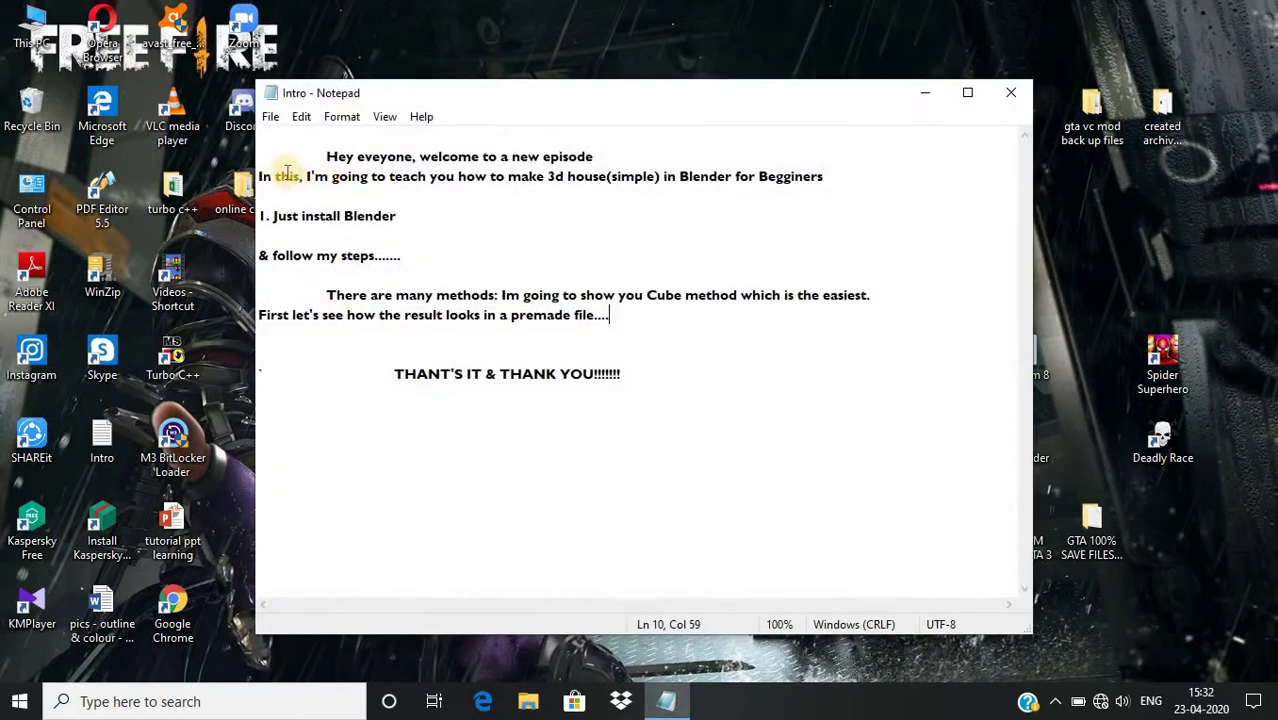
Highlight the intro notes about making a 3D house, the Cube method and the premade file
left_click_drag(322, 156, 634, 163)
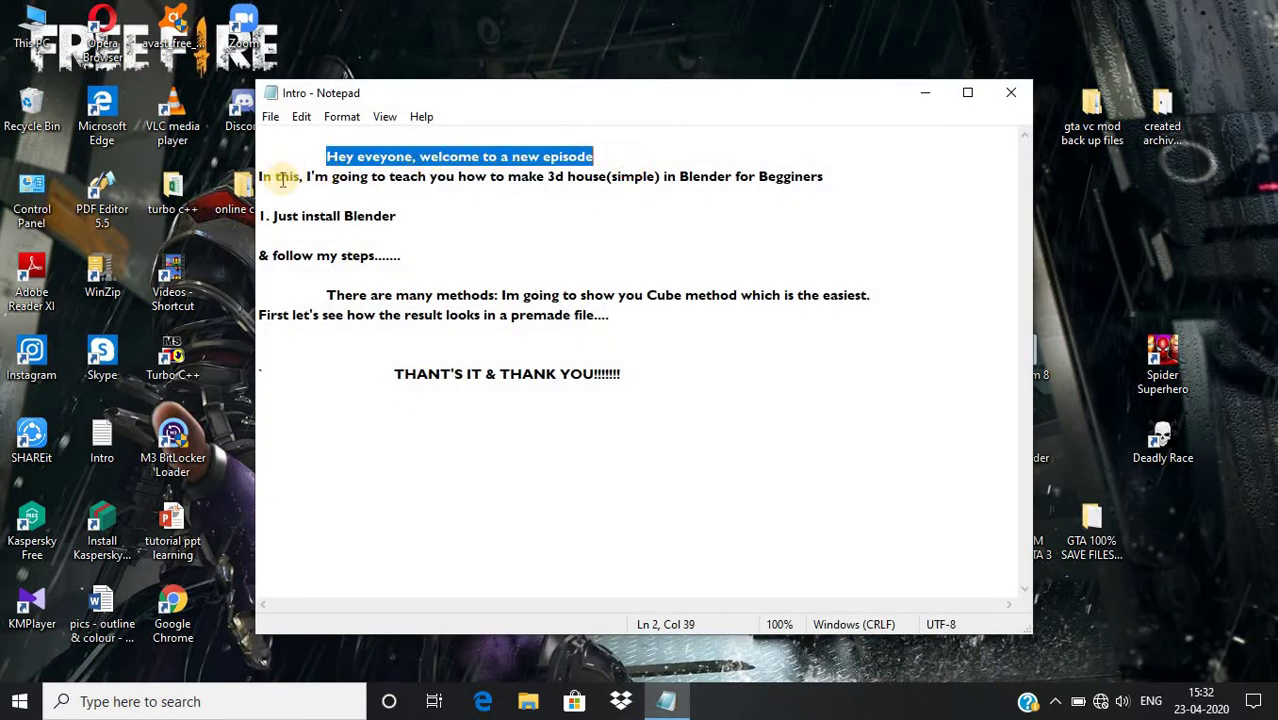
left_click_drag(260, 177, 813, 193)
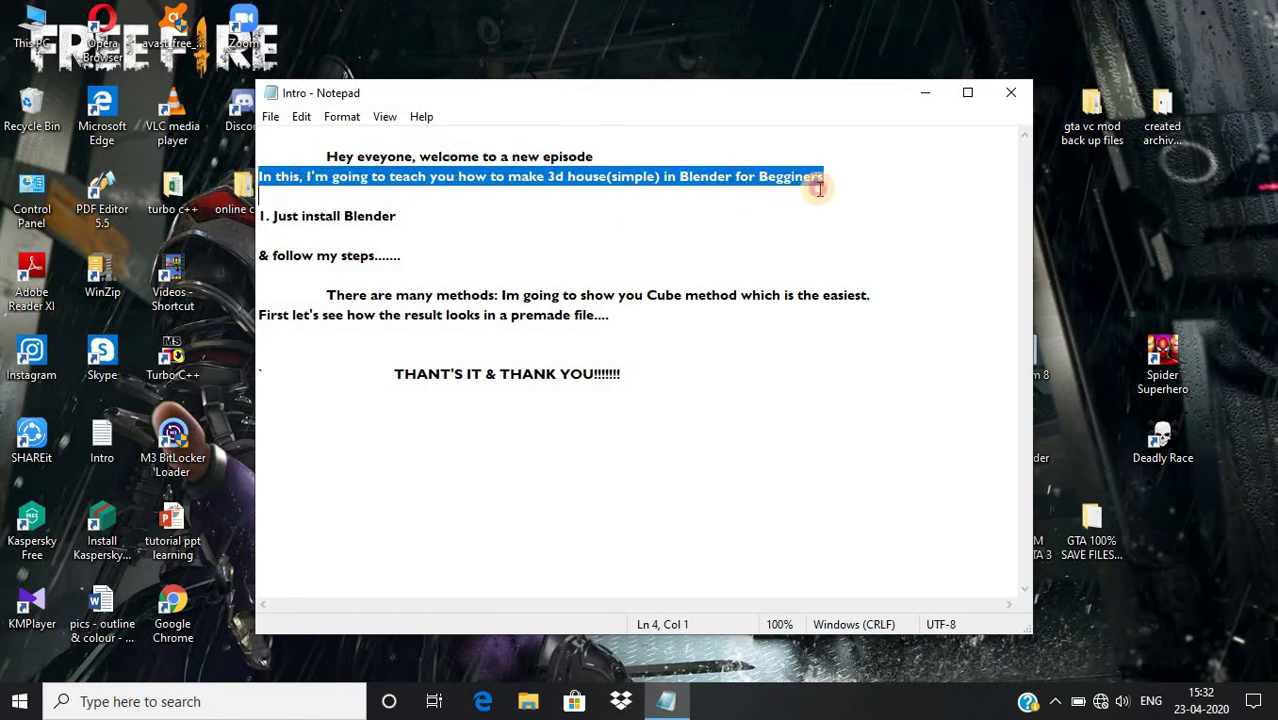
left_click_drag(260, 214, 415, 281)
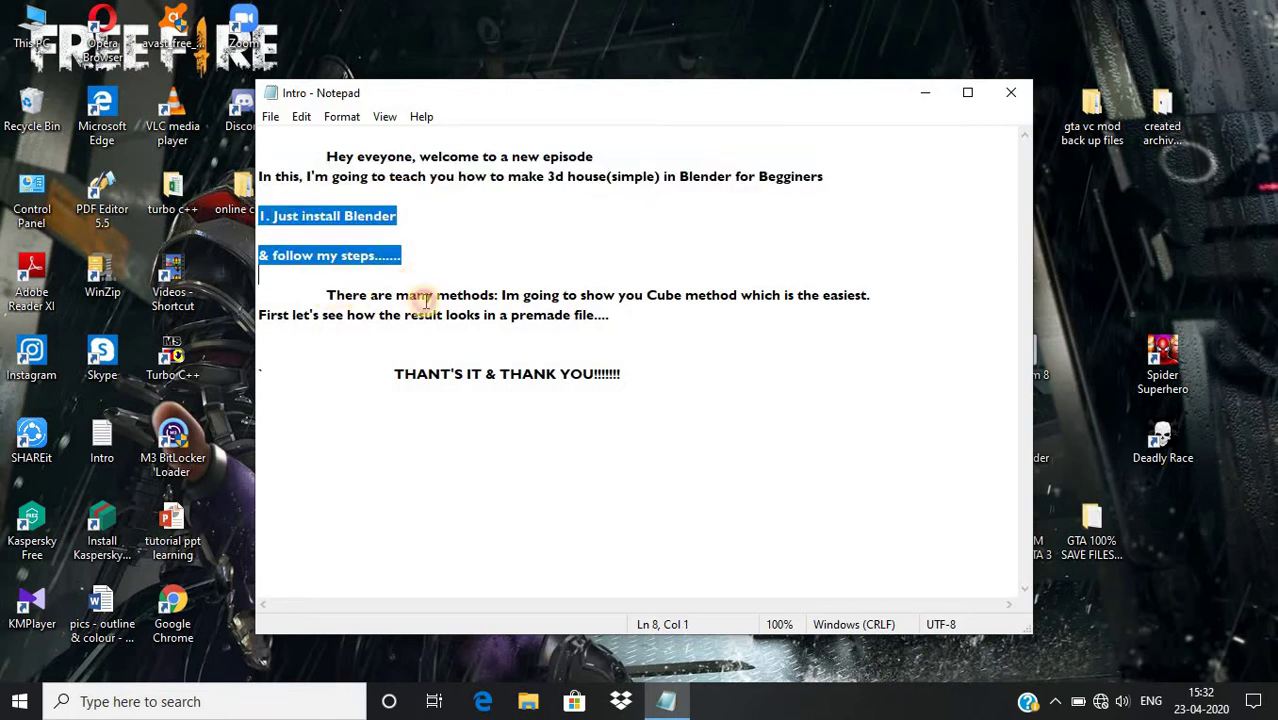
left_click_drag(326, 295, 709, 317)
left_click_drag(858, 302, 861, 302)
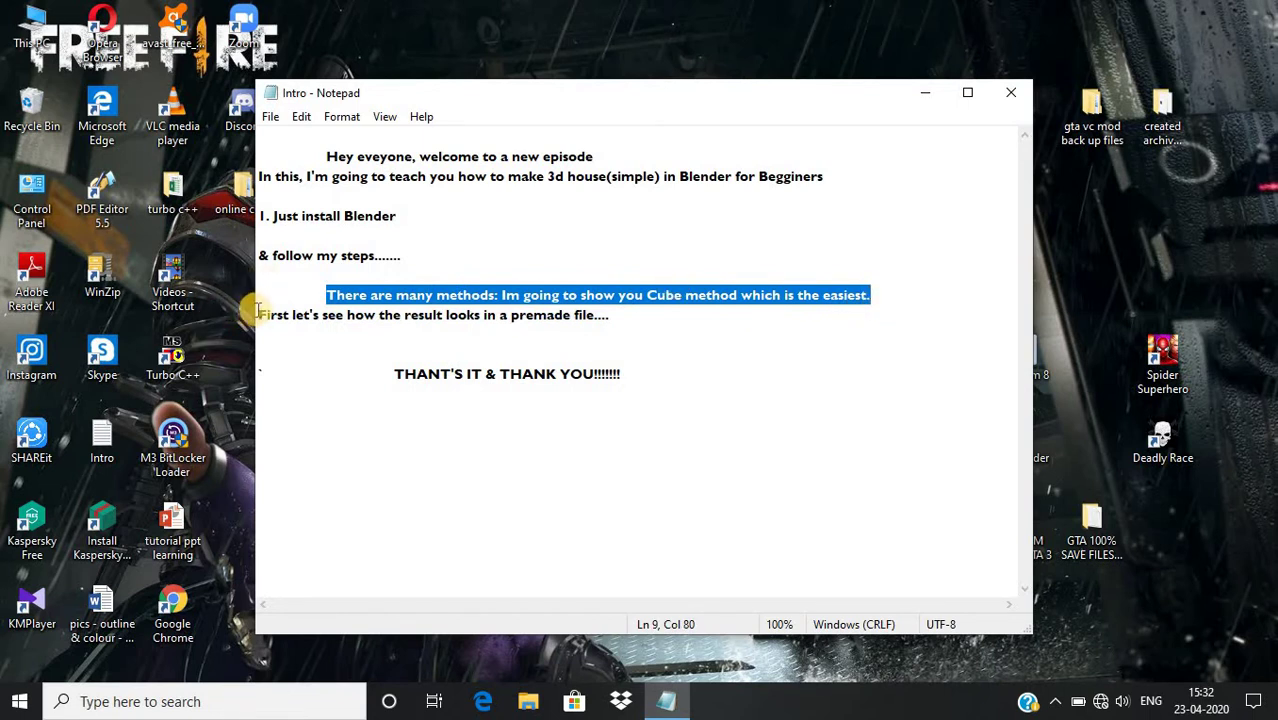
left_click_drag(260, 315, 608, 348)
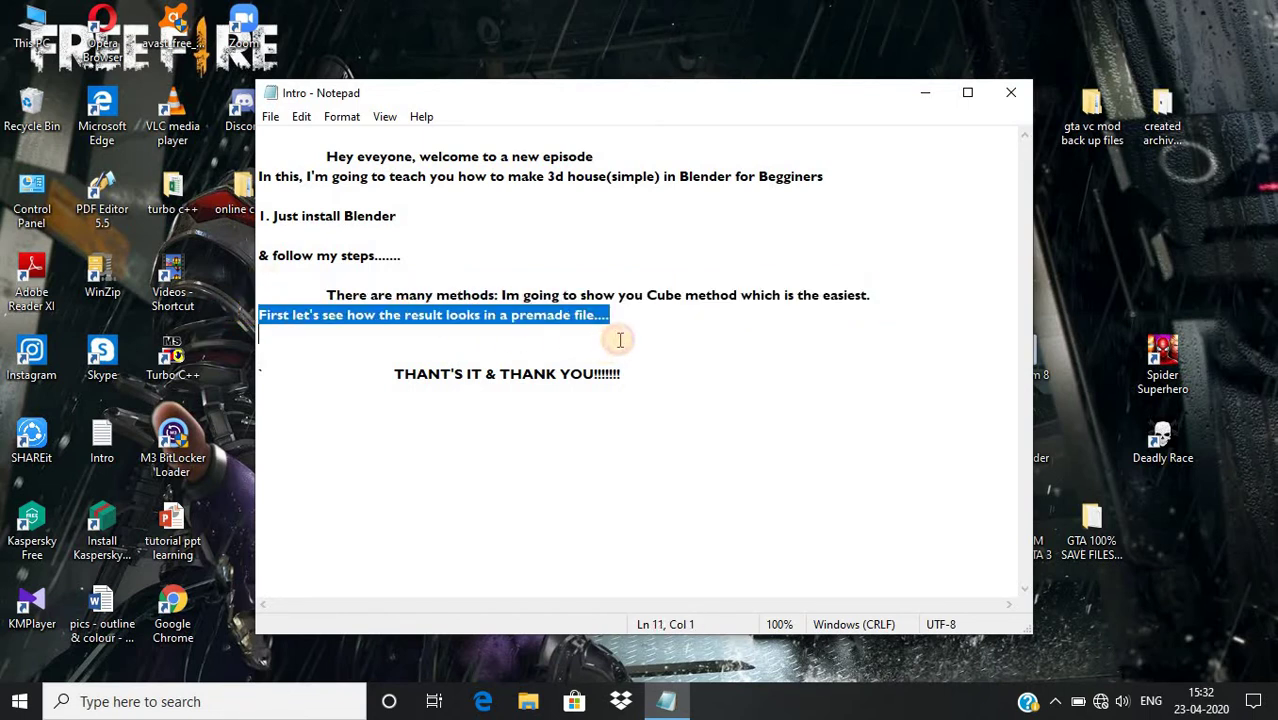
Find workingHOUSE in Windows Search and open that Blender file
left_click(925, 93)
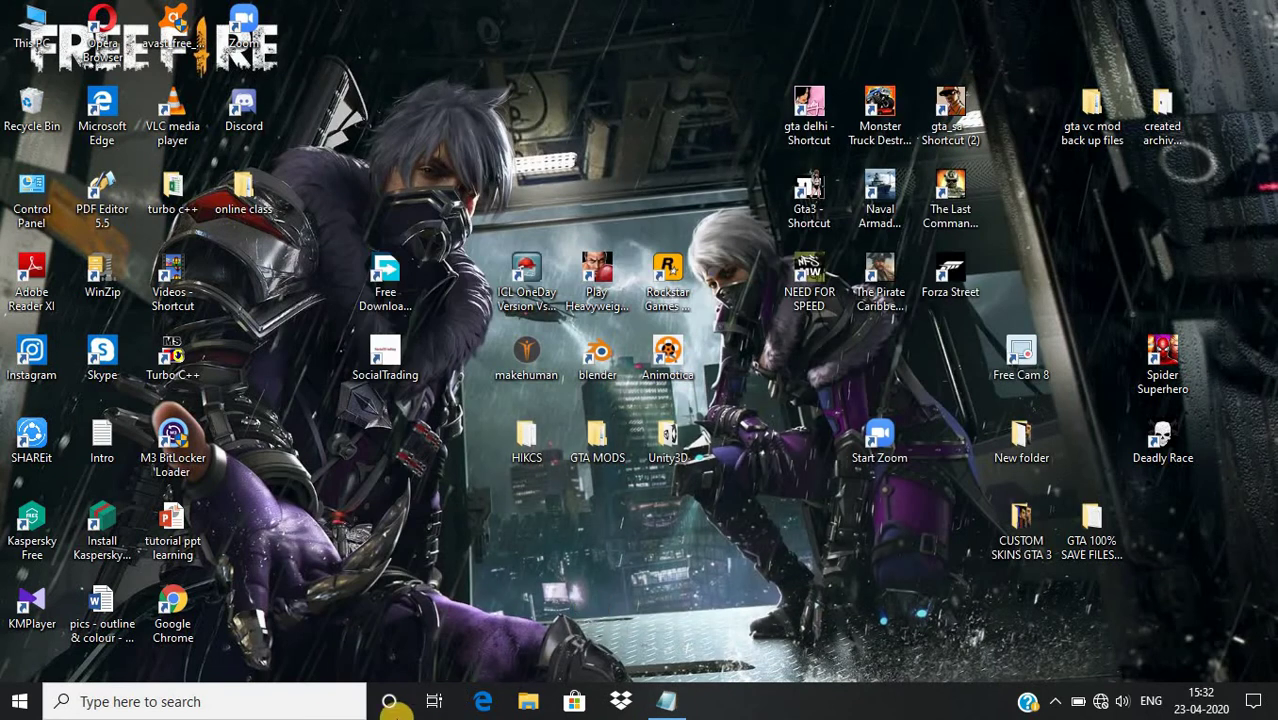
left_click(243, 705)
type("b")
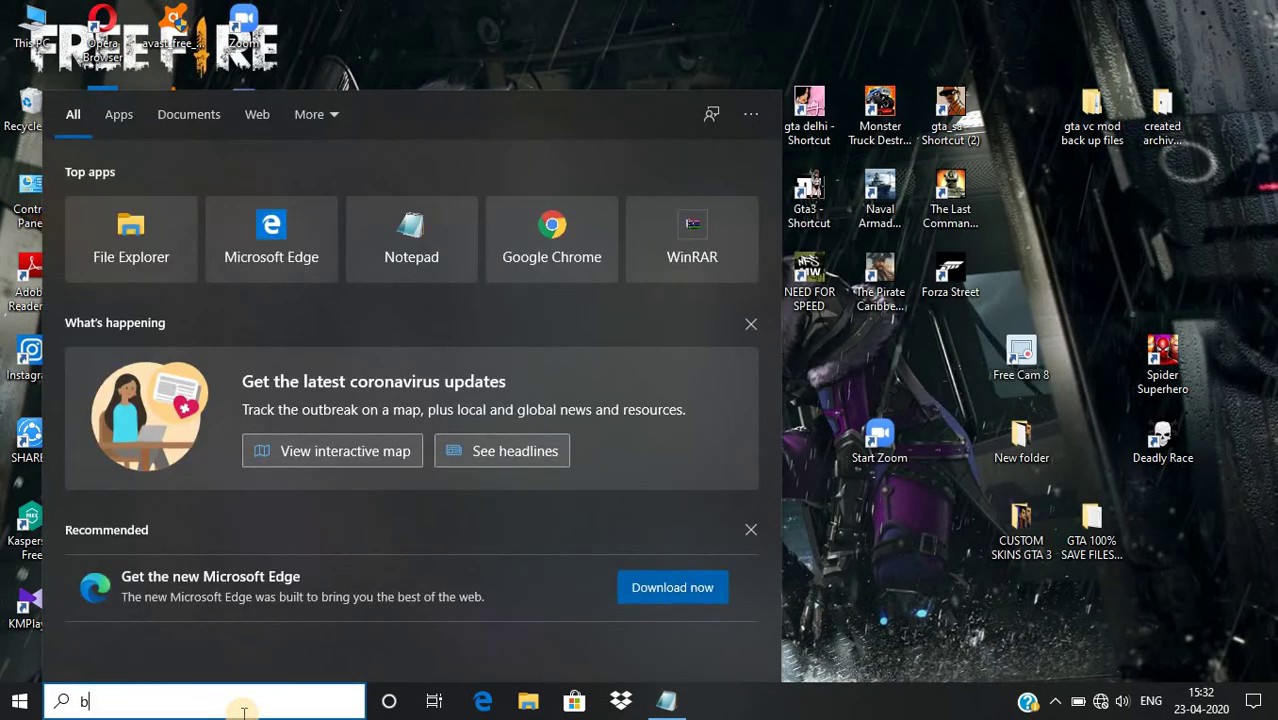
key("BackSpace")
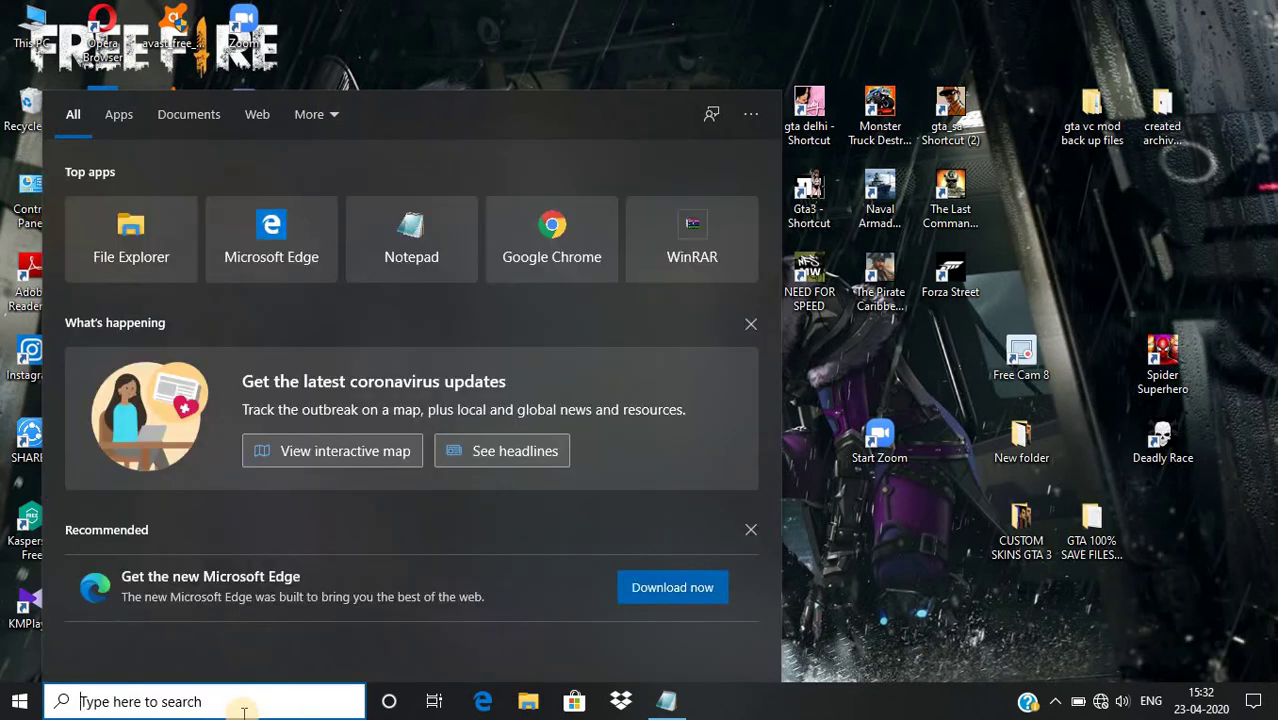
type("word")
type("in")
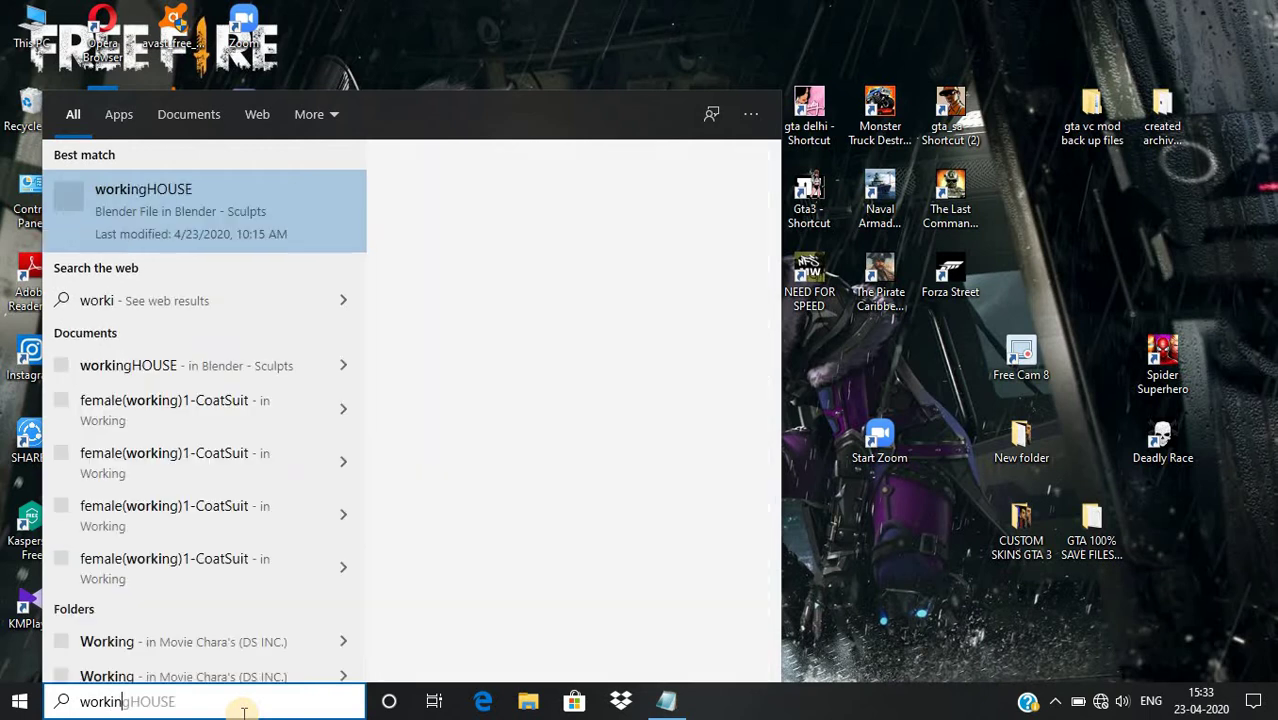
type("gHOUSE")
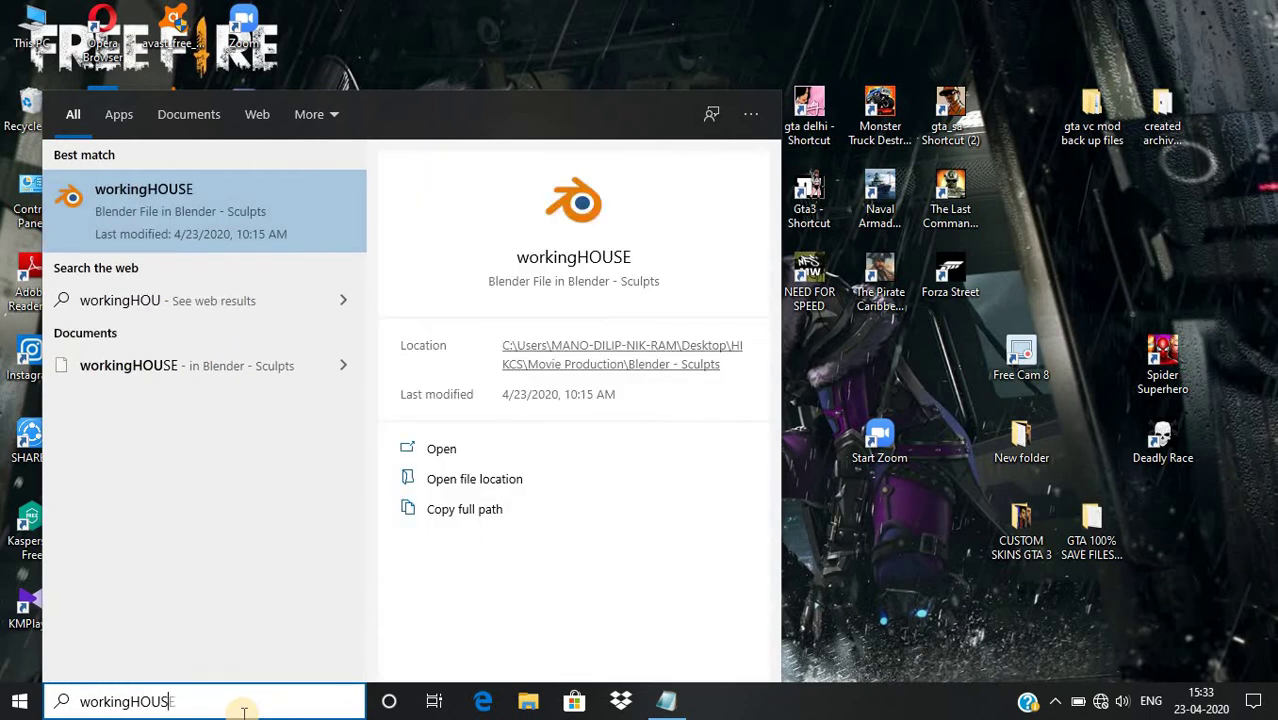
left_click(418, 450)
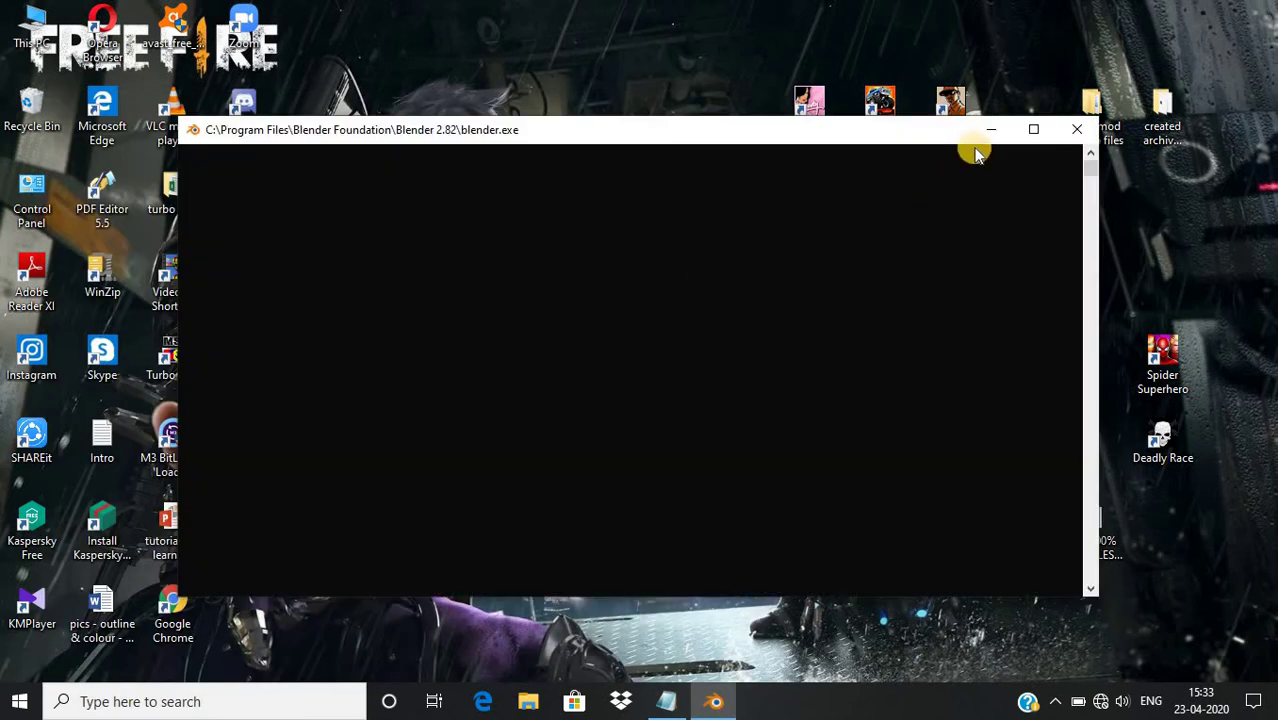
left_click(1029, 130)
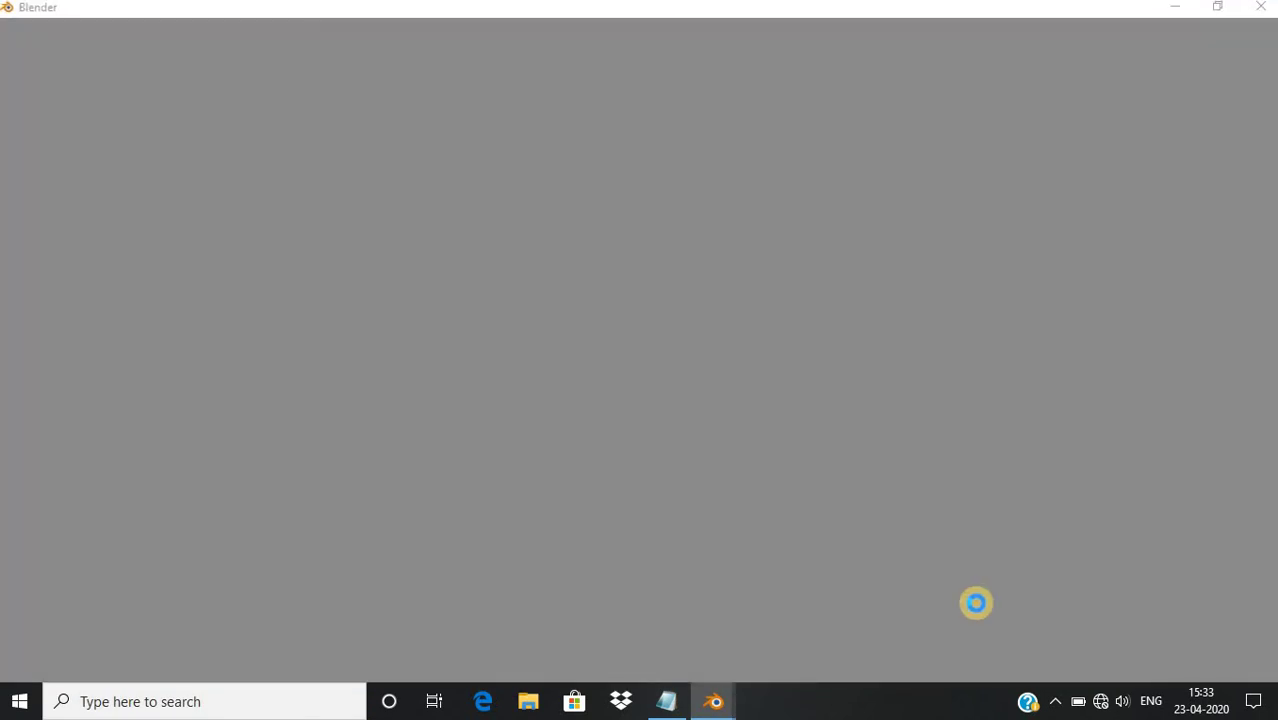
Find Garage in Windows Search and open Garage.blend in Blender
left_click(88, 704)
type("w")
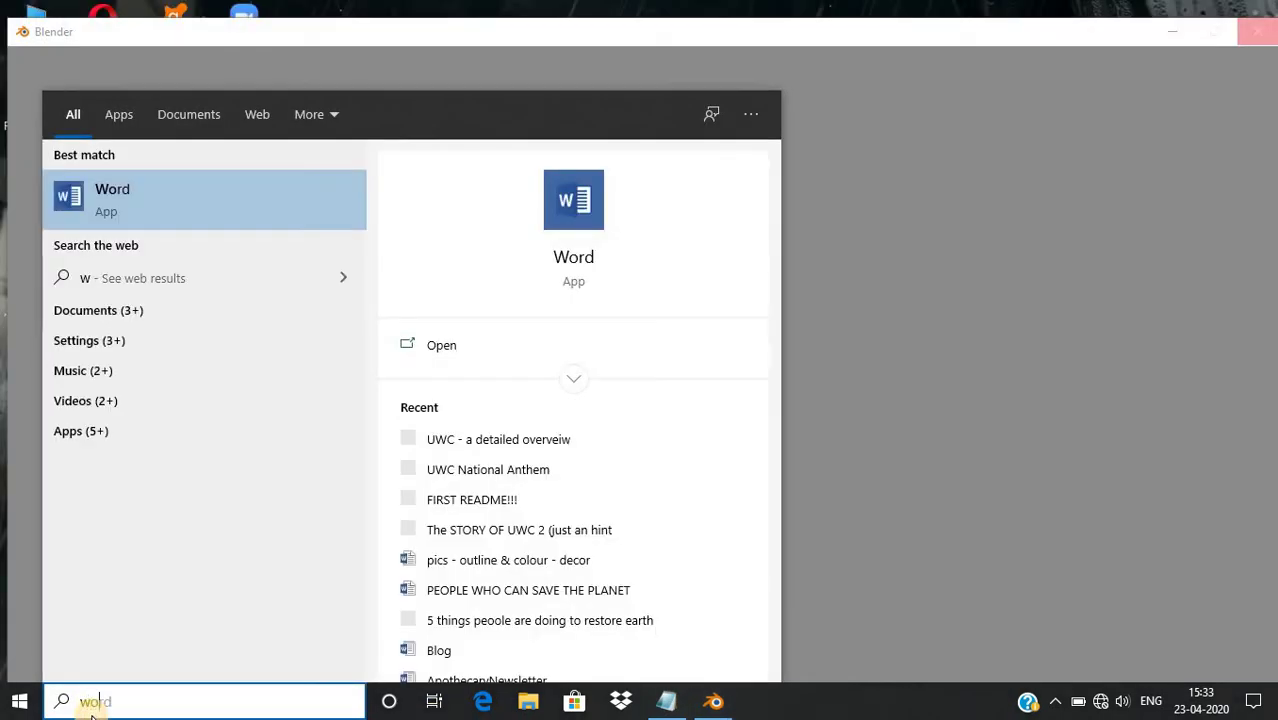
type("or")
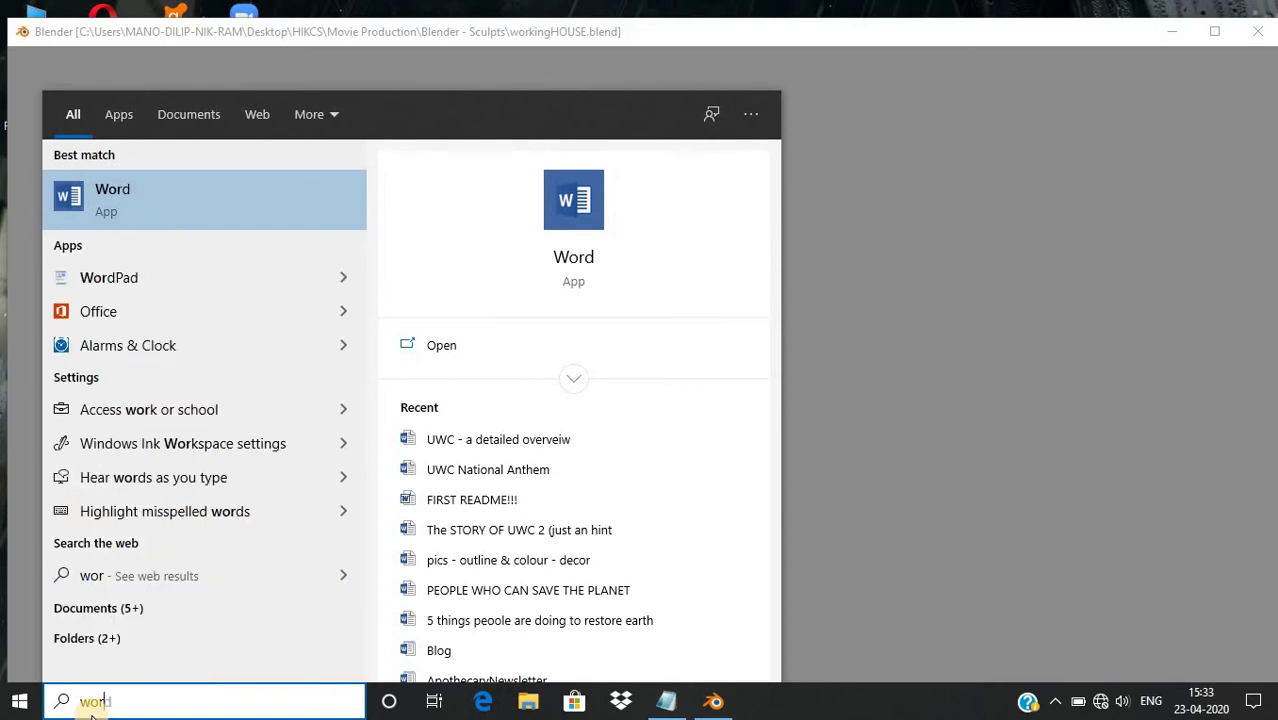
key("BackSpace")
key("BackSpace")
key("BackSpace")
type("G")
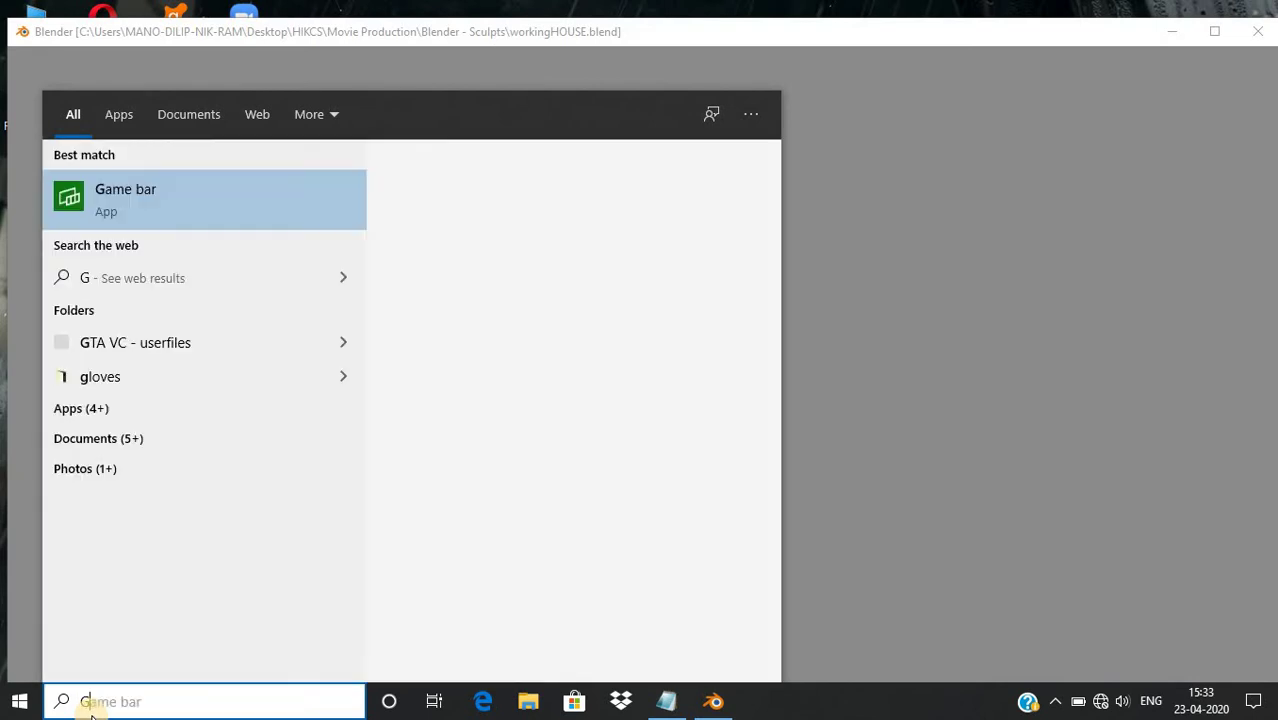
type("ara")
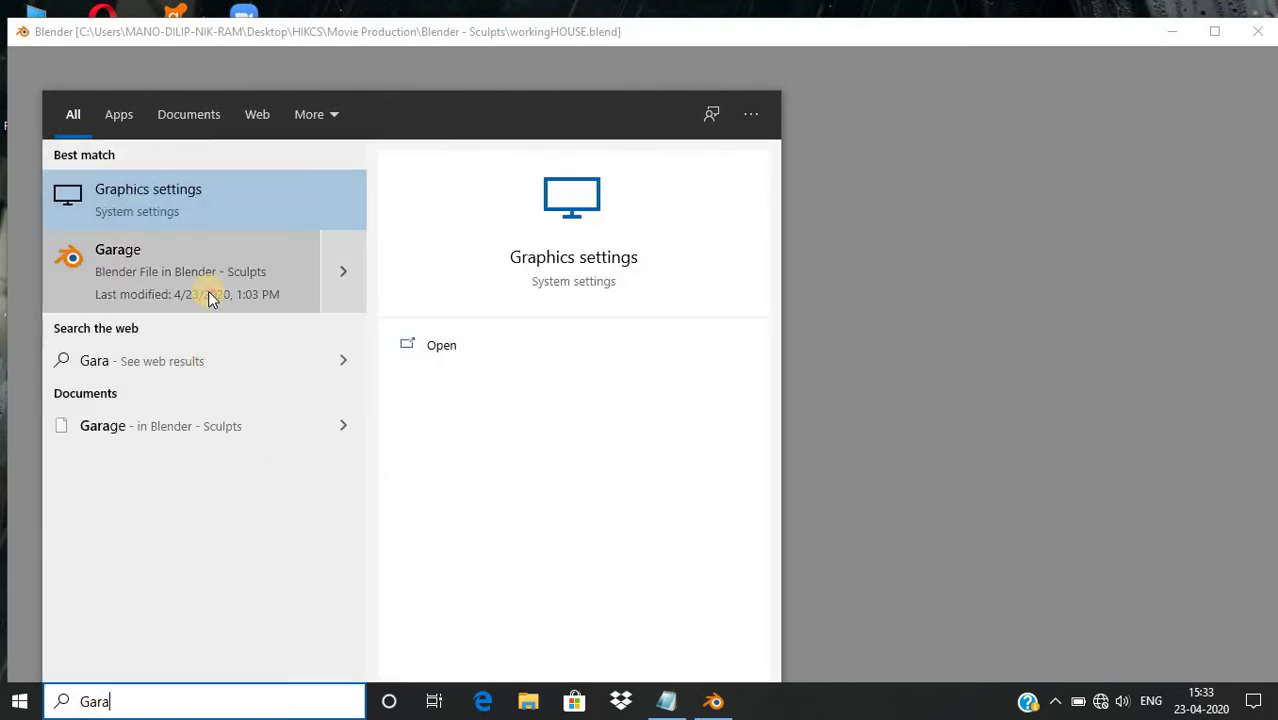
left_click(205, 290)
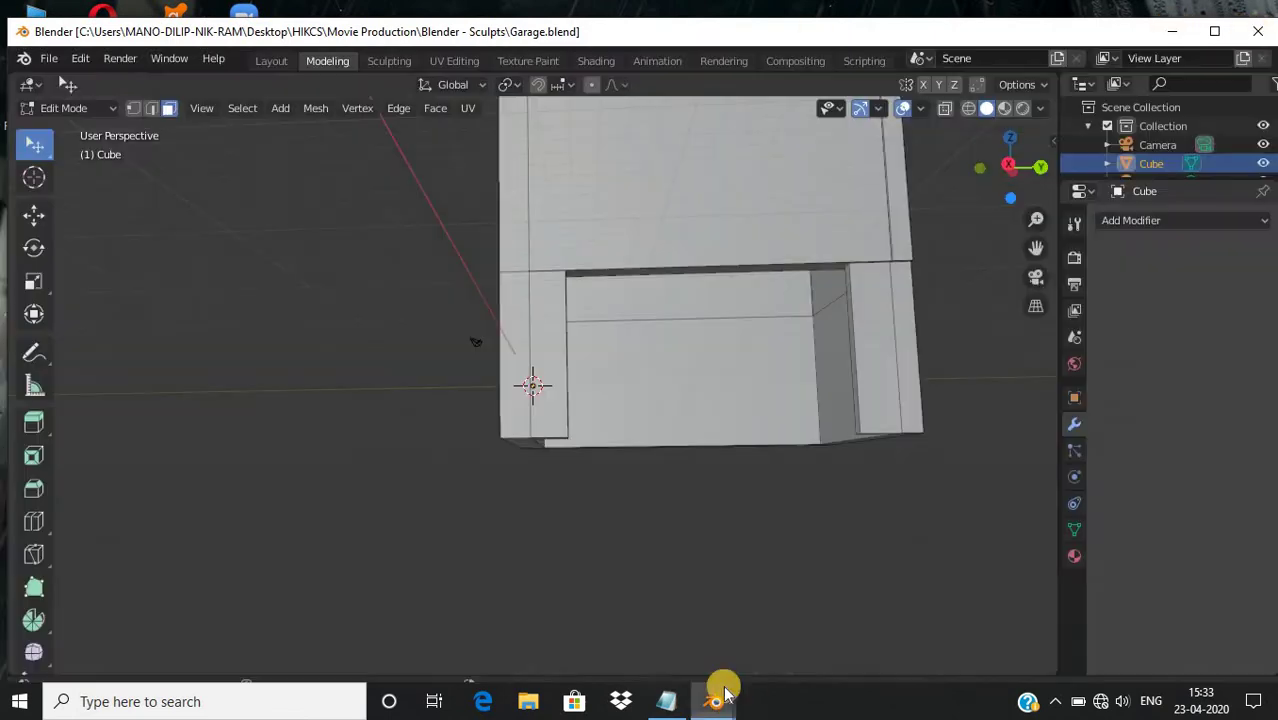
mouse_move(713, 701)
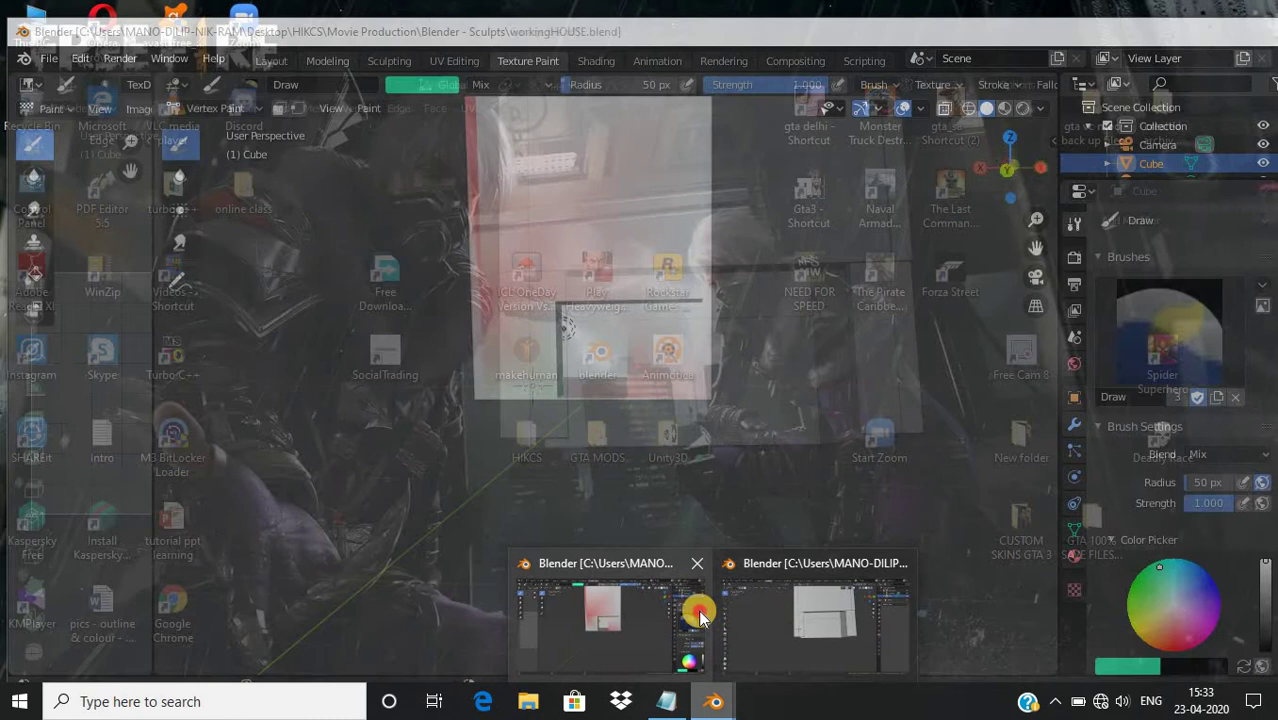
Bring up the workingHOUSE window and orbit the house to view its sides
left_click(700, 617)
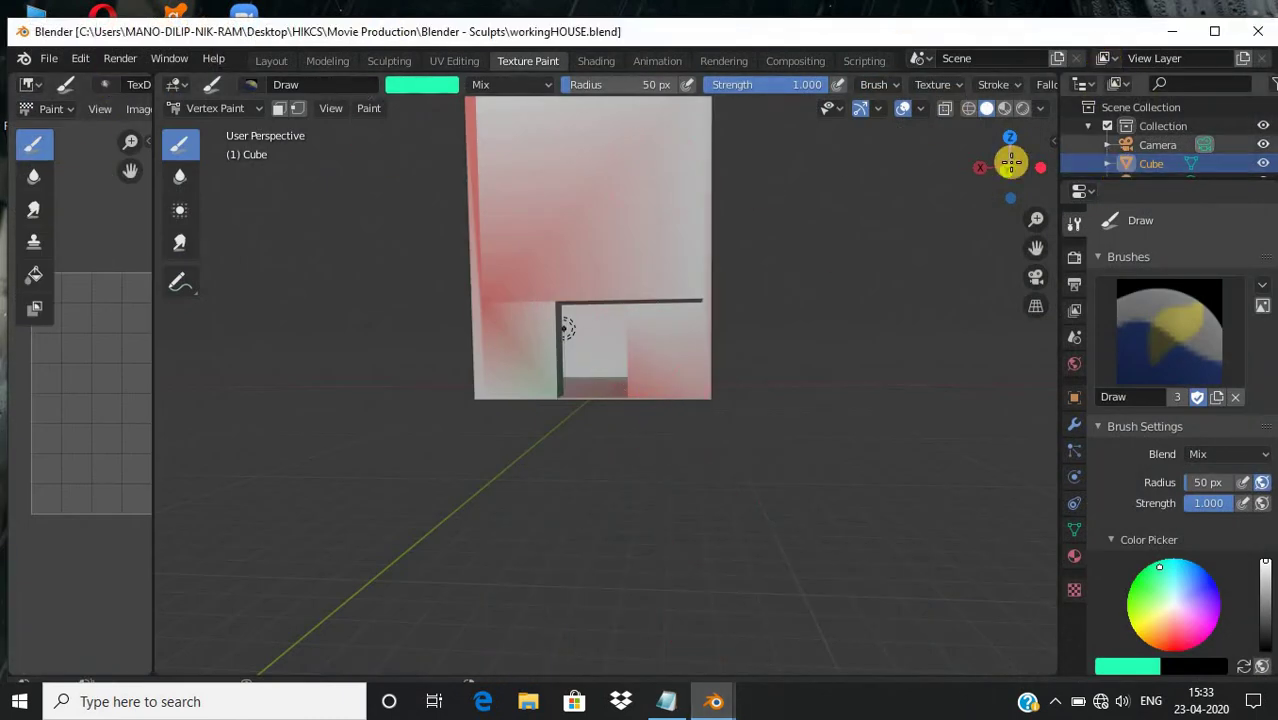
mouse_move(1012, 172)
left_mouse_down()
mouse_move(1043, 212)
mouse_move(164, 346)
mouse_move(1004, 86)
left_mouse_up()
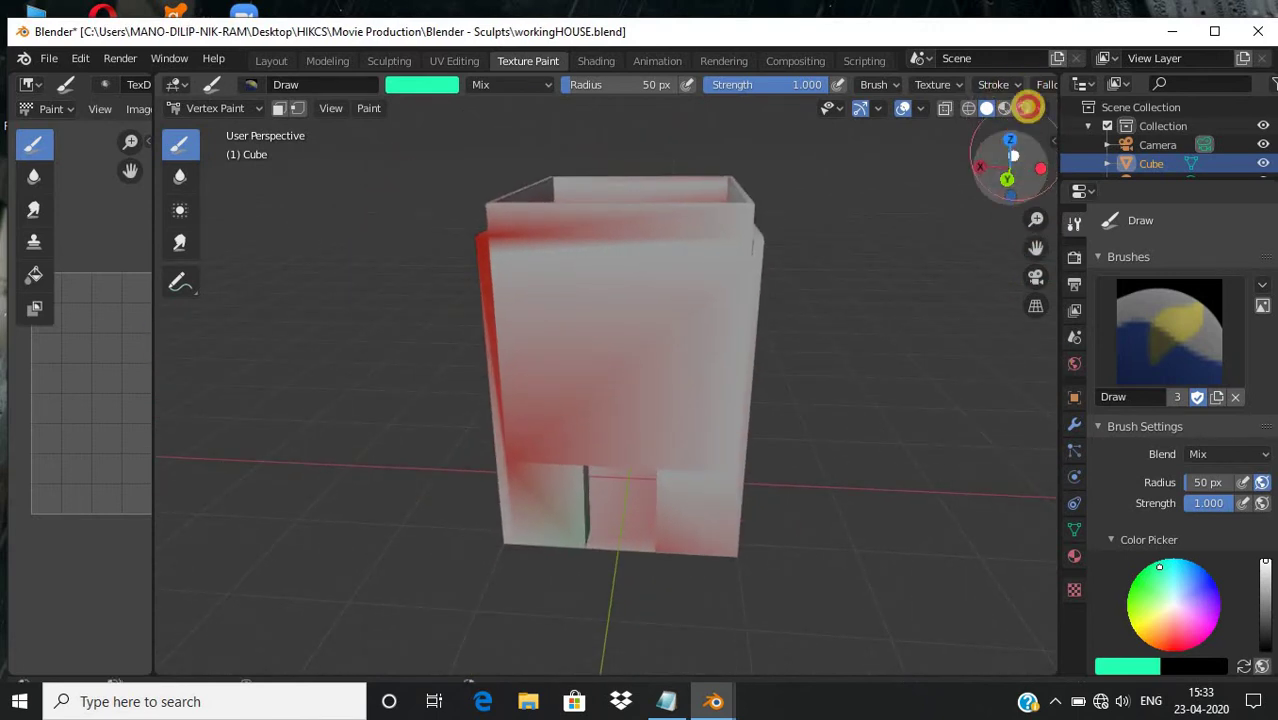
mouse_move(1023, 140)
left_mouse_down()
mouse_move(990, 160)
mouse_move(185, 200)
mouse_move(998, 336)
mouse_move(890, 265)
mouse_move(880, 188)
mouse_move(965, 108)
mouse_move(157, 106)
mouse_move(936, 109)
mouse_move(549, 183)
left_mouse_up()
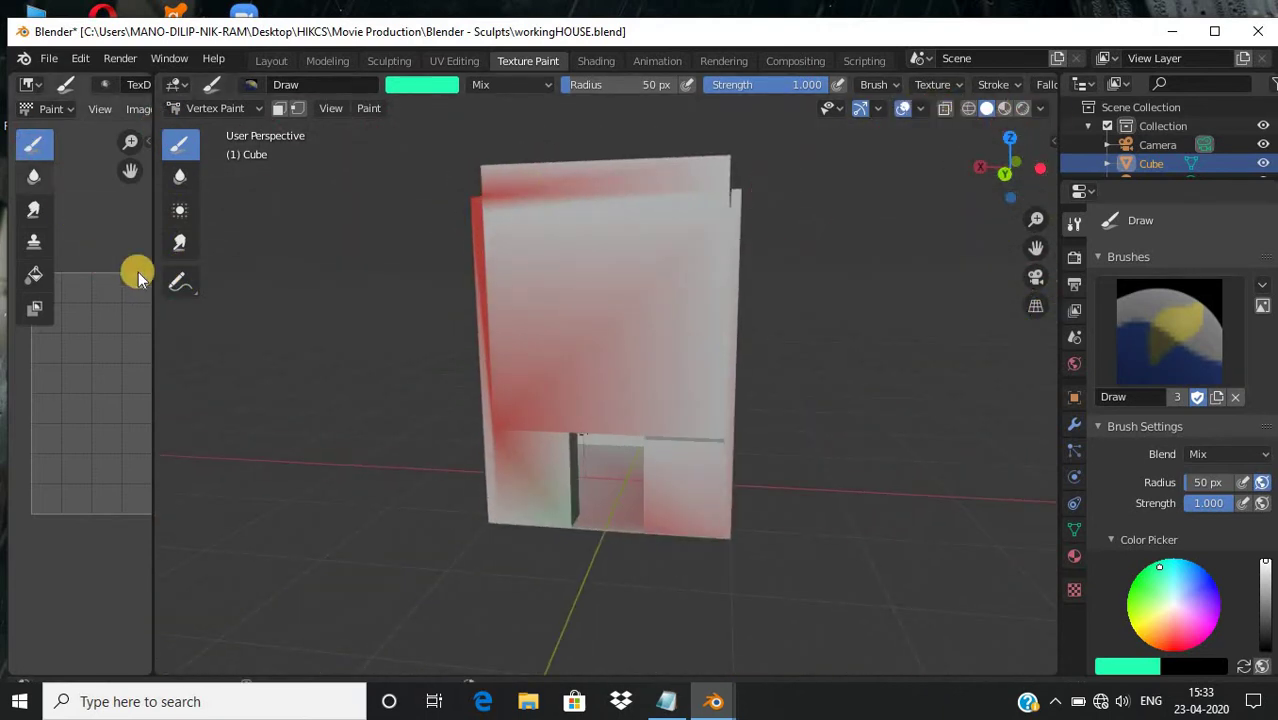
With the Annotate tool, handwrite HOUSE above the house cube
left_click(178, 283)
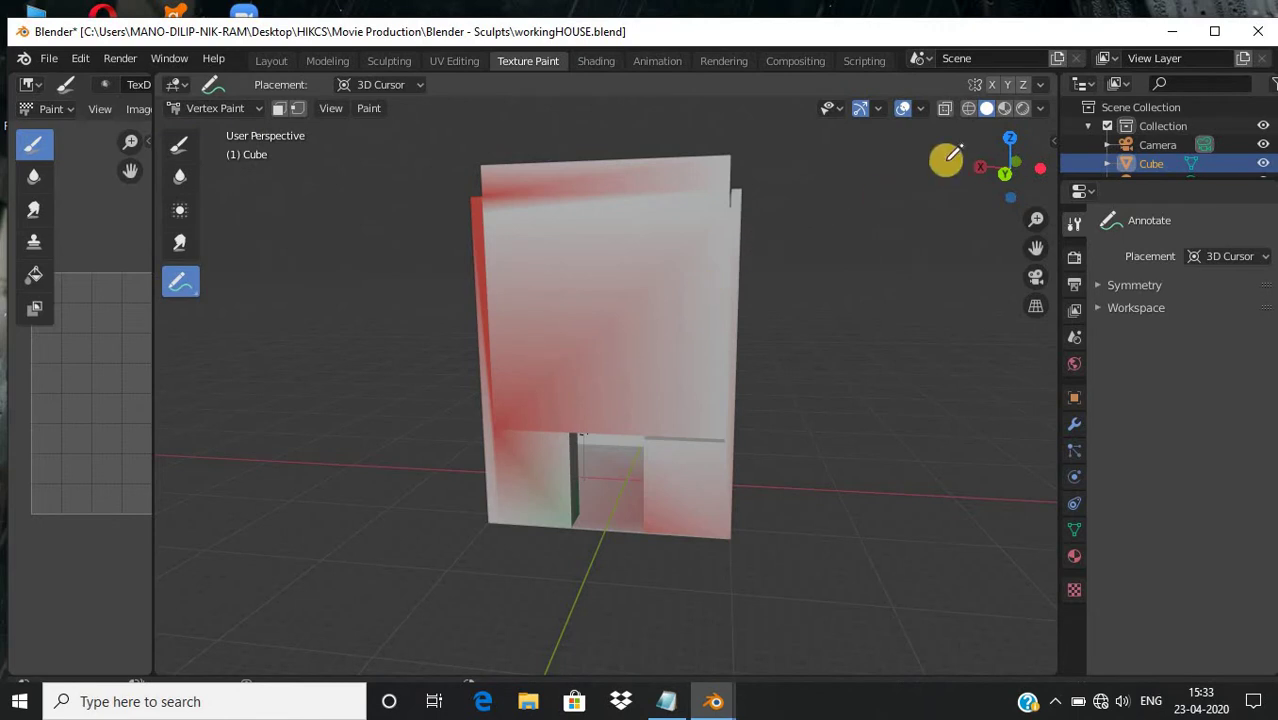
mouse_move(1008, 158)
left_mouse_down()
mouse_move(862, 116)
mouse_move(998, 155)
left_mouse_up()
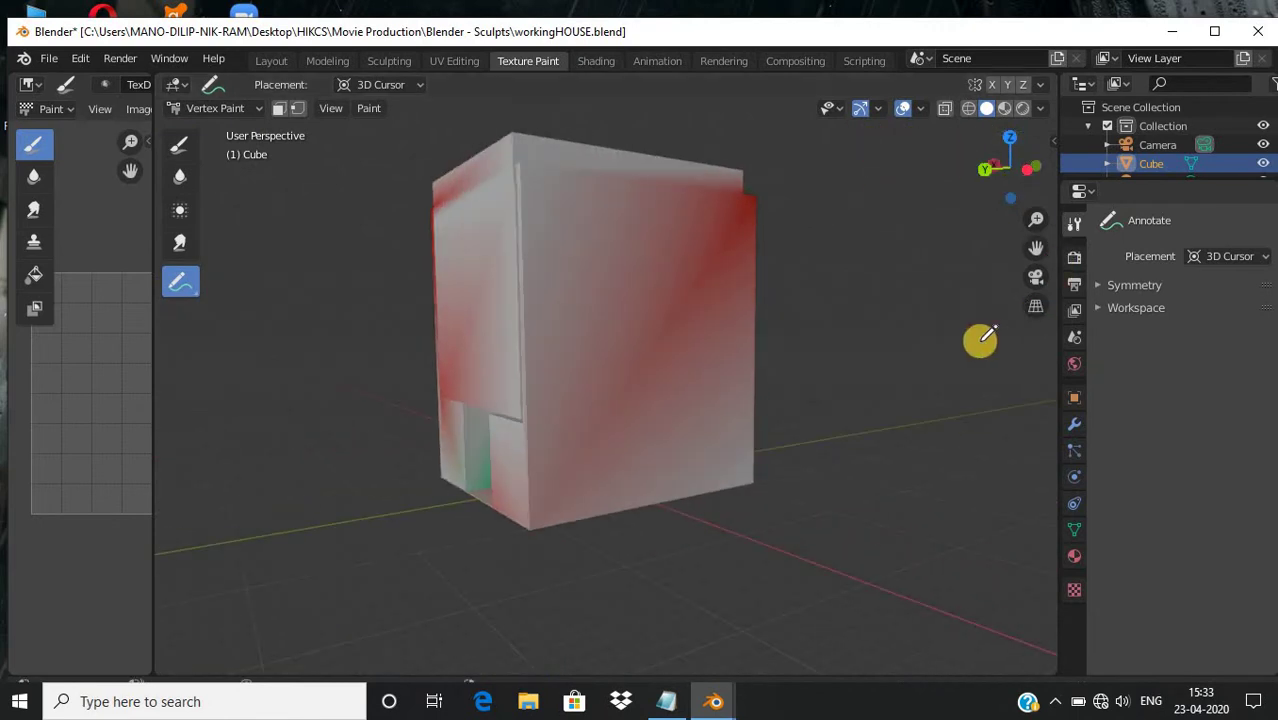
scroll(940, 343, "down", 3)
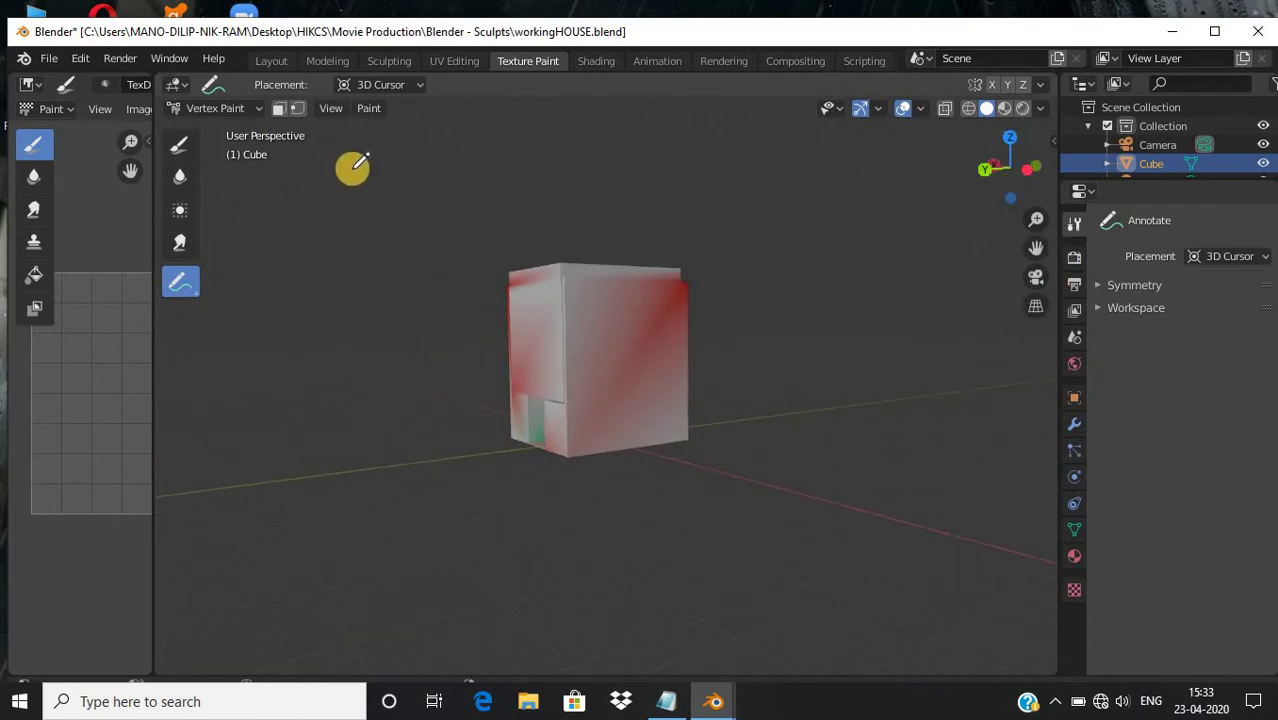
mouse_move(352, 170)
left_mouse_down()
mouse_move(366, 245)
mouse_move(383, 175)
mouse_move(392, 210)
left_mouse_up()
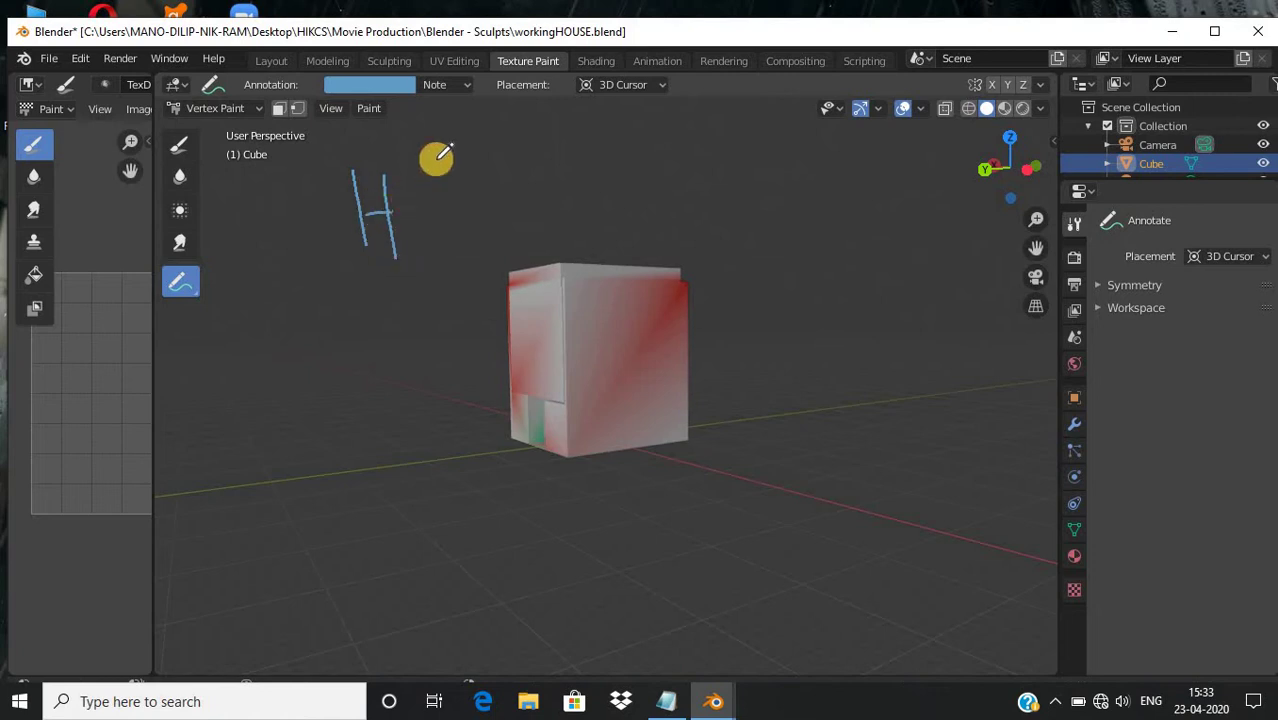
mouse_move(440, 150)
left_mouse_down()
mouse_move(445, 134)
mouse_move(458, 150)
mouse_move(556, 128)
mouse_move(606, 210)
left_mouse_up()
mouse_move(664, 160)
left_mouse_down()
mouse_move(668, 205)
mouse_move(698, 200)
left_mouse_up()
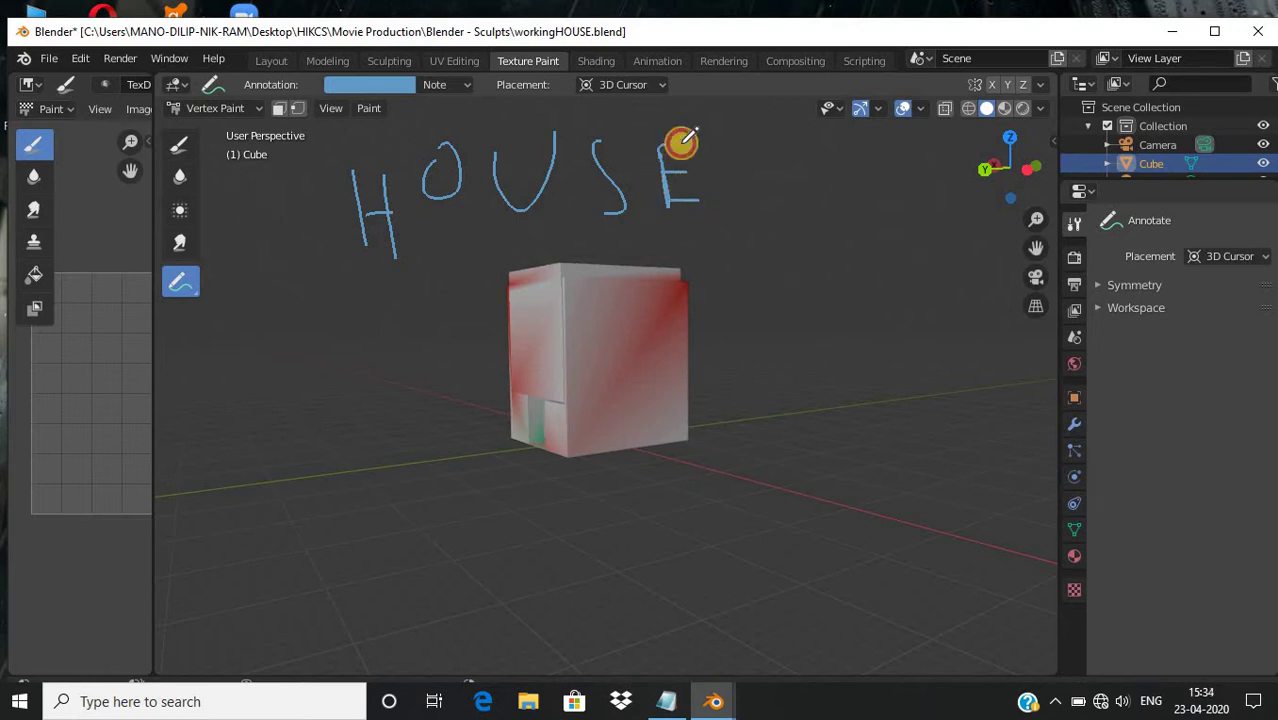
From a top-down view, handwrite a GO IN note beside the house
scroll(599, 347, "up", 4)
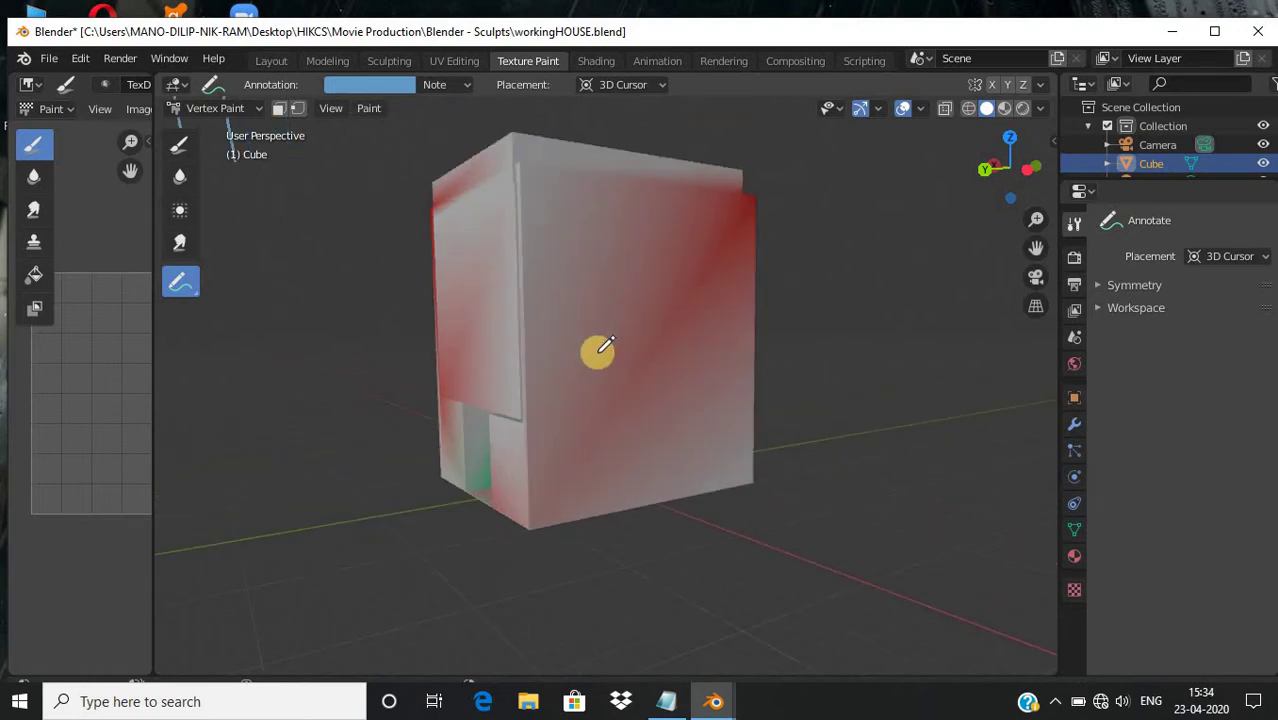
left_click_drag(1008, 168, 610, 298)
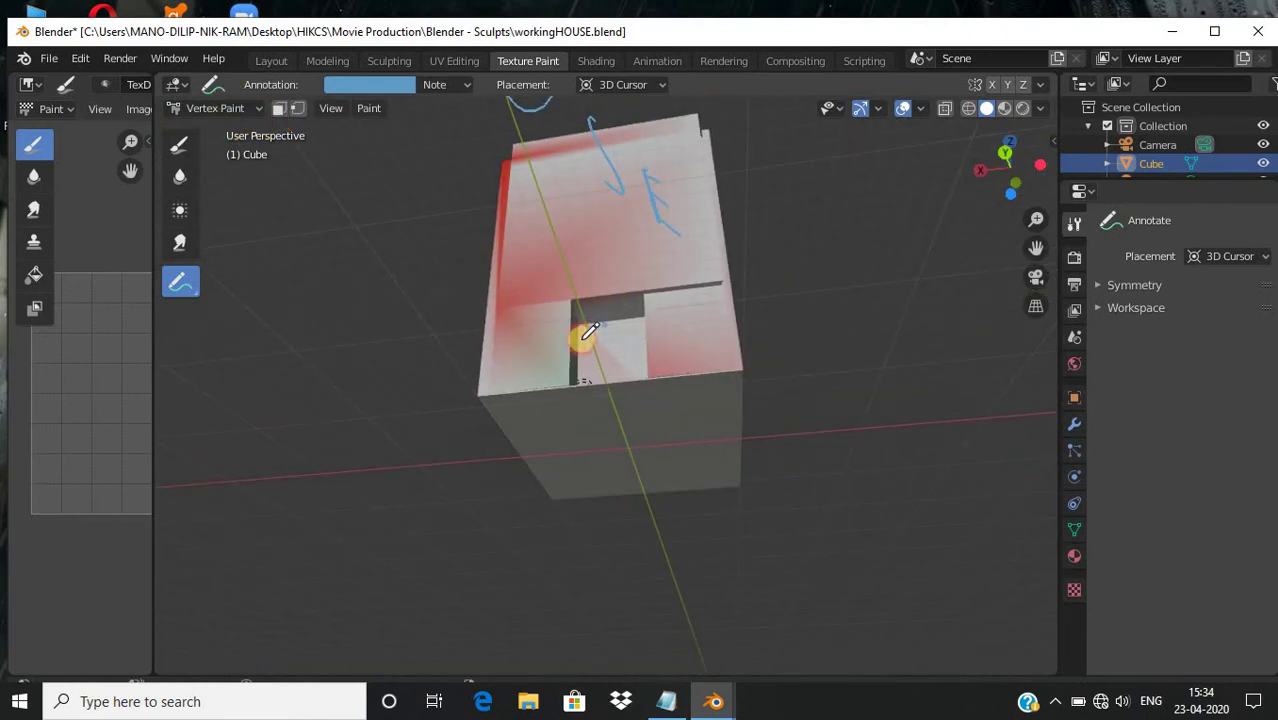
mouse_move(590, 332)
left_mouse_down()
mouse_move(434, 314)
mouse_move(395, 278)
left_mouse_up()
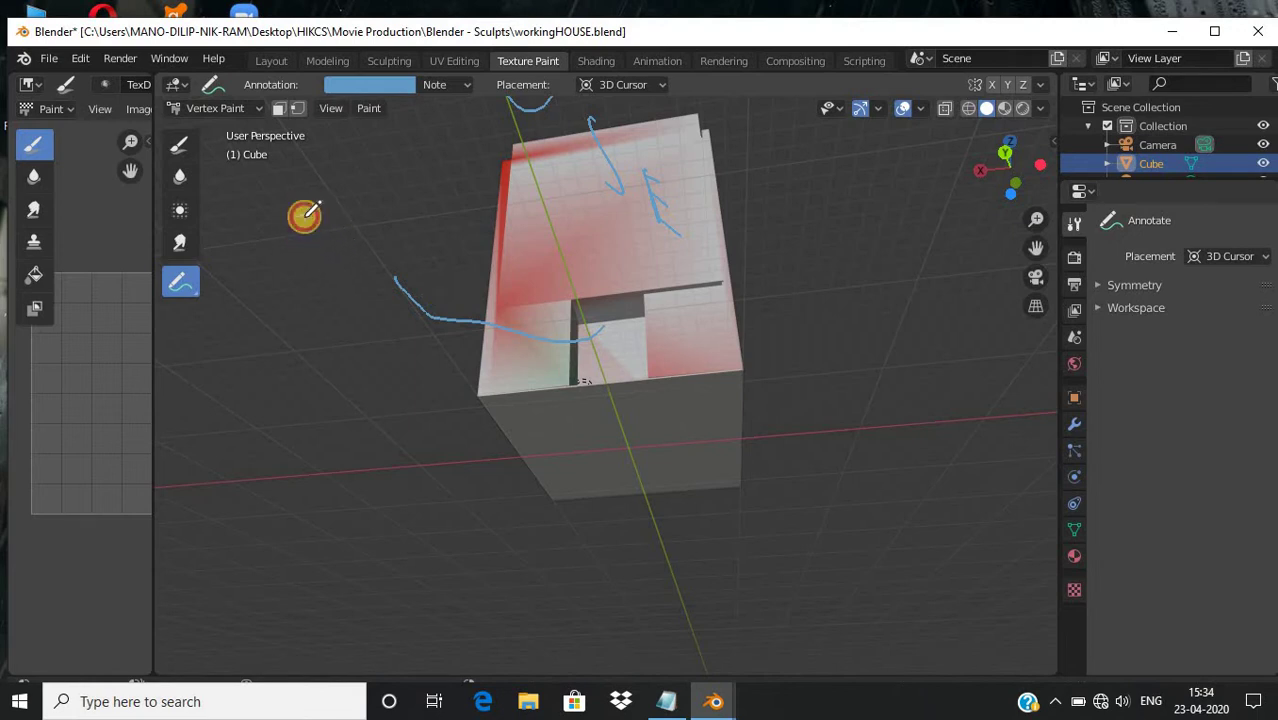
mouse_move(302, 200)
left_mouse_down()
mouse_move(297, 234)
mouse_move(351, 189)
left_mouse_up()
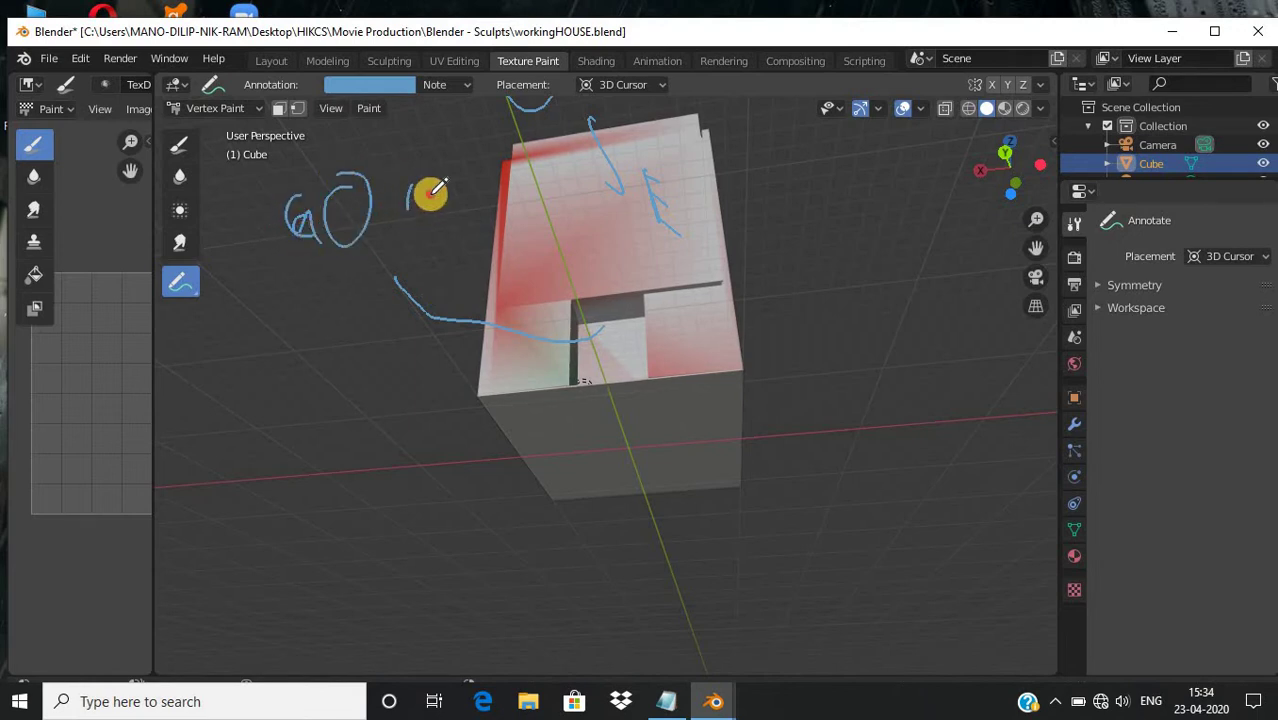
left_click_drag(441, 222, 457, 183)
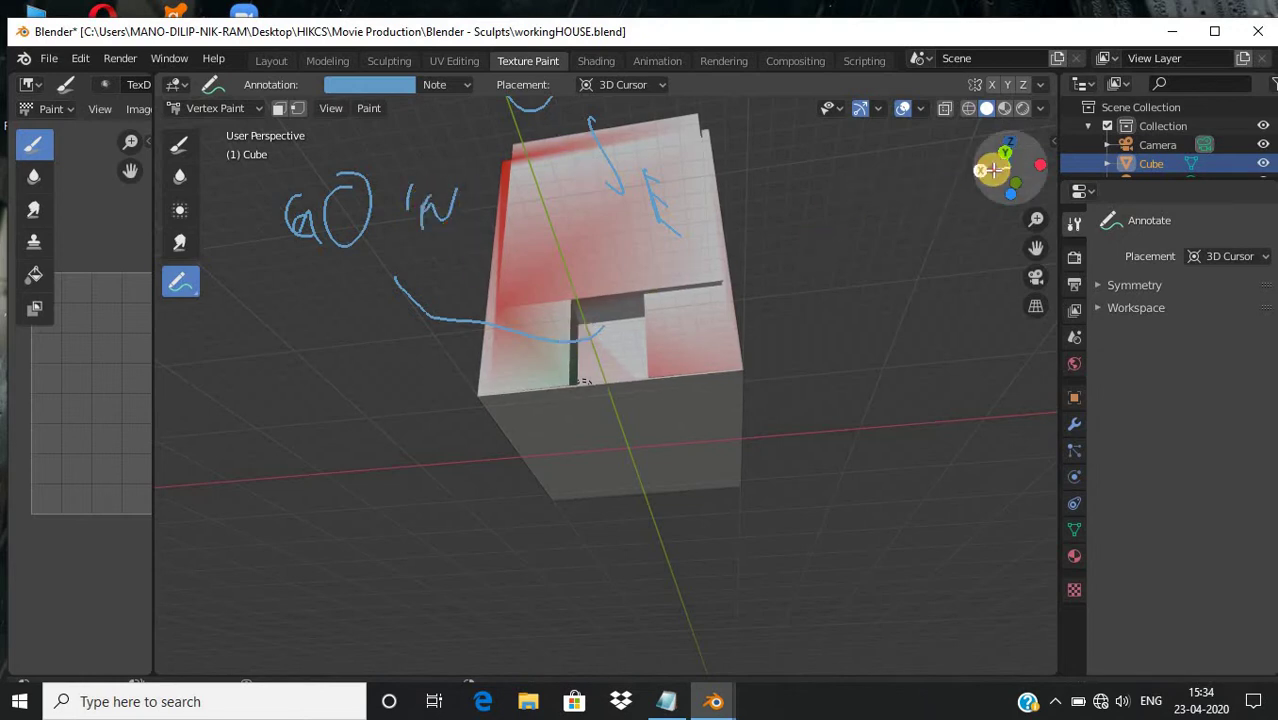
Zoom inside the house wall and draw a T-shaped mark on it
mouse_move(993, 170)
left_mouse_down()
mouse_move(921, 311)
mouse_move(947, 374)
mouse_move(977, 190)
mouse_move(728, 354)
left_mouse_up()
scroll(679, 354, "up", 3)
scroll(679, 350, "up", 3)
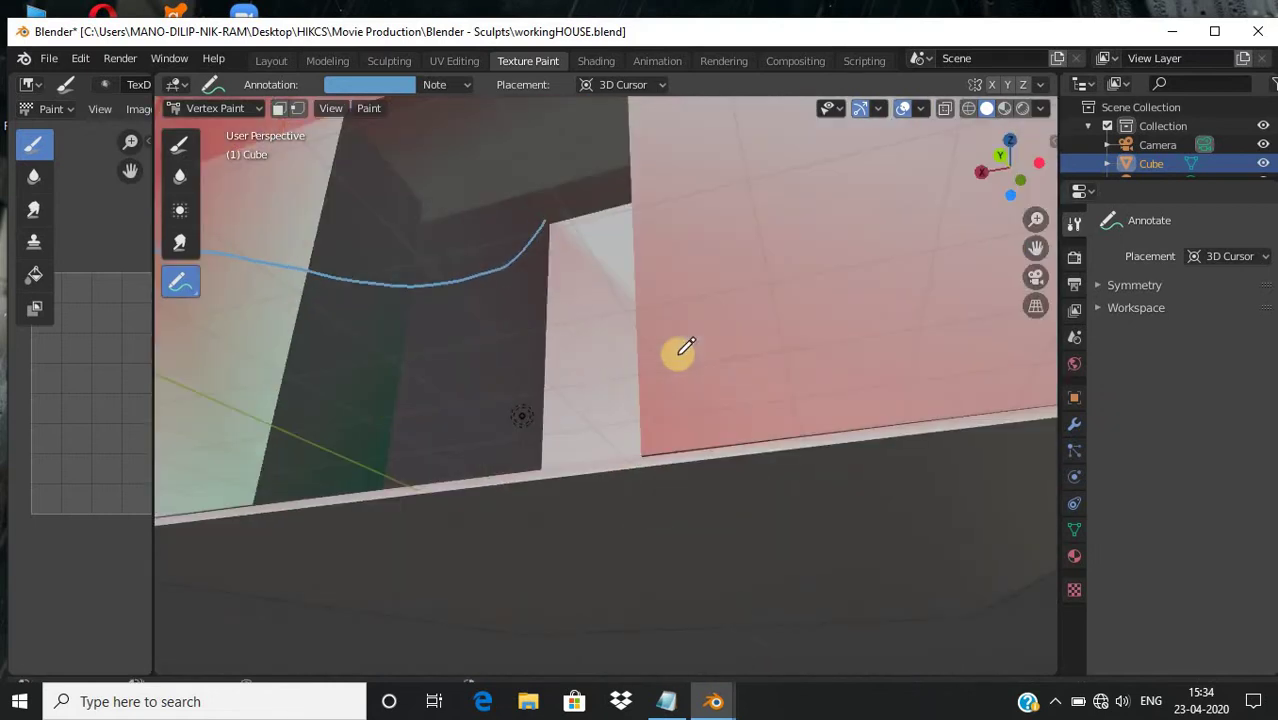
scroll(679, 350, "up", 3)
mouse_move(884, 154)
middle_mouse_down()
mouse_move(733, 167)
mouse_move(856, 237)
mouse_move(970, 214)
mouse_move(205, 265)
mouse_move(919, 277)
mouse_move(688, 308)
mouse_move(434, 370)
middle_mouse_up()
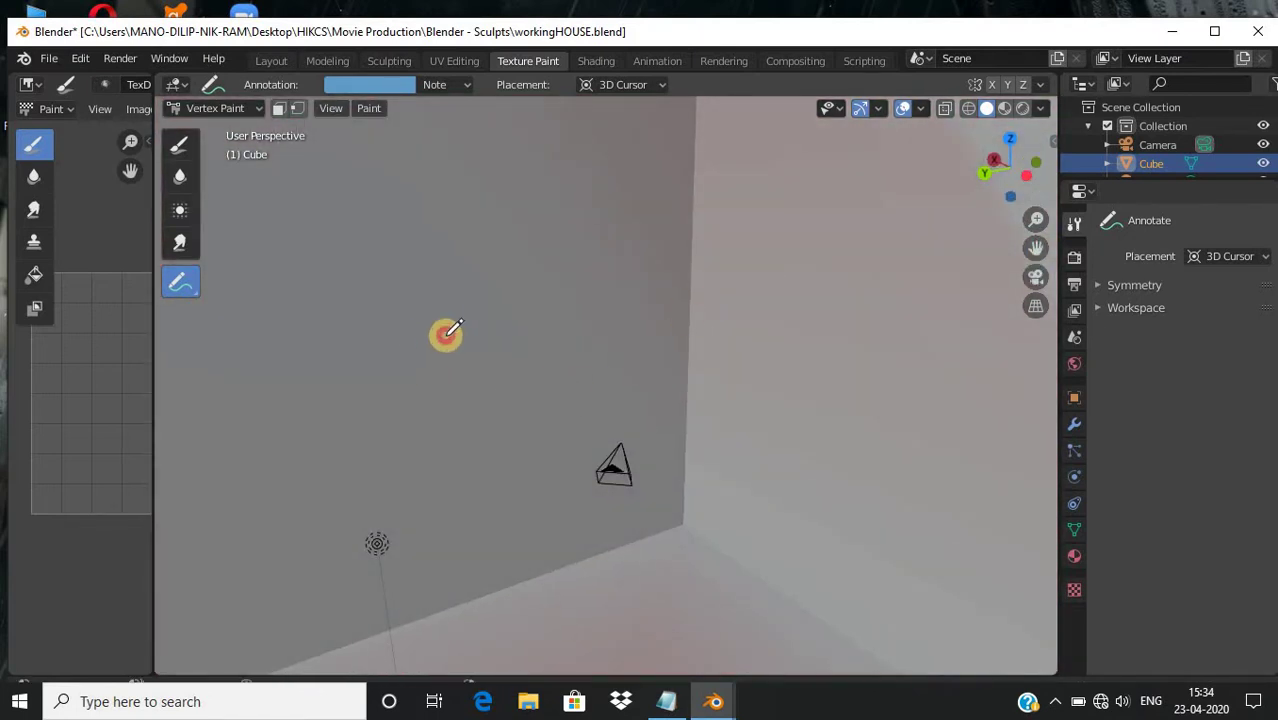
left_click_drag(409, 387, 538, 400)
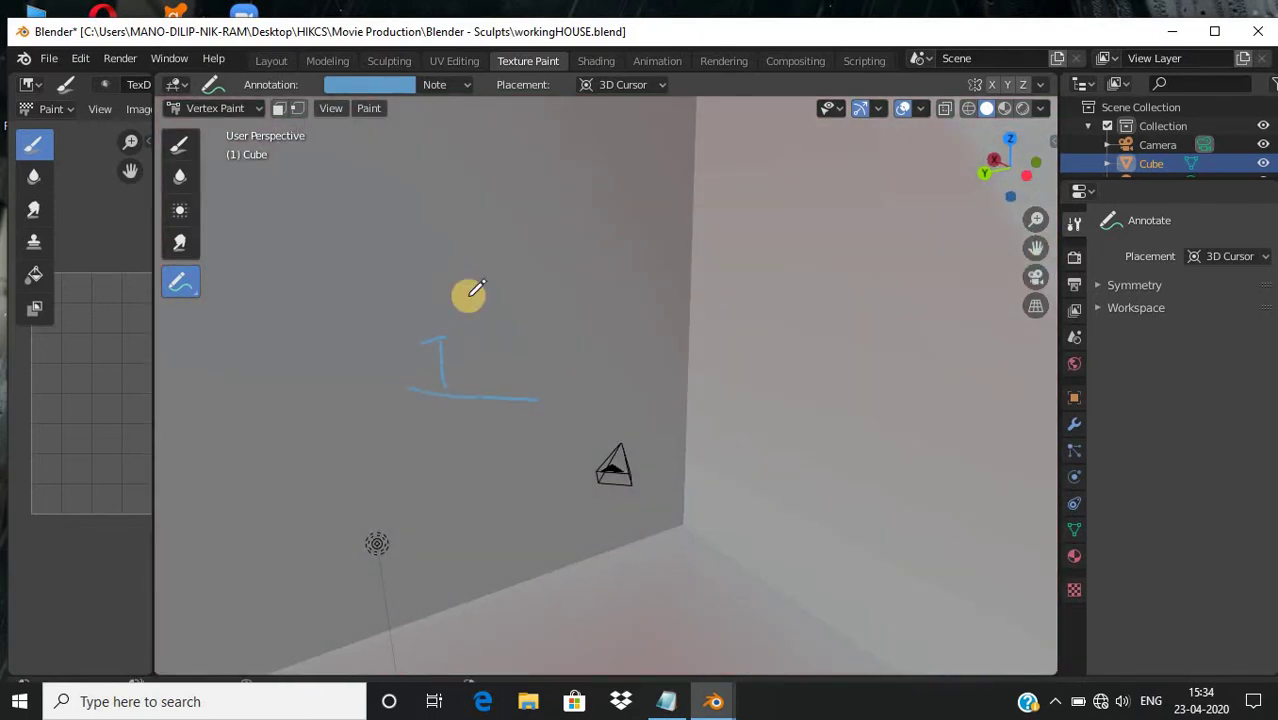
Set the annotation colour to black
left_click(366, 84)
left_click_drag(465, 195, 512, 241)
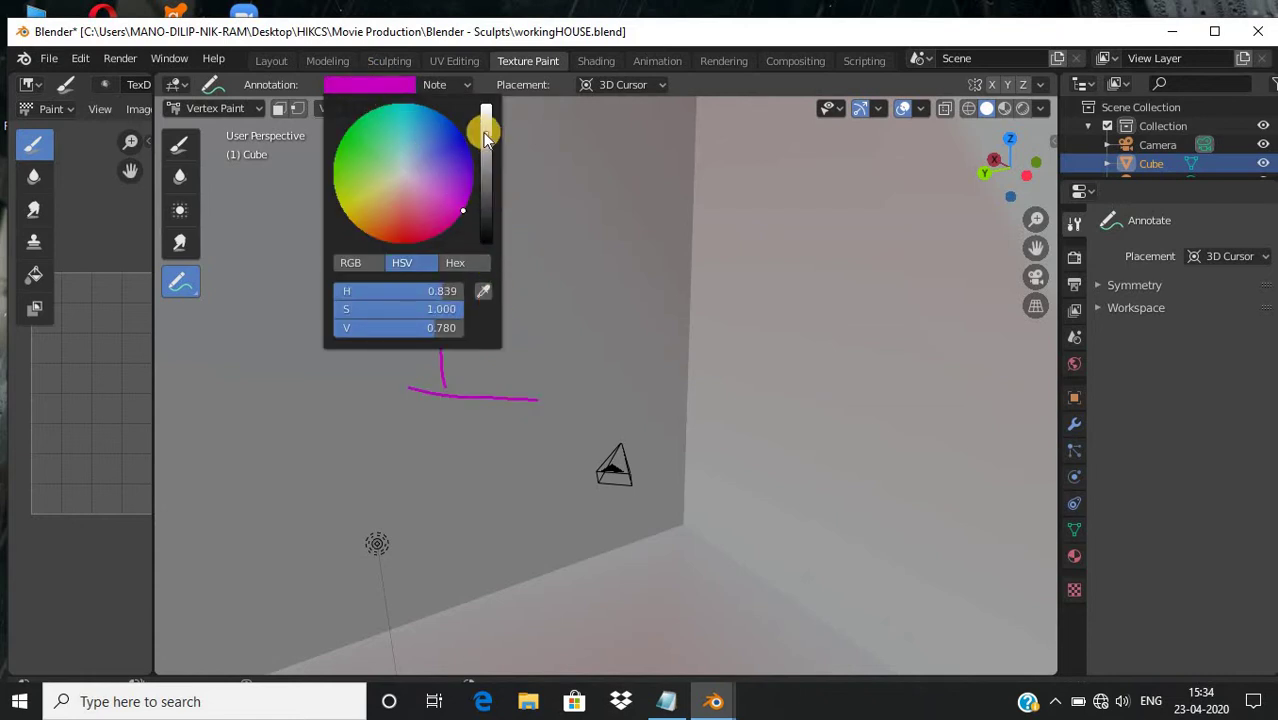
left_click_drag(489, 138, 538, 258)
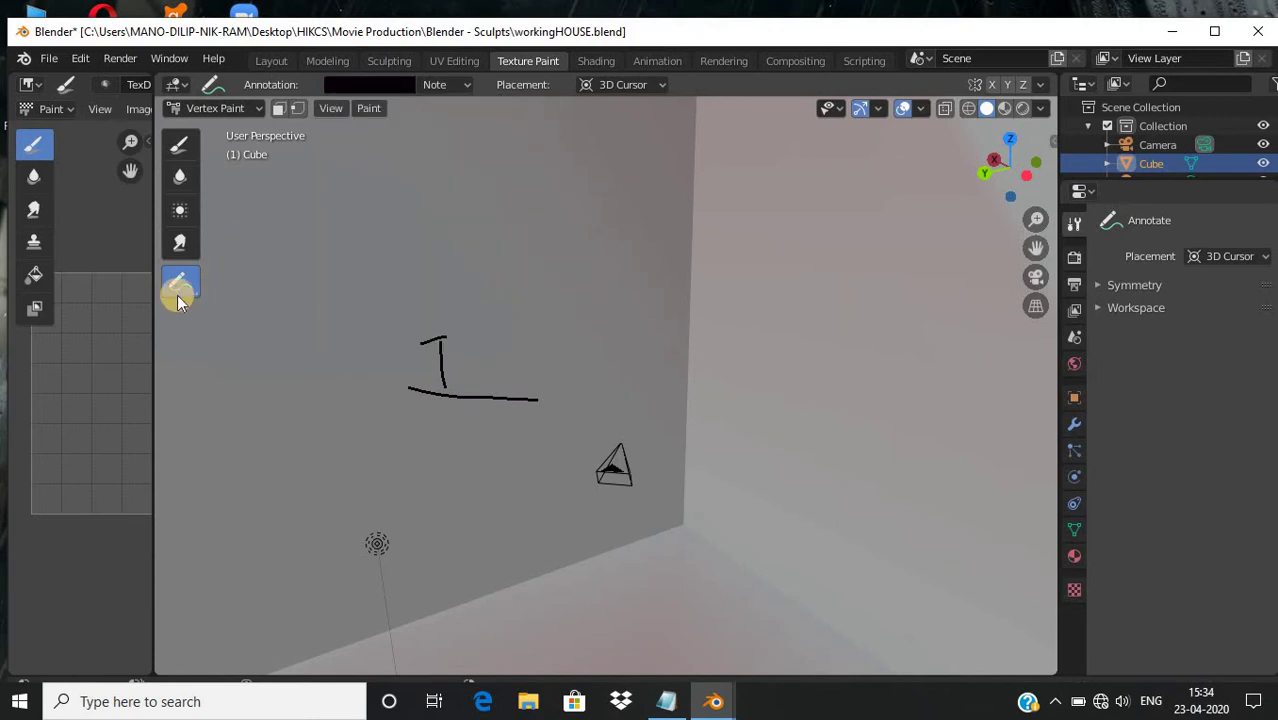
Erase the T mark with the Annotate Eraser at a 56 px radius
left_click_drag(213, 307, 350, 398)
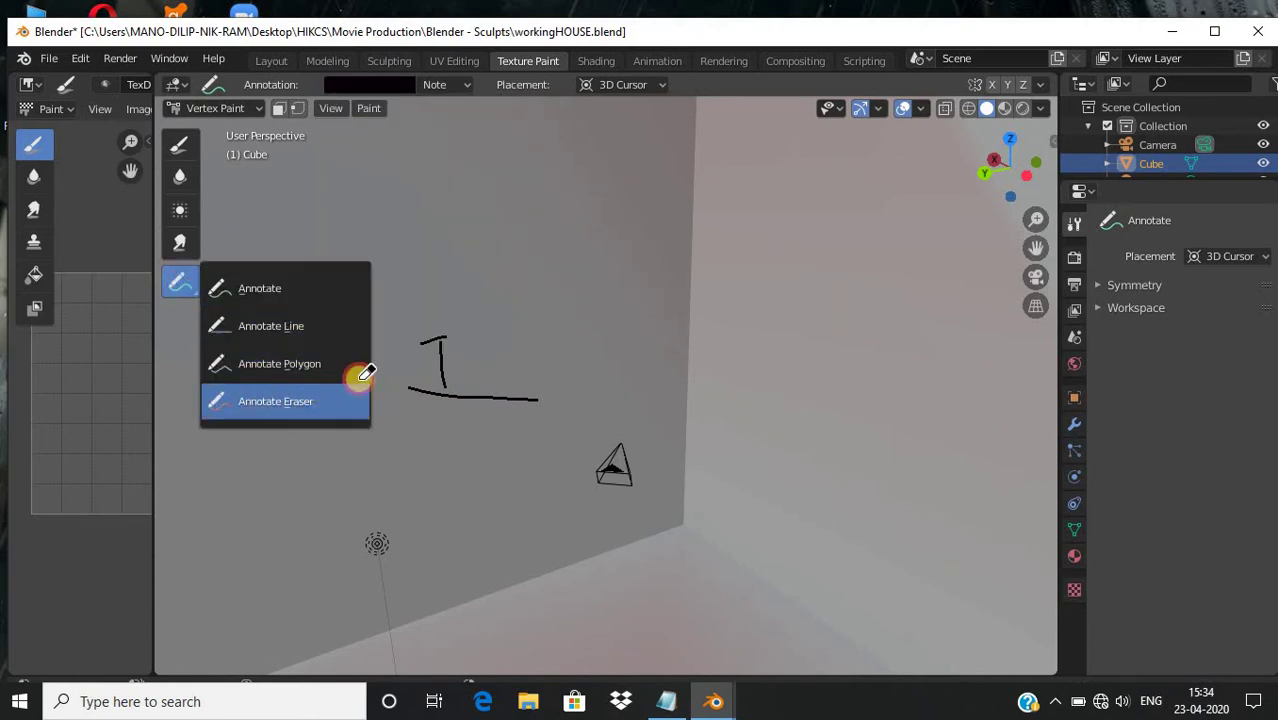
left_click_drag(491, 358, 427, 399)
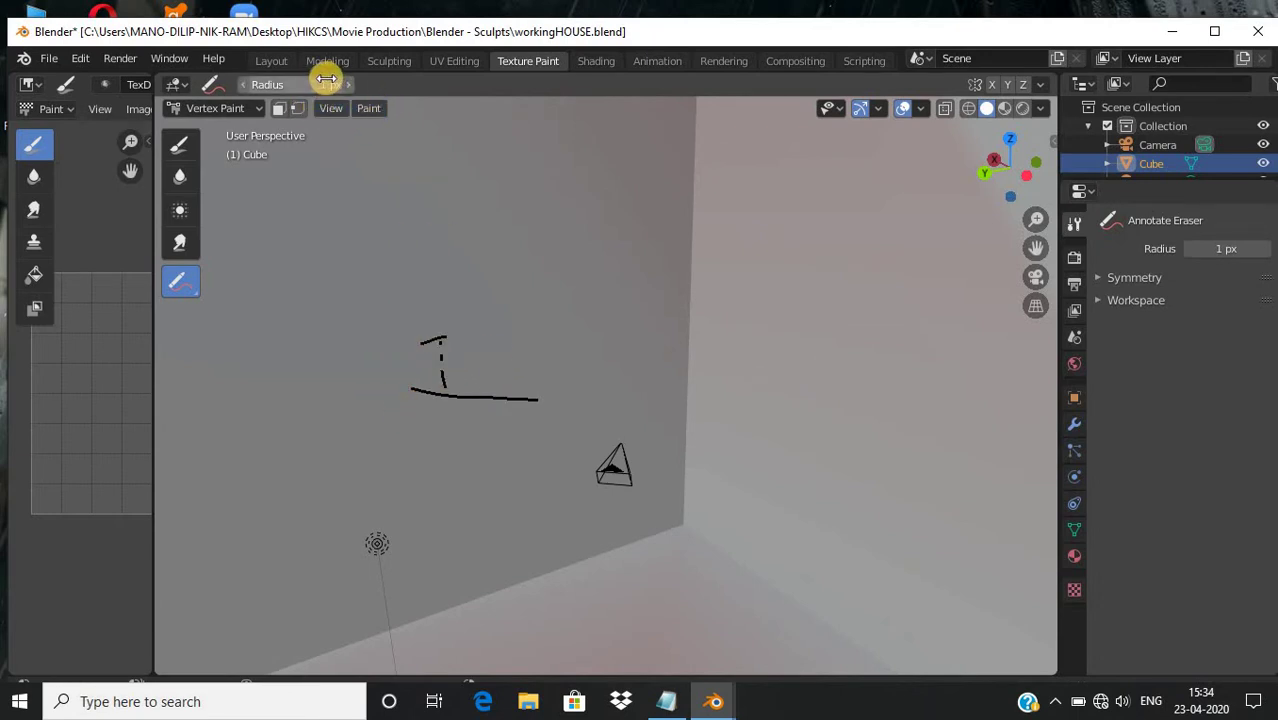
left_click_drag(380, 86, 400, 86)
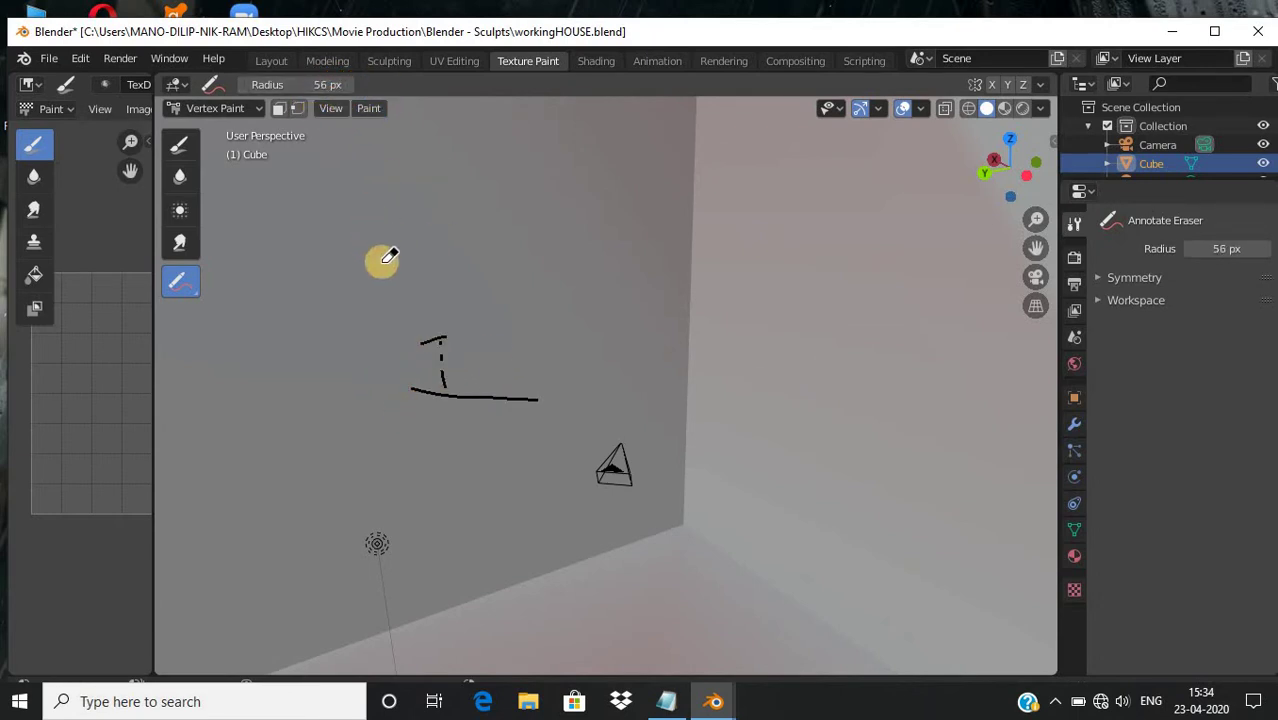
left_click_drag(405, 375, 500, 338)
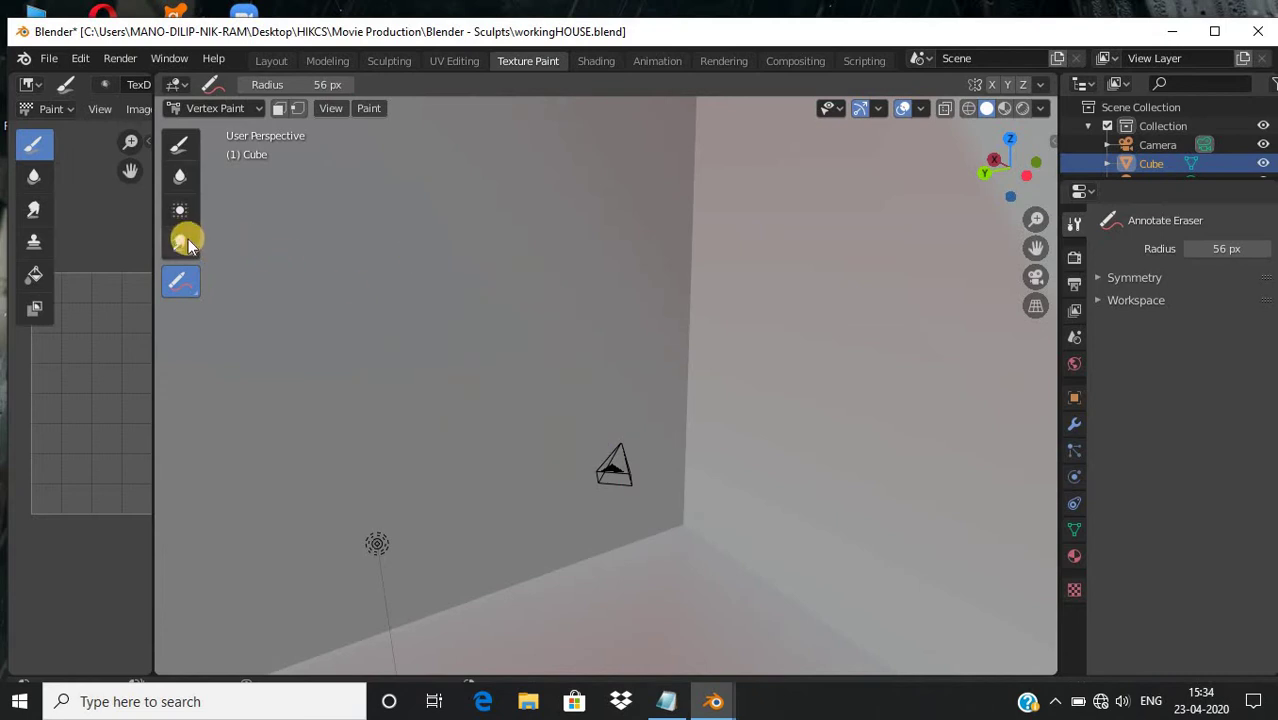
Handwrite INSIDE VIEW in black on the inner house wall
left_click_drag(190, 283, 331, 287)
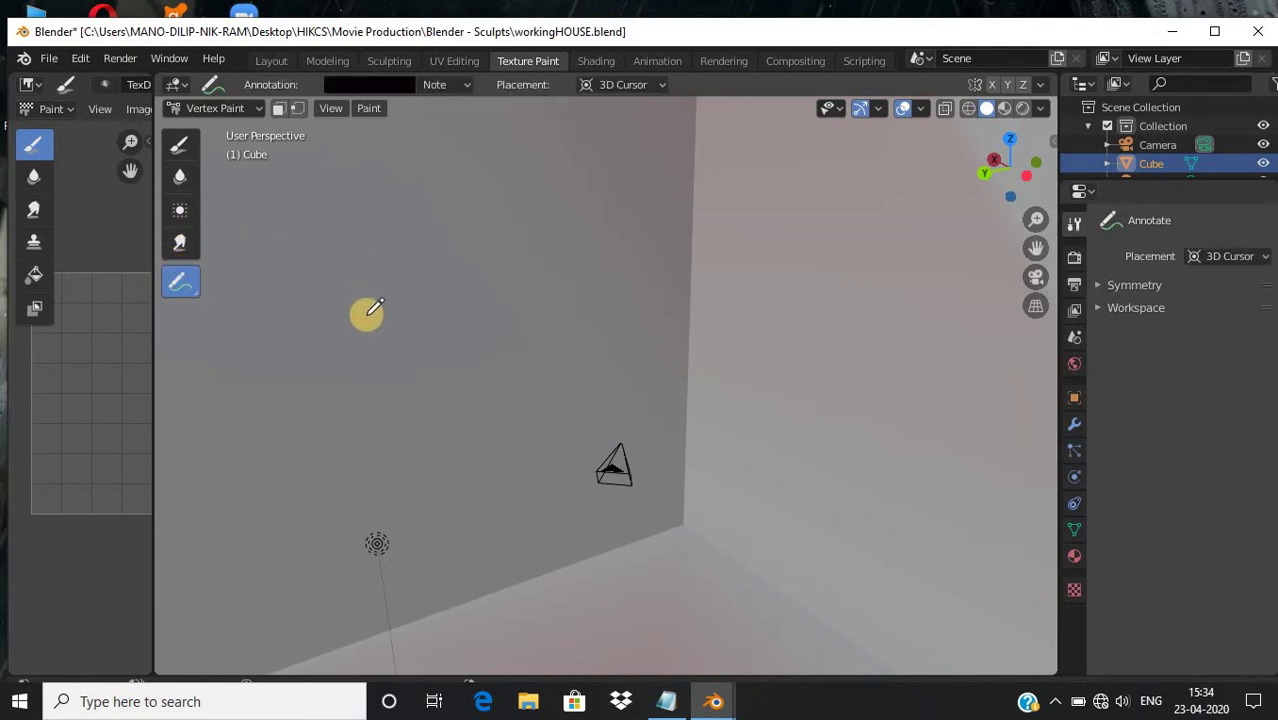
left_click_drag(399, 314, 370, 357)
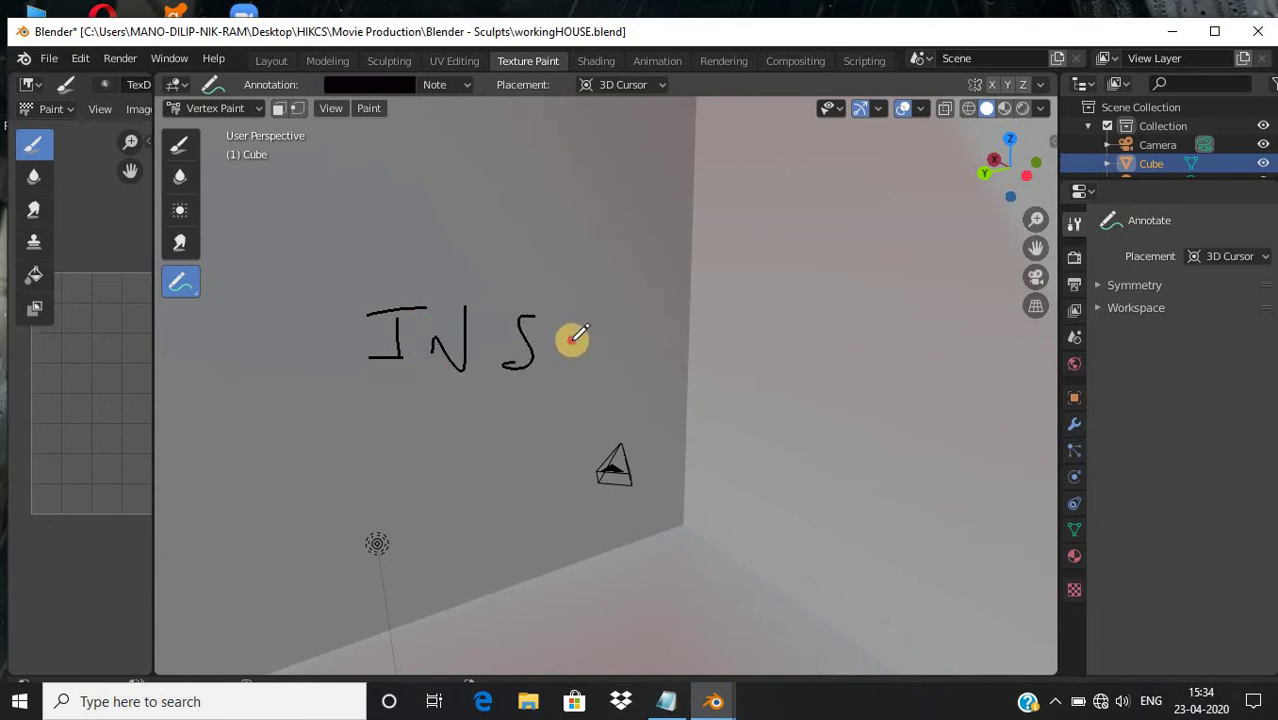
left_click_drag(572, 340, 569, 381)
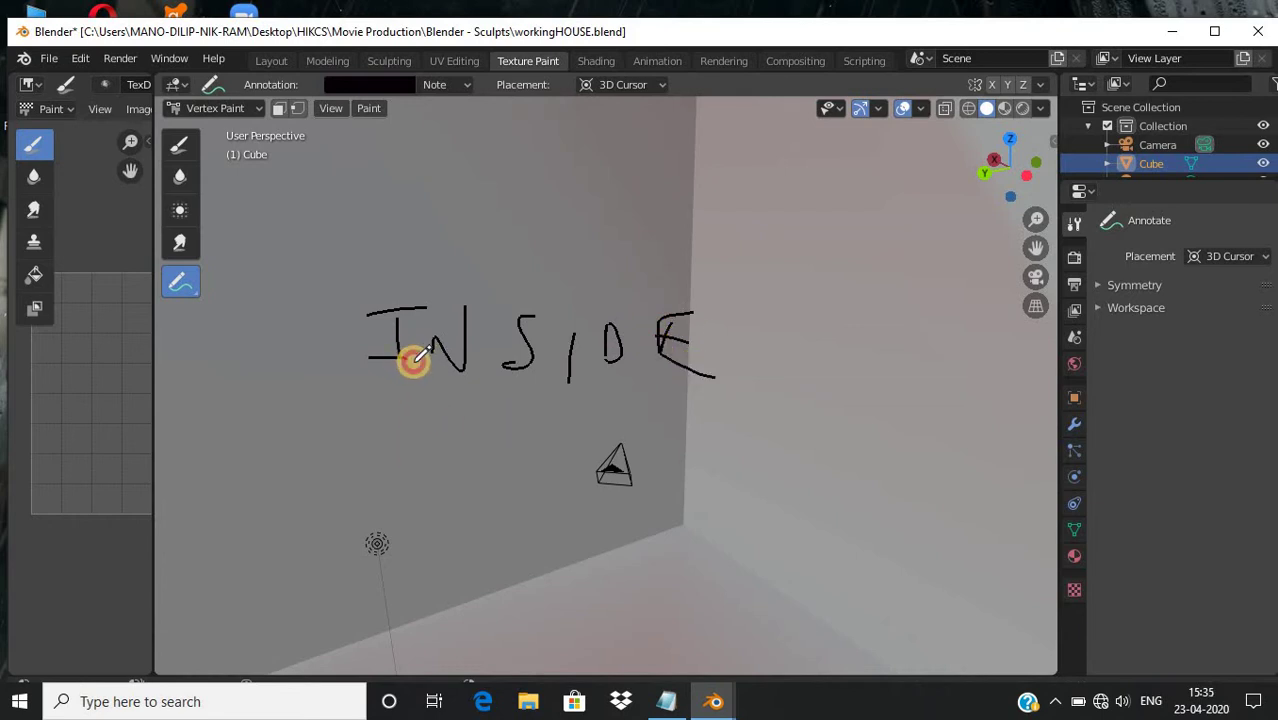
left_click_drag(438, 452, 466, 392)
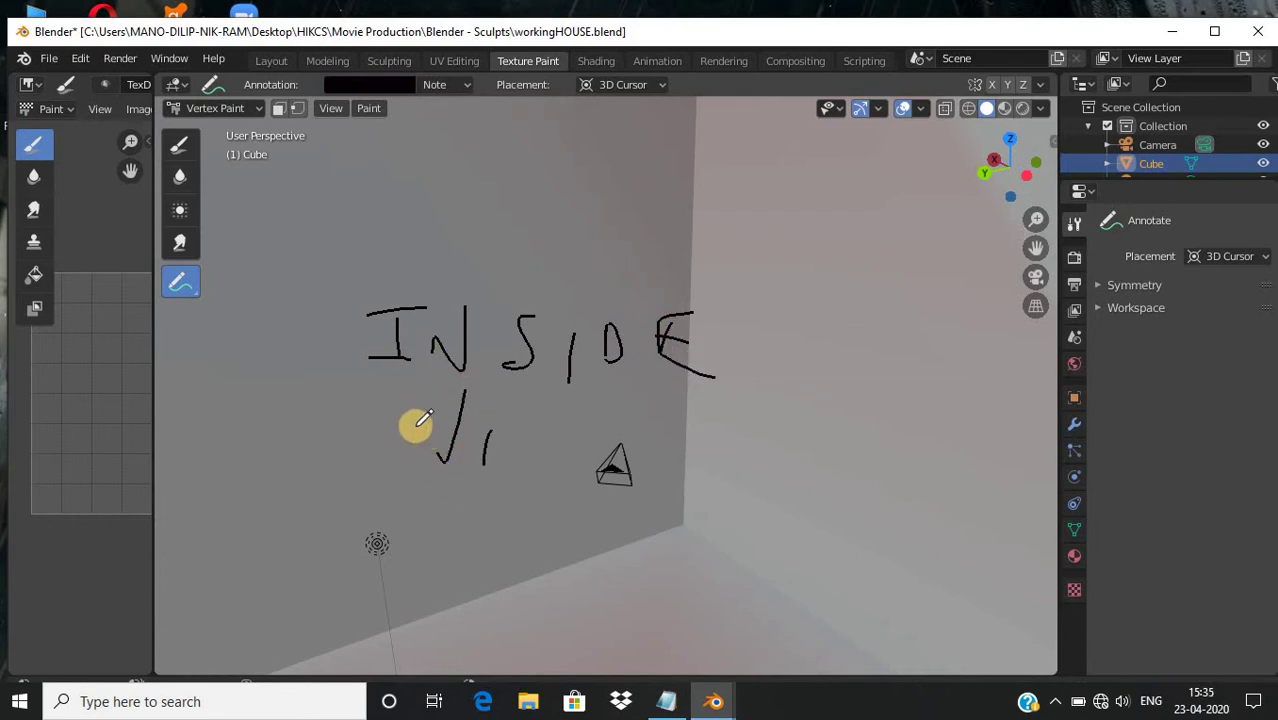
left_click_drag(438, 458, 415, 422)
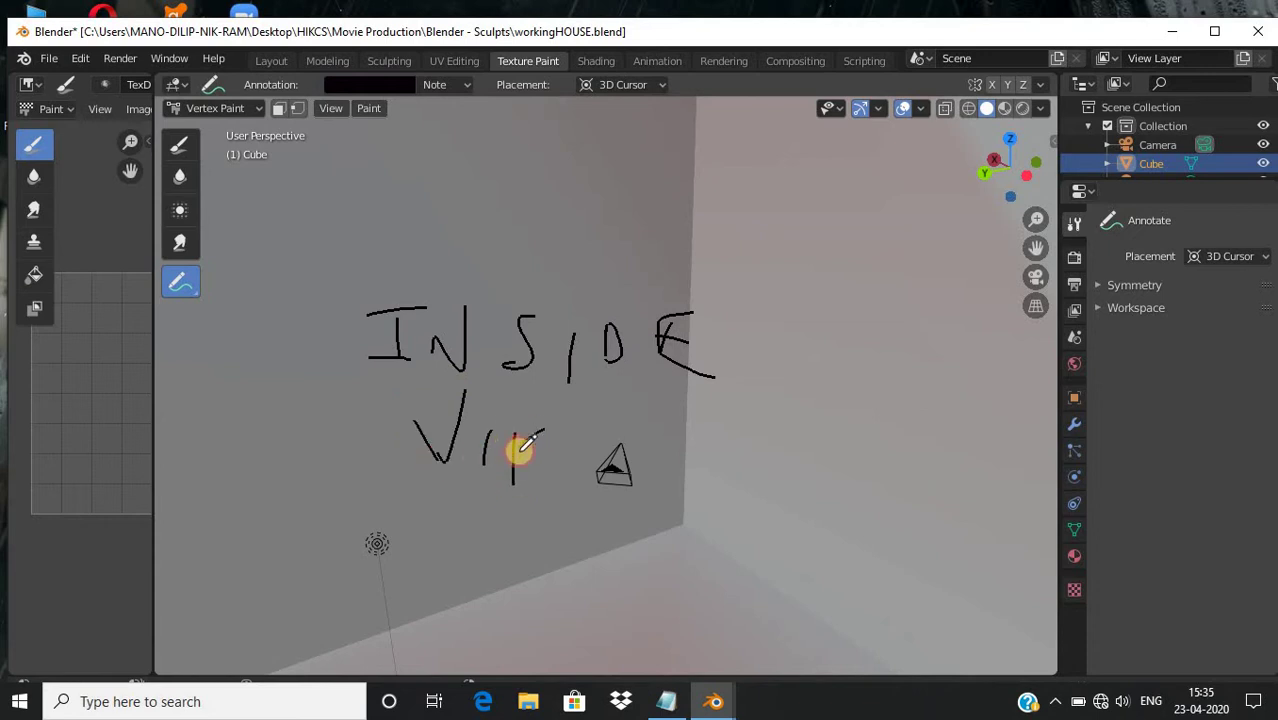
left_click_drag(568, 447, 613, 447)
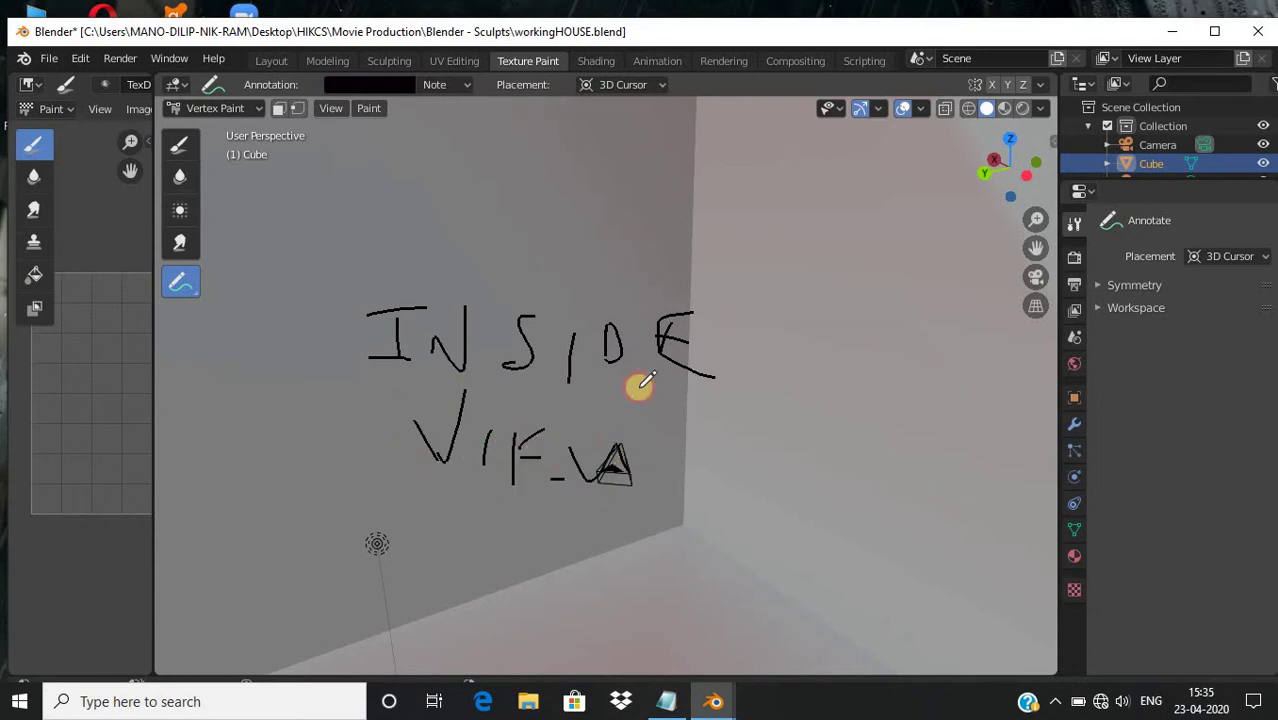
left_click_drag(510, 482, 570, 486)
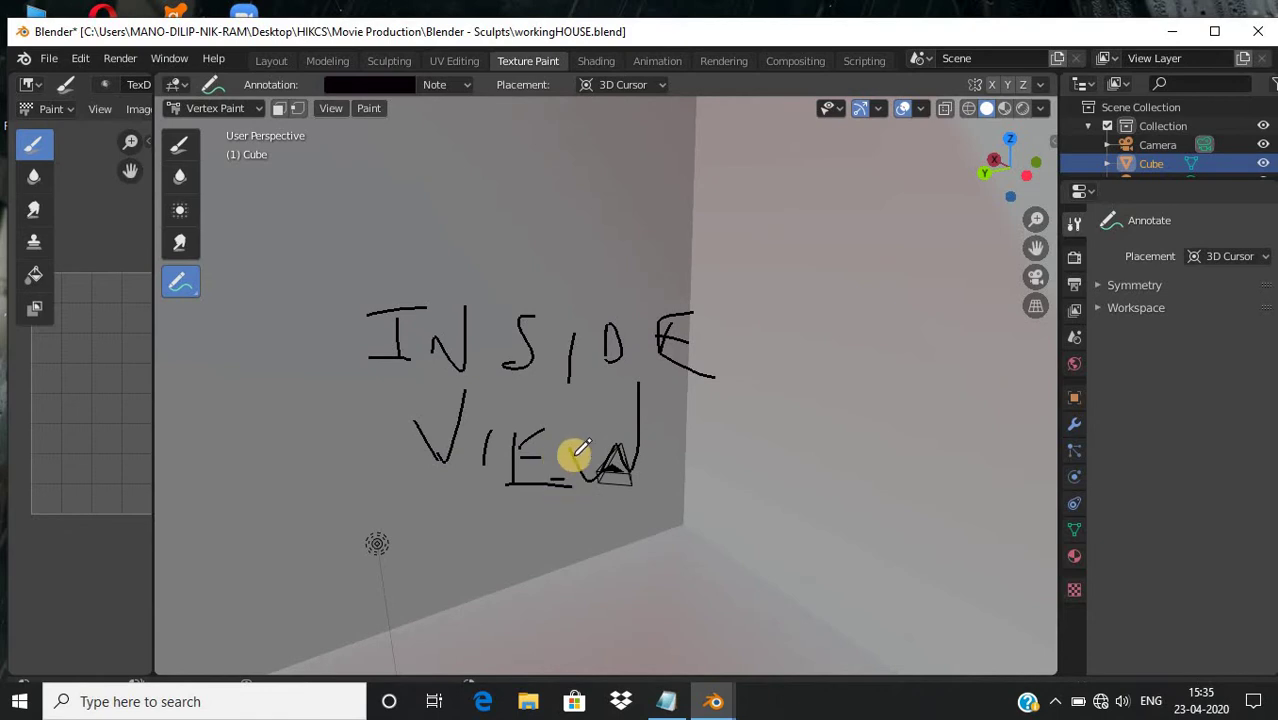
mouse_move(1004, 171)
left_mouse_down()
mouse_move(562, 189)
mouse_move(637, 193)
mouse_move(445, 343)
mouse_move(596, 397)
mouse_move(901, 337)
mouse_move(962, 258)
mouse_move(827, 163)
mouse_move(707, 183)
mouse_move(502, 400)
mouse_move(968, 335)
mouse_move(867, 297)
mouse_move(996, 199)
left_mouse_up()
Orbit to a high view of the box and handwrite ROOF on its top face
mouse_move(1049, 99)
left_mouse_down()
mouse_move(225, 583)
mouse_move(234, 571)
left_mouse_up()
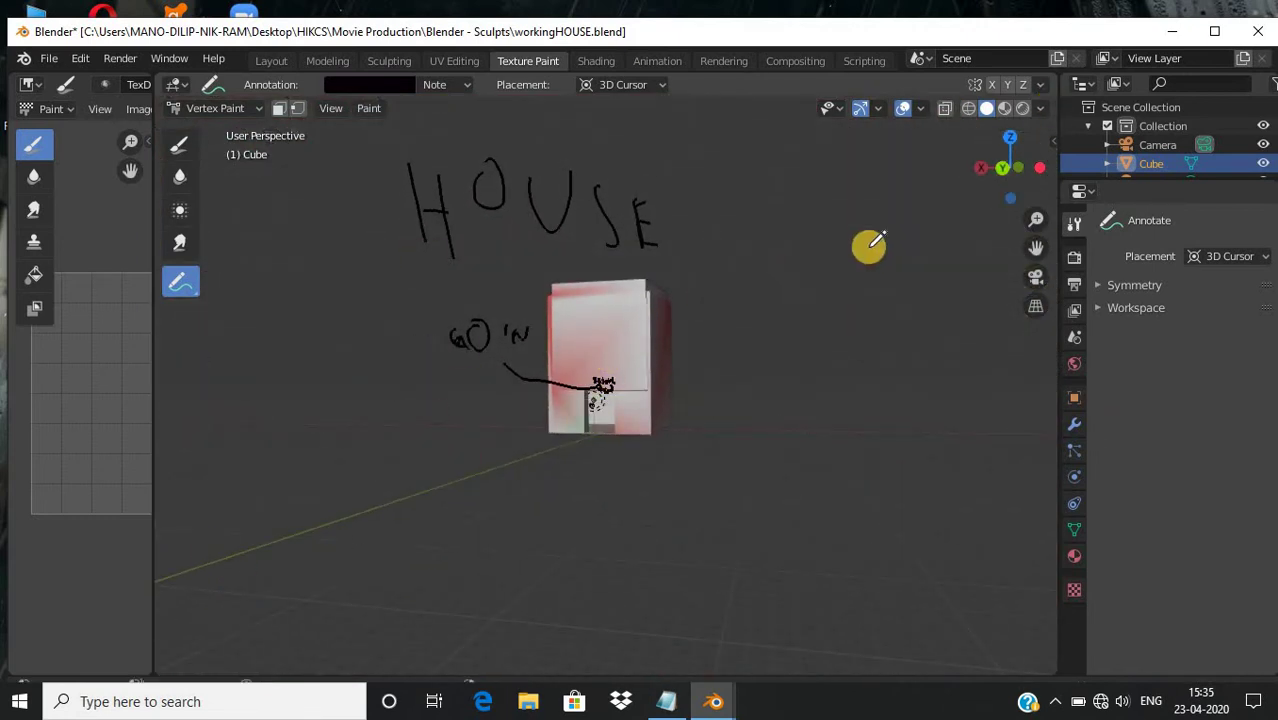
left_click_drag(1016, 272, 540, 403)
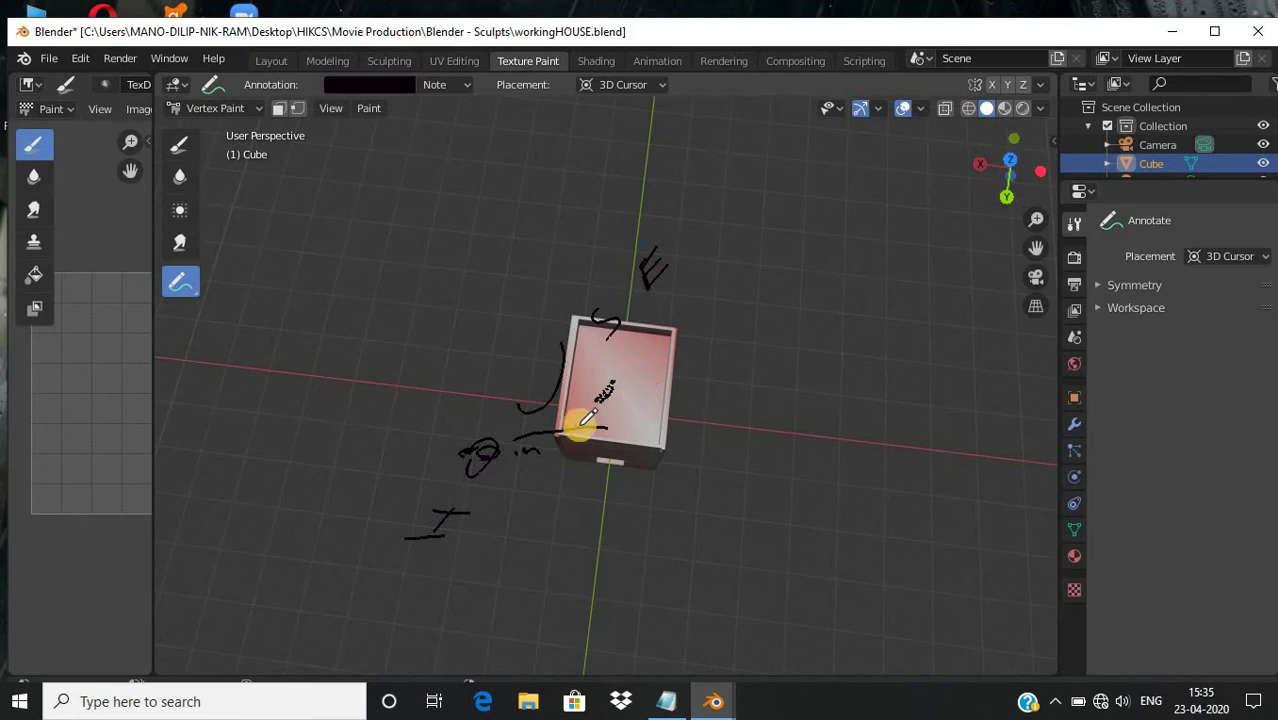
scroll(575, 421, "up", 2)
scroll(575, 421, "up", 3)
scroll(580, 420, "up", 2)
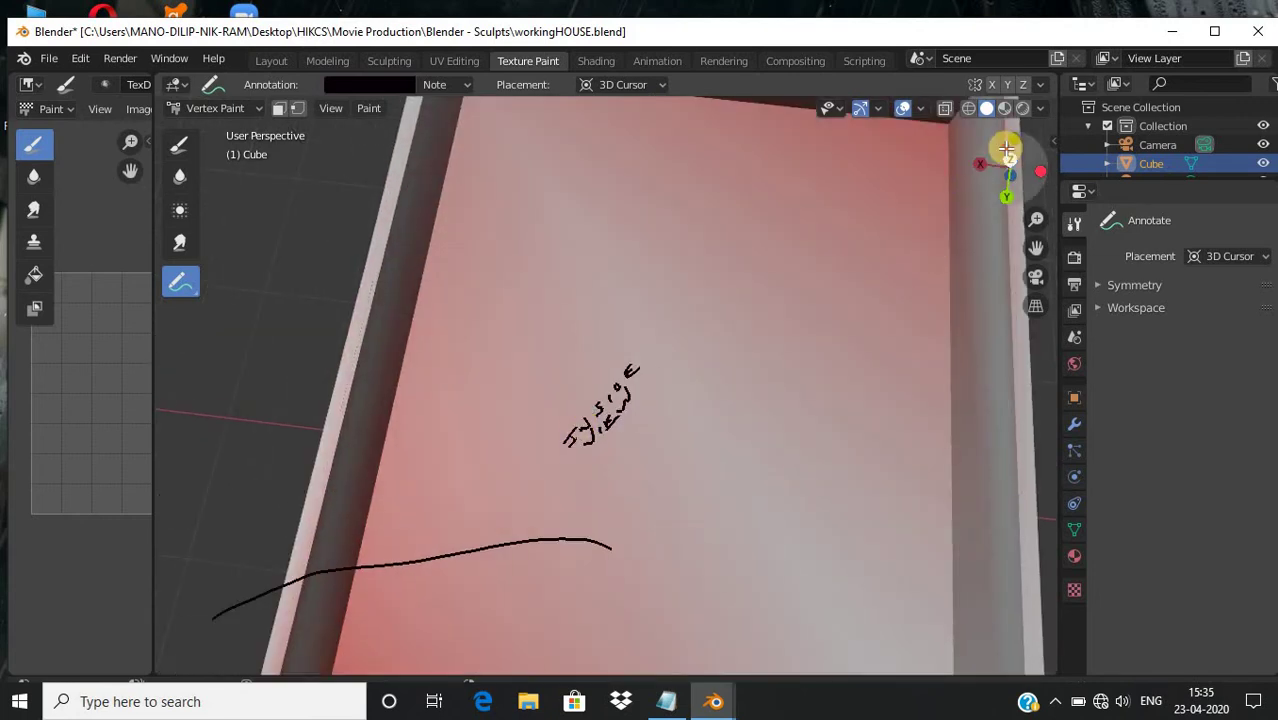
mouse_move(1007, 149)
left_mouse_down()
mouse_move(850, 661)
mouse_move(759, 303)
left_mouse_up()
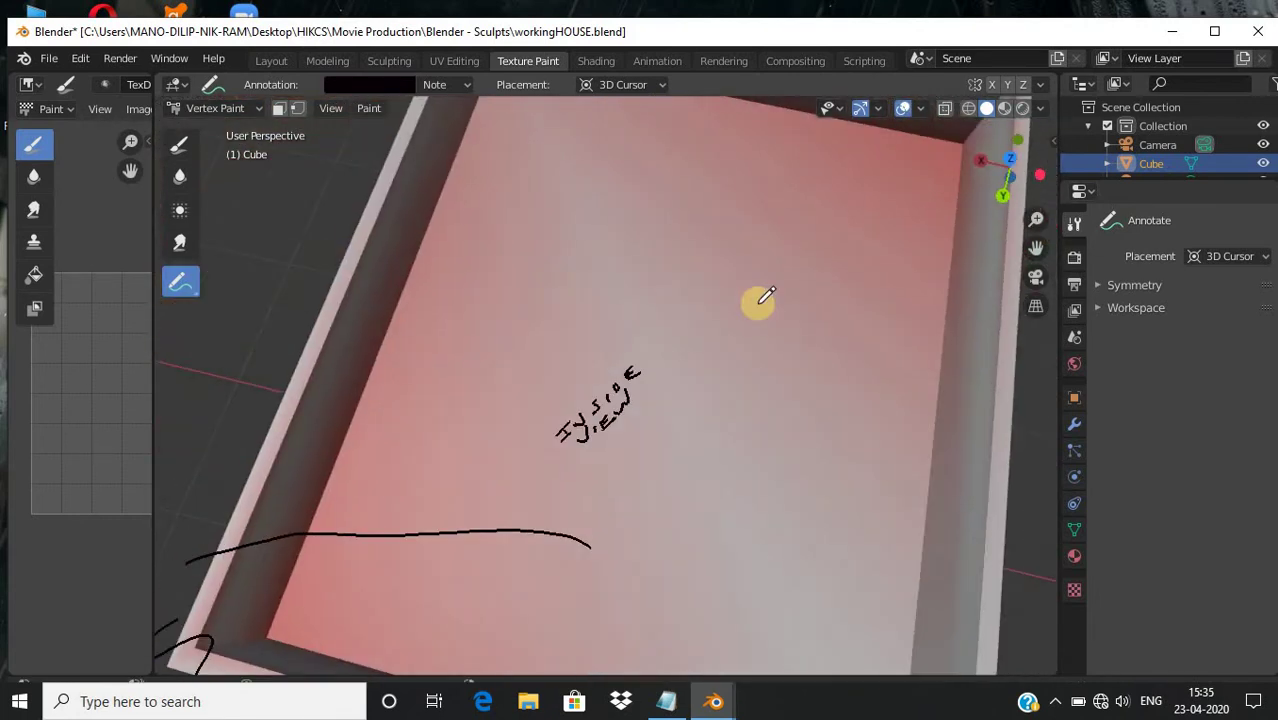
mouse_move(990, 165)
left_mouse_down()
mouse_move(843, 660)
mouse_move(1003, 181)
left_mouse_up()
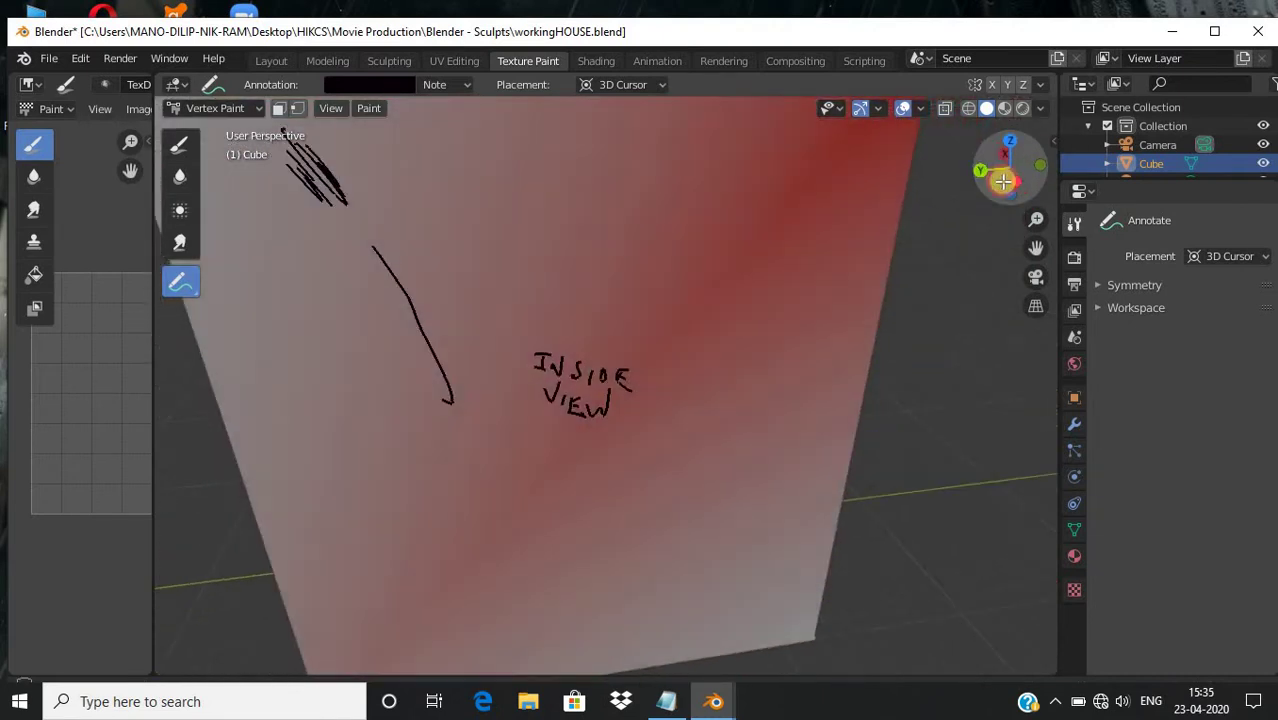
scroll(881, 343, "down", 2)
scroll(881, 343, "up", 2)
scroll(881, 343, "down", 4)
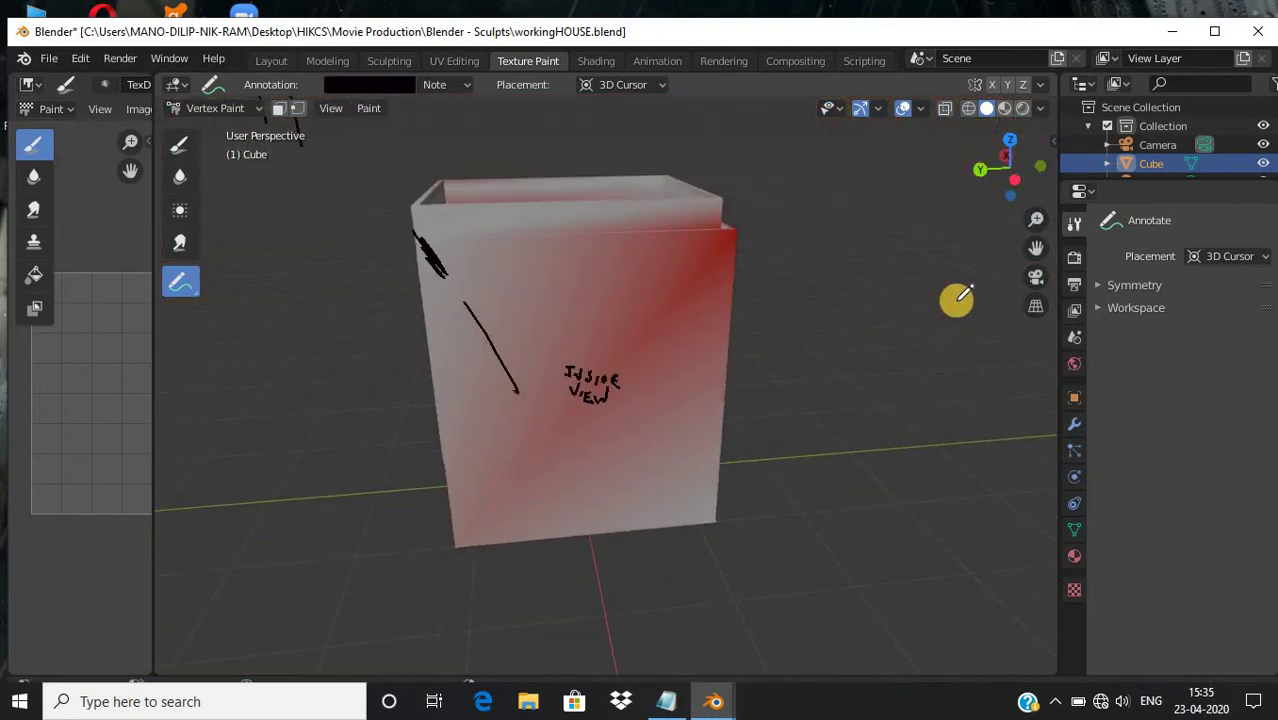
left_click_drag(1010, 158, 596, 188)
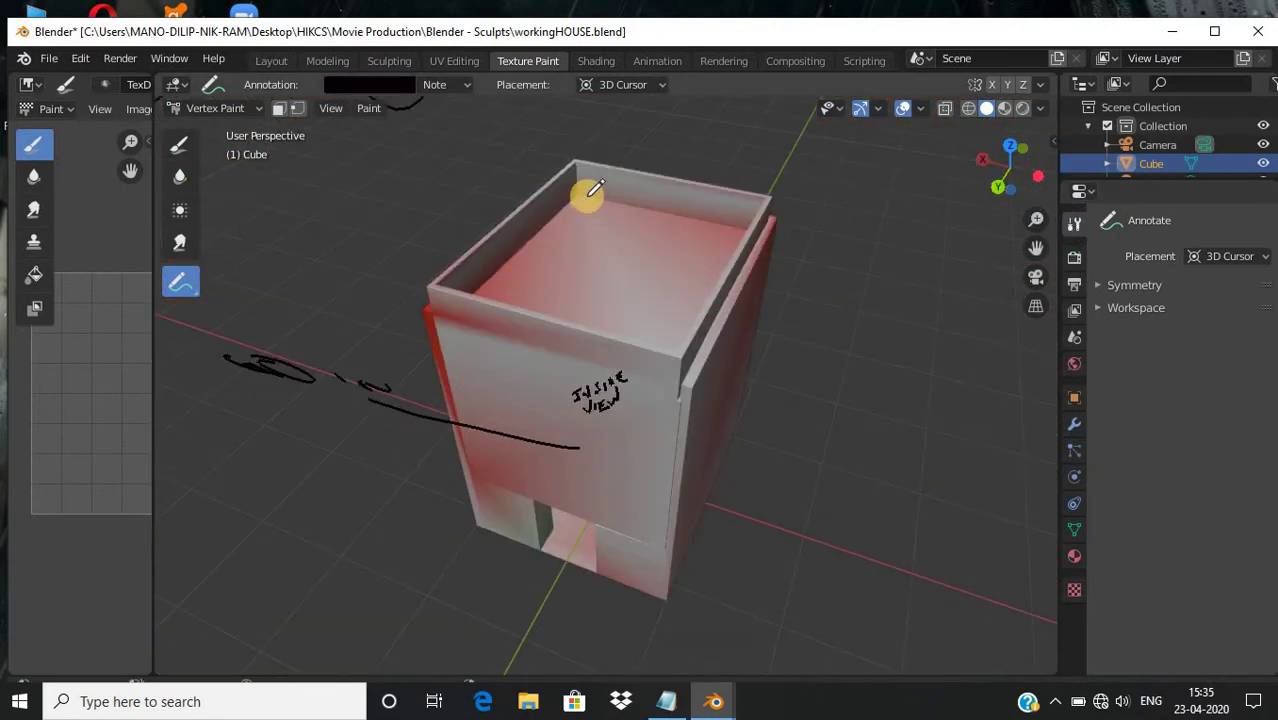
left_click_drag(550, 248, 543, 264)
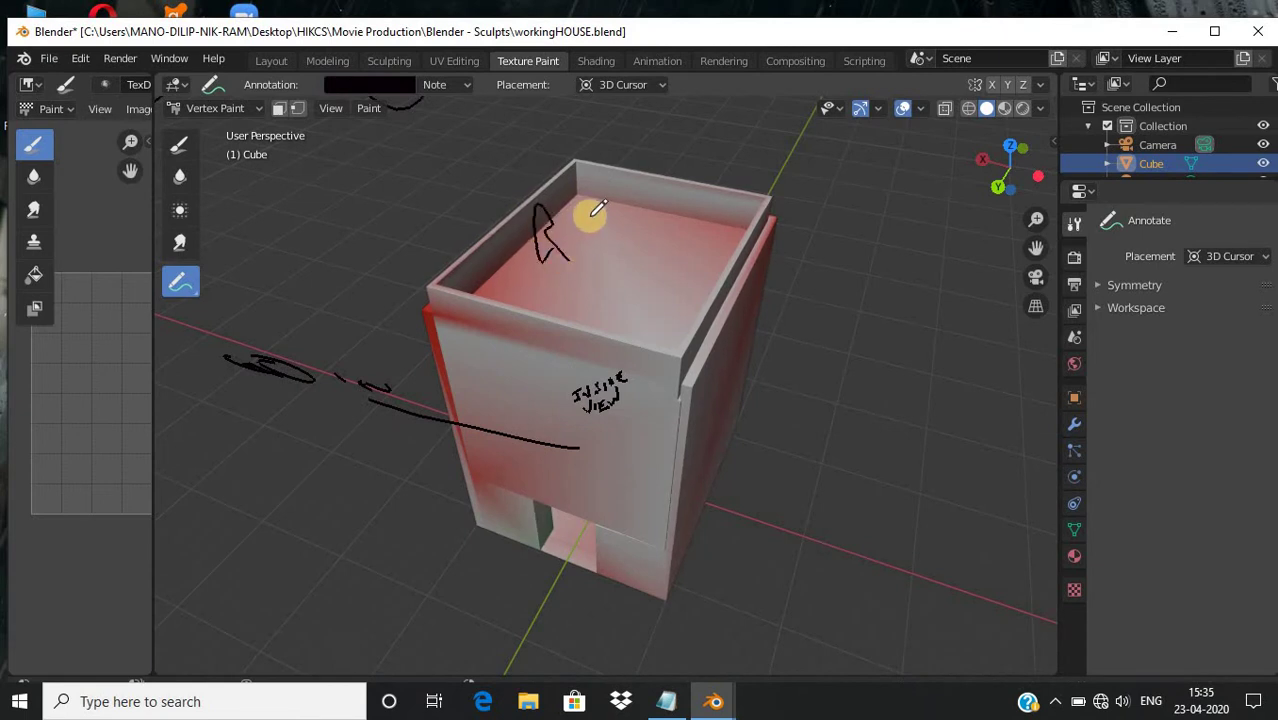
mouse_move(658, 196)
left_mouse_down()
mouse_move(620, 228)
mouse_move(715, 216)
left_mouse_up()
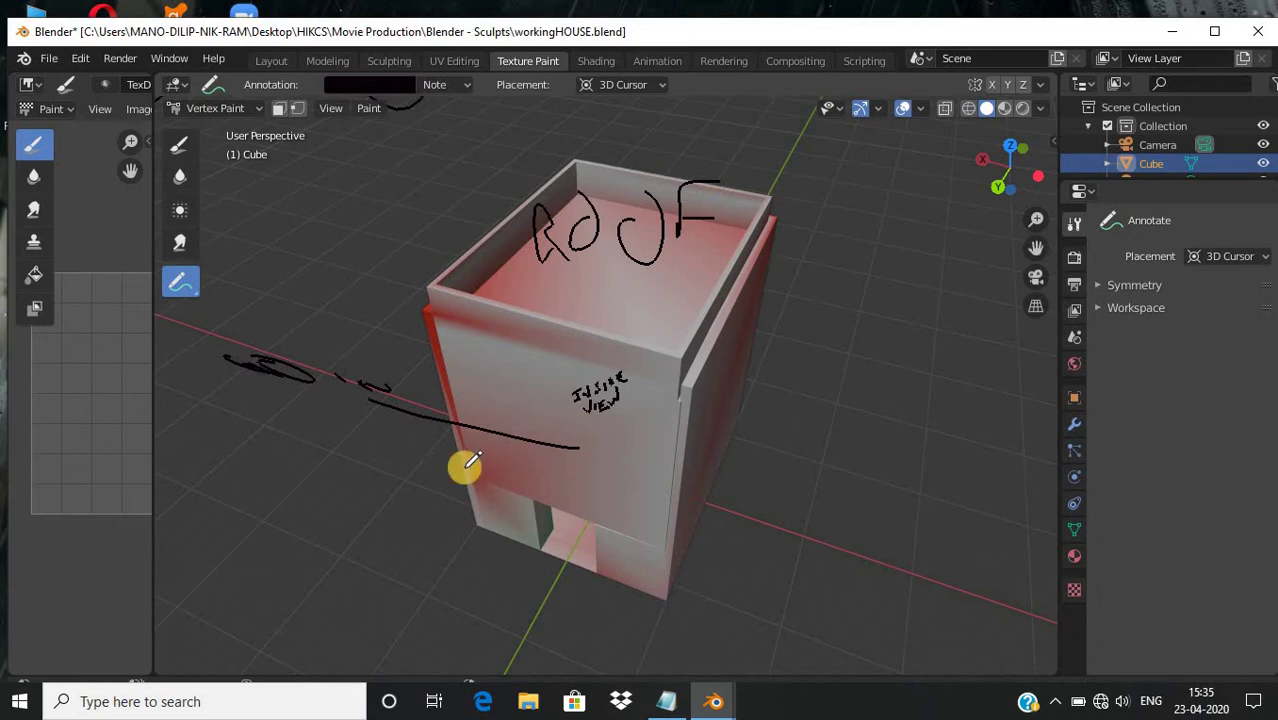
mouse_move(713, 701)
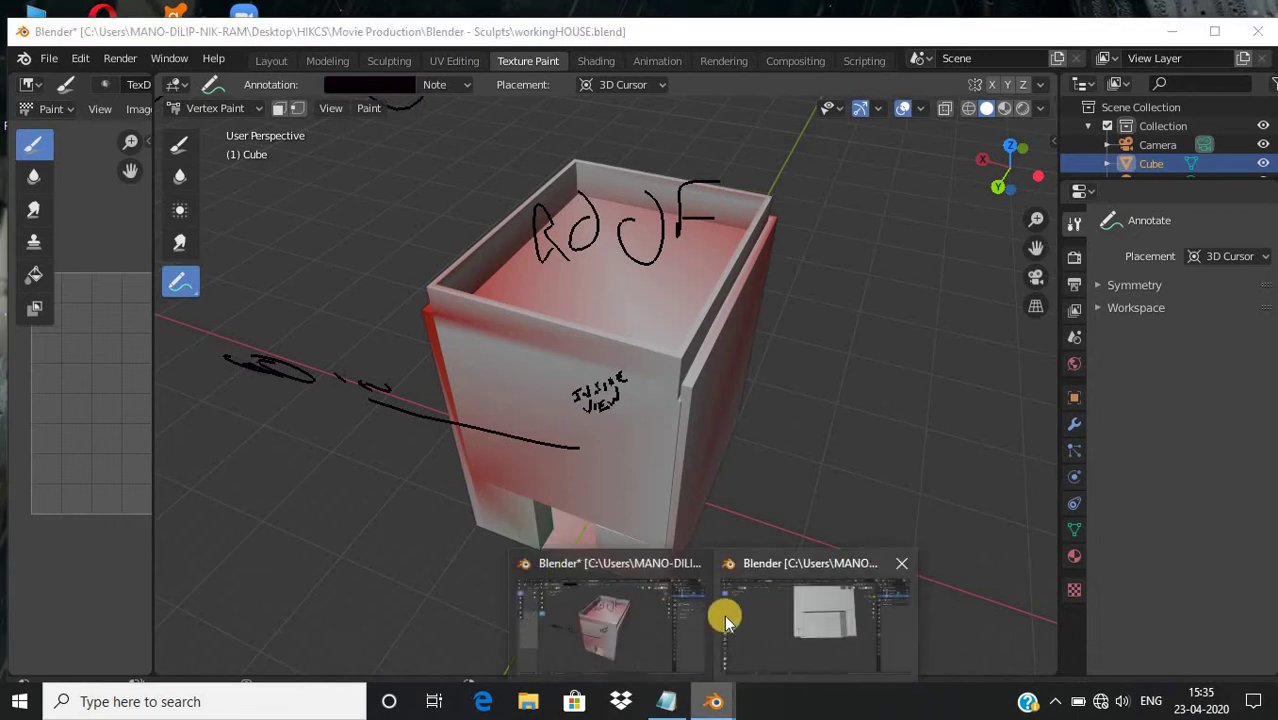
Switch to the Garage.blend window and select the Annotate tool in the Modeling workspace
left_click(847, 608)
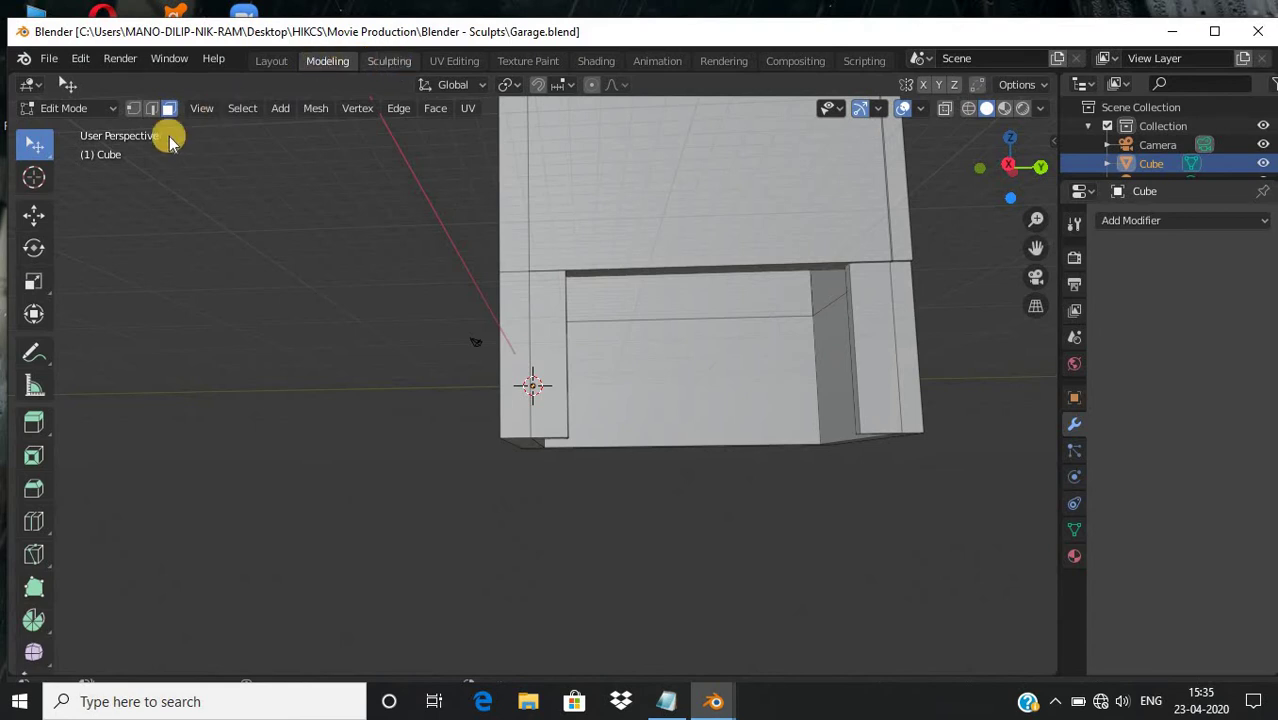
left_click(366, 61)
left_click(345, 64)
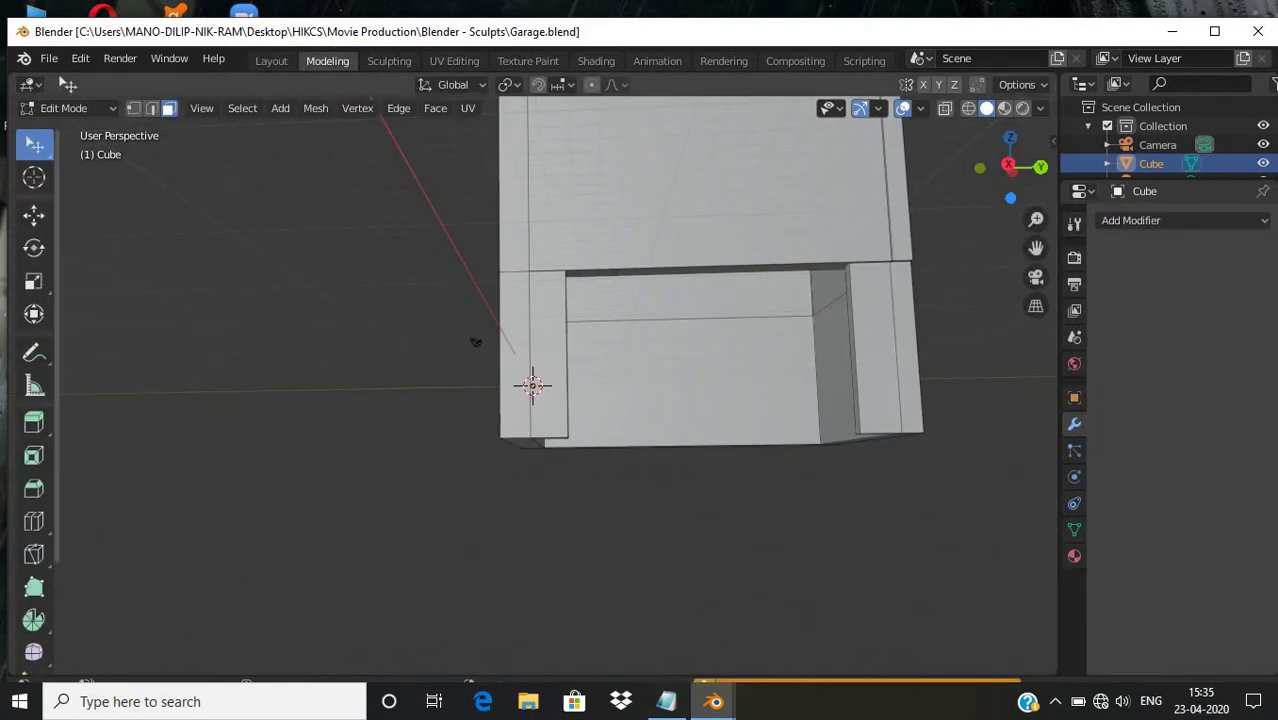
scroll(20, 320, "down", 1)
left_click(28, 312)
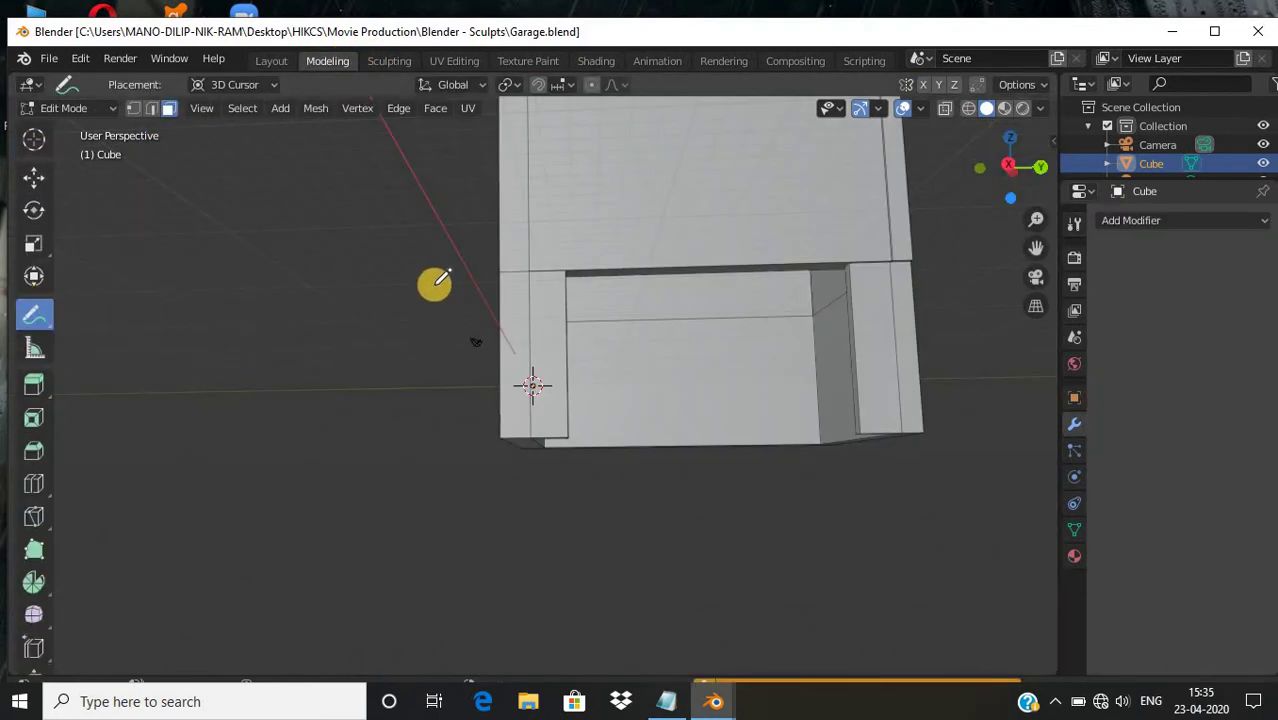
scroll(707, 383, "down", 5)
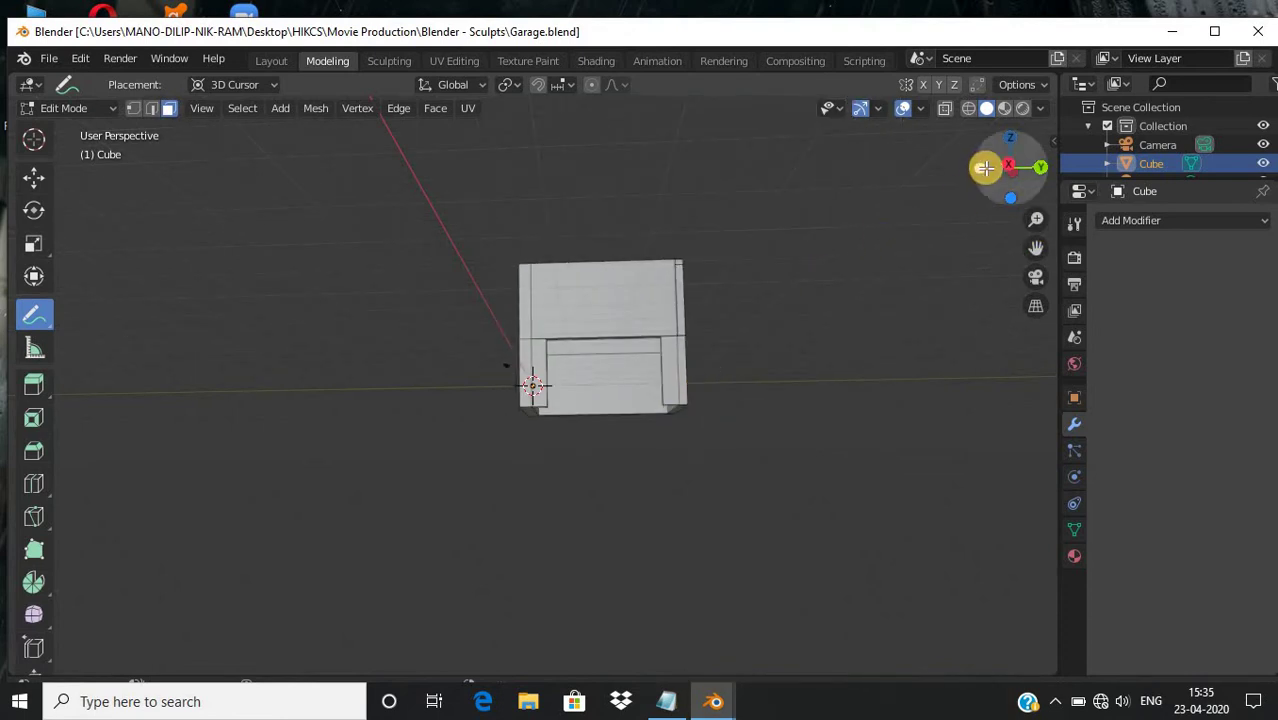
left_click_drag(990, 163, 825, 224)
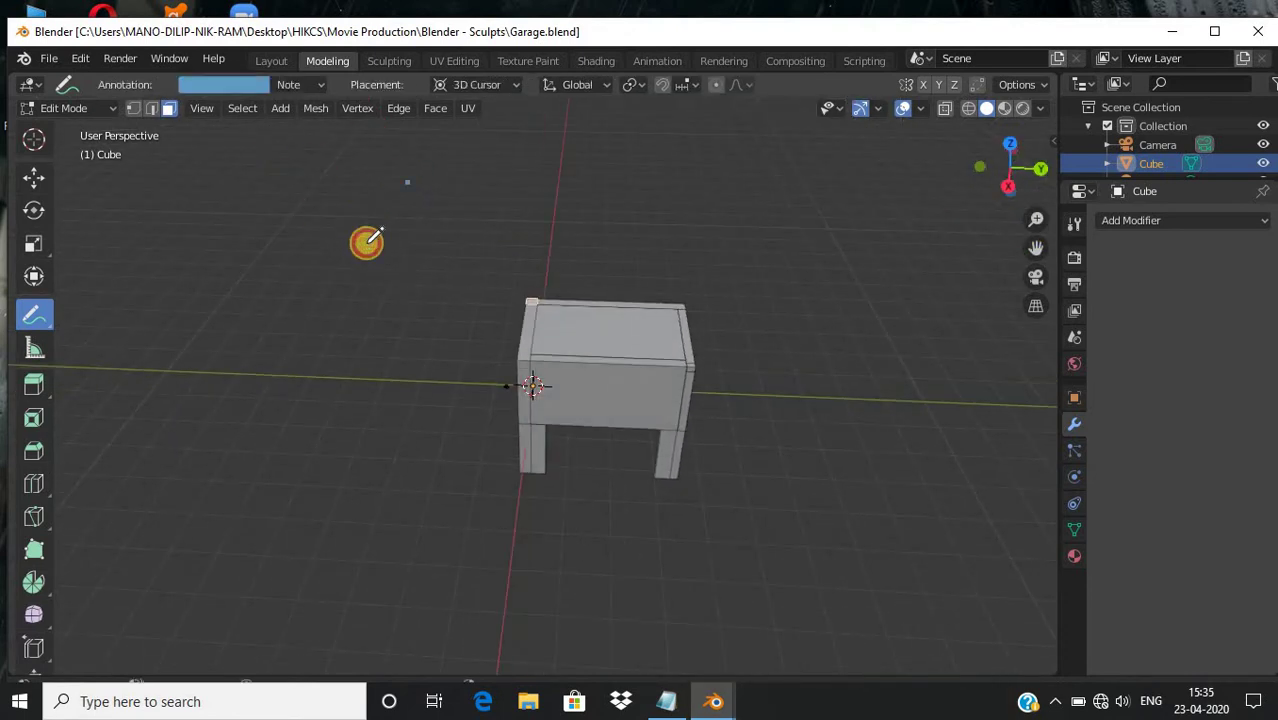
Handwrite GARAGE above the garage model and orbit to view the note
left_click_drag(365, 242, 408, 232)
left_click_drag(457, 180, 460, 192)
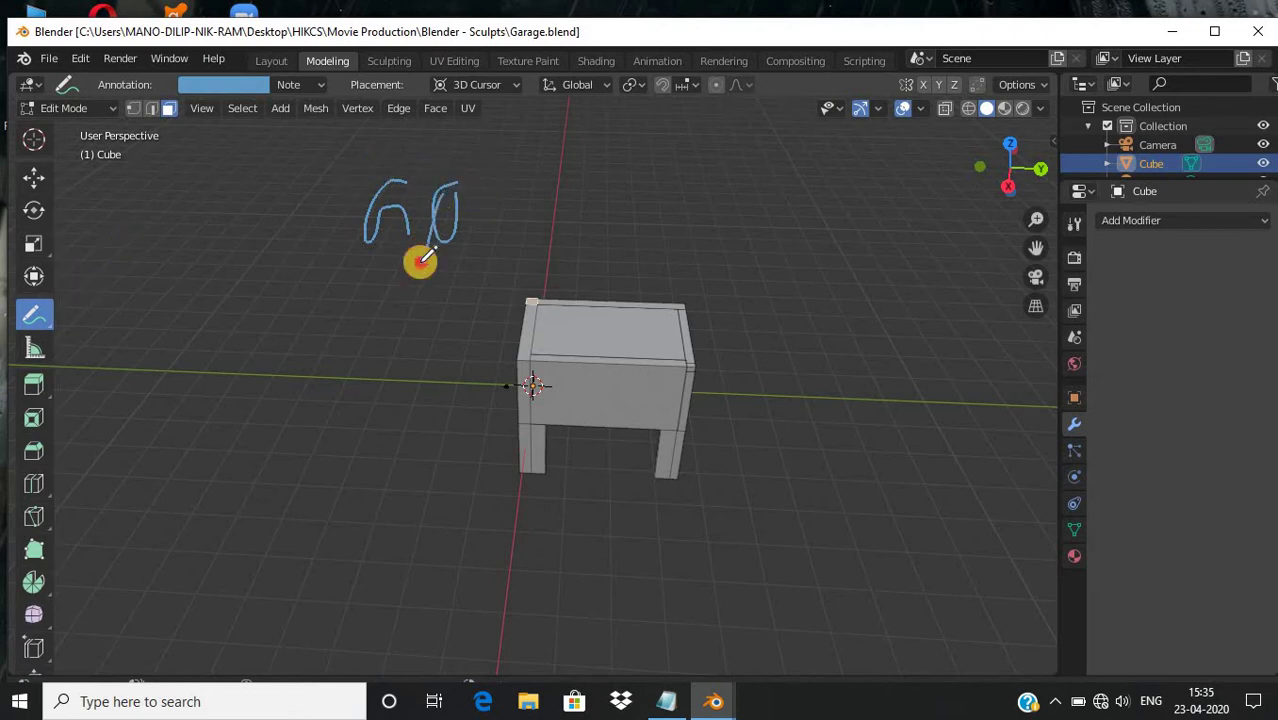
left_click_drag(466, 188, 475, 264)
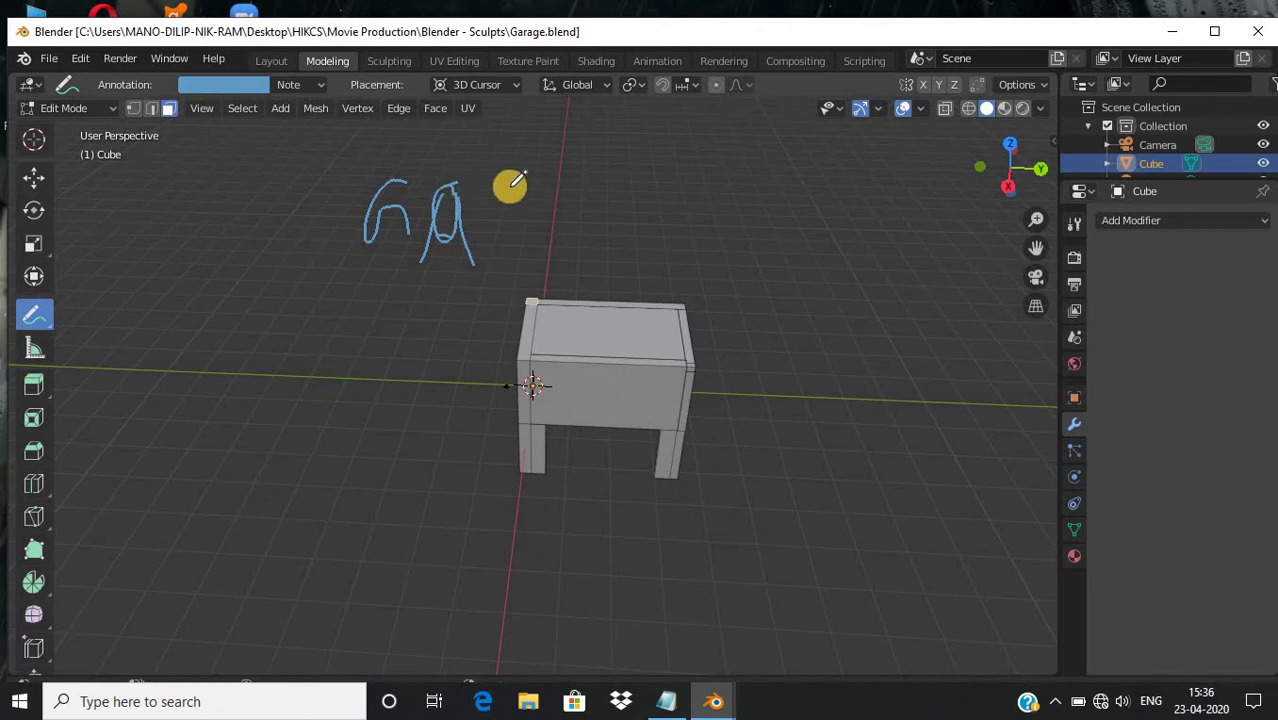
left_click_drag(510, 252, 511, 175)
left_click_drag(543, 222, 540, 243)
left_click_drag(598, 180, 578, 228)
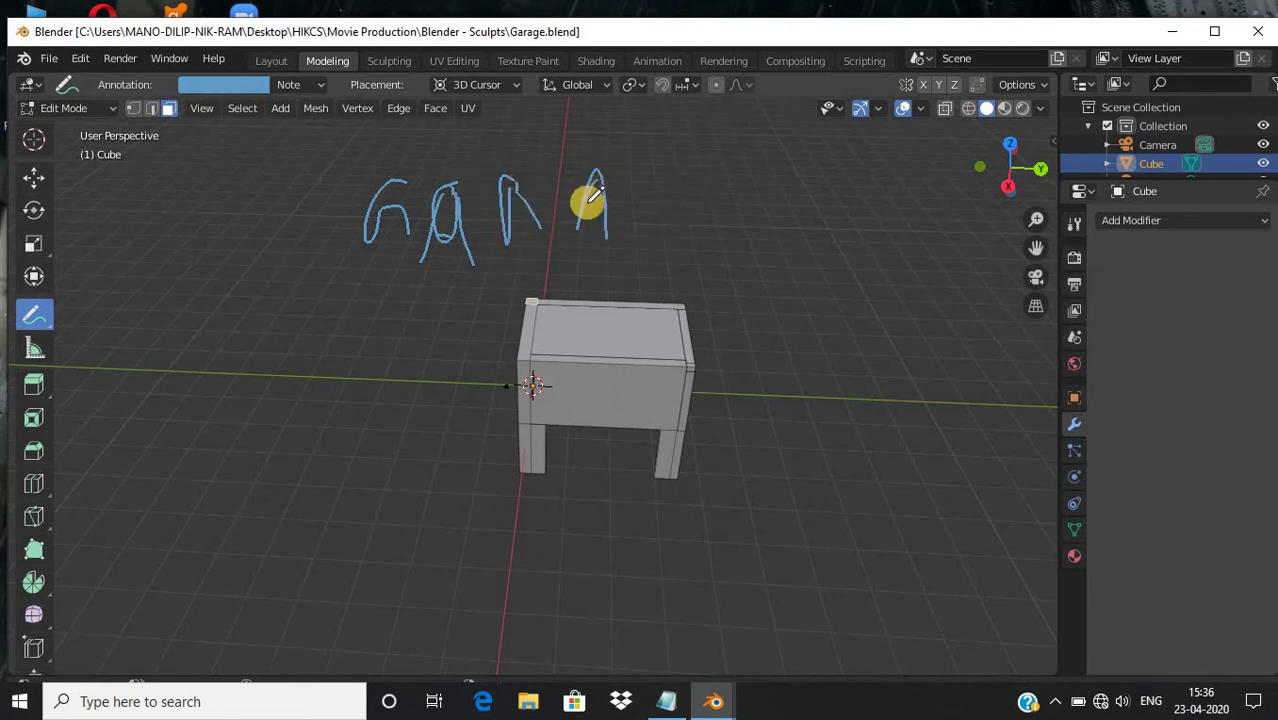
left_click_drag(672, 188, 695, 252)
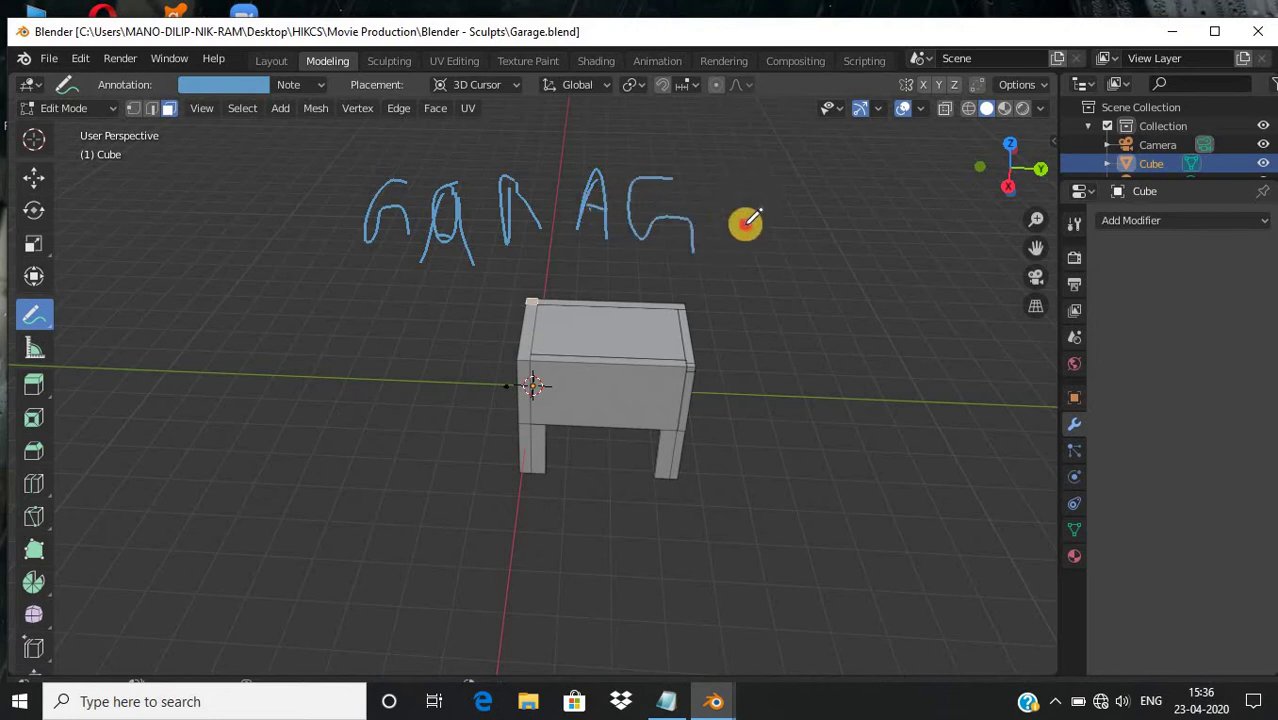
left_click_drag(745, 190, 745, 275)
left_click_drag(838, 207, 732, 207)
left_click_drag(772, 278, 824, 296)
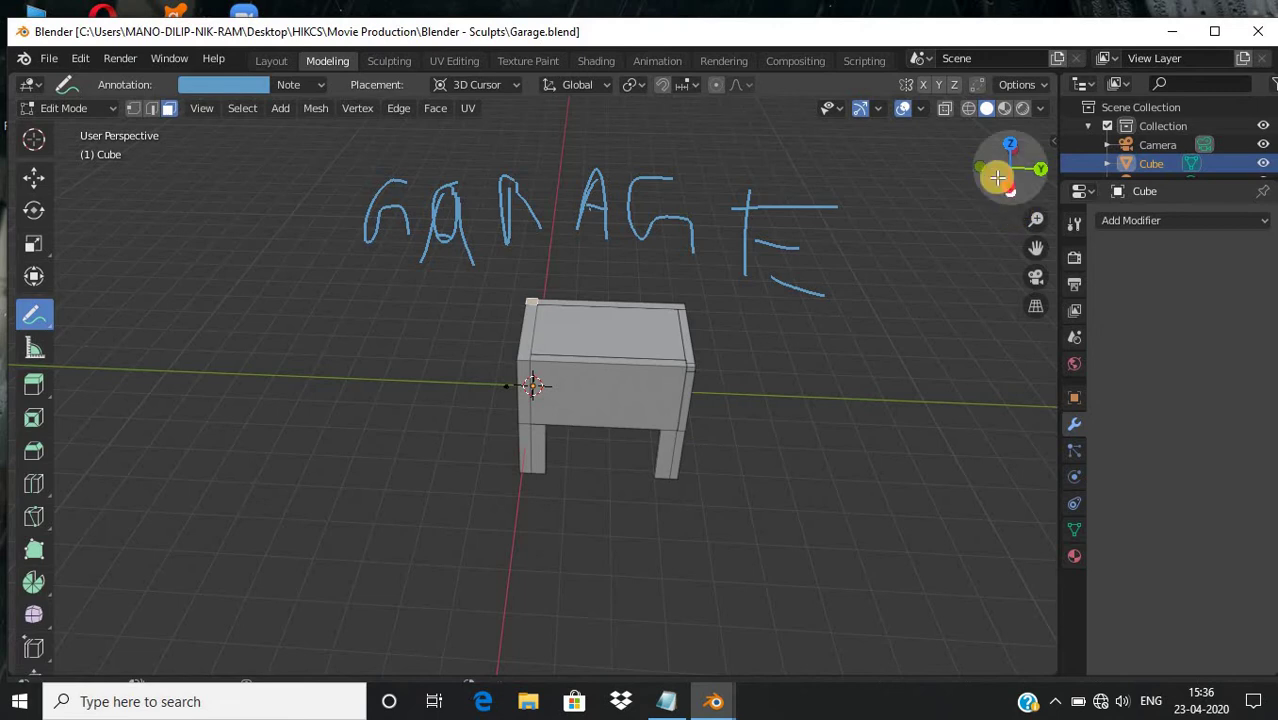
mouse_move(996, 177)
left_mouse_down()
mouse_move(978, 592)
mouse_move(827, 542)
mouse_move(713, 482)
mouse_move(553, 485)
mouse_move(548, 617)
mouse_move(807, 625)
mouse_move(947, 605)
mouse_move(933, 525)
mouse_move(587, 547)
mouse_move(856, 277)
mouse_move(645, 459)
mouse_move(305, 271)
mouse_move(333, 143)
left_mouse_up()
mouse_move(333, 143)
middle_mouse_down()
mouse_move(380, 214)
mouse_move(757, 622)
middle_mouse_up()
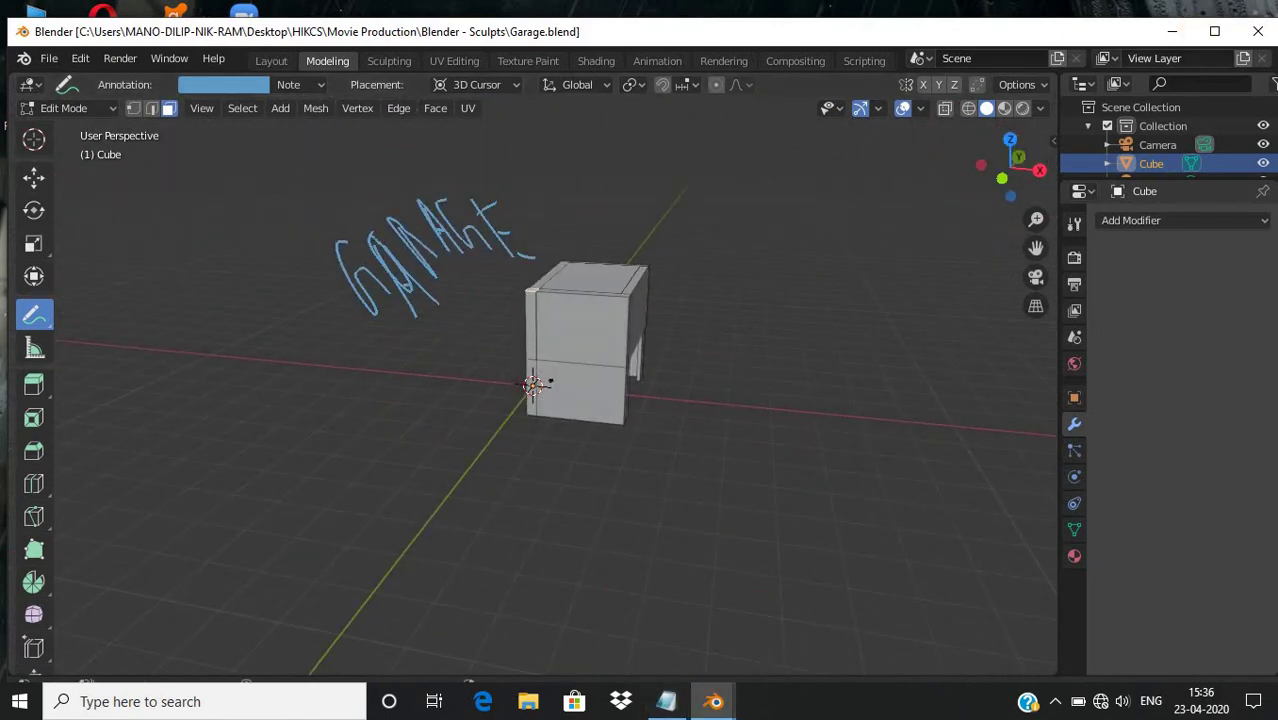
Minimize both Blender windows and start a new General file from the desktop Blender icon
left_click(1178, 35)
left_click(1180, 36)
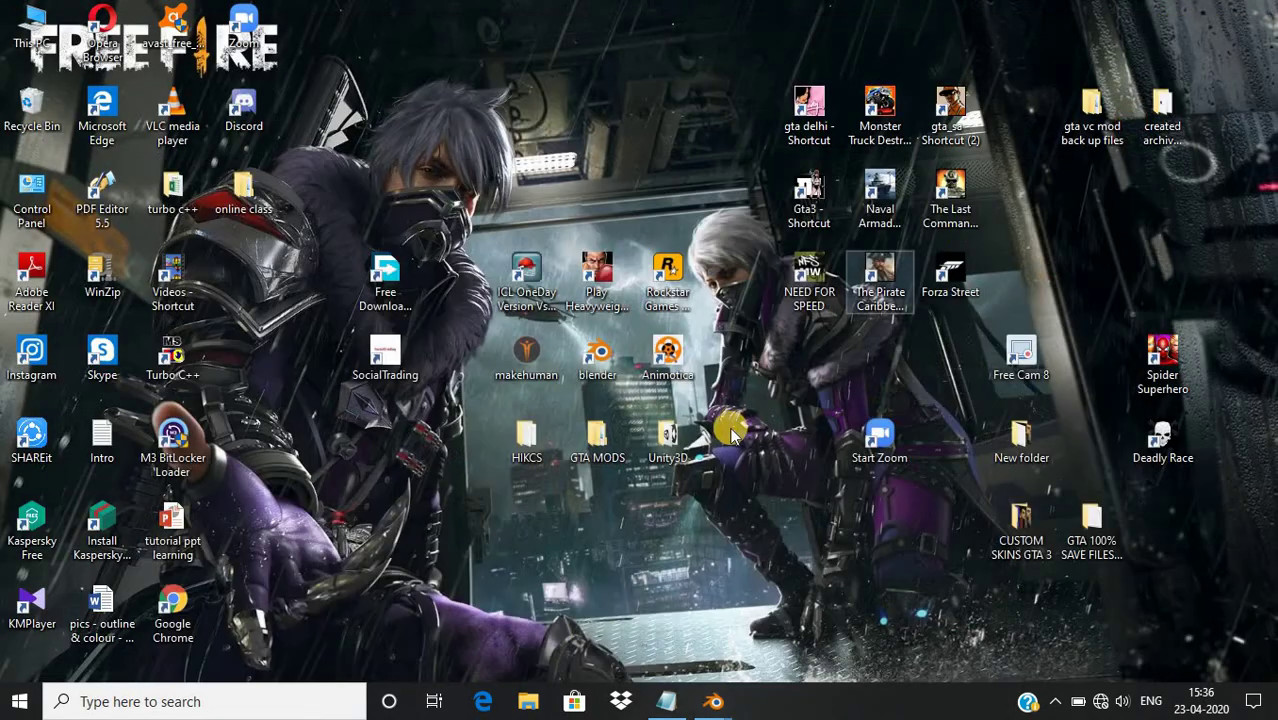
double_click(604, 362)
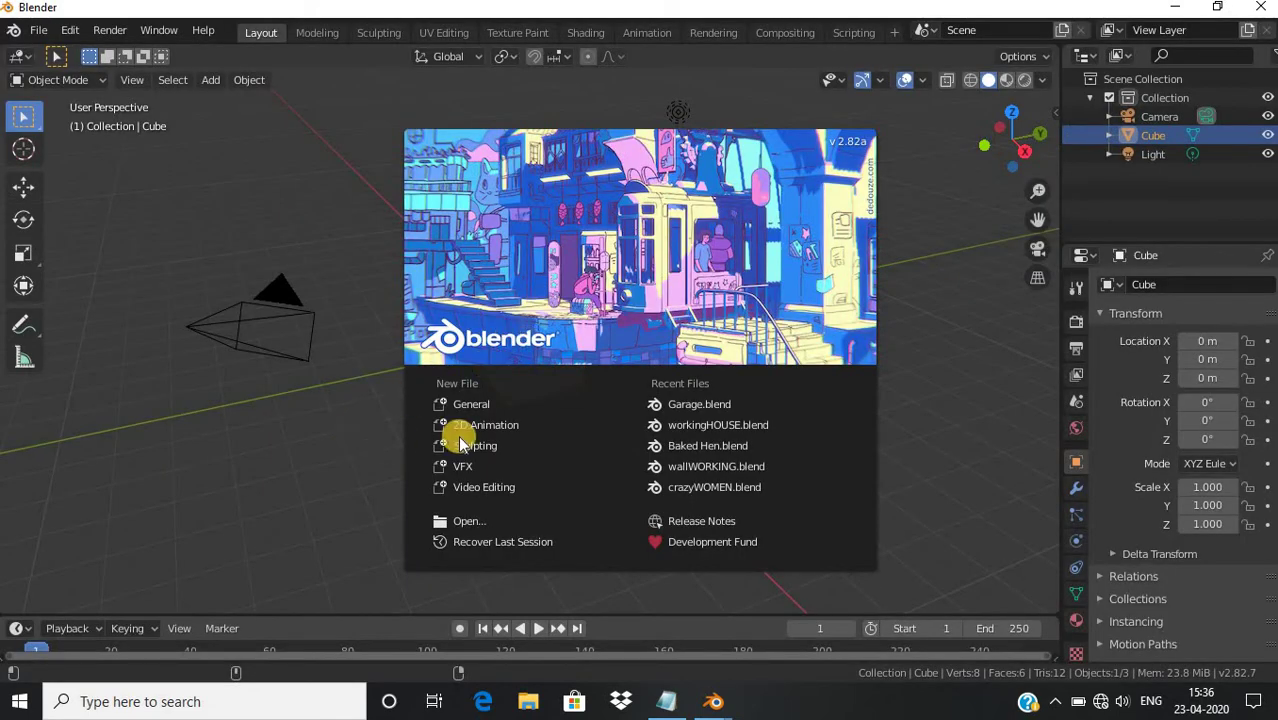
left_click(442, 405)
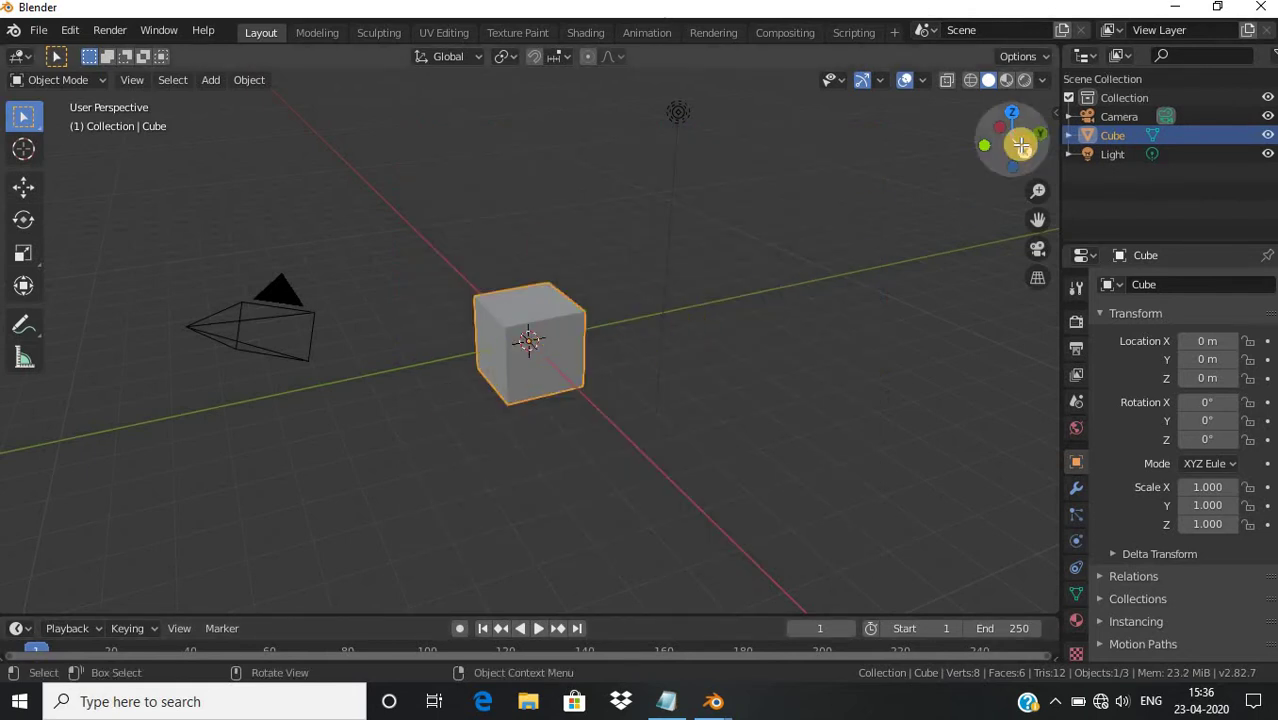
Flatten the default cube into a thin plank and shift it along Y
left_click_drag(999, 165, 114, 108)
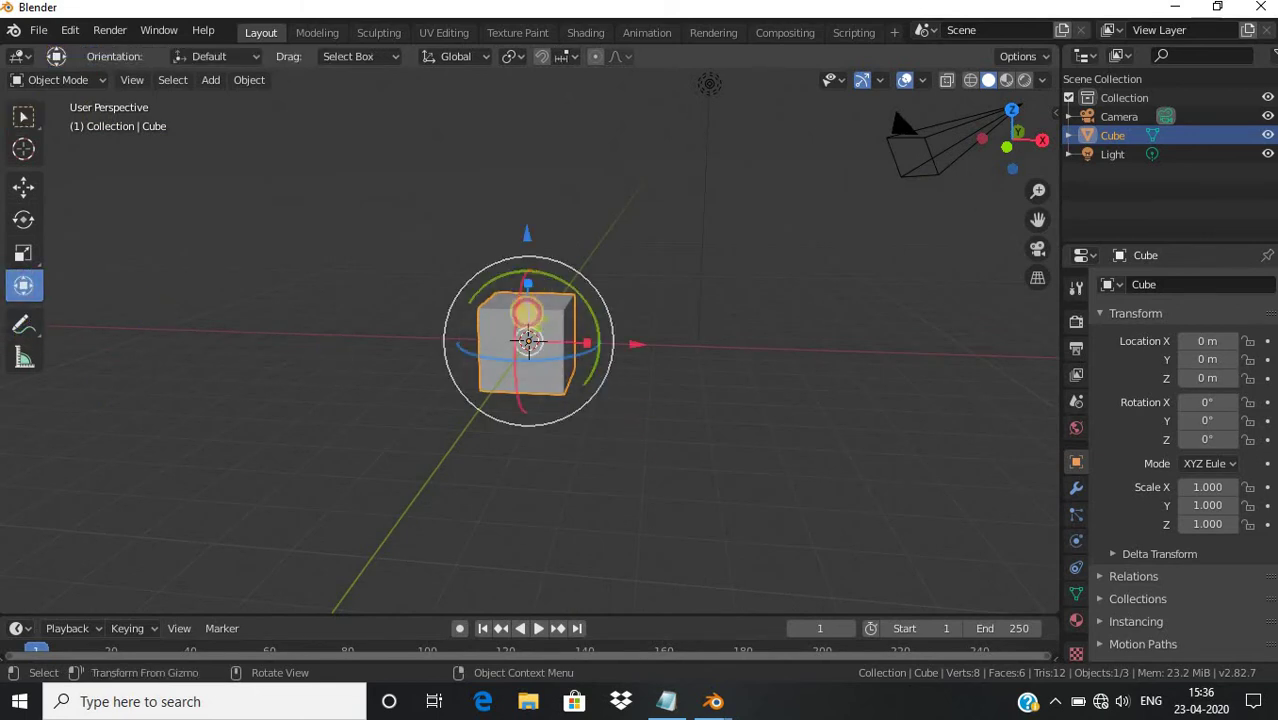
mouse_move(527, 313)
left_mouse_down()
mouse_move(523, 334)
mouse_move(988, 362)
left_mouse_up()
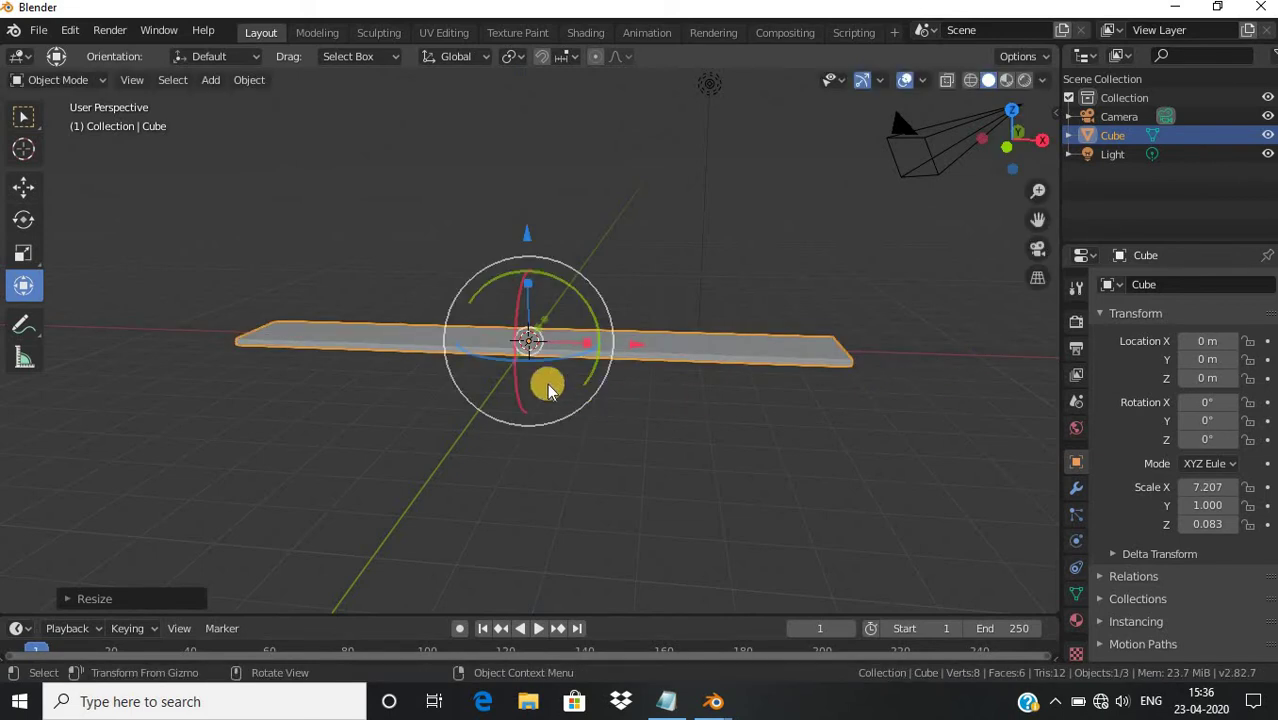
left_click_drag(541, 326, 537, 354)
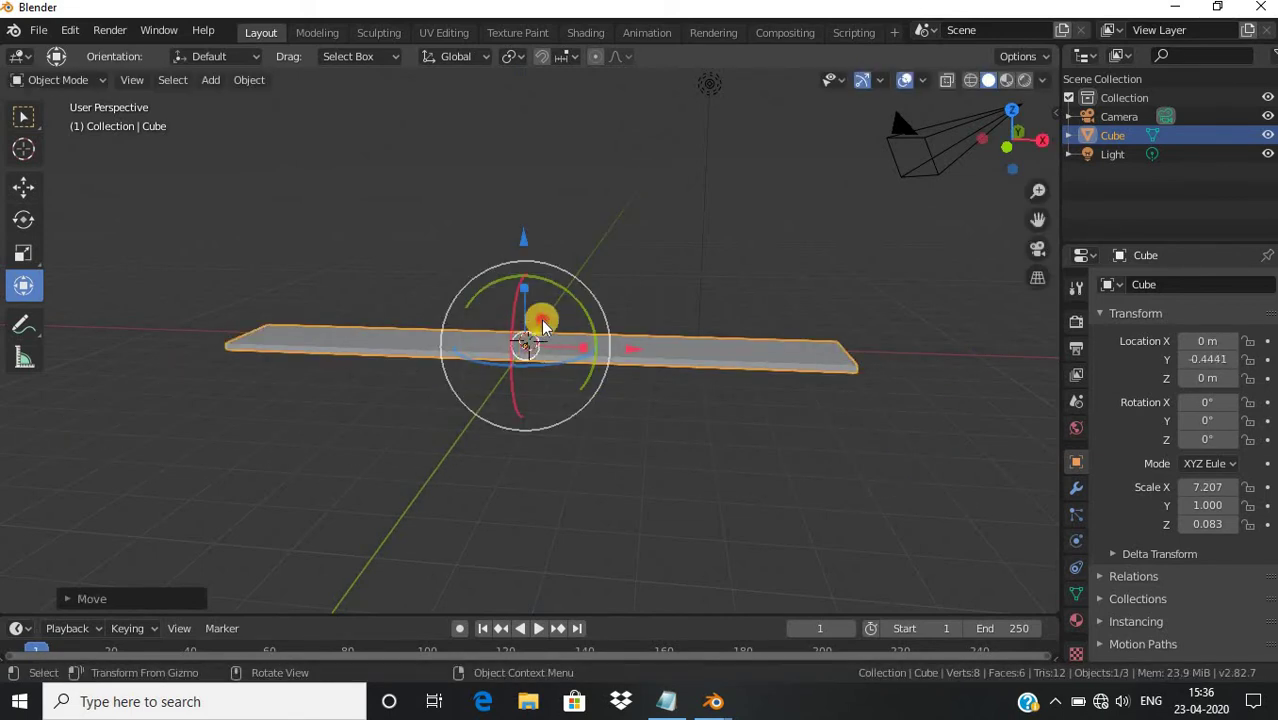
left_click_drag(541, 326, 522, 348)
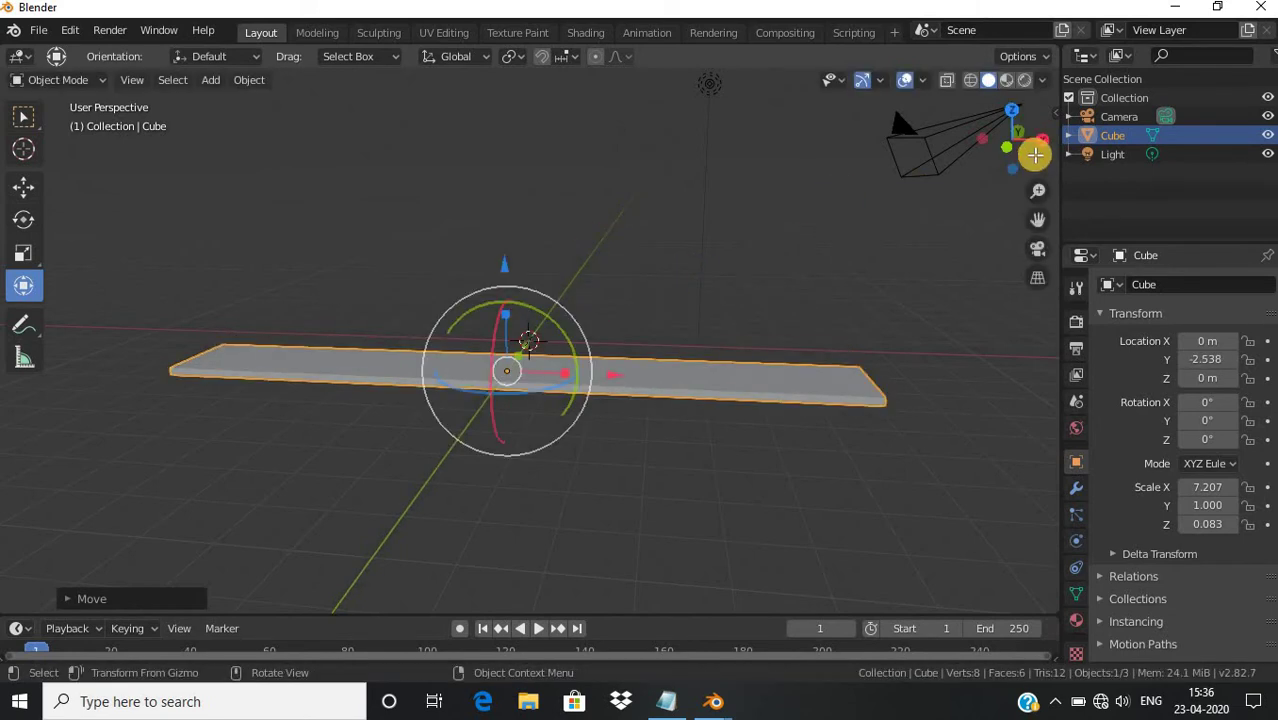
Move the plank near the origin and stretch it to a 7.207 × 10.006 × 0.083 slab
left_click_drag(1035, 155, 856, 191)
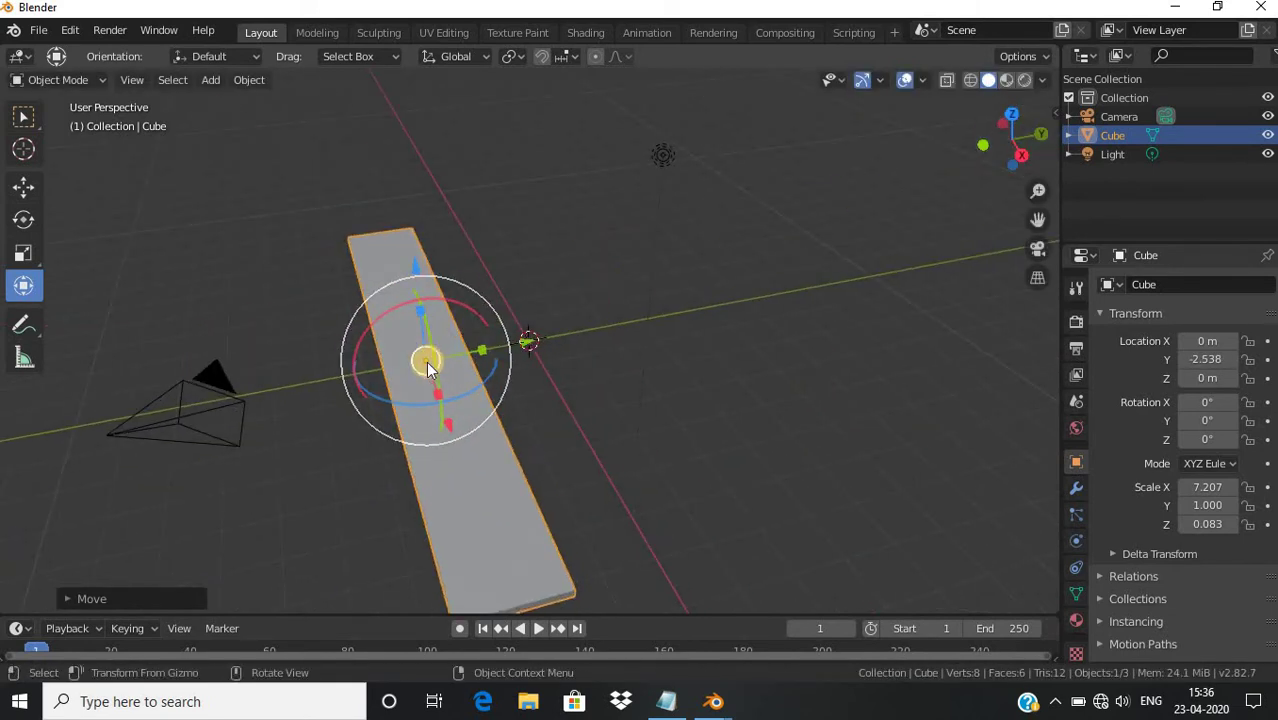
left_click_drag(427, 367, 530, 338)
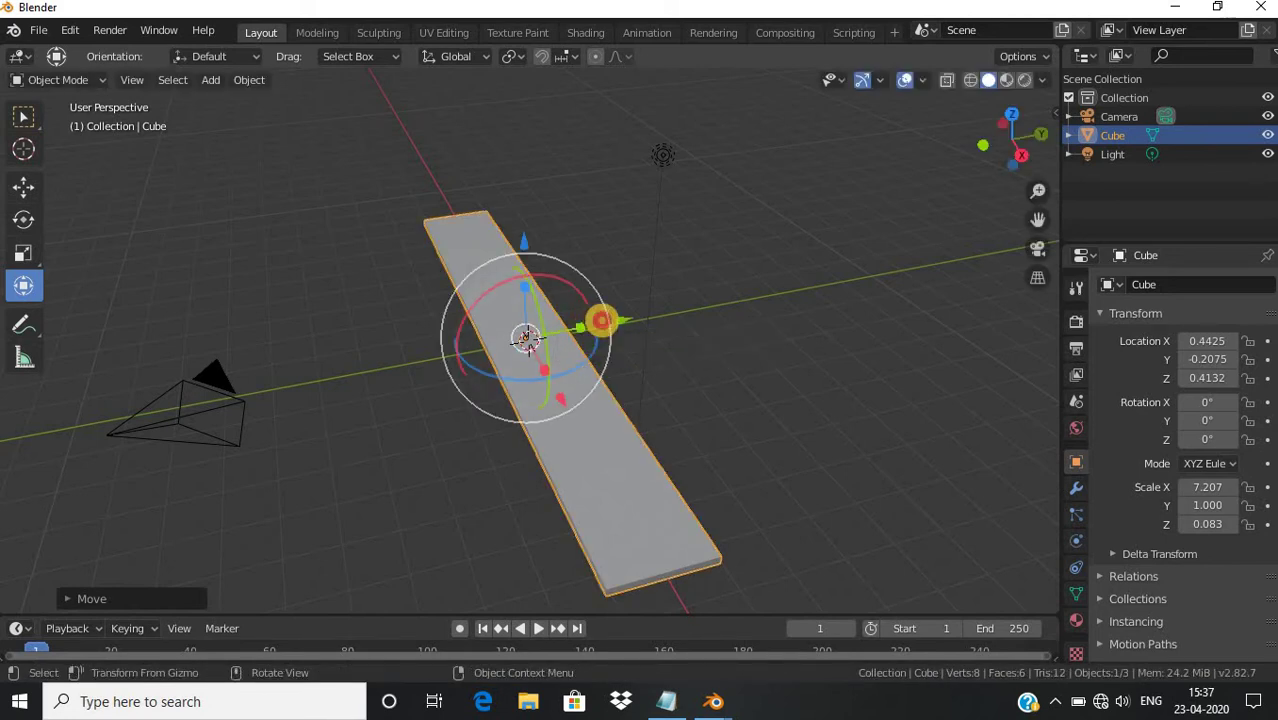
left_click_drag(600, 320, 77, 237)
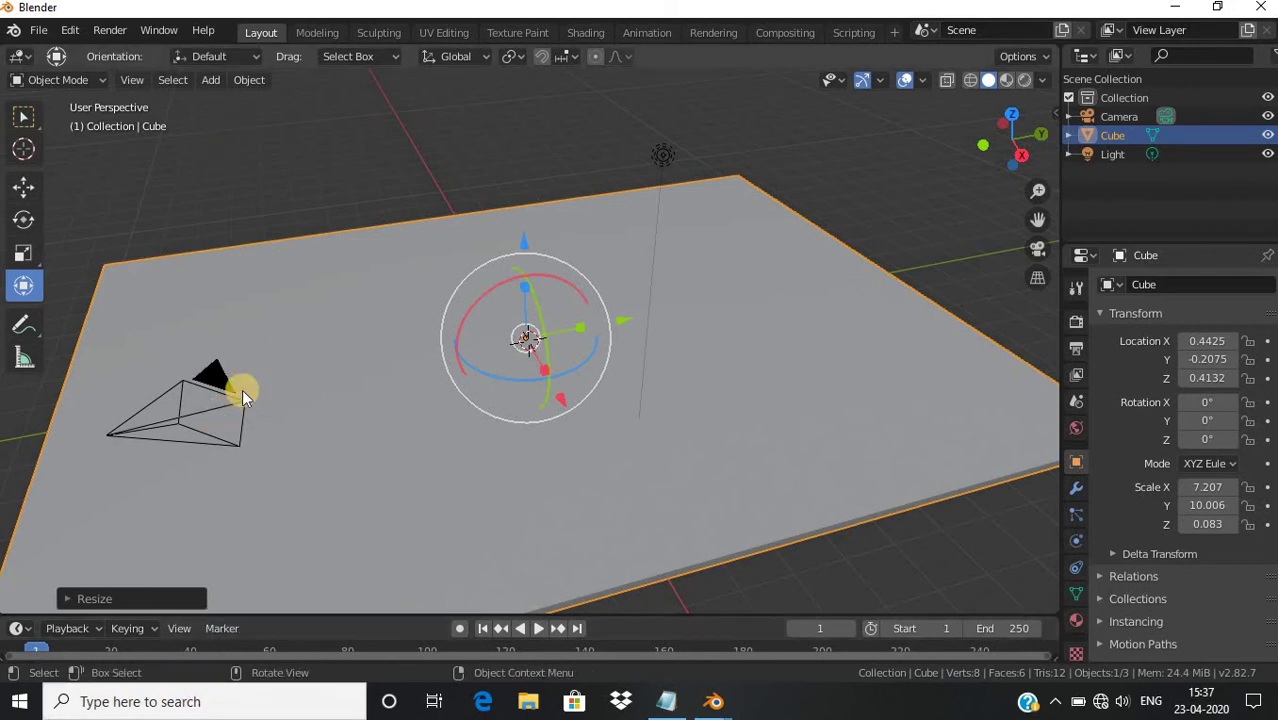
scroll(255, 338, "down", 3)
scroll(255, 338, "down", 2)
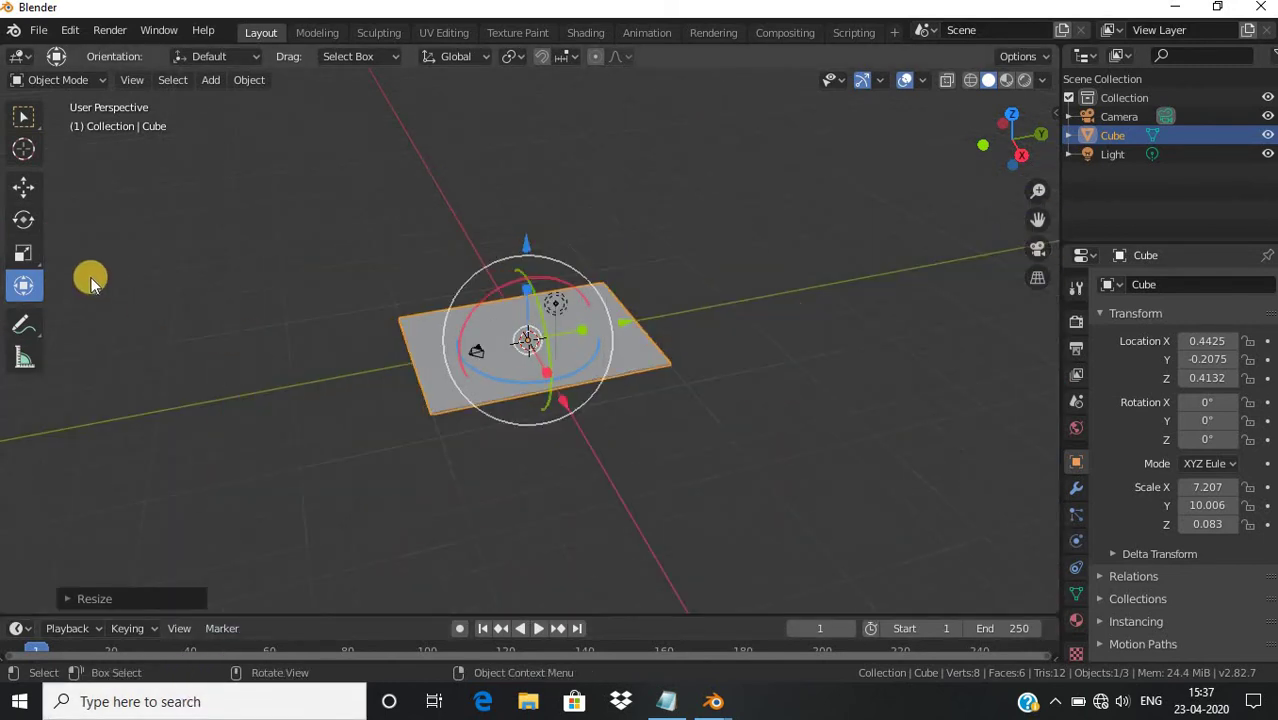
left_click(20, 322)
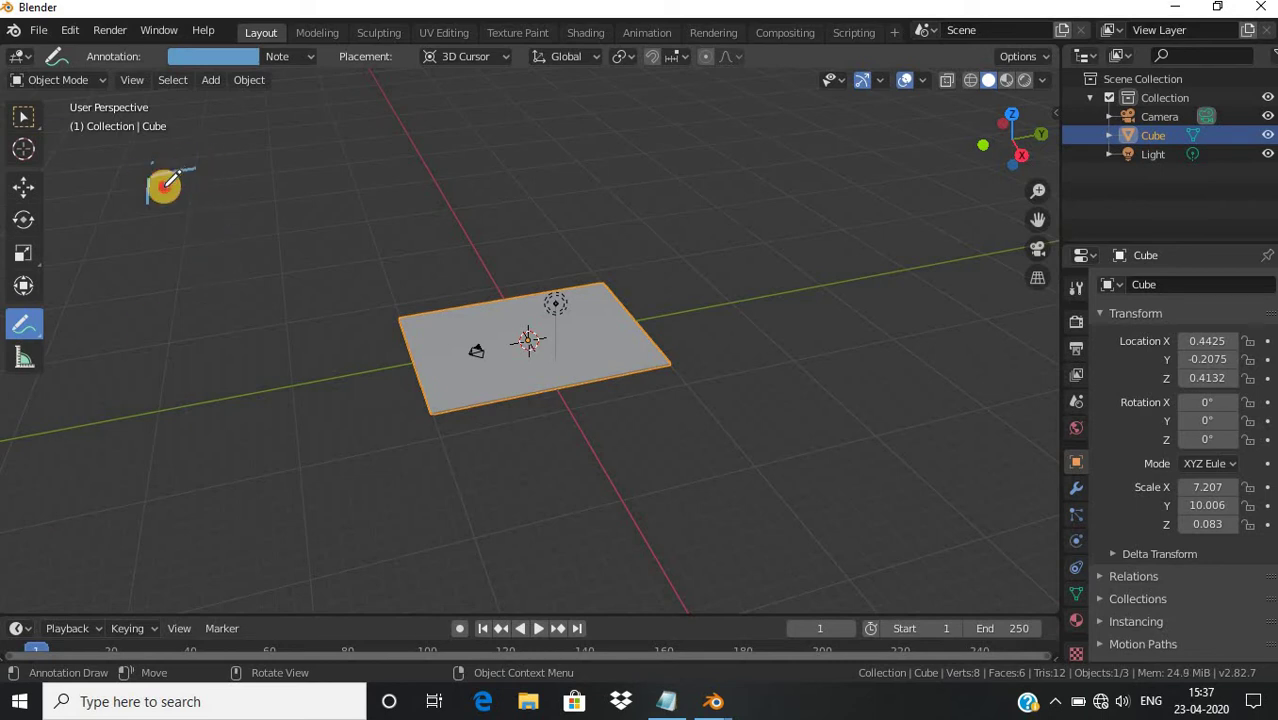
Handwrite 'Expand IT TILL UR' beside the slab
mouse_move(213, 227)
left_mouse_down()
mouse_move(236, 236)
mouse_move(302, 204)
mouse_move(357, 277)
mouse_move(379, 223)
mouse_move(447, 208)
mouse_move(574, 209)
mouse_move(603, 235)
left_mouse_up()
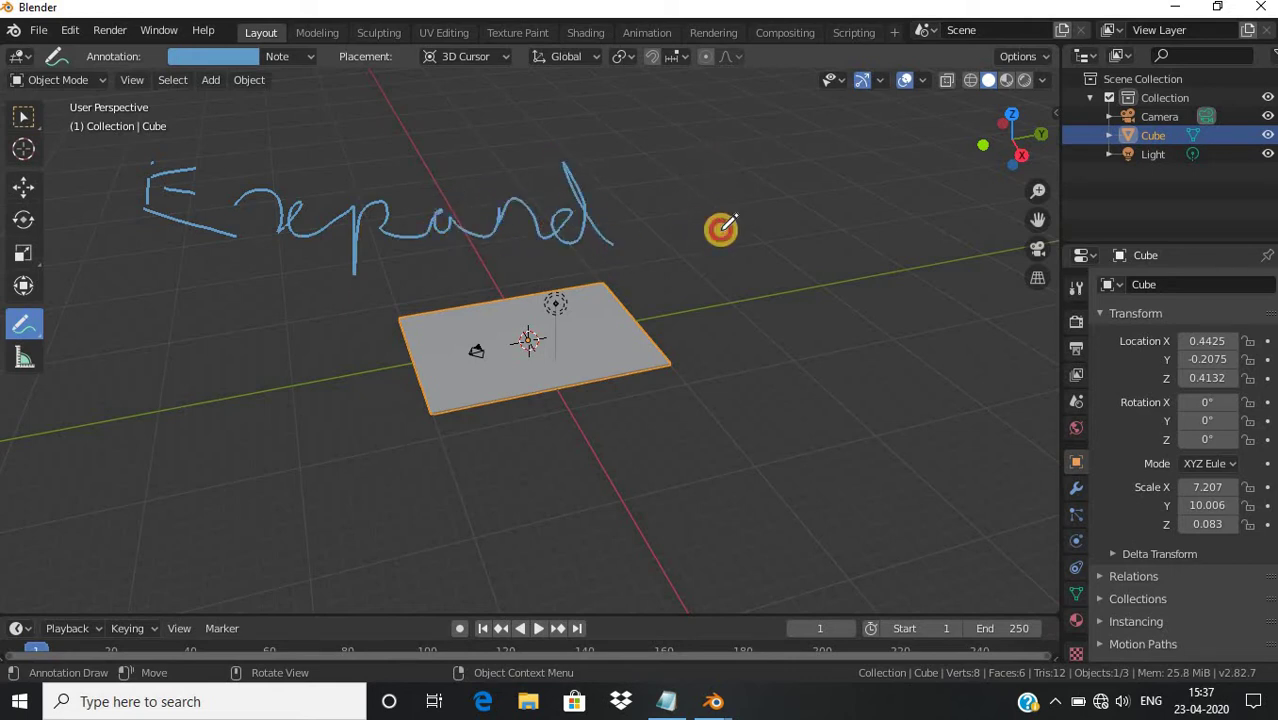
left_click(737, 174)
mouse_move(721, 229)
left_mouse_down()
mouse_move(708, 168)
mouse_move(788, 176)
left_mouse_up()
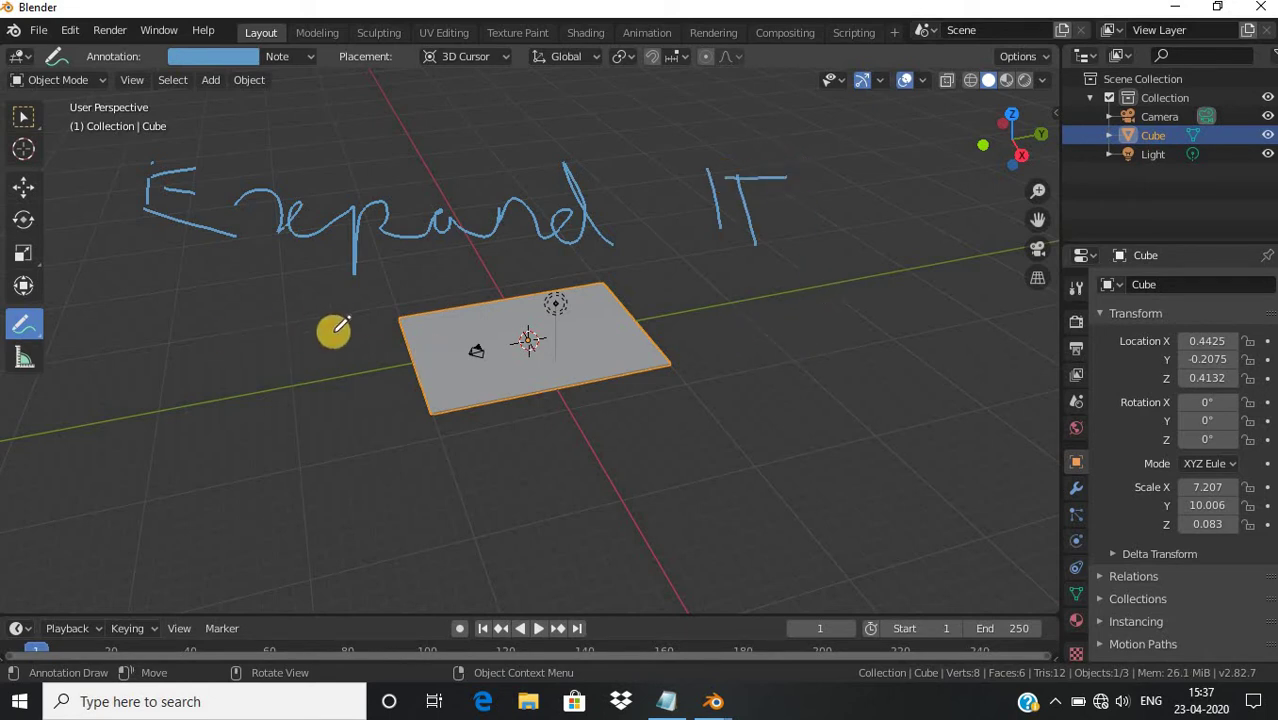
scroll(341, 318, "down", 3)
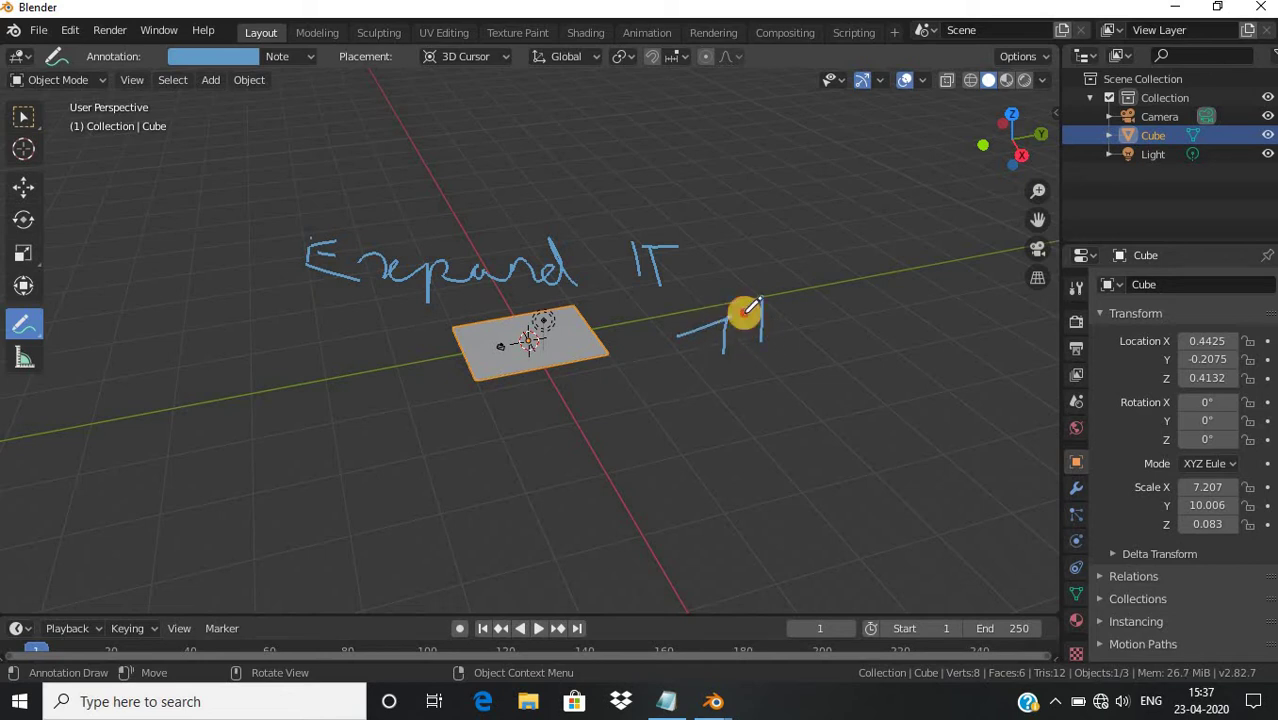
mouse_move(780, 320)
left_mouse_down()
mouse_move(815, 341)
mouse_move(866, 342)
left_mouse_up()
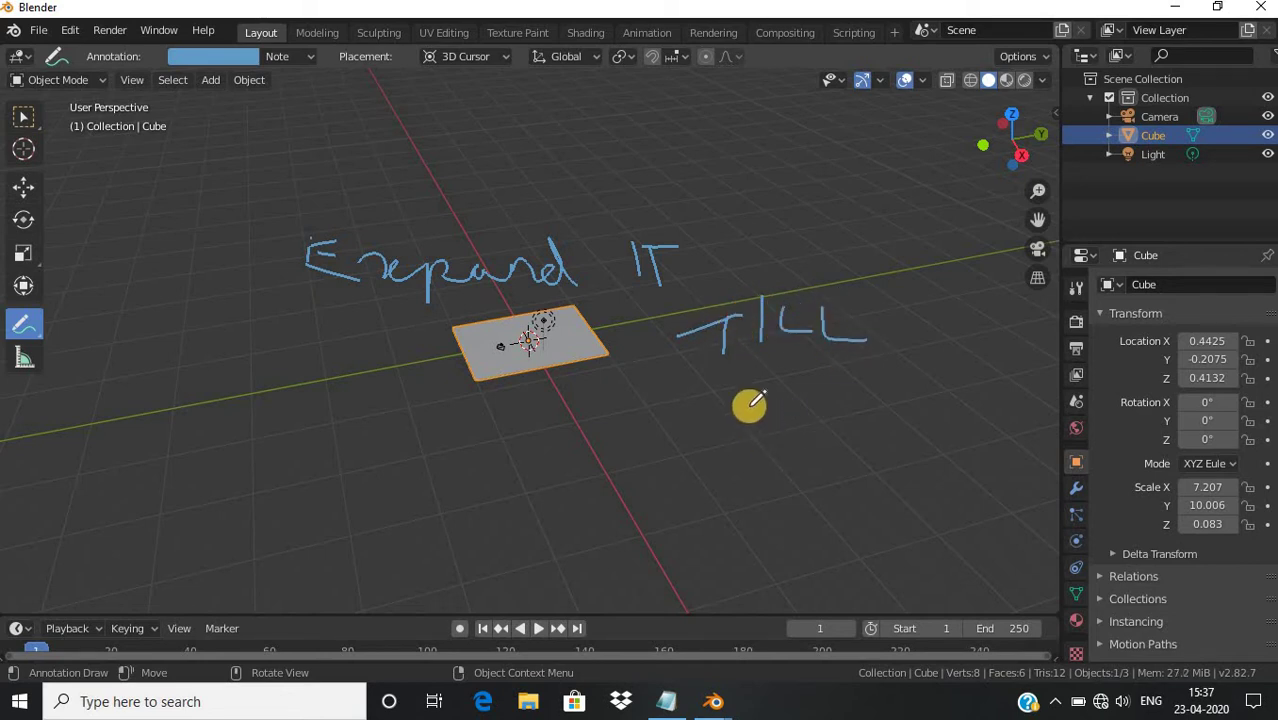
left_click_drag(748, 413, 788, 390)
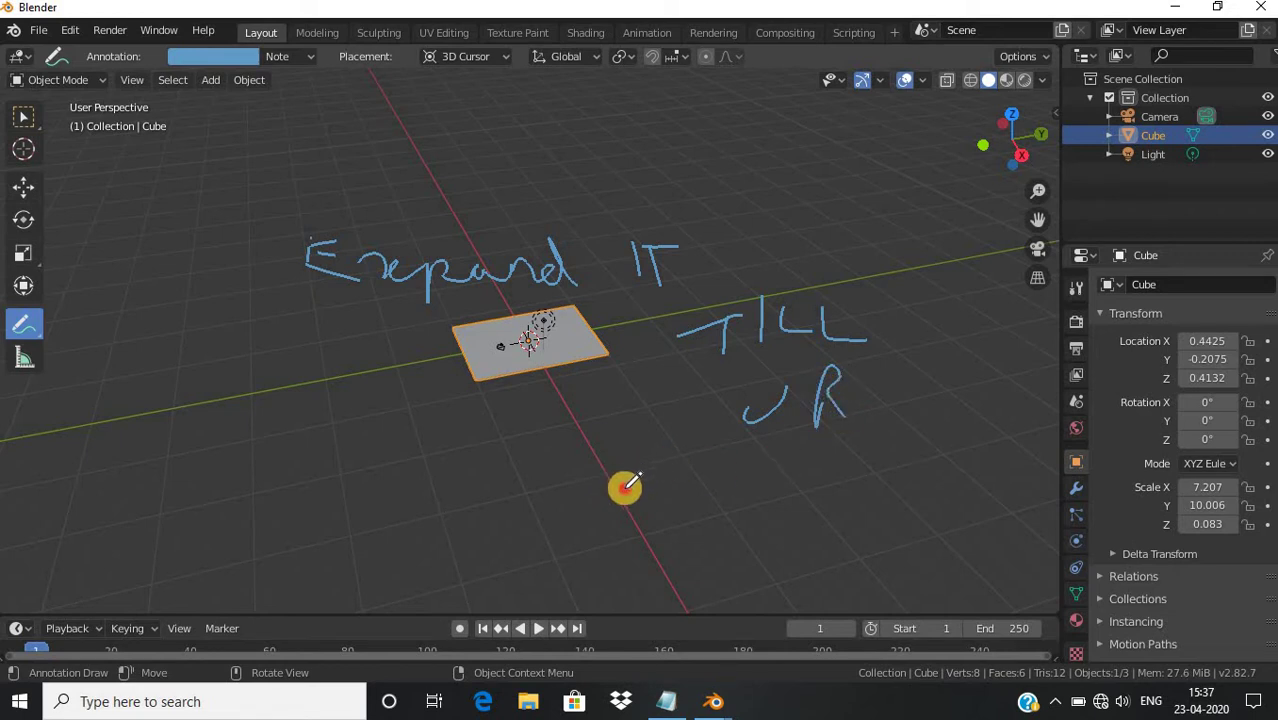
Handwrite DESIRED to continue the note
mouse_move(624, 418)
left_mouse_down()
mouse_move(624, 490)
mouse_move(803, 540)
left_mouse_up()
left_click_drag(811, 462, 826, 521)
mouse_move(868, 476)
left_mouse_down()
mouse_move(866, 530)
mouse_move(925, 478)
mouse_move(970, 516)
left_mouse_up()
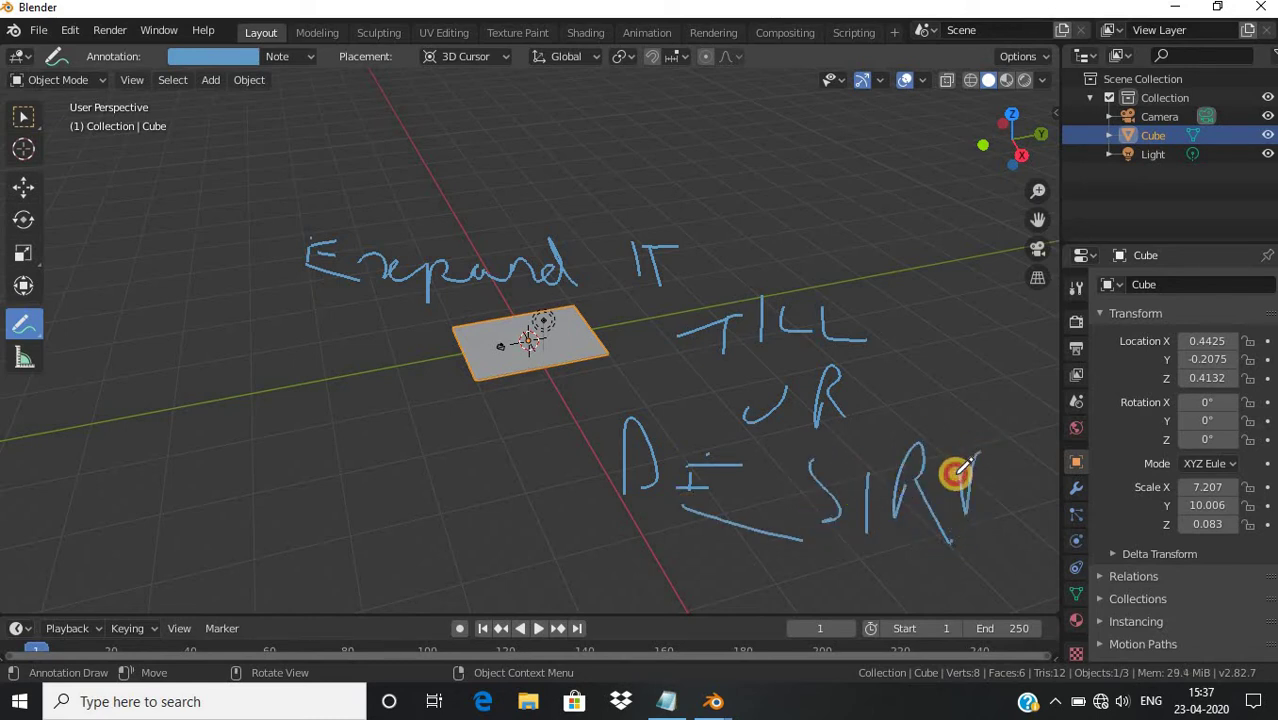
left_click(988, 521)
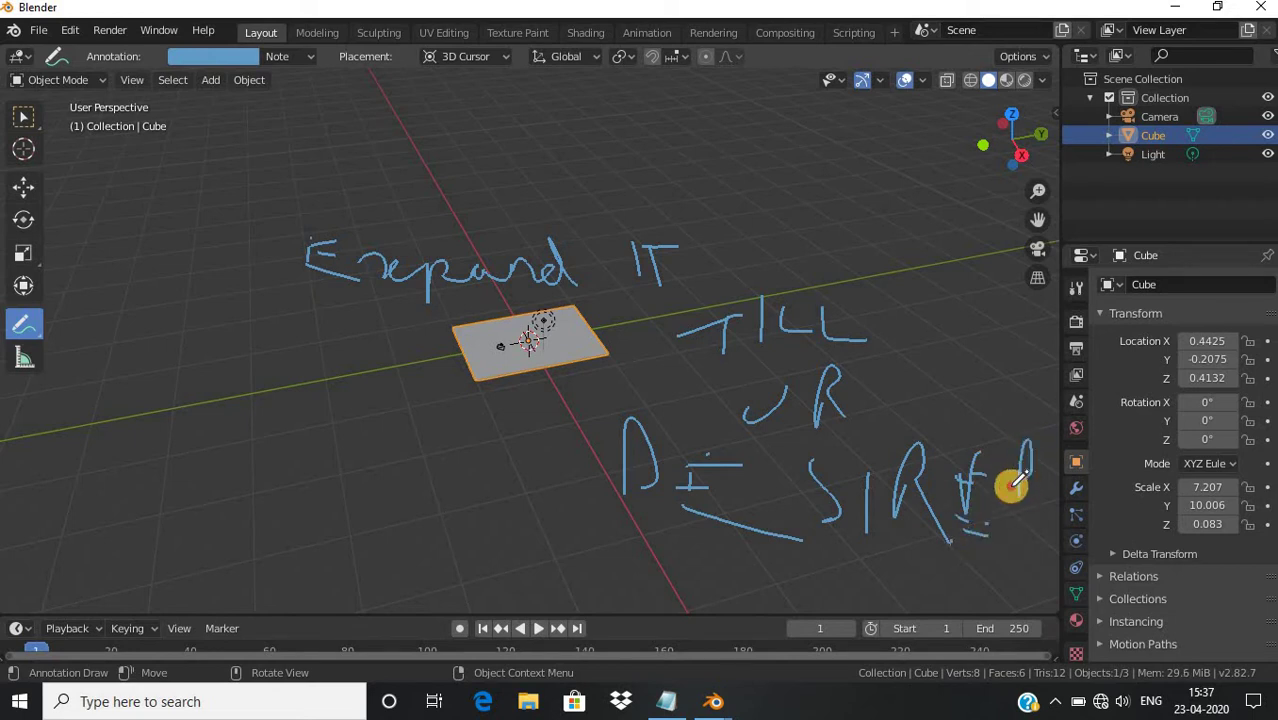
left_click_drag(1017, 443, 1036, 497)
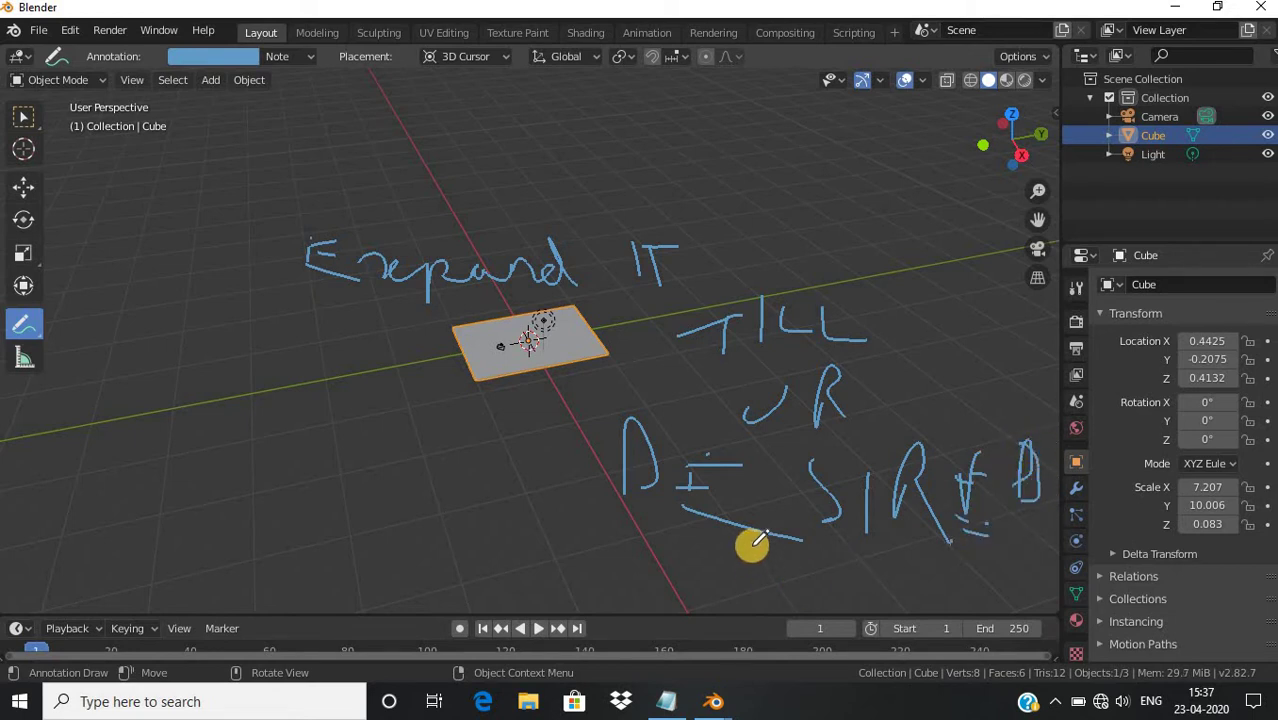
Handwrite BASE and start SIZE below it to finish the note
scroll(628, 543, "down", 3)
left_click_drag(612, 497, 590, 551)
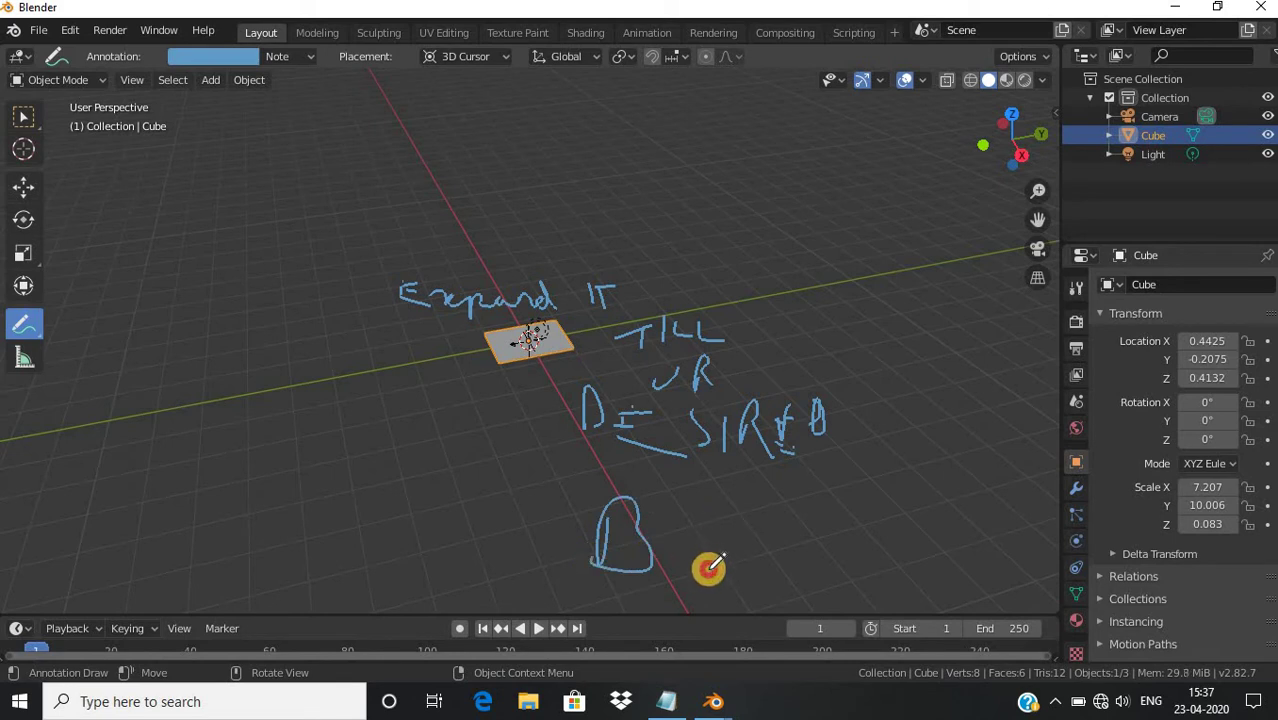
left_click_drag(708, 566, 777, 539)
left_click_drag(889, 500, 849, 560)
mouse_move(946, 512)
left_mouse_down()
mouse_move(942, 568)
mouse_move(948, 526)
mouse_move(941, 556)
mouse_move(1004, 582)
left_mouse_up()
scroll(904, 525, "down", 3)
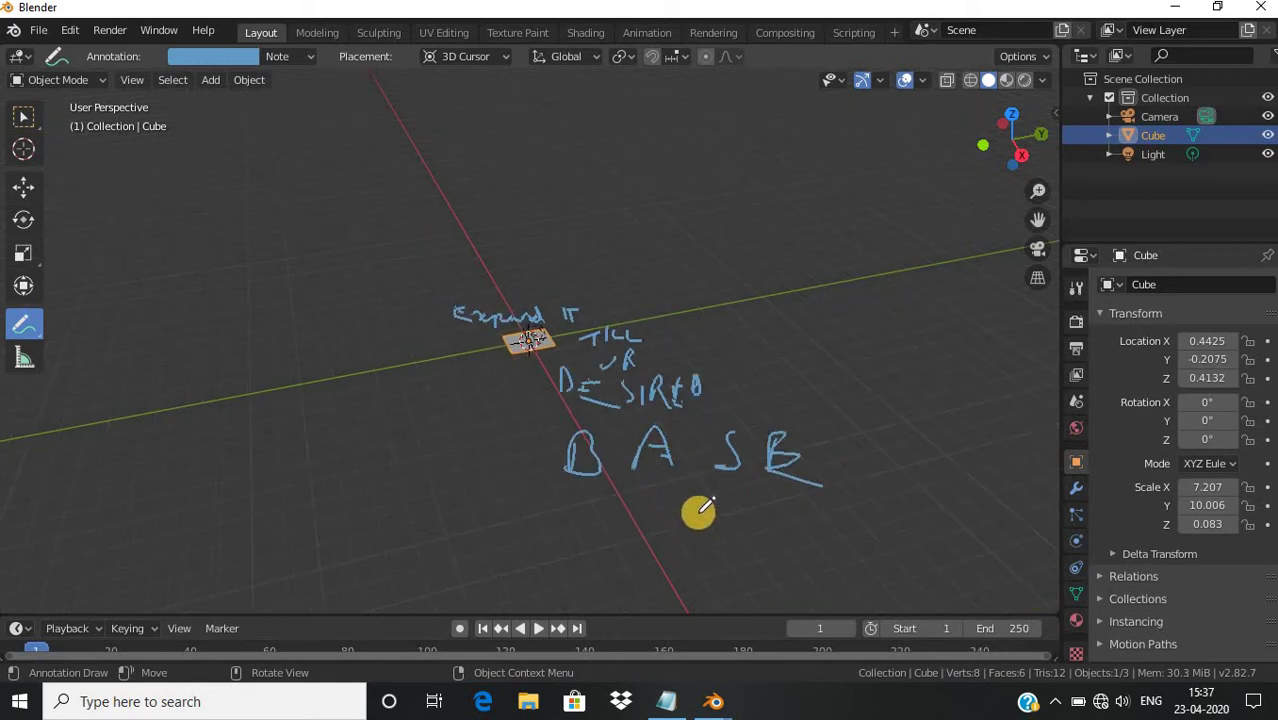
left_click_drag(706, 505, 652, 550)
left_click_drag(747, 523, 746, 568)
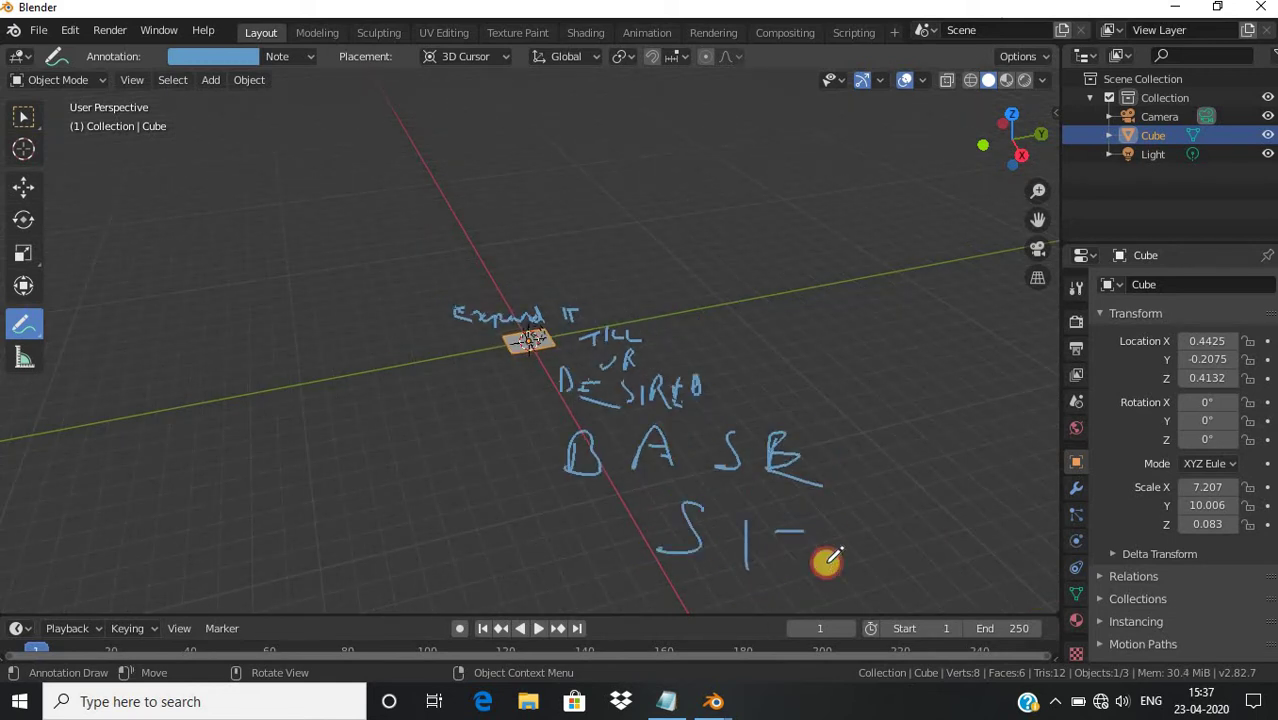
mouse_move(826, 561)
left_mouse_down()
mouse_move(866, 570)
mouse_move(901, 533)
mouse_move(926, 580)
left_mouse_up()
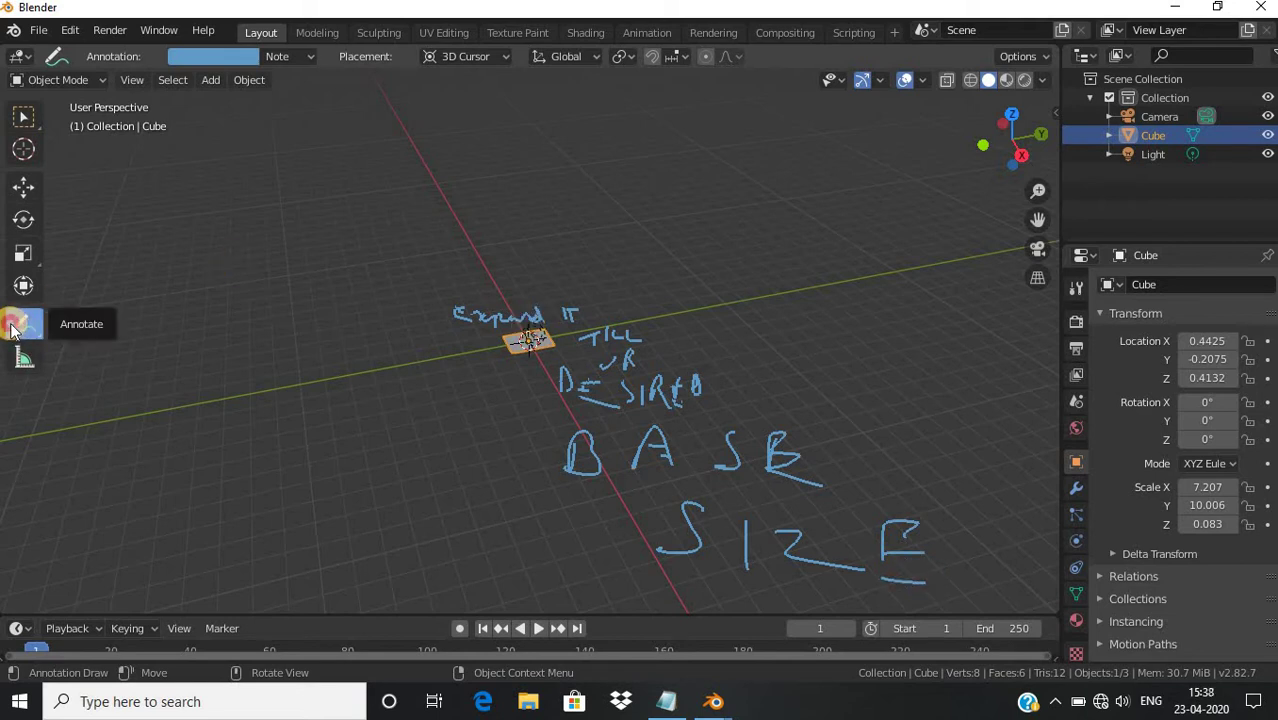
Erase every handwritten annotation with a 331 px eraser, then reset it to 1 px and return to Annotate
left_click_drag(12, 330, 92, 442)
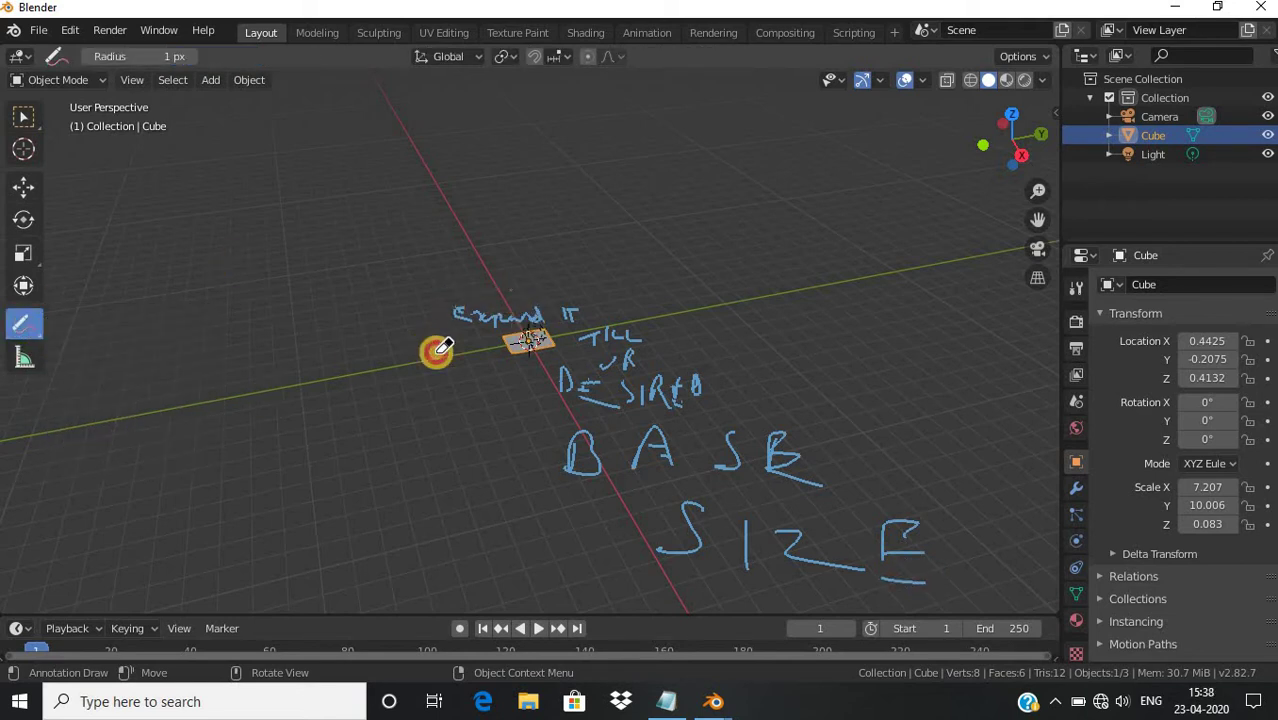
left_click_drag(148, 56, 185, 56)
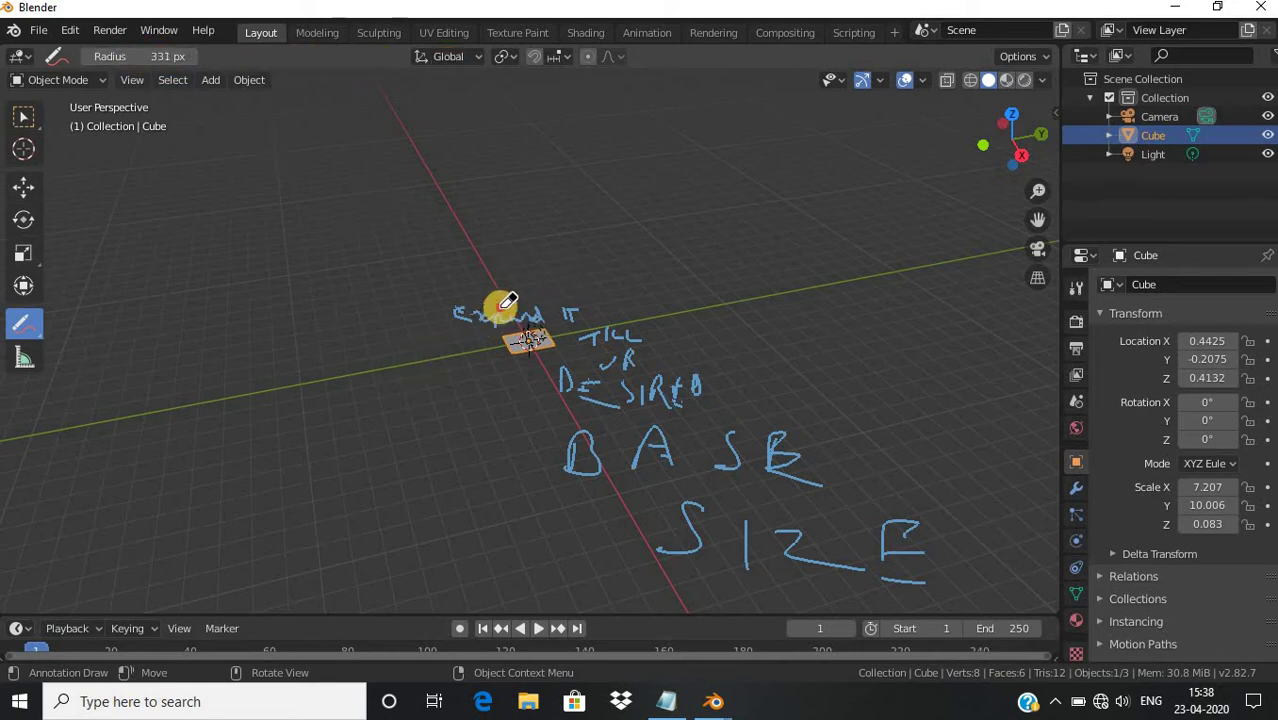
mouse_move(505, 305)
left_mouse_down()
mouse_move(705, 542)
mouse_move(677, 405)
left_mouse_up()
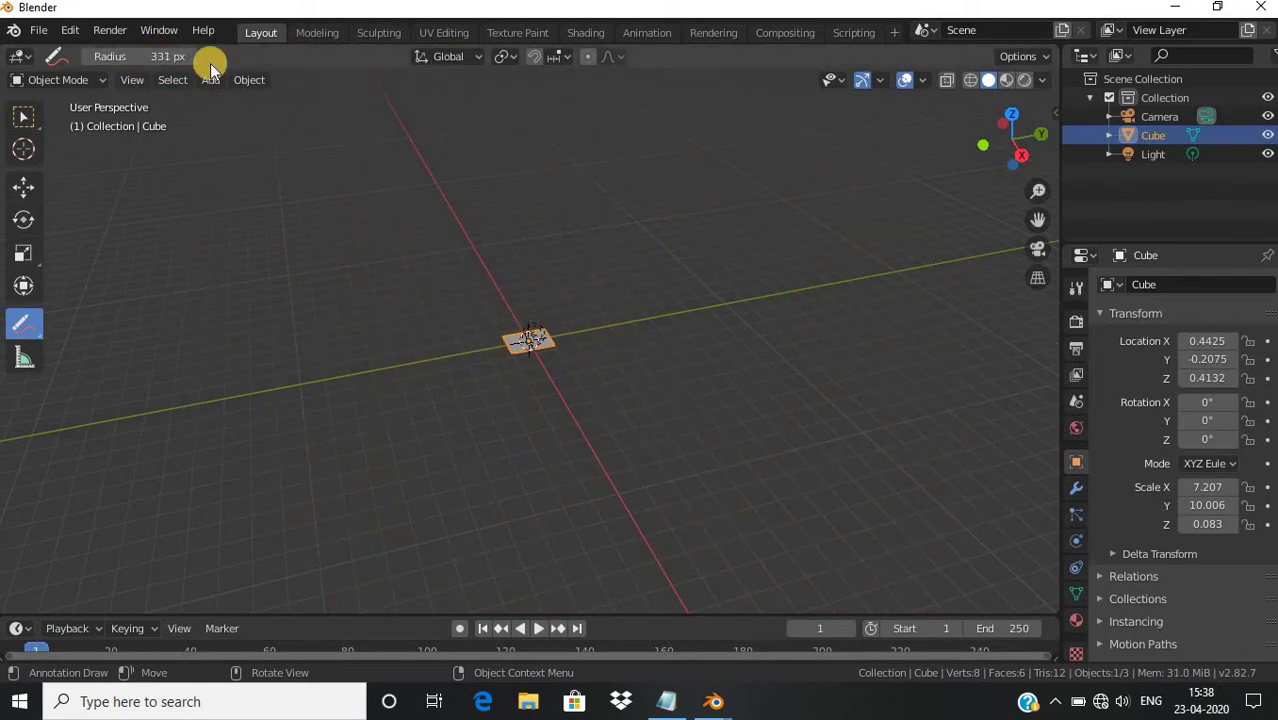
left_click_drag(165, 56, 90, 56)
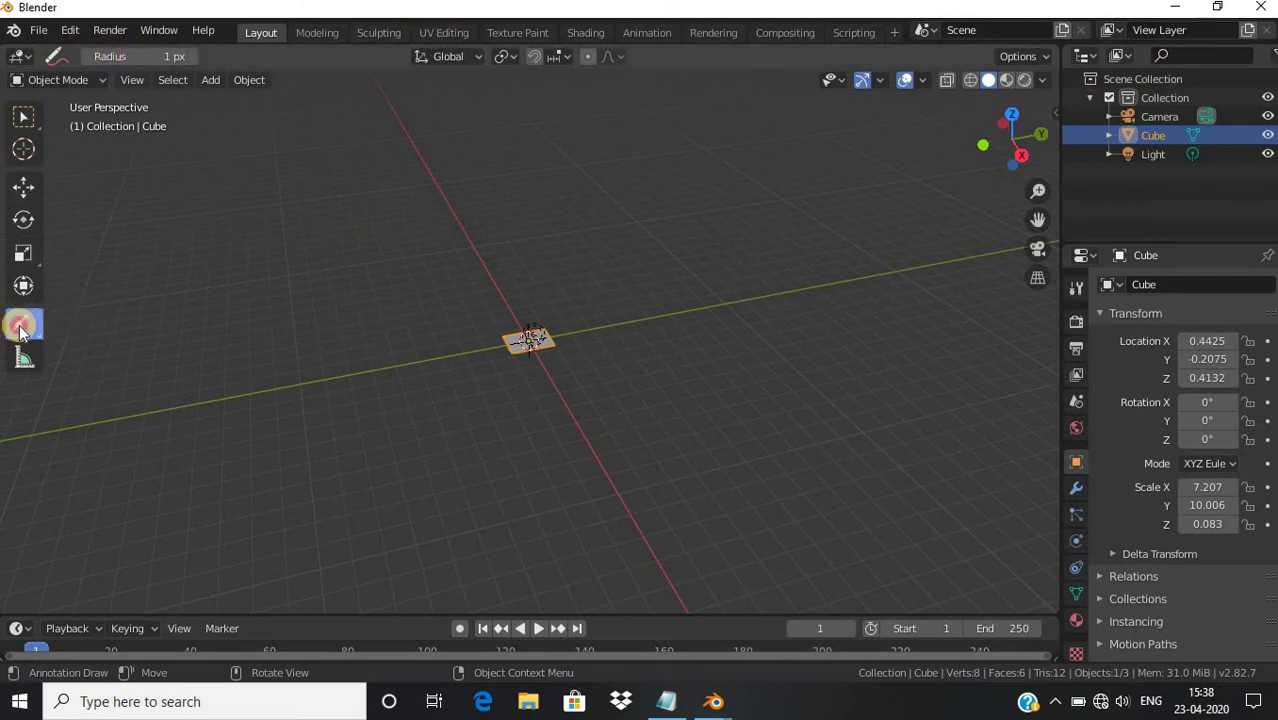
left_click_drag(20, 332, 110, 331)
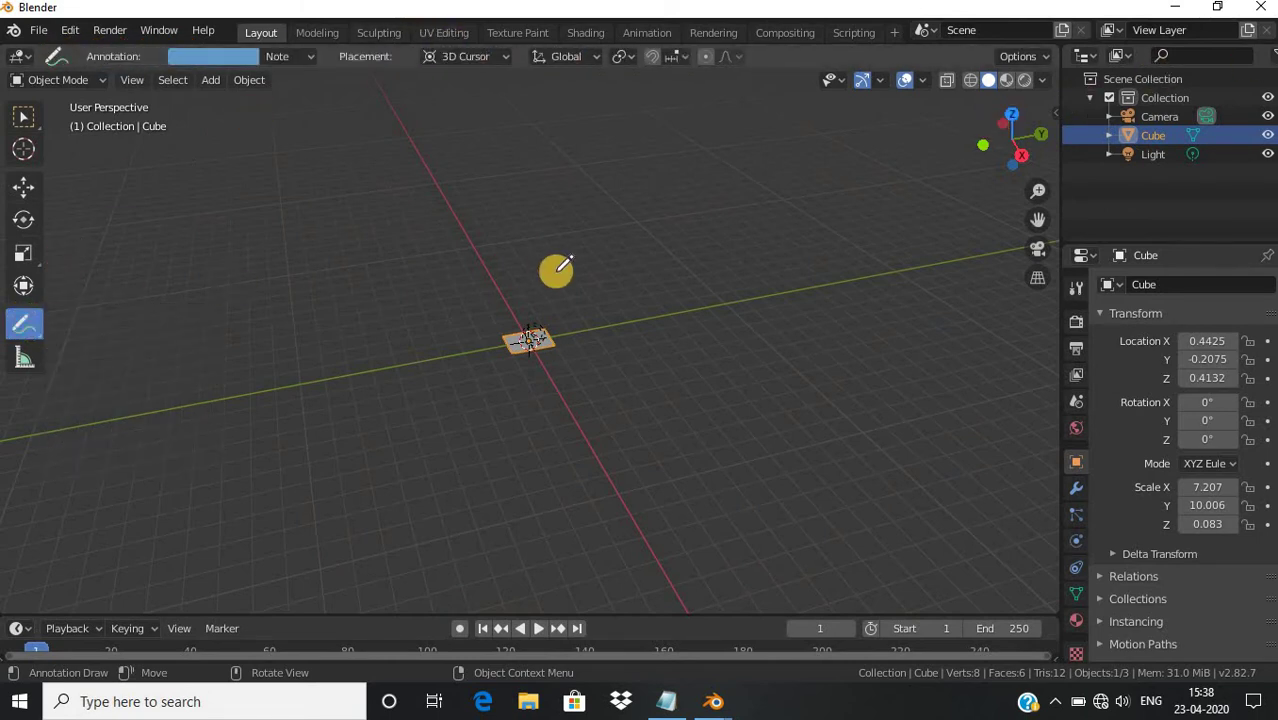
scroll(557, 268, "down", 2)
scroll(557, 268, "up", 3)
scroll(557, 268, "up", 5)
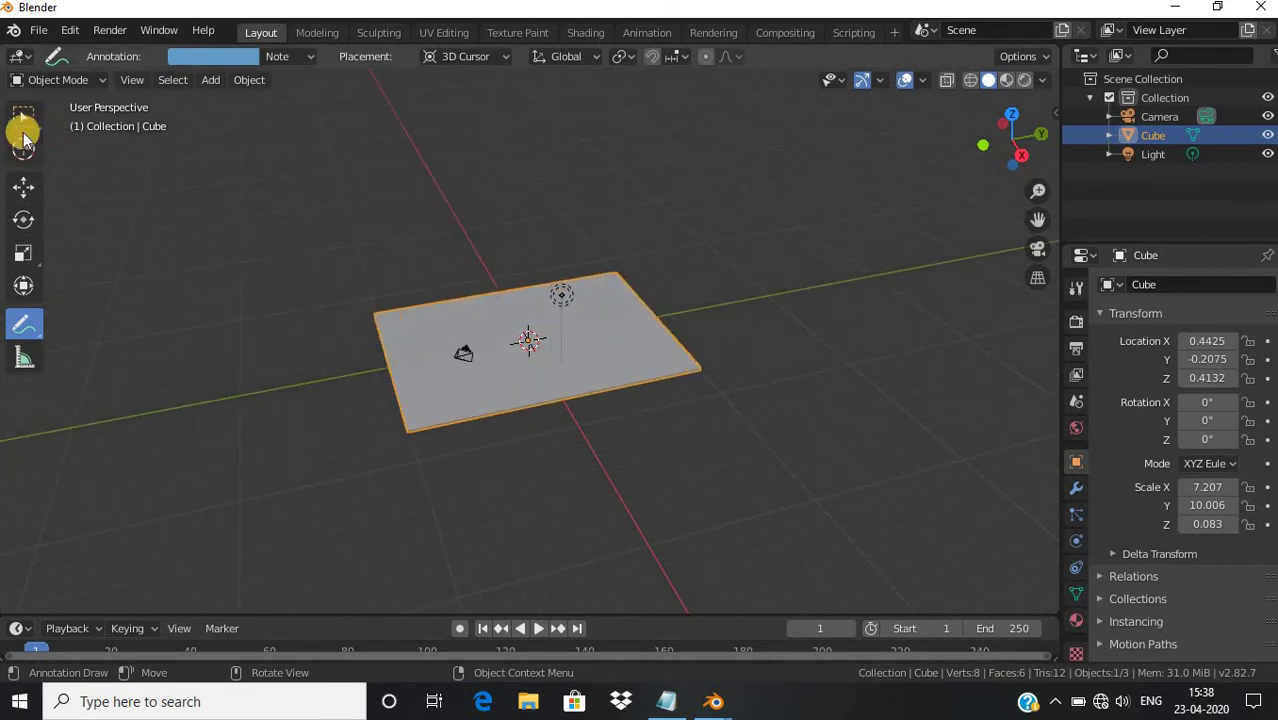
Stretch the slab along X to a scale of 377.90 with the Transform gizmo
left_click(16, 214)
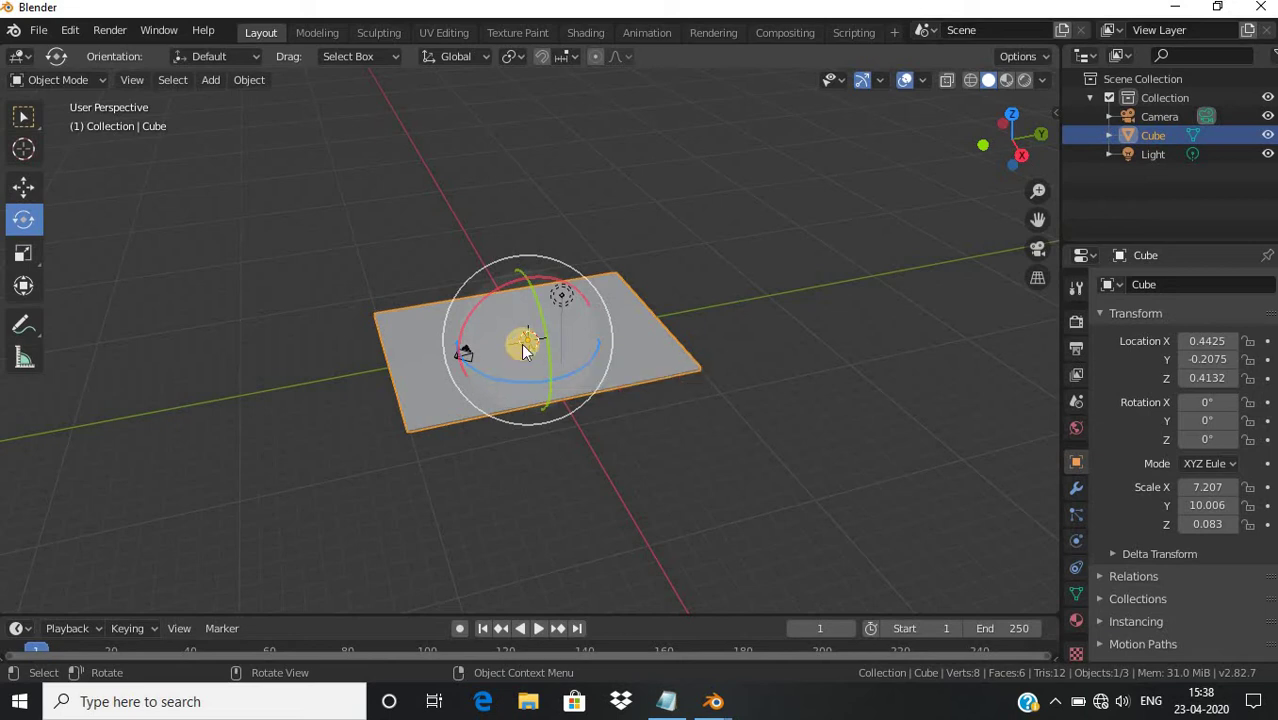
scroll(602, 335, "up", 1)
scroll(599, 335, "up", 2)
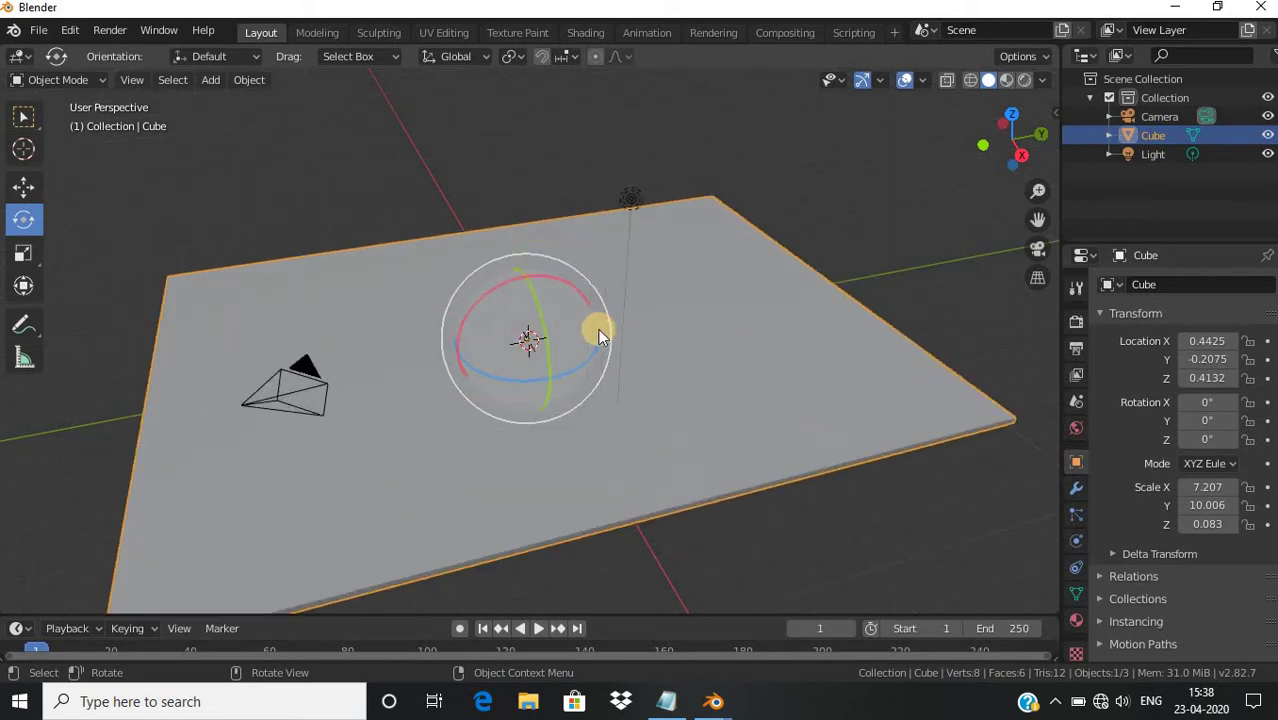
scroll(598, 335, "up", 2)
scroll(598, 333, "down", 5)
scroll(685, 290, "down", 5)
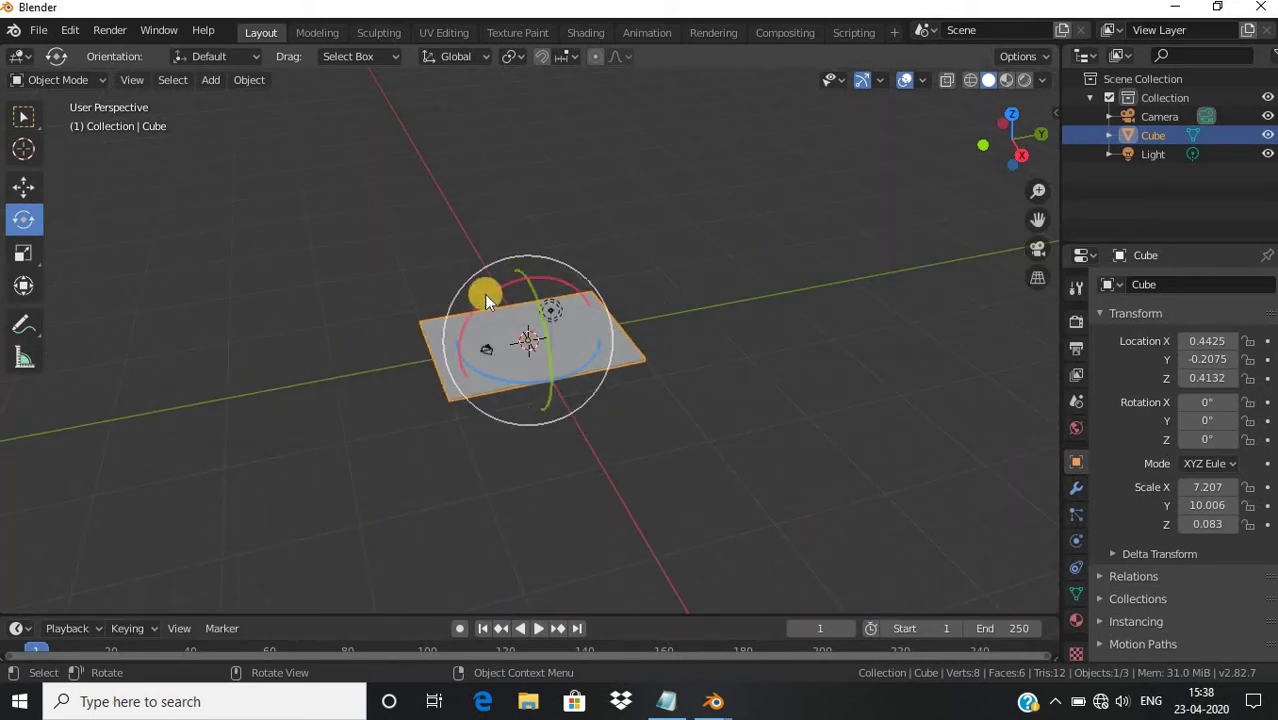
left_click_drag(1005, 138, 1003, 152)
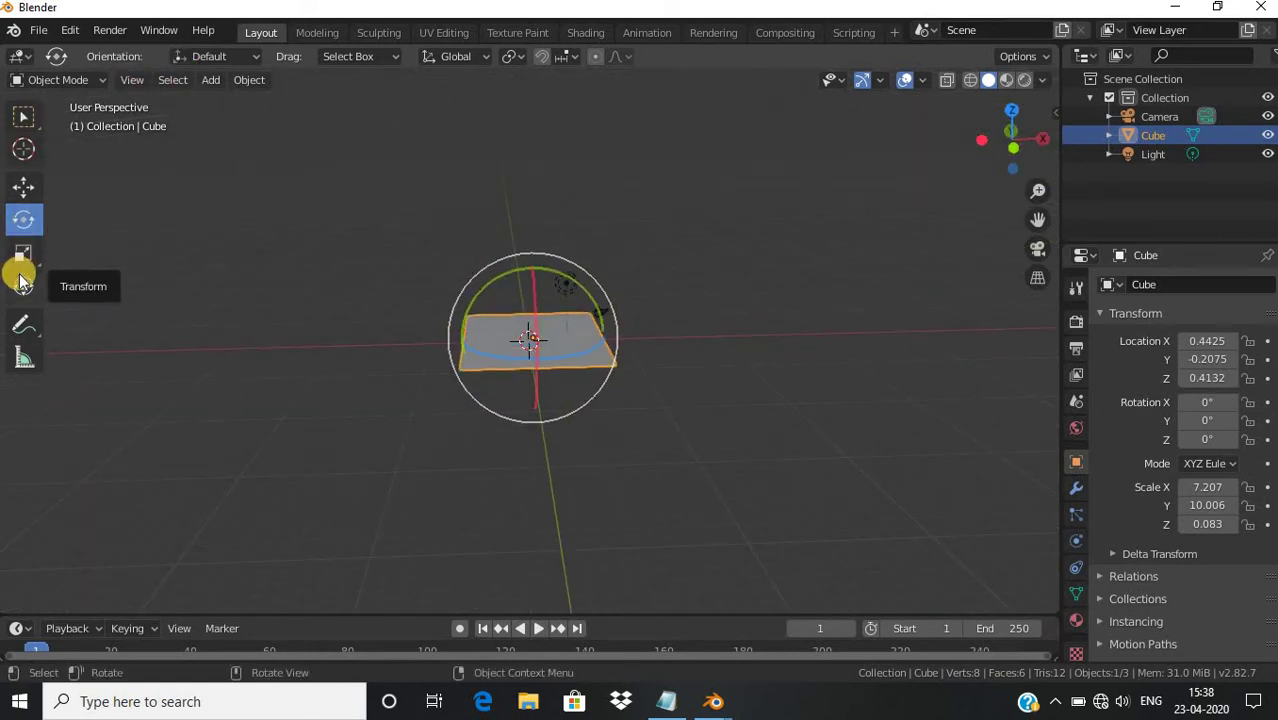
left_click(24, 286)
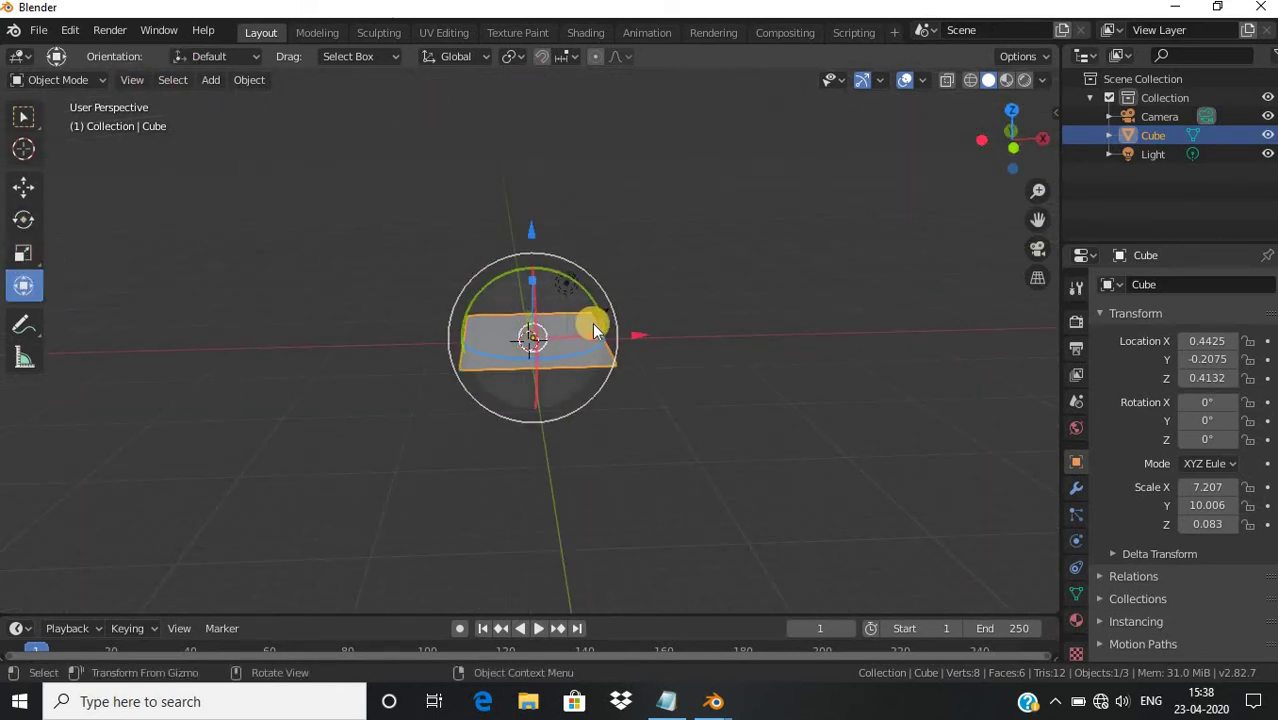
mouse_move(588, 334)
left_mouse_down()
mouse_move(862, 344)
mouse_move(805, 257)
left_mouse_up()
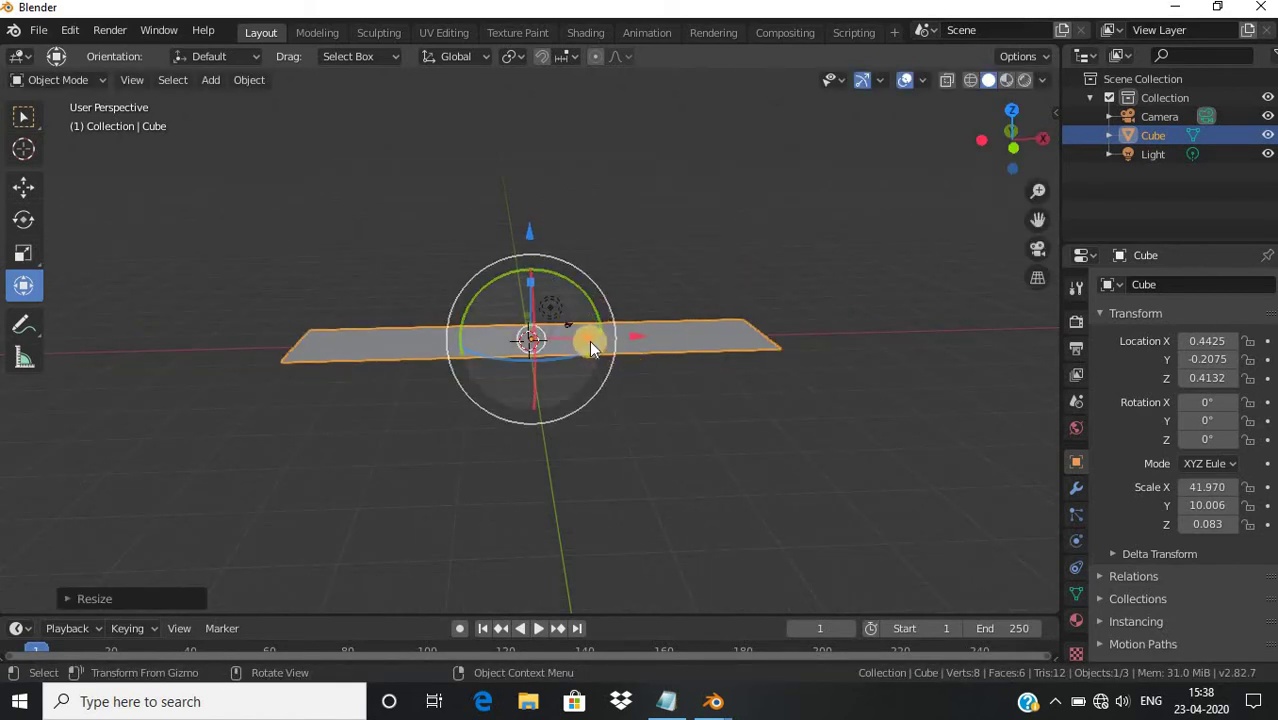
left_click_drag(590, 343, 1040, 340)
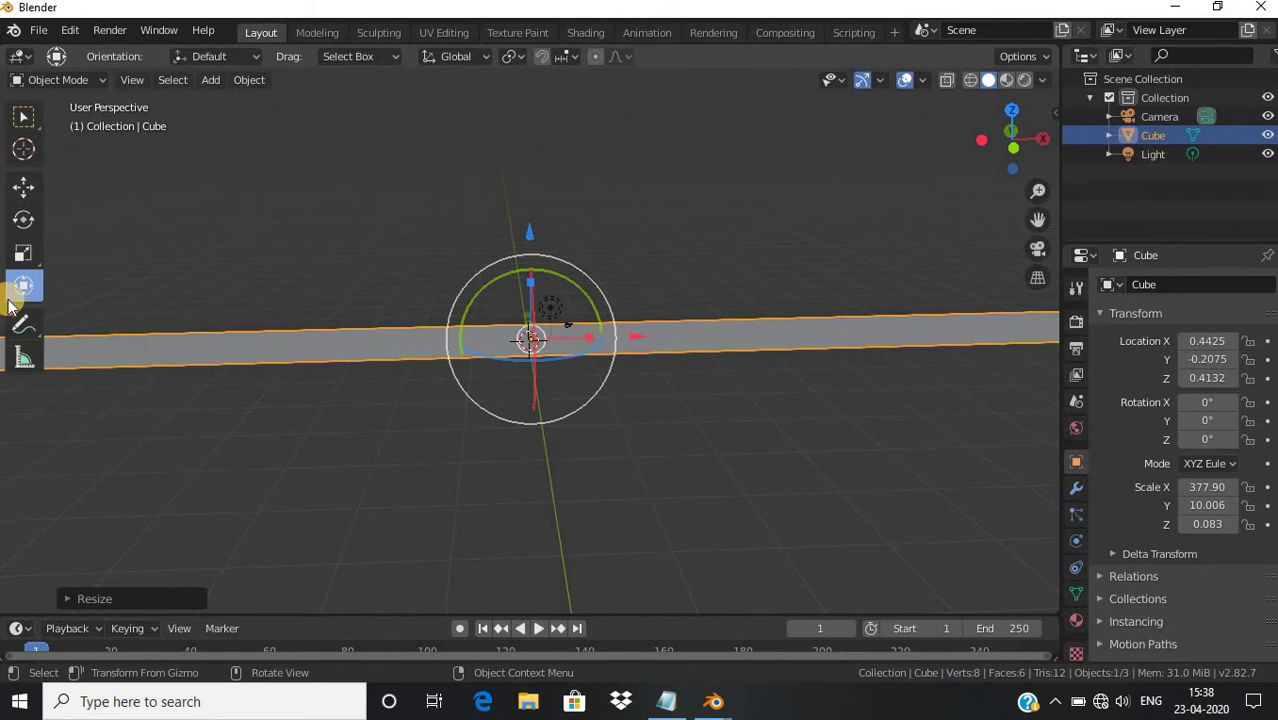
scroll(331, 310, "down", 5)
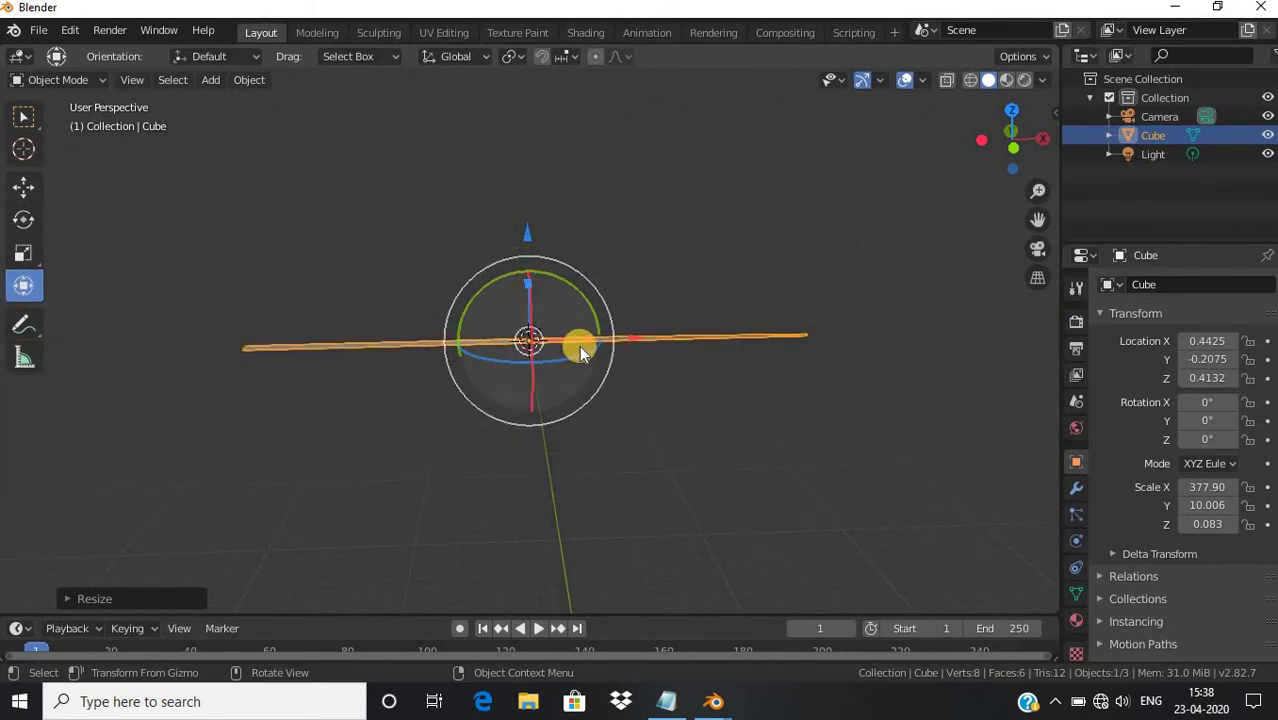
scroll(579, 344, "up", 3)
Move the slab along Y and reposition it freely in the scene
mouse_move(522, 313)
left_mouse_down()
mouse_move(528, 341)
mouse_move(608, 323)
left_mouse_up()
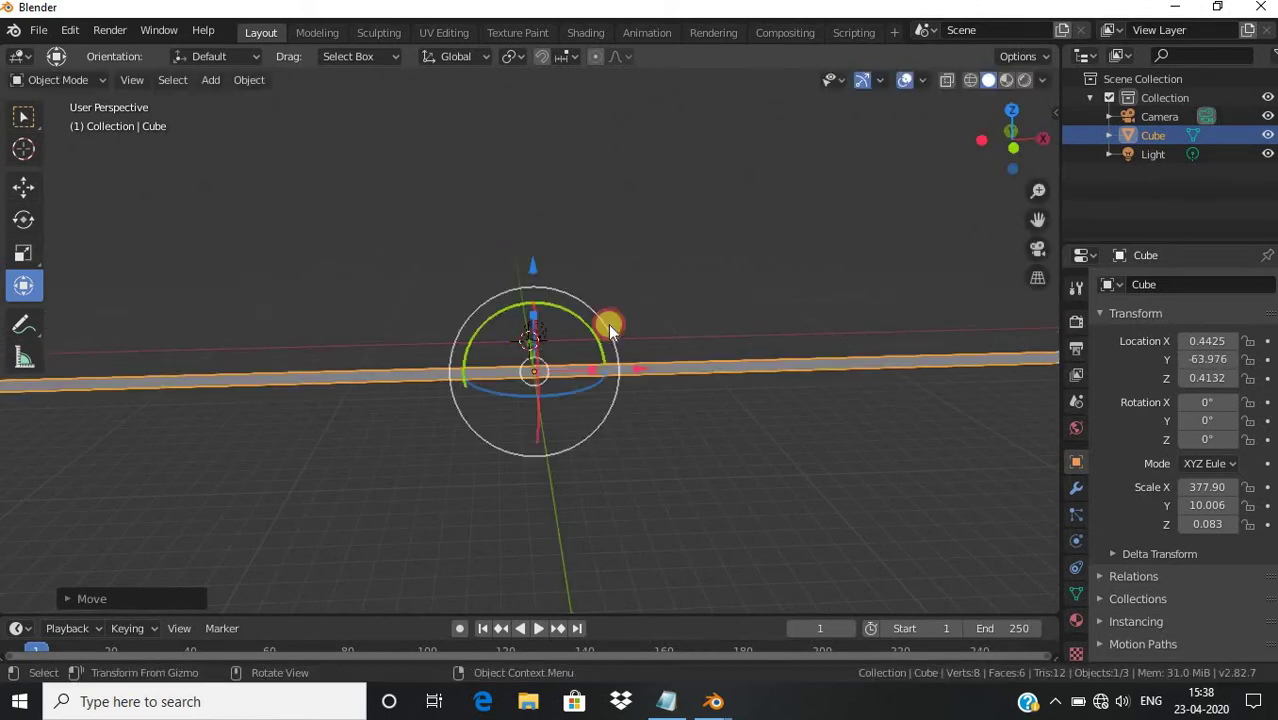
middle_click_drag(608, 322, 648, 294)
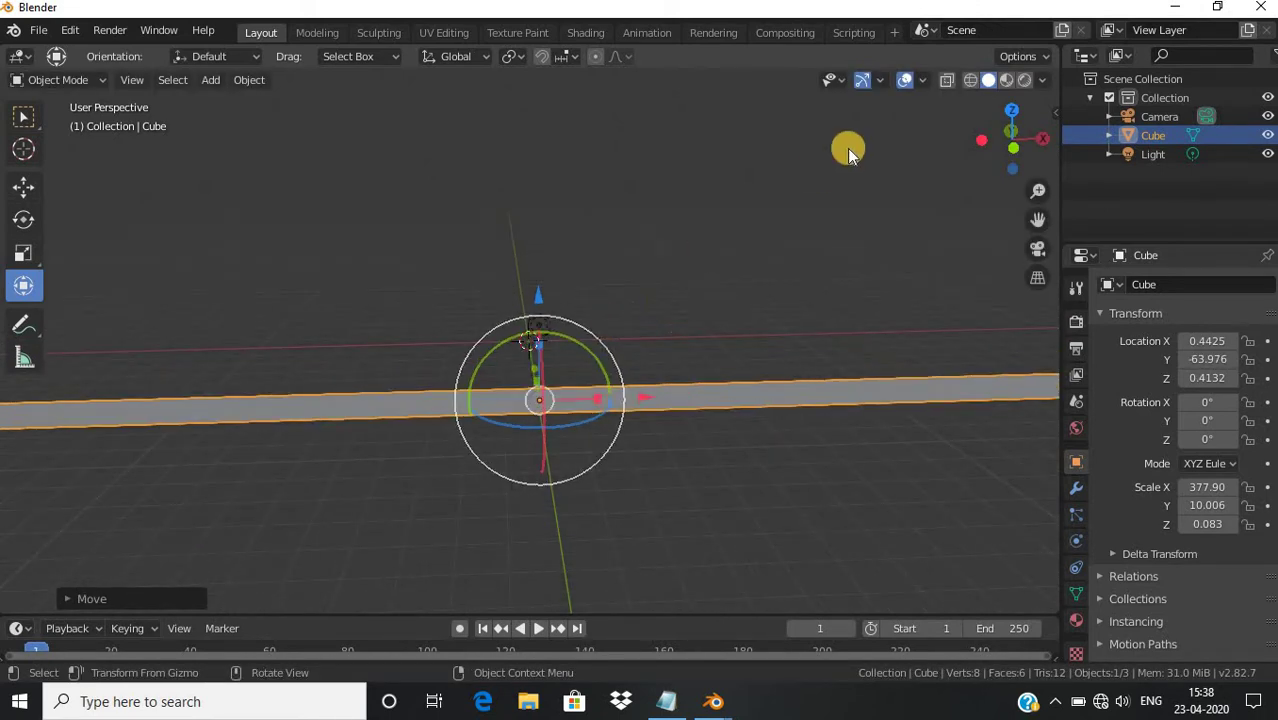
left_click_drag(1055, 135, 322, 413)
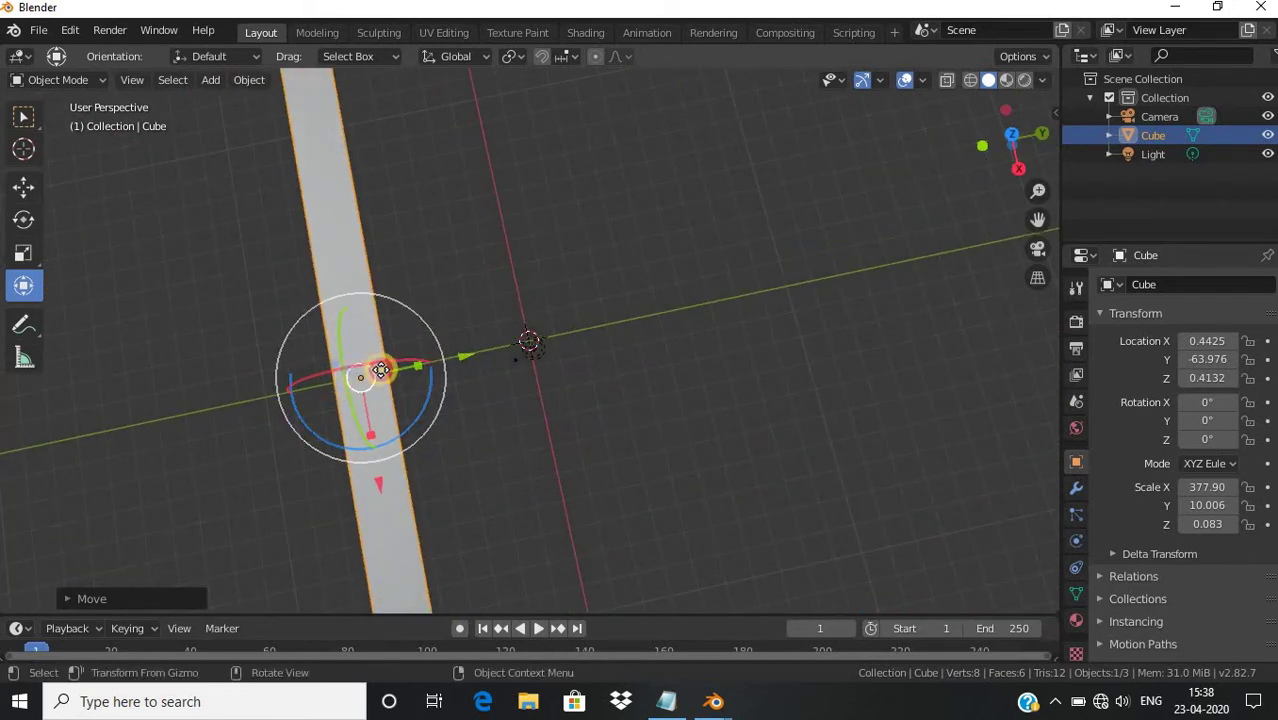
mouse_move(378, 374)
left_mouse_down()
mouse_move(1029, 228)
mouse_move(922, 247)
left_mouse_up()
scroll(922, 247, "down", 2)
scroll(562, 359, "down", 2)
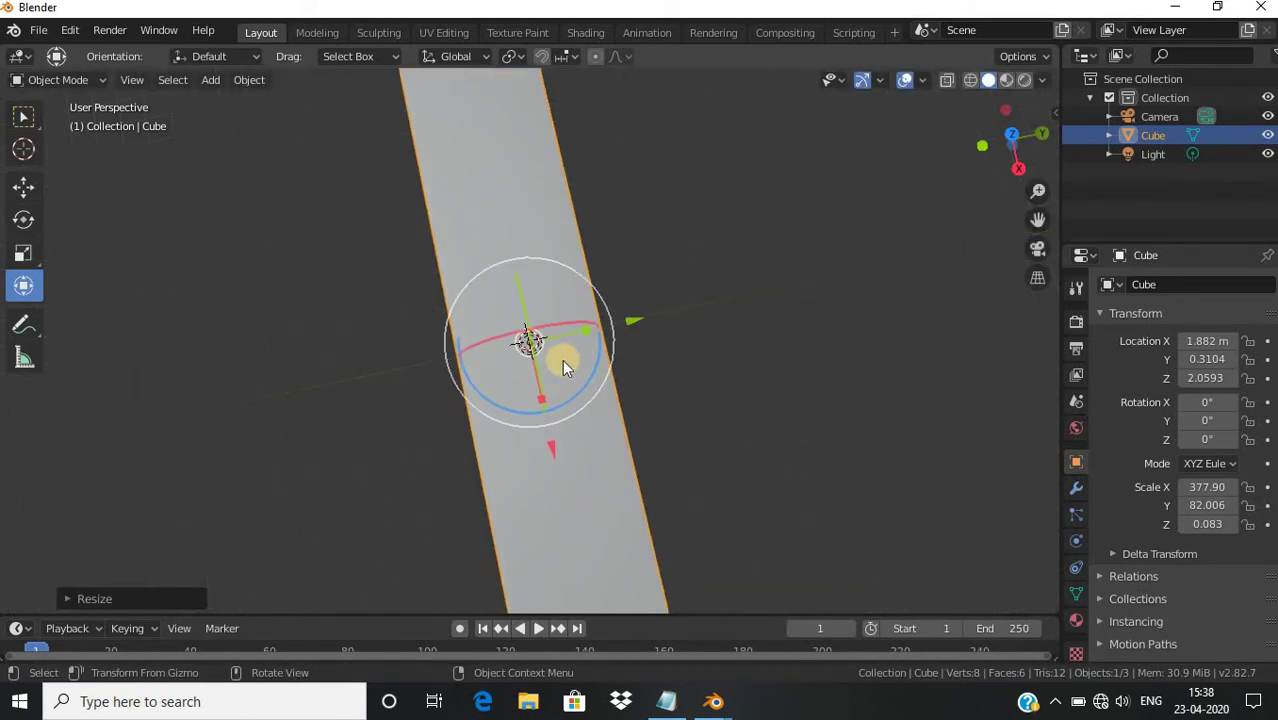
Stretch the slab along Y to 393.00 and orbit around to inspect the flat plane
left_click_drag(586, 335, 843, 278)
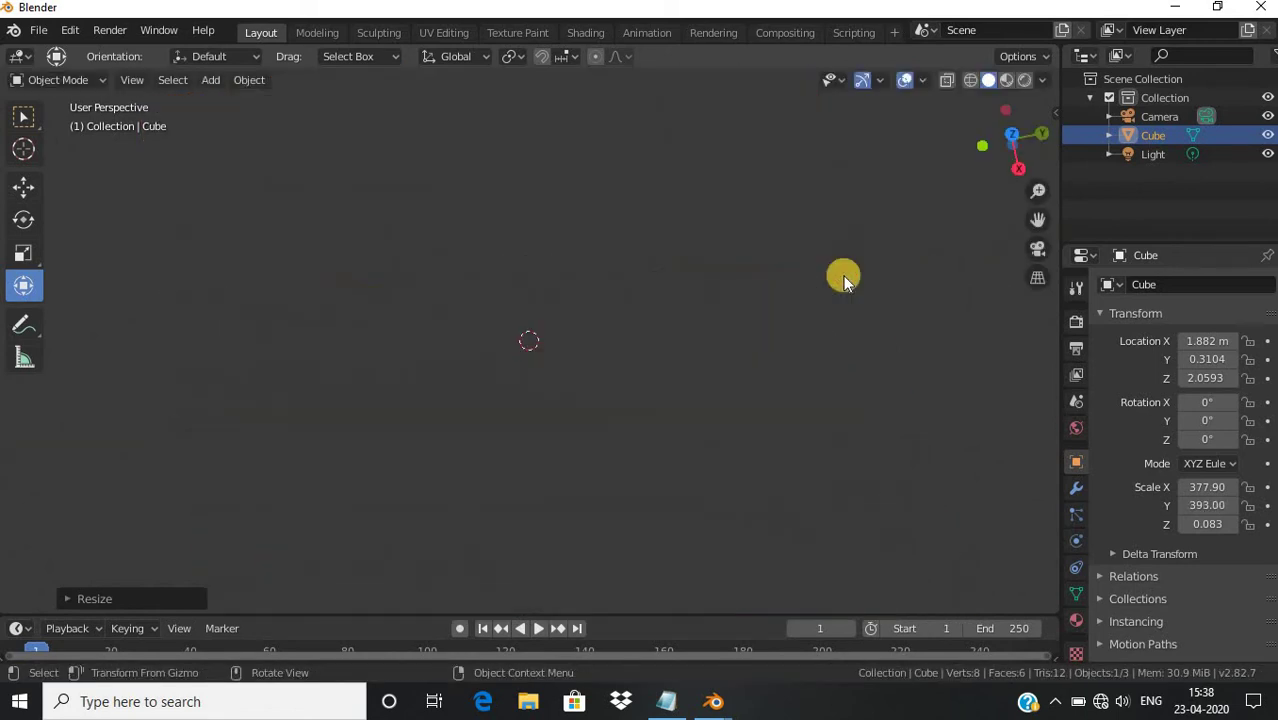
scroll(842, 275, "down", 2)
scroll(842, 275, "down", 1)
scroll(842, 275, "down", 2)
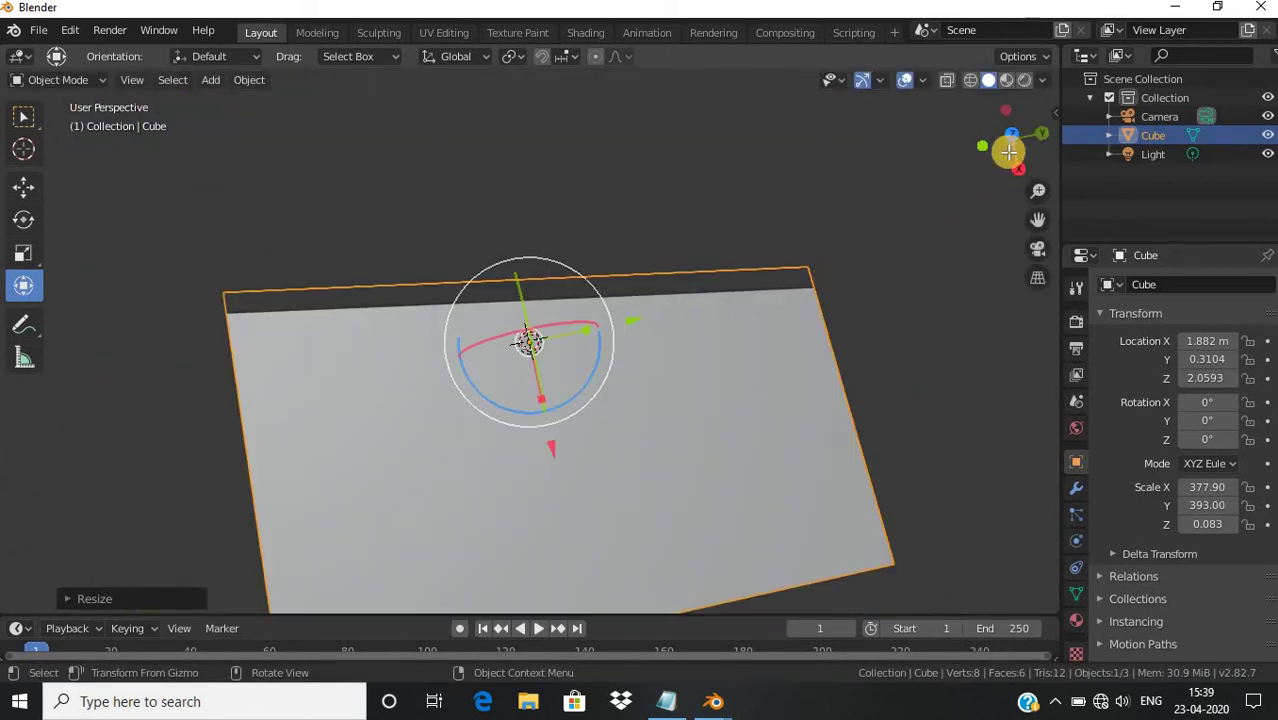
mouse_move(1009, 150)
left_mouse_down()
mouse_move(1027, 528)
mouse_move(881, 499)
mouse_move(740, 525)
mouse_move(592, 133)
mouse_move(599, 88)
mouse_move(599, 575)
left_mouse_up()
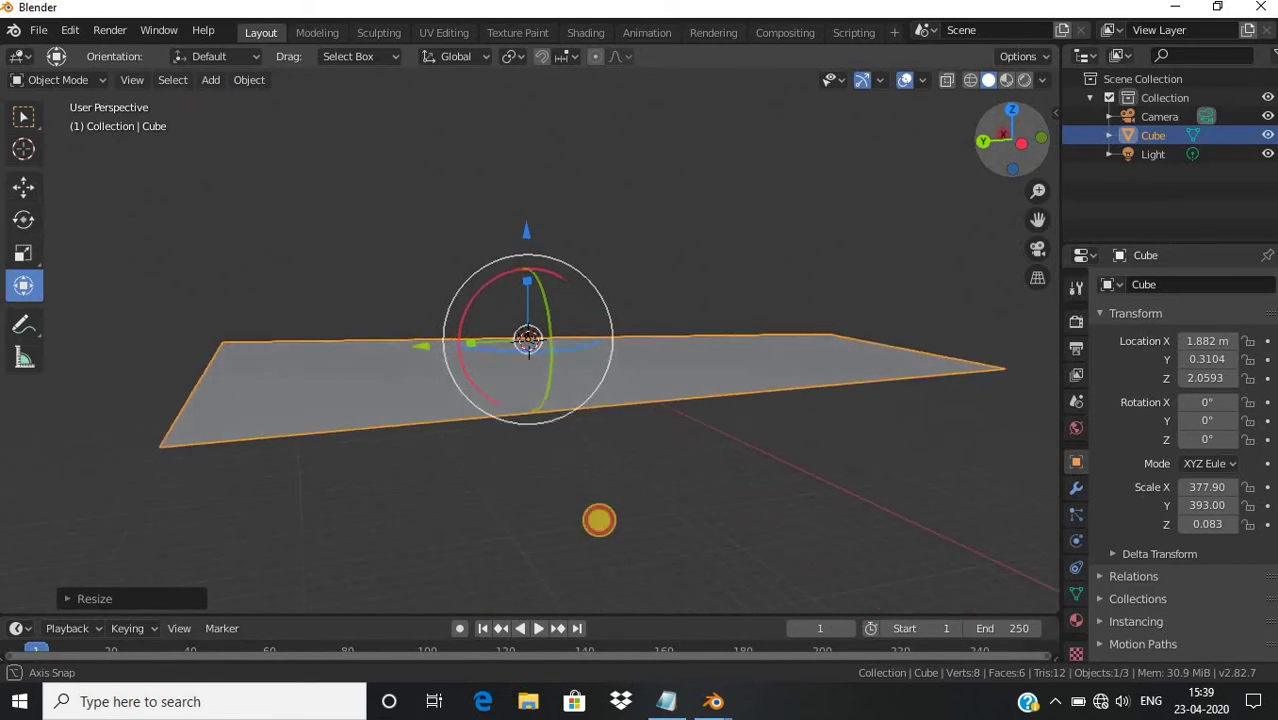
middle_click_drag(528, 340, 530, 345)
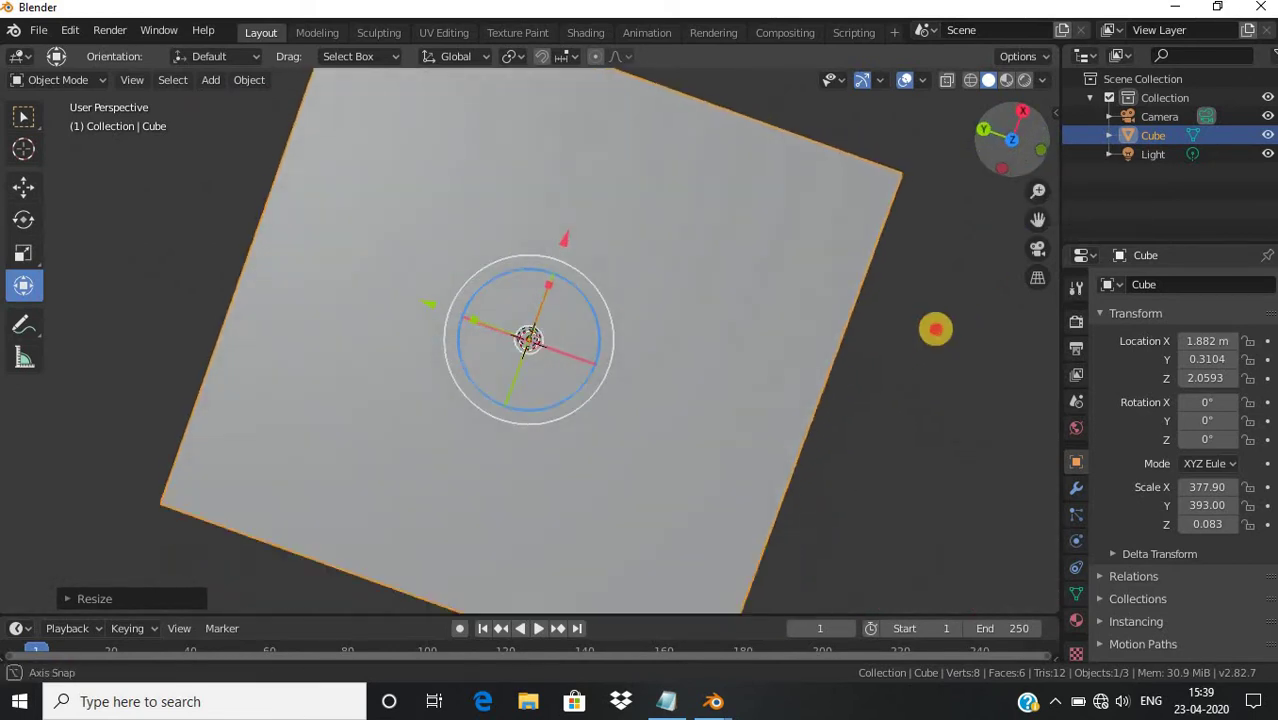
left_click_drag(1005, 195, 1025, 127)
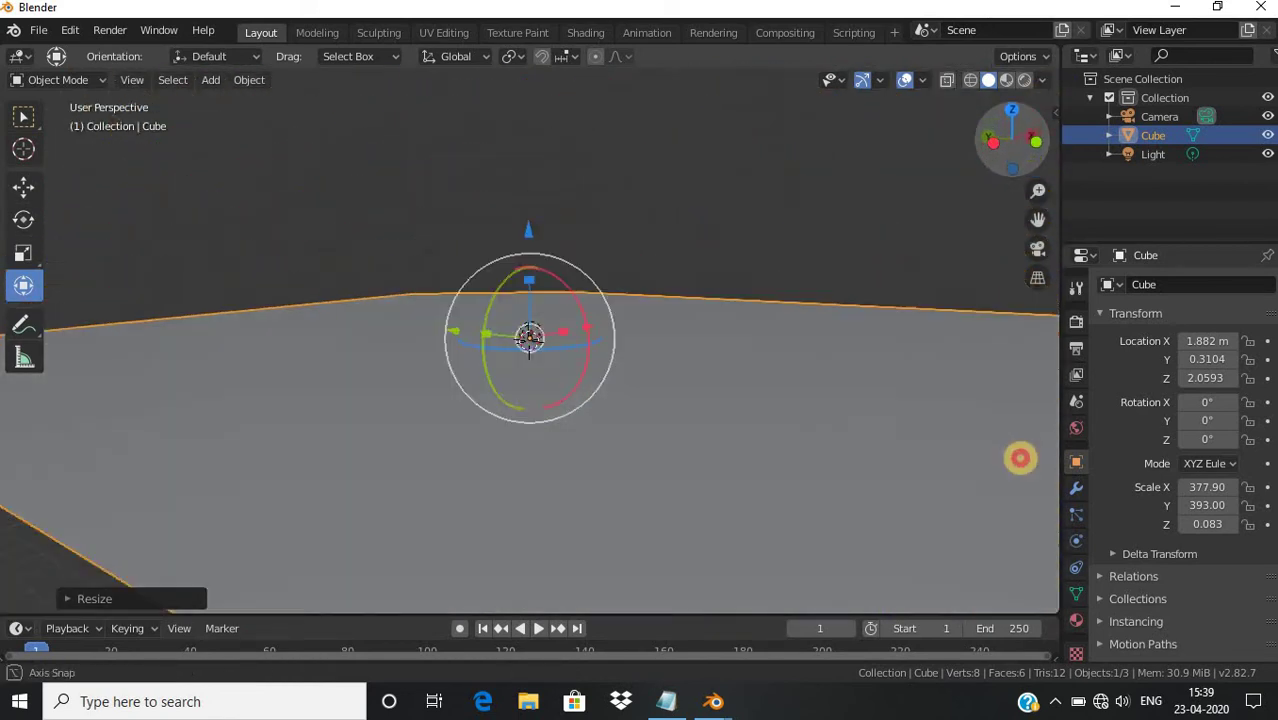
mouse_move(1025, 127)
left_mouse_down()
mouse_move(994, 458)
mouse_move(1040, 455)
mouse_move(963, 82)
left_mouse_up()
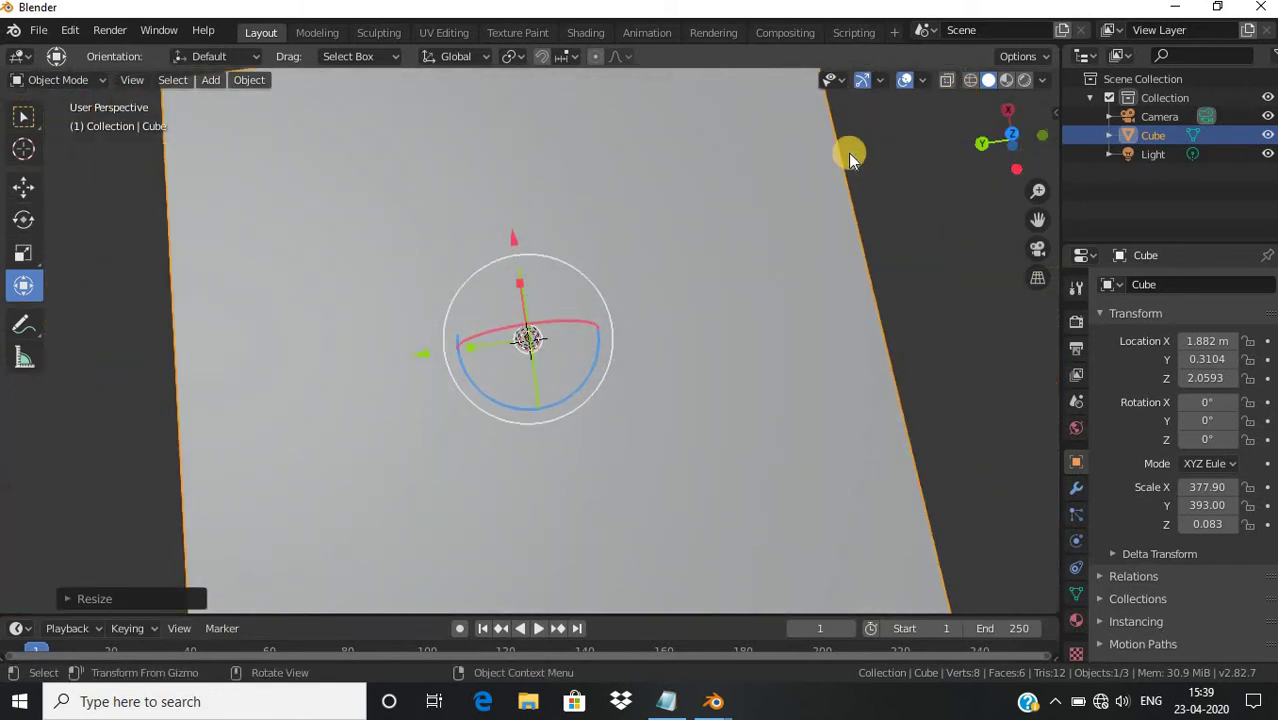
left_click_drag(963, 82, 848, 153)
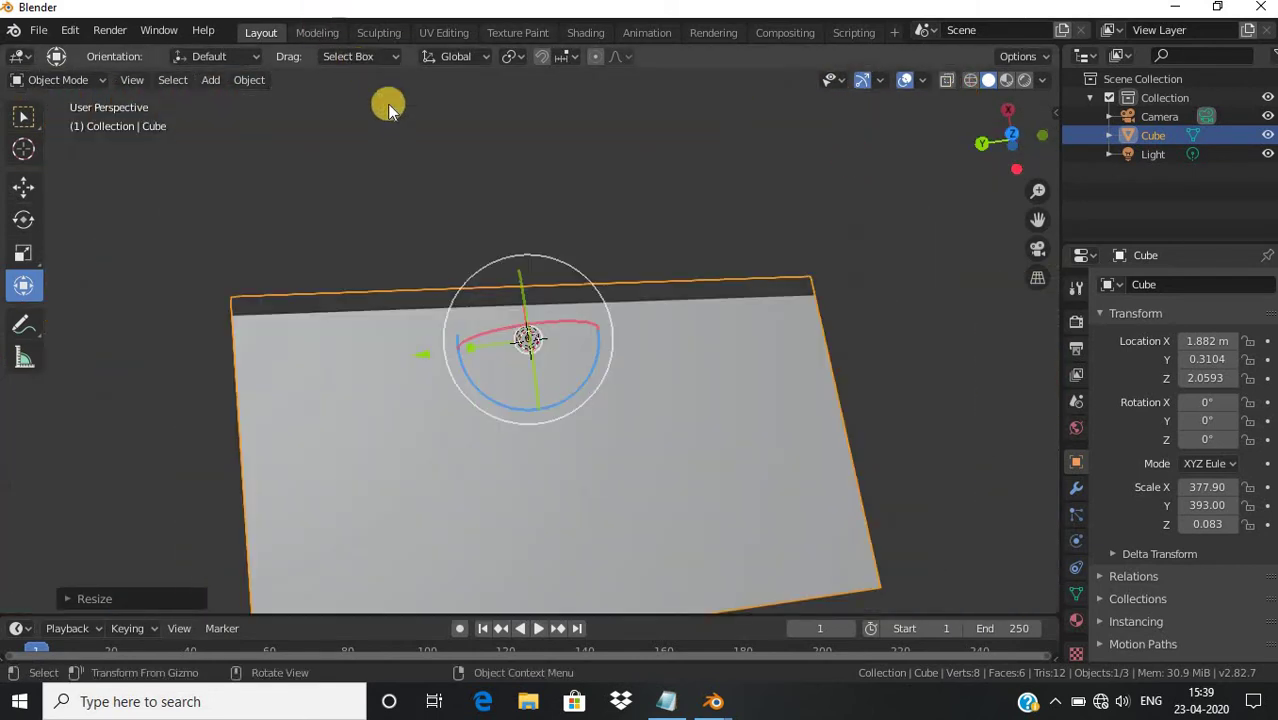
Undo the last four scaling changes to the slab
key("ctrl+z")
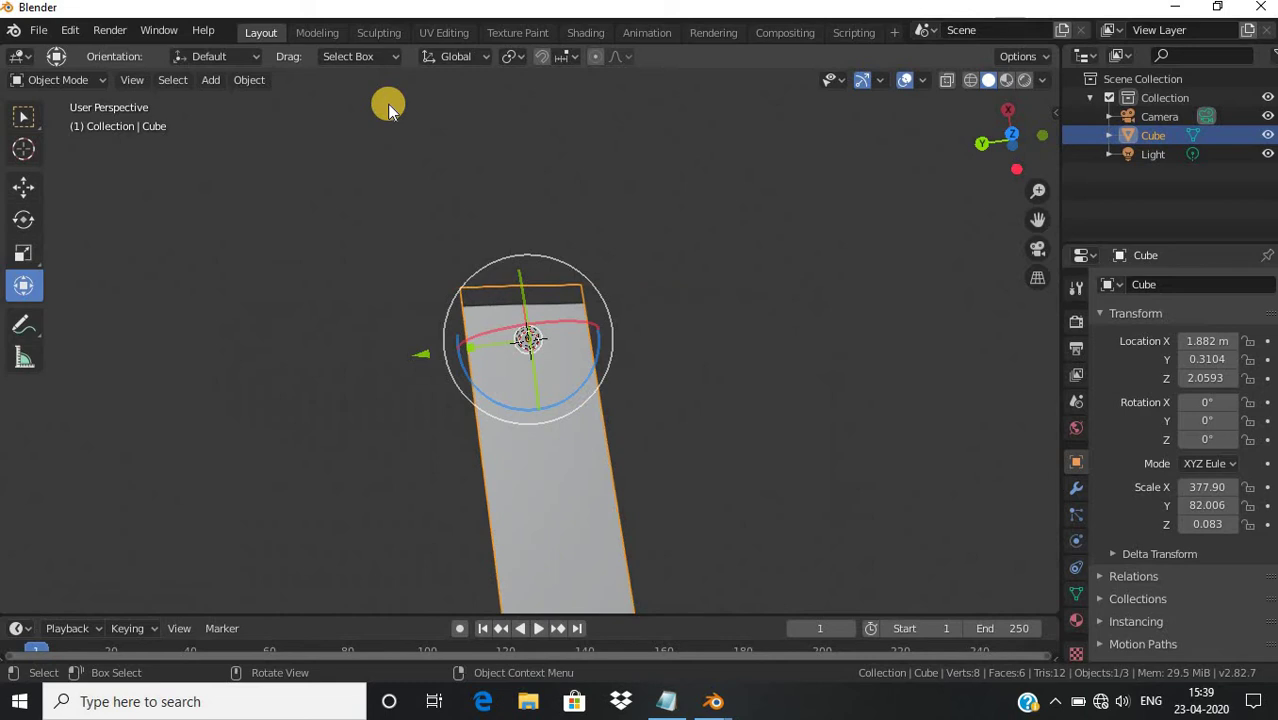
key("ctrl+z")
key("ctrl+z")
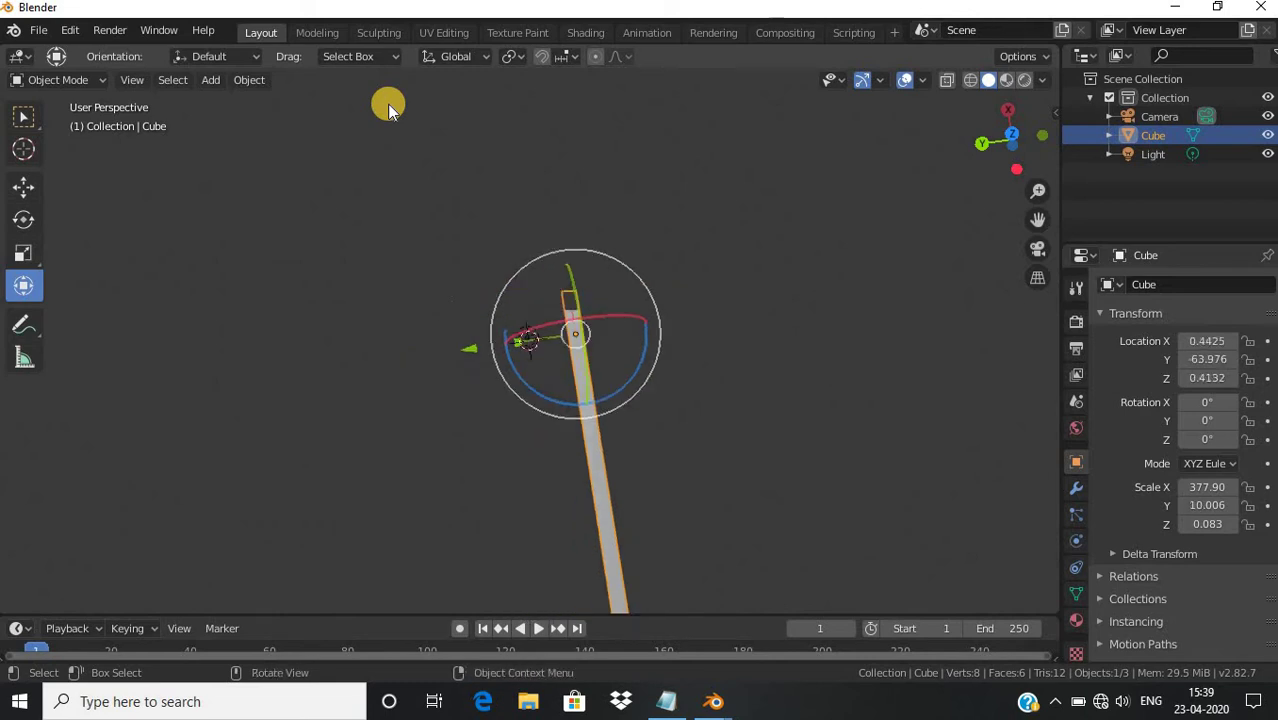
key("ctrl+z")
key("ctrl+z")
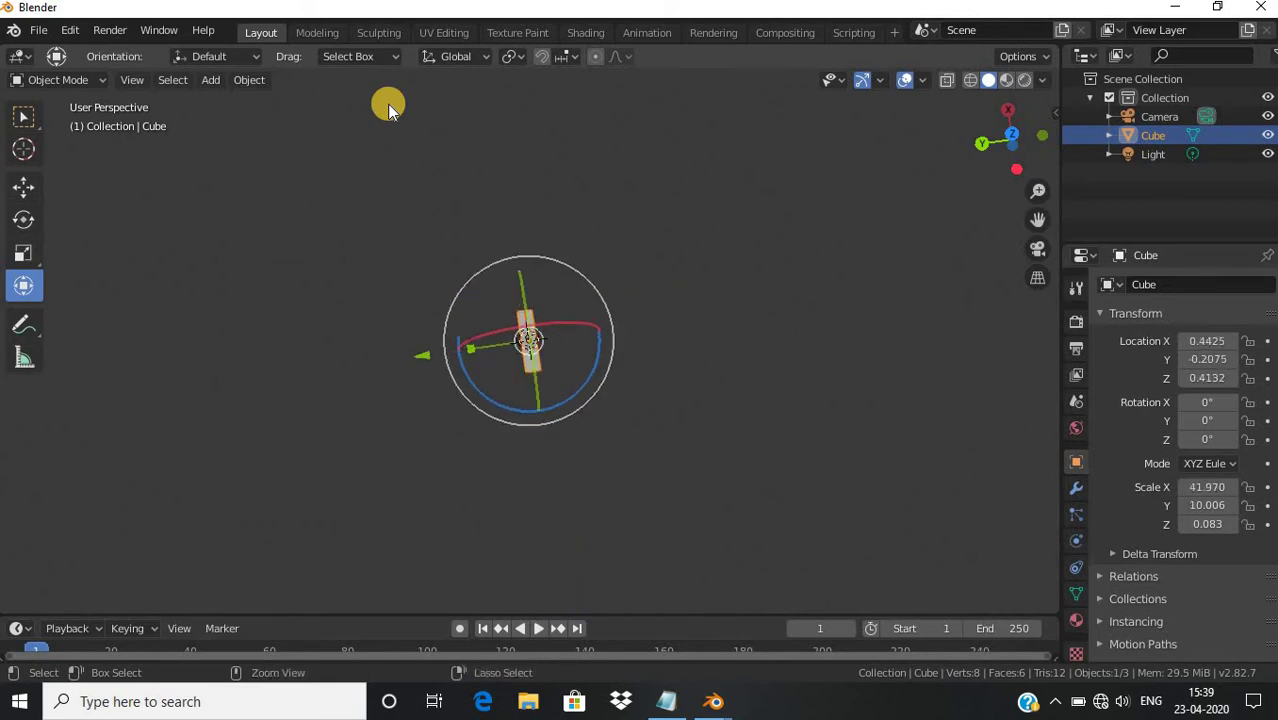
key("ctrl+z")
key("ctrl+z")
key("ctrl+z")
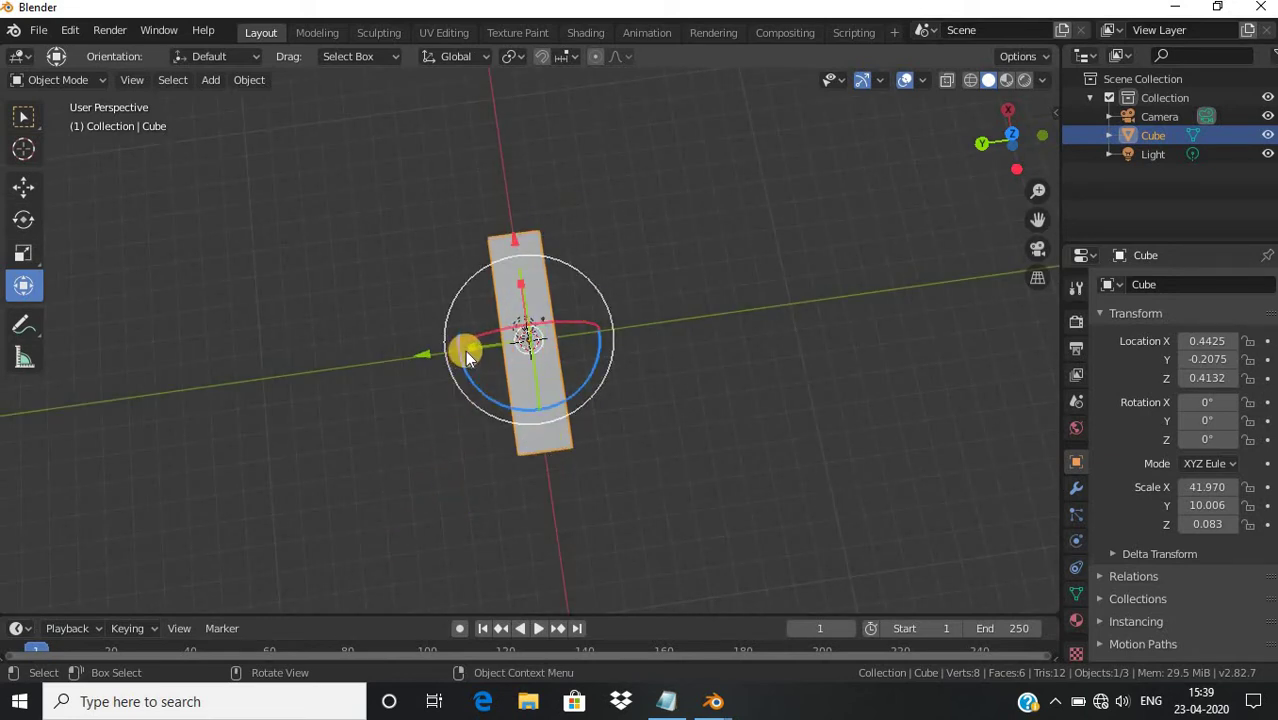
Scale the plane to about 103.11 × 127.17 and return its X rotation to 0°
left_click_drag(458, 345, 205, 362)
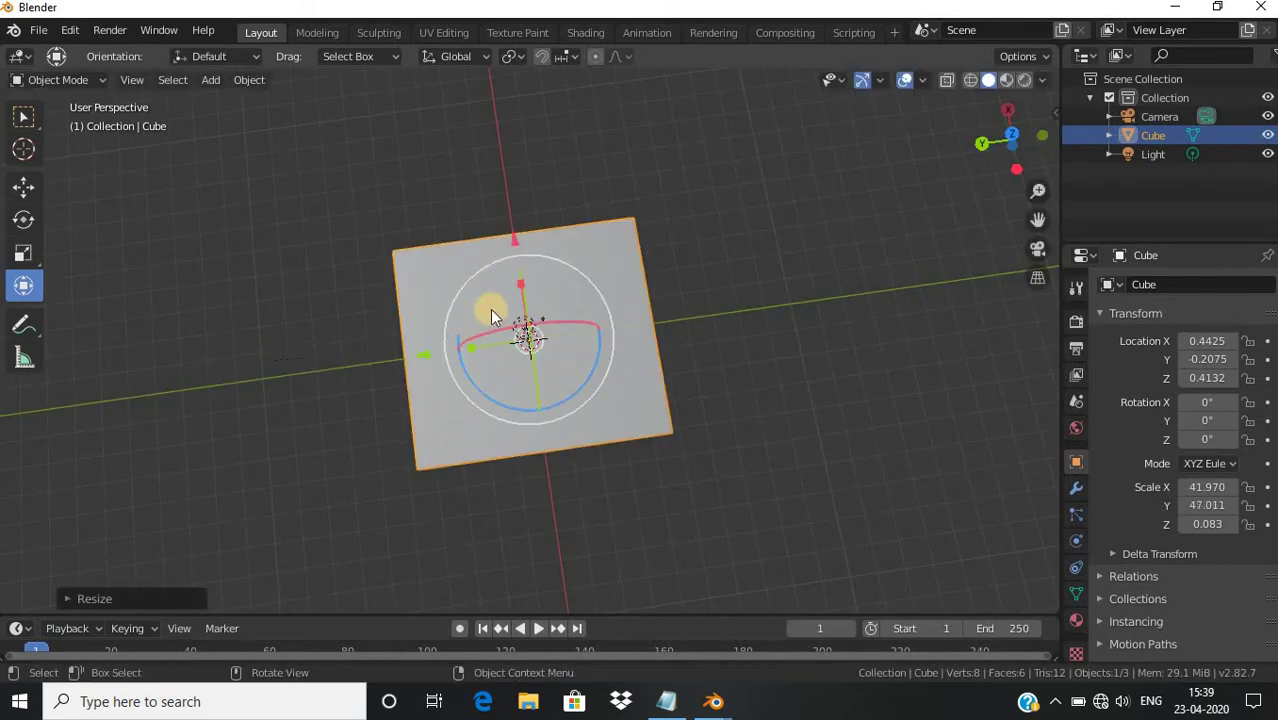
left_click_drag(521, 283, 508, 195)
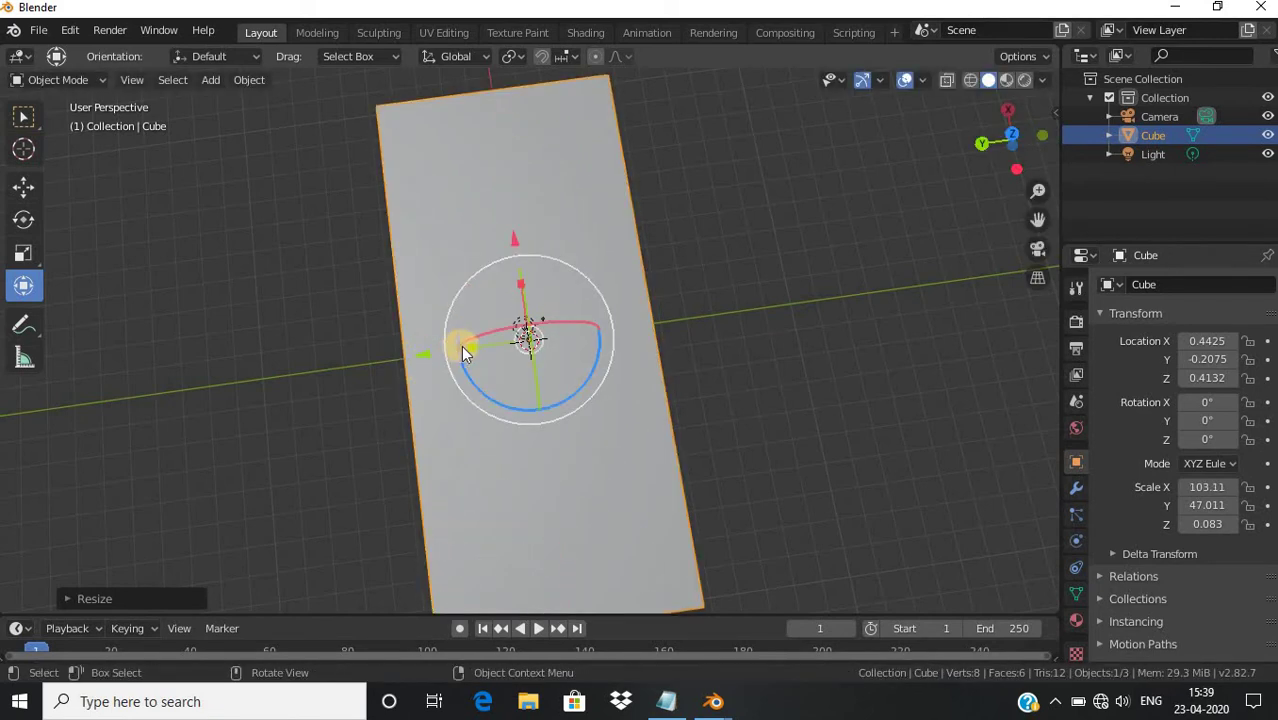
left_click_drag(463, 347, 513, 350)
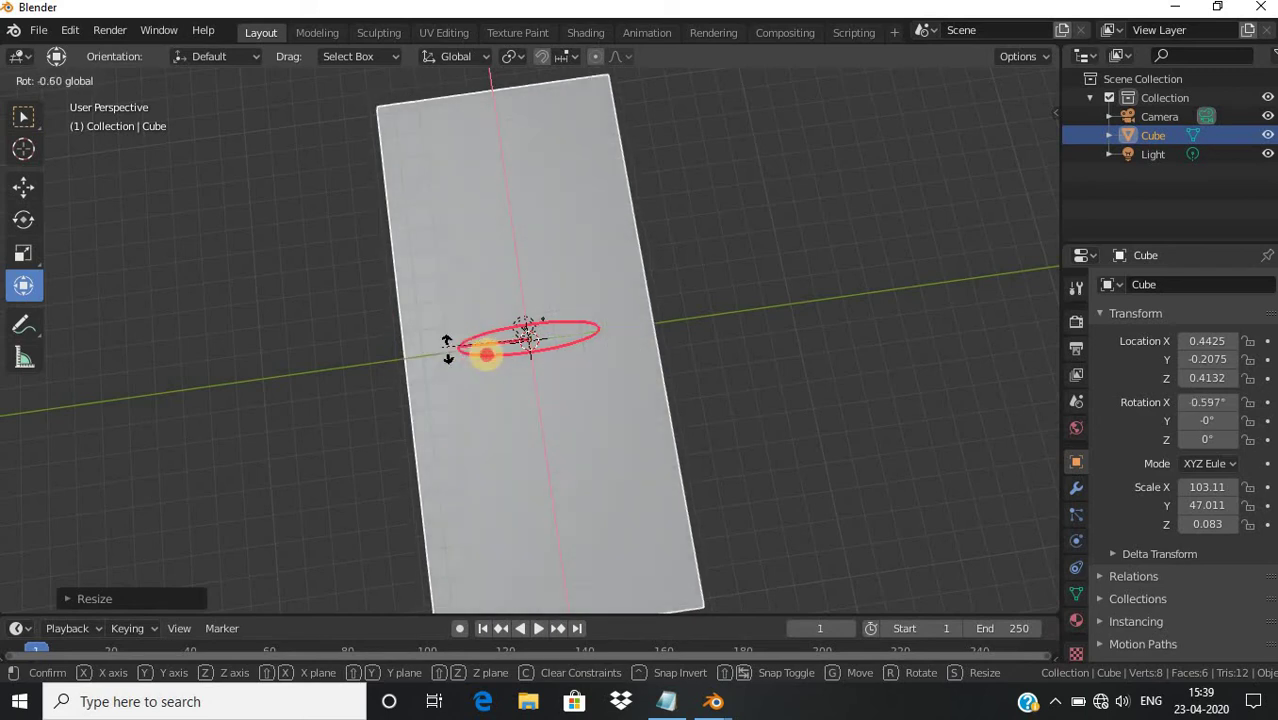
mouse_move(513, 350)
left_mouse_down()
mouse_move(383, 362)
mouse_move(401, 353)
left_mouse_up()
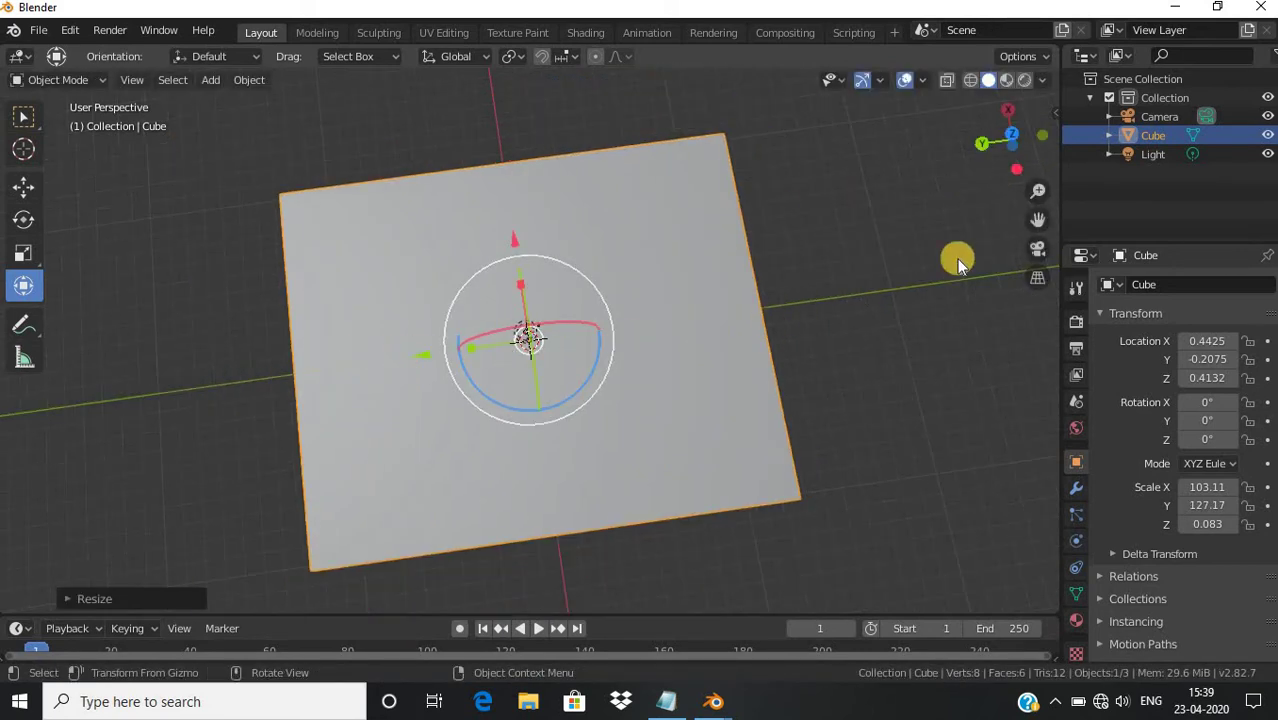
mouse_move(1020, 167)
left_mouse_down()
mouse_move(838, 89)
mouse_move(613, 174)
mouse_move(651, 134)
left_mouse_up()
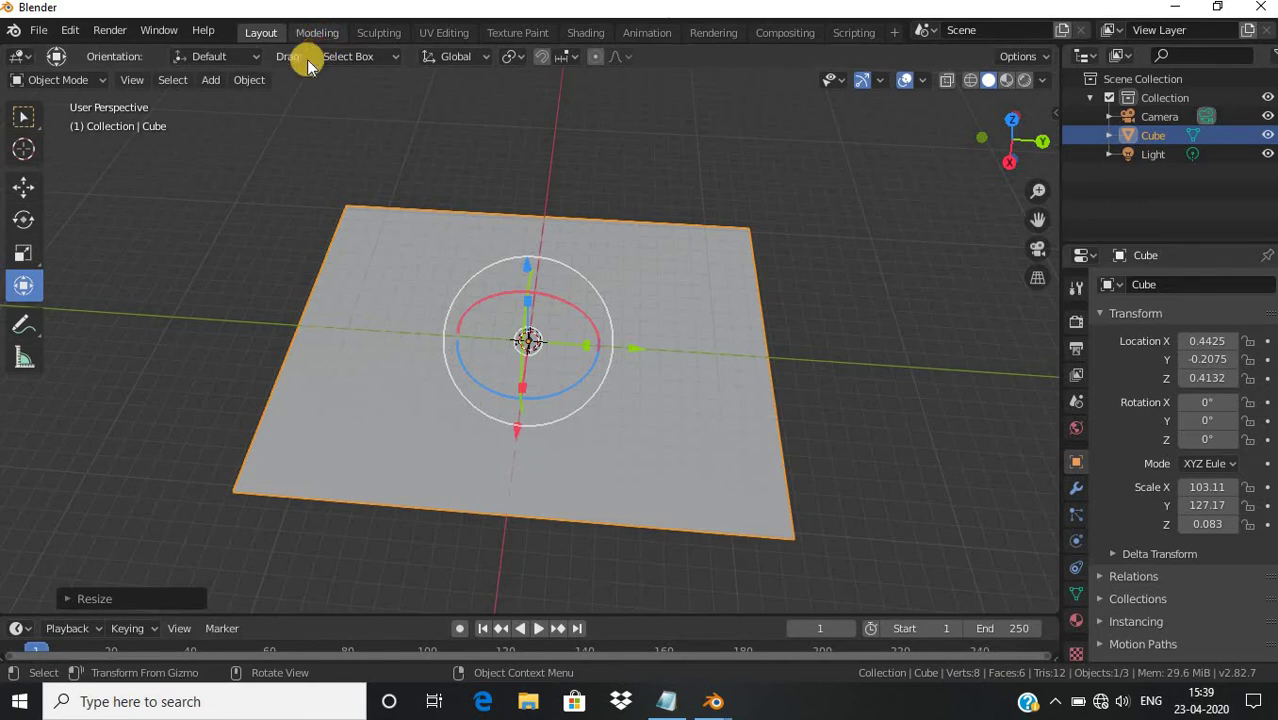
Switch to the Modeling workspace, view the plane from above, and pick the Knife tool
key("ctrl+Page_Down")
middle_click_drag(734, 248, 916, 178)
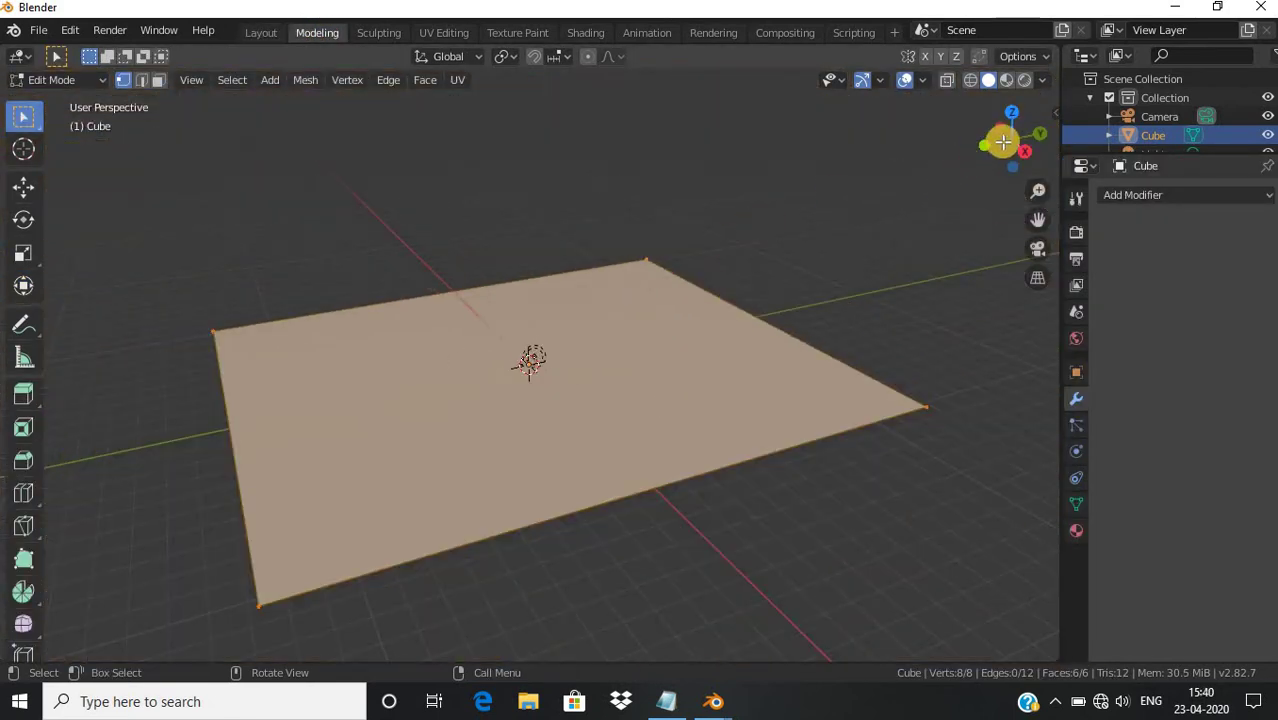
left_click_drag(998, 134, 944, 208)
left_click(26, 457)
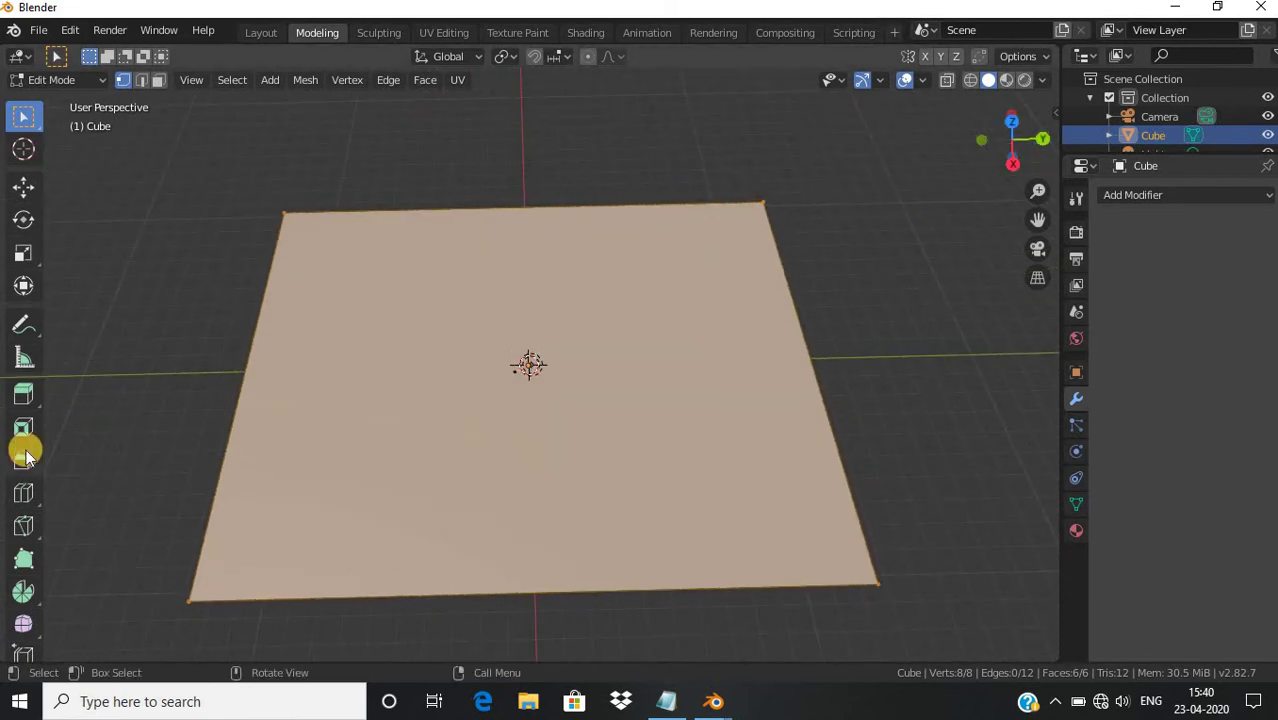
left_click(17, 527)
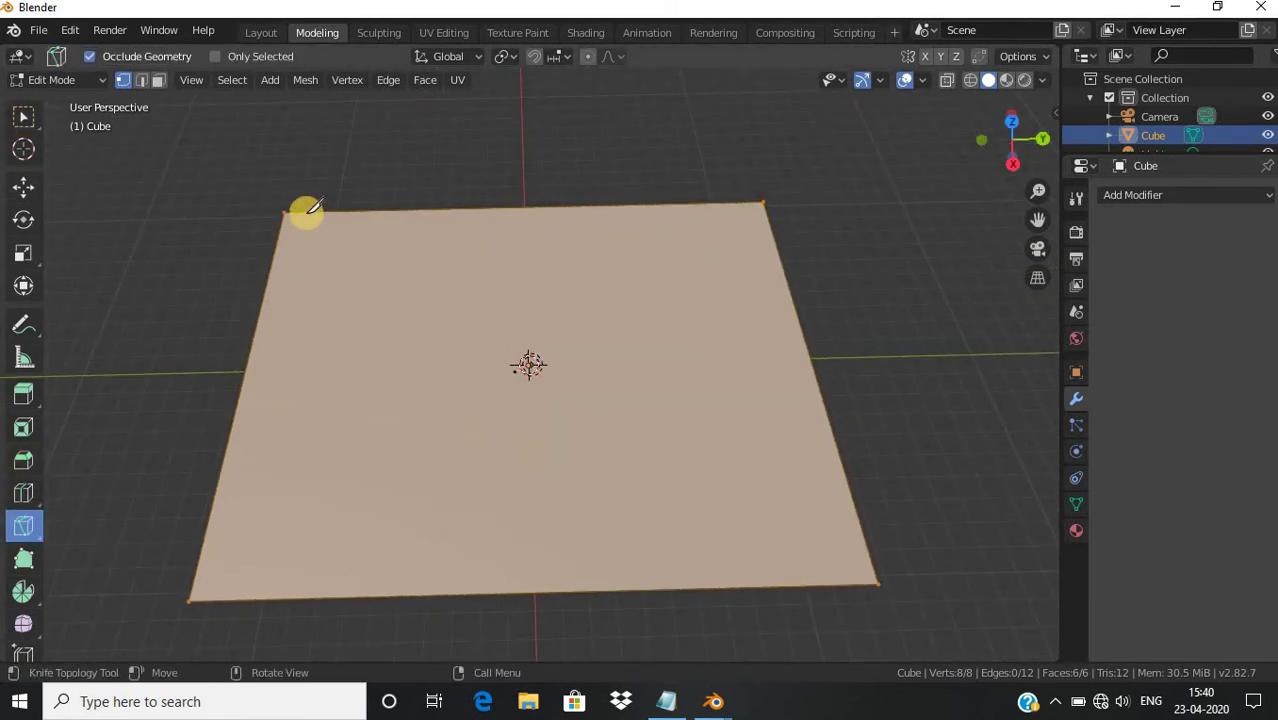
Trace a trial knife cut inset along the plane's edges, then cancel it
left_click(208, 600)
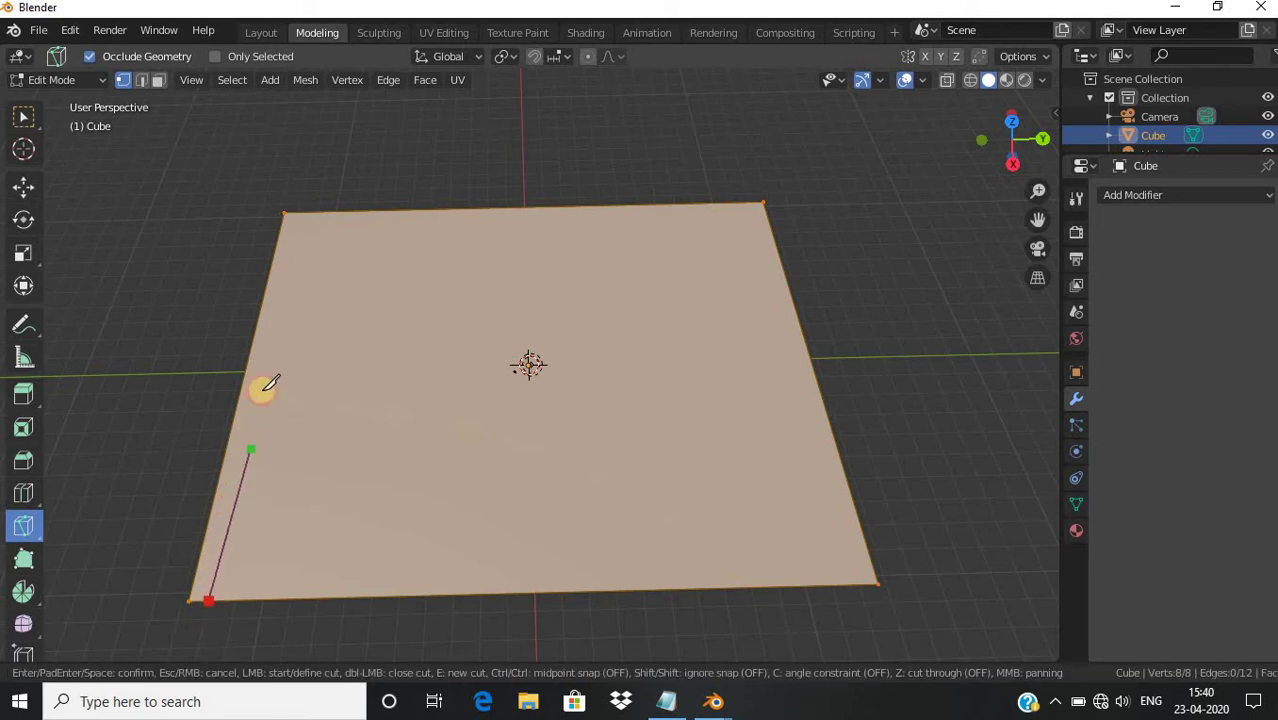
left_click(293, 206)
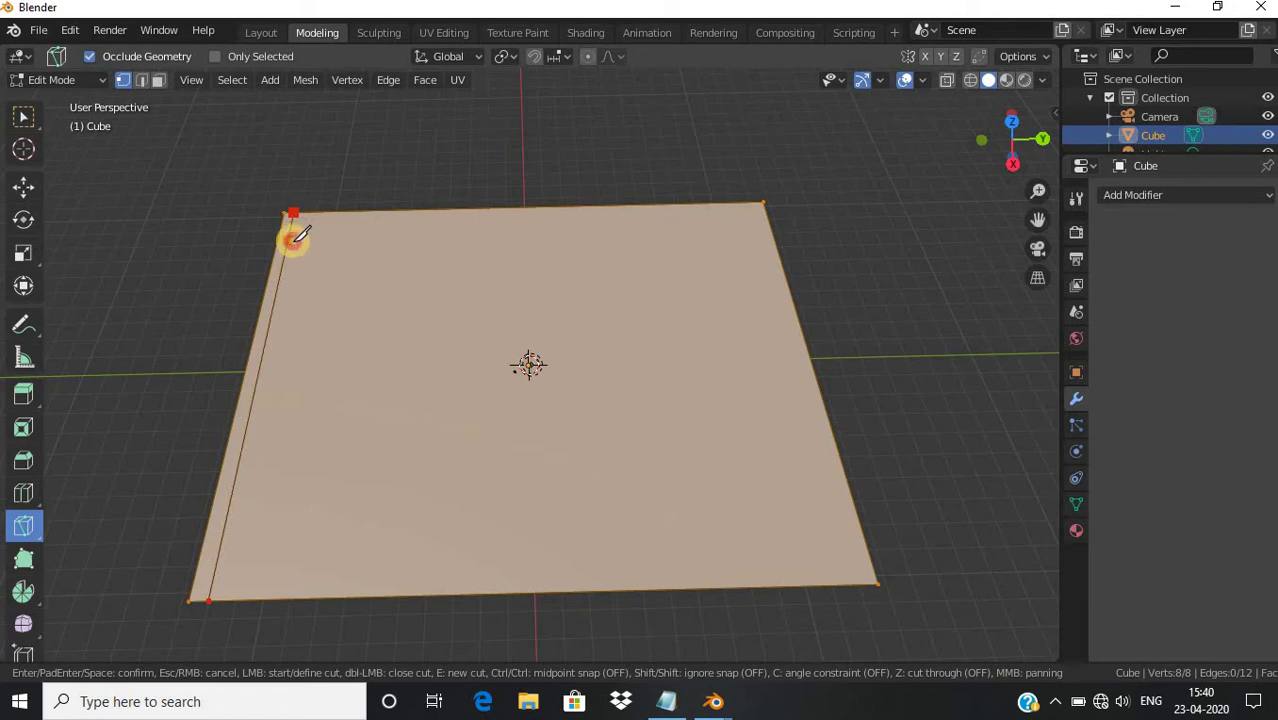
left_click(288, 240)
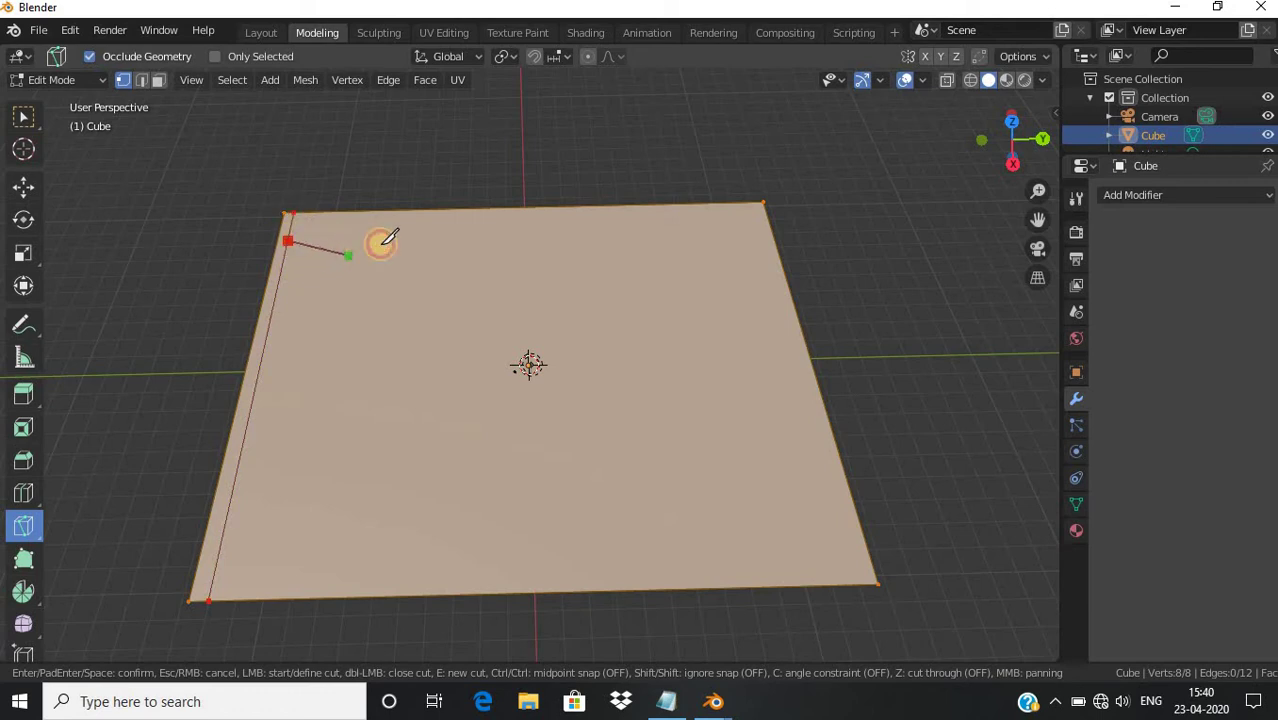
left_click(766, 221)
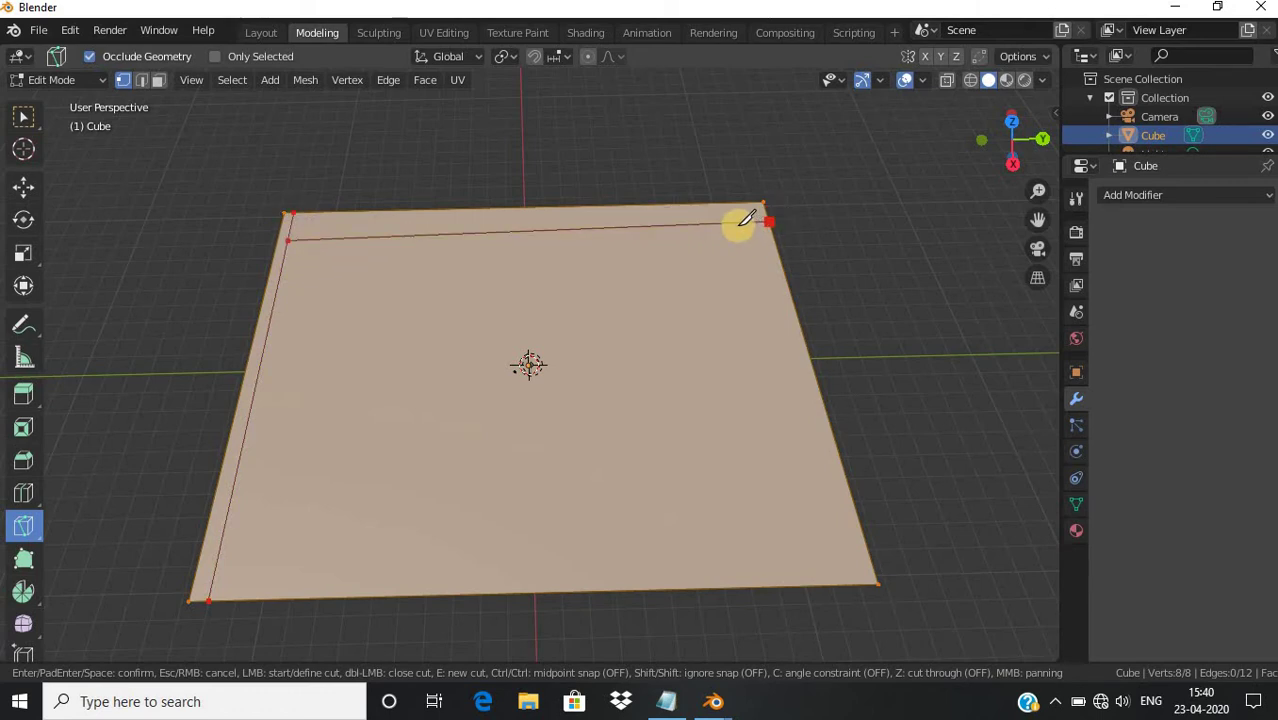
left_click(737, 223)
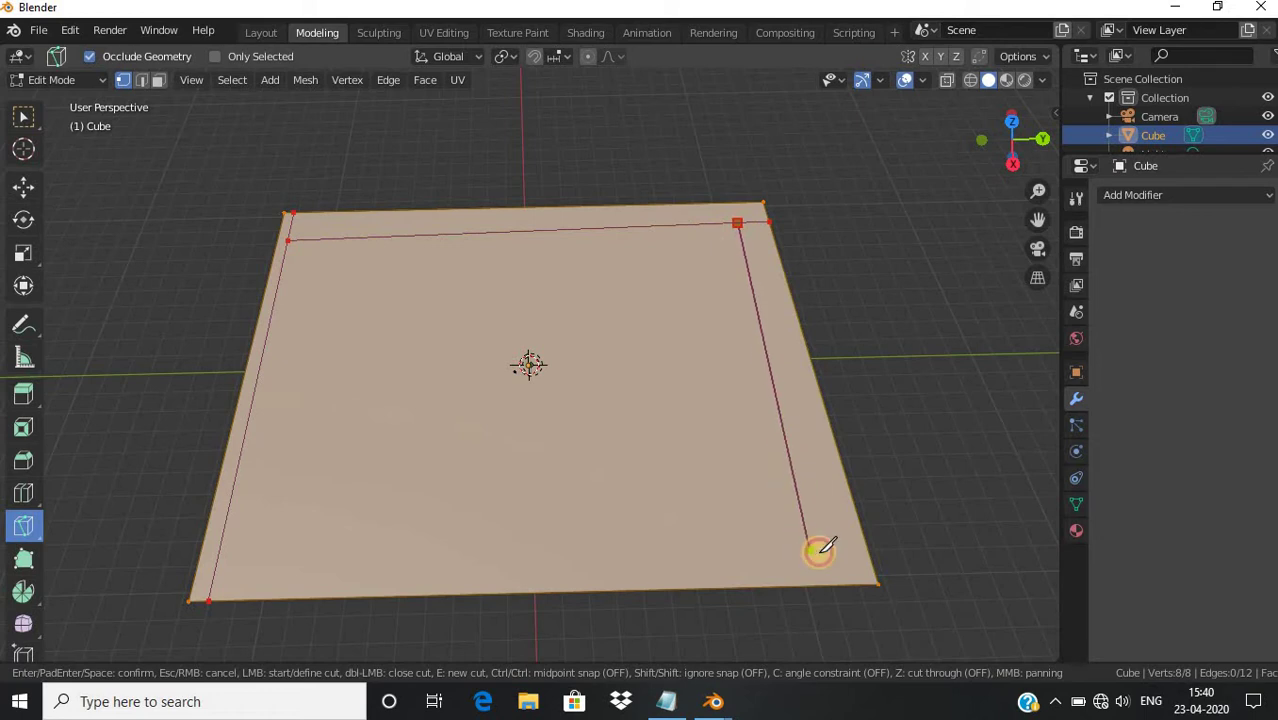
left_click(830, 588)
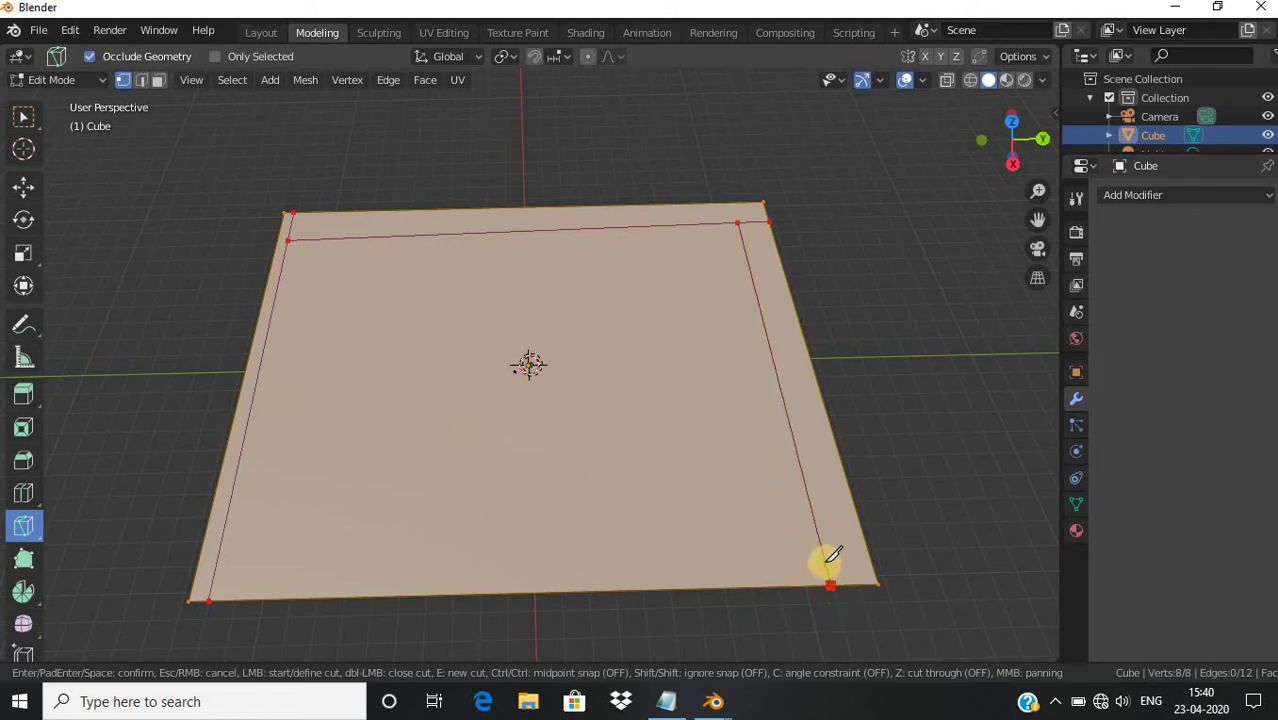
left_click(823, 558)
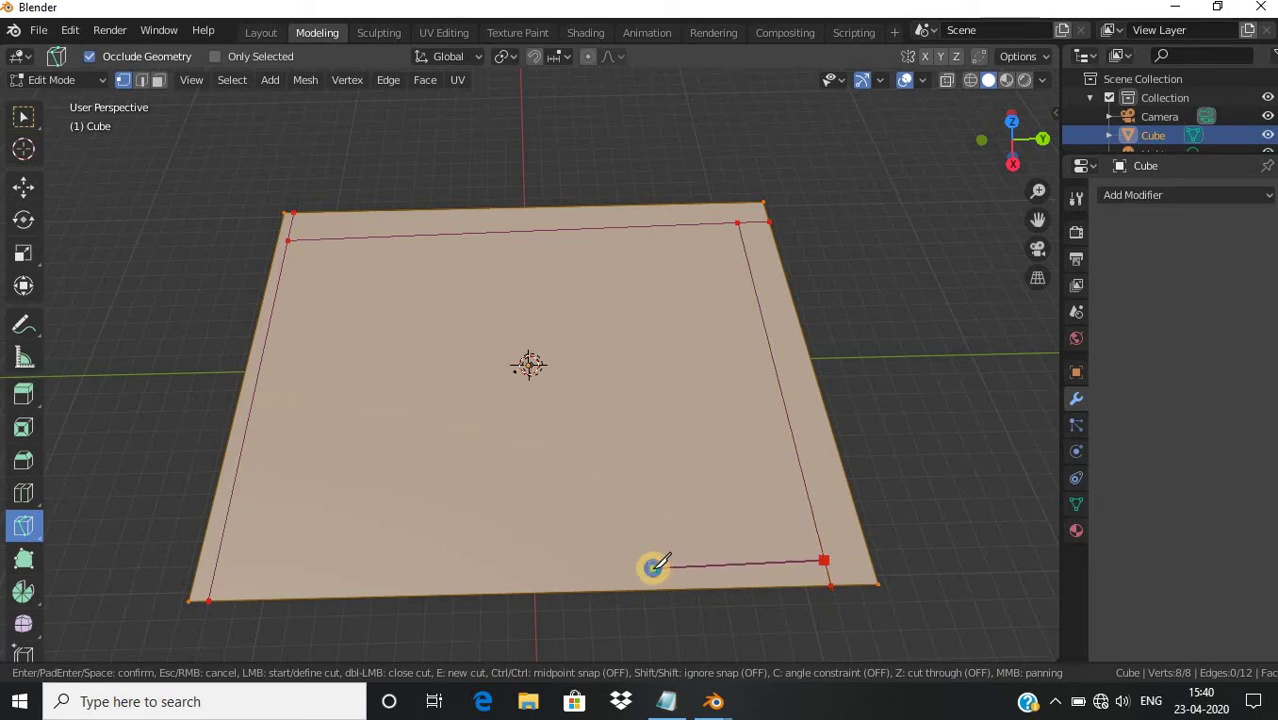
key("Escape")
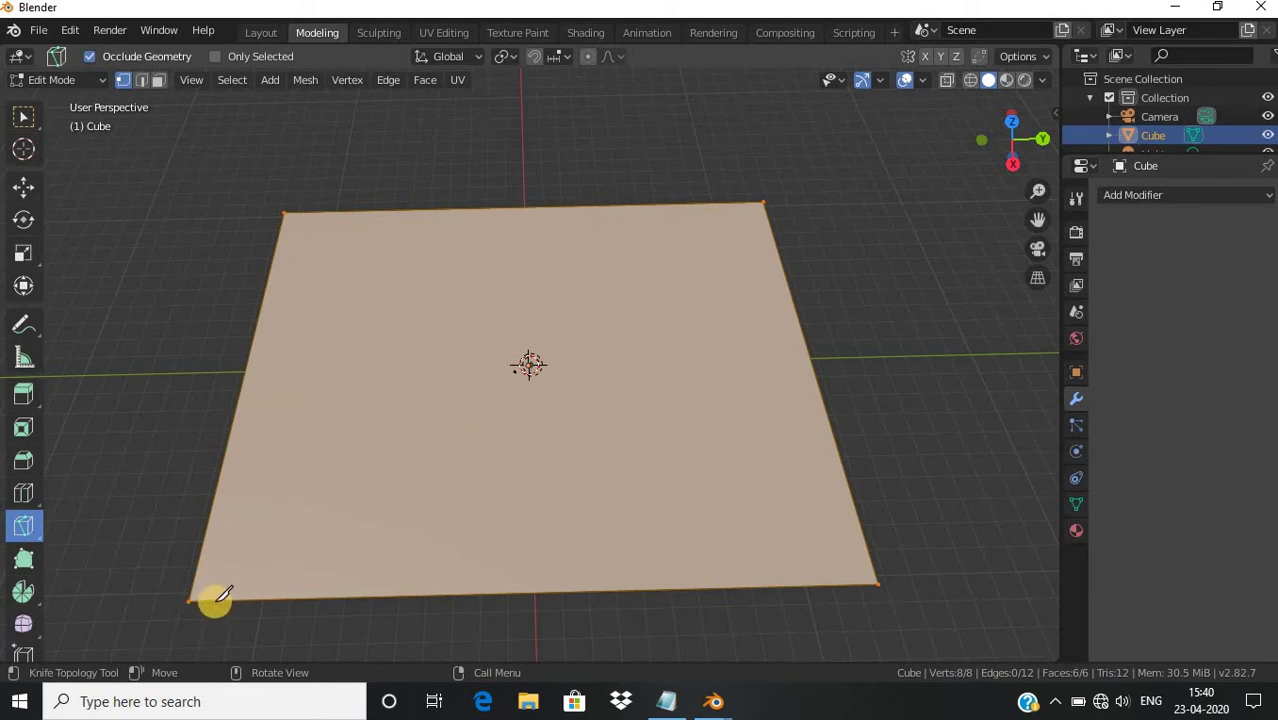
Knife-cut an inner border along the left, top and right sides and confirm it
left_click(214, 600)
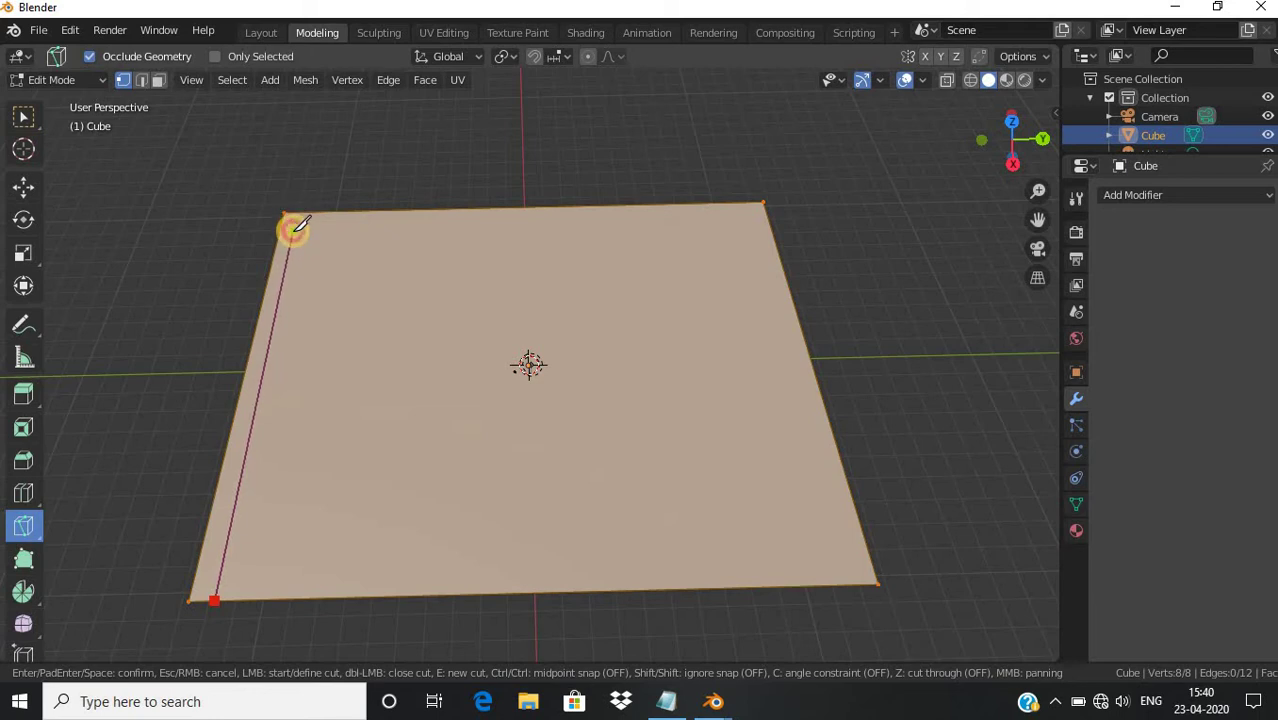
left_click(294, 238)
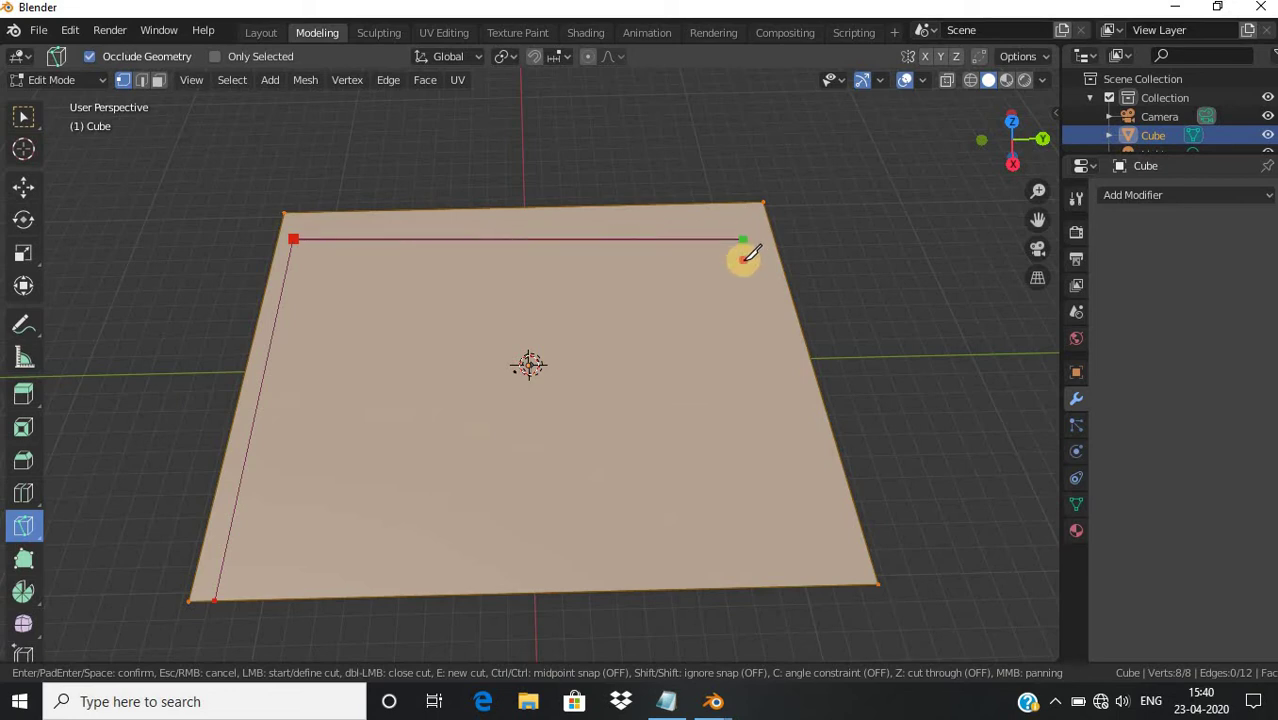
key("Escape")
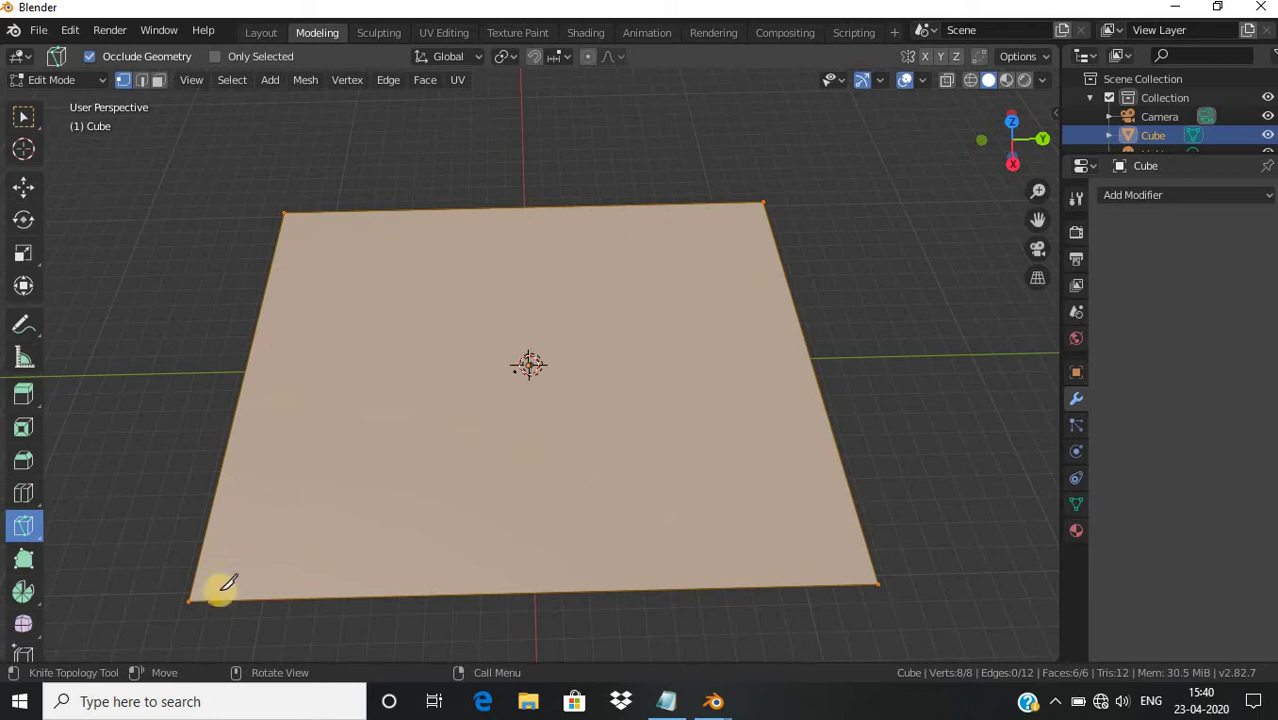
left_click(210, 600)
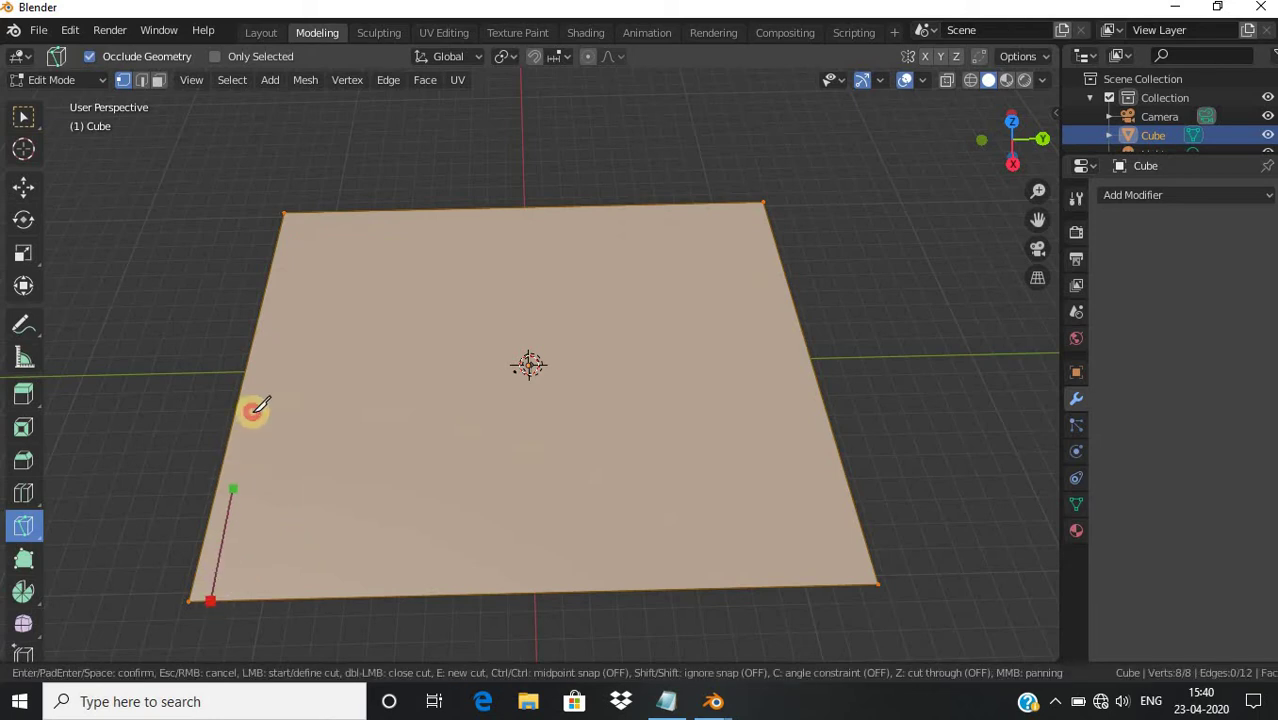
left_click(294, 229)
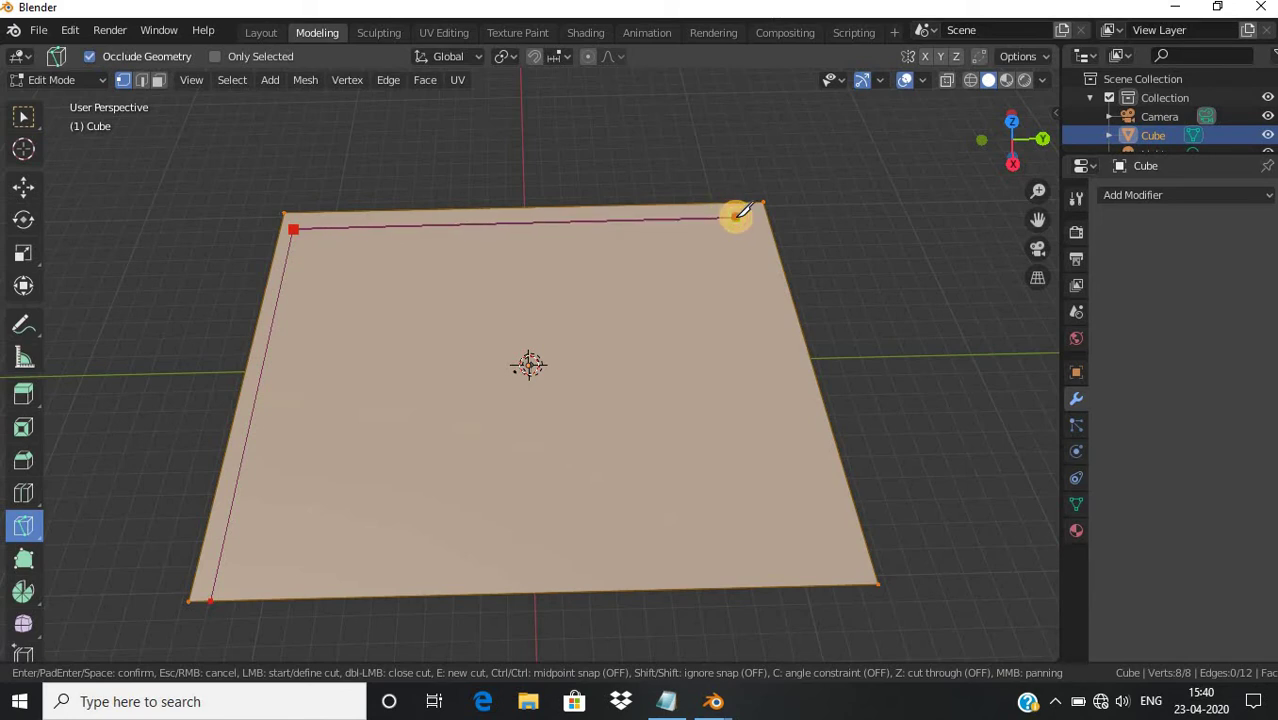
left_click(736, 216)
left_click(767, 590)
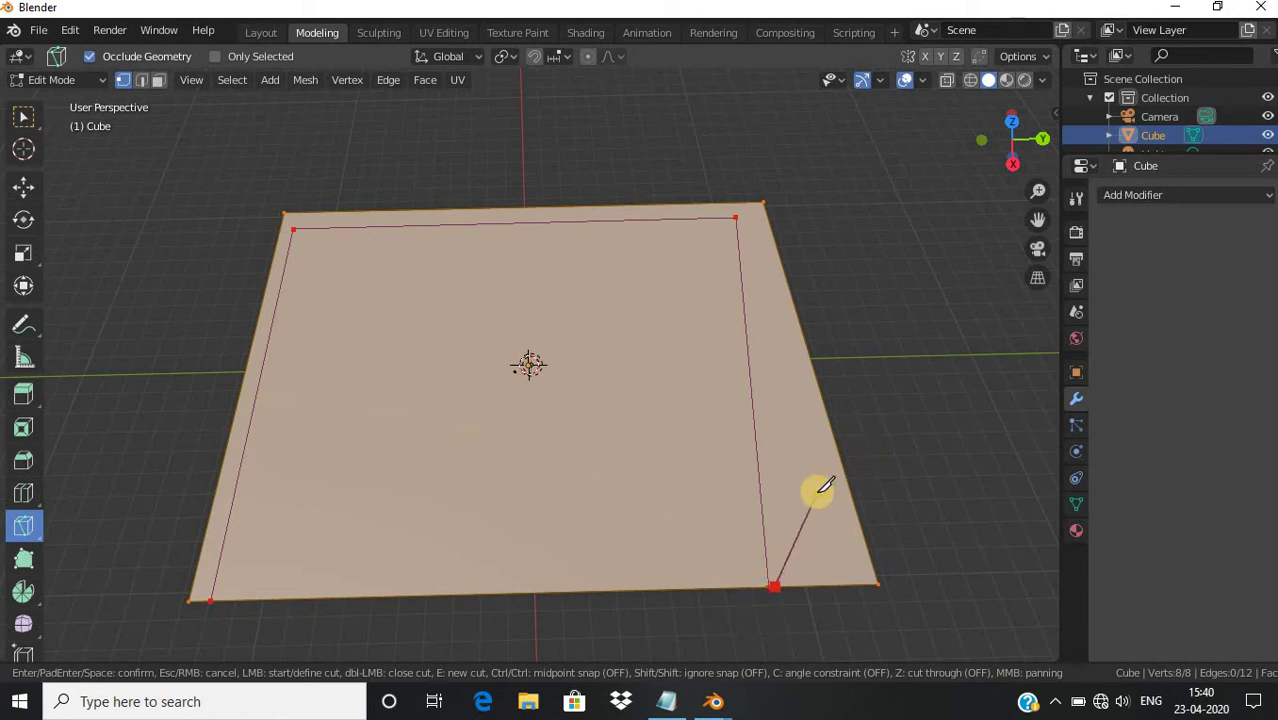
key("Return")
right_click(745, 481)
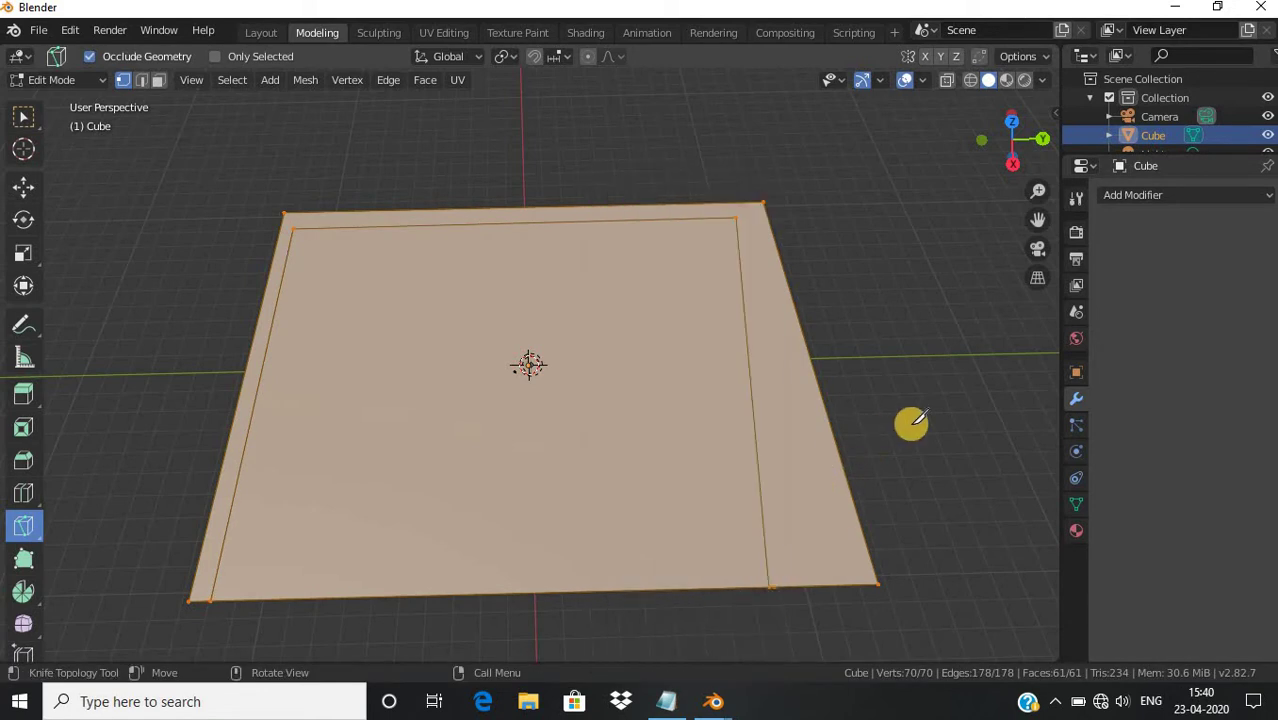
Undo the border cut, then knife-cut and confirm lines along the left side and across the back
key("ctrl+z")
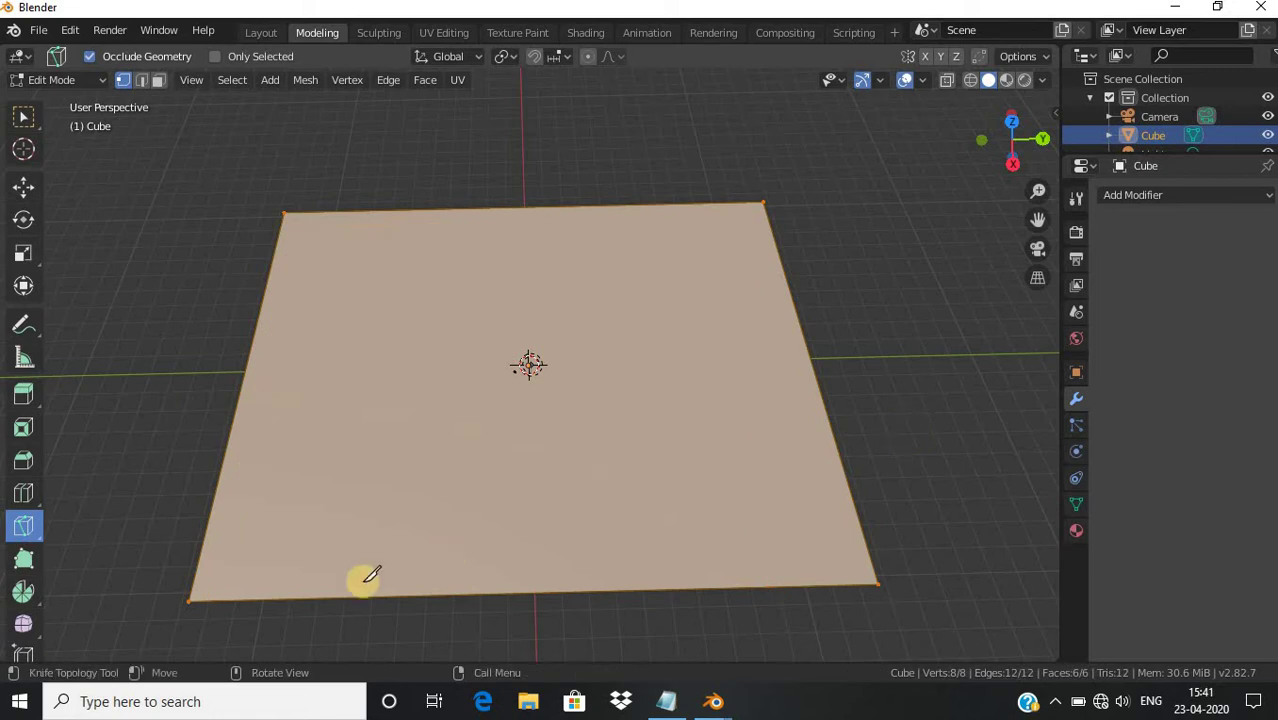
left_click(205, 600)
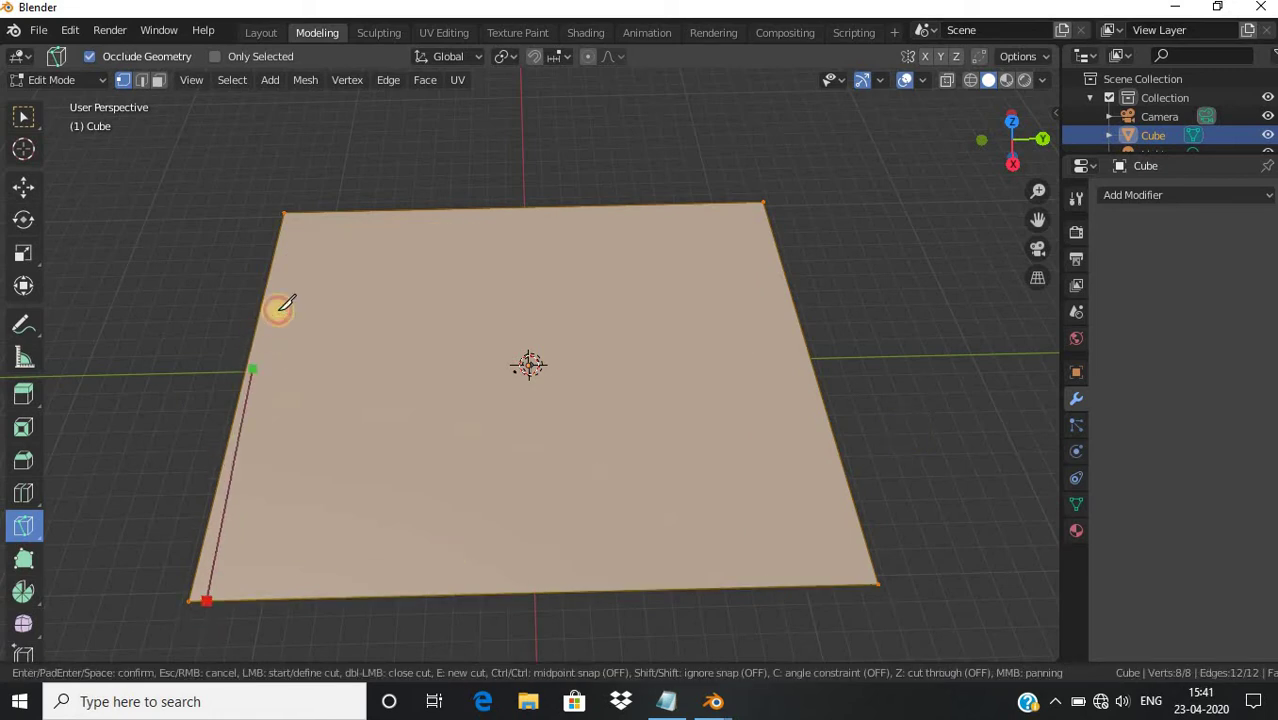
left_click(303, 236)
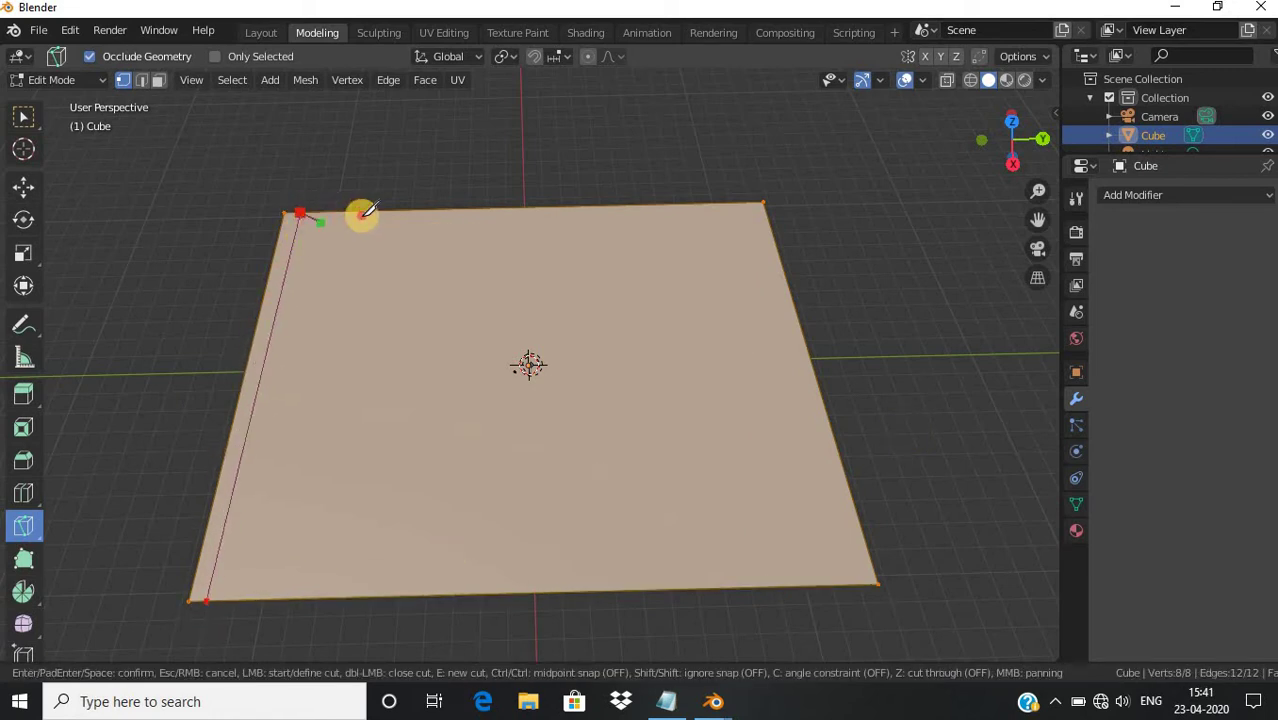
key("Return")
left_click(294, 237)
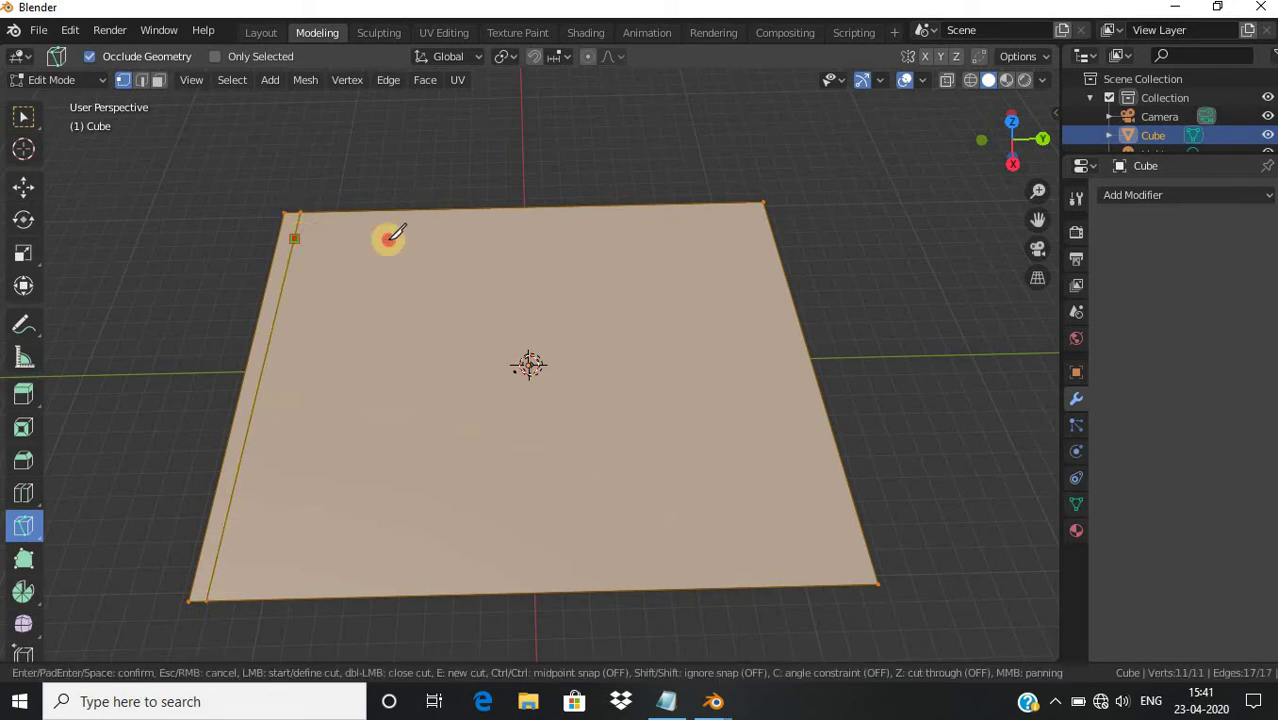
left_click(768, 223)
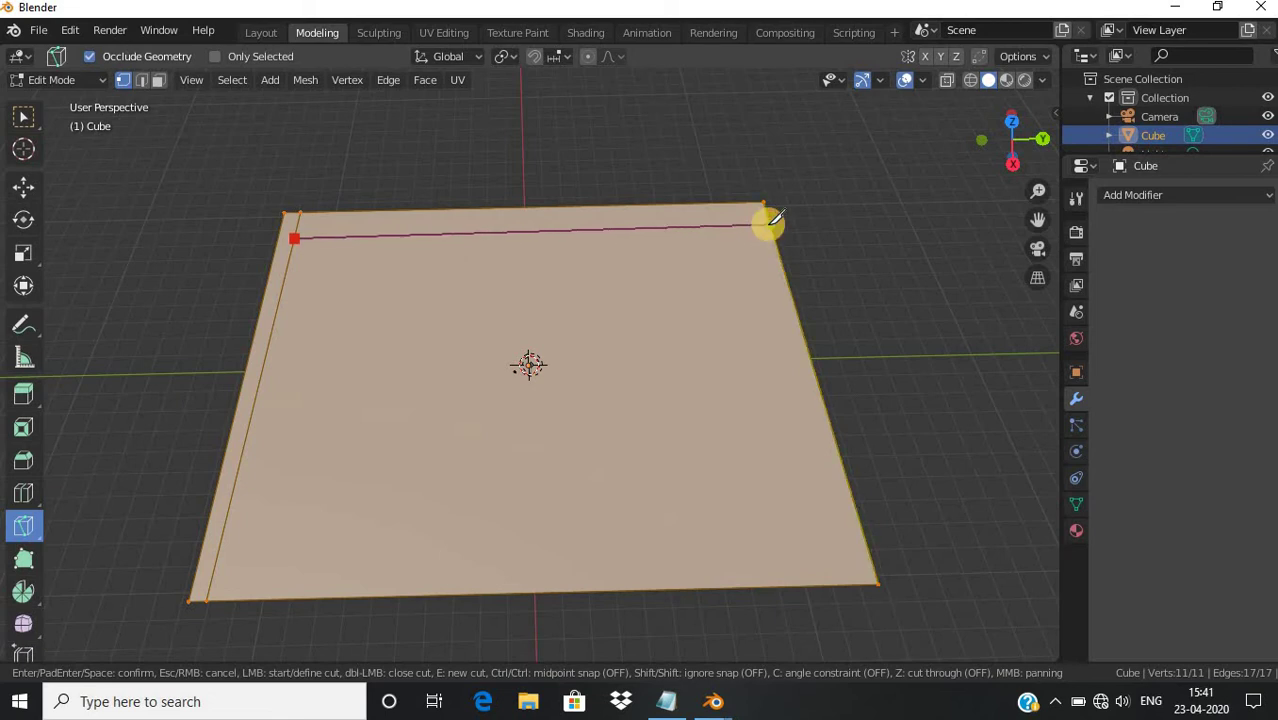
key("Return")
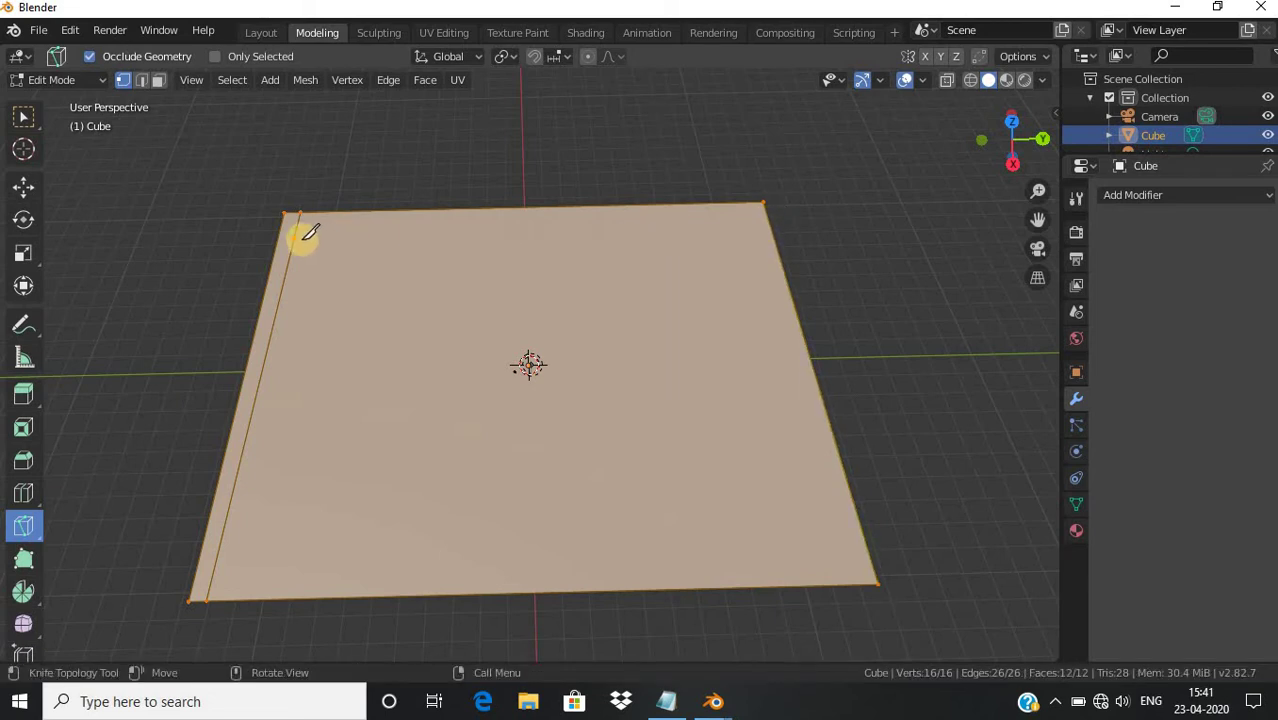
Add a knife cut parallel to the back edge of the slab
scroll(776, 275, "up", 2)
scroll(776, 275, "up", 2)
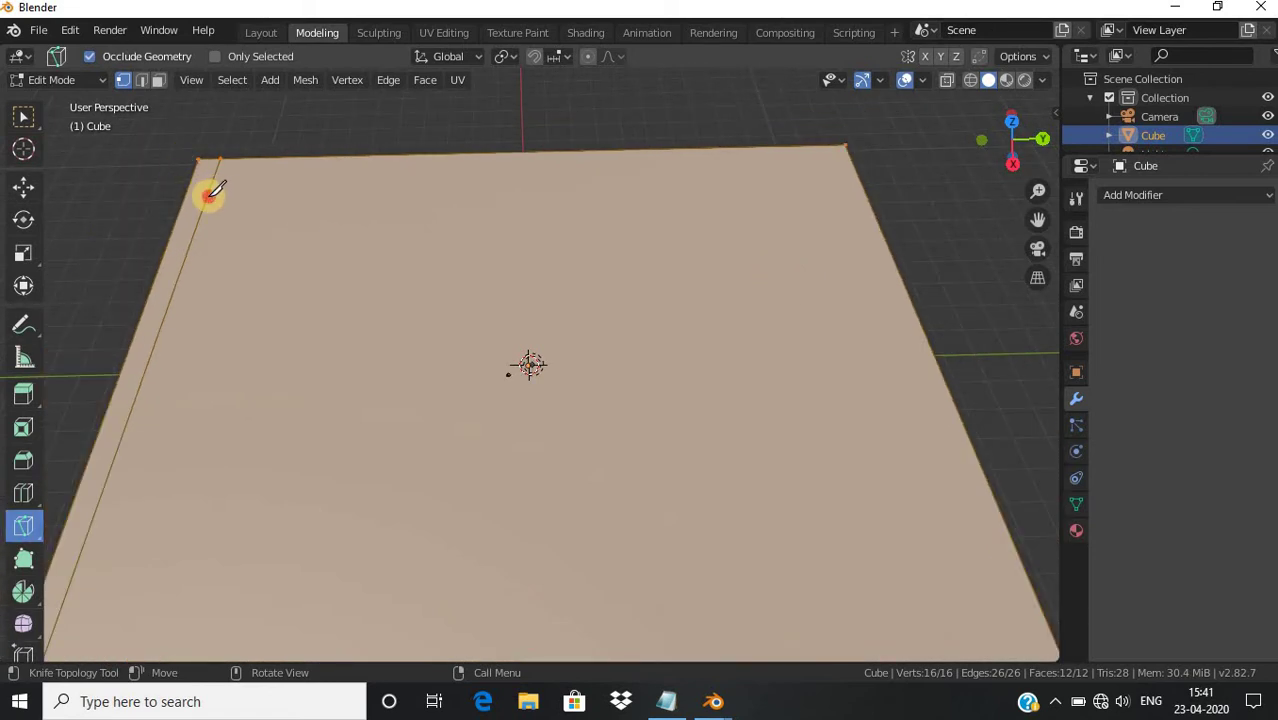
left_click(207, 196)
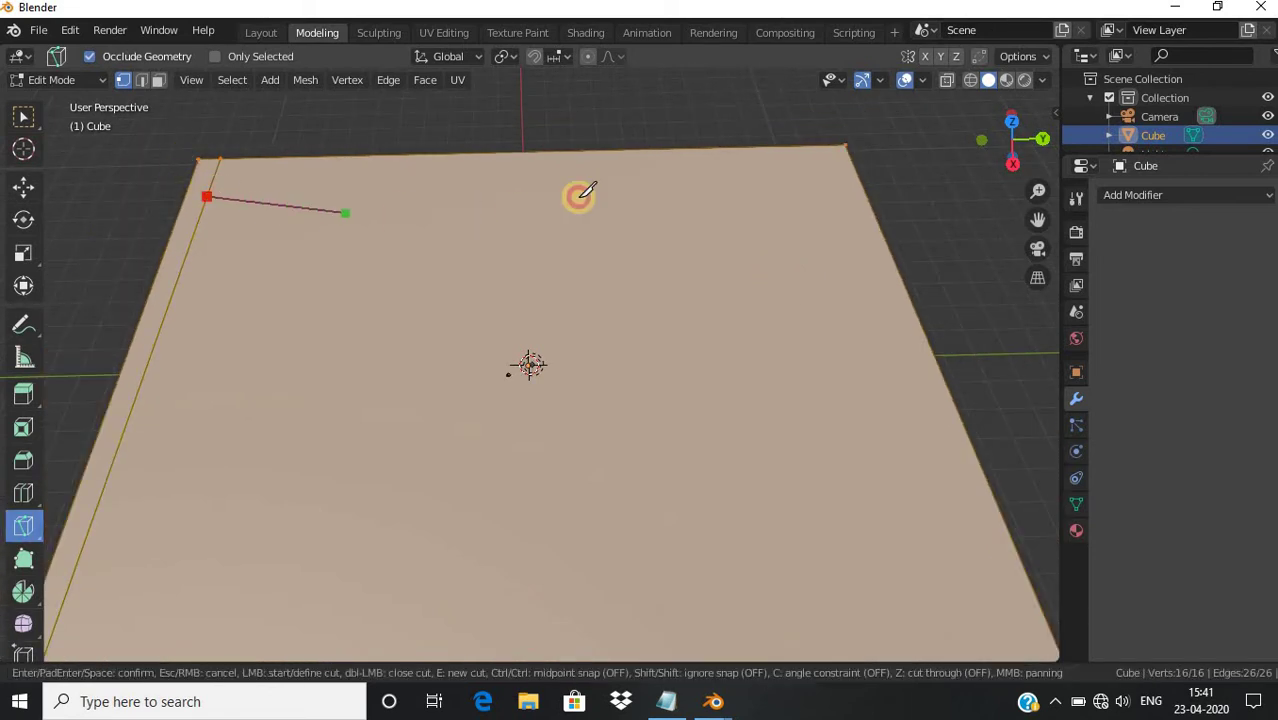
left_click(863, 176)
key("Return")
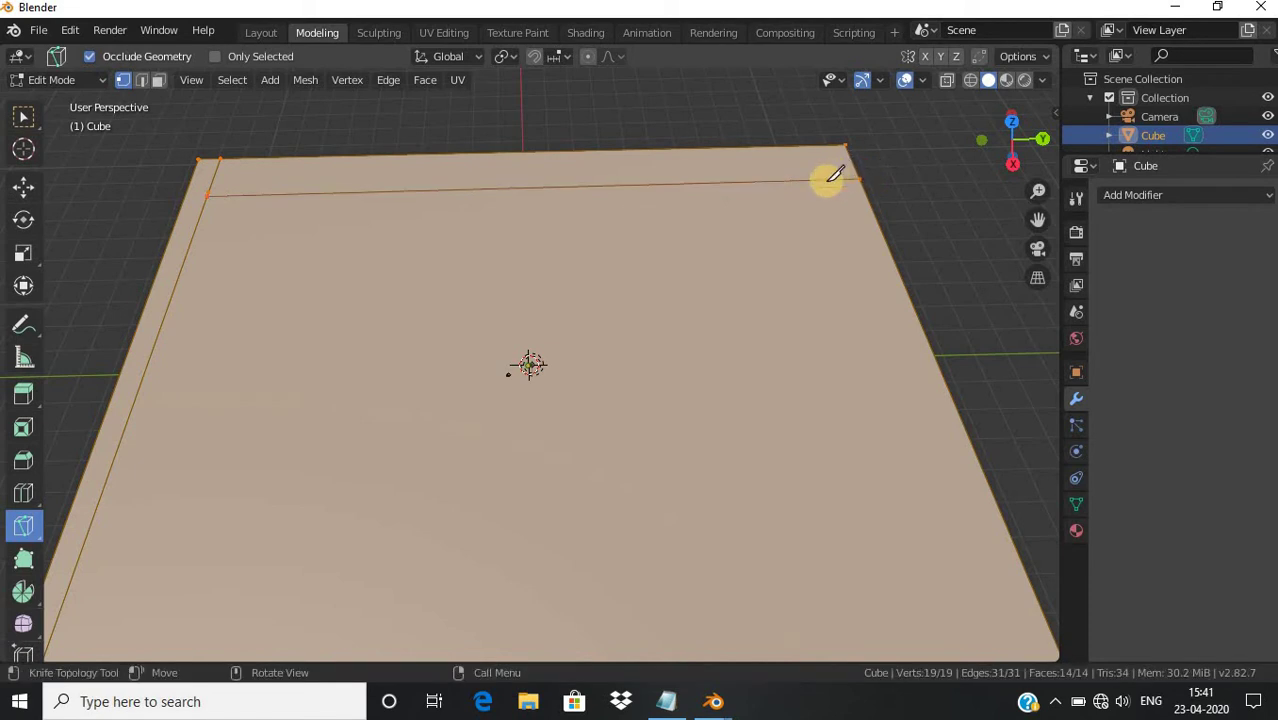
scroll(835, 176, "down", 1)
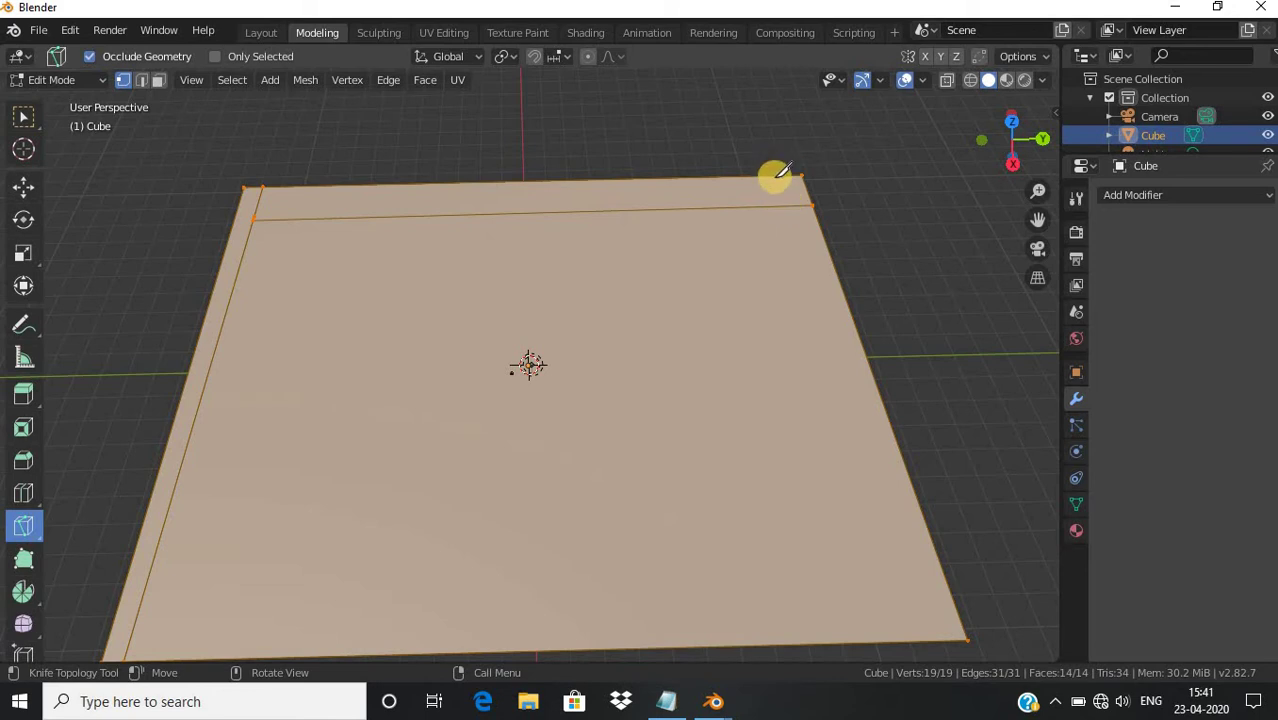
Knife-cut a strip down the right side to the front edge, plus a short back-left corner cut
left_click_drag(778, 176, 873, 566)
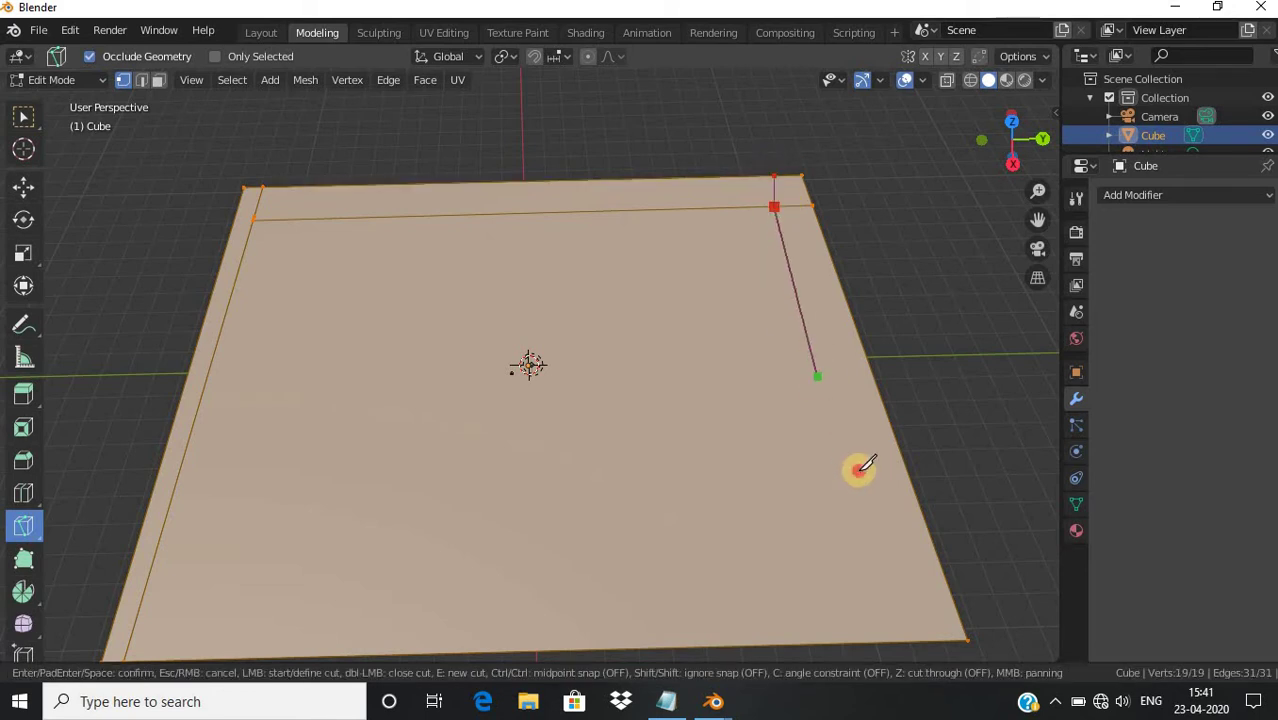
key("Escape")
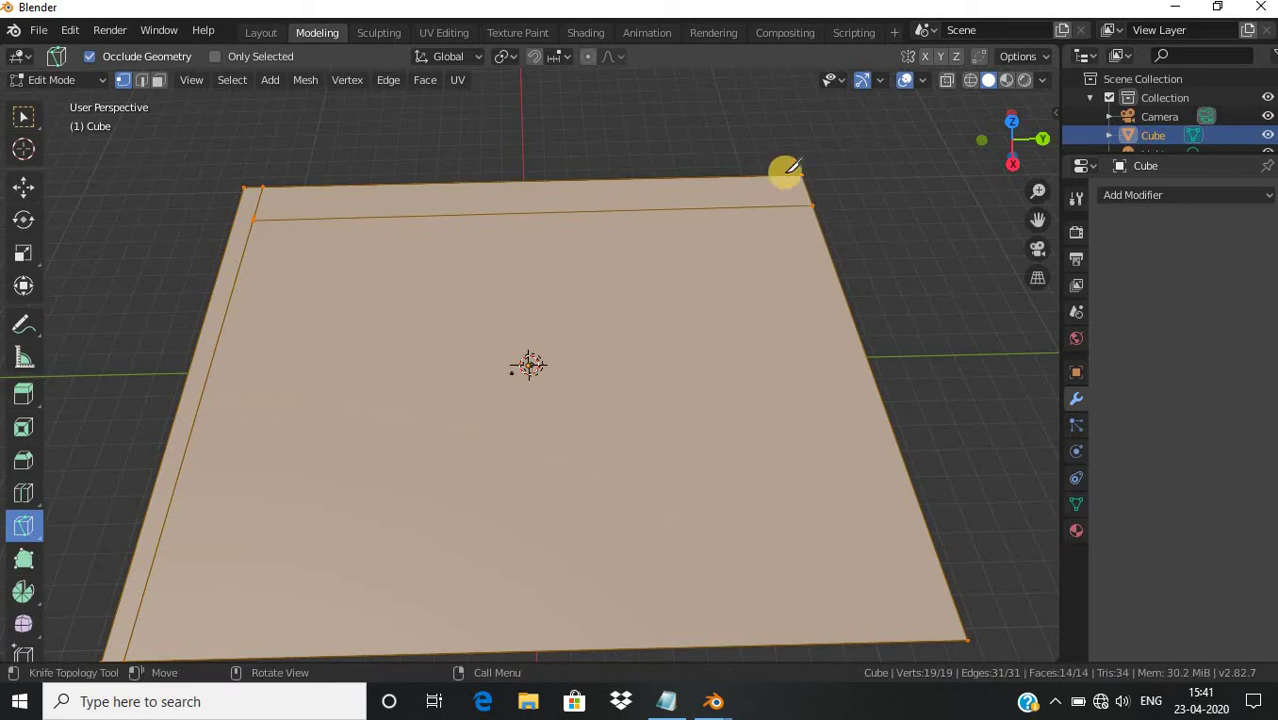
left_click_drag(786, 175, 913, 617)
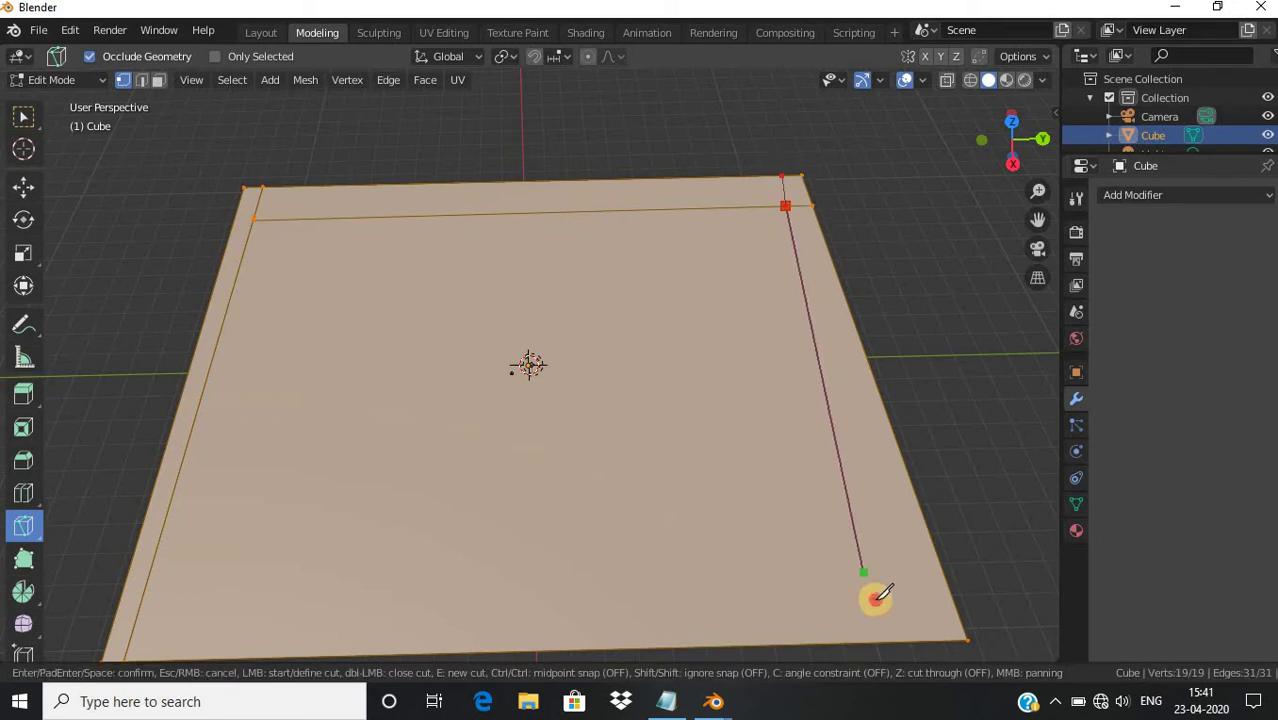
left_click(924, 638)
key("Return")
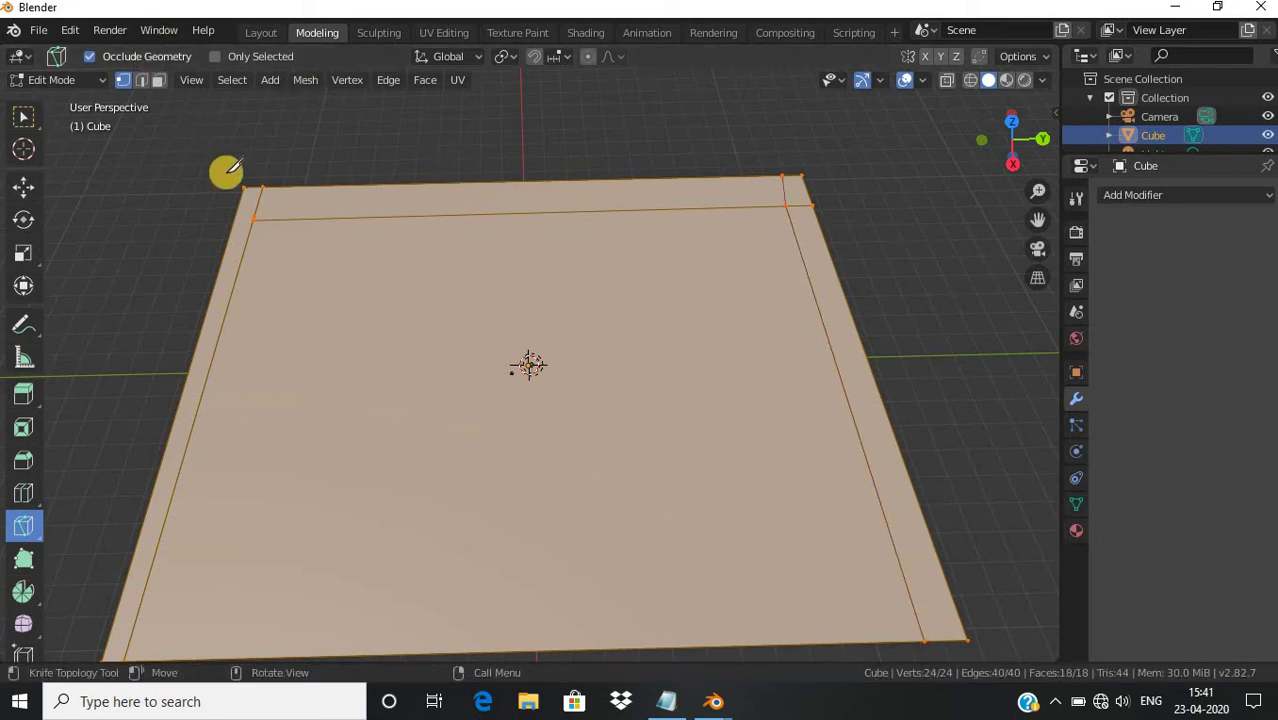
left_click(251, 217)
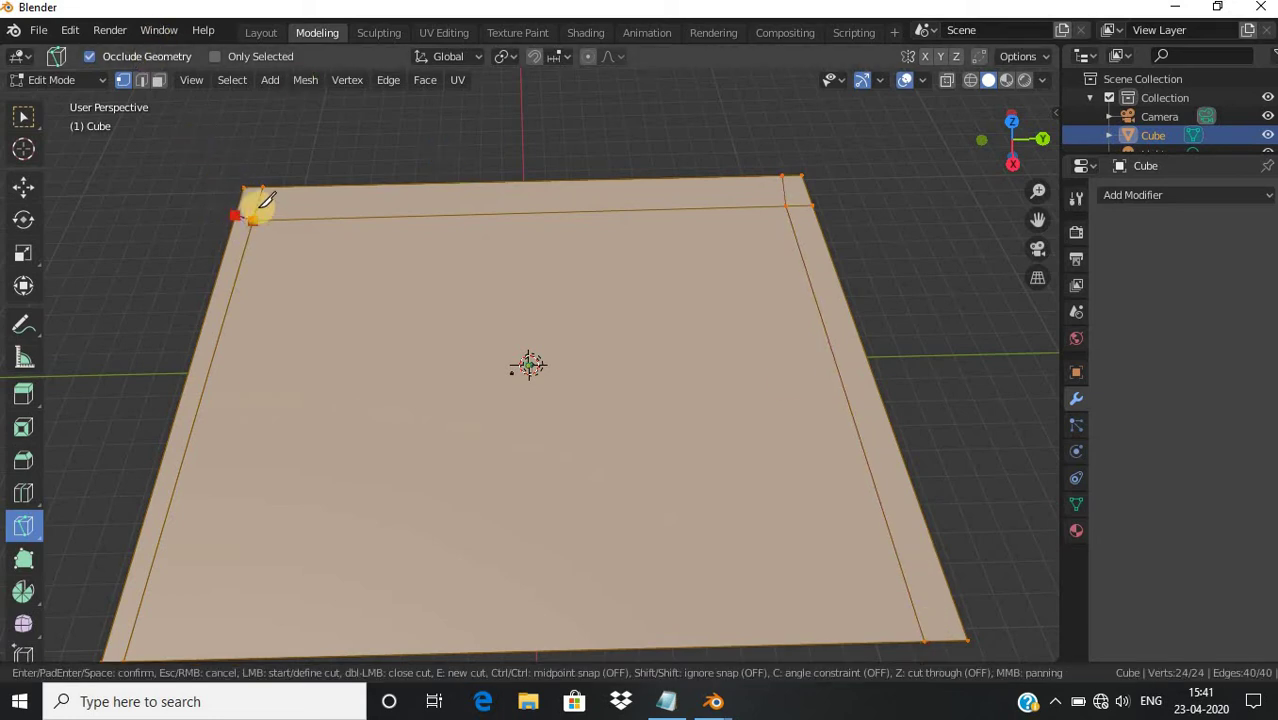
key("Return")
scroll(461, 262, "down", 2)
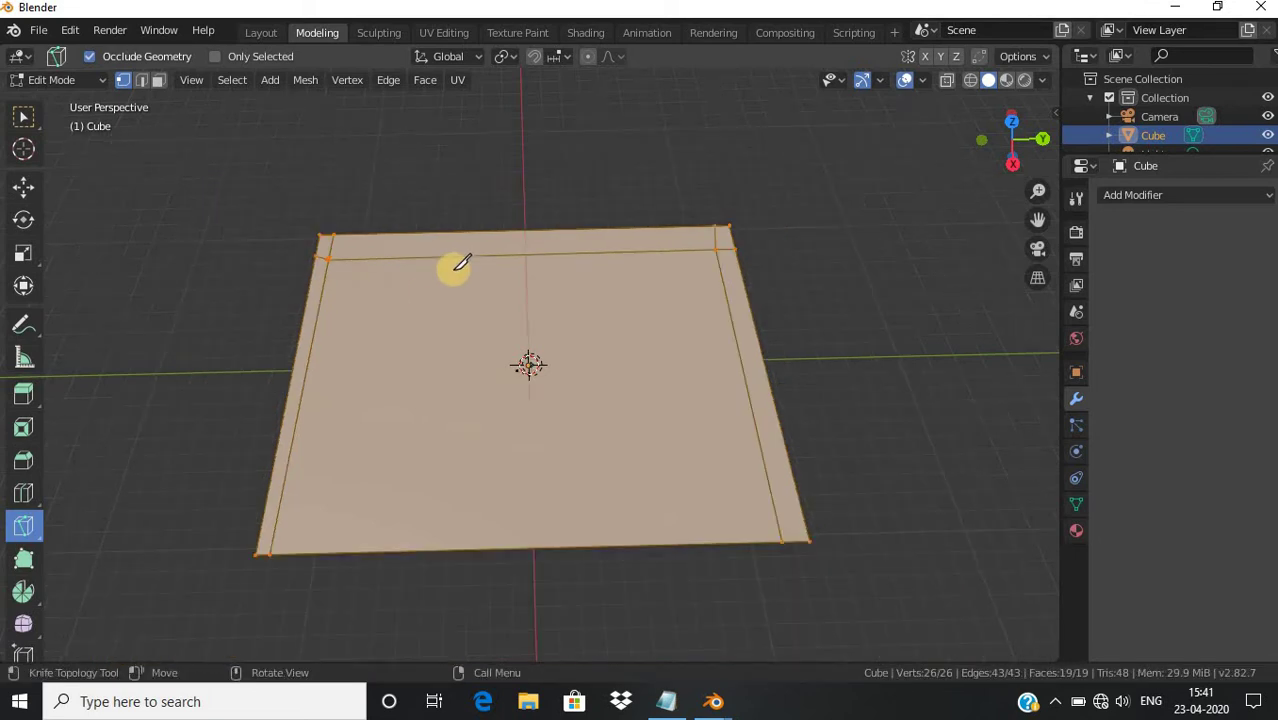
Extrude the back strip face upward into a tall back wall using Extrude Region in face select
left_click(24, 394)
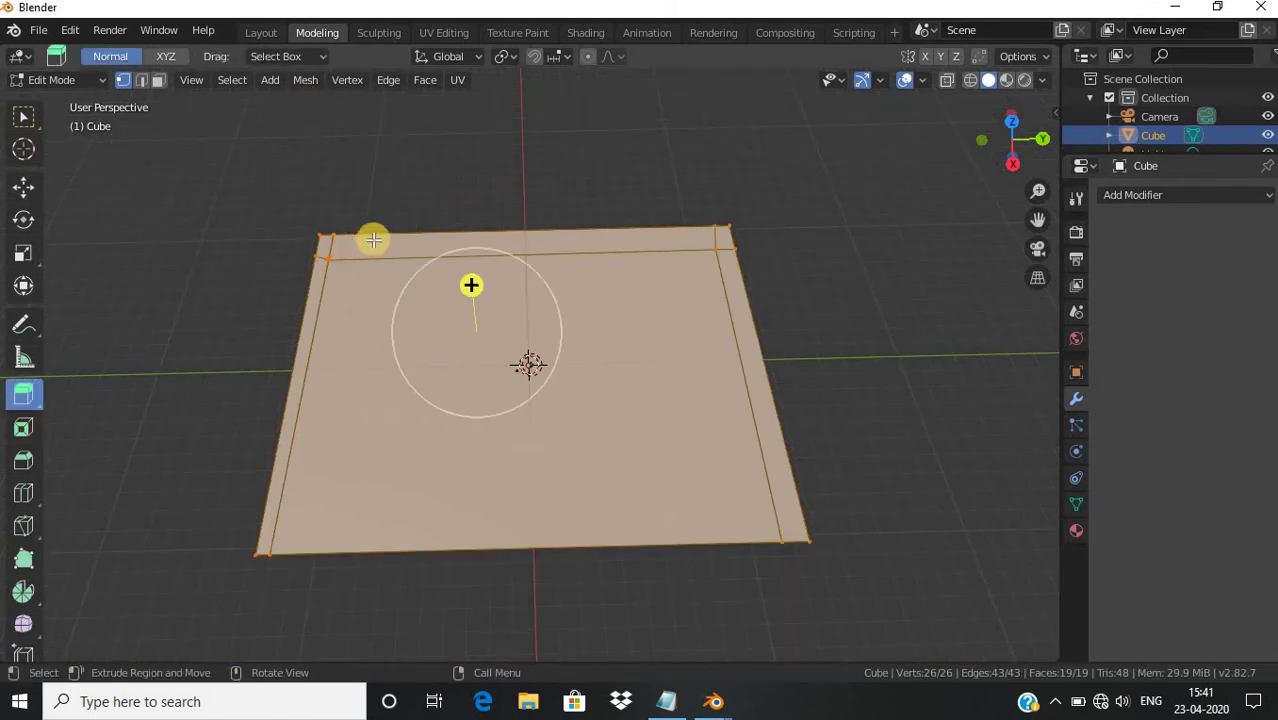
left_click(415, 247)
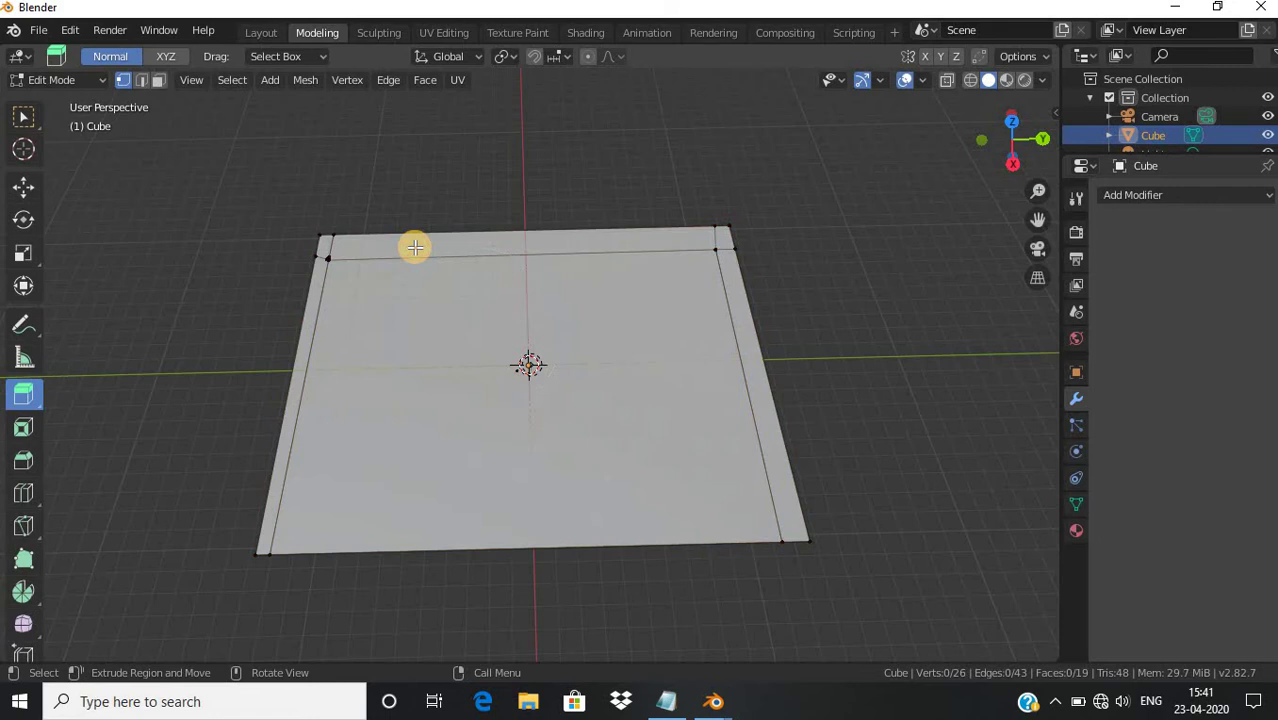
left_click(158, 82)
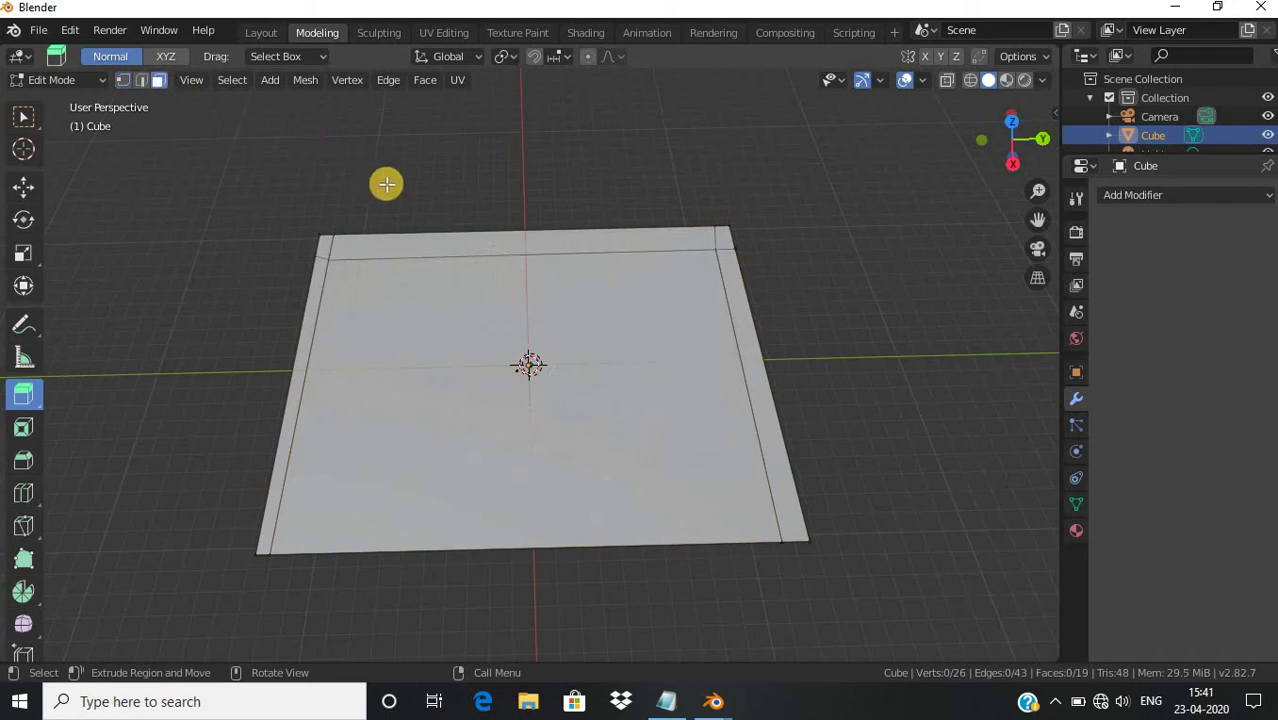
left_click(434, 241)
left_click_drag(448, 191, 283, 514)
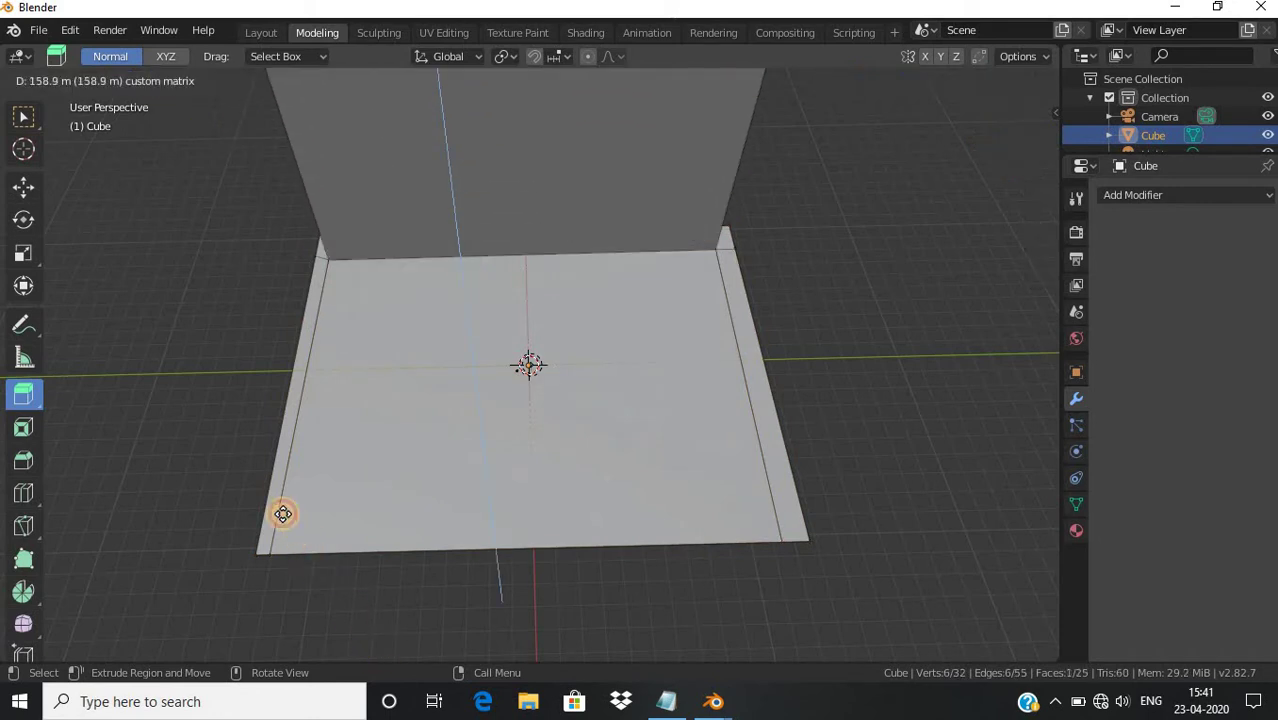
scroll(448, 427, "down", 3)
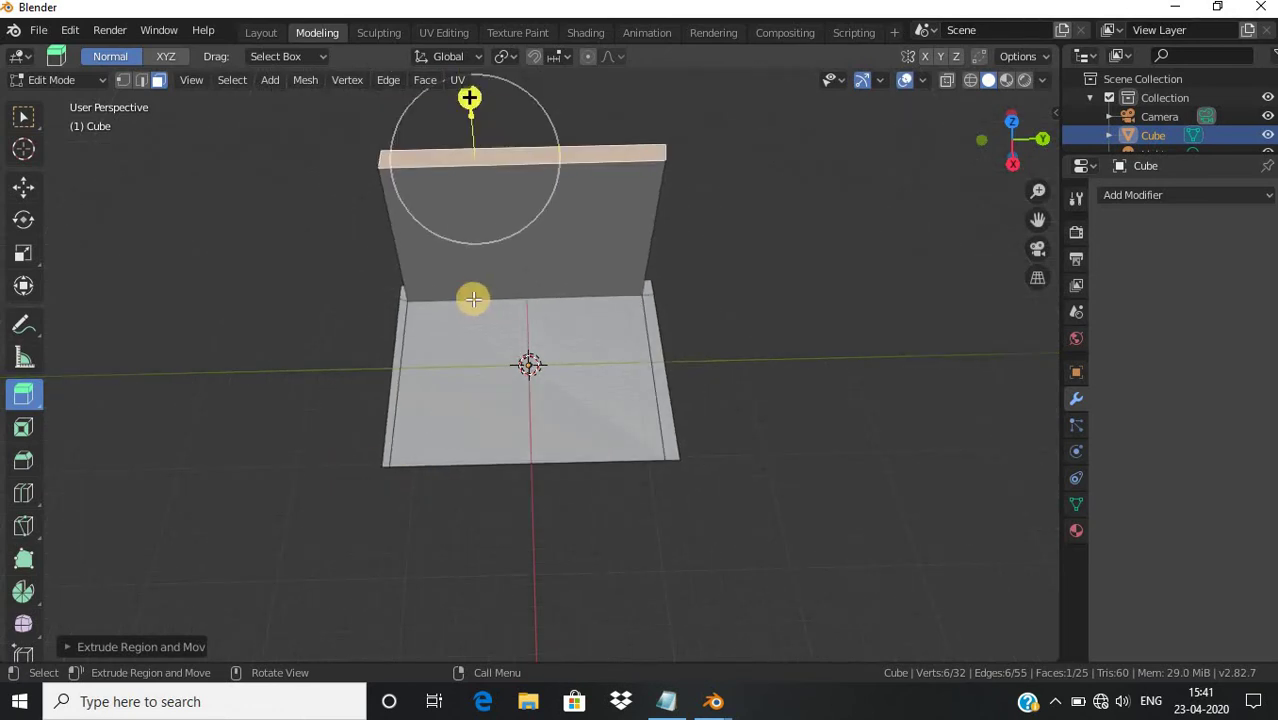
Extrude the left strip and the front strip upward into side and front walls
left_click(396, 367)
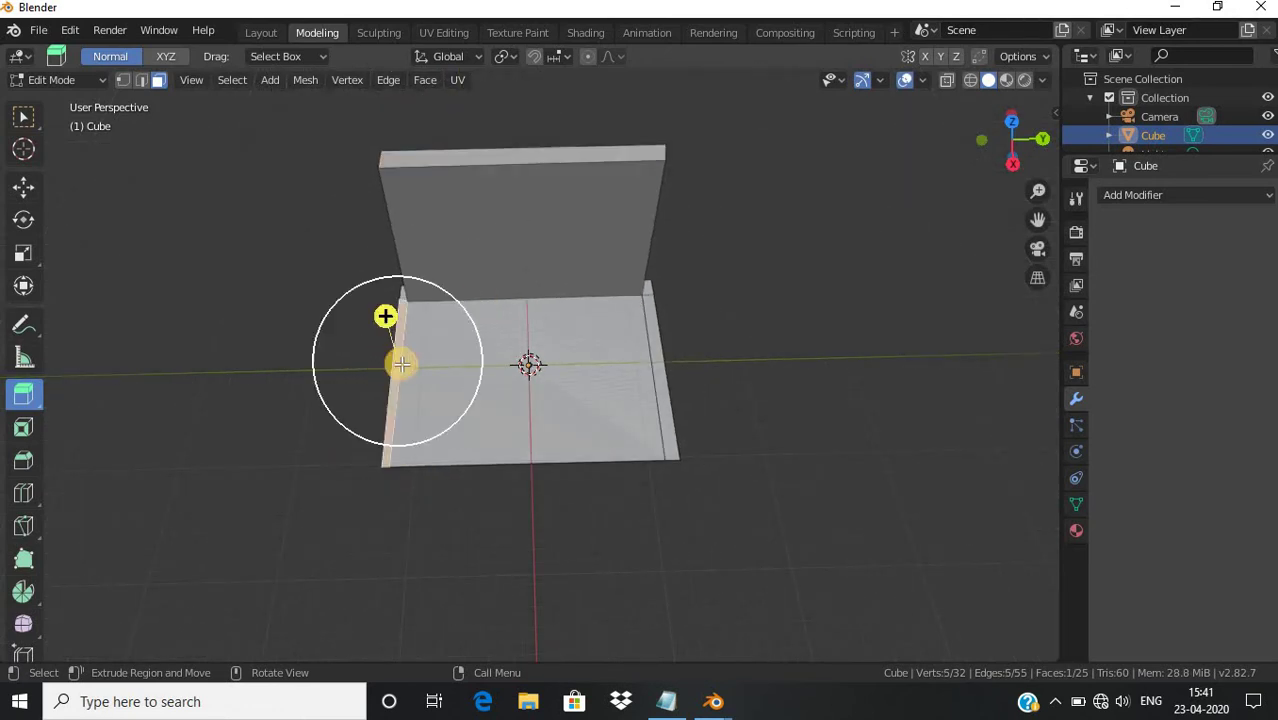
mouse_move(385, 316)
left_mouse_down()
mouse_move(343, 259)
mouse_move(349, 180)
left_mouse_up()
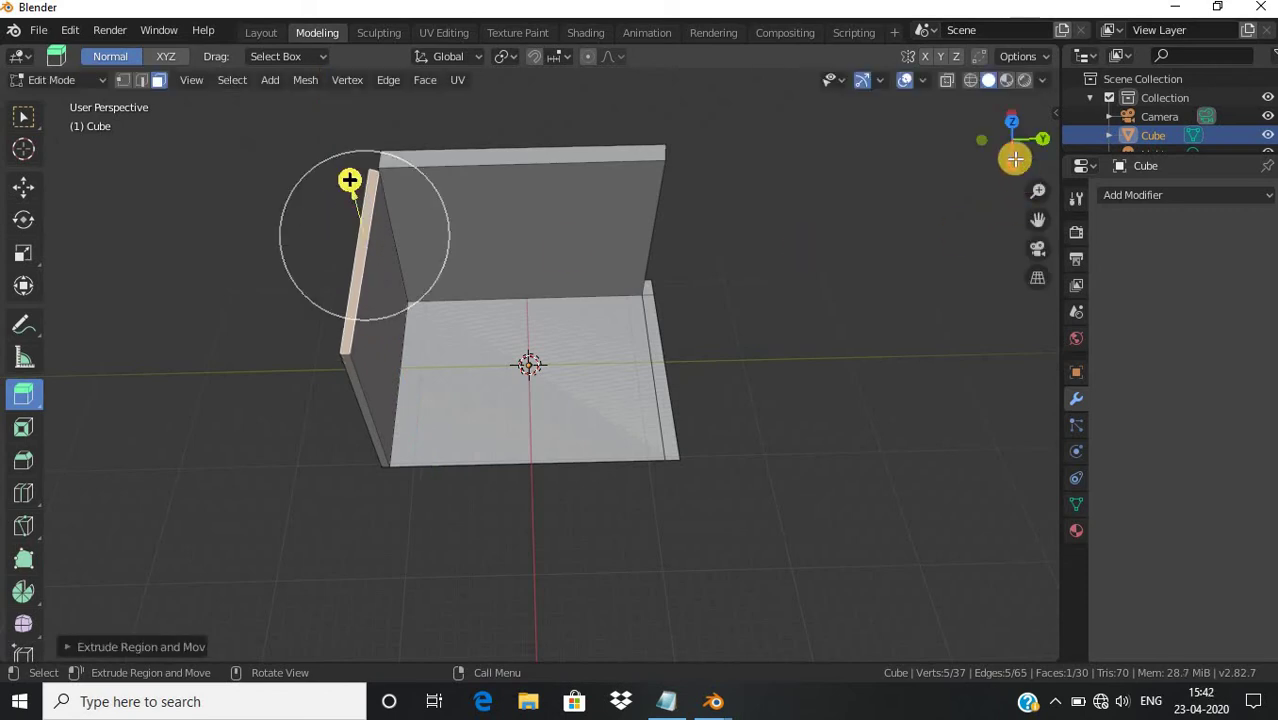
left_click_drag(1015, 158, 734, 516)
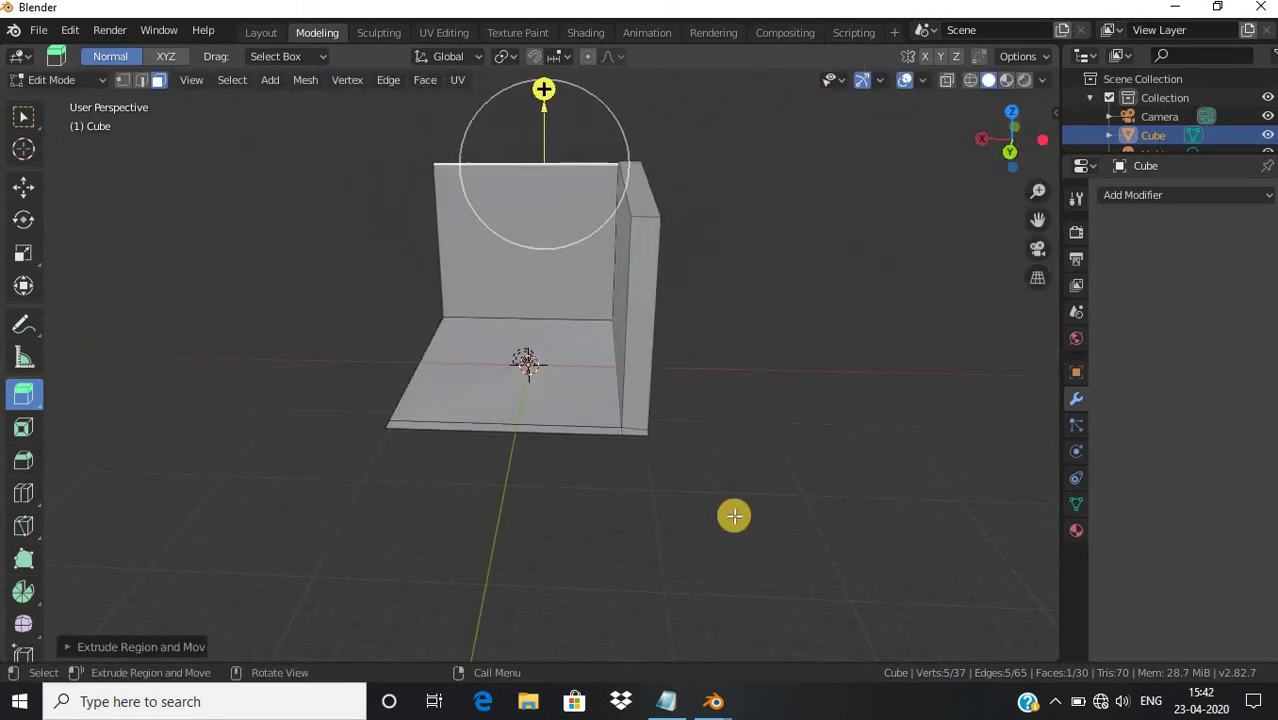
left_click(581, 424)
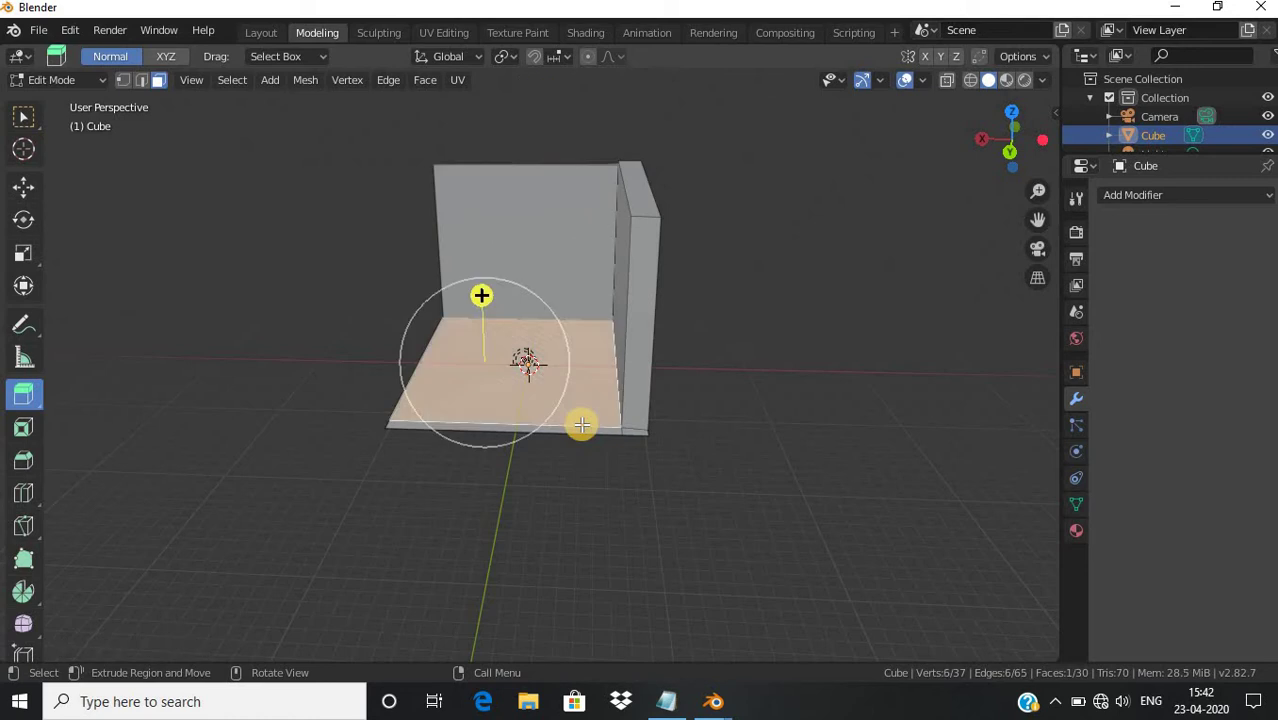
left_click(581, 428)
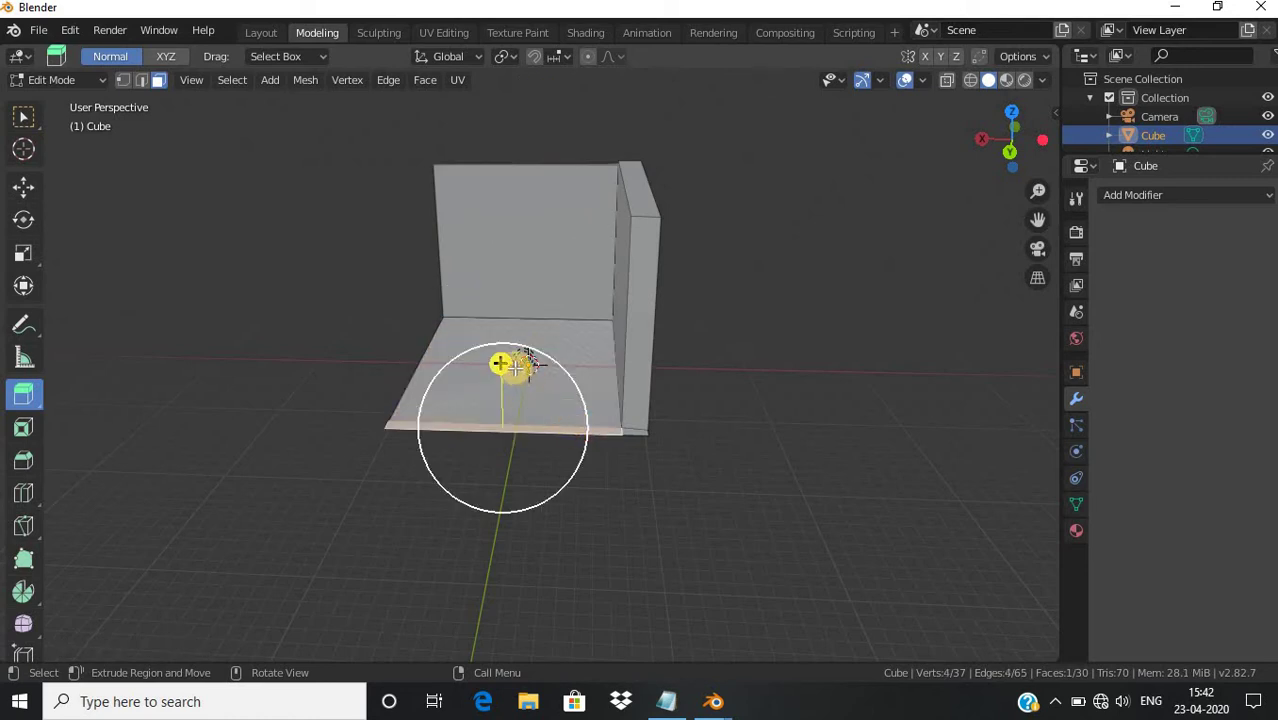
left_click_drag(500, 363, 502, 146)
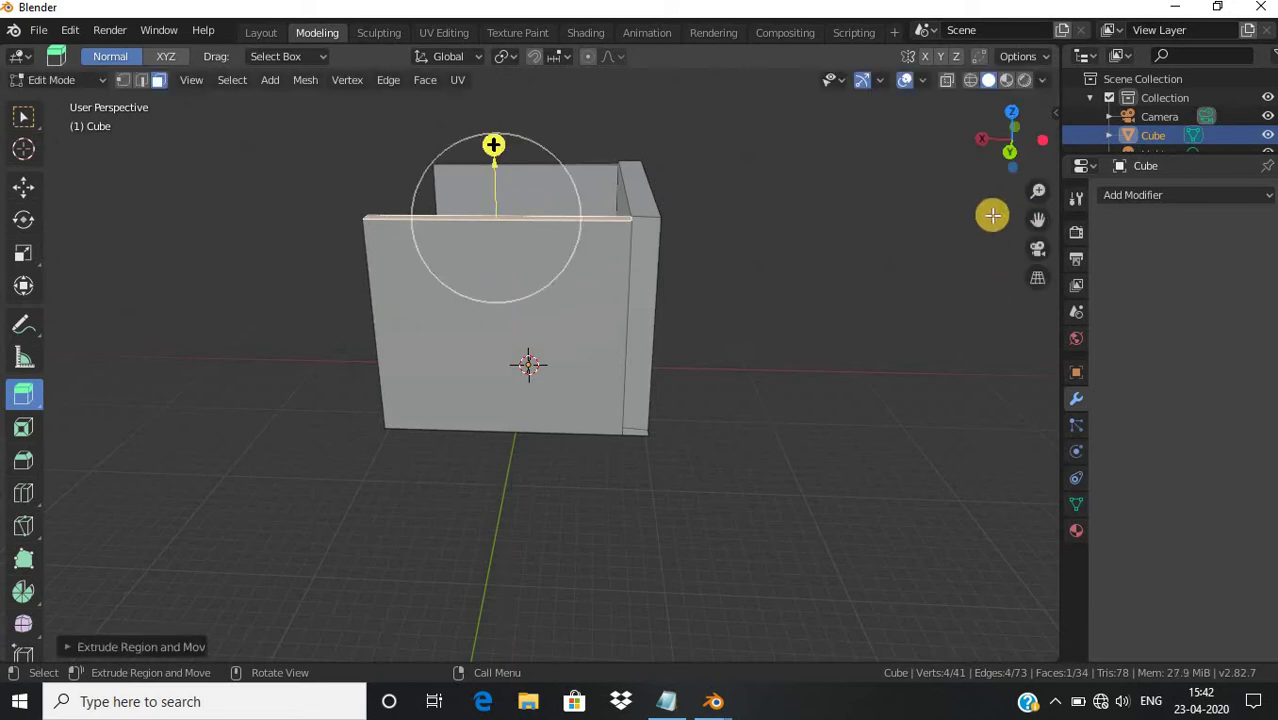
mouse_move(1006, 143)
left_mouse_down()
mouse_move(181, 149)
mouse_move(796, 249)
mouse_move(701, 237)
mouse_move(570, 166)
mouse_move(285, 191)
mouse_move(417, 345)
mouse_move(839, 359)
mouse_move(826, 264)
left_mouse_up()
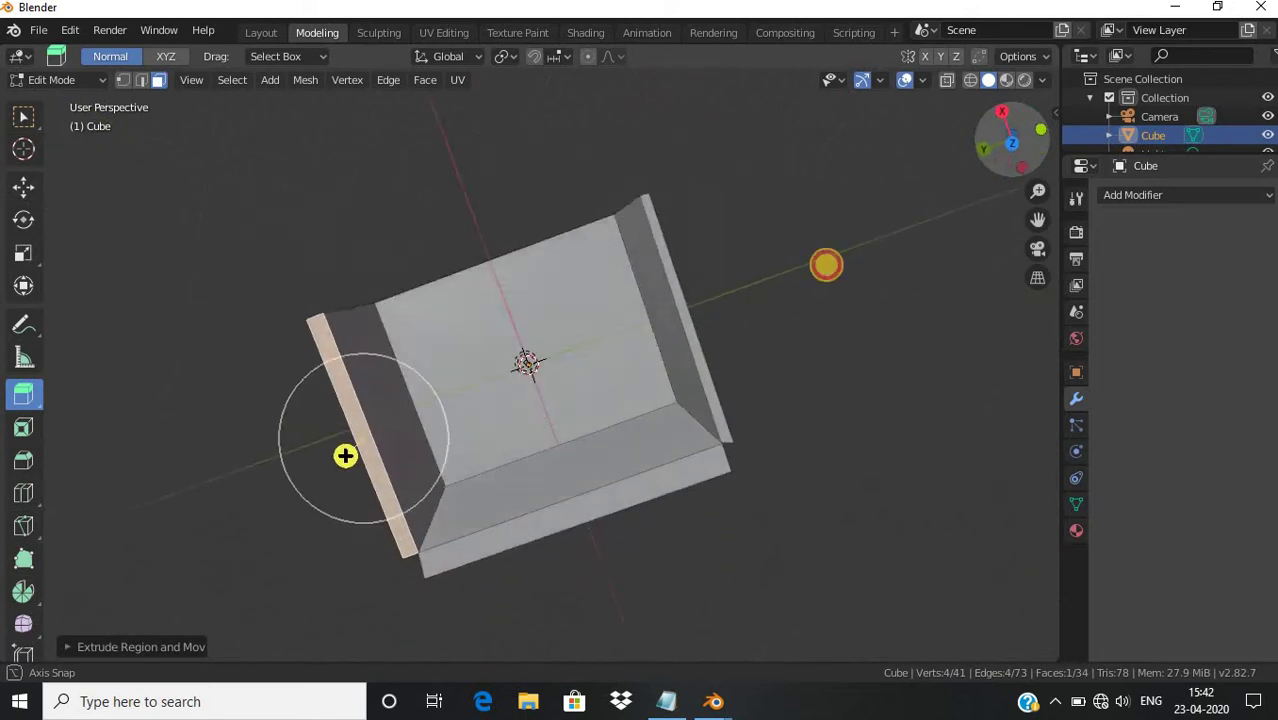
Extrude the wall corner piece and a wall end face upward into posts
middle_click_drag(826, 264, 602, 485)
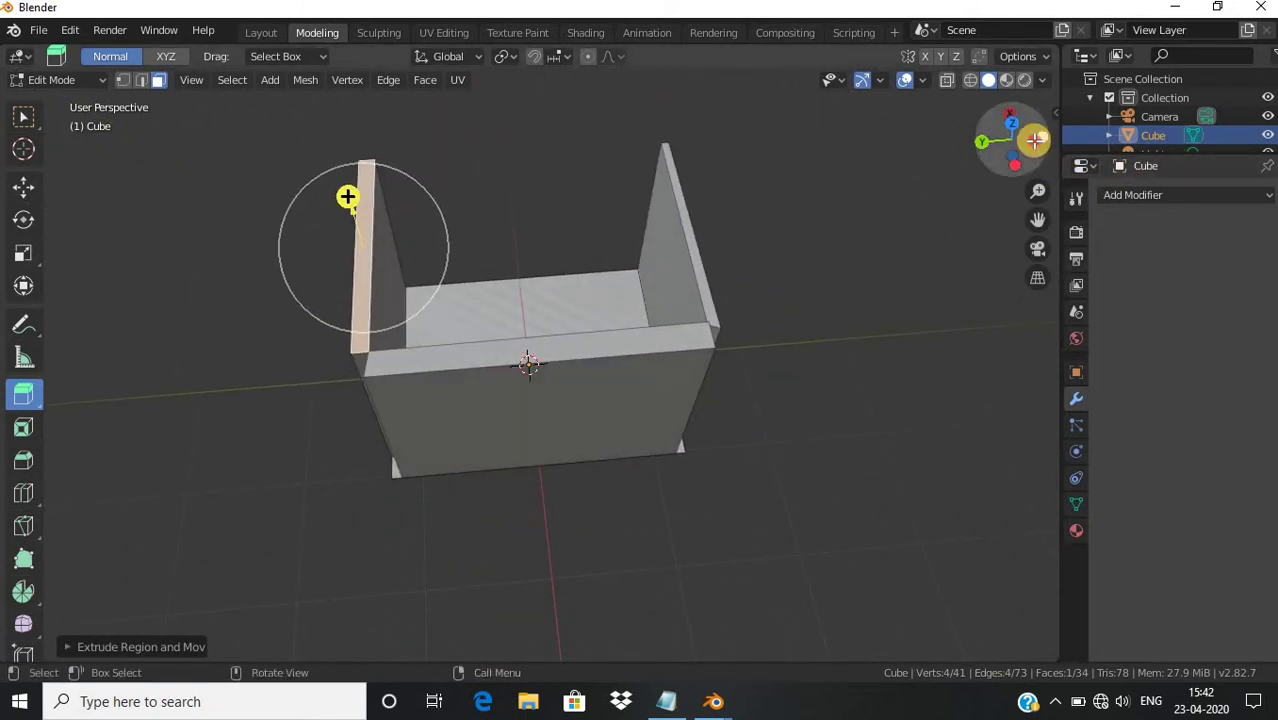
middle_click_drag(354, 171, 471, 80)
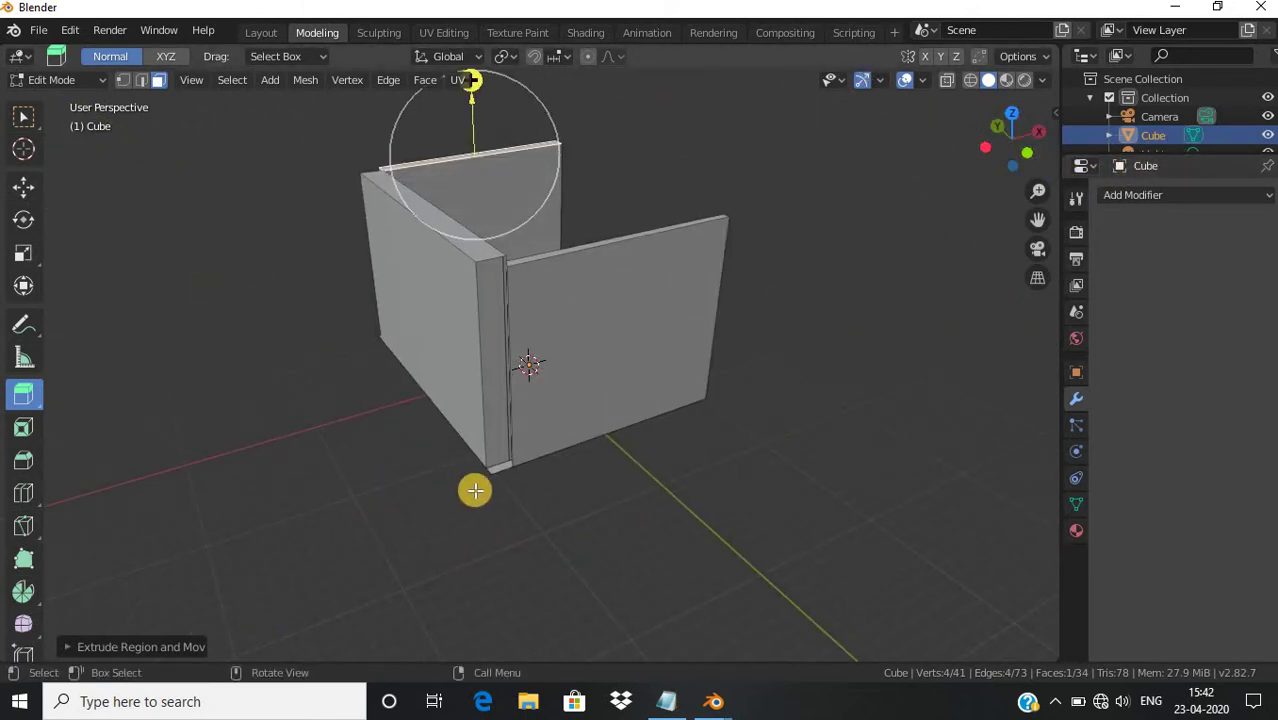
left_click(498, 468)
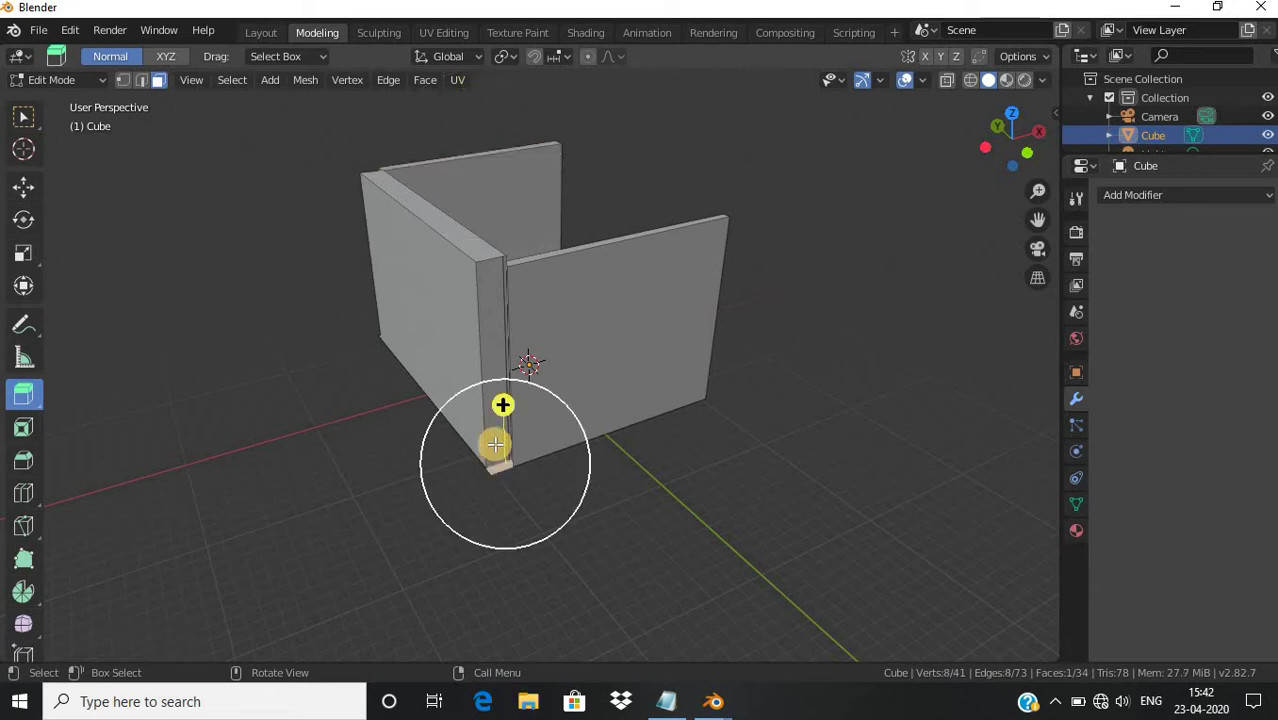
left_click_drag(594, 650, 573, 178)
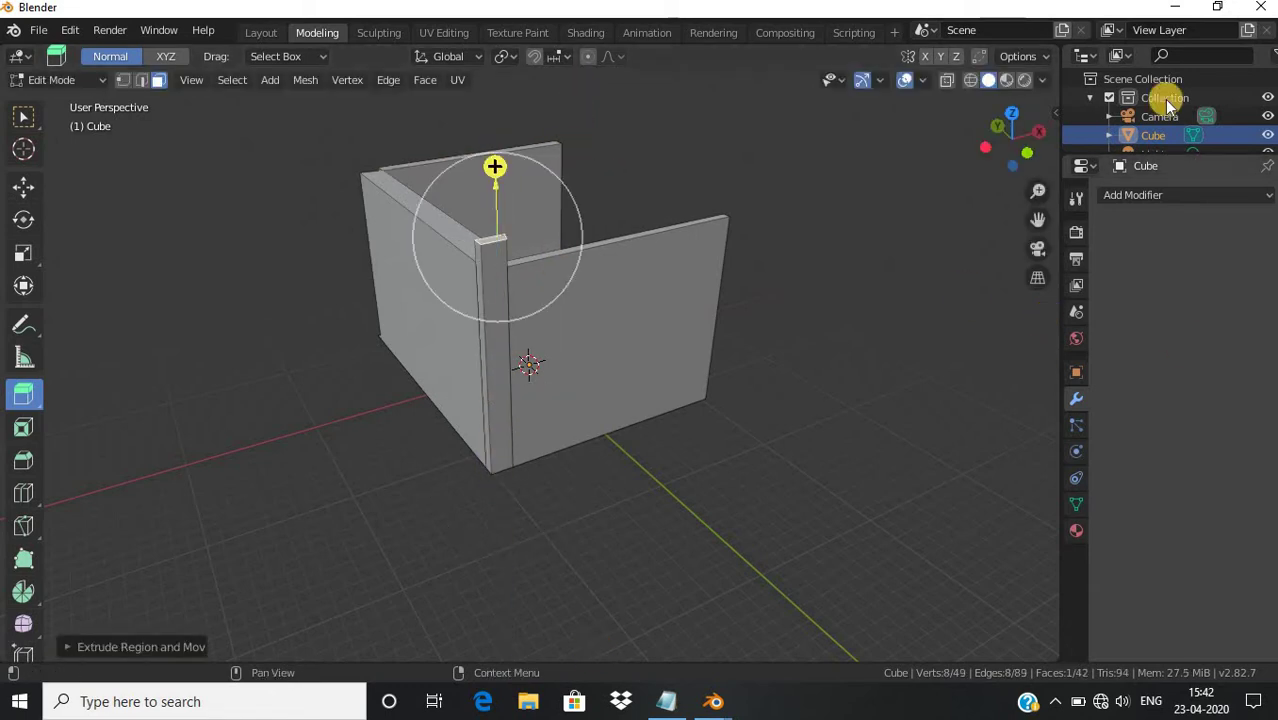
mouse_move(990, 123)
left_mouse_down()
mouse_move(196, 152)
mouse_move(654, 410)
left_mouse_up()
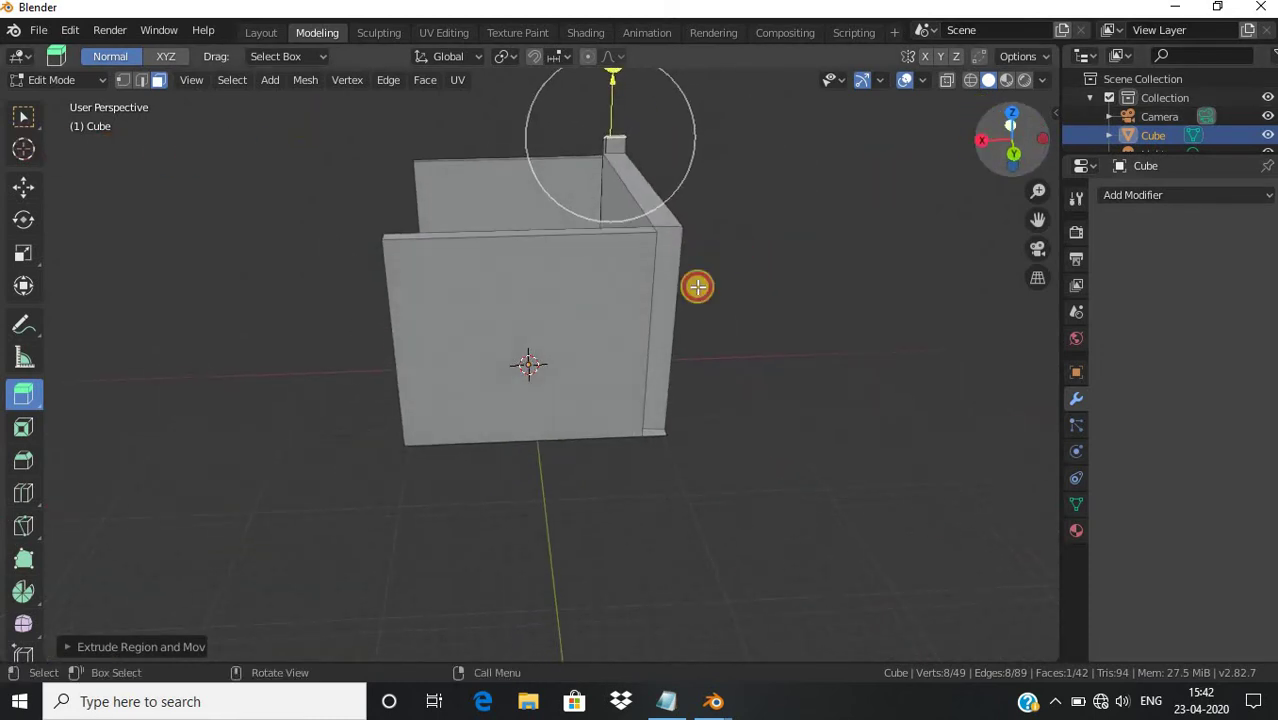
left_click(668, 396)
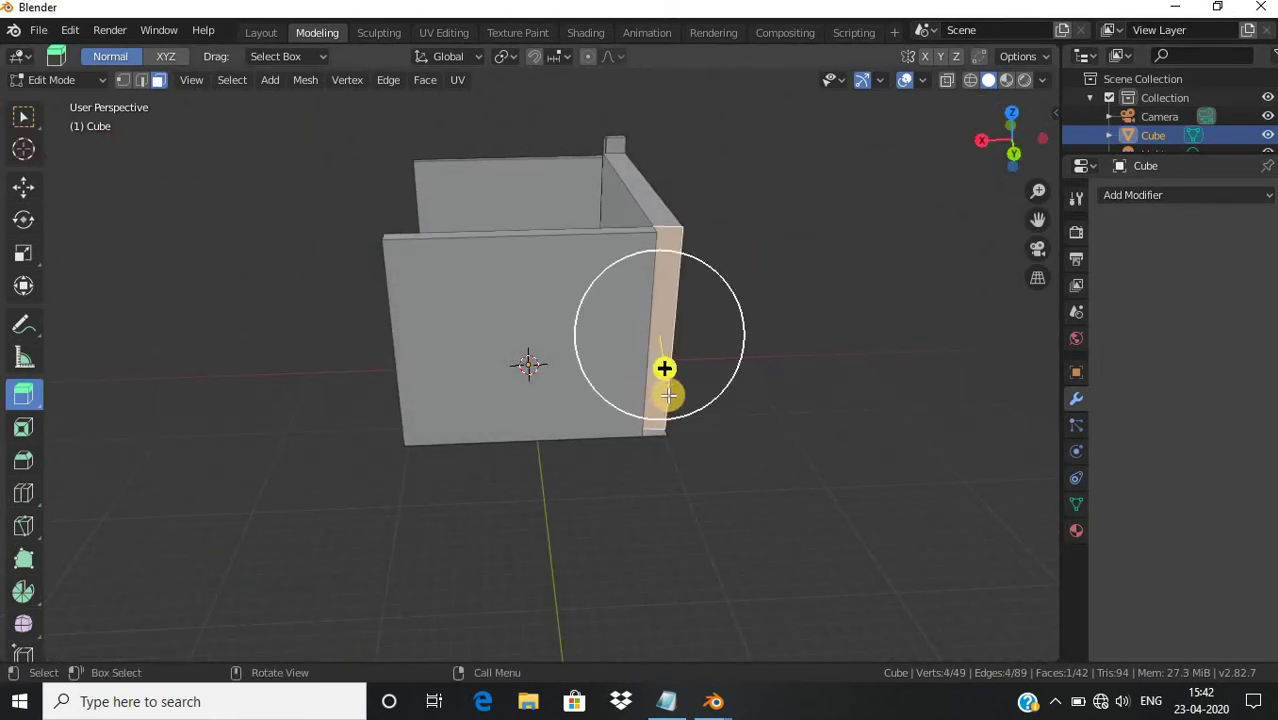
left_click(651, 436)
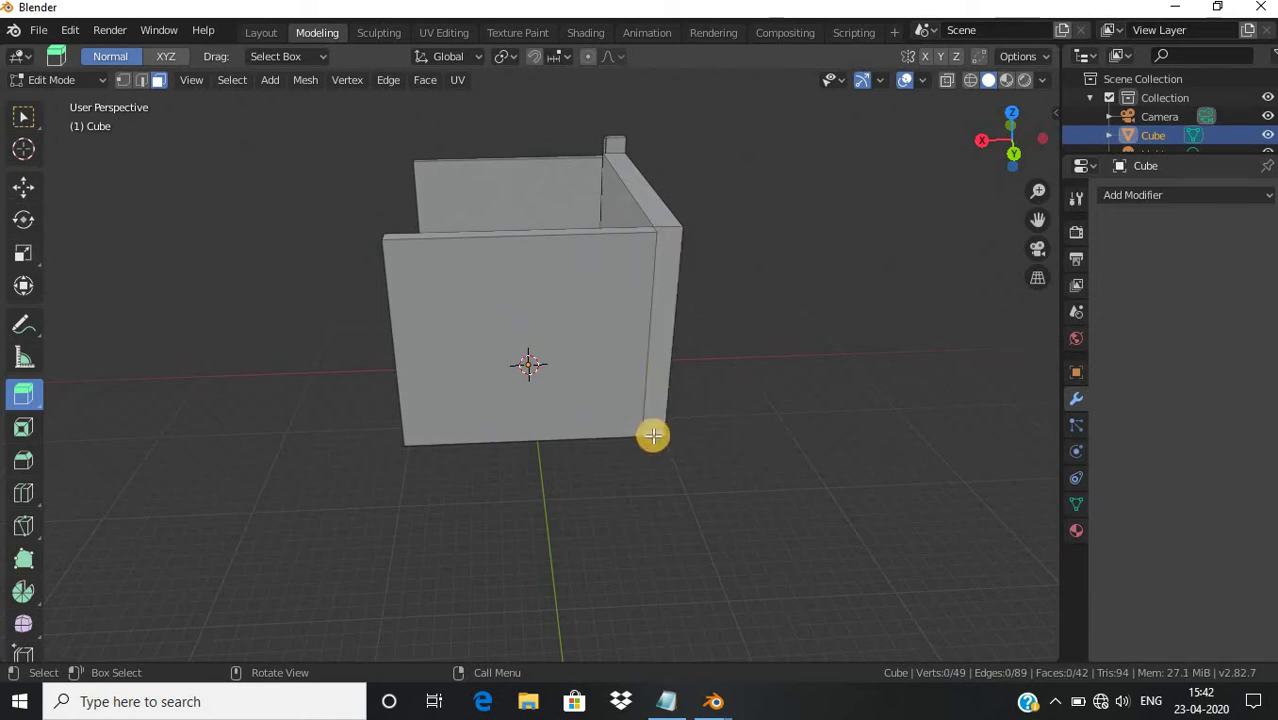
left_click(657, 424)
mouse_move(661, 373)
left_mouse_down()
mouse_move(690, 145)
mouse_move(842, 154)
left_mouse_up()
Raise the top edges of the left and right walls upward by extrusion
mouse_move(94, 128)
middle_mouse_down()
mouse_move(150, 97)
mouse_move(177, 100)
mouse_move(185, 151)
mouse_move(91, 191)
mouse_move(933, 216)
mouse_move(748, 128)
mouse_move(559, 74)
mouse_move(474, 123)
mouse_move(688, 217)
mouse_move(842, 249)
mouse_move(211, 200)
mouse_move(369, 179)
mouse_move(157, 157)
mouse_move(340, 120)
middle_mouse_up()
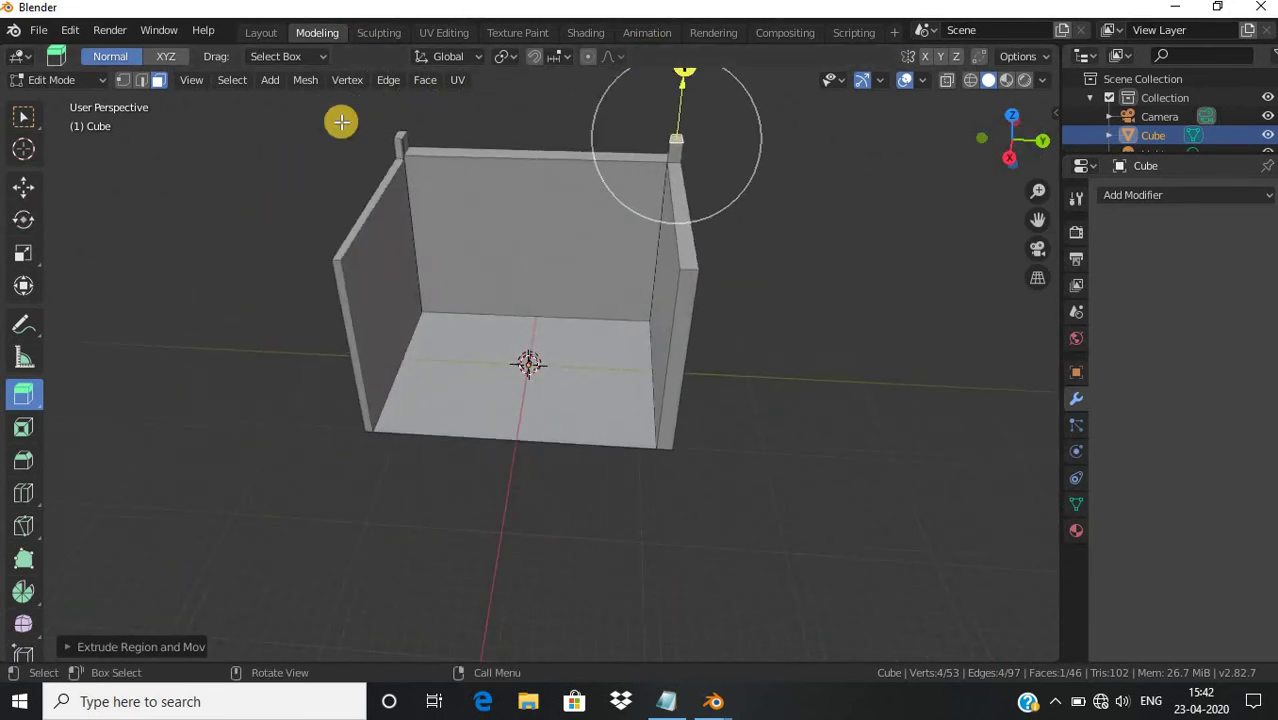
left_click(368, 203)
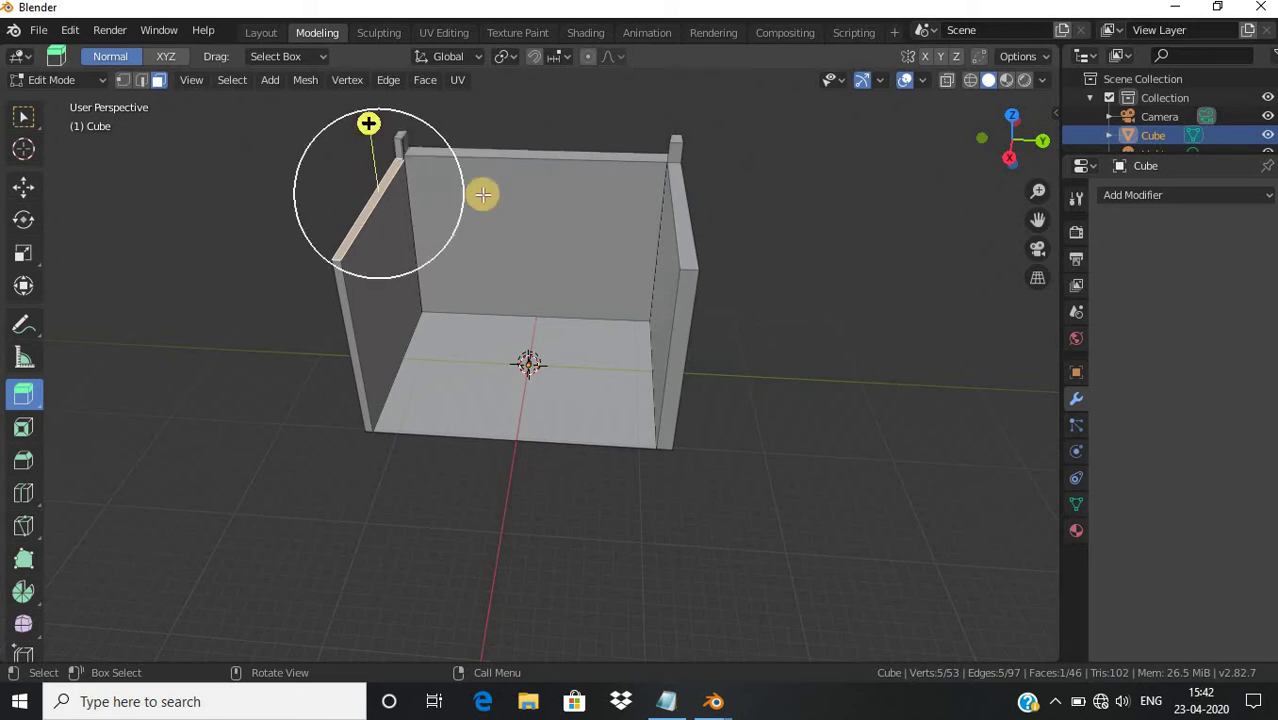
mouse_move(363, 110)
left_mouse_down()
mouse_move(361, 99)
mouse_move(600, 160)
left_mouse_up()
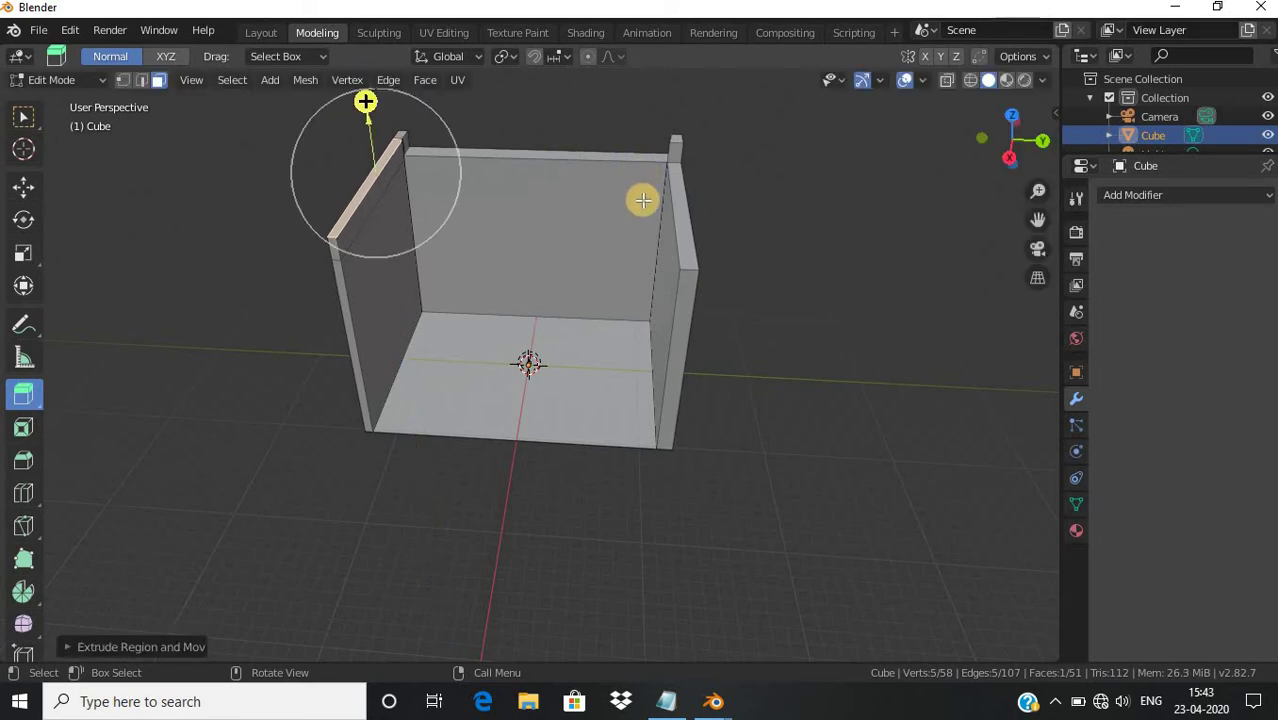
left_click(682, 217)
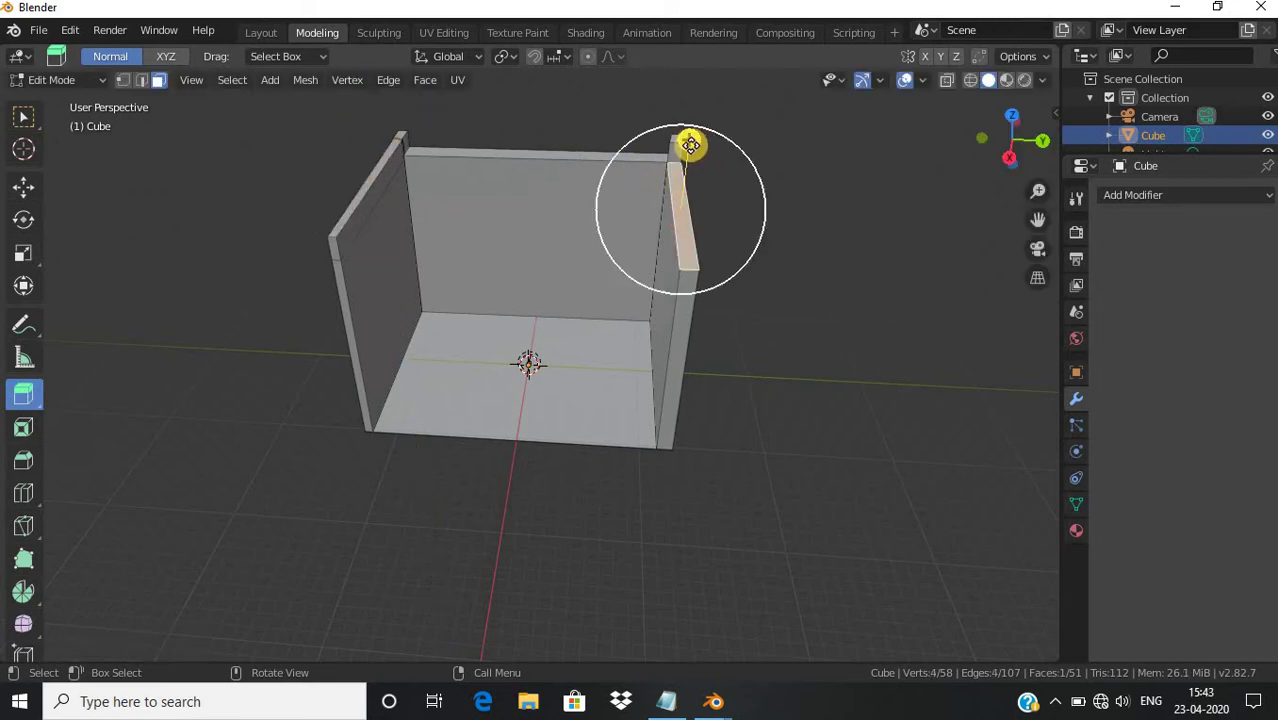
left_click_drag(690, 145, 690, 119)
left_click(365, 207)
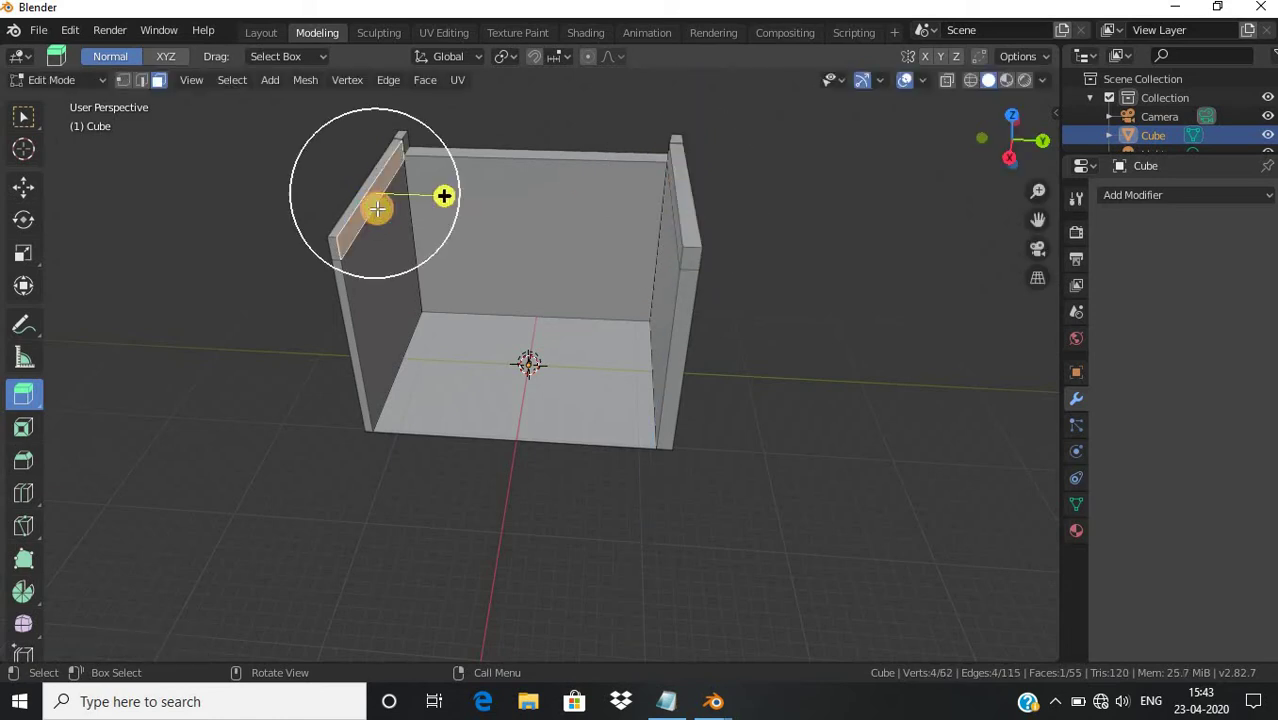
Extrude the left wall's top strip across to the right wall as a roof beam
left_click_drag(466, 200, 750, 226)
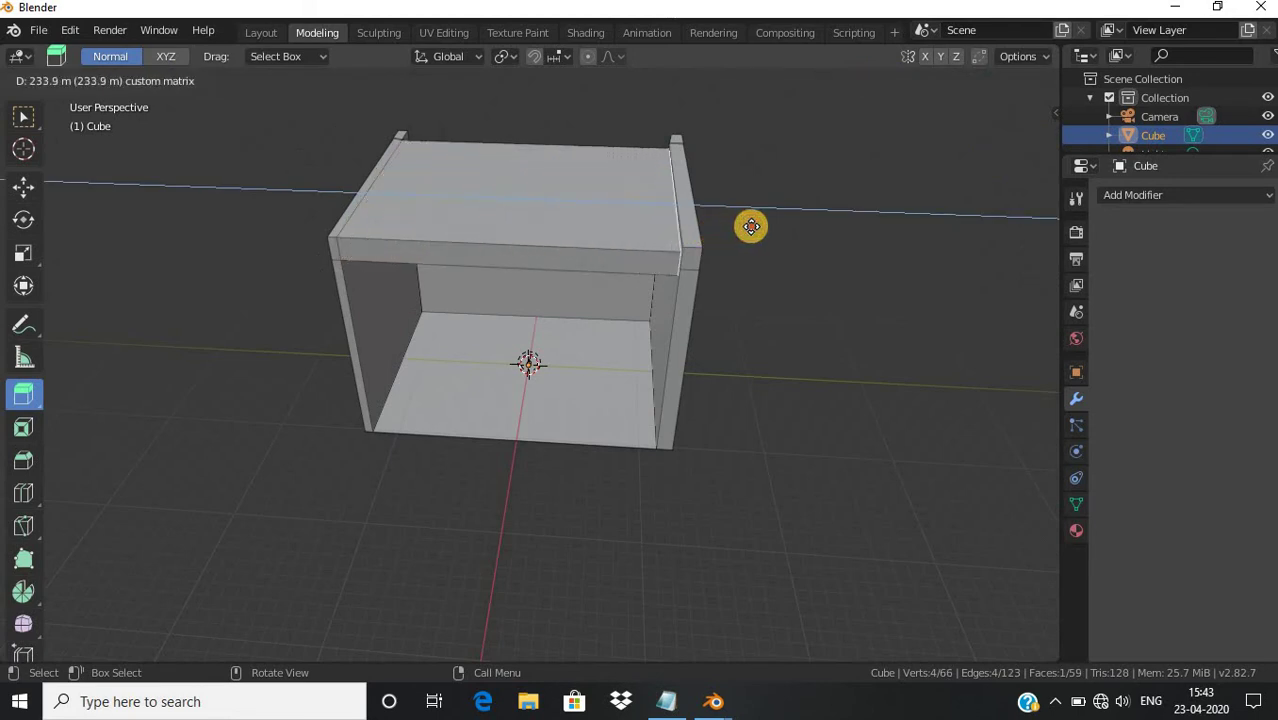
left_click_drag(751, 226, 751, 226)
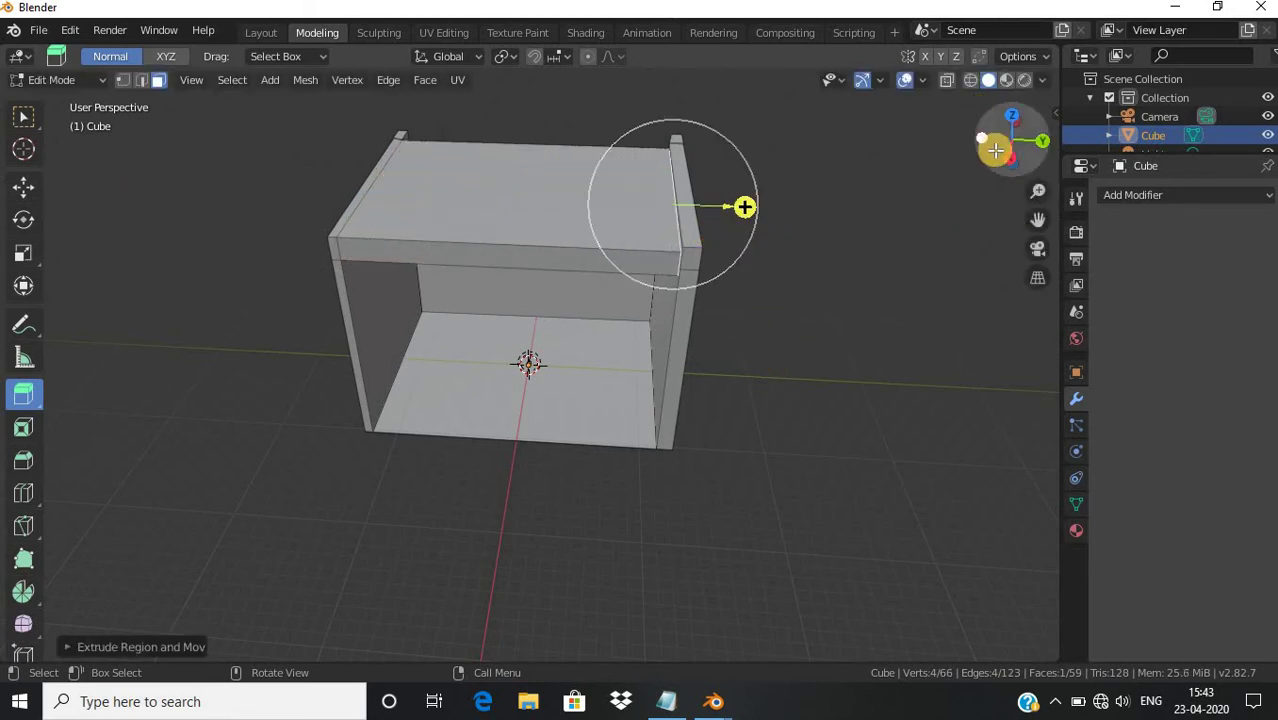
mouse_move(1001, 137)
left_mouse_down()
mouse_move(990, 113)
mouse_move(541, 114)
left_mouse_up()
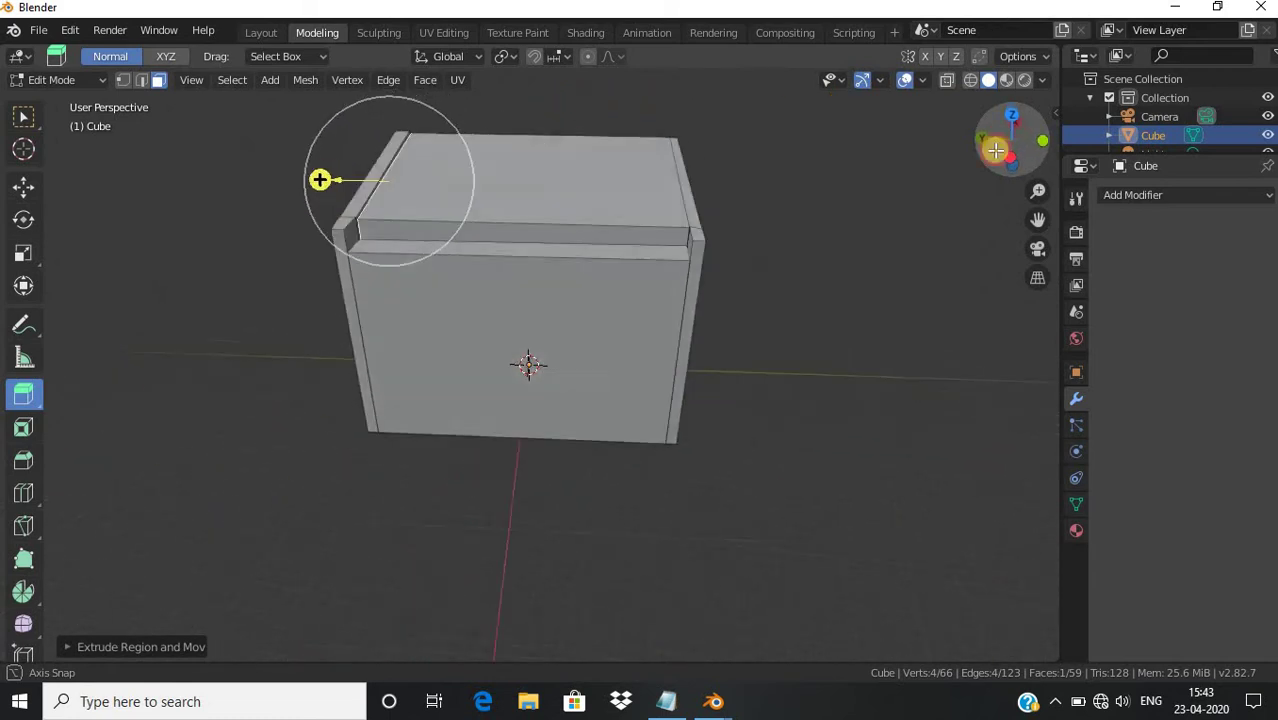
left_click_drag(995, 142, 1005, 150)
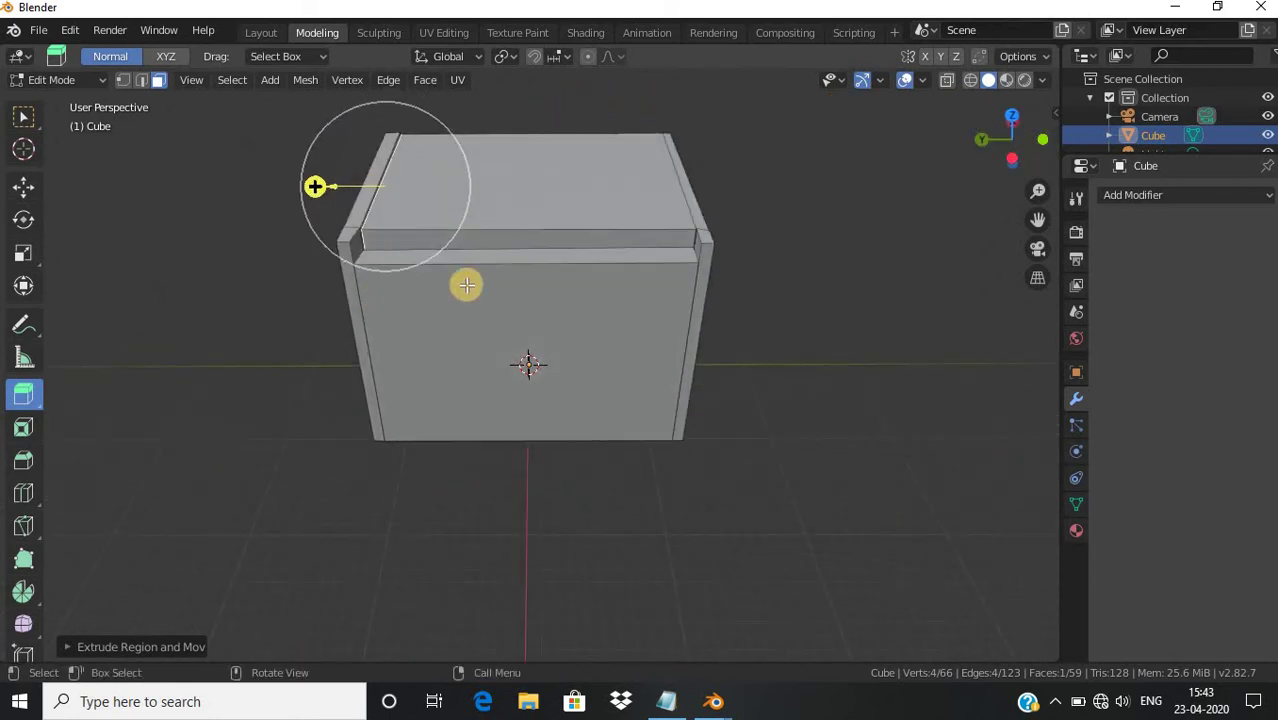
Extrude the front top strip with E to extend a beam along the front
left_click(538, 242)
key("e")
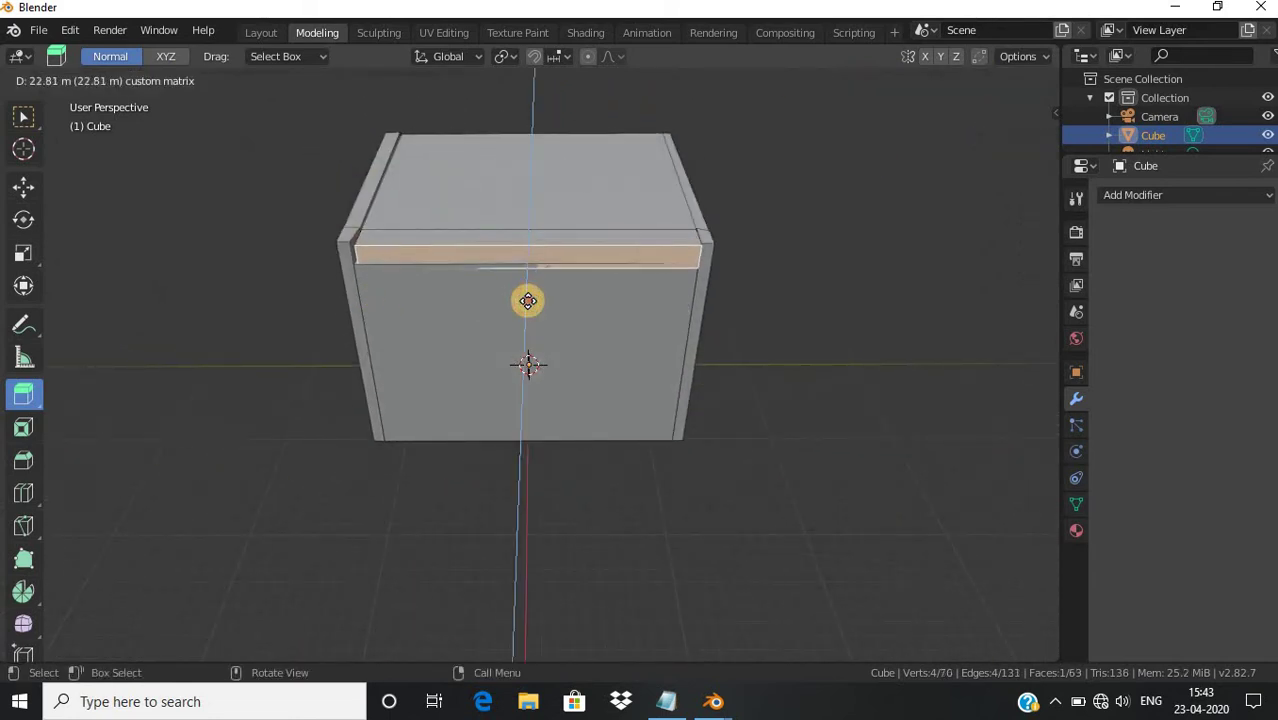
left_click(527, 294)
mouse_move(526, 292)
middle_mouse_down()
mouse_move(597, 466)
mouse_move(462, 178)
mouse_move(559, 197)
mouse_move(548, 128)
mouse_move(494, 120)
mouse_move(528, 195)
middle_mouse_up()
scroll(849, 314, "down", 3)
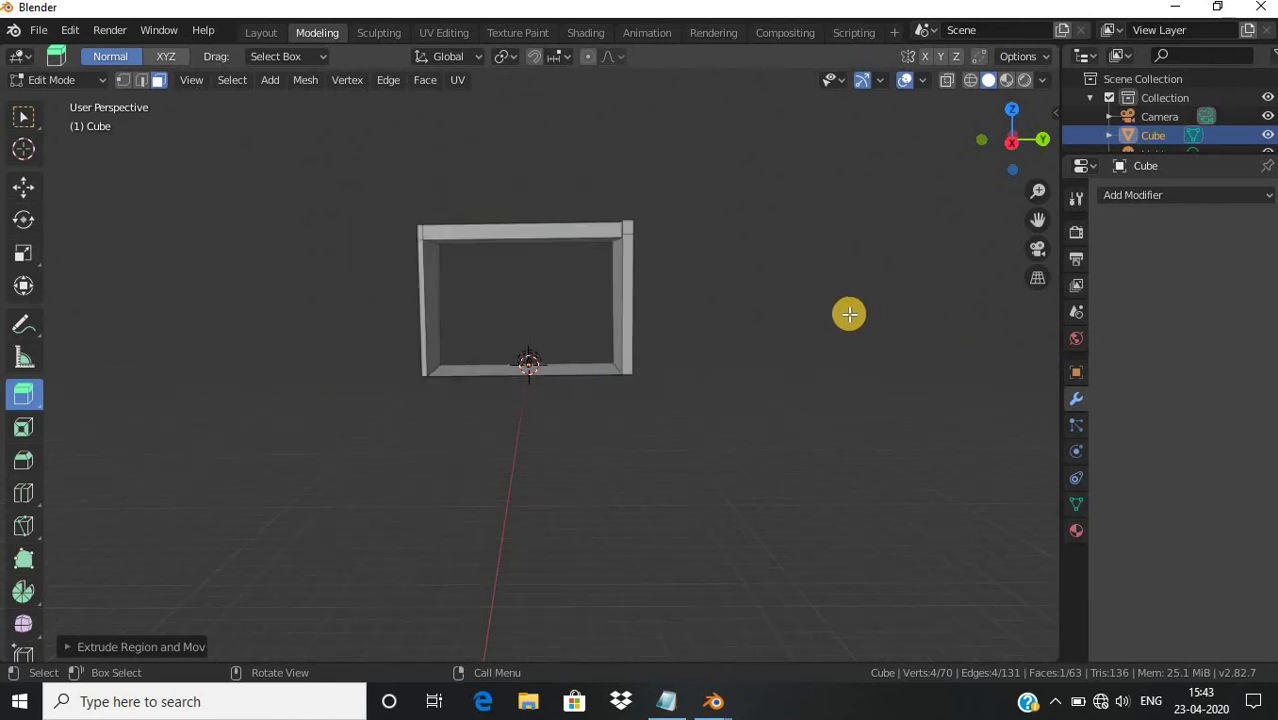
scroll(843, 316, "up", 2)
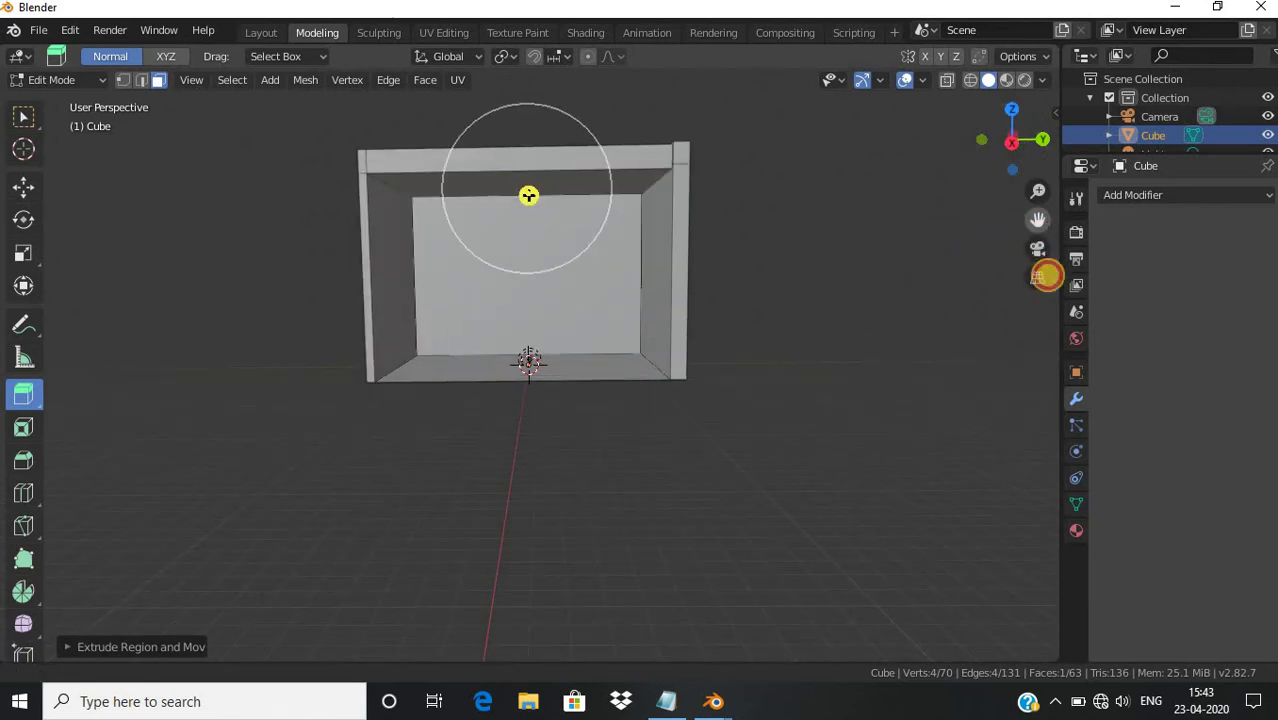
left_click_drag(1037, 229, 1047, 275)
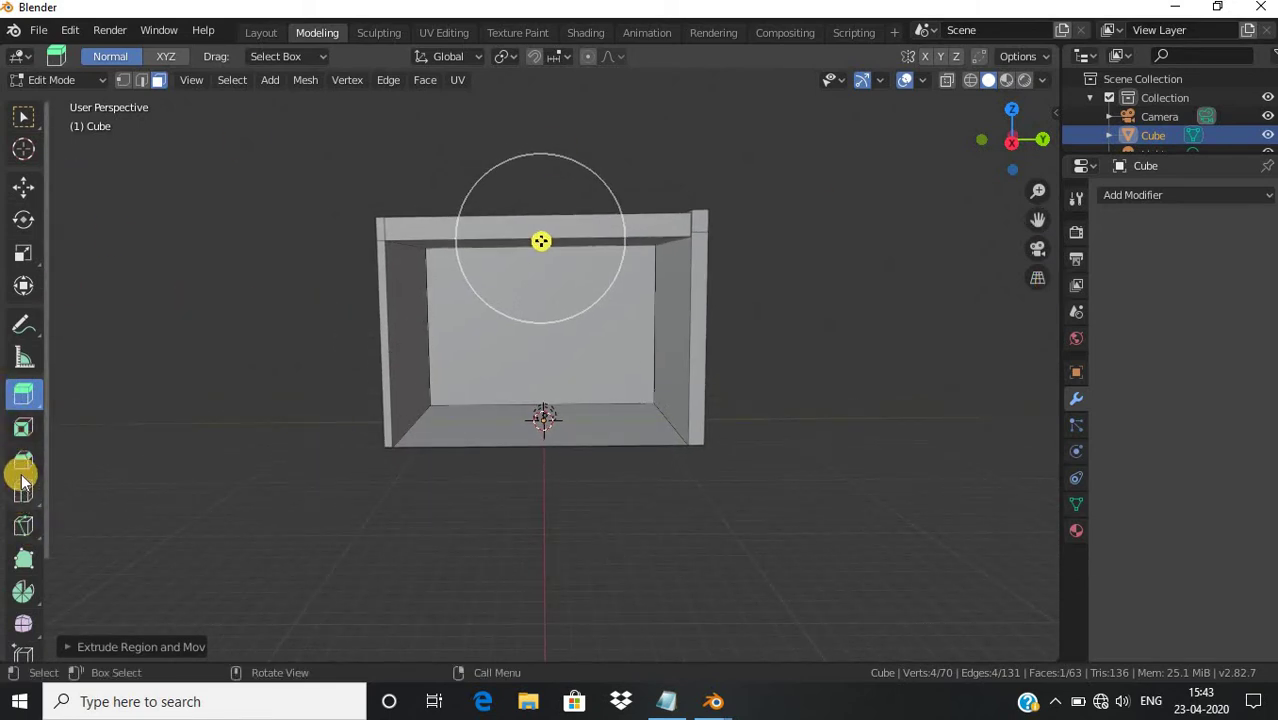
left_click(23, 525)
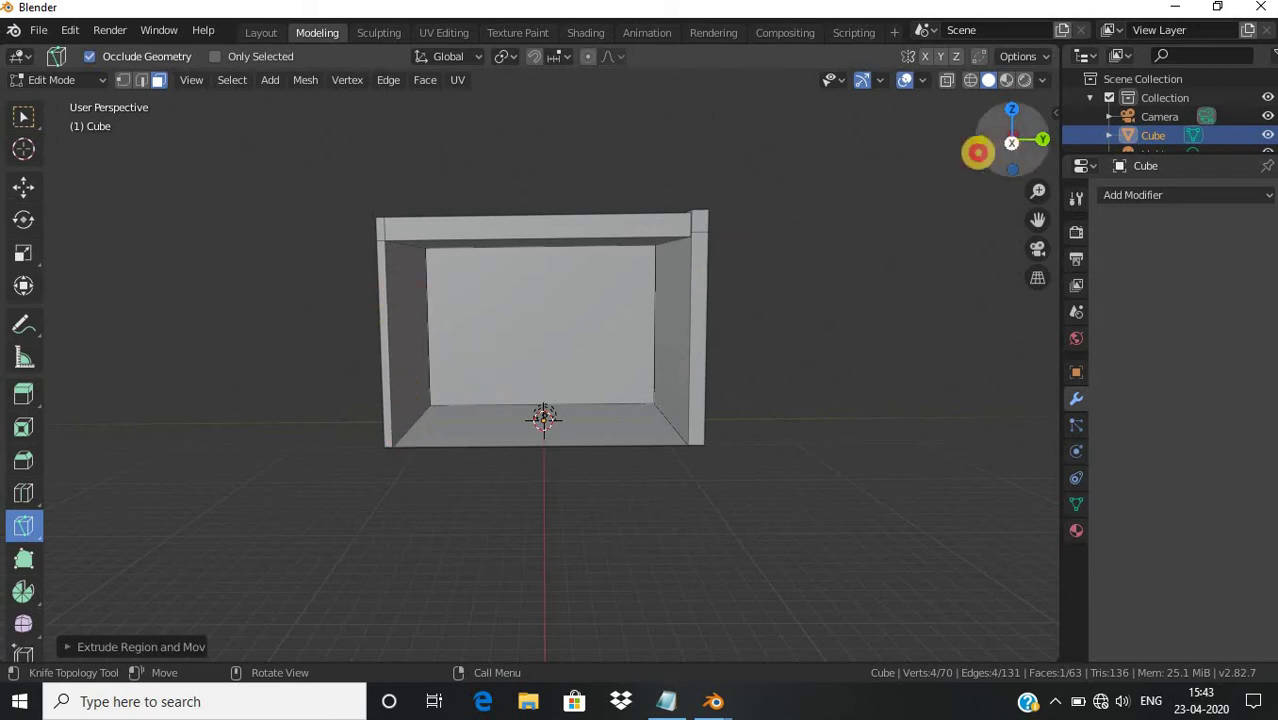
Knife-cut a vertical line down the left wall from top corner to bottom corner
left_click_drag(978, 152, 961, 143)
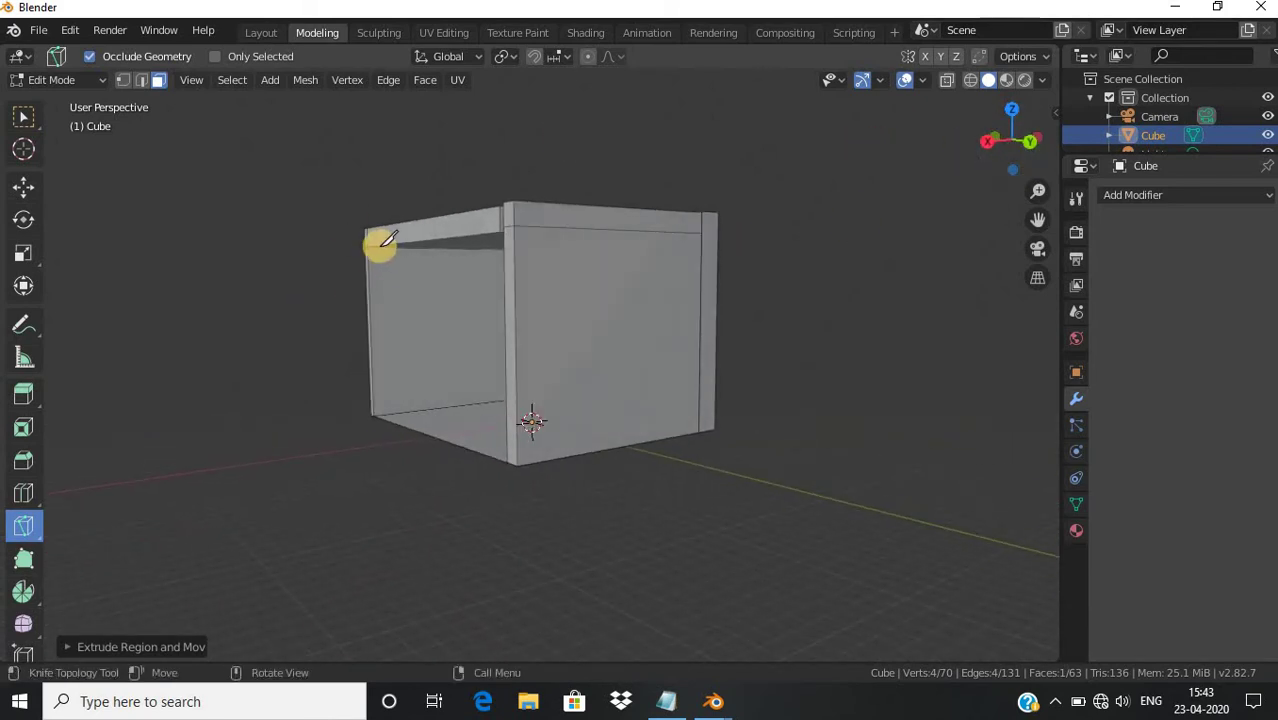
left_click(377, 248)
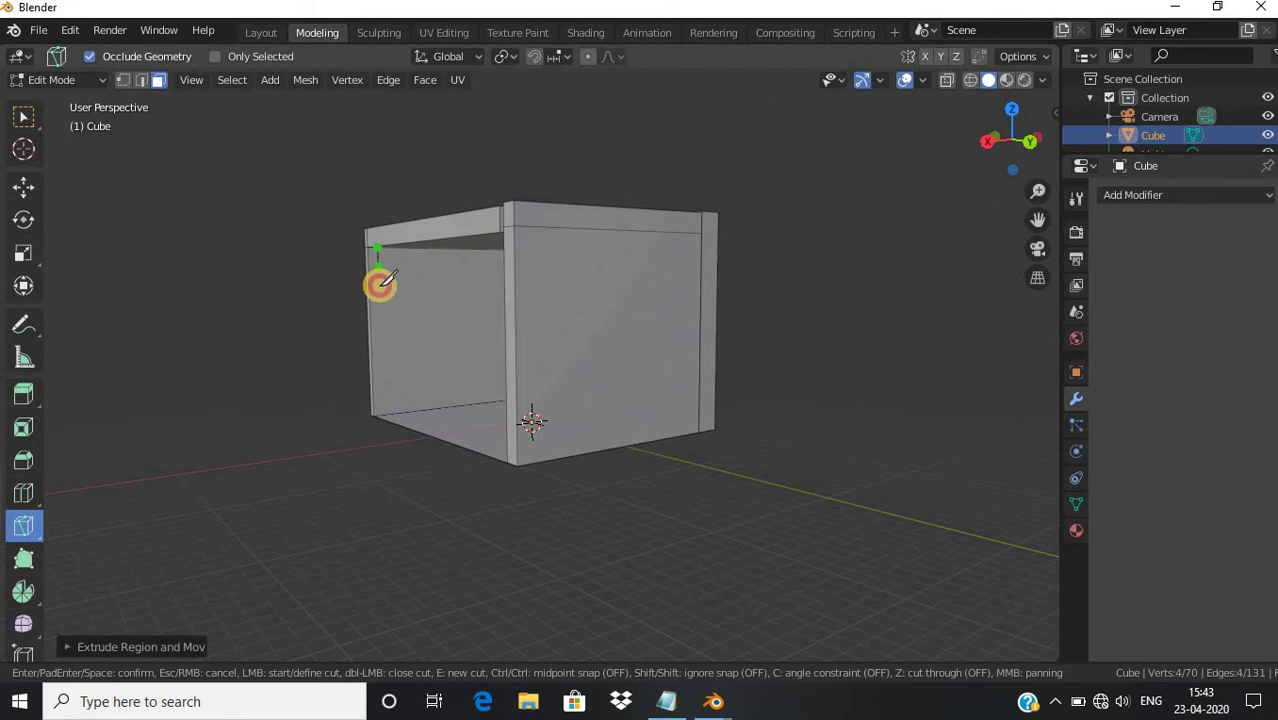
left_click(386, 413)
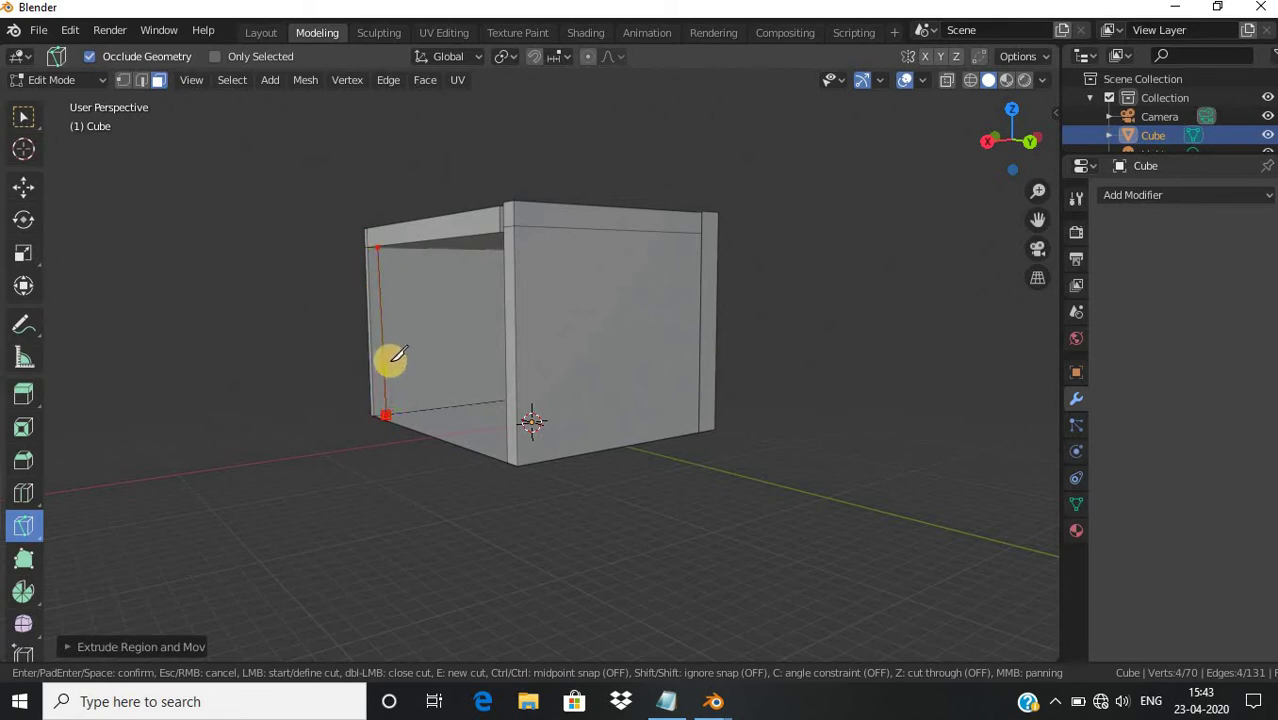
key("Return")
Knife-cut vertical lines down the right side wall near its edge
mouse_move(993, 128)
left_mouse_down()
mouse_move(281, 110)
mouse_move(919, 163)
left_mouse_up()
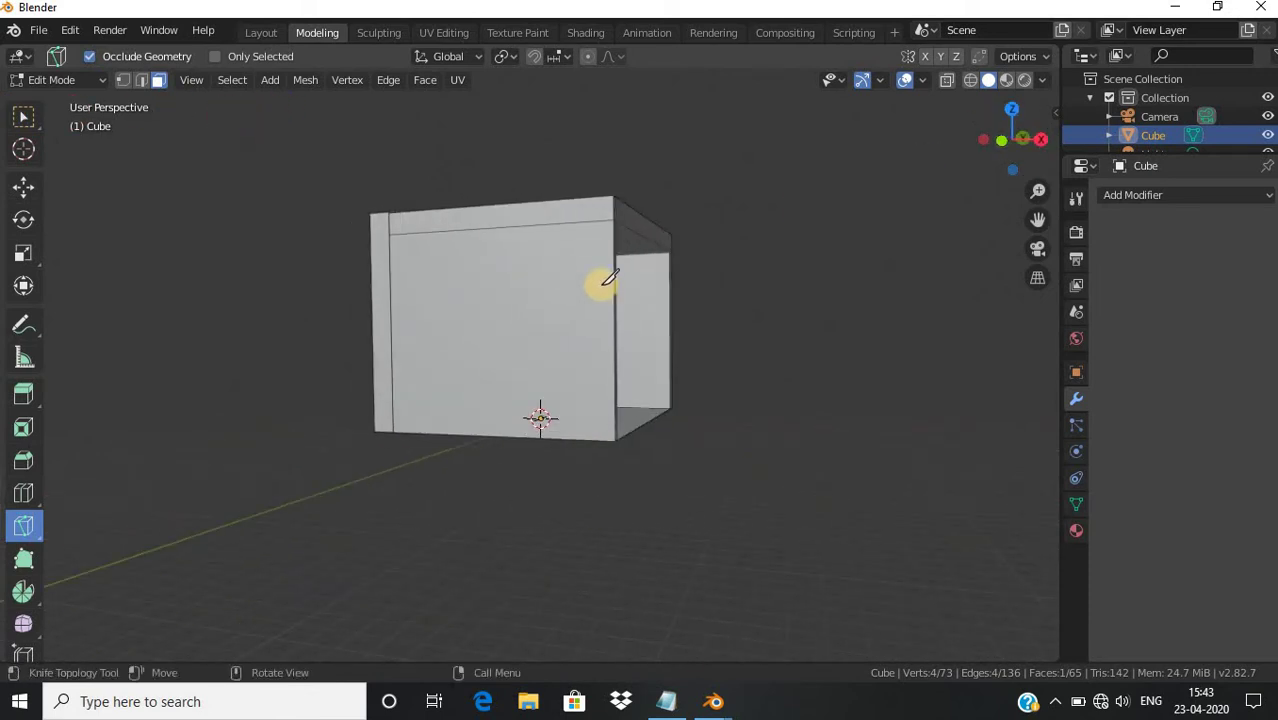
left_click(655, 251)
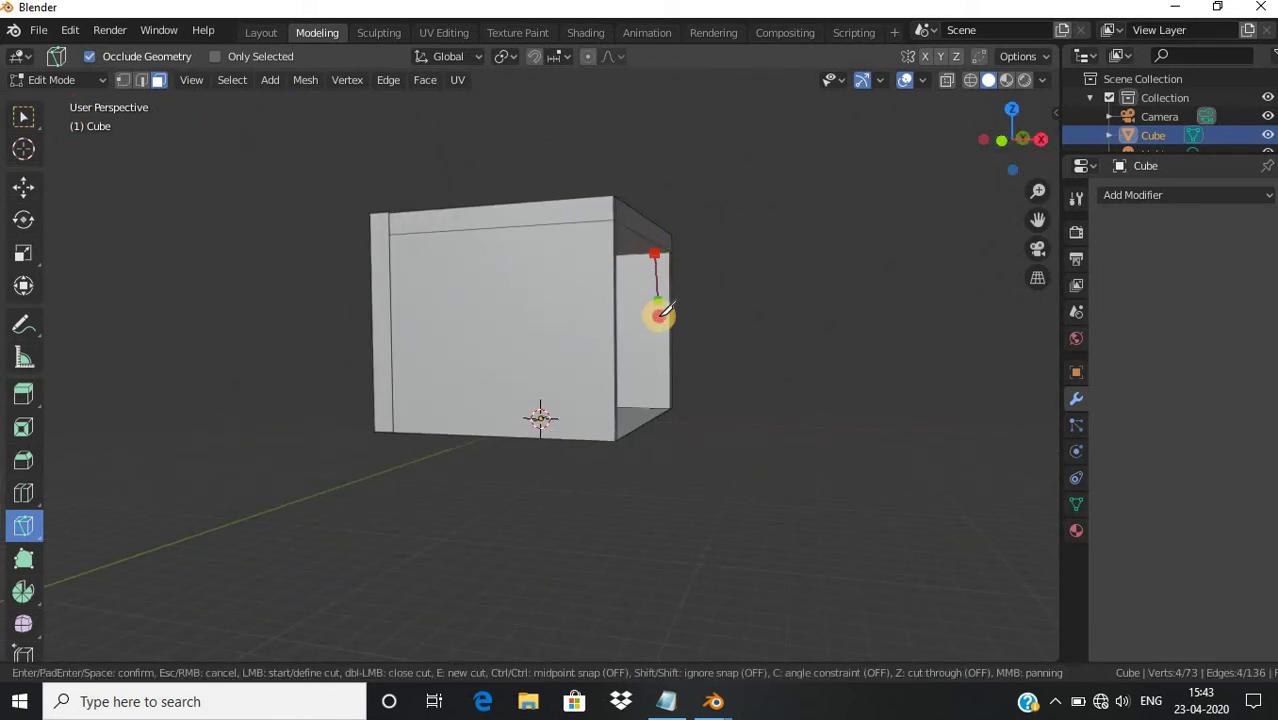
left_click(655, 403)
key("Return")
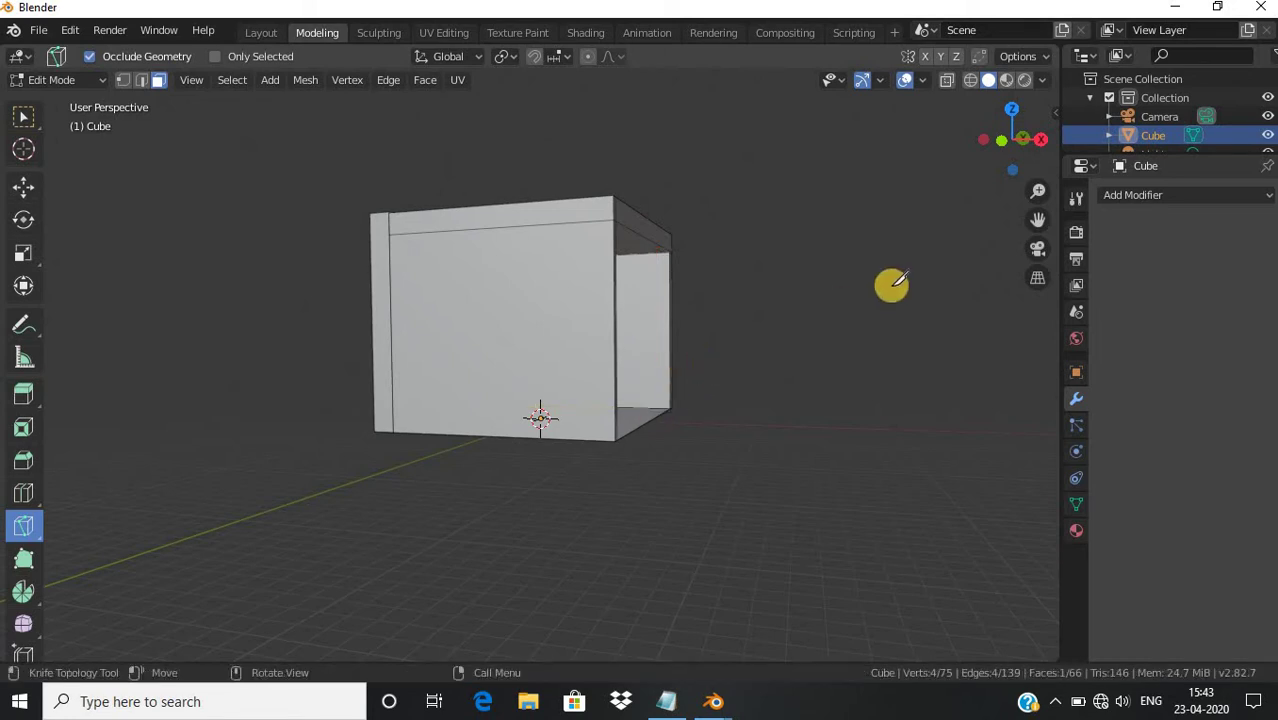
left_click(657, 253)
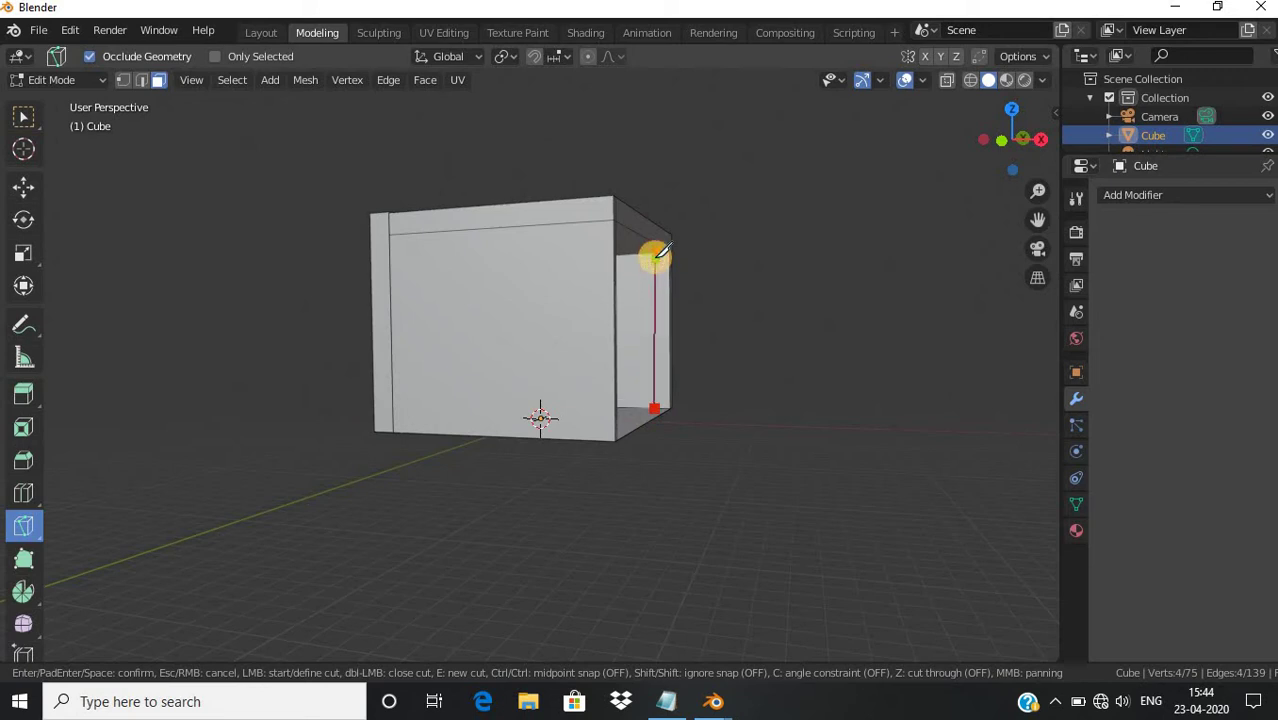
key("e")
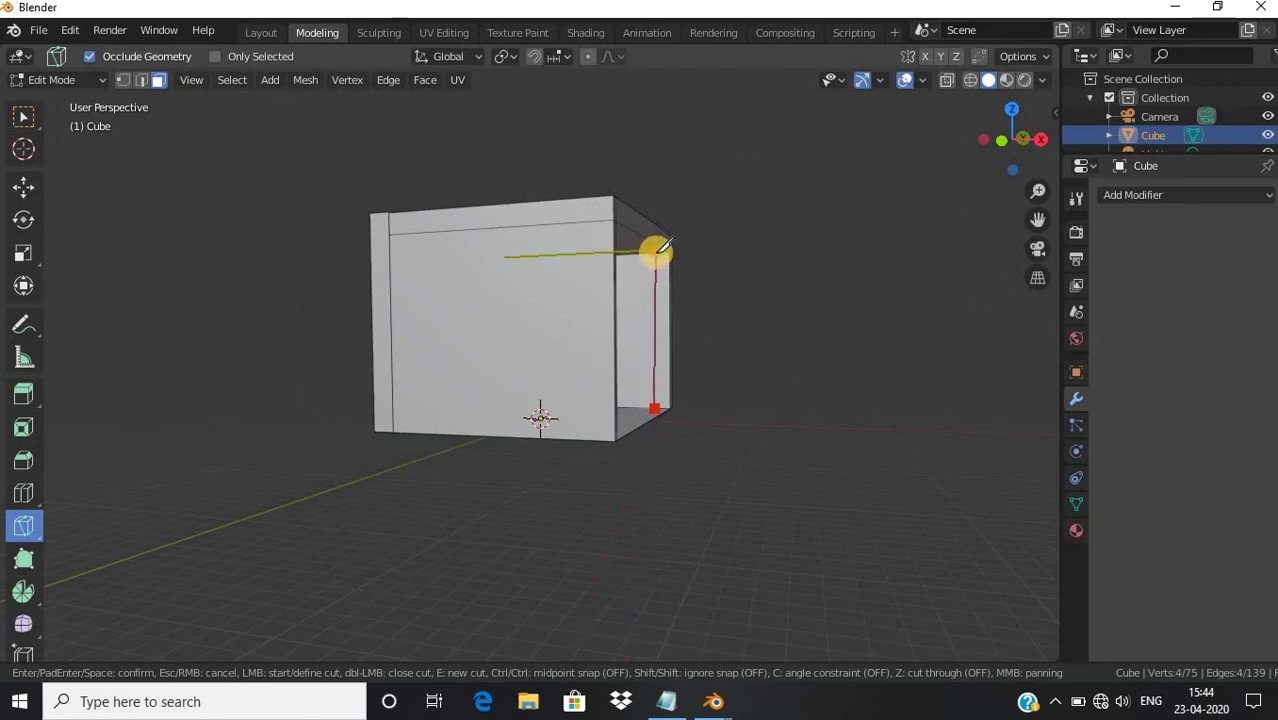
left_click(655, 250)
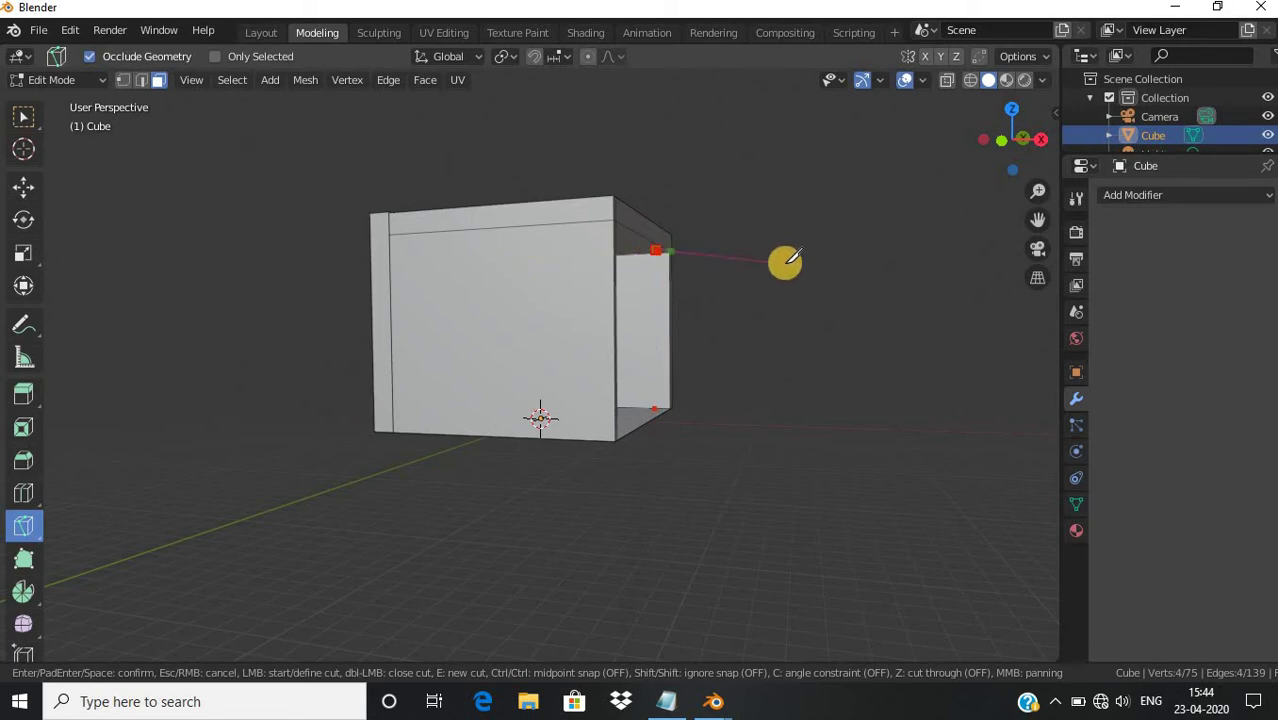
key("Return")
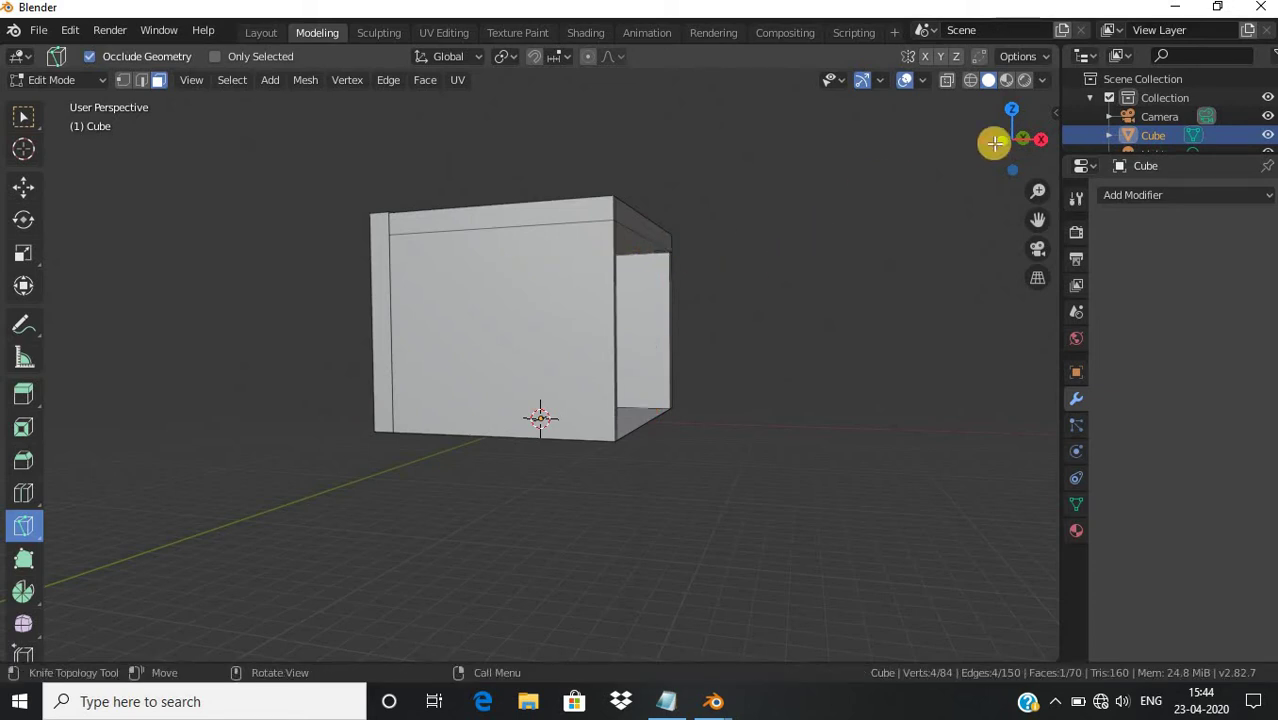
Knife-cut a vertical edge down the inner wall from its top edge
mouse_move(993, 140)
left_mouse_down()
mouse_move(692, 202)
mouse_move(918, 177)
mouse_move(975, 150)
left_mouse_up()
scroll(732, 280, "up", 3)
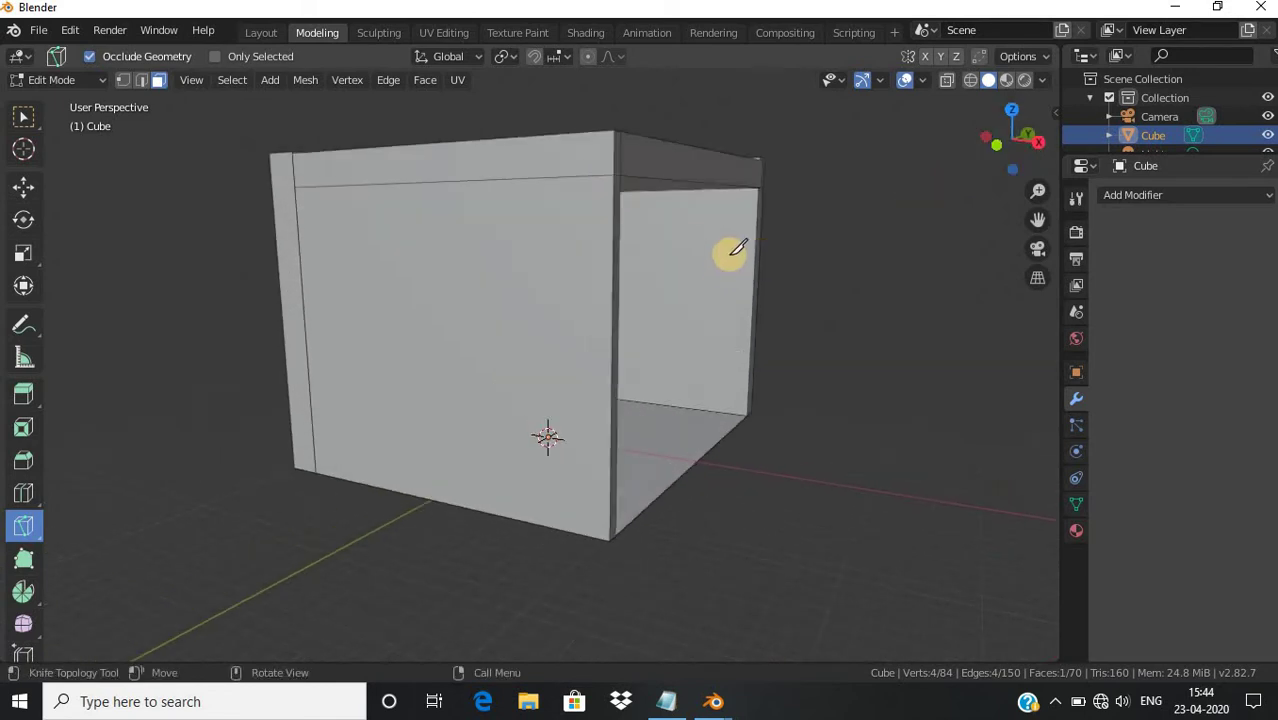
left_click(617, 272)
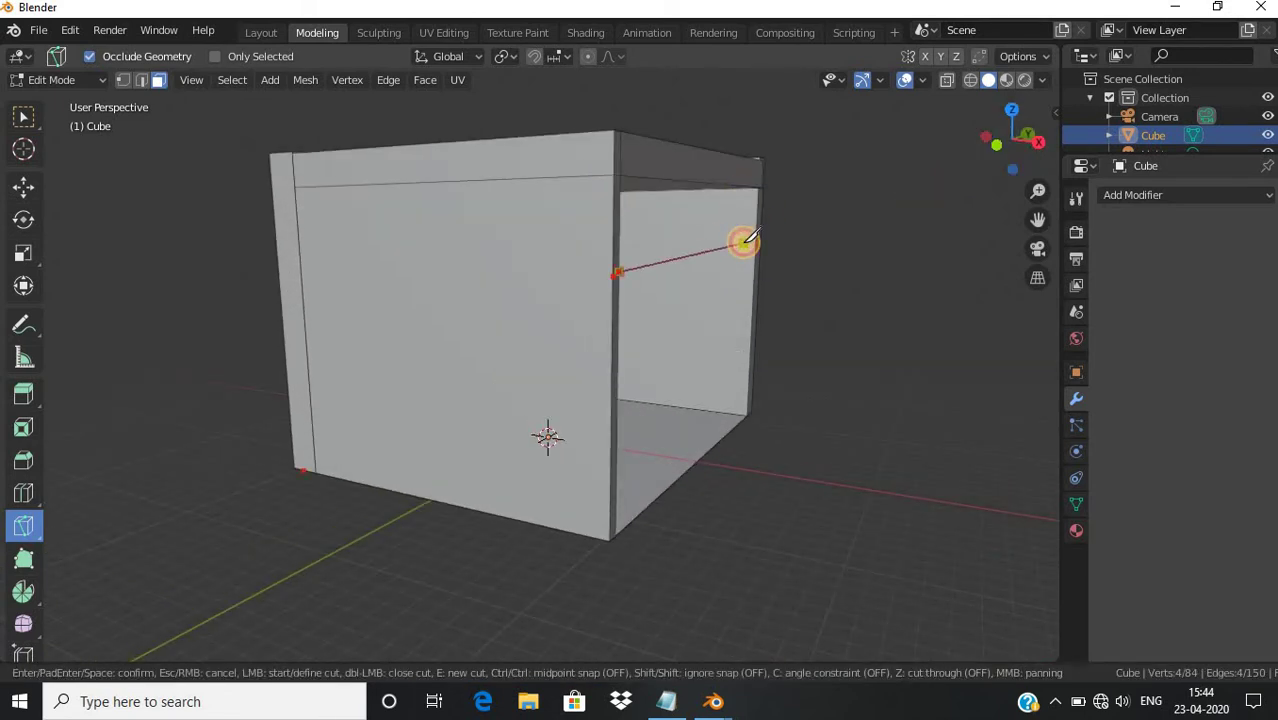
key("Escape")
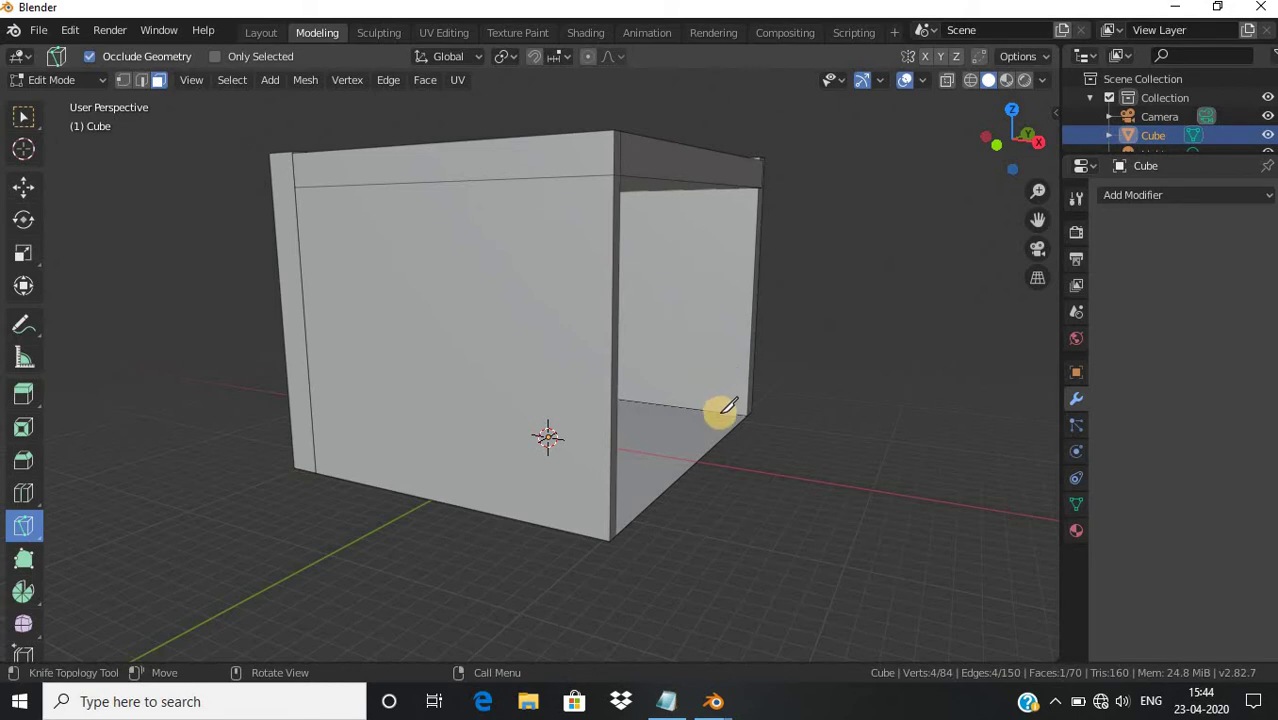
left_click(725, 415)
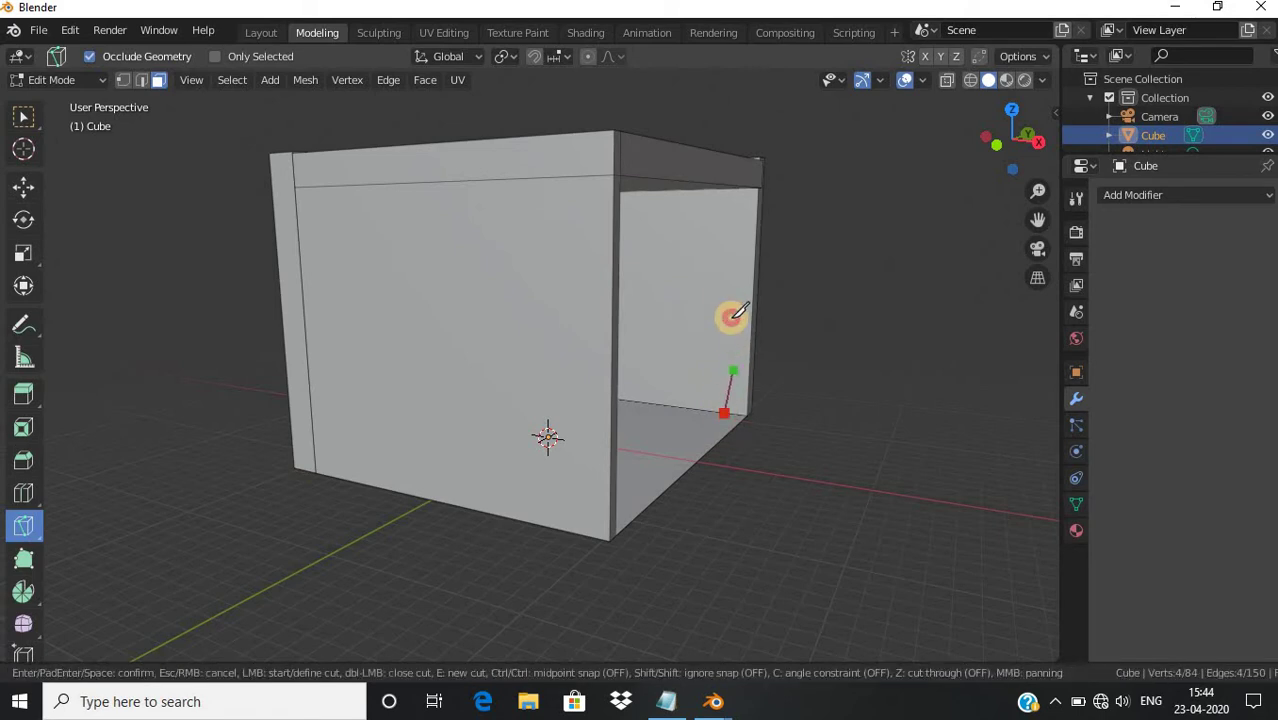
right_click(730, 185)
left_click(728, 189)
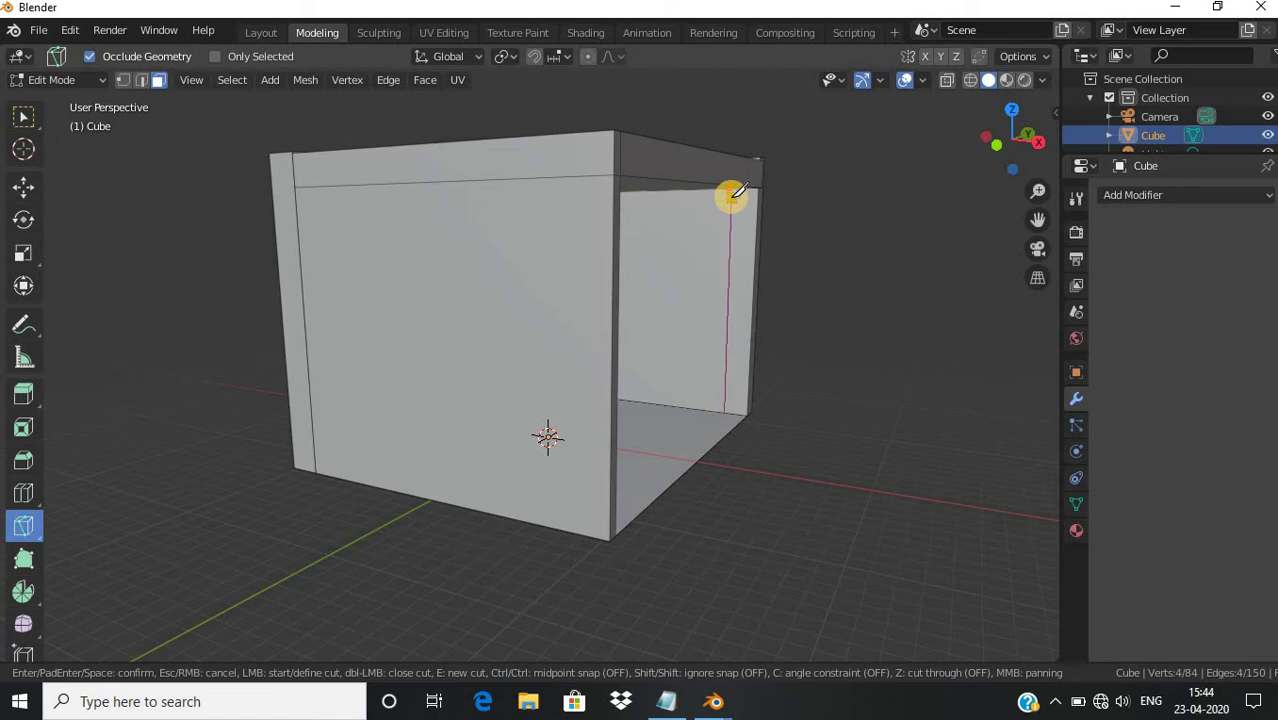
key("Return")
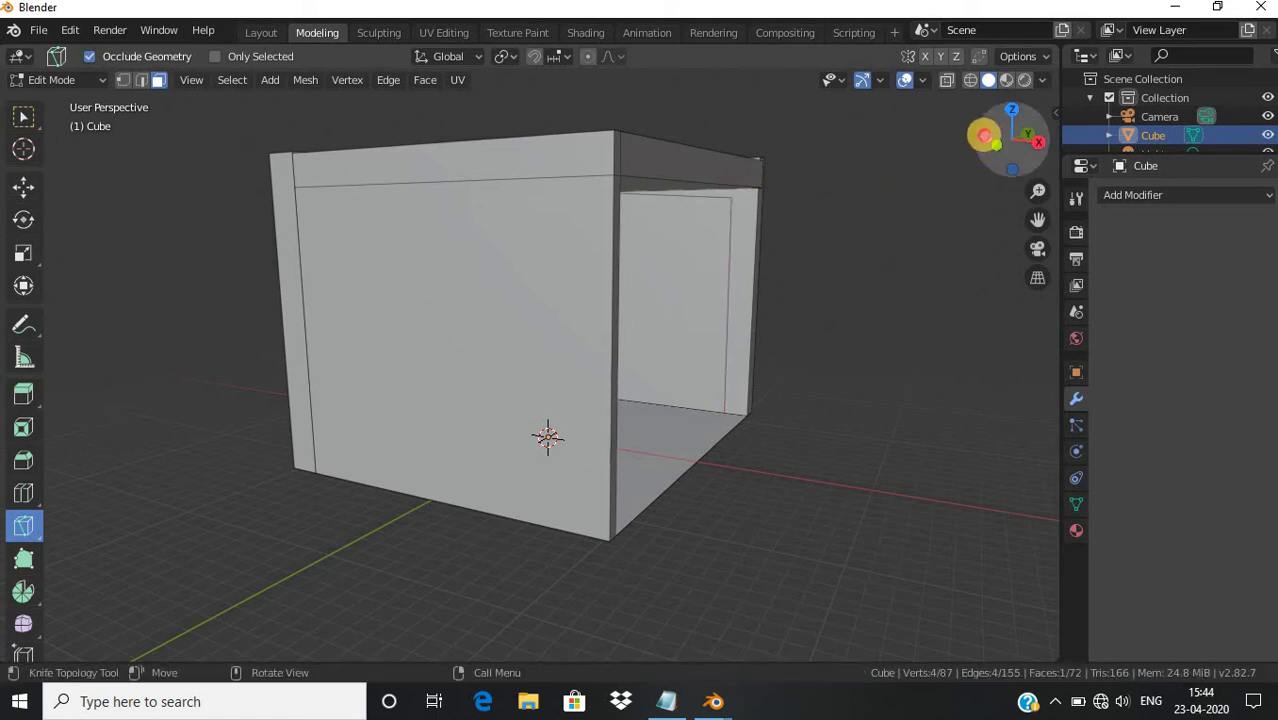
Add a second knife cut along the top edge, bringing the mesh to 92 vertices
left_click_drag(984, 135, 962, 140)
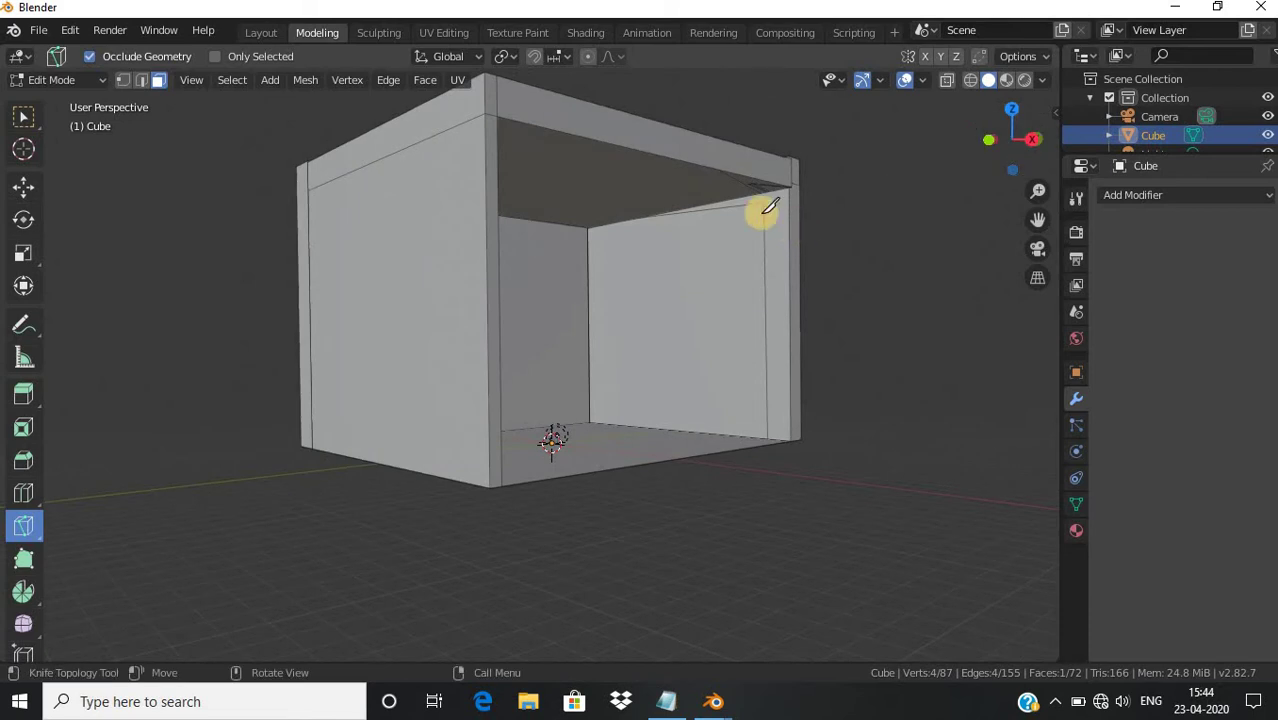
left_click(761, 184)
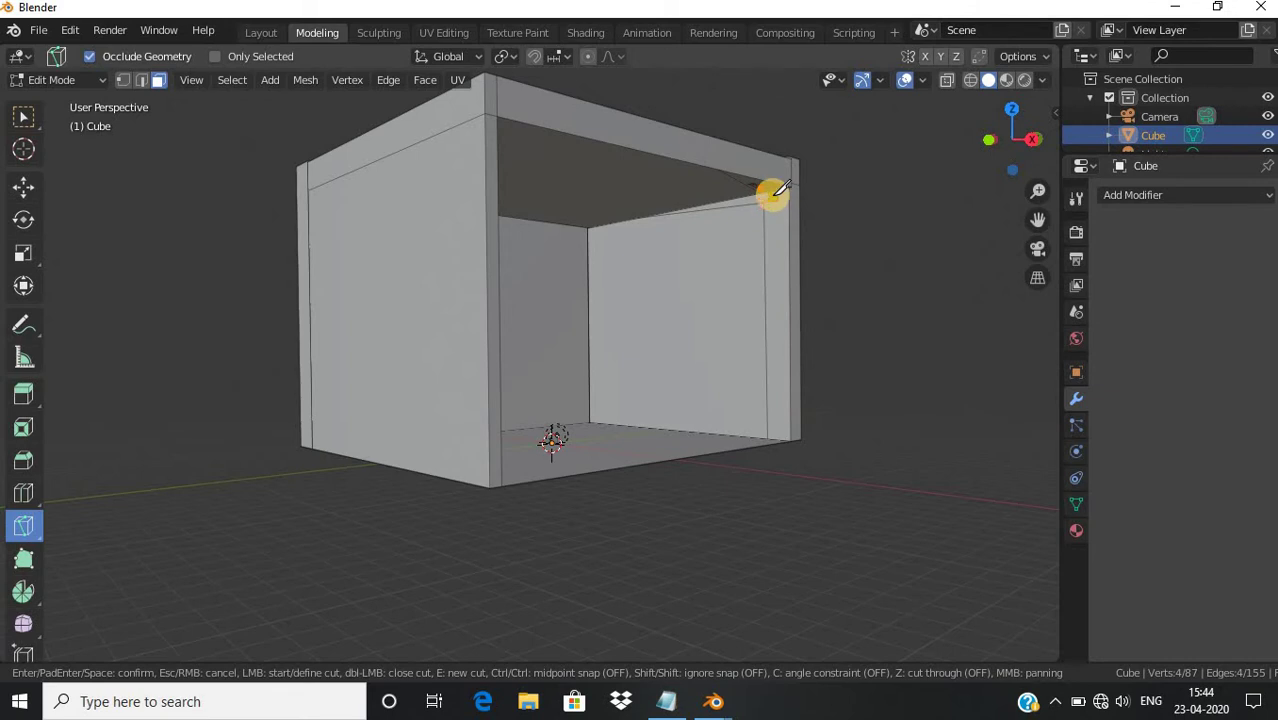
key("Return")
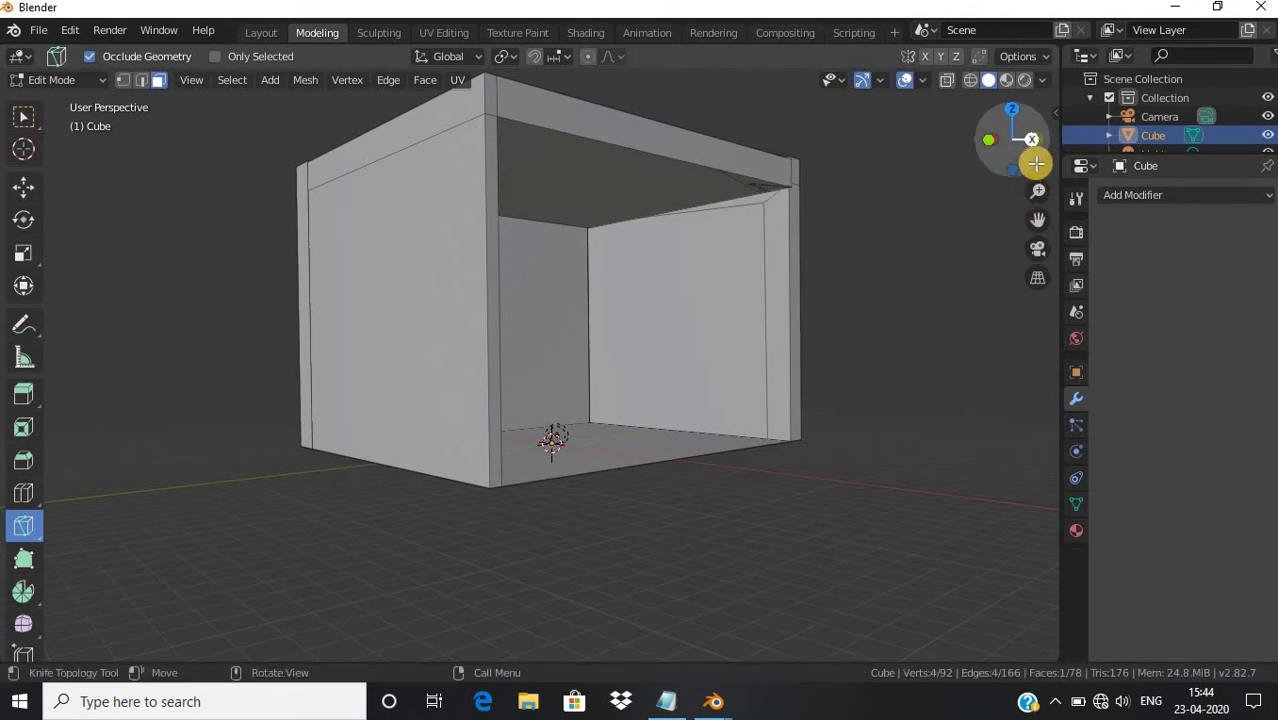
left_click_drag(1033, 160, 830, 188)
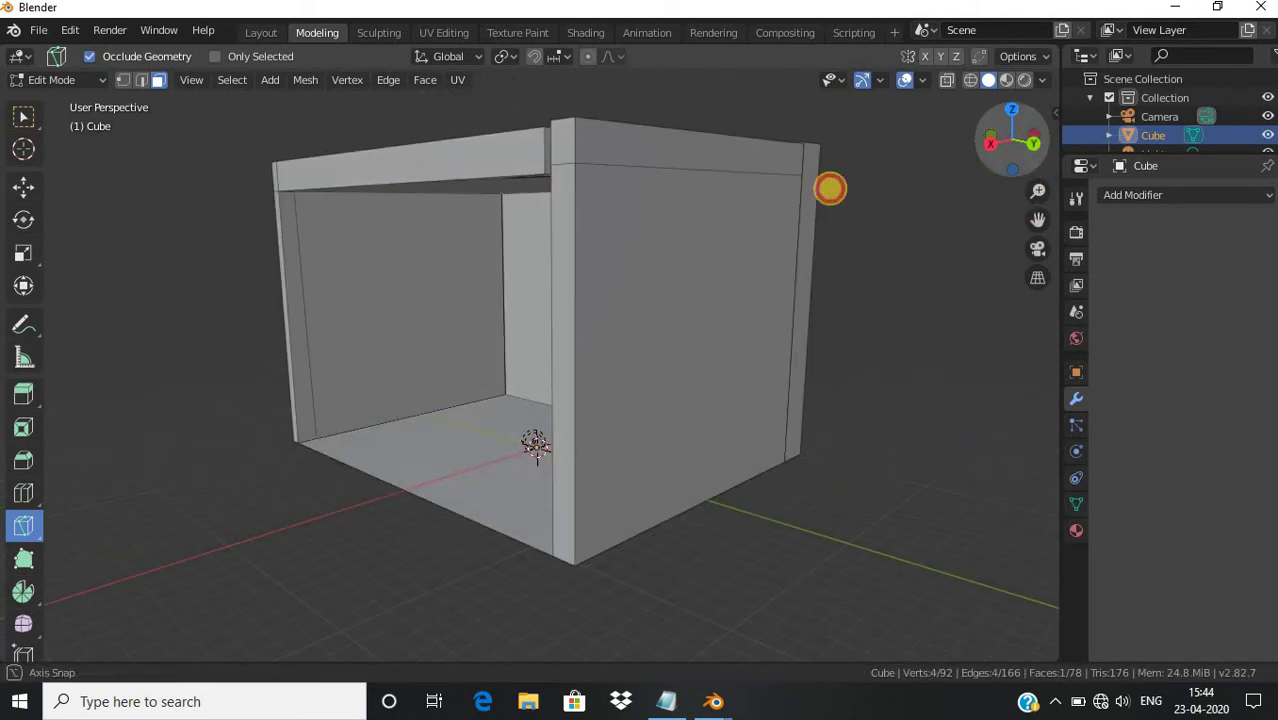
Extrude the narrow left wall strip face across the open side
left_click(23, 393)
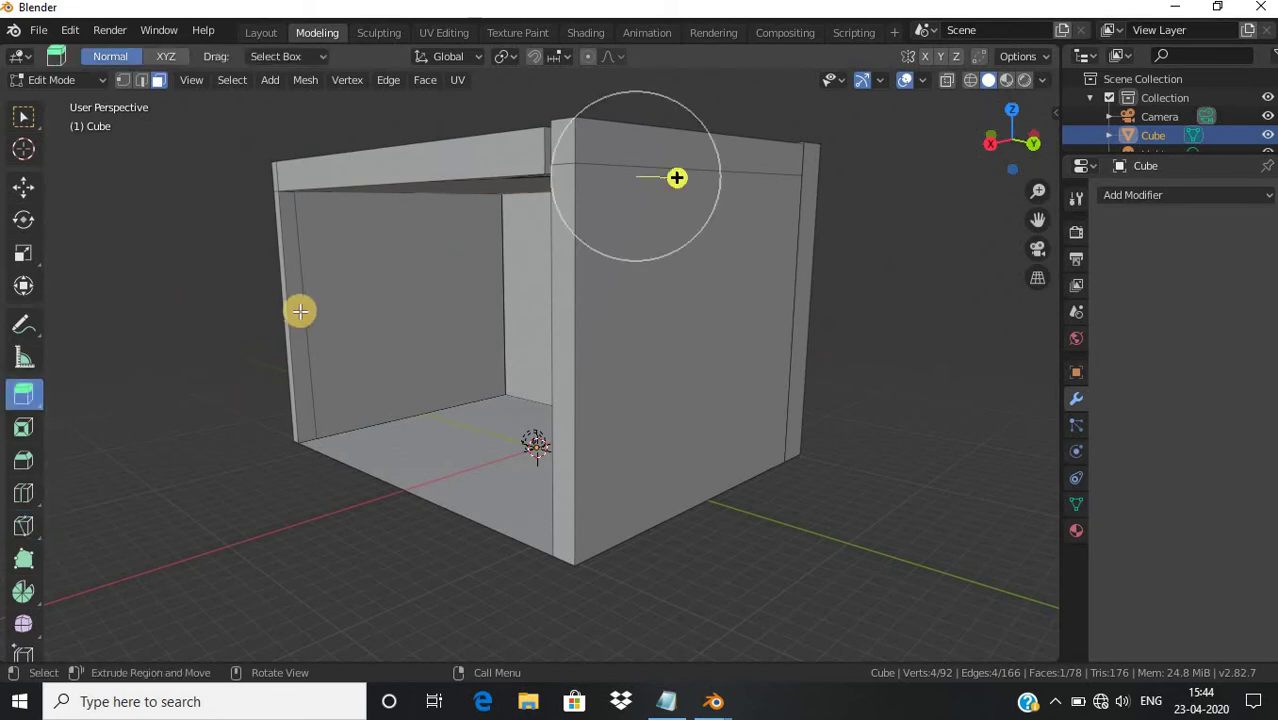
left_click(298, 311)
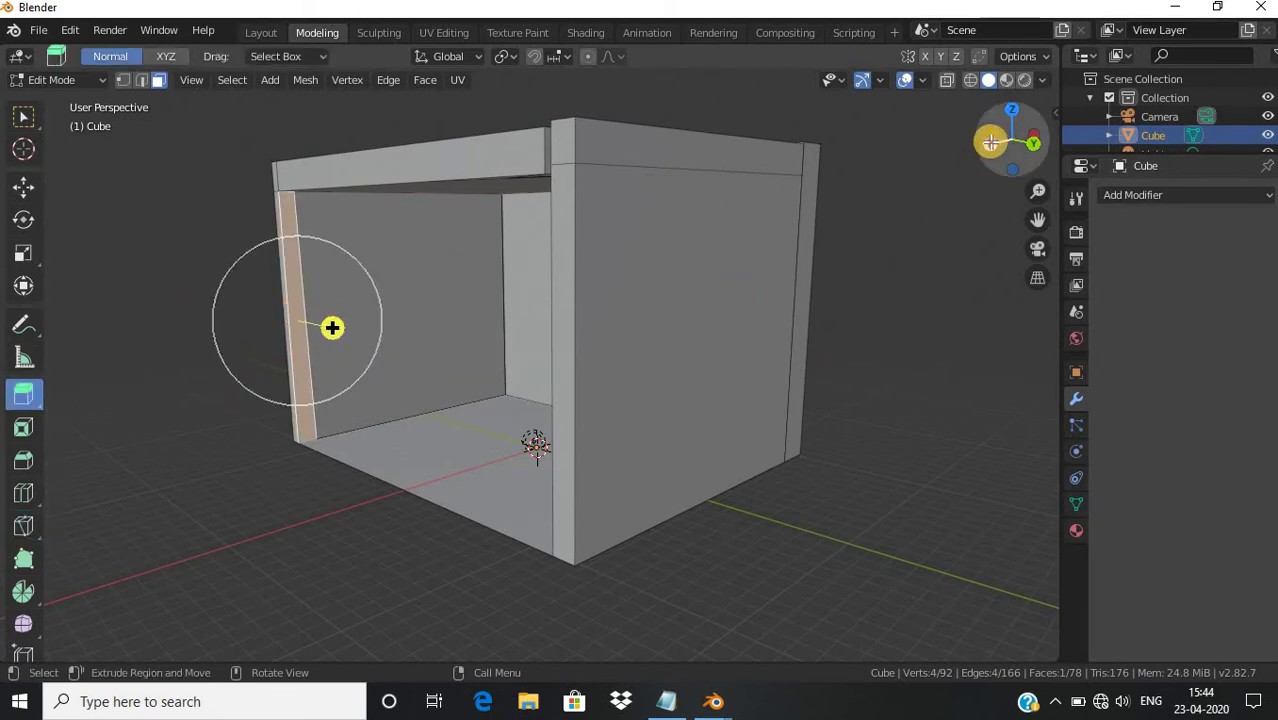
mouse_move(1000, 137)
left_mouse_down()
mouse_move(60, 148)
mouse_move(439, 274)
left_mouse_up()
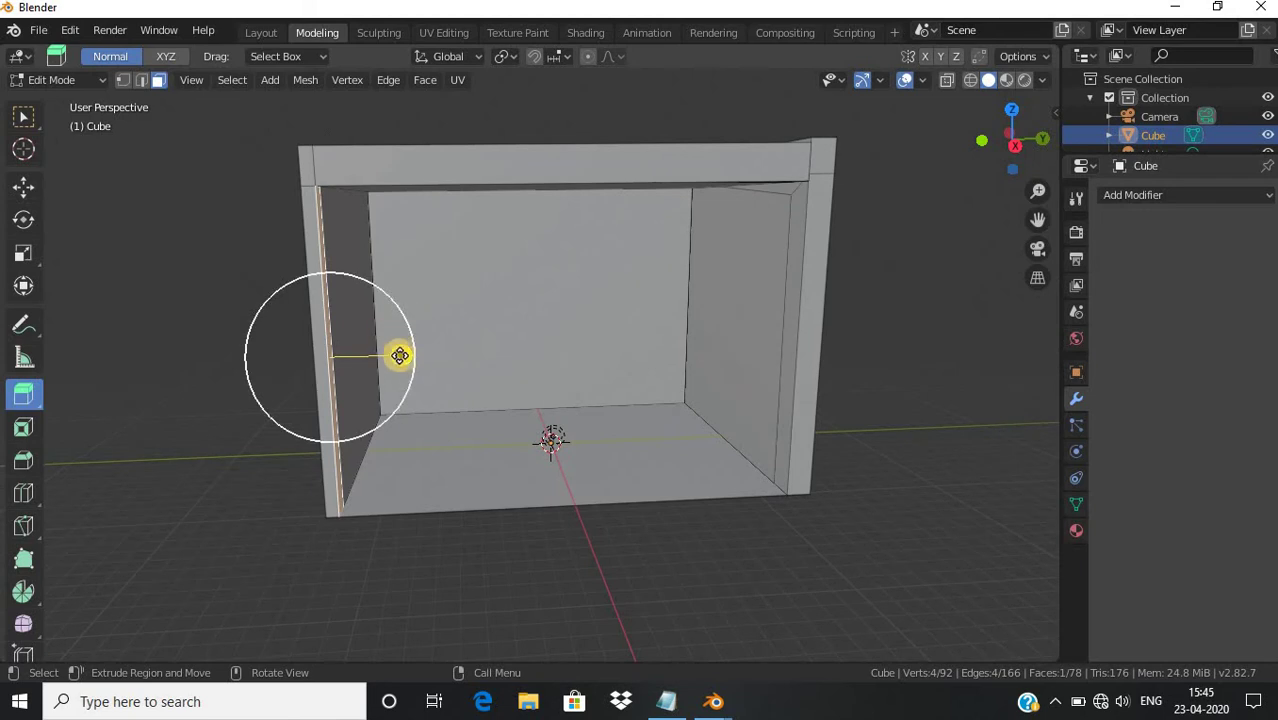
left_click_drag(402, 360, 583, 385)
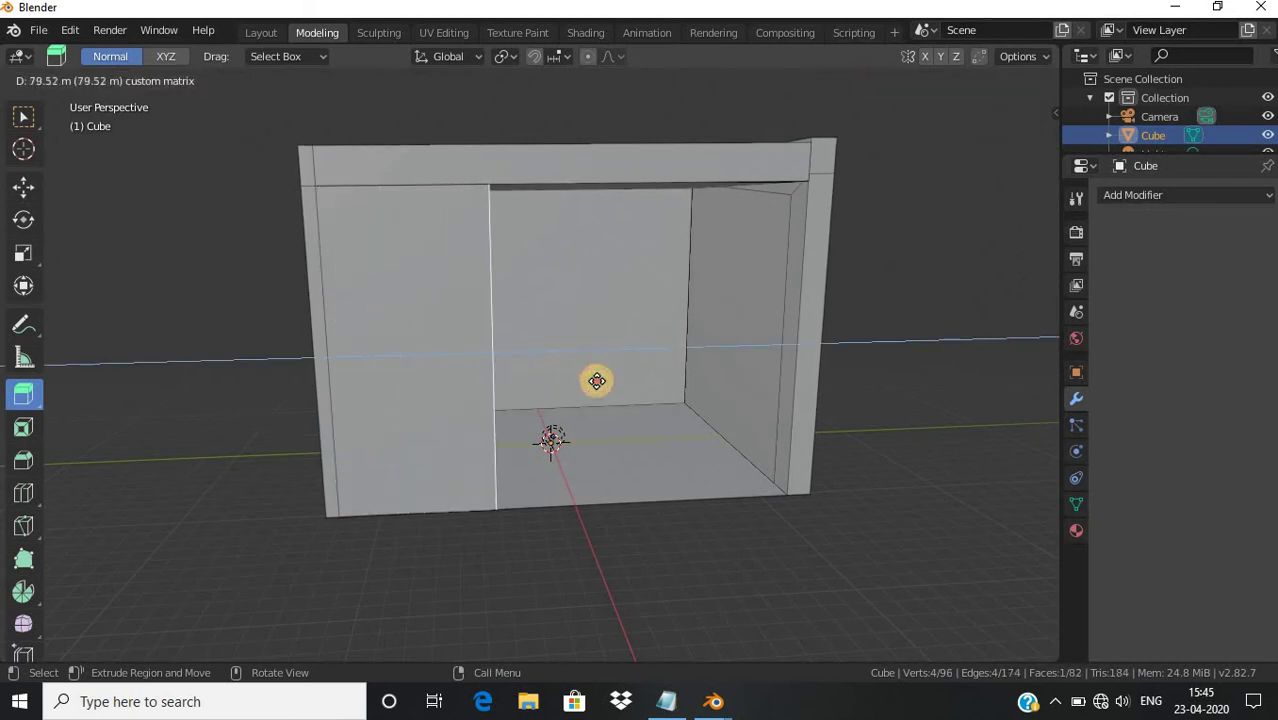
left_click_drag(583, 385, 513, 436)
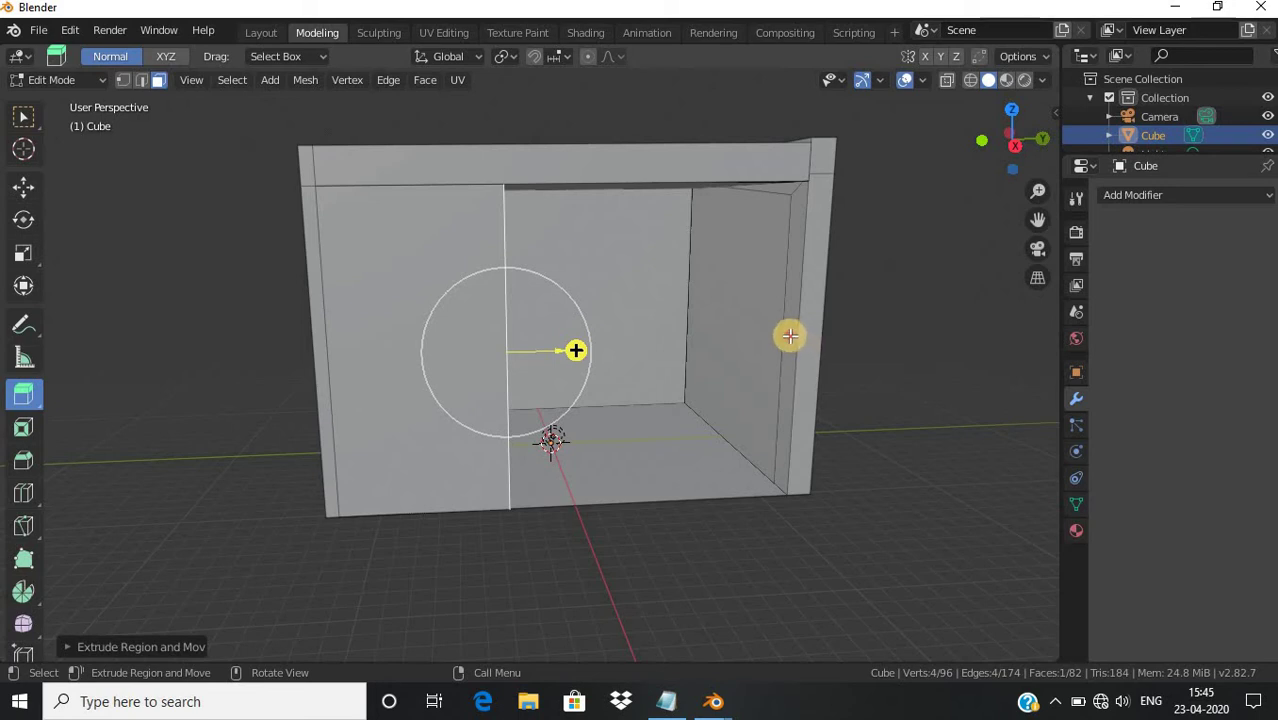
Extrude the right inner strip inward, then select the lintel's underside face
left_click(790, 336)
mouse_move(725, 317)
left_mouse_down()
mouse_move(575, 346)
mouse_move(574, 317)
left_mouse_up()
mouse_move(979, 146)
left_mouse_down()
mouse_move(966, 149)
mouse_move(993, 94)
mouse_move(693, 126)
left_mouse_up()
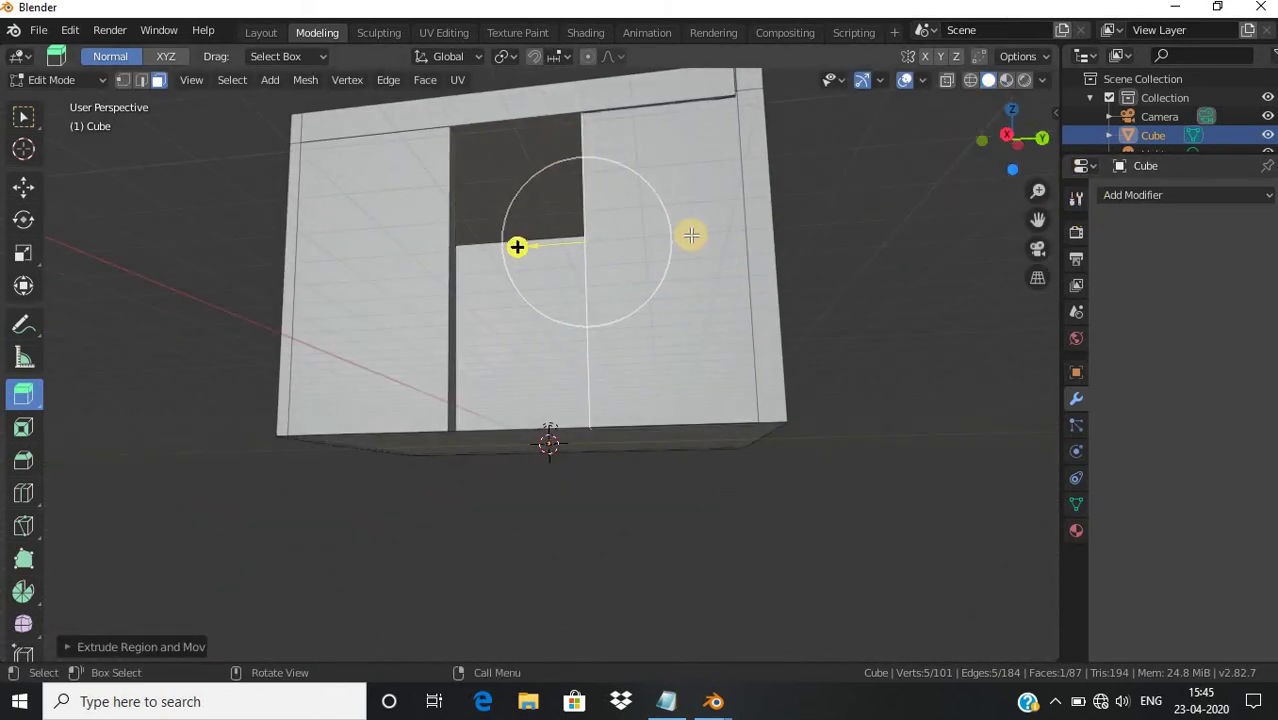
mouse_move(1013, 134)
left_mouse_down()
mouse_move(1050, 626)
mouse_move(1050, 78)
mouse_move(1058, 522)
mouse_move(1070, 224)
mouse_move(1036, 306)
left_mouse_up()
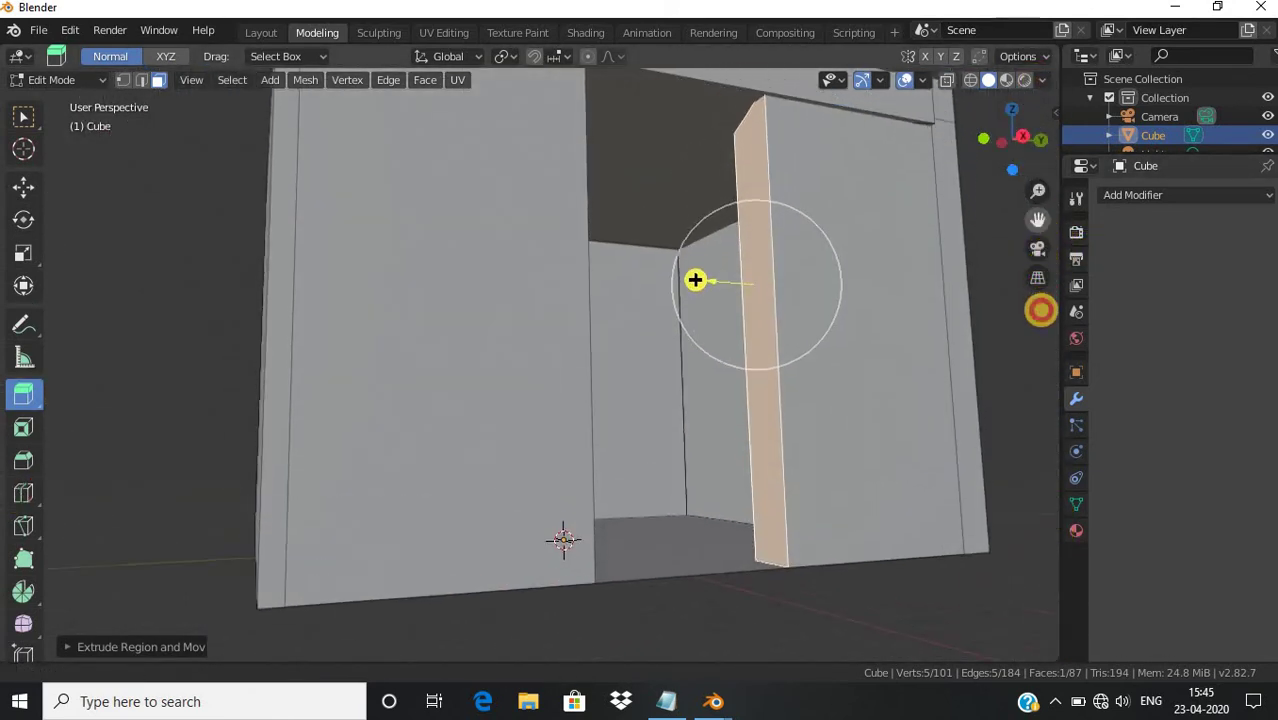
left_click(594, 265)
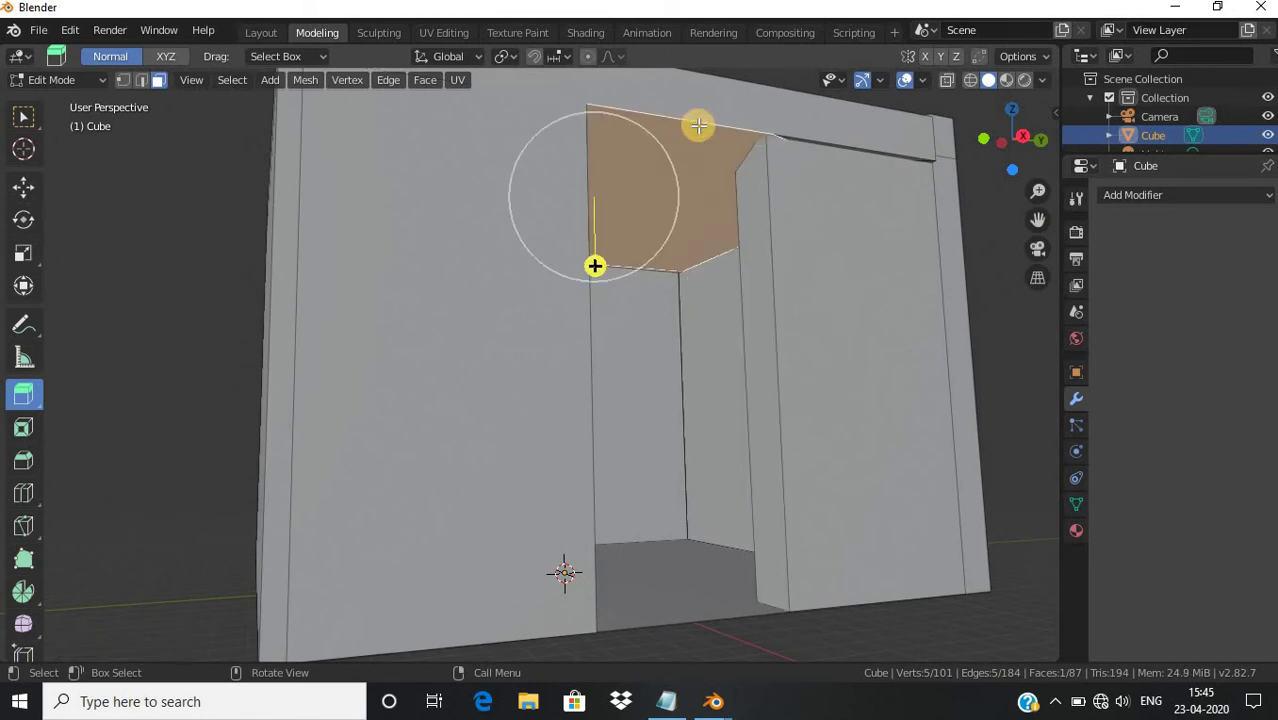
mouse_move(989, 146)
left_mouse_down()
mouse_move(850, 111)
mouse_move(348, 143)
left_mouse_up()
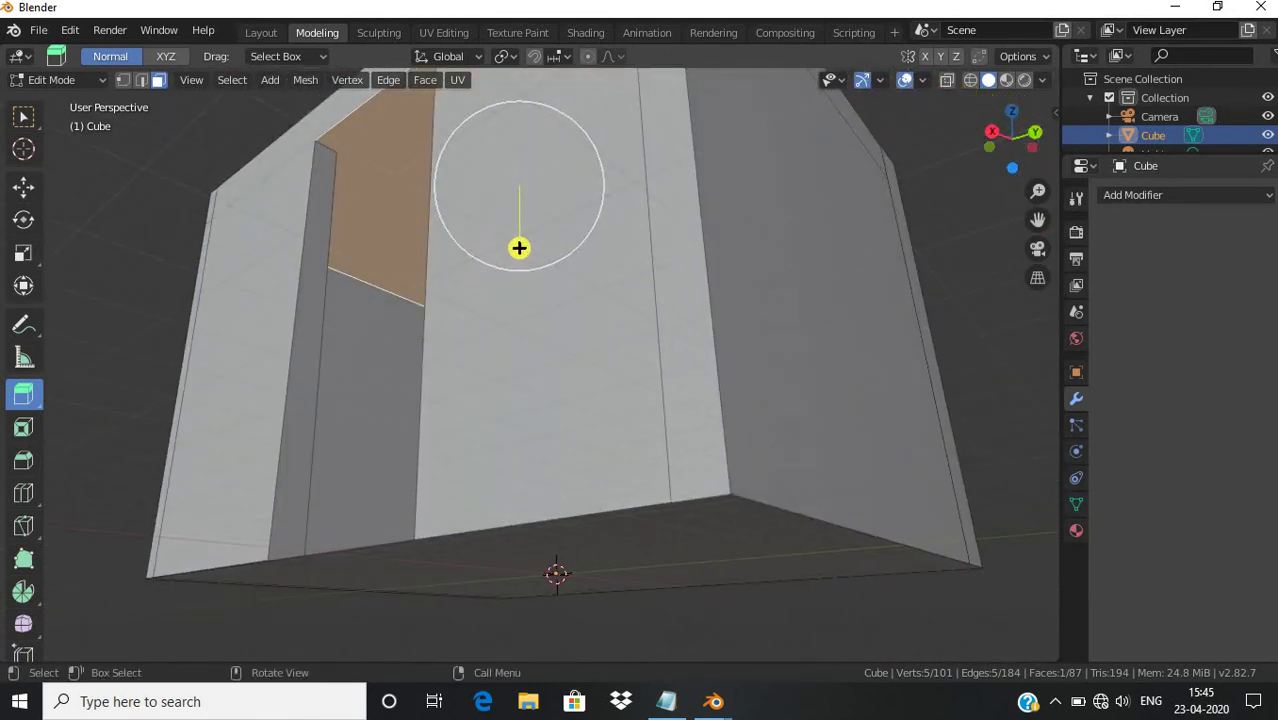
left_click(18, 522)
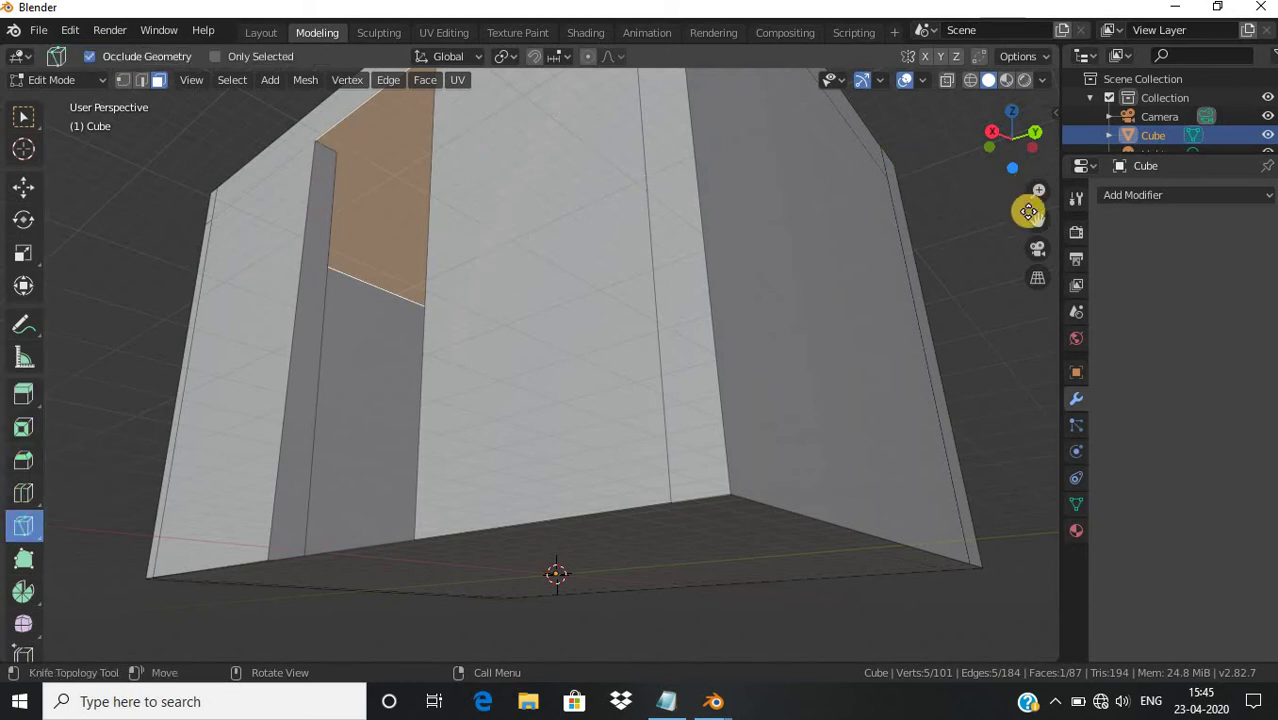
Start a knife cut at the corner of the orange lintel underside face
left_click_drag(1040, 225, 770, 157)
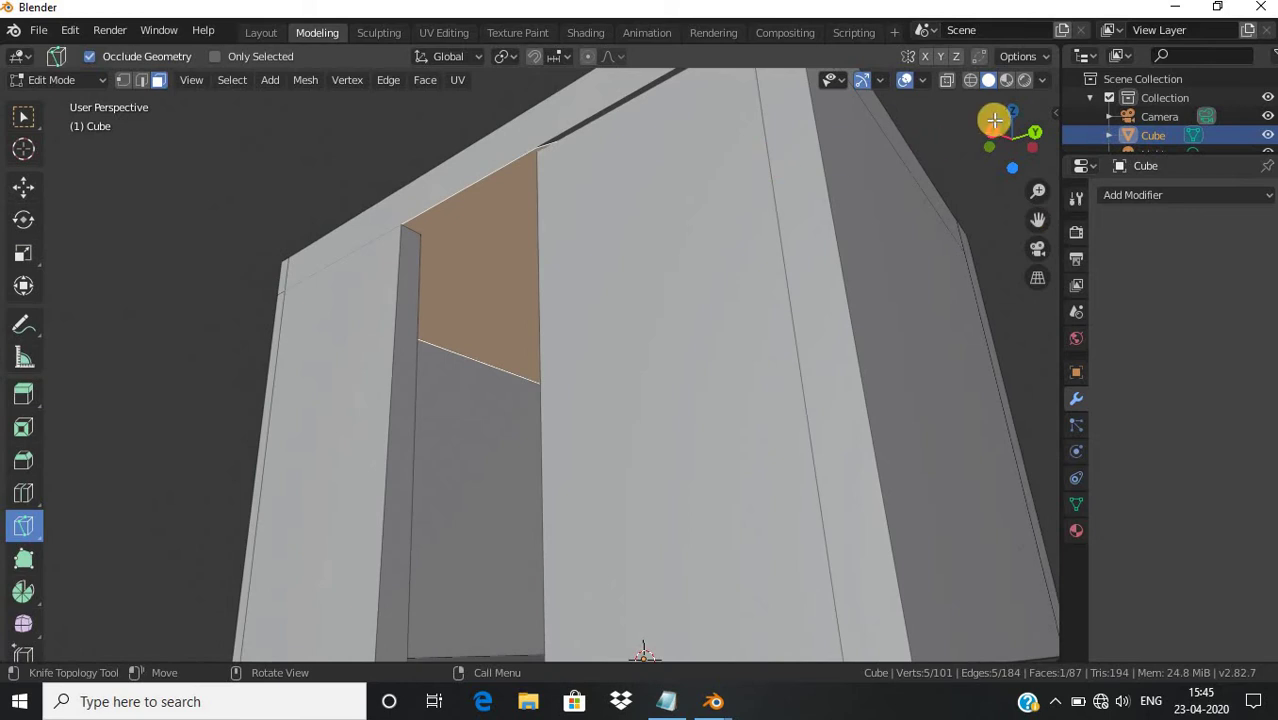
left_click_drag(1027, 93, 653, 108)
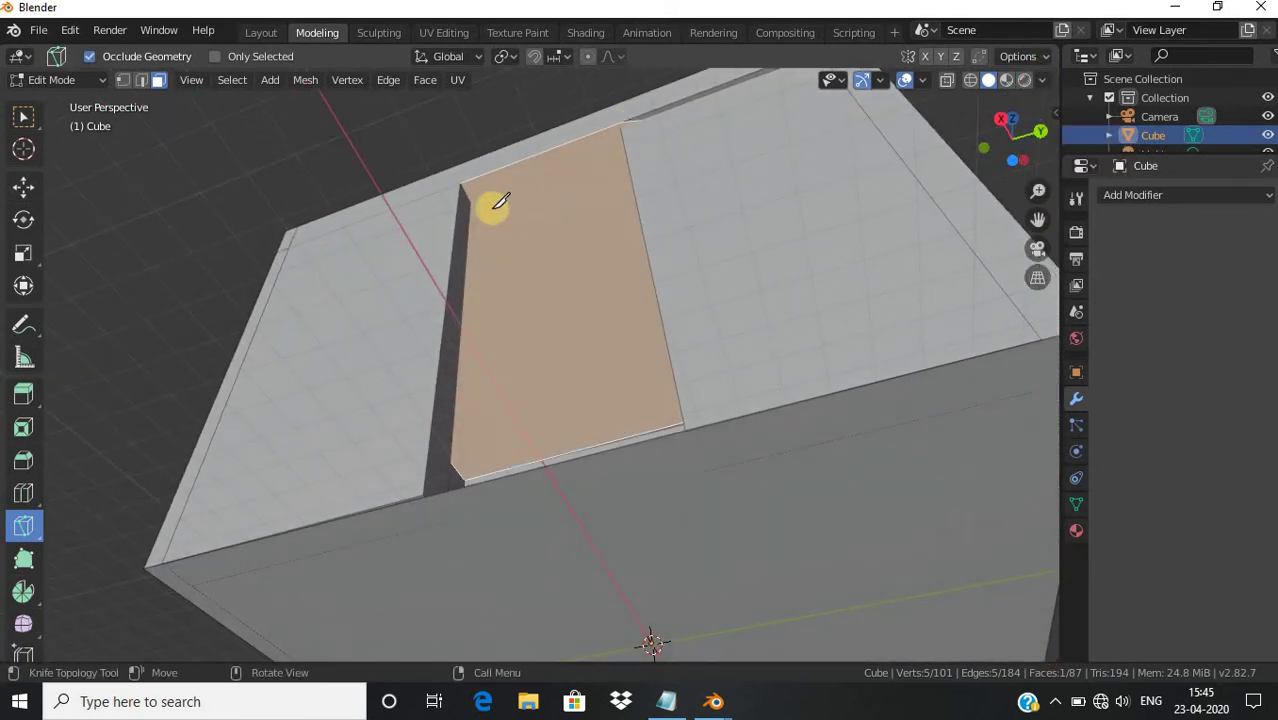
left_click(471, 203)
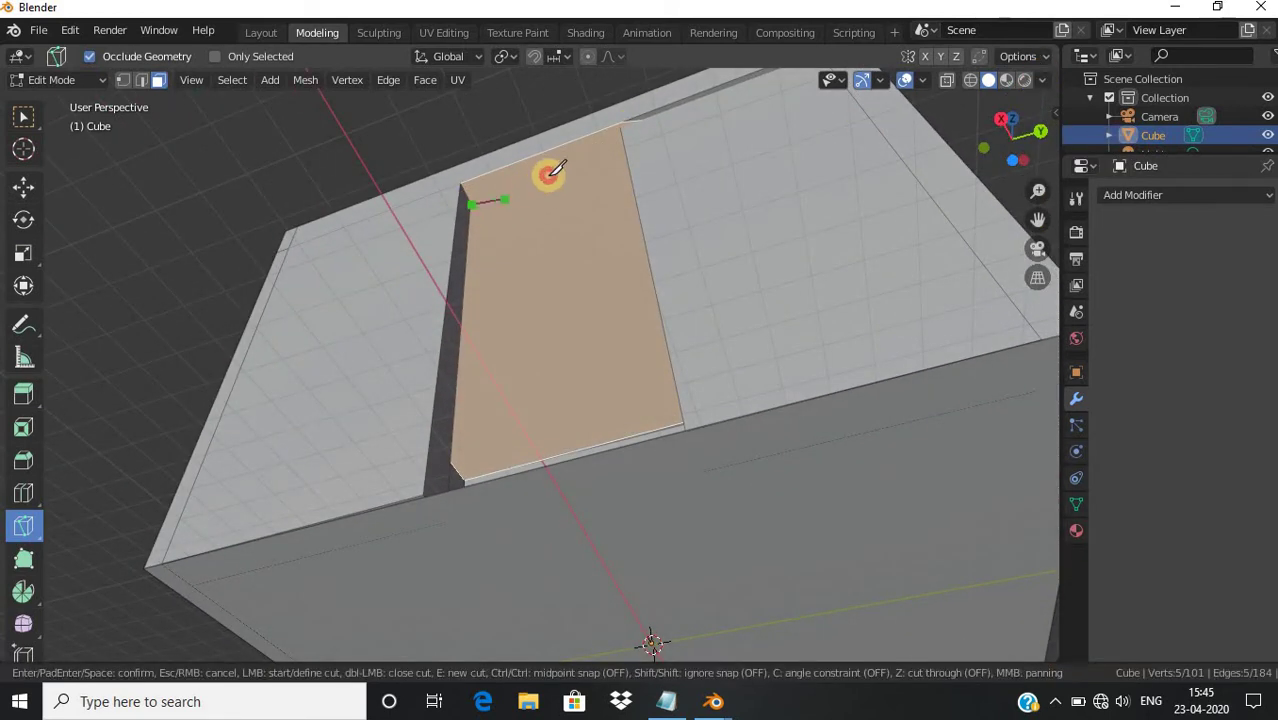
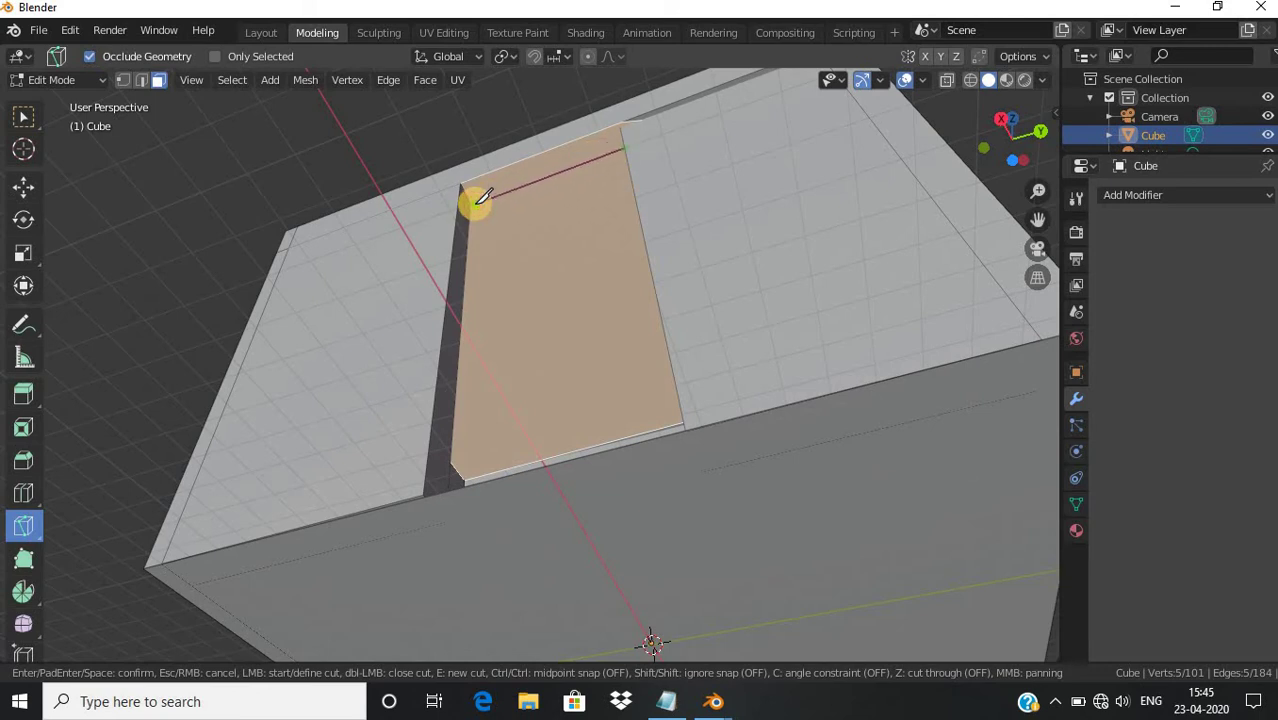
Knife-cut across the upper end of the orange recessed face, splitting off a thin strip
key("Escape")
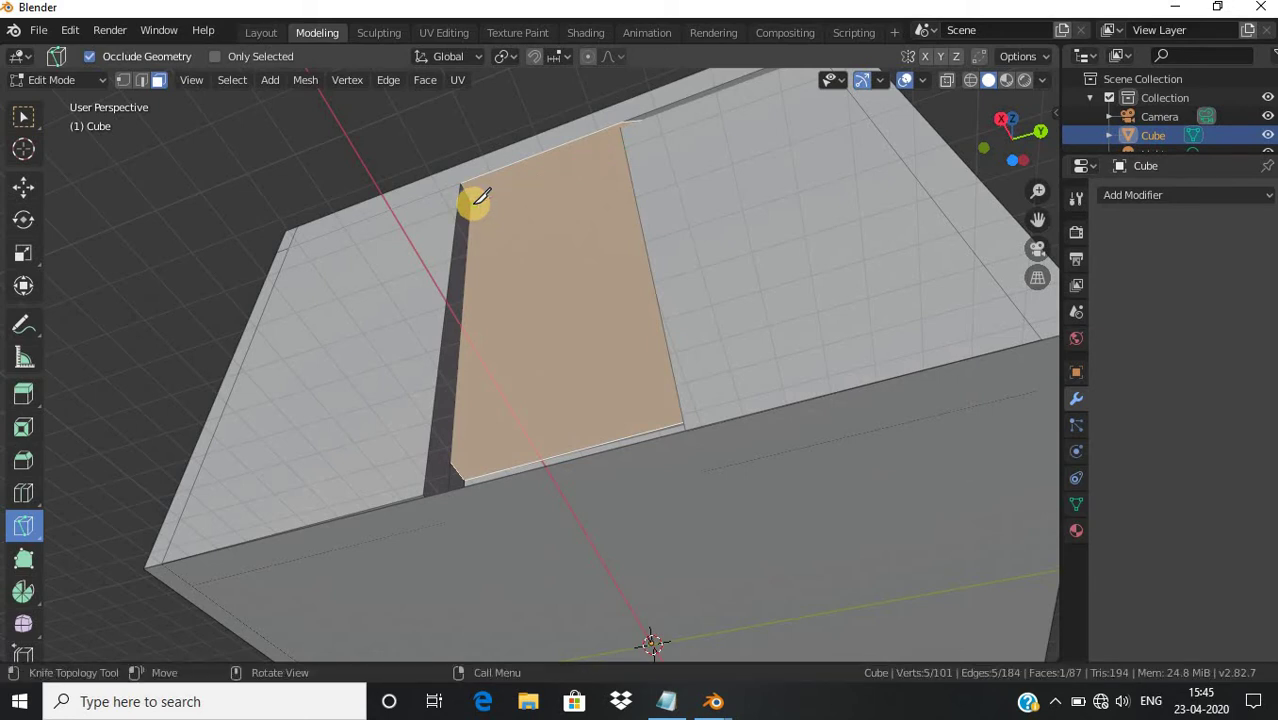
left_click(474, 203)
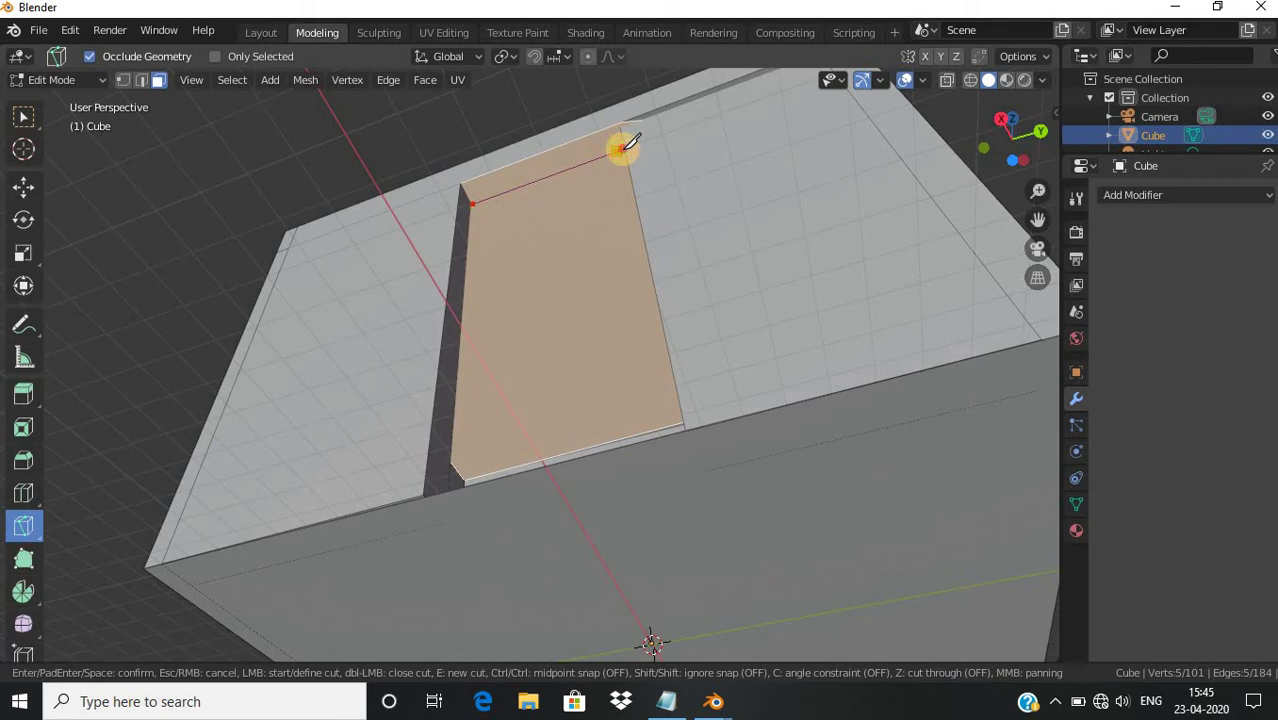
left_click(617, 150)
key("Return")
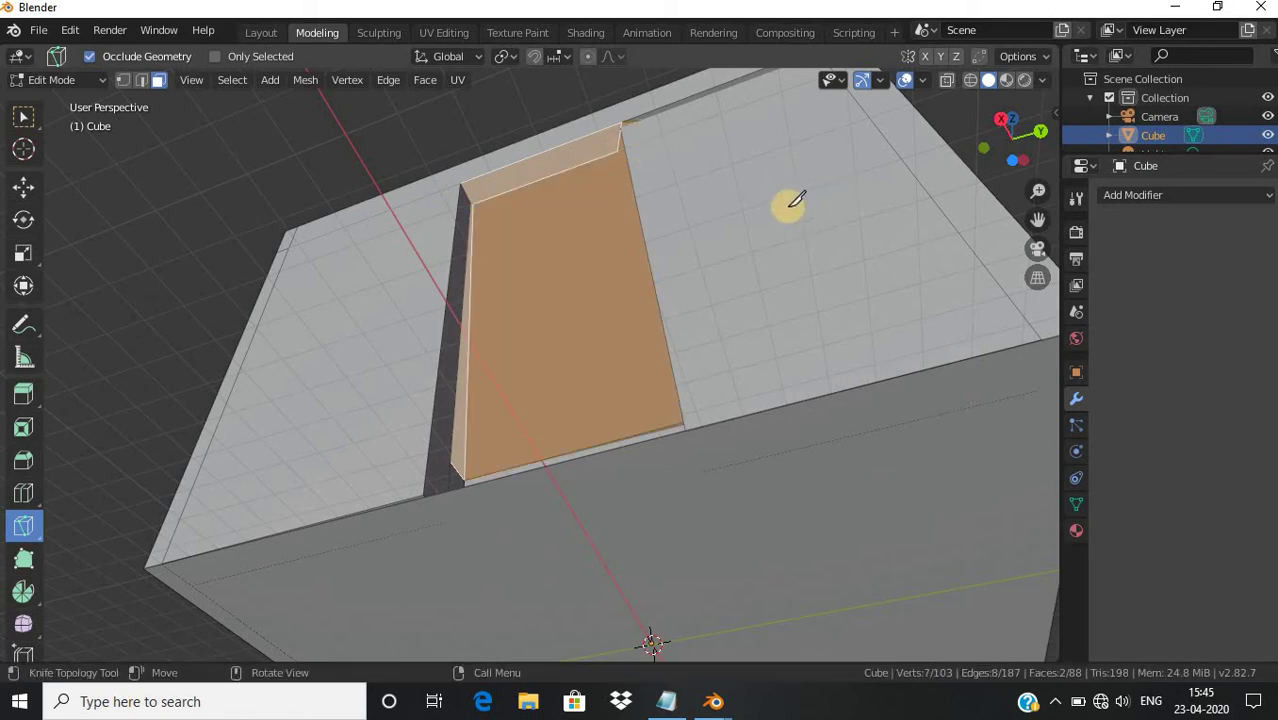
scroll(620, 272, "down", 5)
scroll(862, 148, "up", 6)
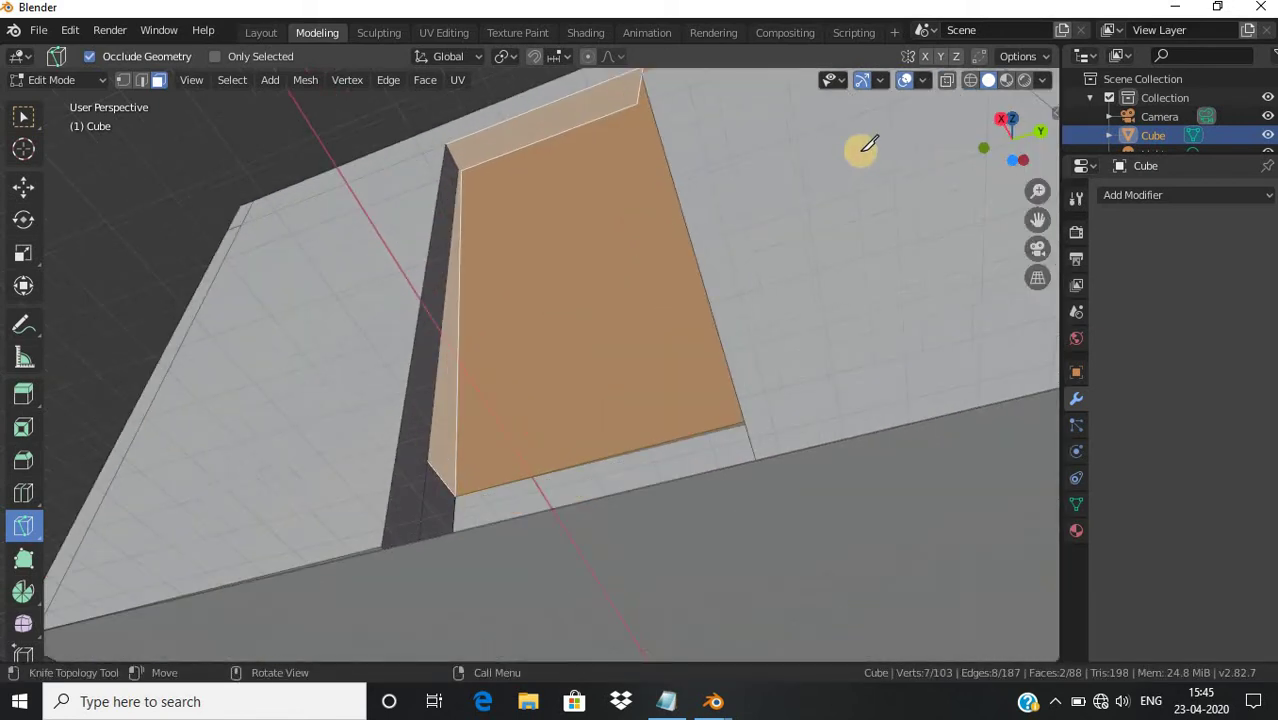
mouse_move(975, 137)
left_mouse_down()
mouse_move(985, 216)
mouse_move(776, 165)
left_mouse_up()
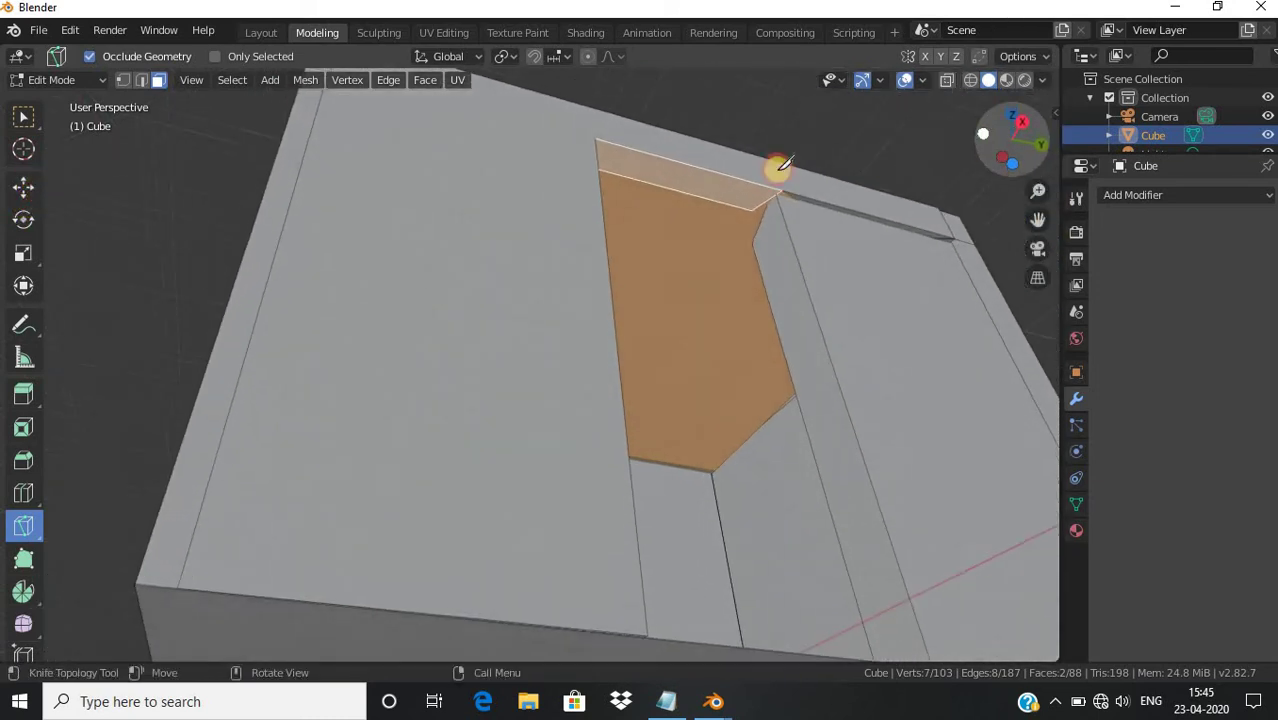
left_click(755, 213)
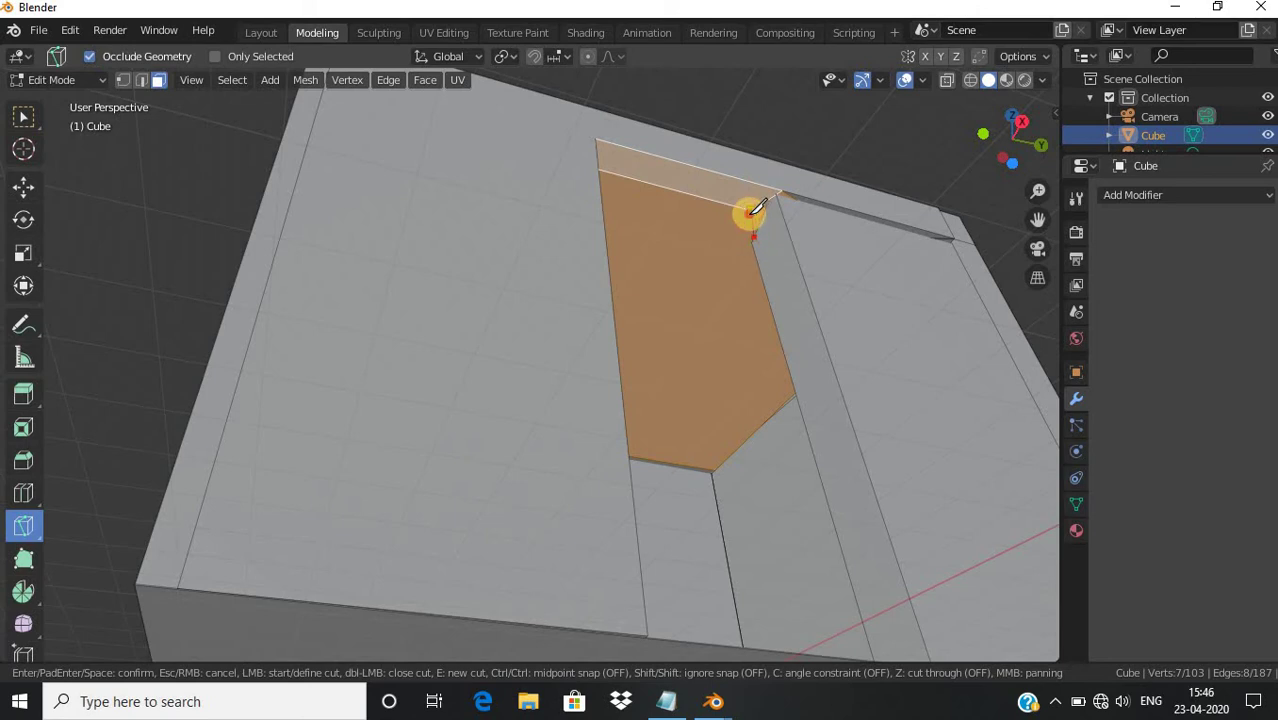
key("Return")
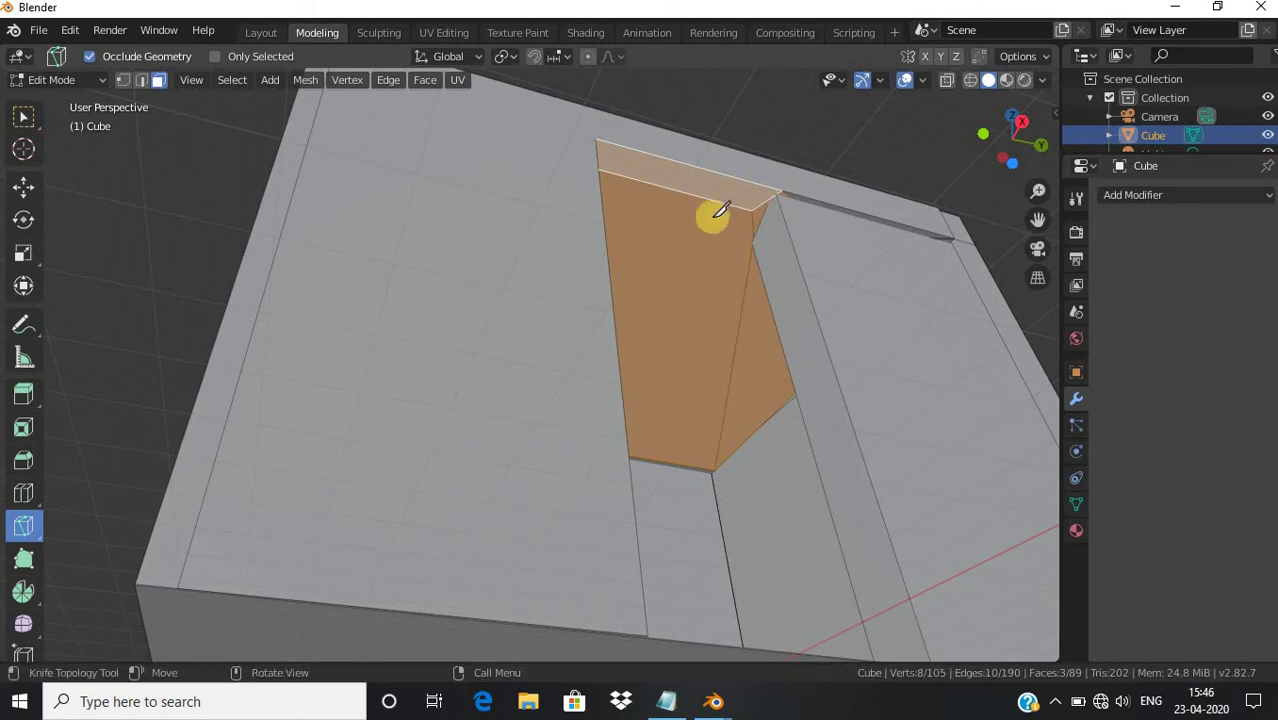
left_click(22, 393)
Extrude the thin top strip face deep down into the box body
left_click(685, 182)
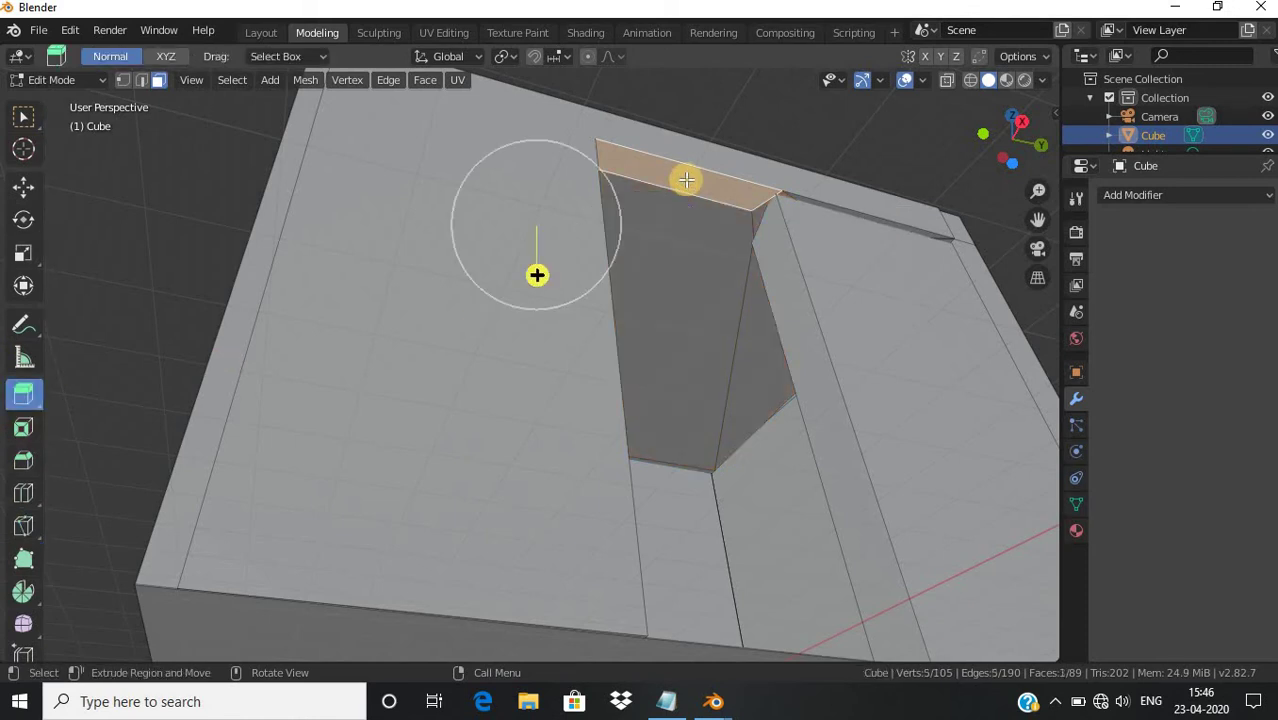
left_click_drag(532, 276, 558, 487)
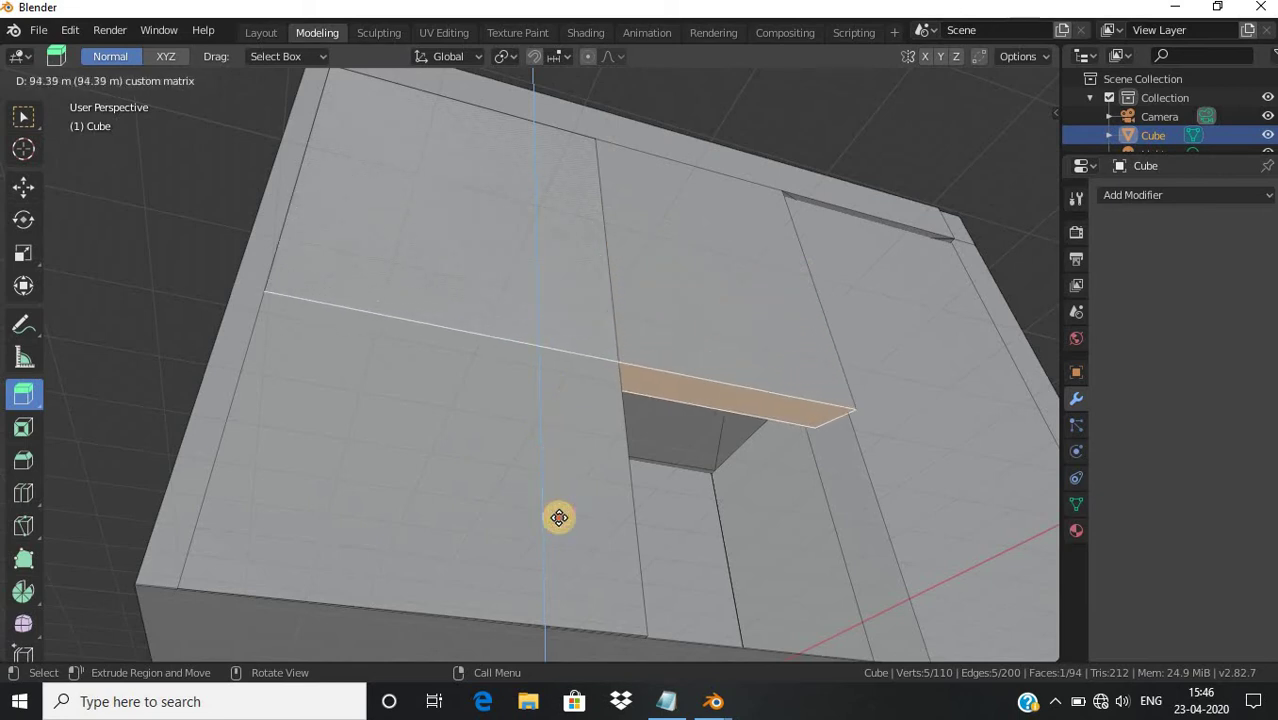
left_click_drag(558, 487, 560, 548)
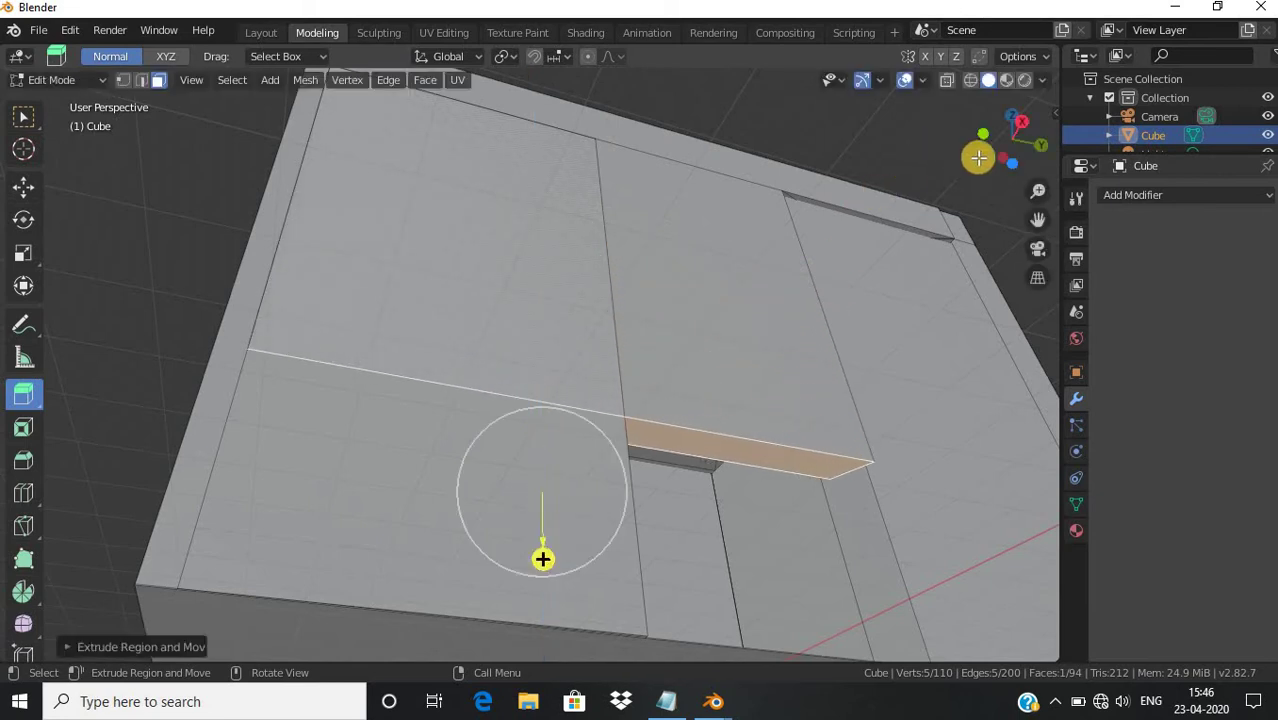
mouse_move(939, 182)
middle_mouse_down()
mouse_move(905, 223)
mouse_move(830, 231)
mouse_move(873, 242)
middle_mouse_up()
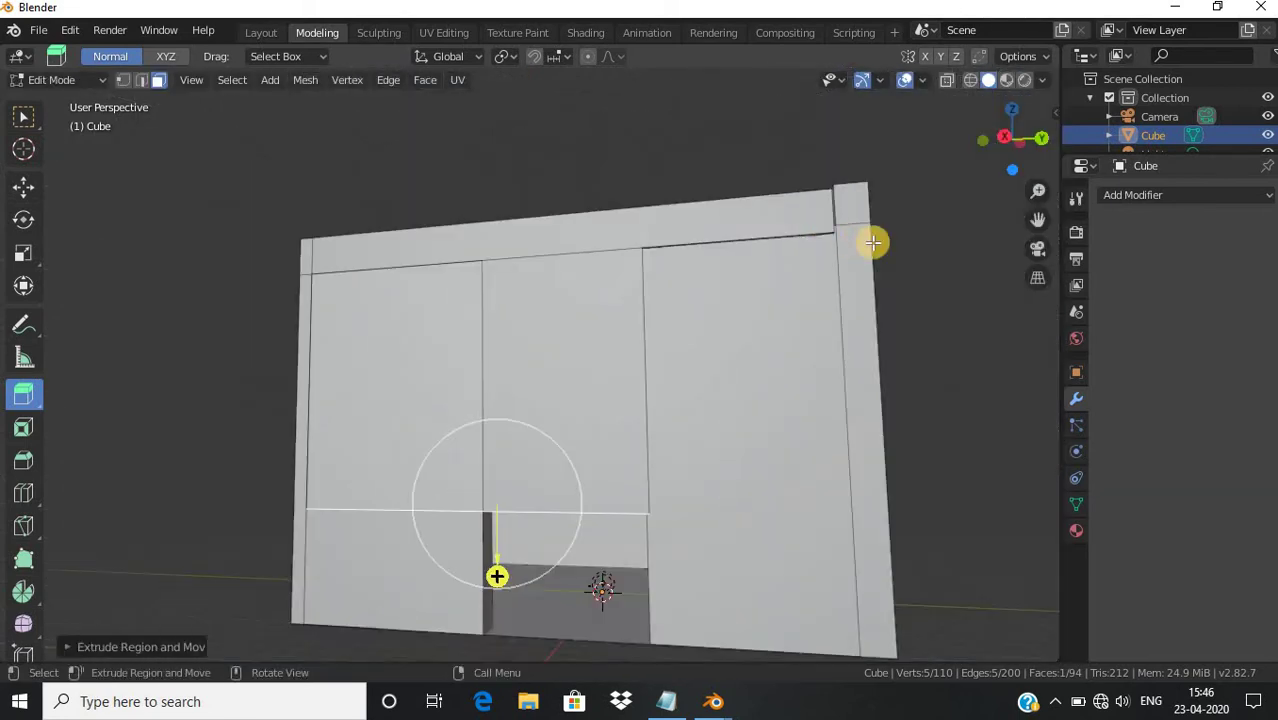
mouse_move(1001, 157)
left_mouse_down()
mouse_move(922, 130)
mouse_move(898, 200)
left_mouse_up()
Deselect and orbit around the box to inspect the deepened opening
scroll(668, 416, "up", 6)
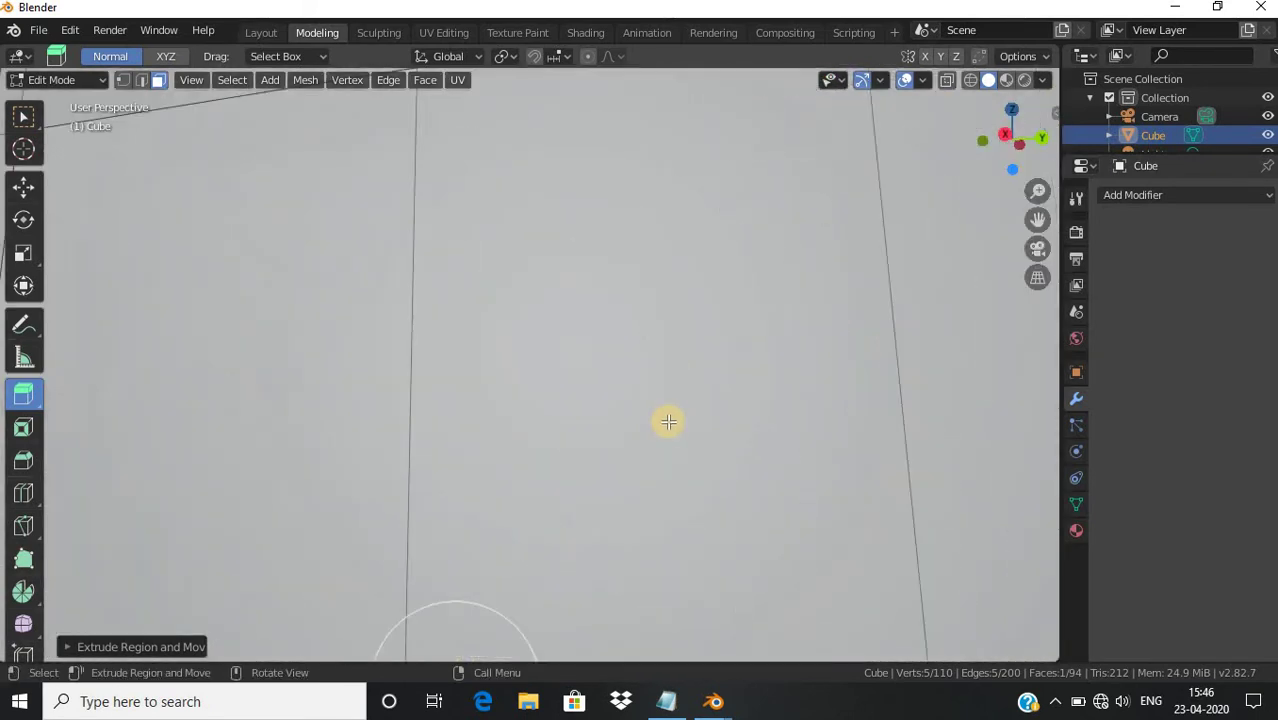
scroll(668, 412, "down", 3)
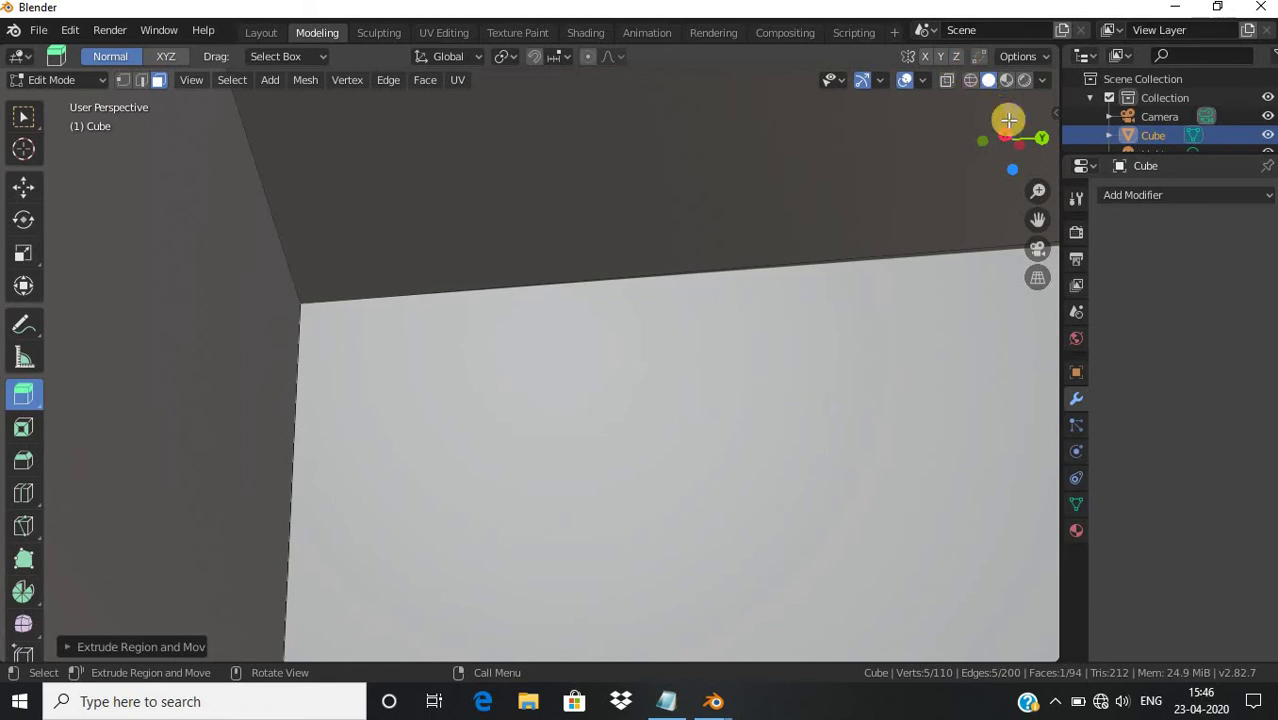
mouse_move(805, 182)
middle_mouse_down()
mouse_move(533, 242)
mouse_move(673, 228)
middle_mouse_up()
left_click_drag(1018, 134, 128, 75)
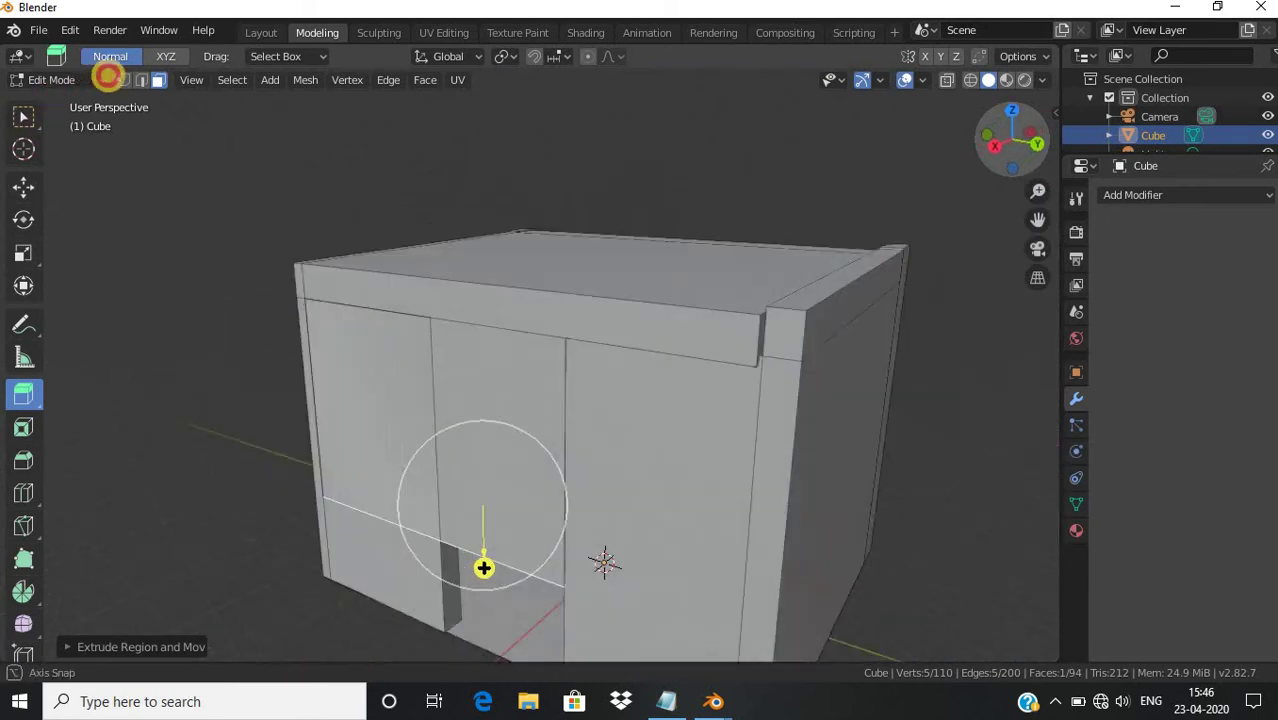
scroll(766, 200, "down", 2)
scroll(766, 197, "down", 2)
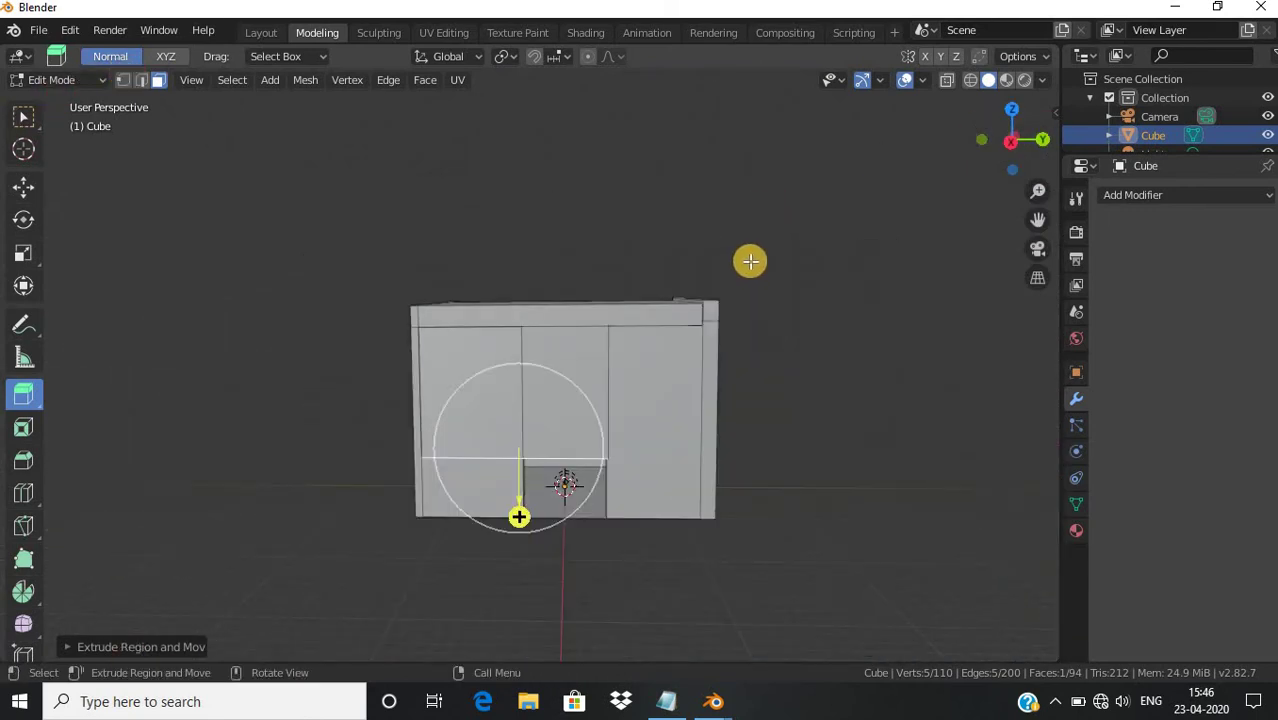
scroll(750, 261, "up", 1)
left_click(450, 105)
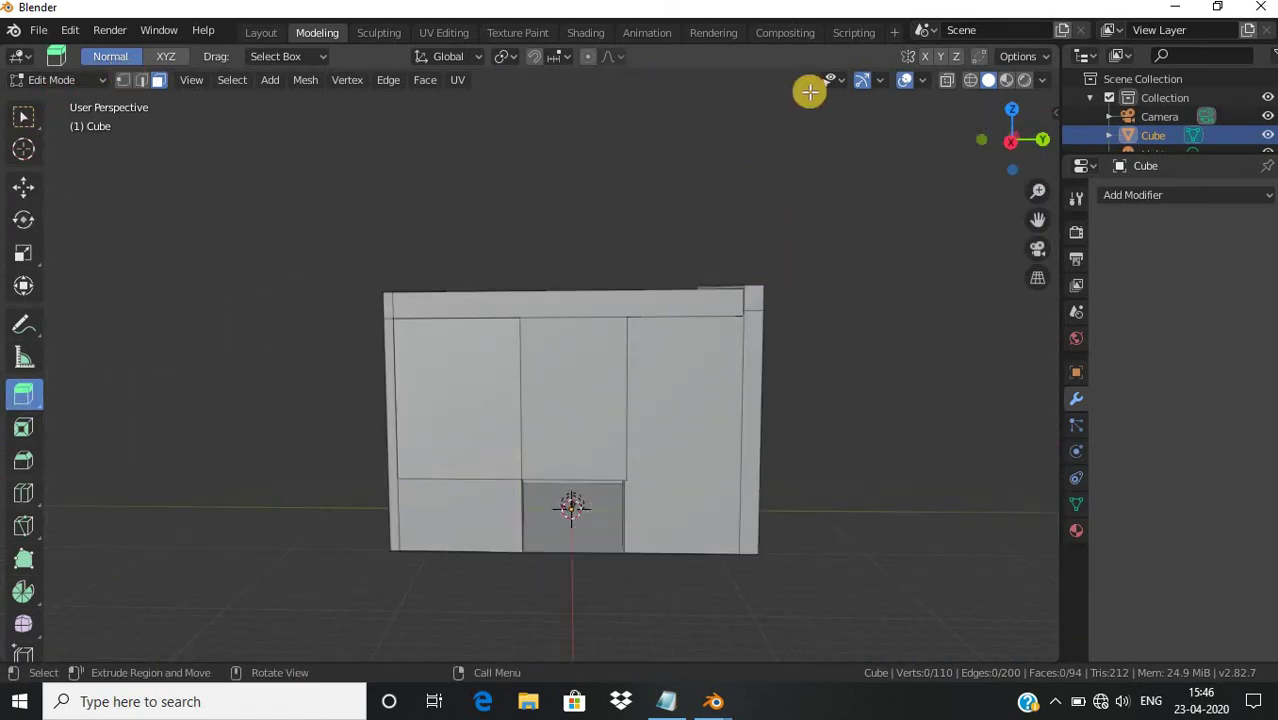
left_click_drag(1033, 158, 711, 126)
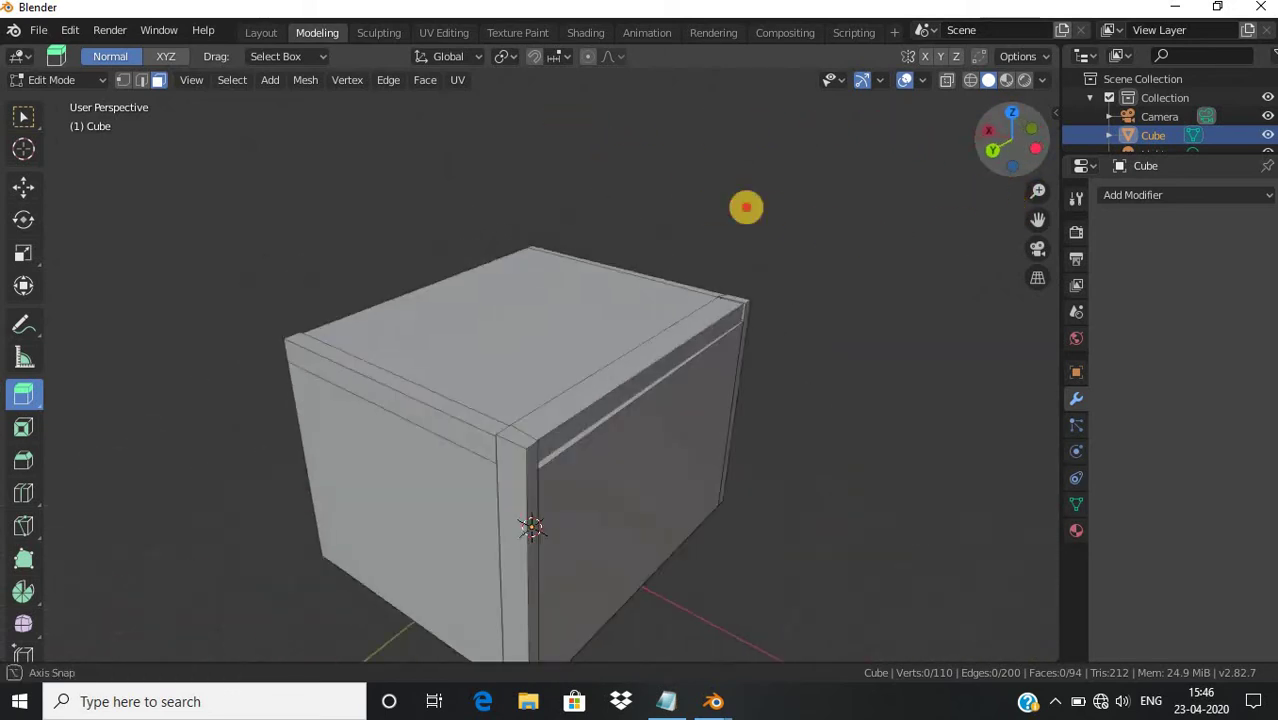
left_click_drag(711, 126, 745, 206)
left_click(24, 324)
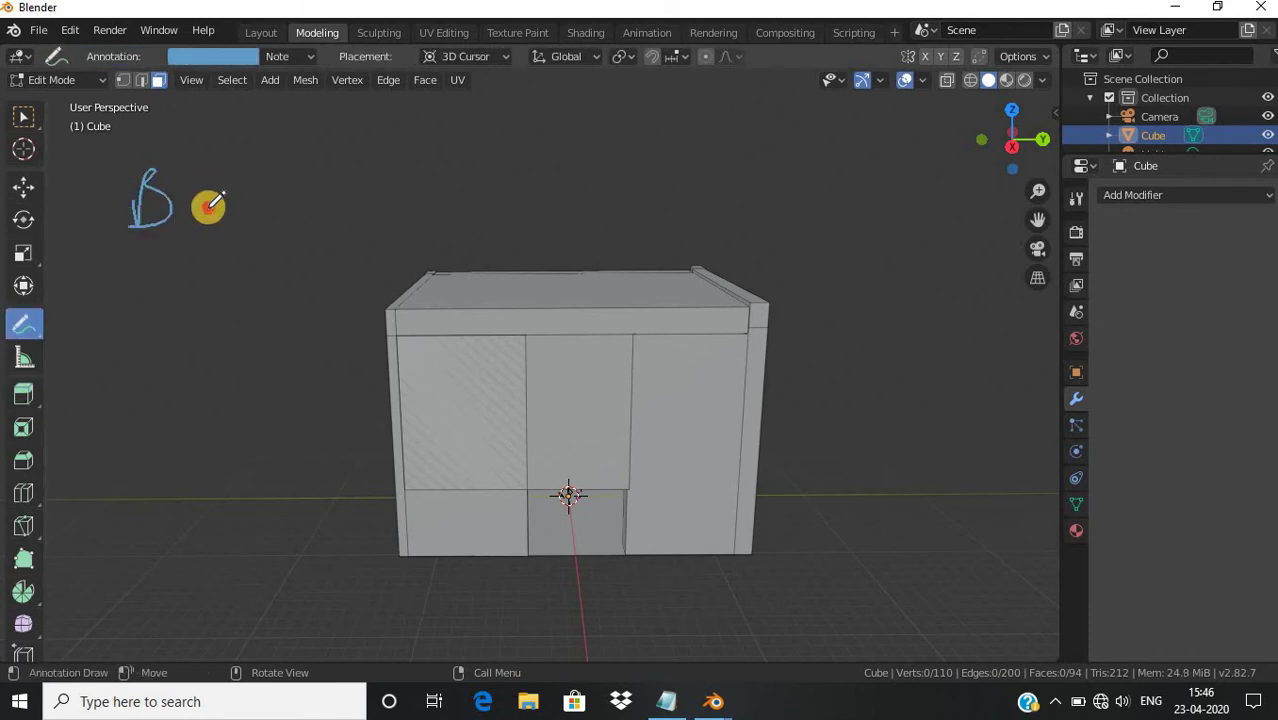
mouse_move(207, 223)
left_mouse_down()
mouse_move(250, 212)
mouse_move(250, 190)
left_mouse_up()
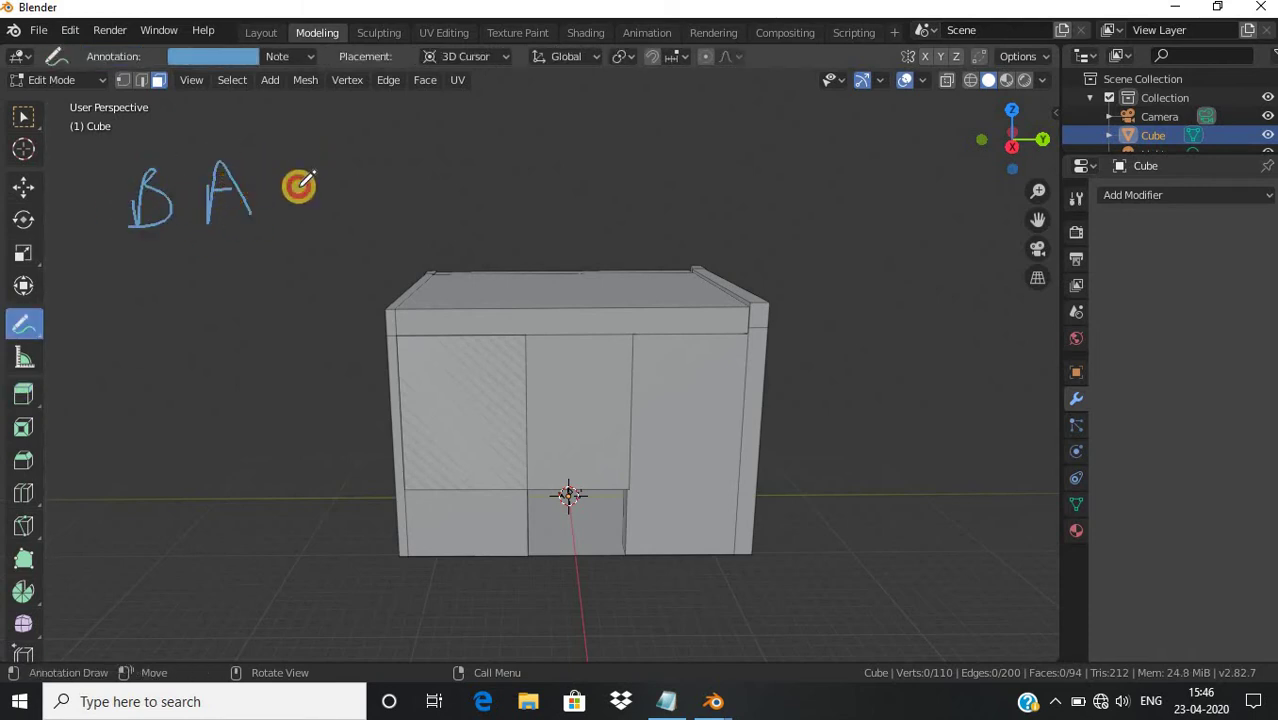
left_click_drag(339, 204, 340, 164)
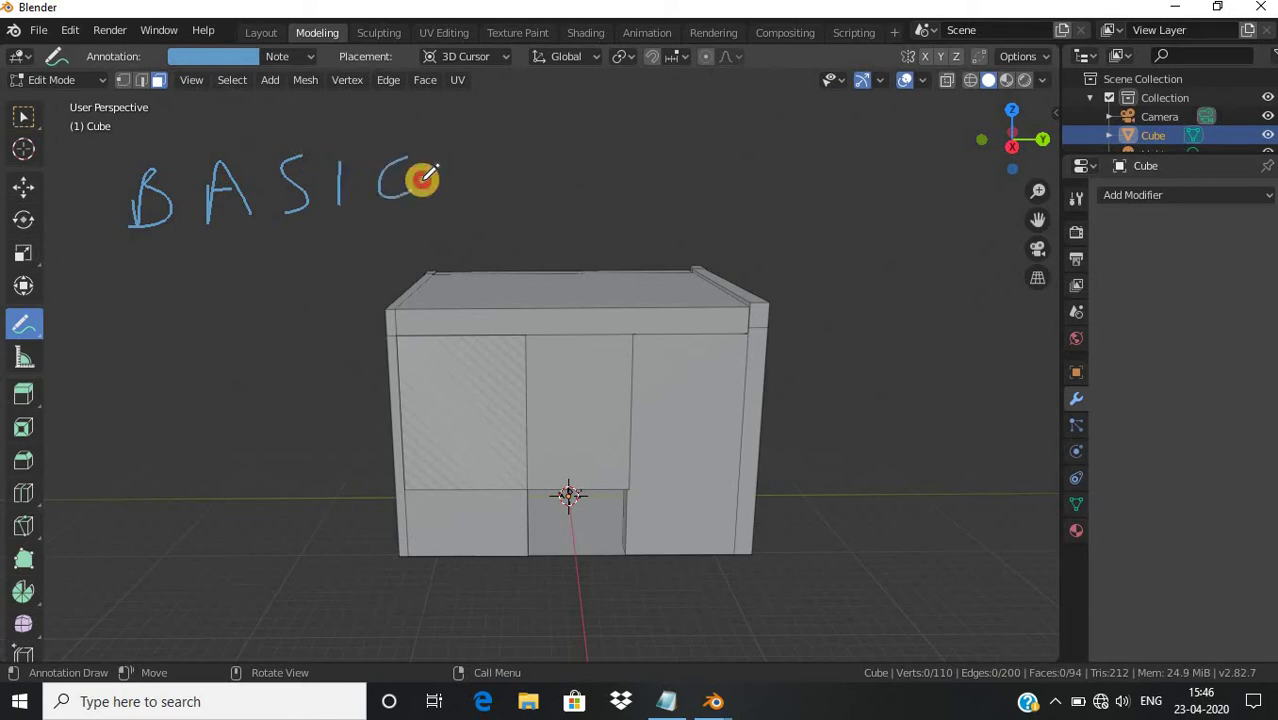
left_click_drag(466, 156, 478, 152)
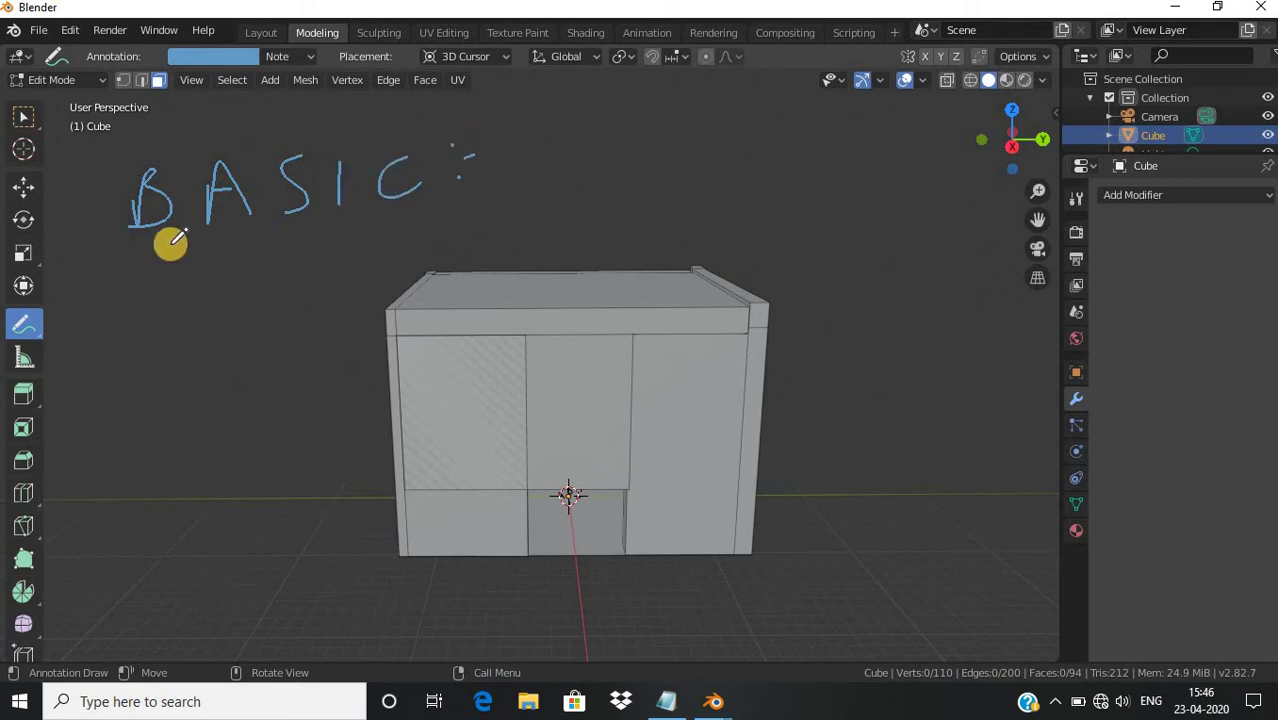
left_click_drag(120, 246, 424, 195)
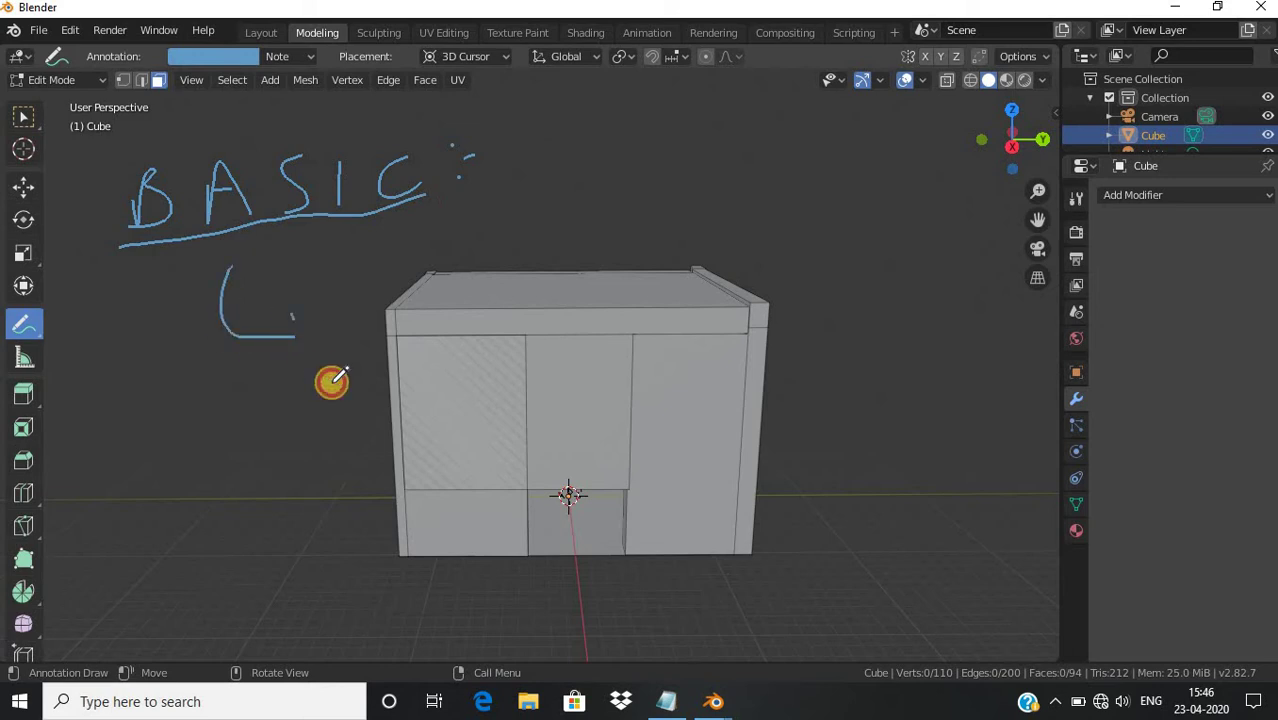
left_click_drag(332, 381, 287, 383)
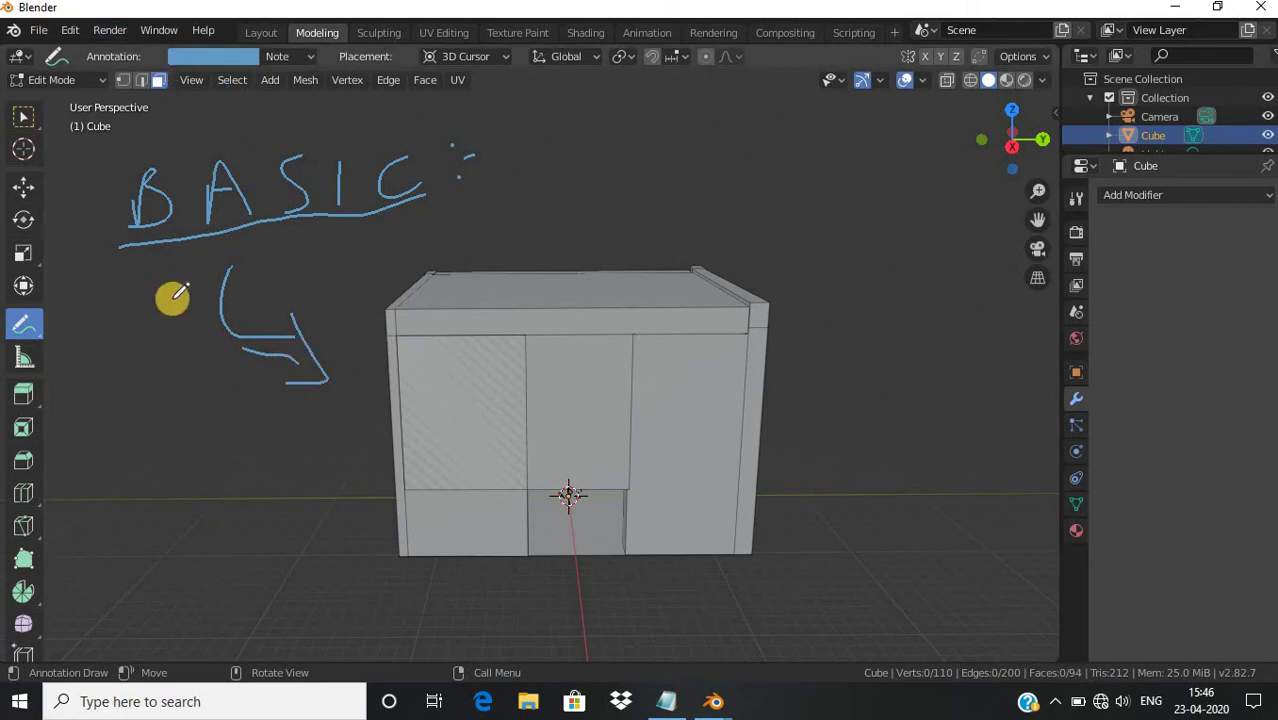
mouse_move(45, 340)
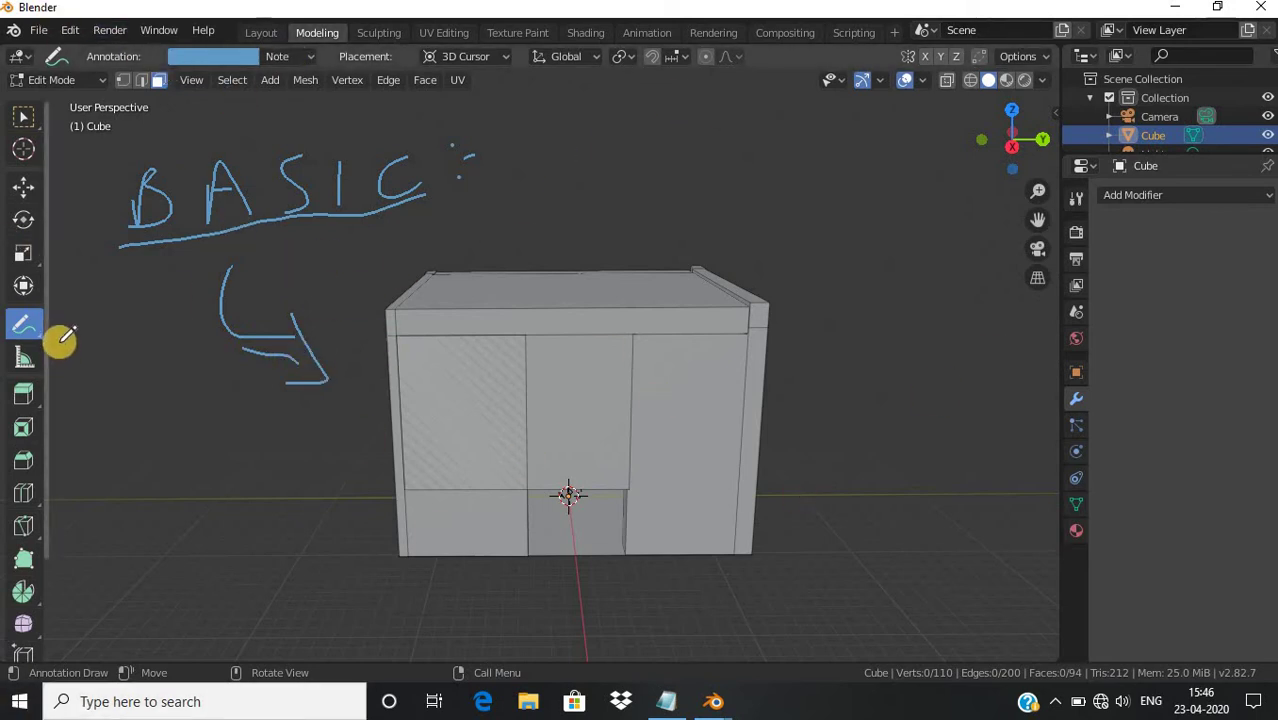
left_click_drag(27, 340, 114, 442)
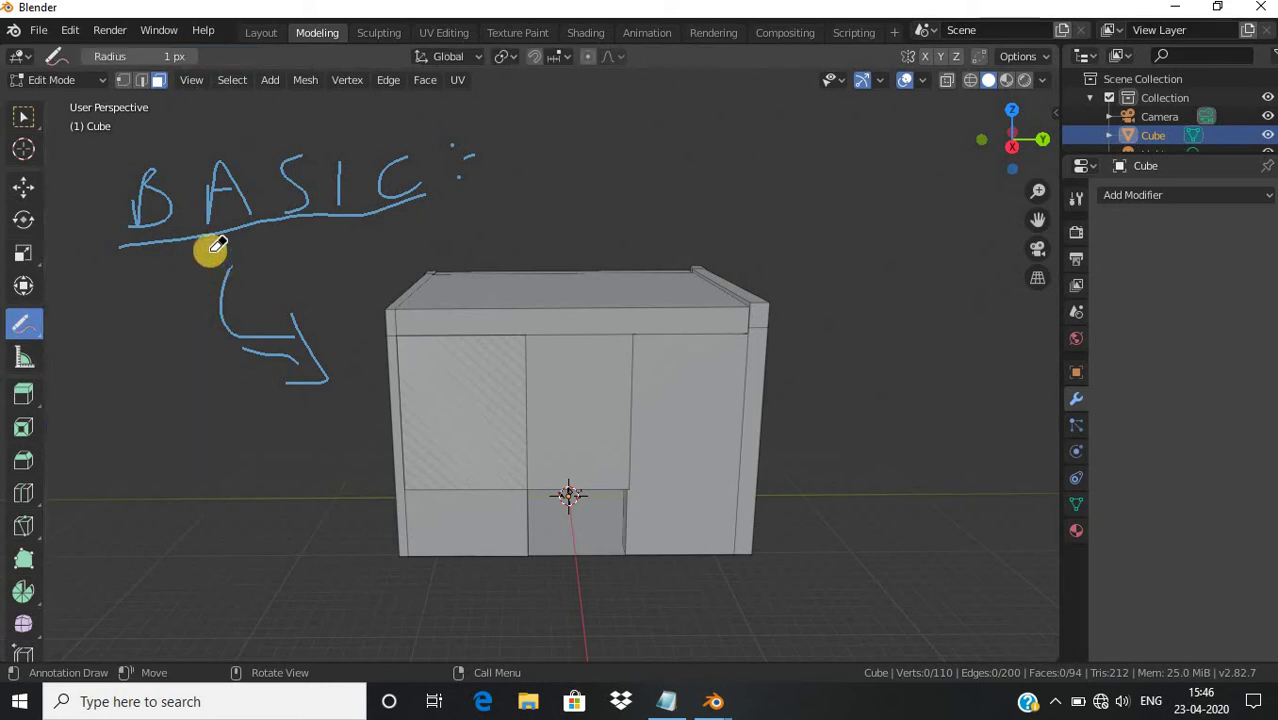
left_click_drag(149, 55, 229, 62)
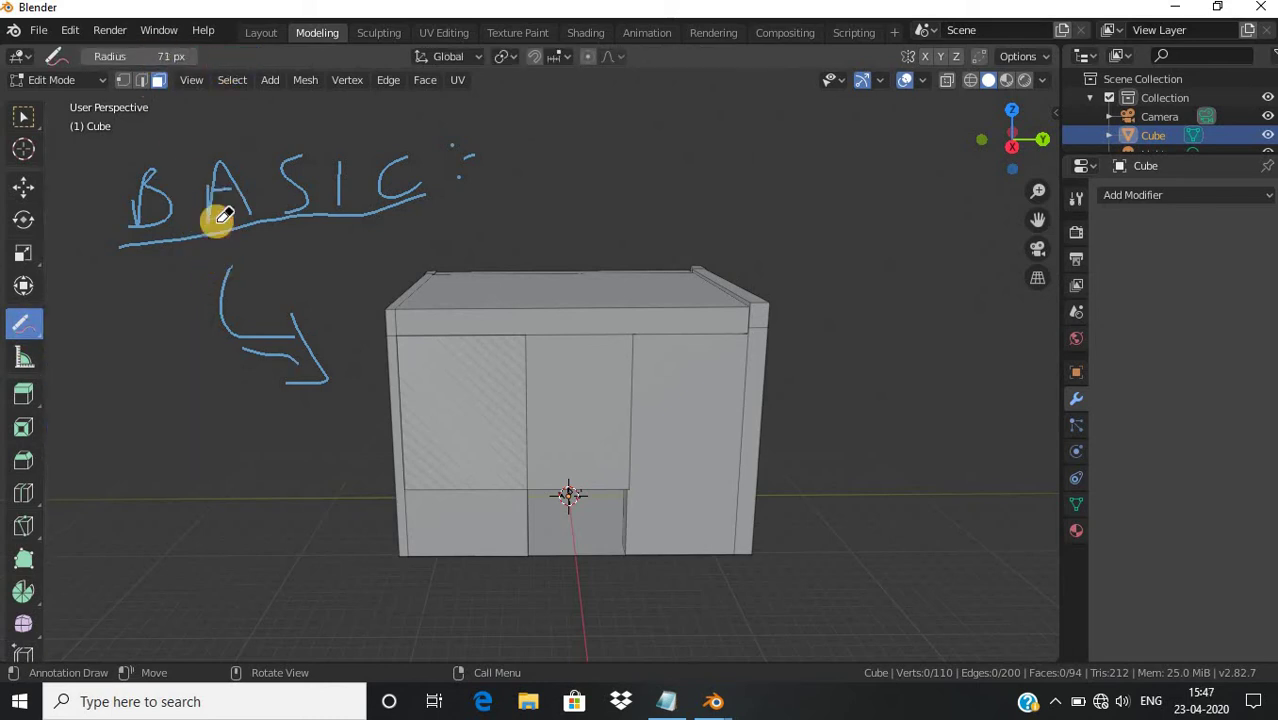
mouse_move(216, 220)
left_mouse_down()
mouse_move(240, 275)
mouse_move(242, 262)
left_mouse_up()
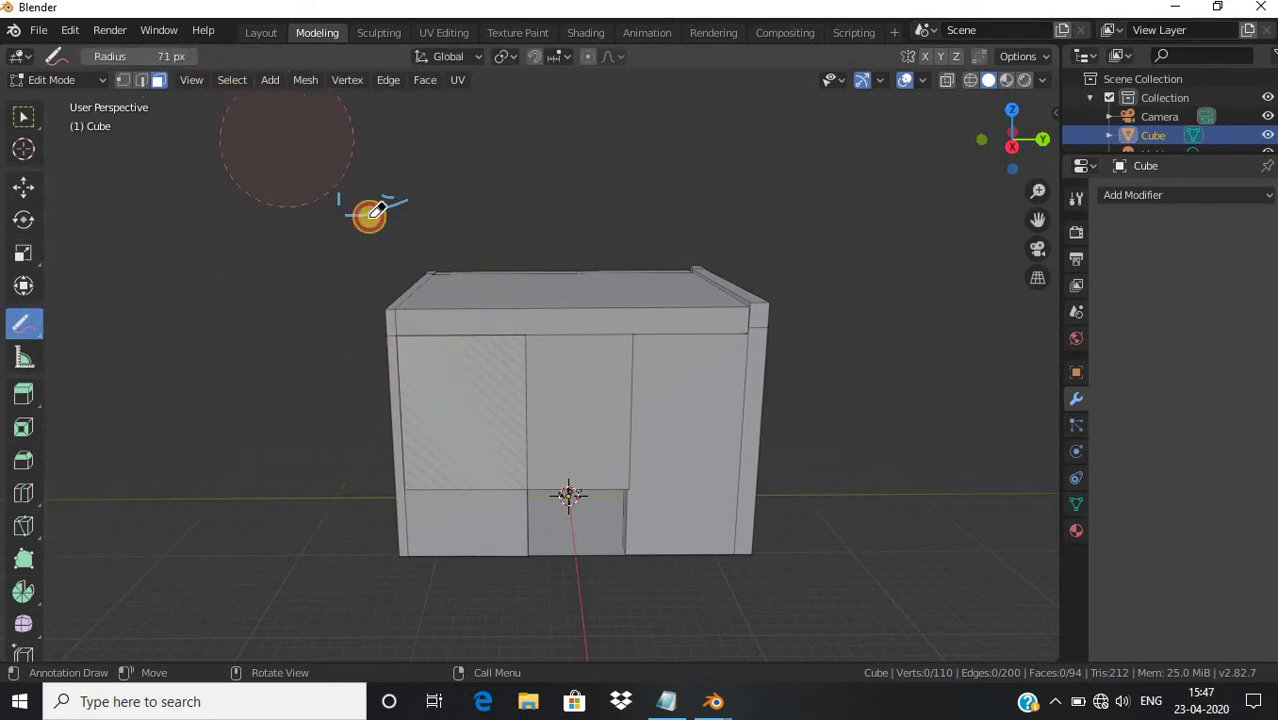
left_click_drag(30, 330, 143, 334)
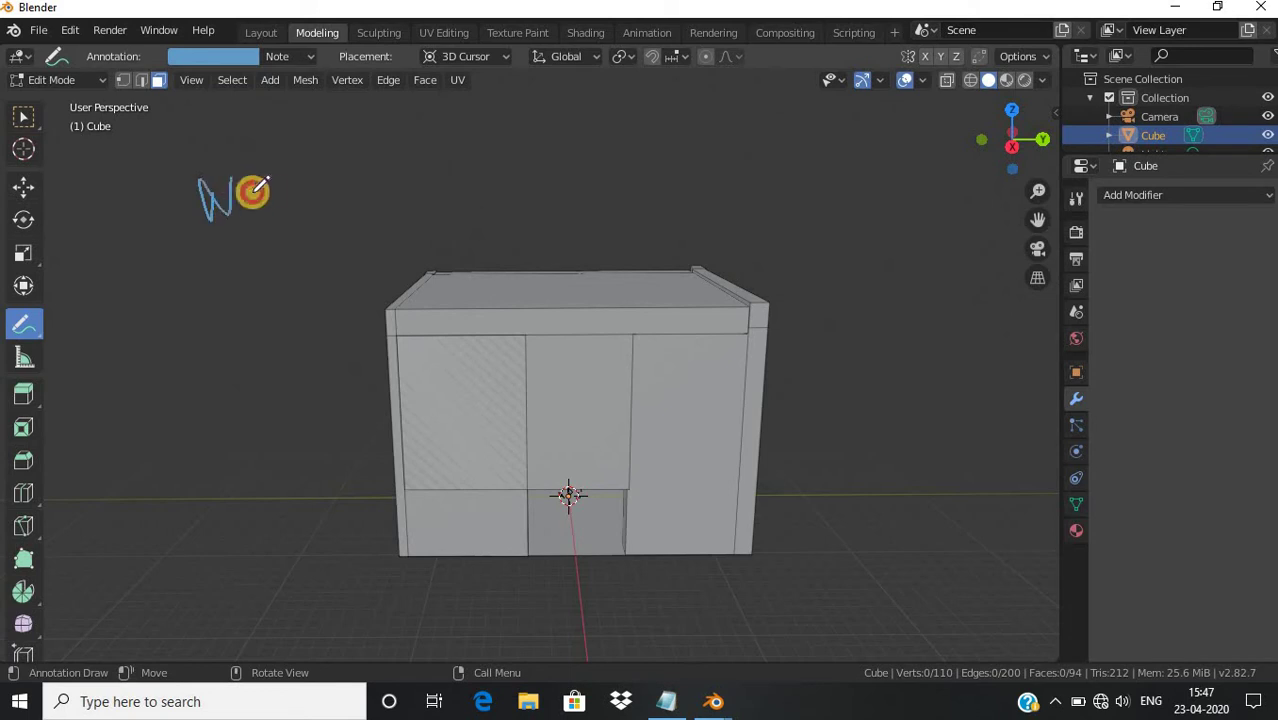
Handwrite the annotation 'NOW ROOF' above the box
mouse_move(307, 190)
left_mouse_down()
mouse_move(405, 220)
mouse_move(464, 180)
mouse_move(538, 200)
left_mouse_up()
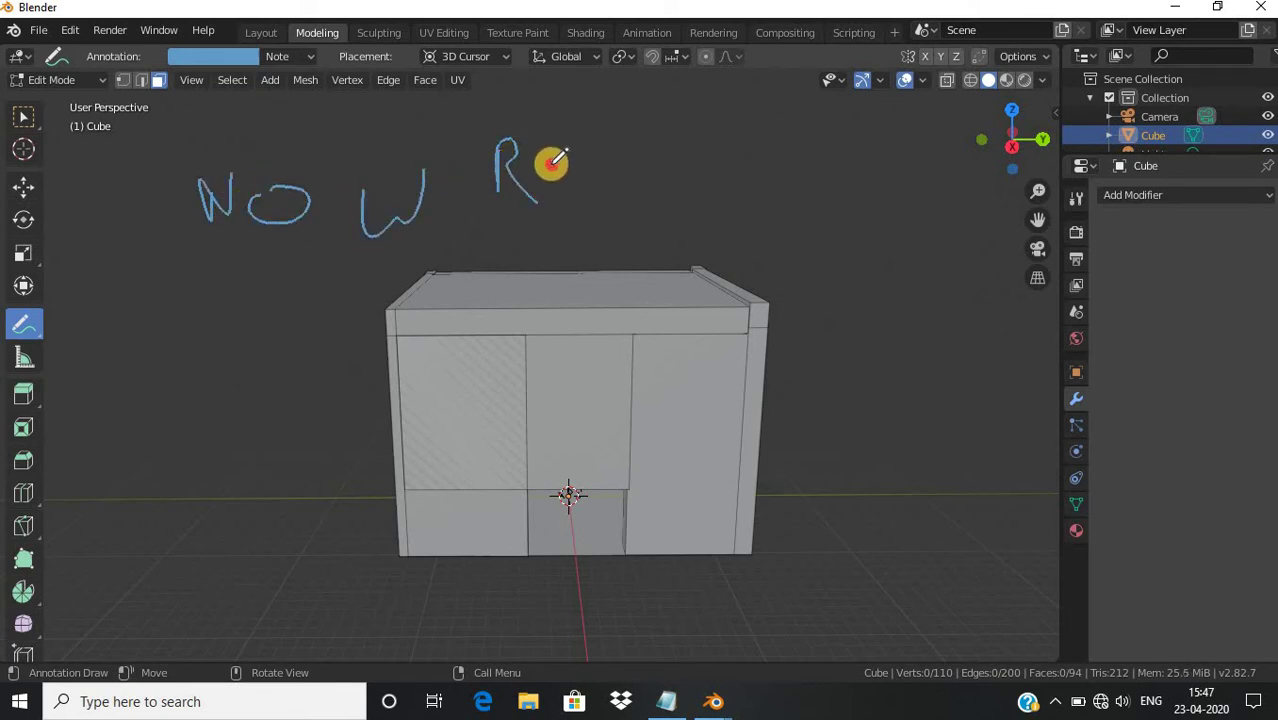
left_click_drag(602, 148, 637, 157)
mouse_move(700, 187)
left_mouse_down()
mouse_move(702, 144)
mouse_move(755, 147)
mouse_move(765, 180)
left_mouse_up()
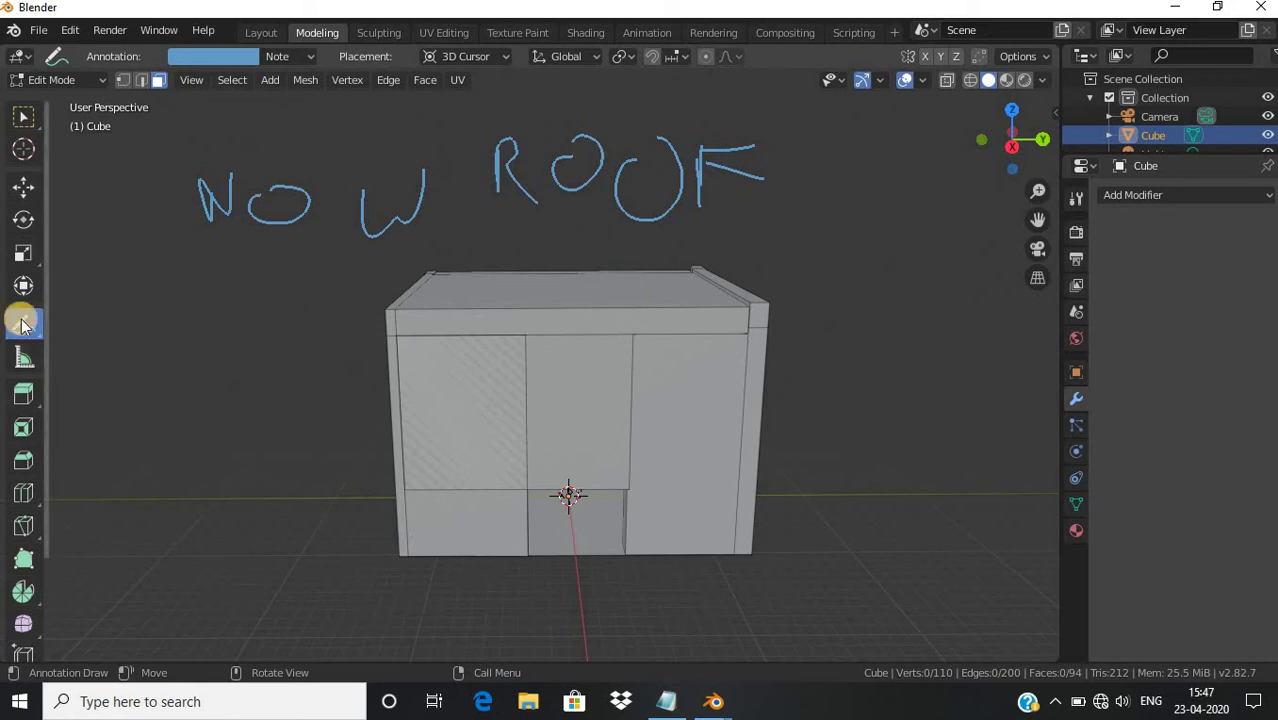
Remove the annotation strokes using the Annotate Eraser at 102 px radius
left_click_drag(22, 310, 120, 446)
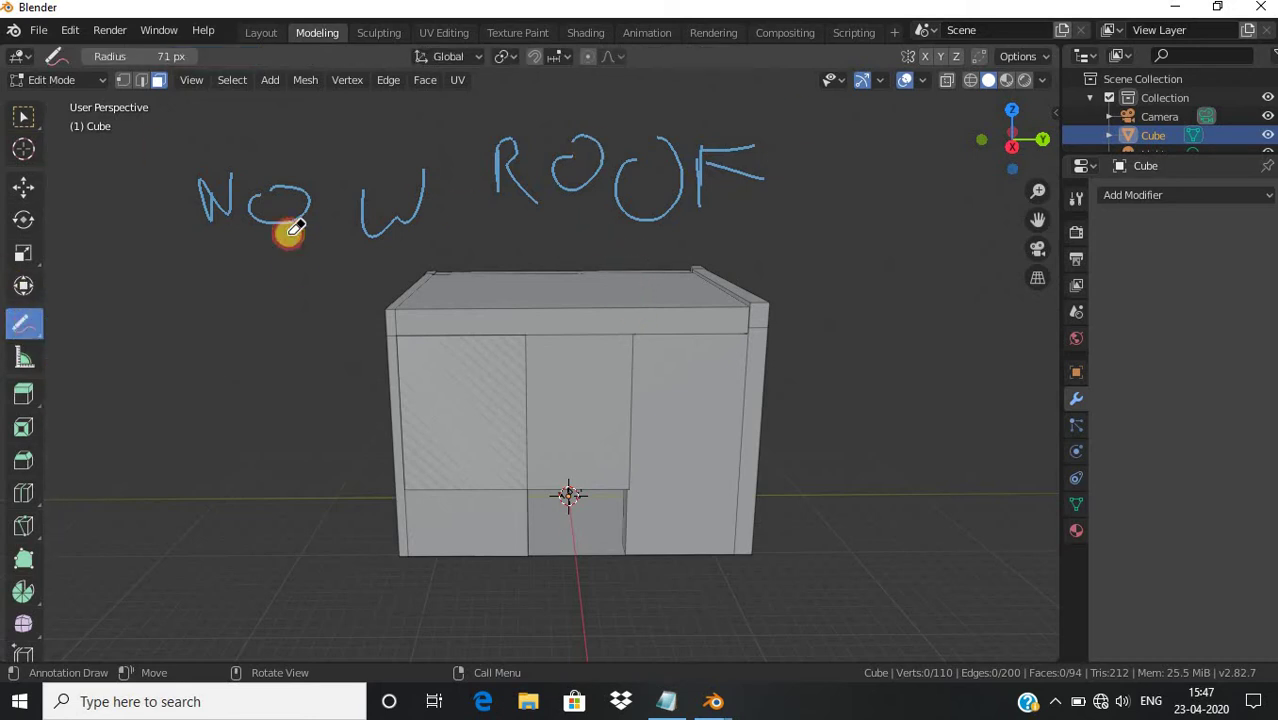
left_click_drag(160, 56, 174, 57)
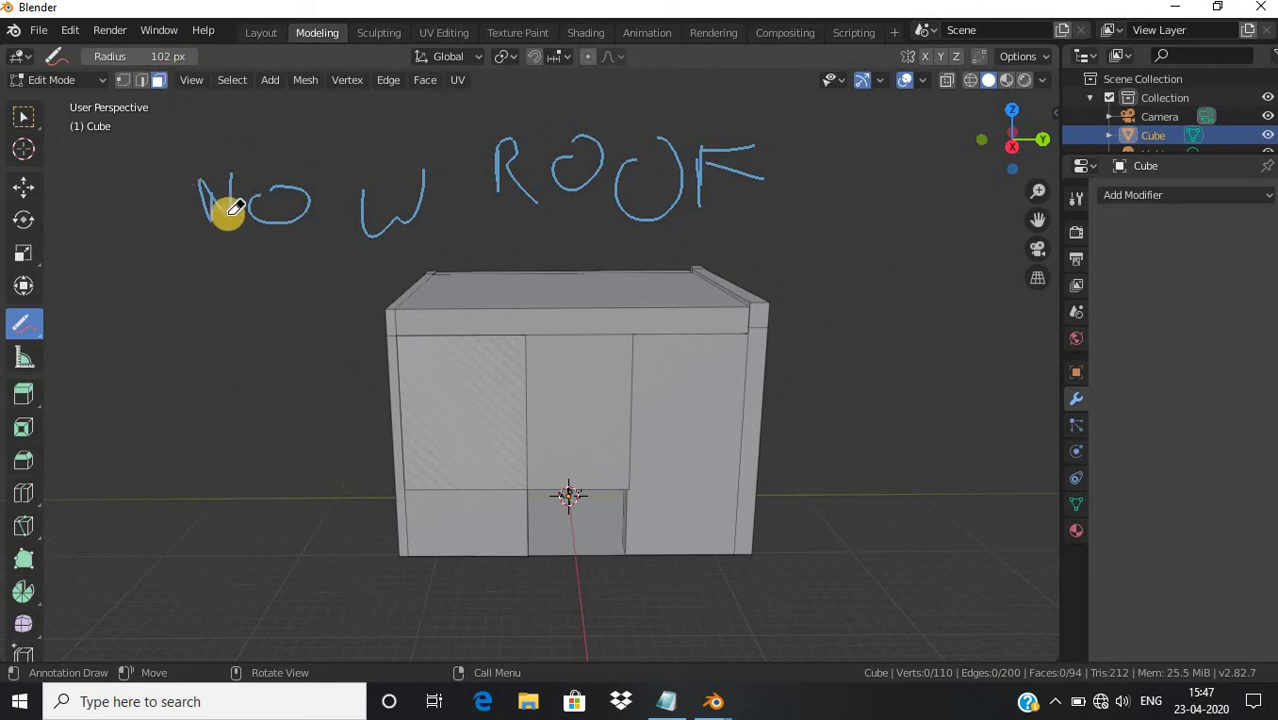
key("ctrl+z")
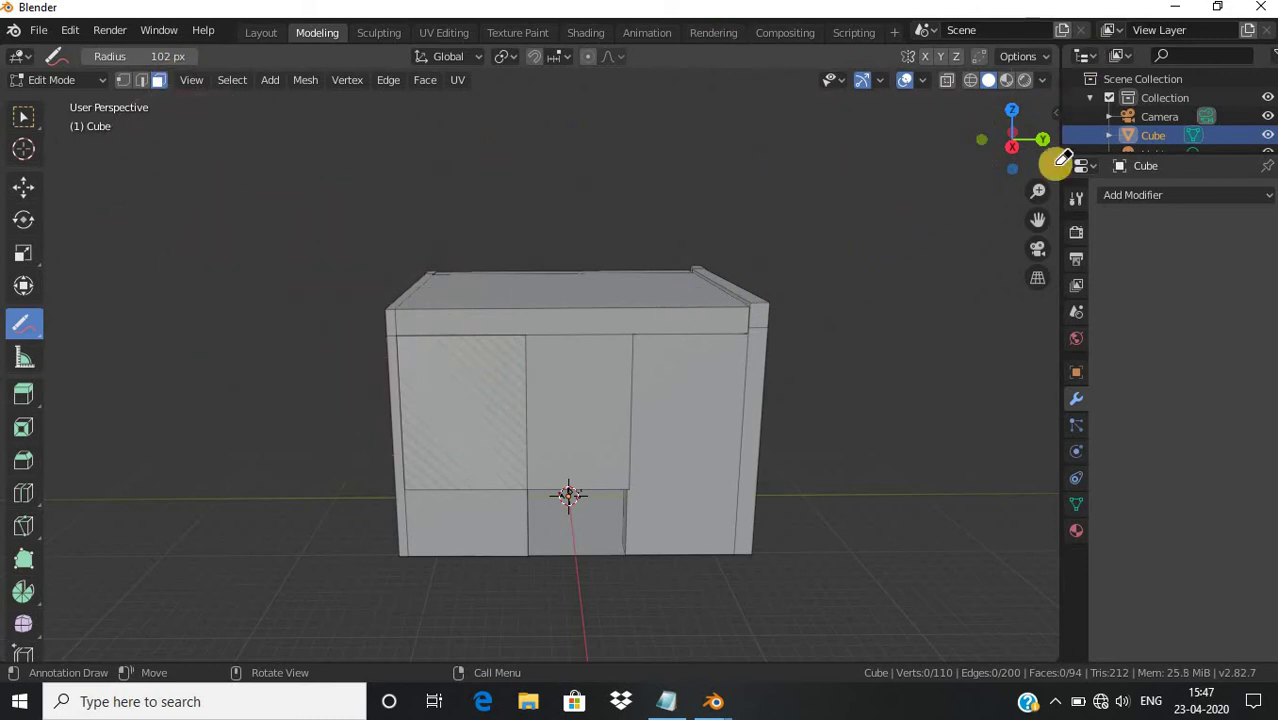
Extrude the thin left strip on the box top upward into a tall wall
left_click(24, 398)
left_click_drag(1012, 140, 1020, 210)
key("c")
left_click(406, 264)
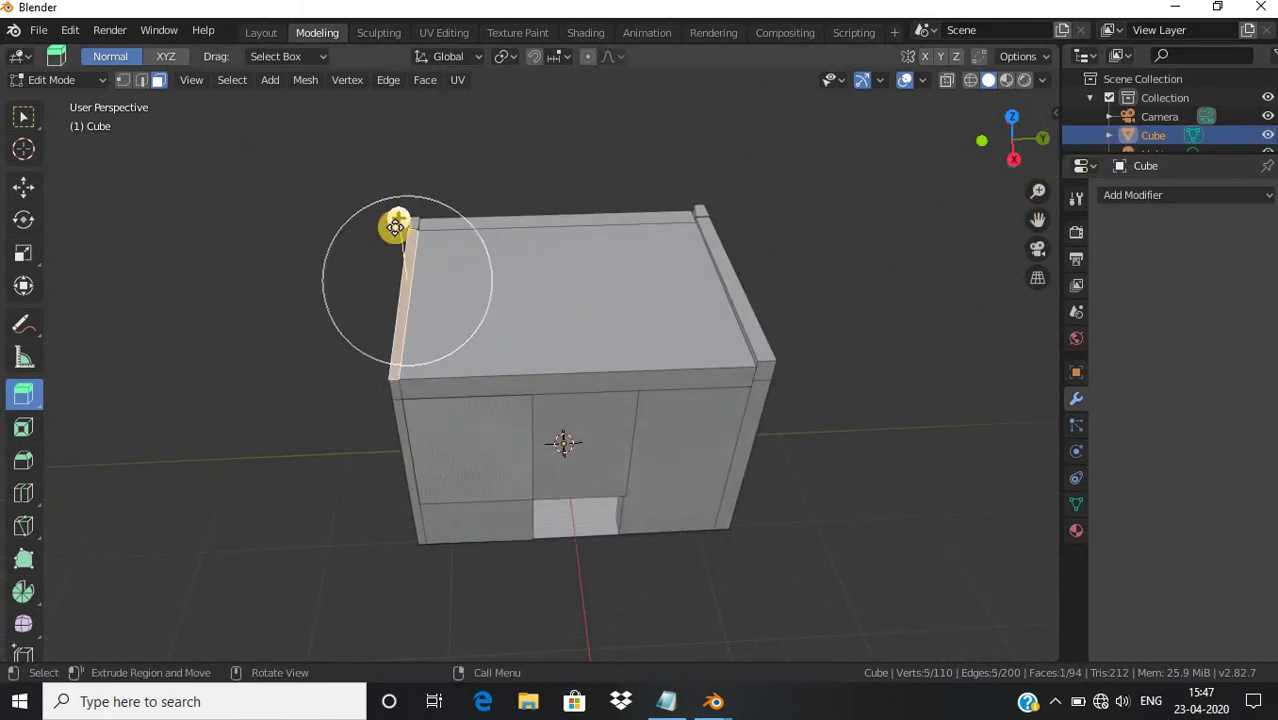
left_click_drag(396, 227, 386, 195)
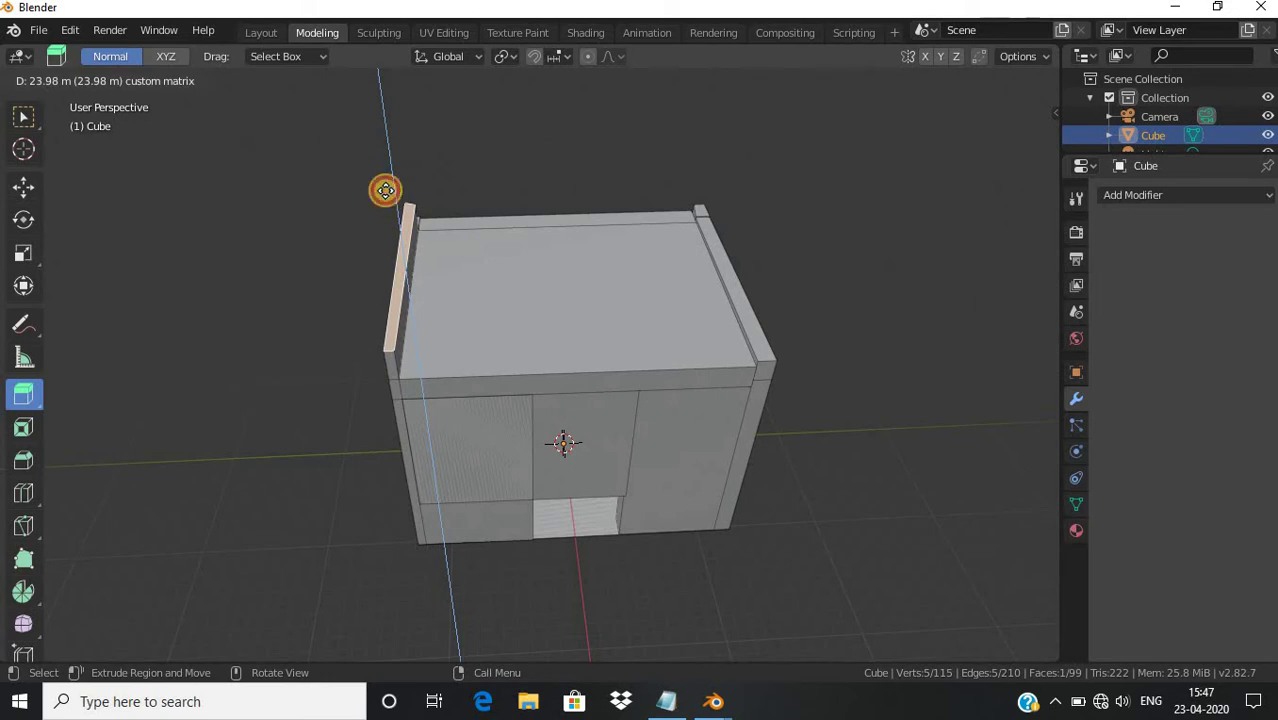
left_click_drag(385, 190, 379, 150)
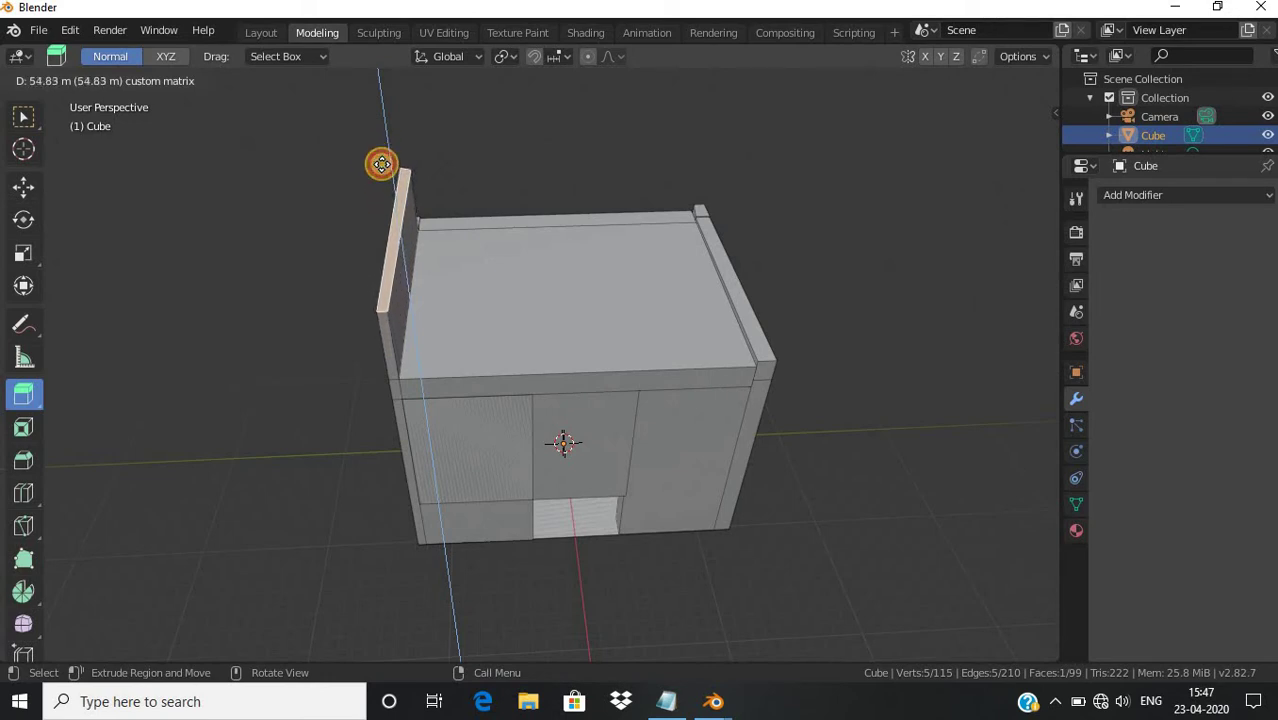
left_click(382, 155)
key("c")
Extrude the box's top face upward
left_click(571, 228)
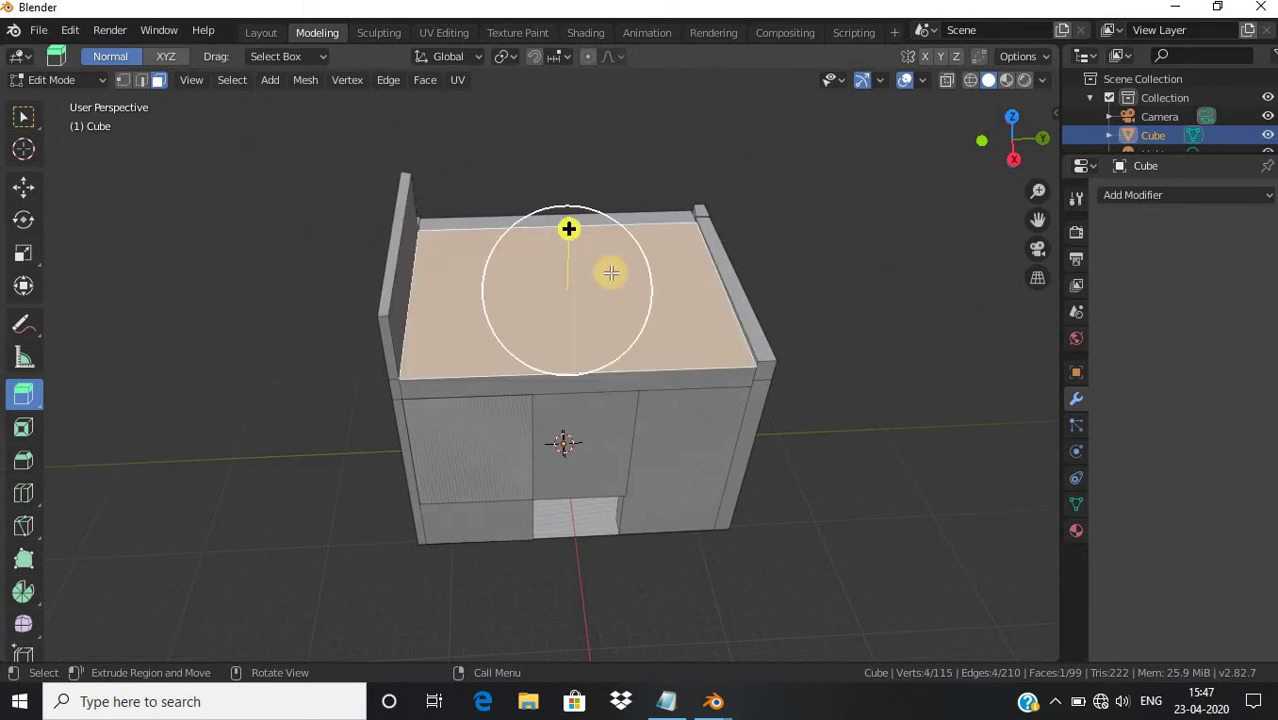
key("Escape")
key("e")
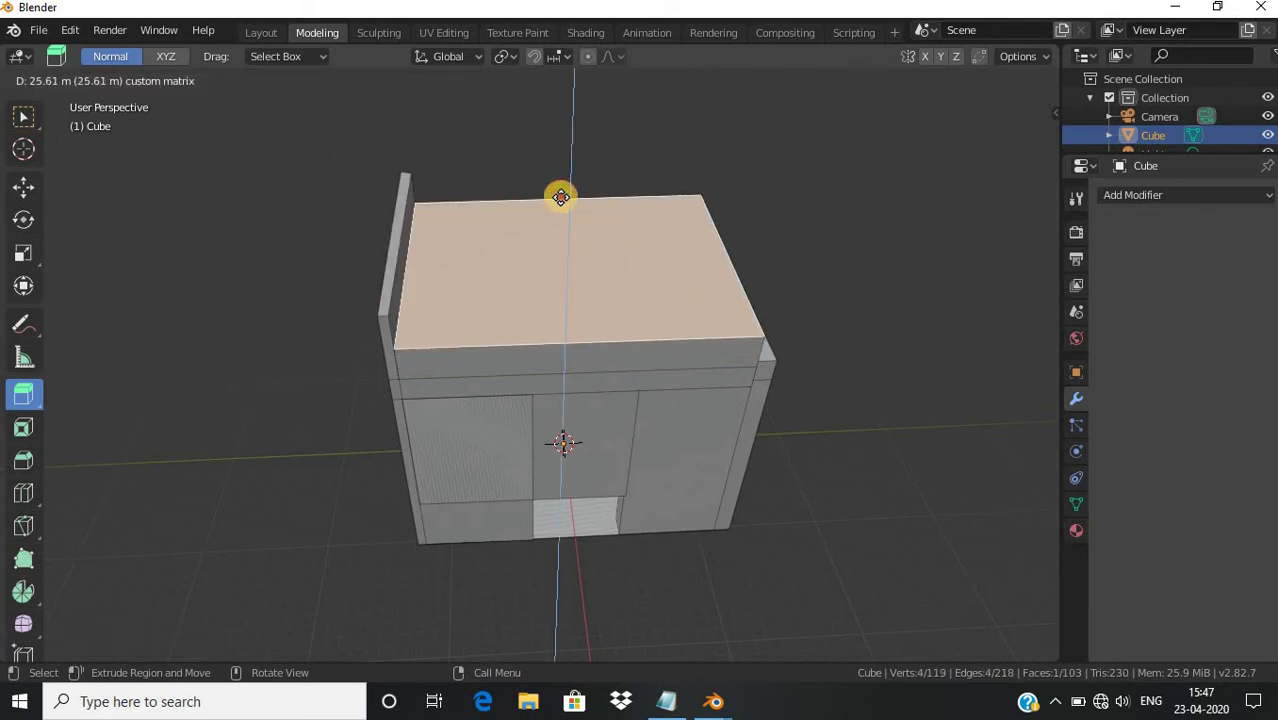
left_click(933, 289)
mouse_move(1009, 170)
left_mouse_down()
mouse_move(853, 169)
mouse_move(757, 442)
left_mouse_up()
Raise the top-edge strip and the right top strip upward into walls
left_click(712, 402)
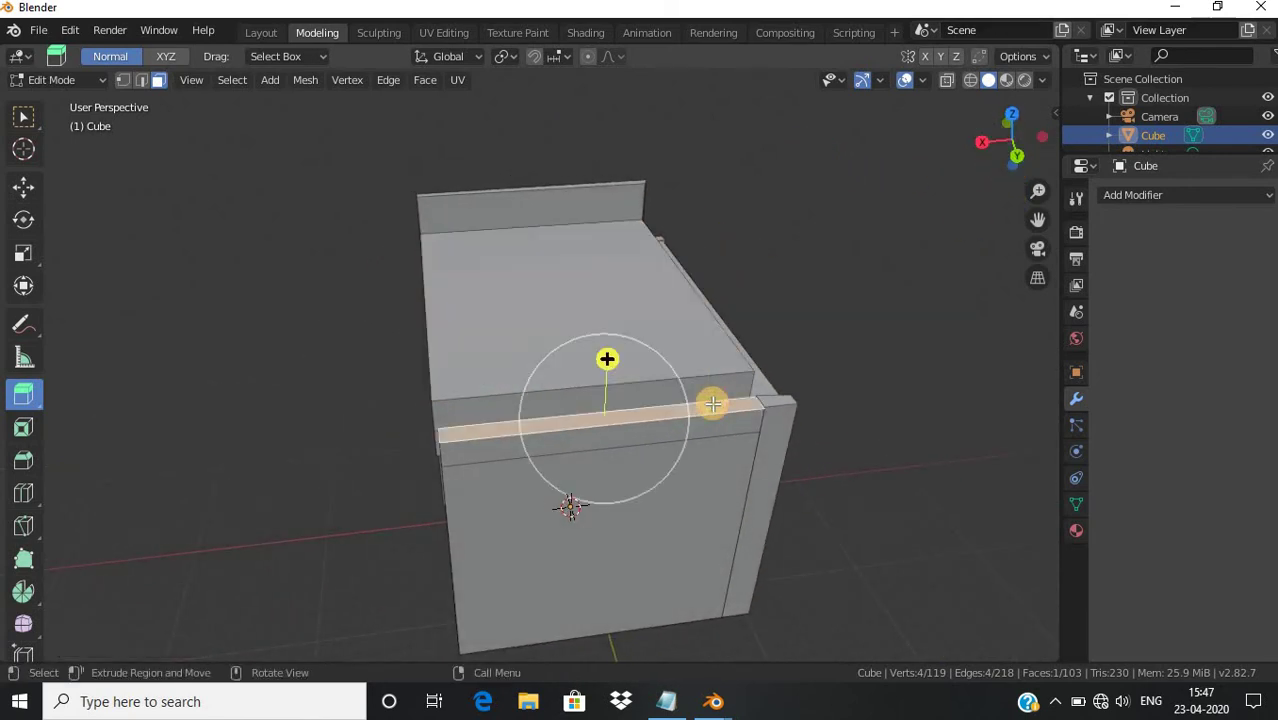
left_click_drag(608, 368, 600, 305)
mouse_move(1010, 140)
left_mouse_down()
mouse_move(15, 127)
mouse_move(904, 128)
mouse_move(696, 360)
left_mouse_up()
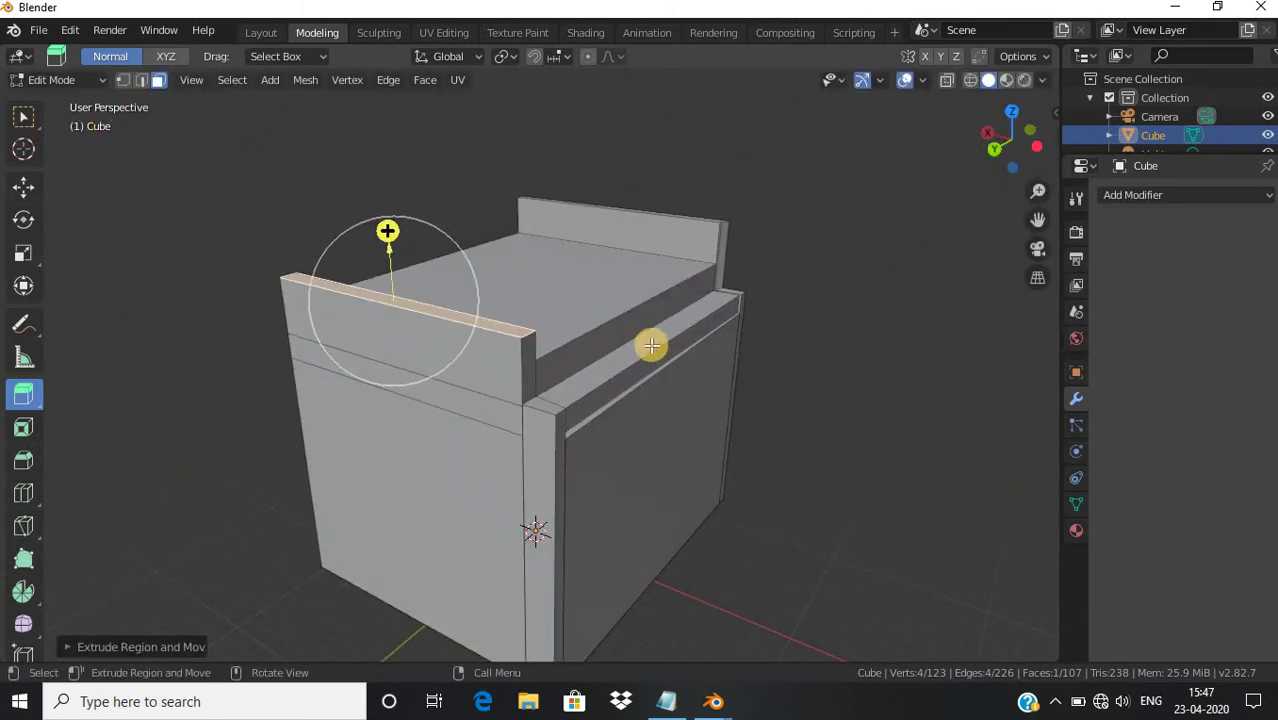
left_click(651, 345)
left_click_drag(653, 273, 644, 208)
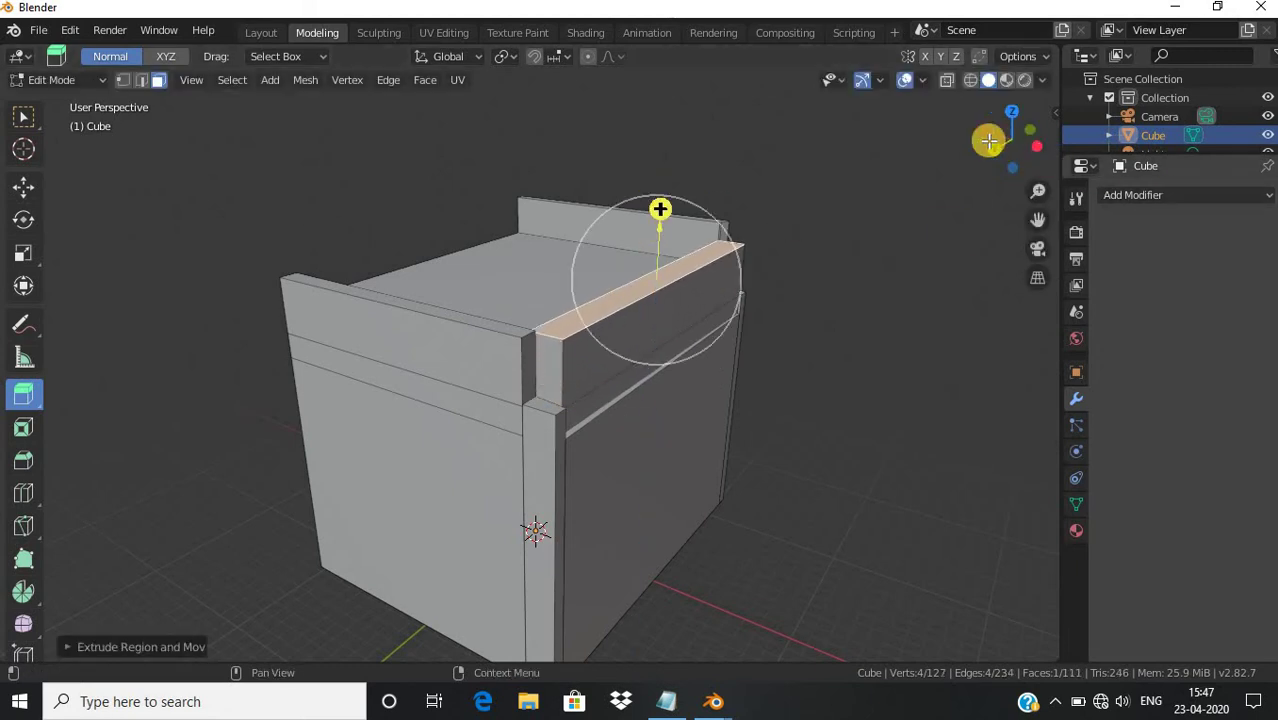
left_click_drag(988, 141, 216, 149)
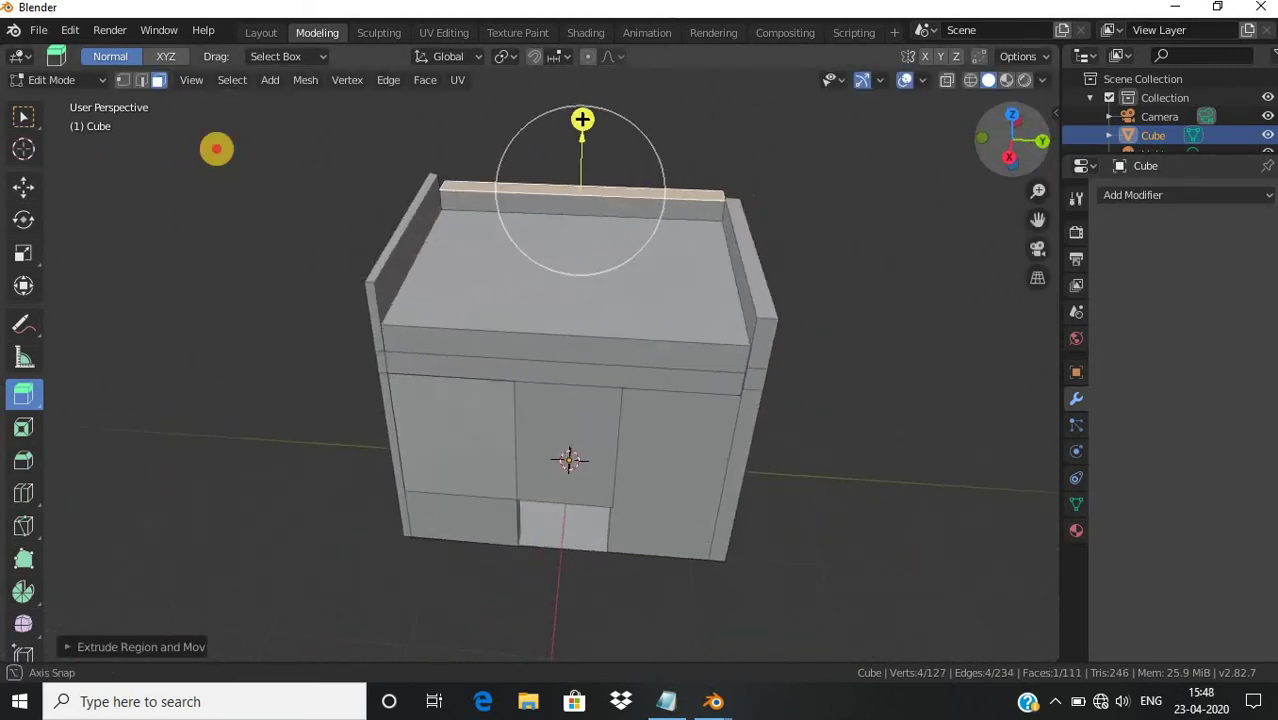
left_click_drag(216, 149, 228, 204)
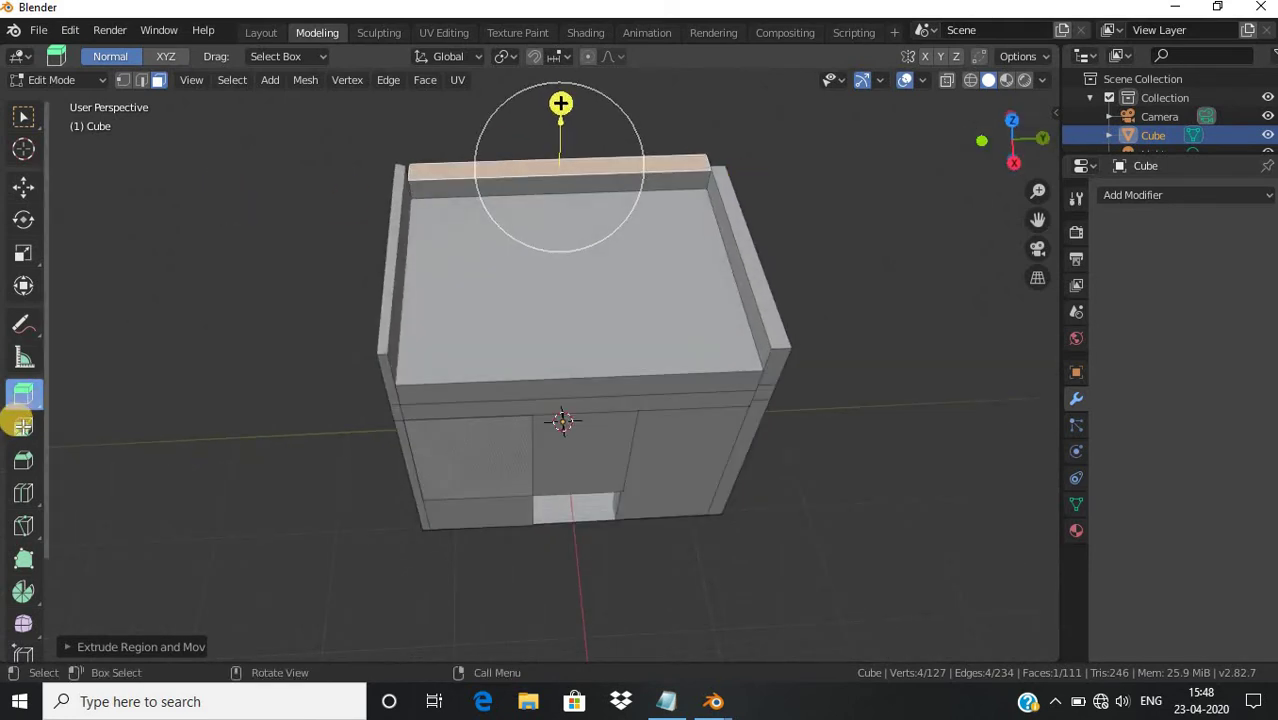
left_click(23, 526)
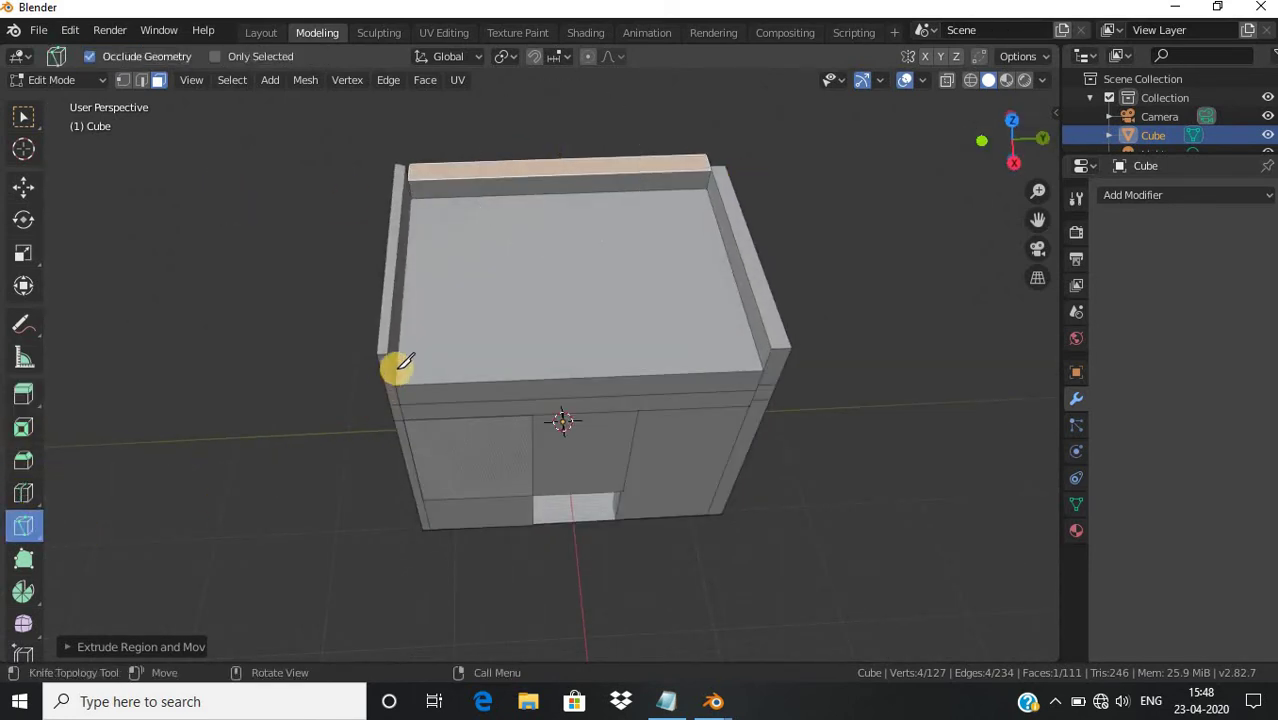
Knife-cut a new edge across the roof from its left to right edge
left_click(397, 369)
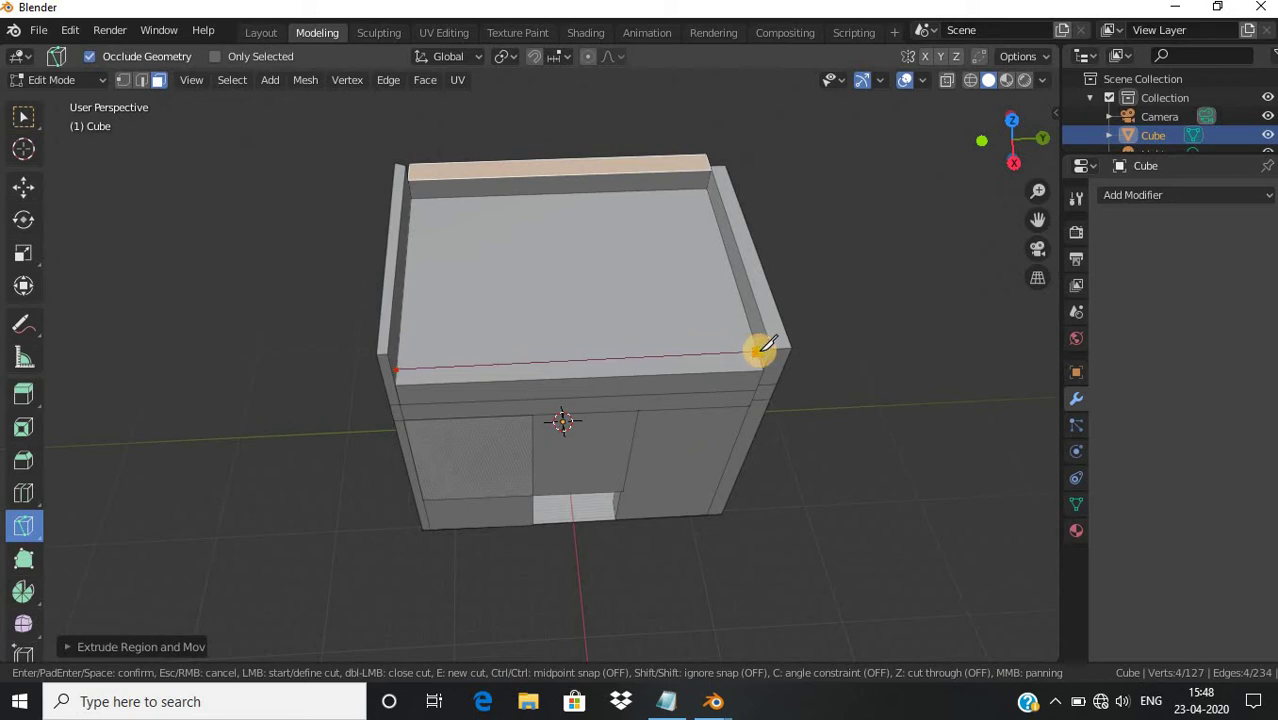
left_click(760, 350)
key("Return")
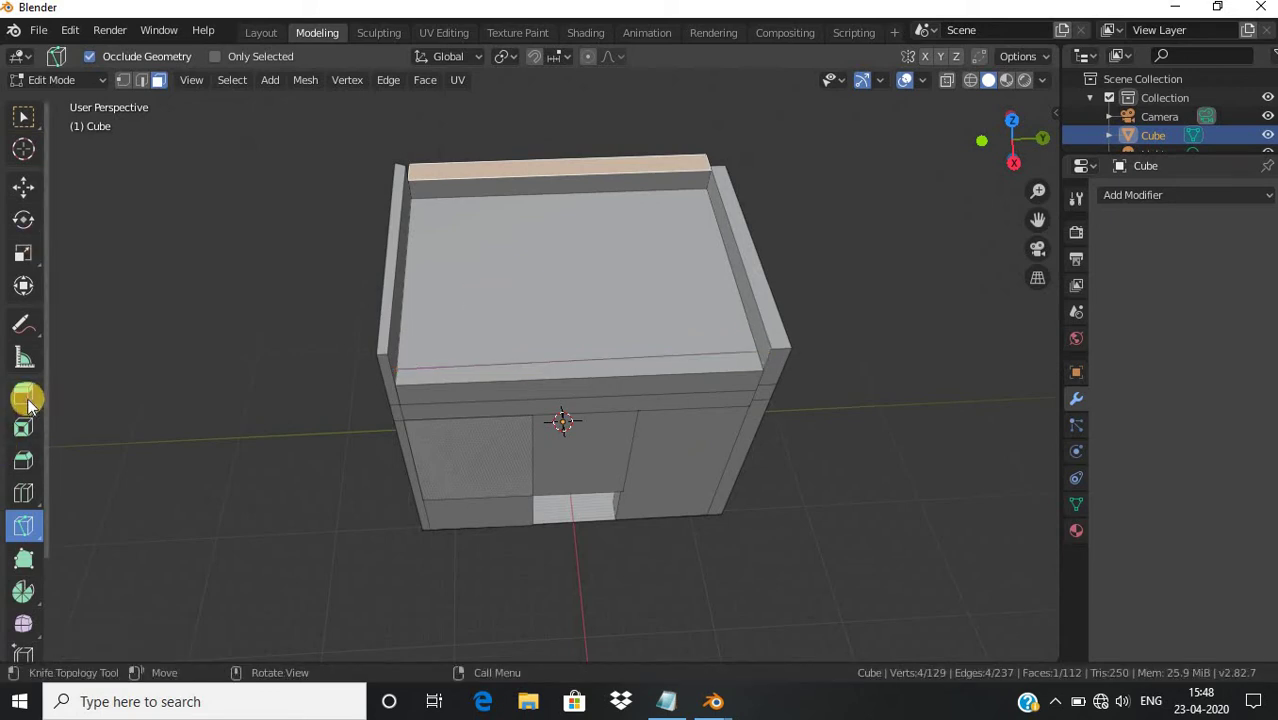
Extrude the new front roof strip upward
left_click(23, 395)
left_click(626, 365)
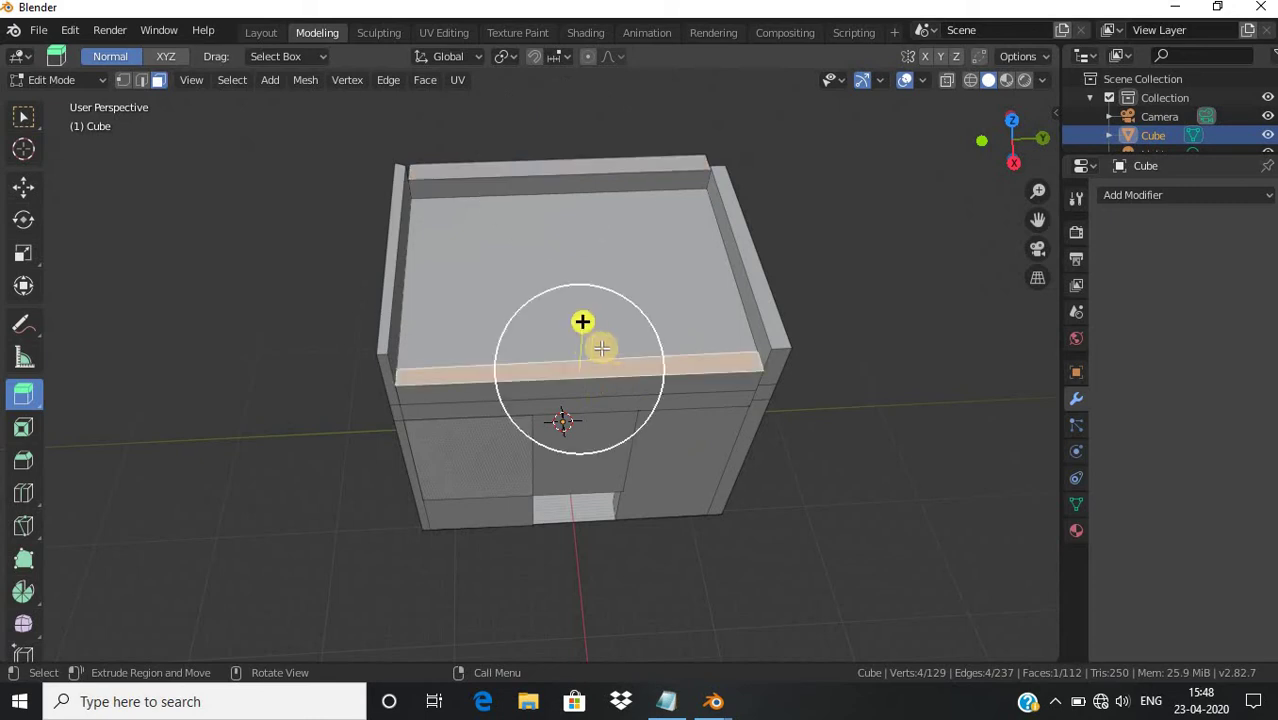
left_click_drag(582, 325, 575, 295)
left_click(952, 370)
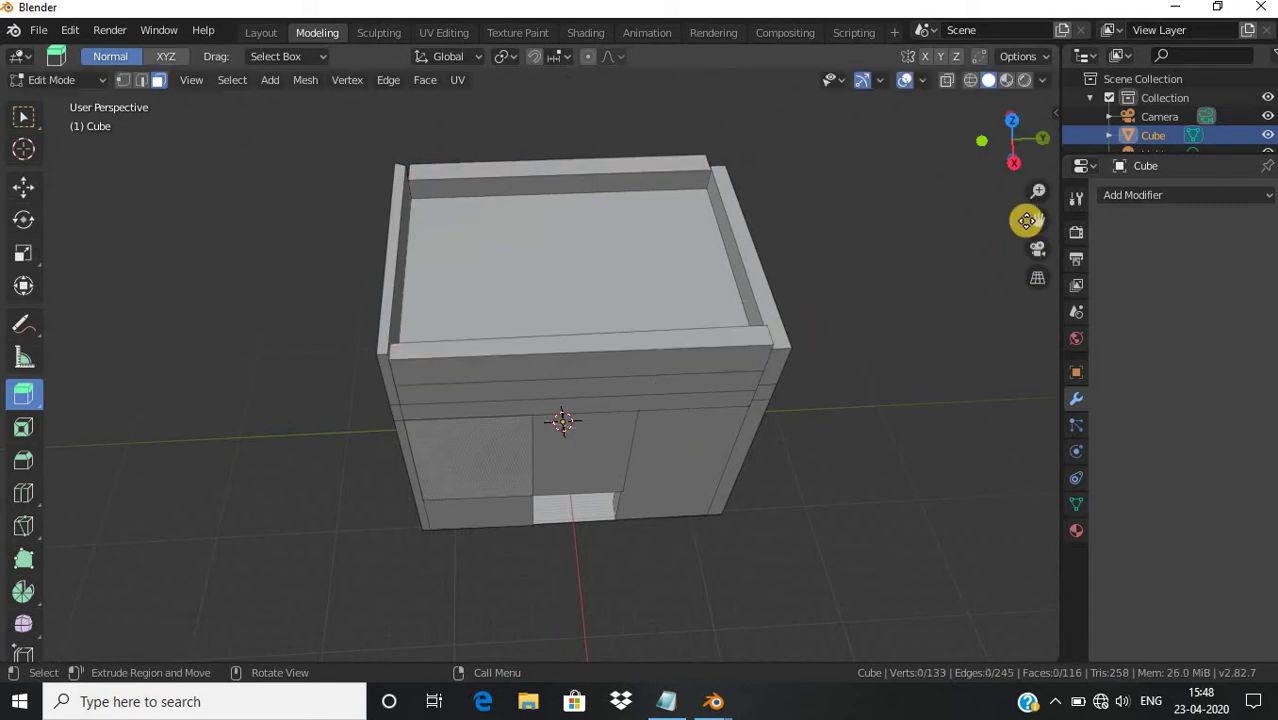
mouse_move(1008, 142)
left_mouse_down()
mouse_move(745, 110)
mouse_move(747, 86)
left_mouse_up()
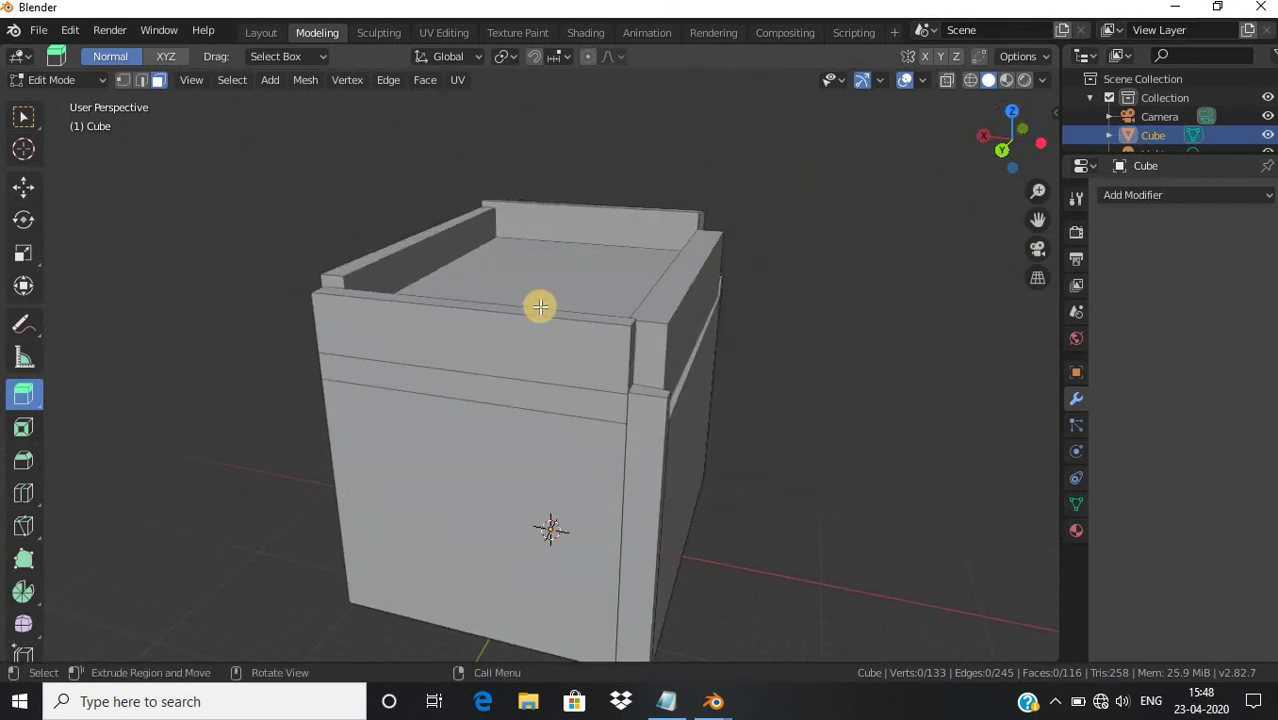
Extrude the front wall's top strip upward in two thin layered ledges
left_click(539, 309)
left_click(472, 306)
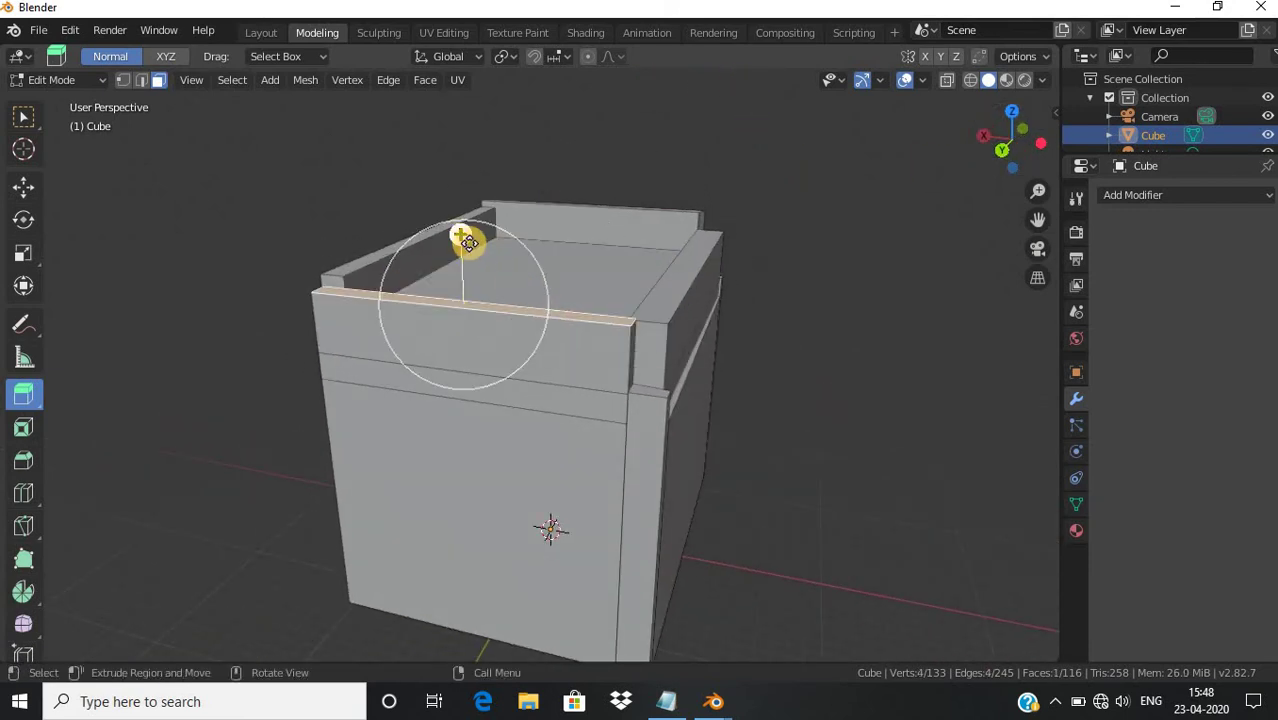
left_click_drag(466, 235, 460, 224)
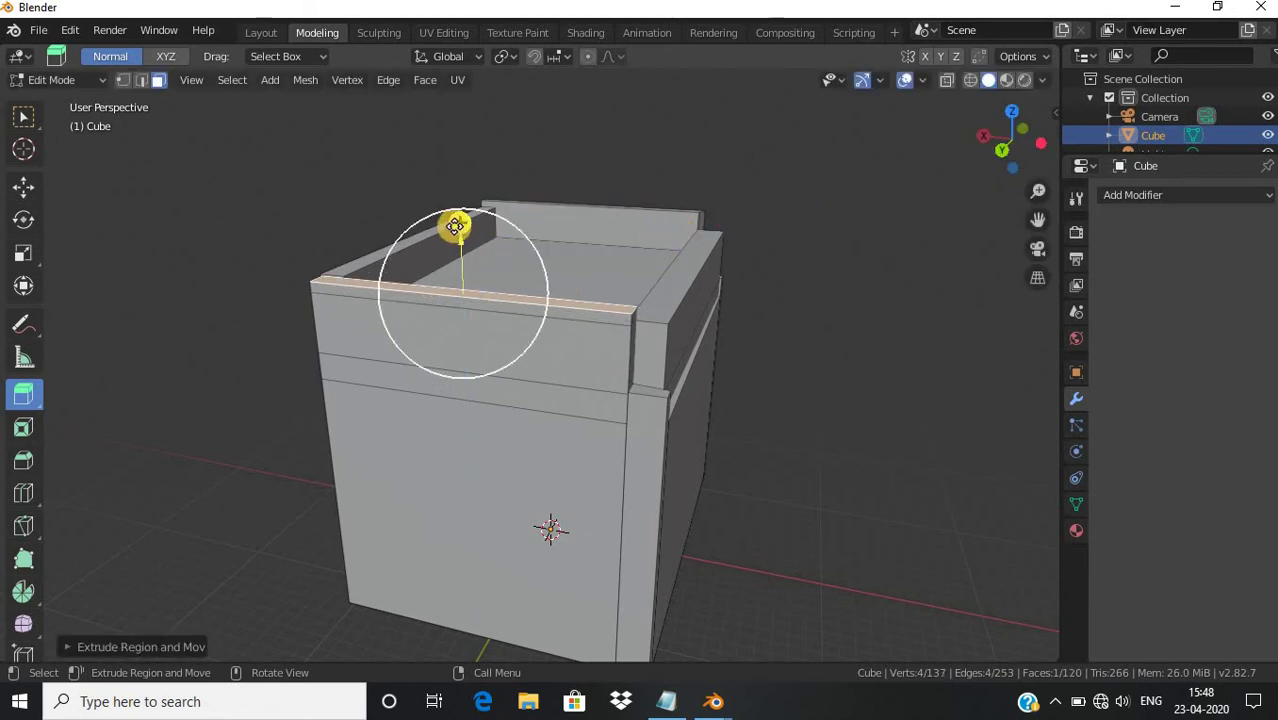
left_click_drag(459, 222, 459, 213)
left_click_drag(589, 217, 590, 215)
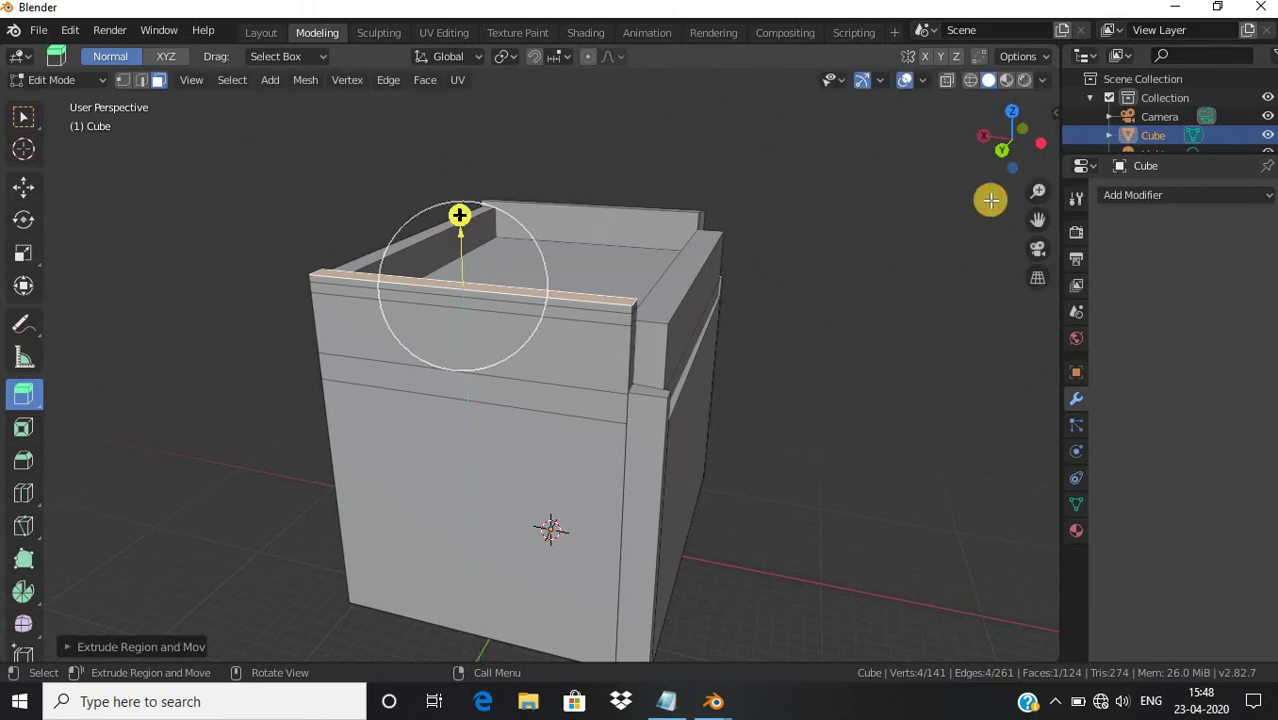
mouse_move(1053, 163)
left_mouse_down()
mouse_move(182, 150)
mouse_move(183, 120)
left_mouse_up()
Extrude the two small top corner faces upward to fill gaps in the rim
left_click(958, 285)
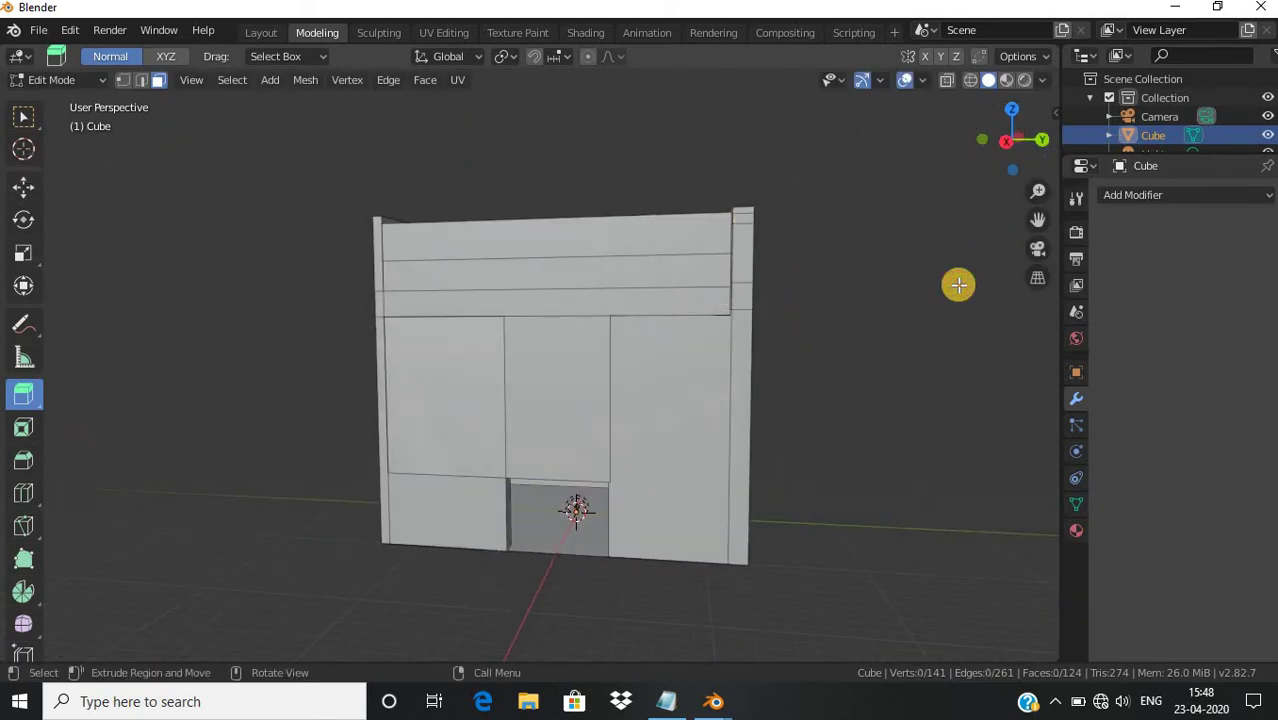
mouse_move(1000, 162)
left_mouse_down()
mouse_move(793, 171)
mouse_move(679, 151)
mouse_move(544, 304)
mouse_move(864, 394)
mouse_move(879, 302)
mouse_move(870, 251)
mouse_move(913, 215)
mouse_move(1040, 190)
left_mouse_up()
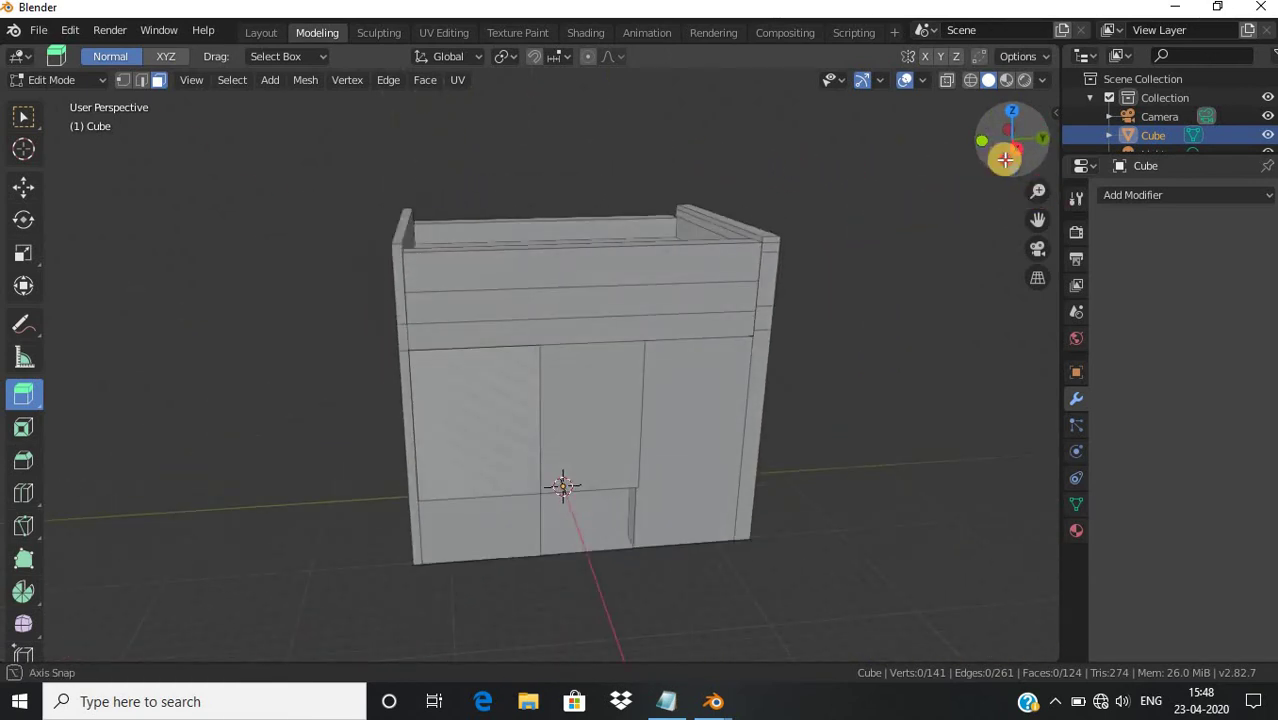
mouse_move(985, 150)
left_mouse_down()
mouse_move(728, 166)
mouse_move(692, 295)
left_mouse_up()
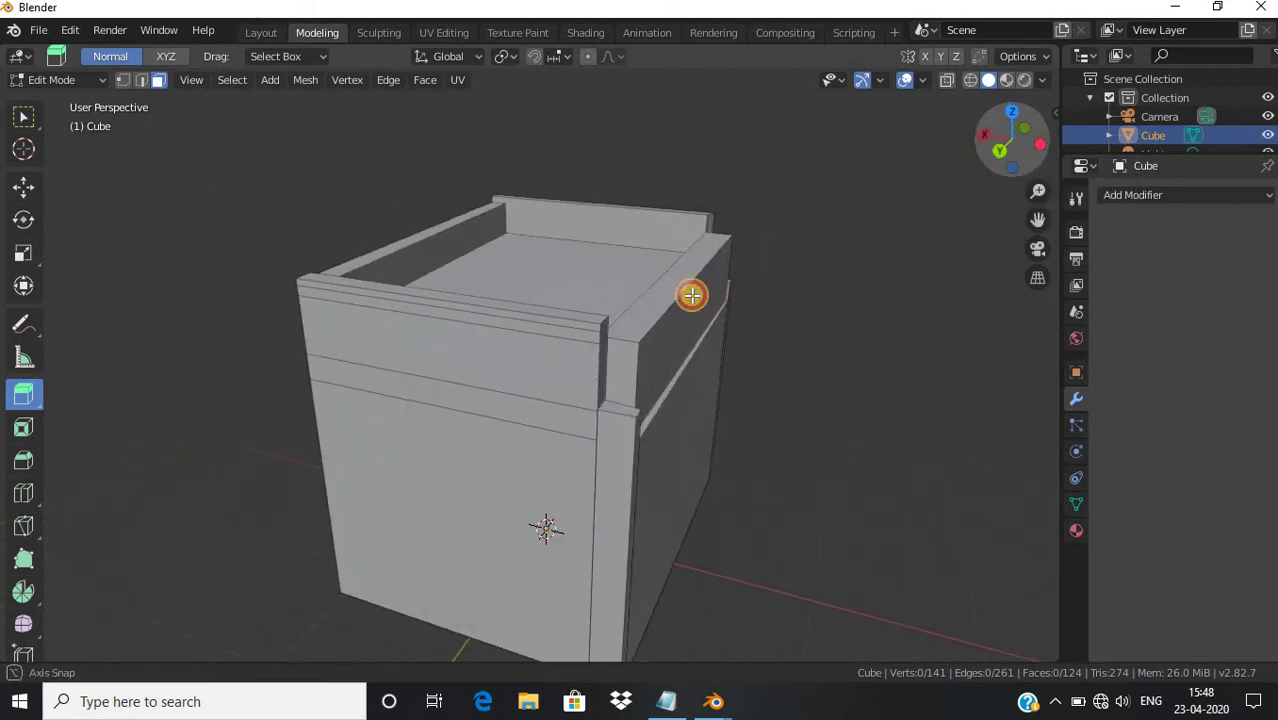
left_click(622, 405)
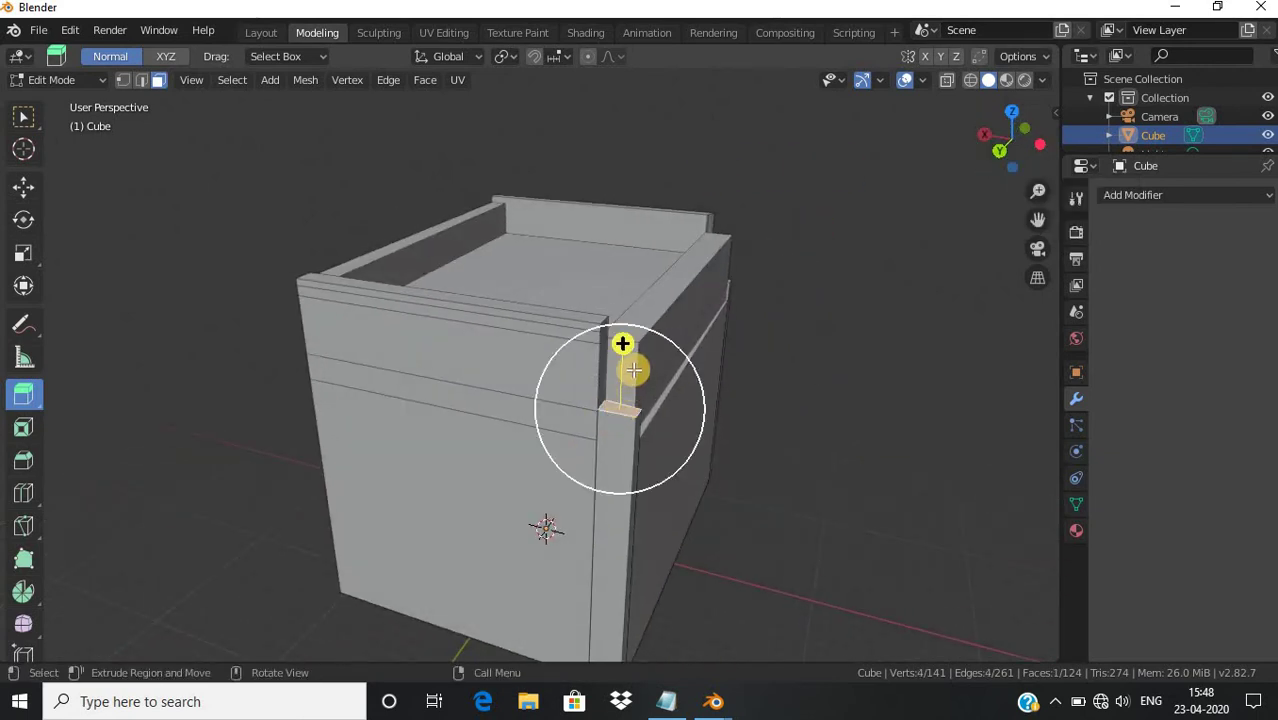
left_click_drag(633, 343, 636, 258)
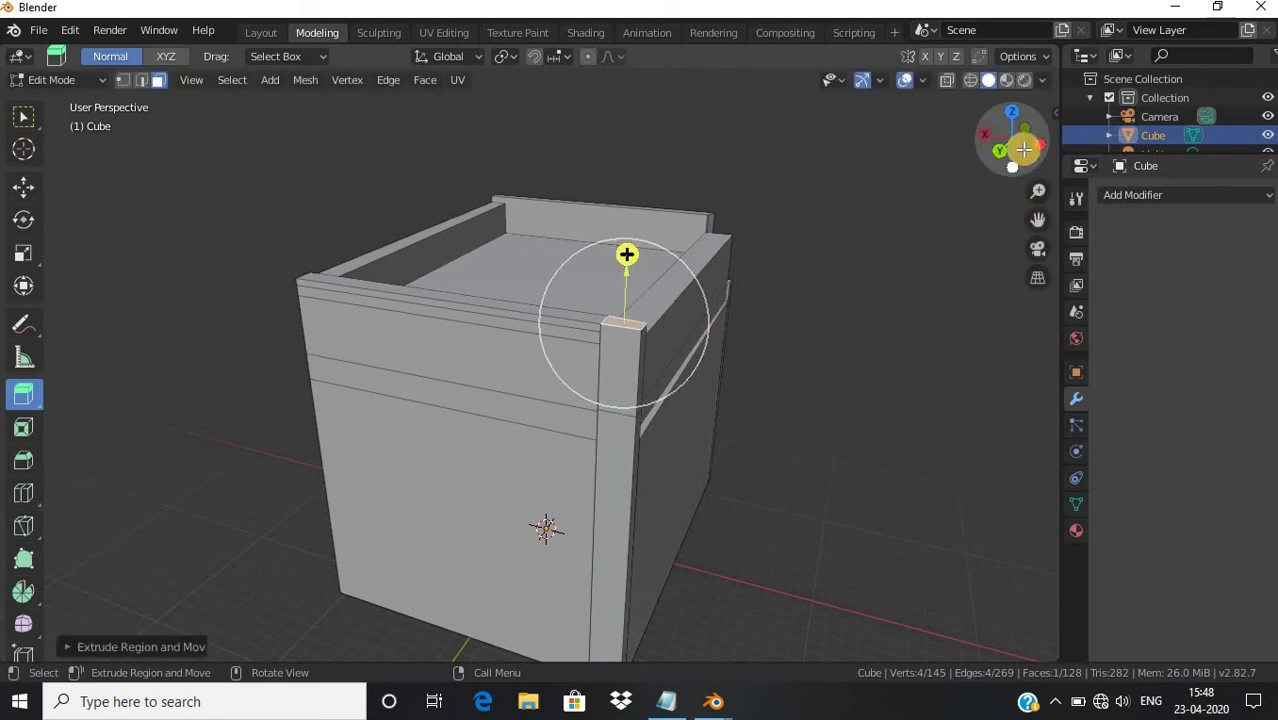
left_click_drag(1004, 150, 828, 156)
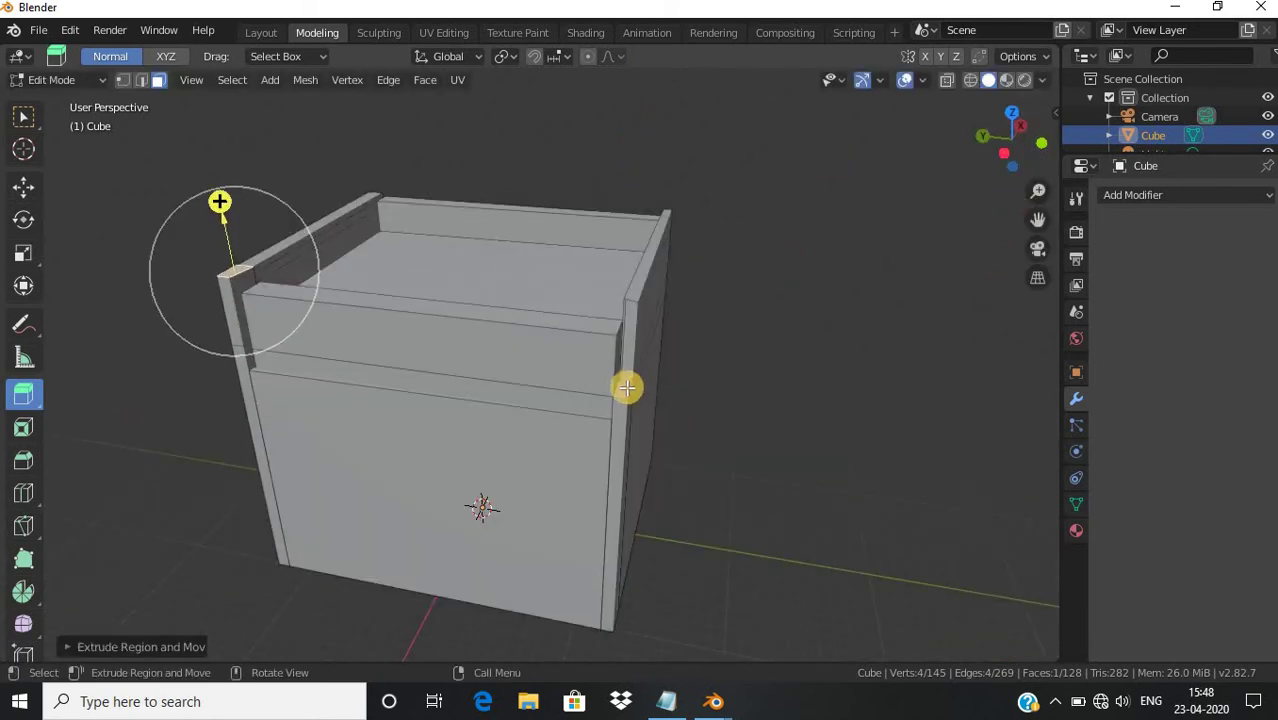
left_click(627, 387)
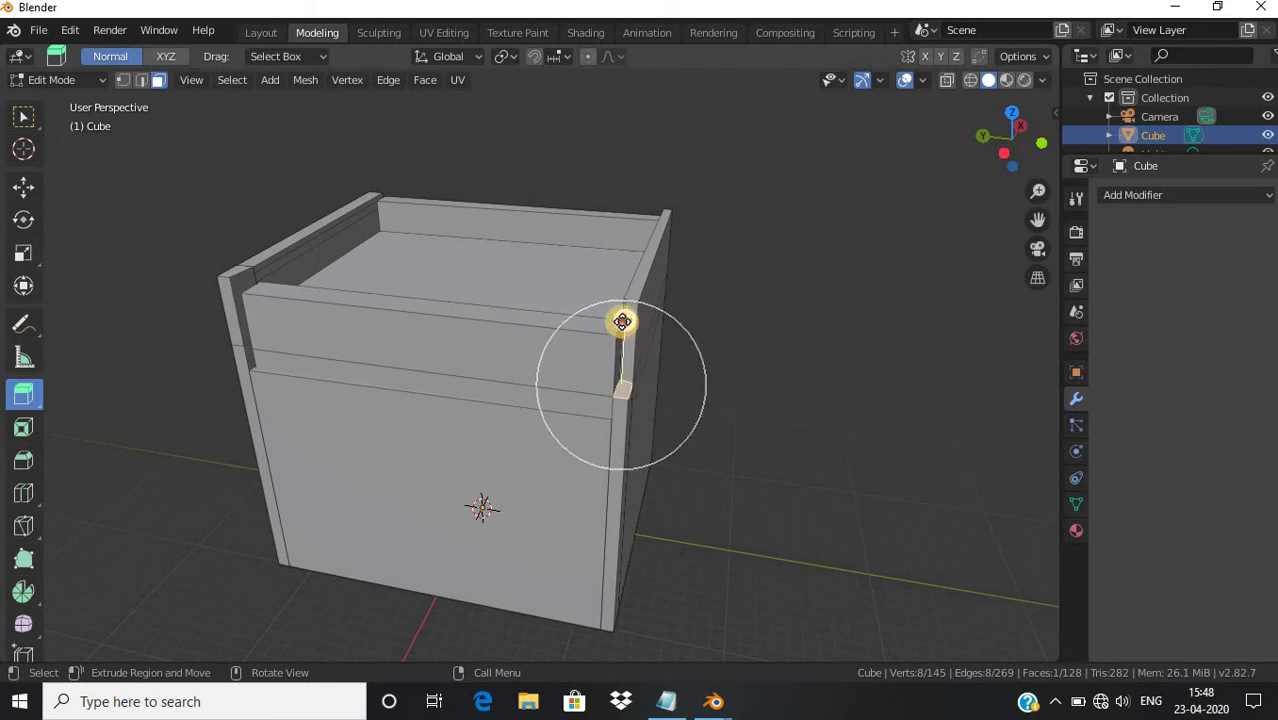
left_click_drag(620, 330, 630, 237)
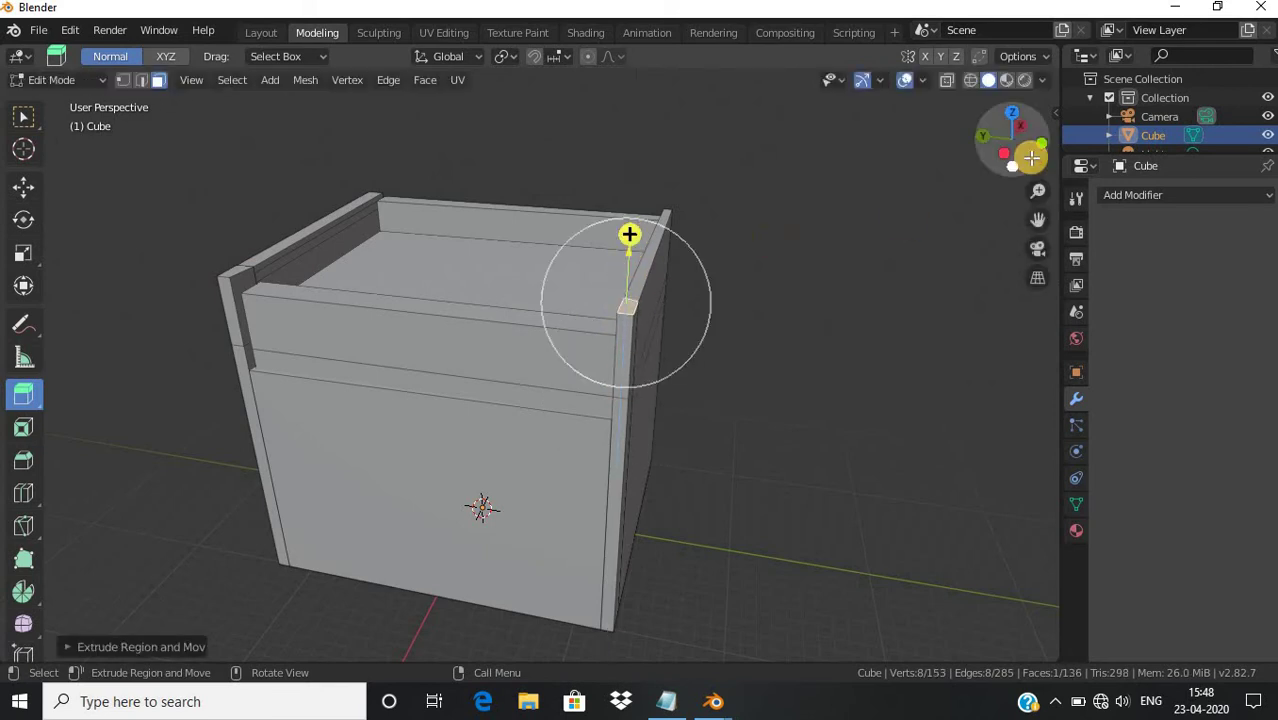
Extrude the right wall strip's top face upward
mouse_move(1010, 140)
left_mouse_down()
mouse_move(854, 160)
mouse_move(736, 151)
mouse_move(870, 251)
mouse_move(123, 242)
mouse_move(171, 180)
mouse_move(759, 289)
left_mouse_up()
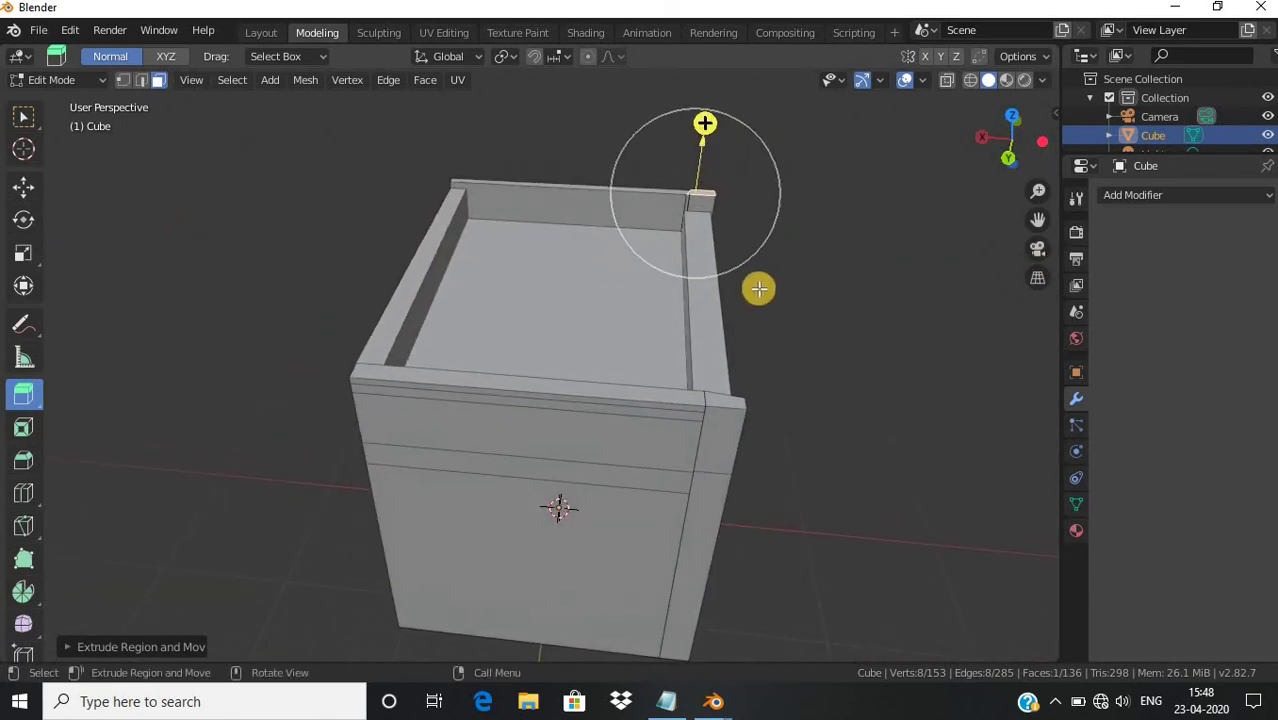
left_click(708, 306)
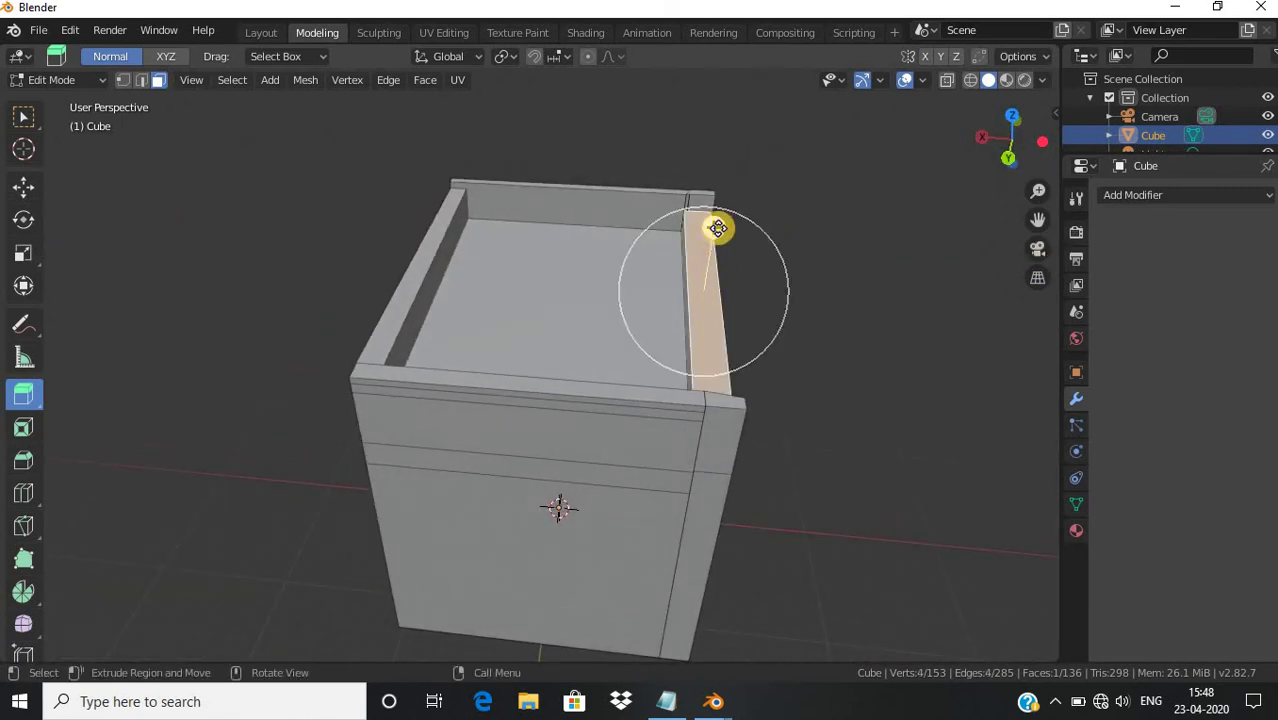
left_click_drag(720, 210, 721, 196)
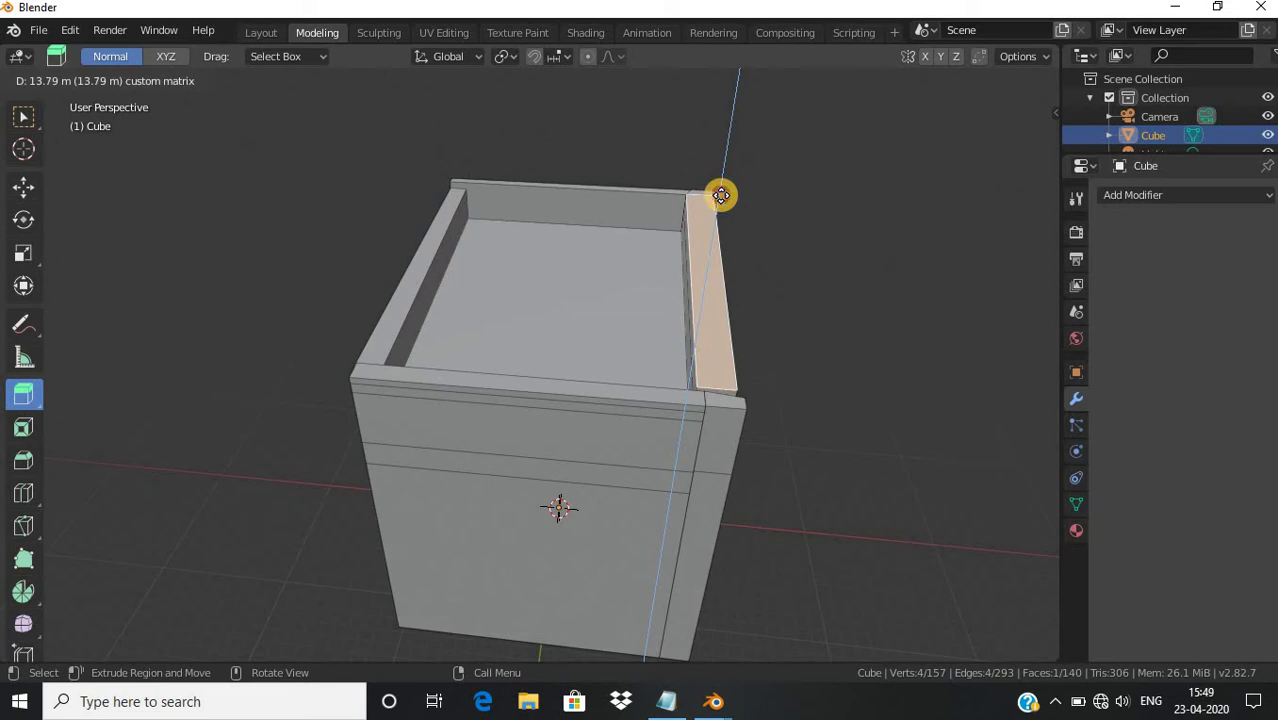
mouse_move(1005, 137)
left_mouse_down()
mouse_move(886, 162)
mouse_move(925, 381)
left_mouse_up()
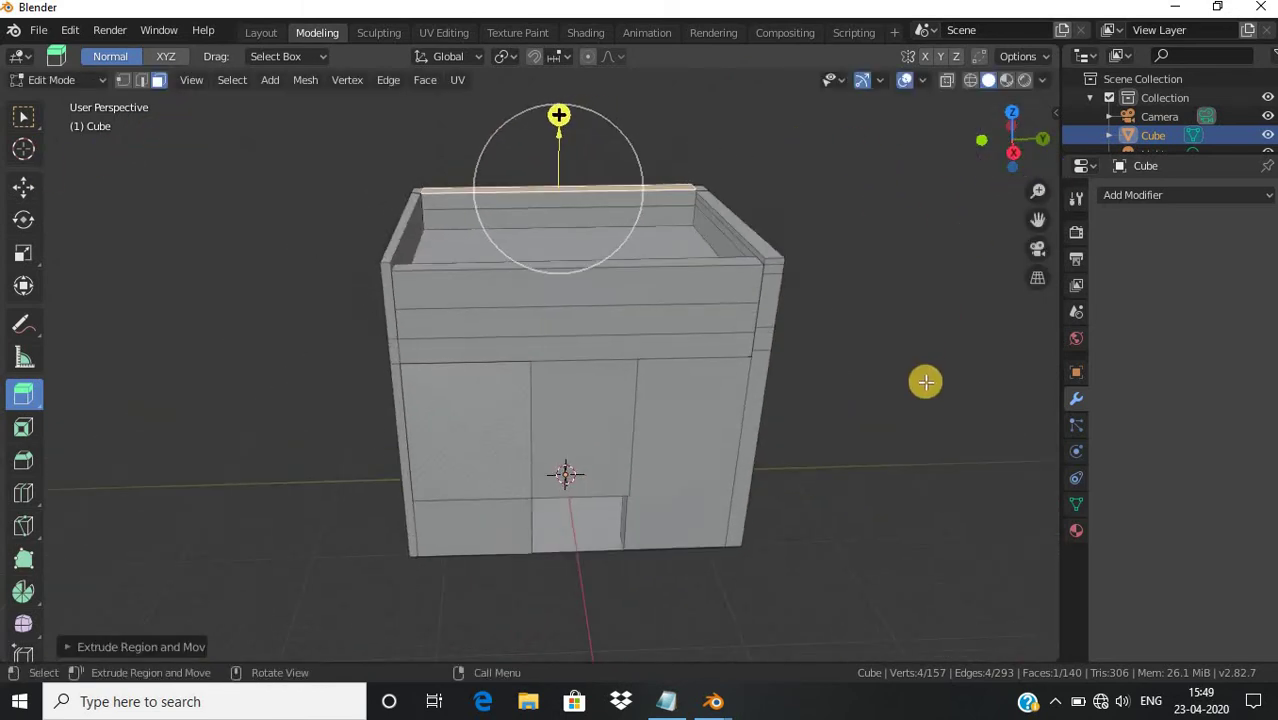
Deselect and zoom in close on the box from a head-on view
left_click(925, 381)
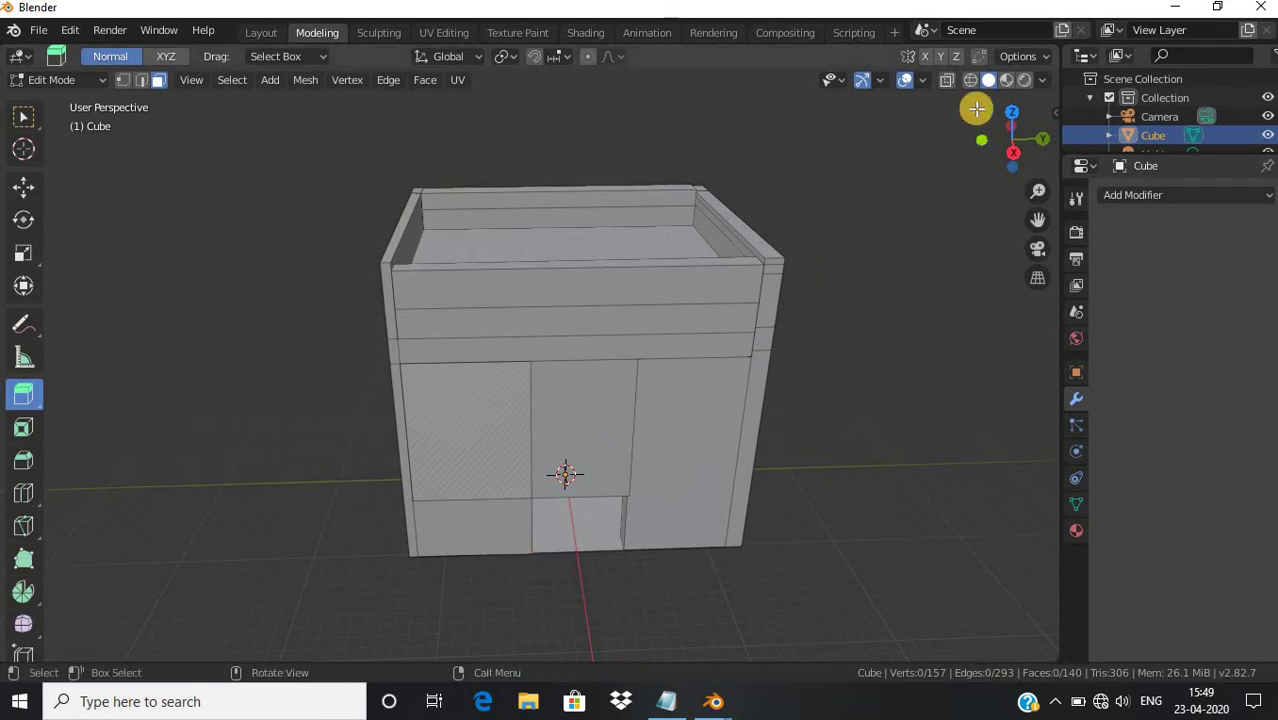
left_click_drag(1004, 143, 976, 197)
scroll(665, 631, "up", 2)
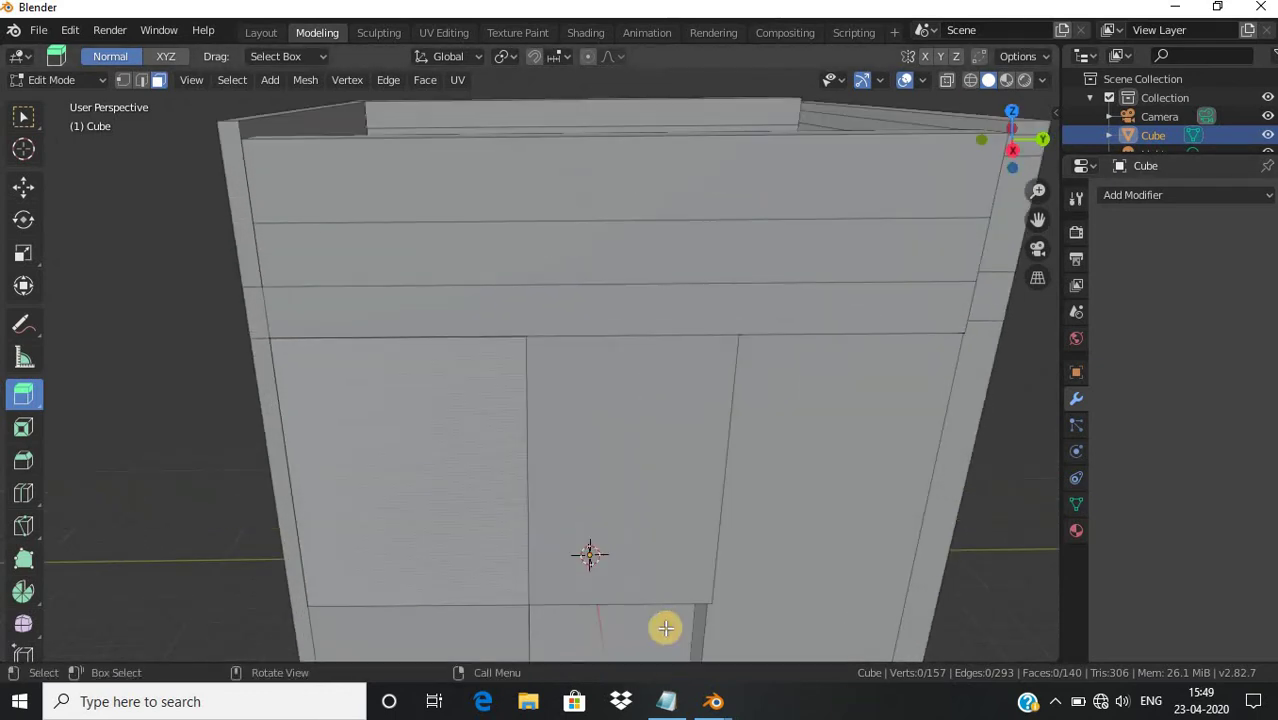
scroll(665, 630, "up", 2)
scroll(665, 628, "up", 2)
scroll(665, 626, "up", 2)
scroll(665, 625, "up", 2)
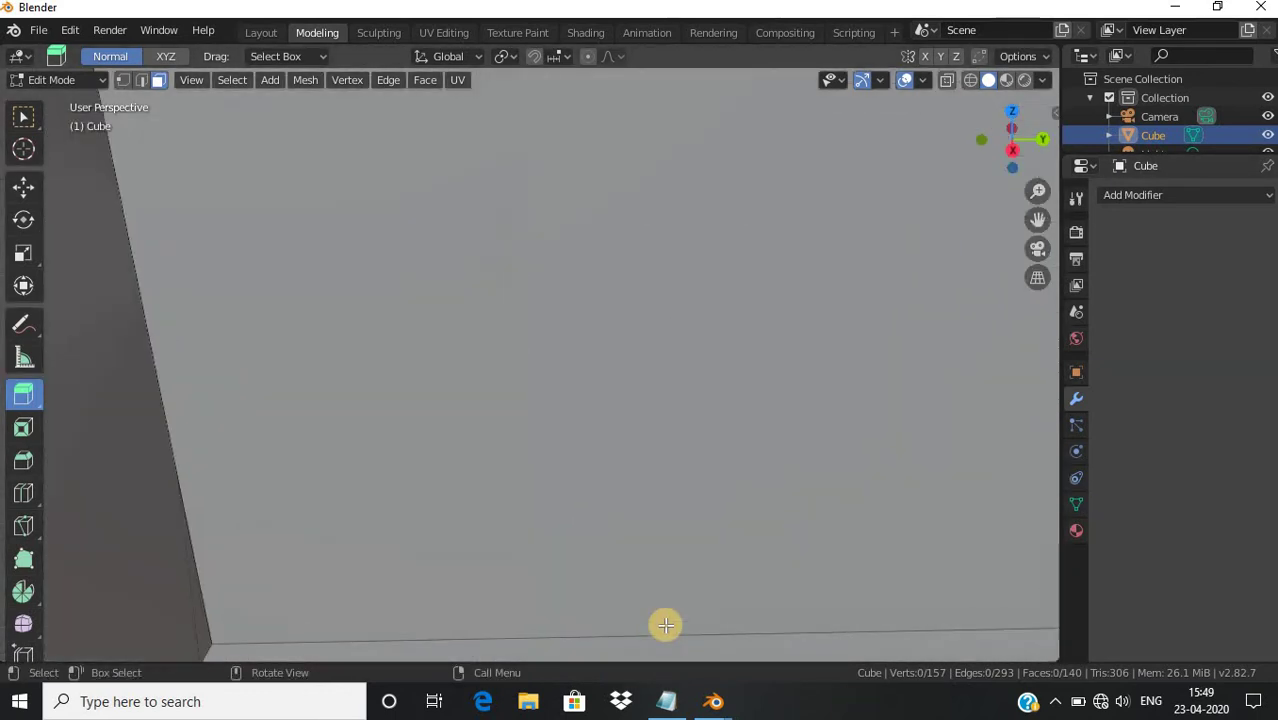
mouse_move(1040, 145)
left_mouse_down()
mouse_move(616, 231)
mouse_move(982, 257)
mouse_move(60, 257)
mouse_move(108, 225)
mouse_move(97, 200)
mouse_move(955, 193)
left_mouse_up()
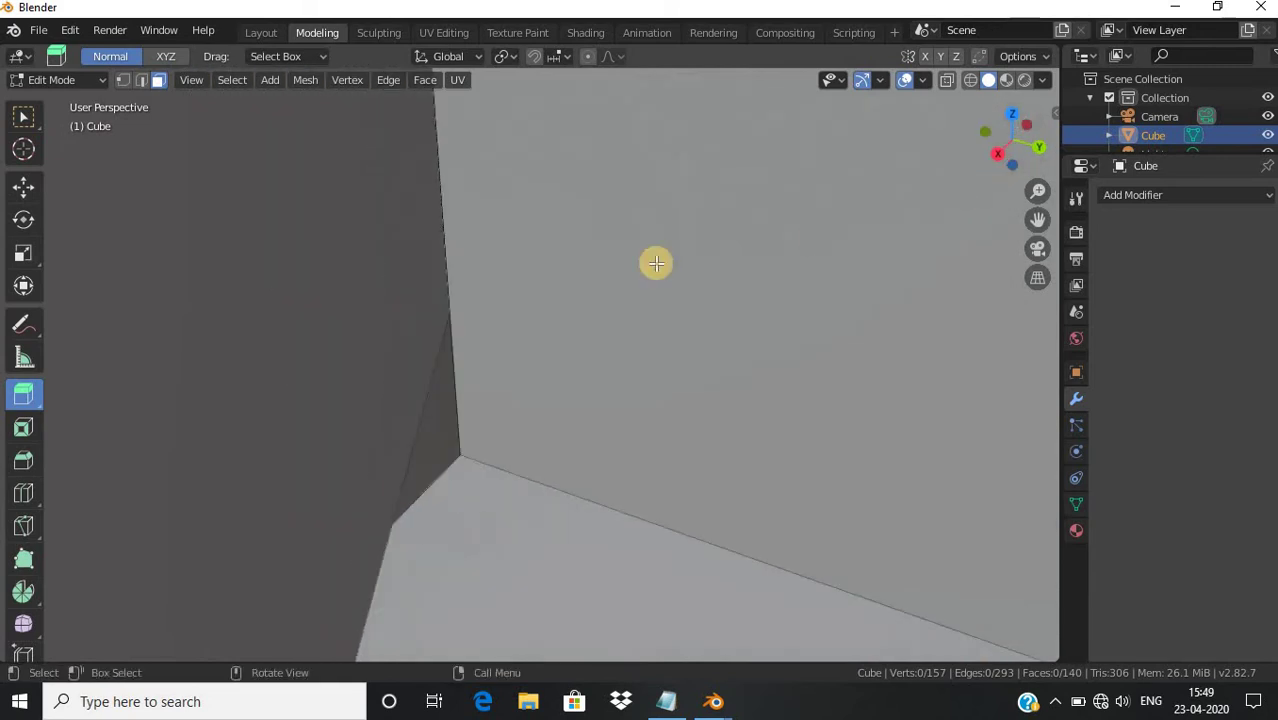
scroll(448, 433, "up", 3)
scroll(448, 433, "down", 2)
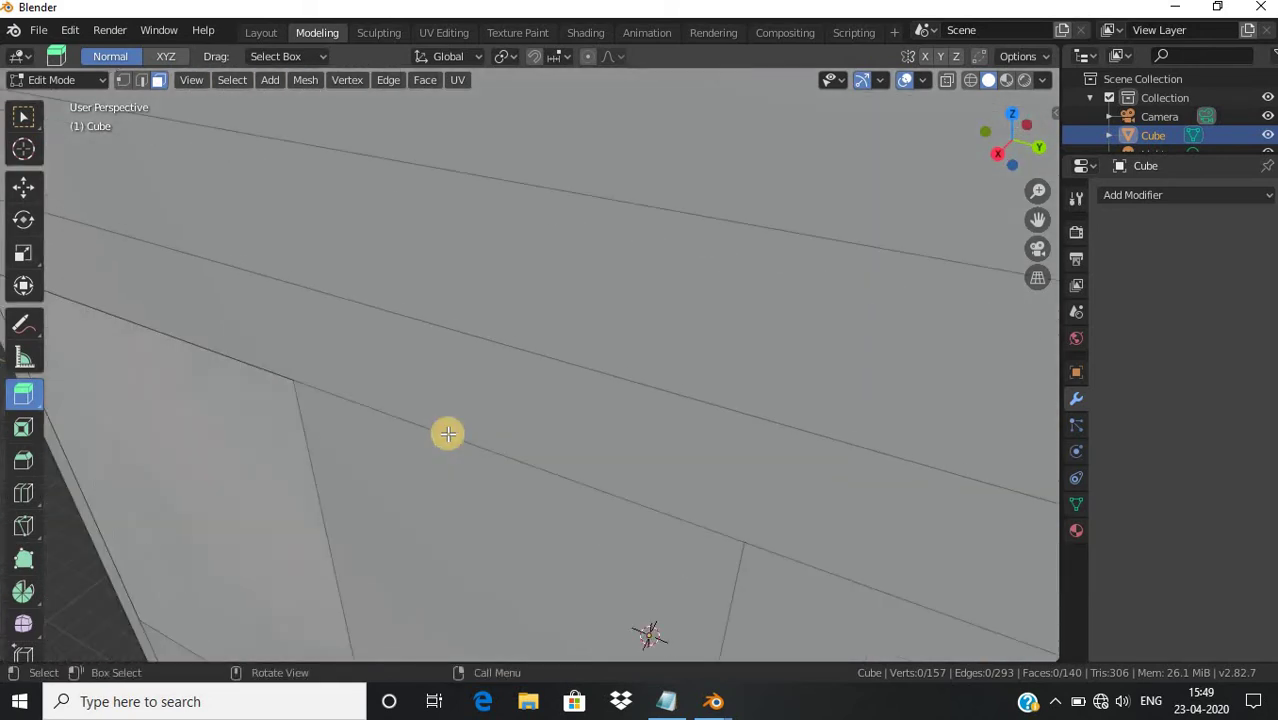
scroll(448, 433, "down", 4)
scroll(448, 433, "down", 2)
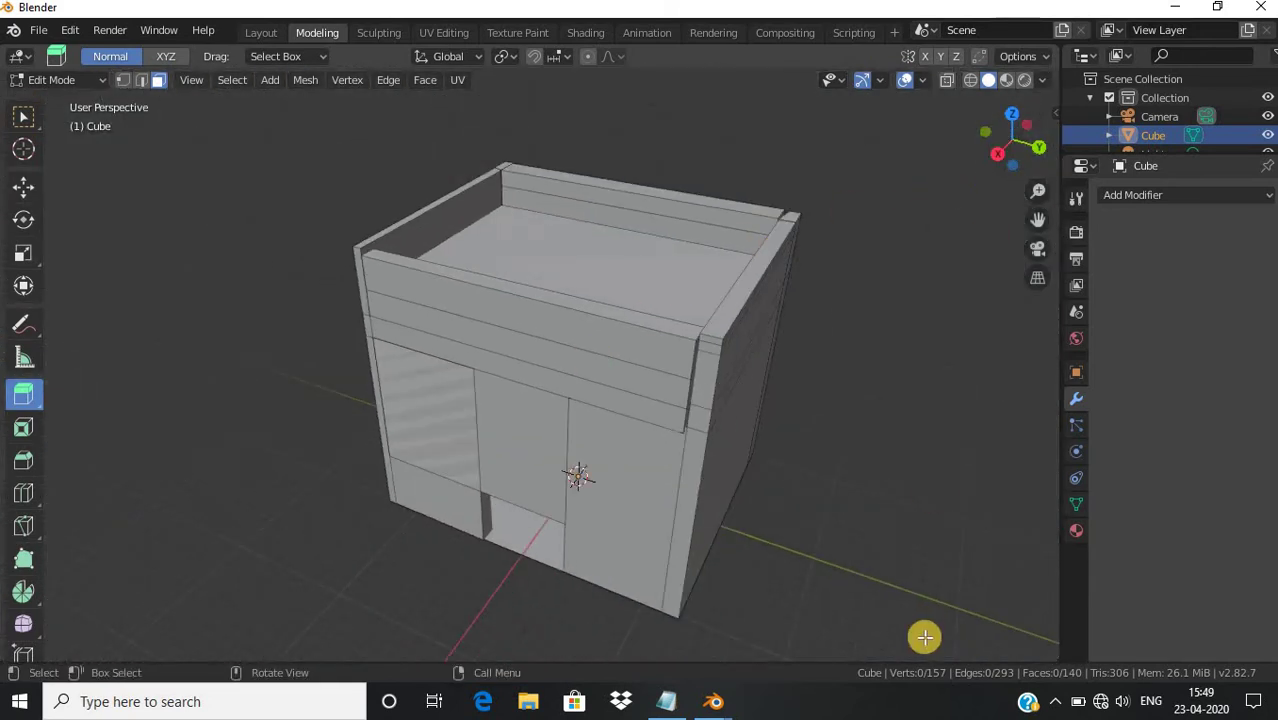
scroll(935, 627, "up", 2)
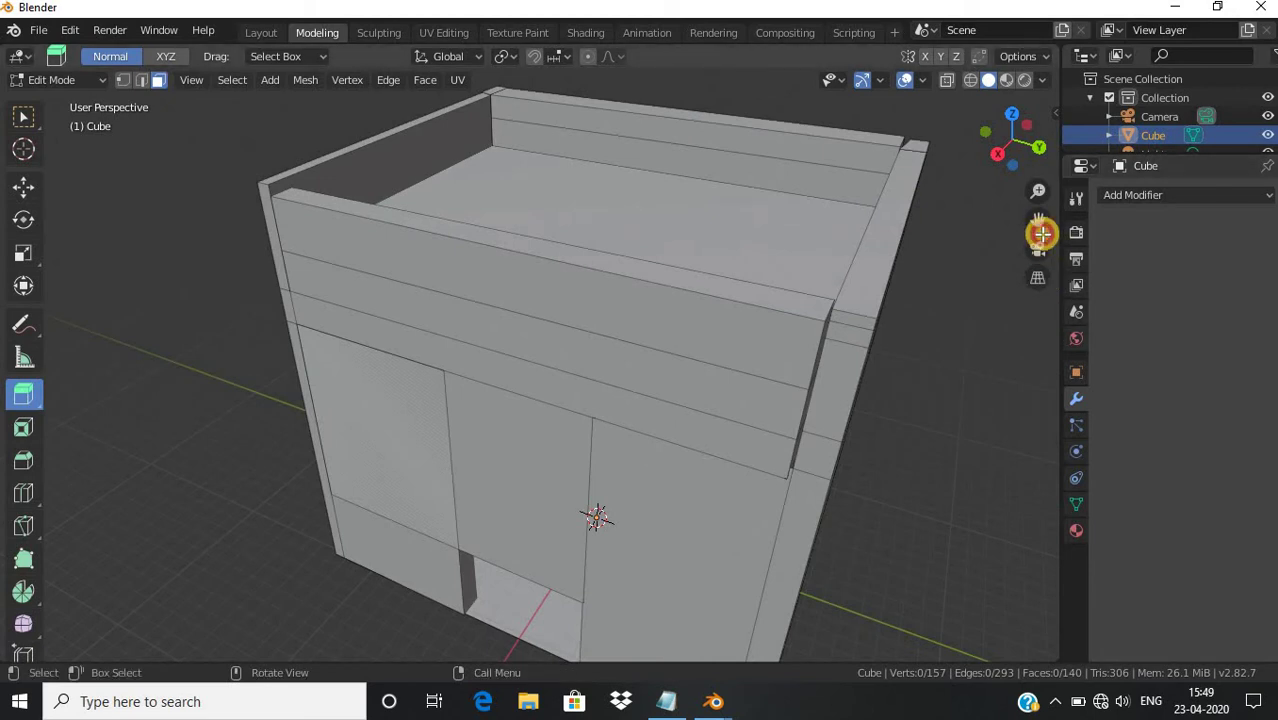
Pan and orbit through the lower opening to face the inside wall and floor
left_click_drag(1039, 222, 1033, 525)
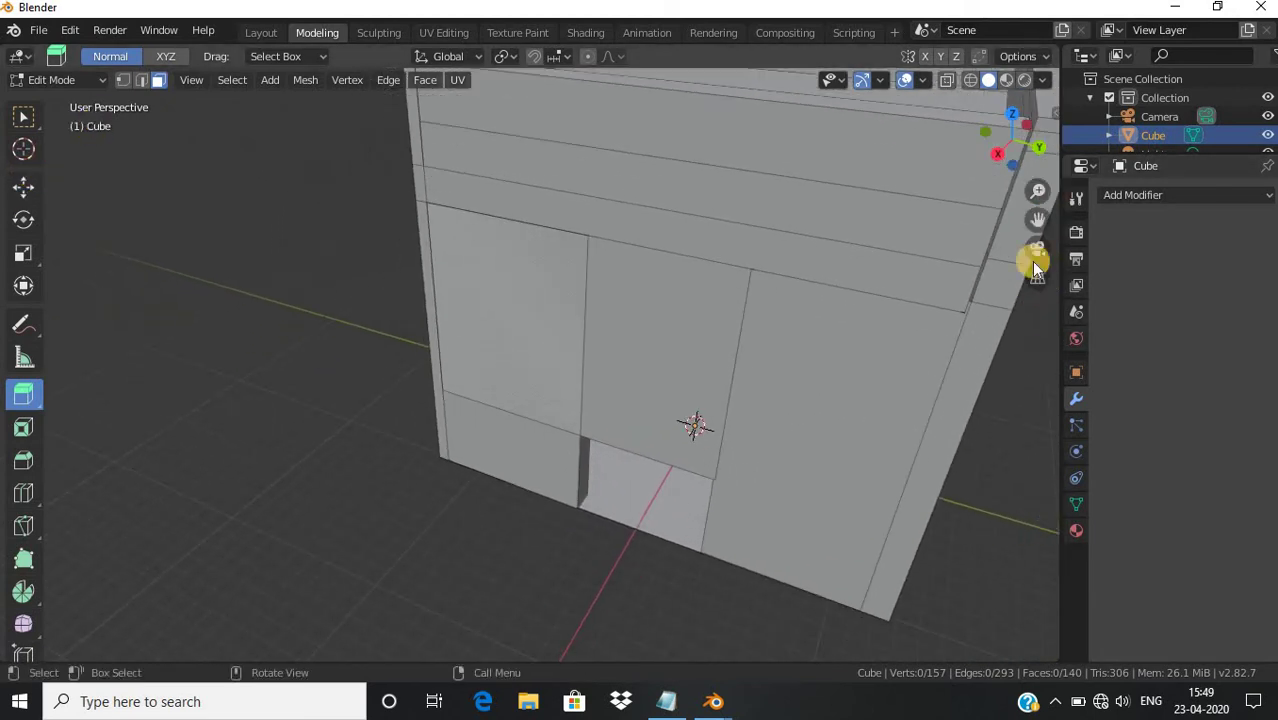
mouse_move(1035, 136)
left_mouse_down()
mouse_move(1052, 205)
mouse_move(869, 127)
mouse_move(765, 112)
left_mouse_up()
scroll(970, 262, "up", 2)
scroll(970, 262, "up", 1)
scroll(930, 448, "up", 1)
scroll(918, 451, "up", 2)
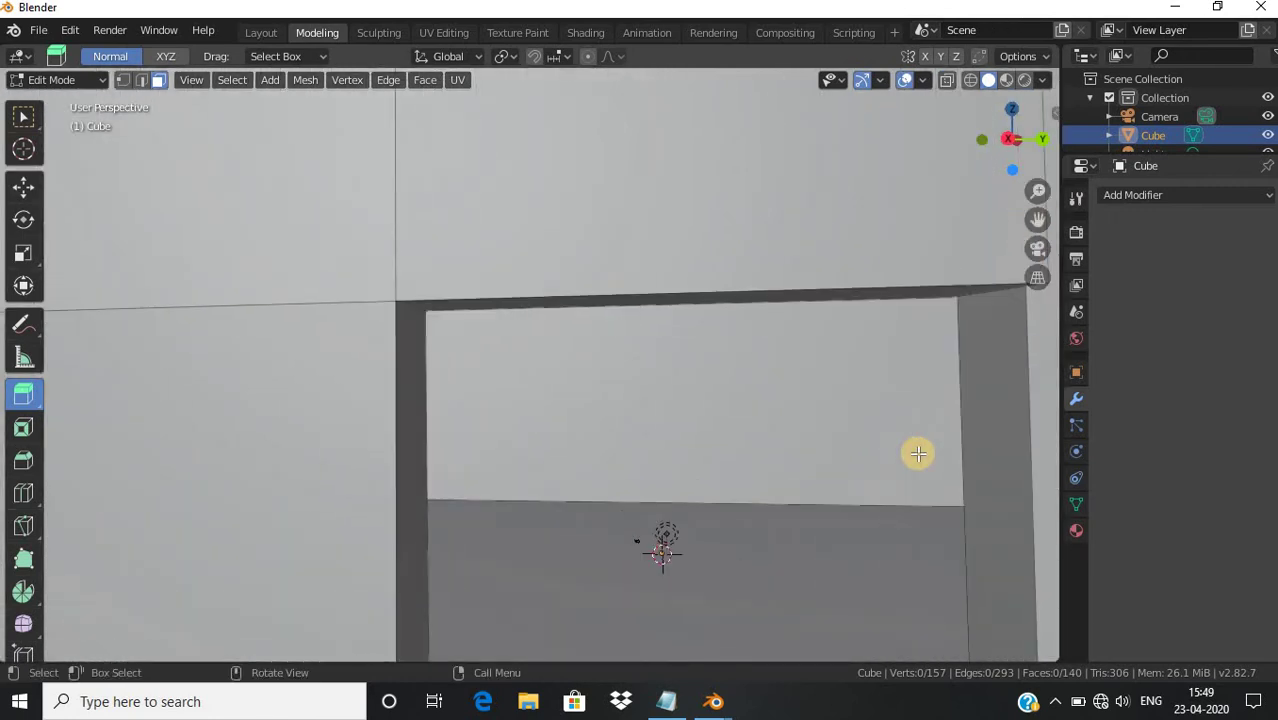
scroll(917, 441, "up", 3)
scroll(917, 441, "up", 2)
scroll(917, 441, "up", 2)
scroll(917, 441, "up", 2)
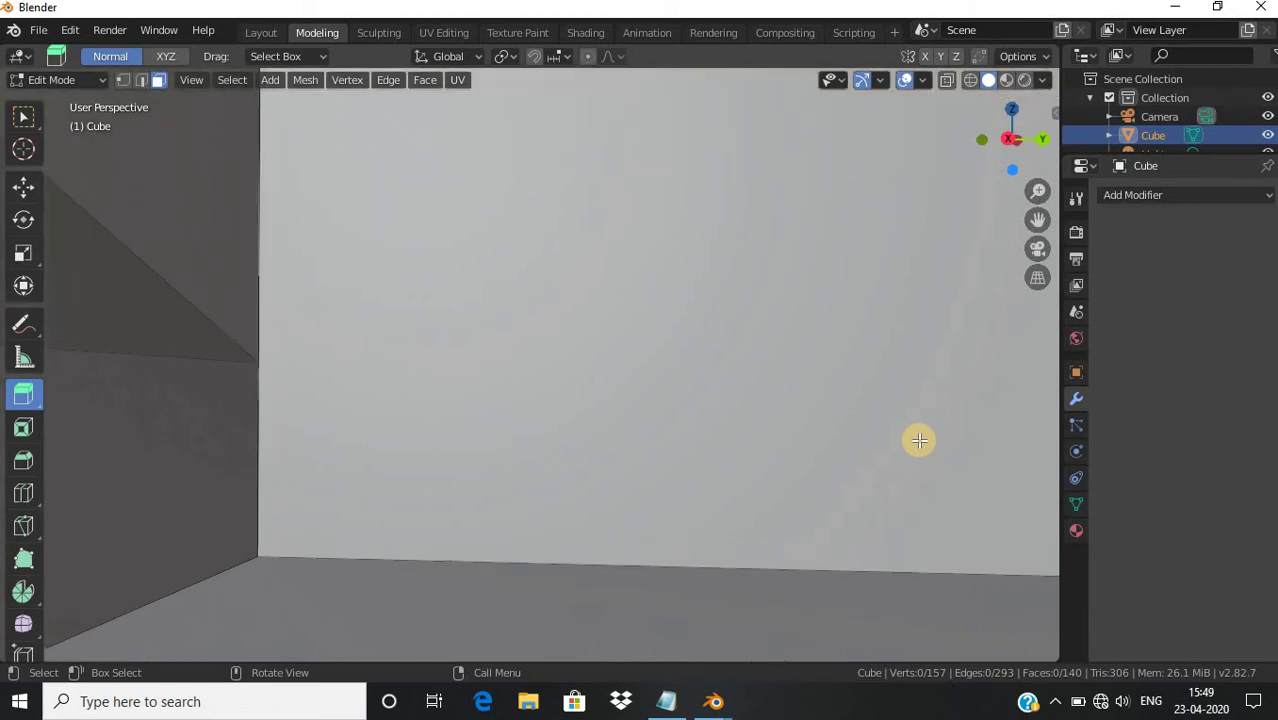
mouse_move(1032, 138)
left_mouse_down()
mouse_move(196, 180)
mouse_move(1022, 167)
left_mouse_up()
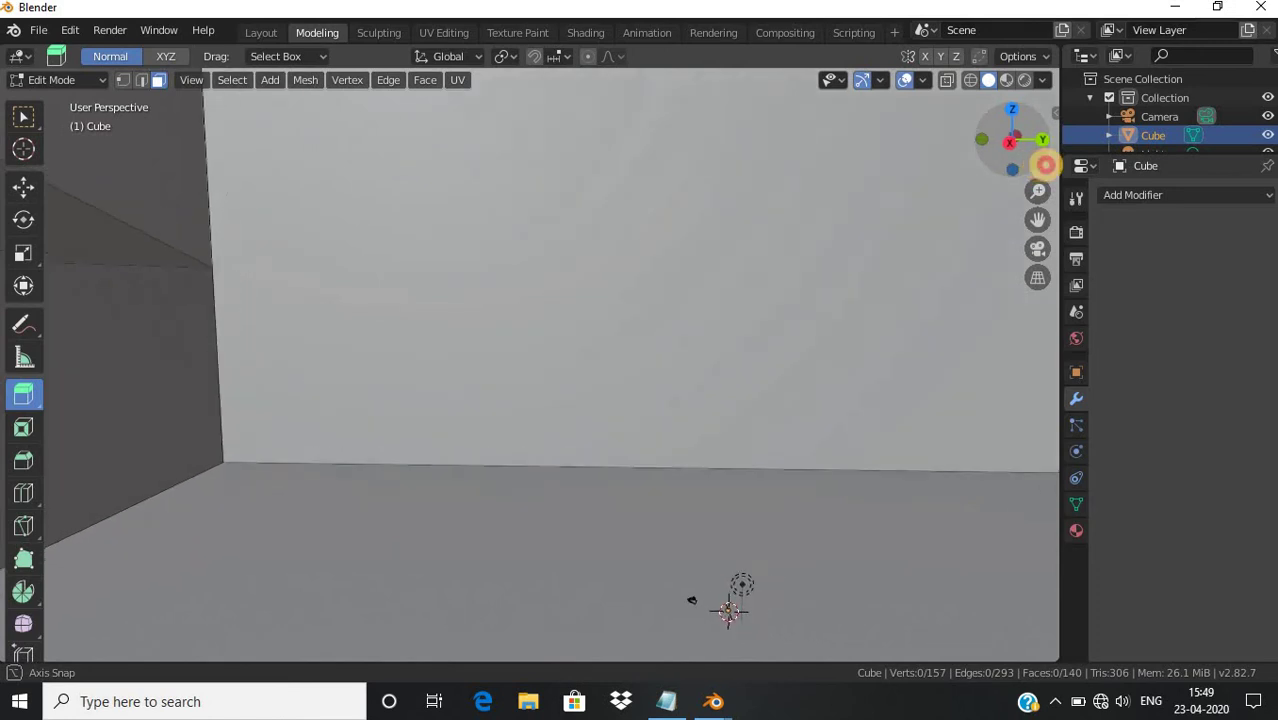
left_click_drag(1022, 167, 430, 433)
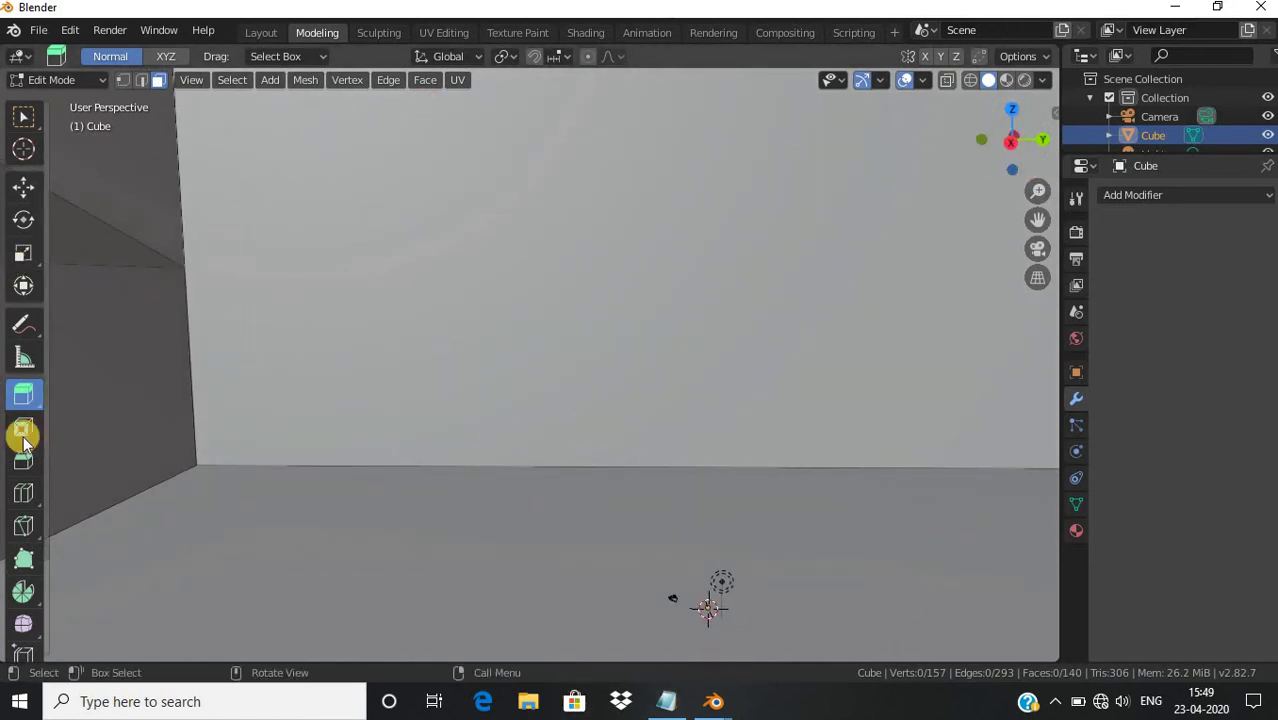
left_click(23, 323)
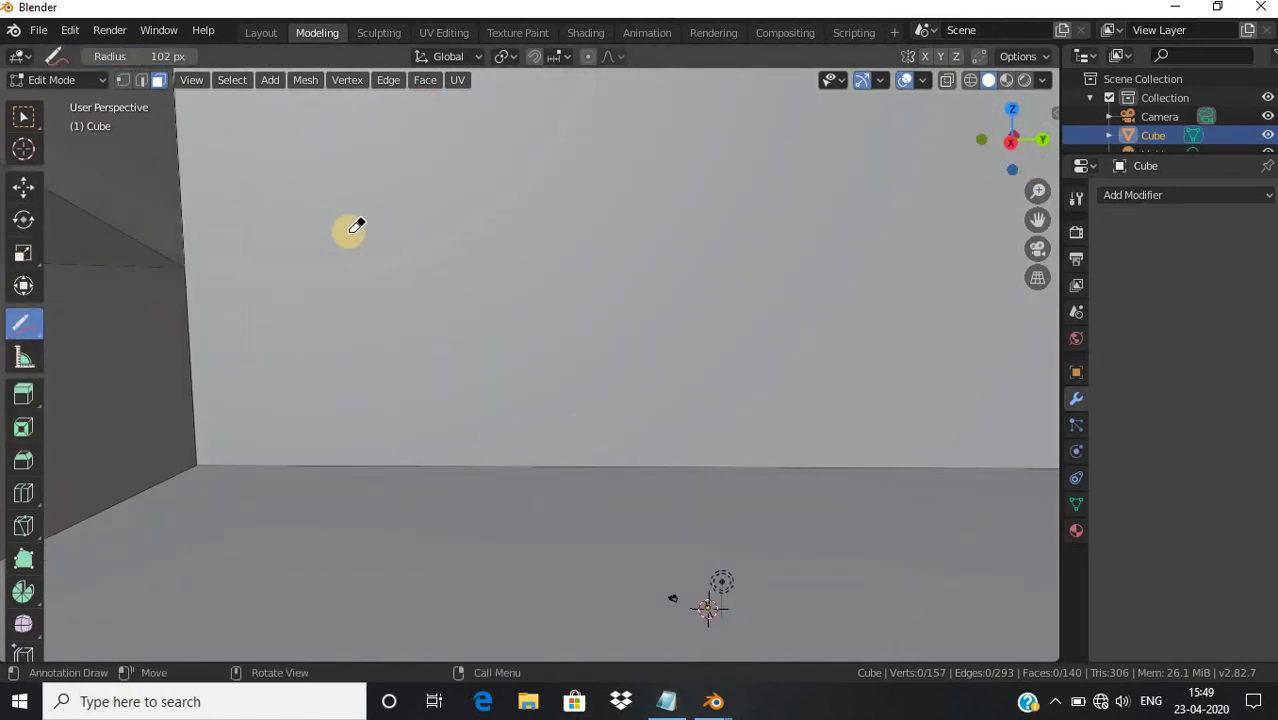
left_click(23, 323)
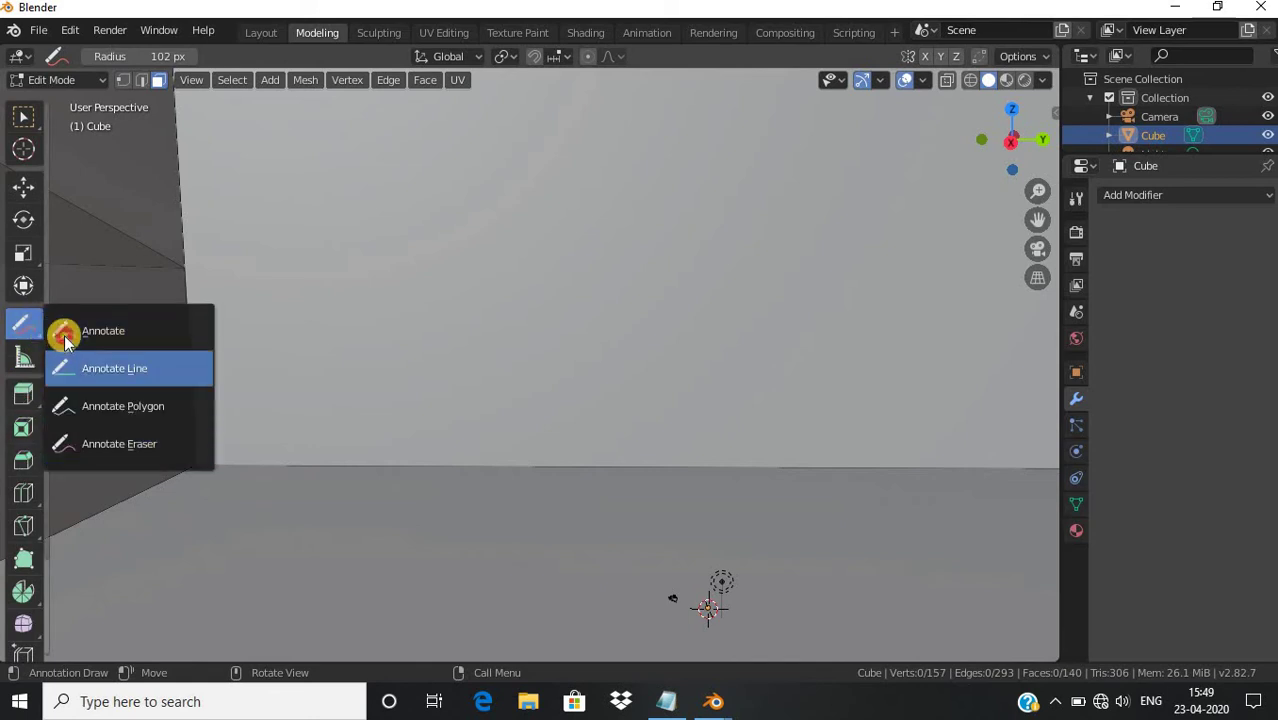
left_click(60, 331)
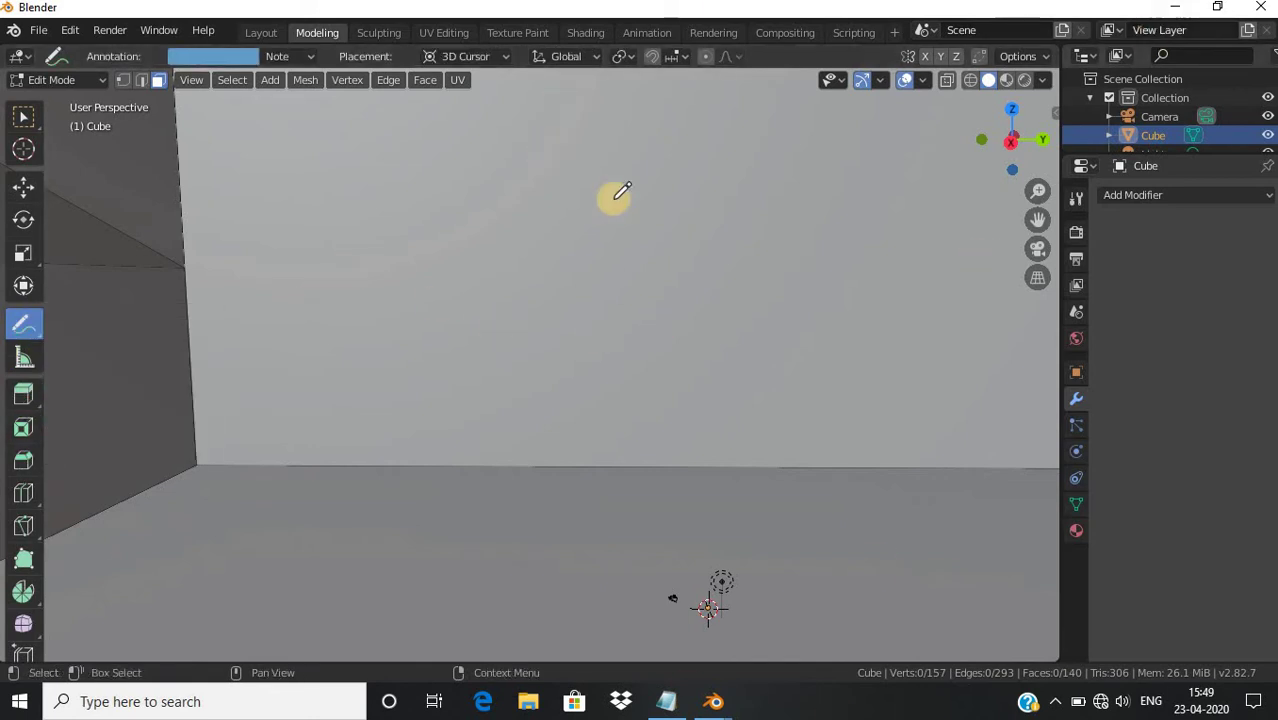
left_click_drag(470, 204, 494, 178)
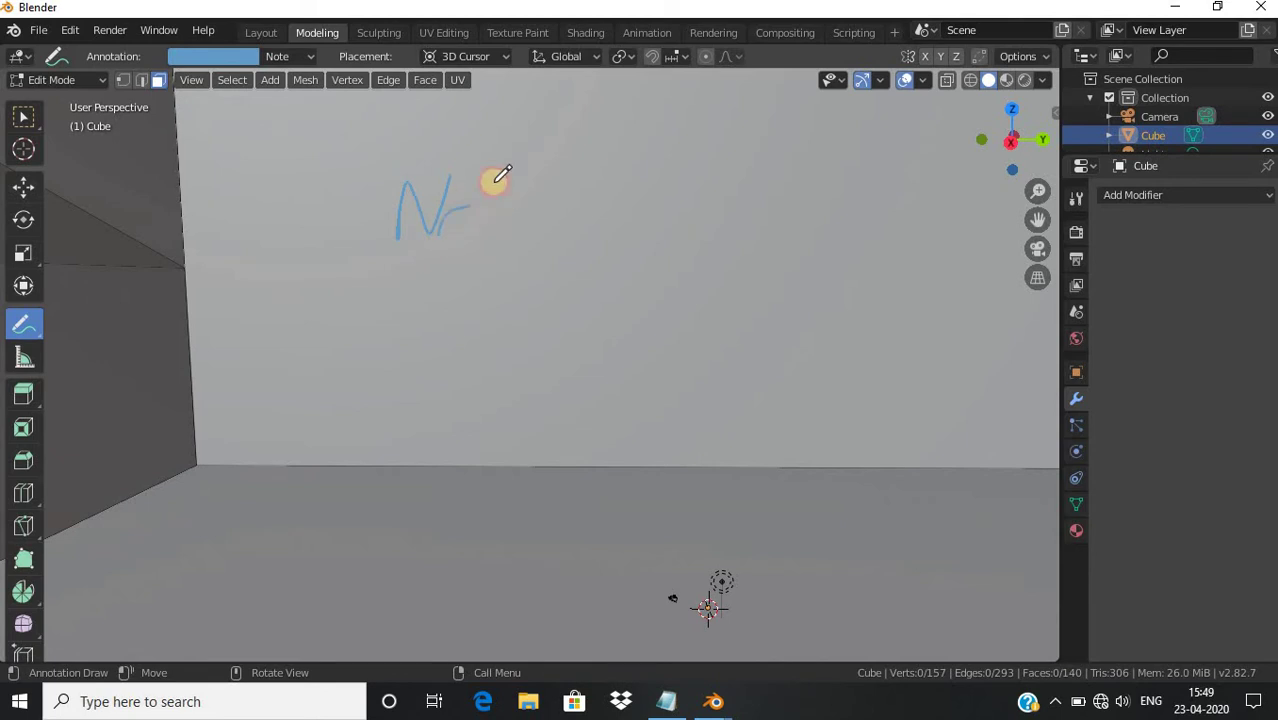
left_click_drag(652, 175, 655, 178)
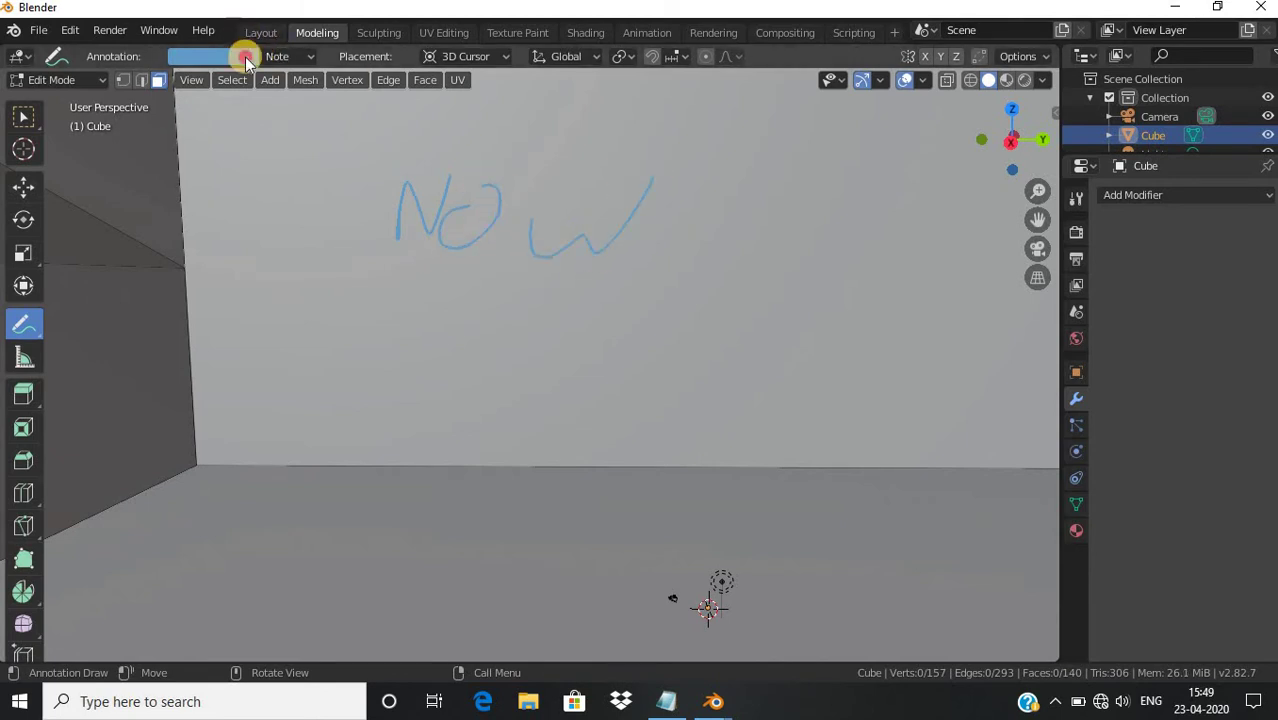
left_click(242, 56)
left_click(310, 112)
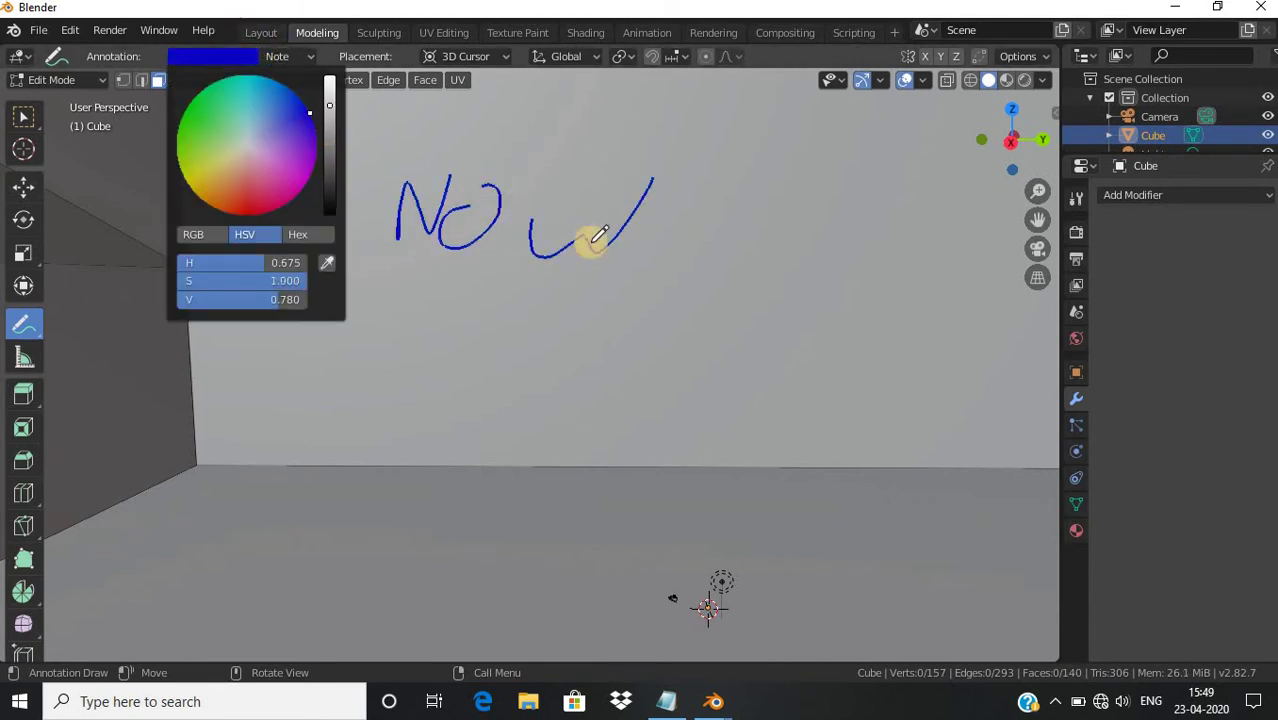
left_click_drag(522, 328, 490, 332)
mouse_move(453, 378)
left_mouse_down()
mouse_move(547, 376)
mouse_move(572, 322)
mouse_move(614, 378)
left_mouse_up()
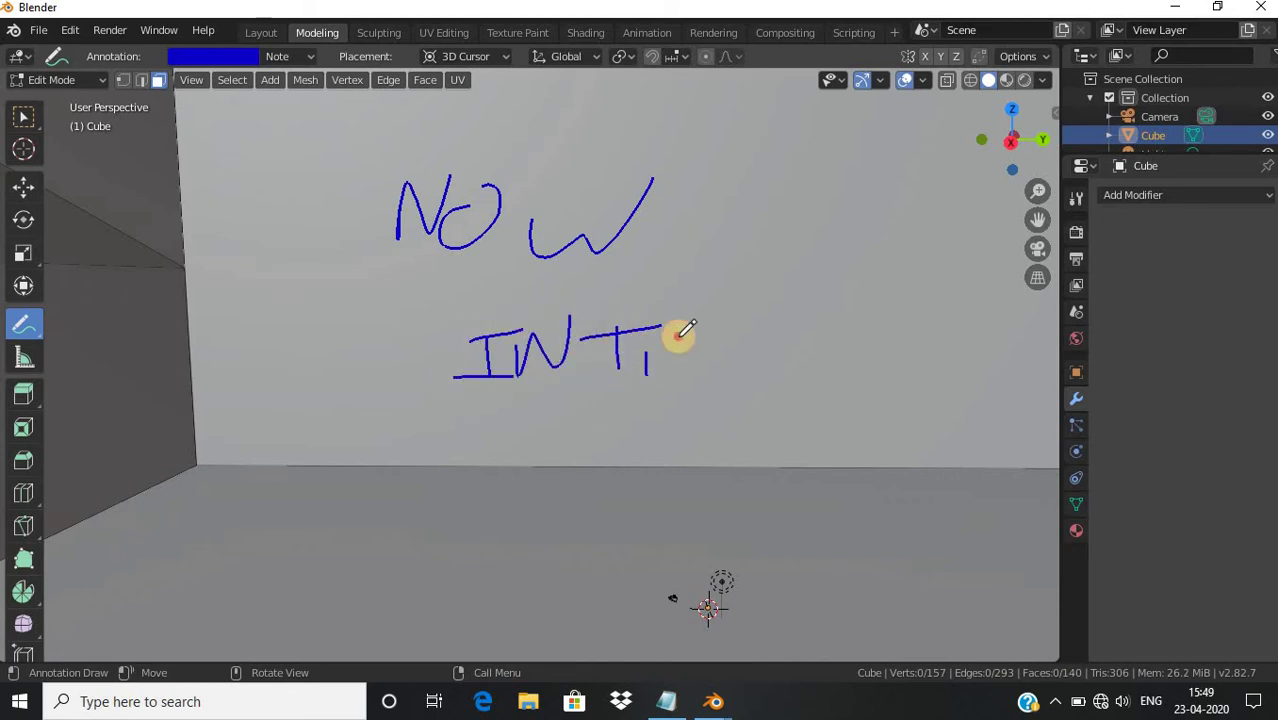
mouse_move(684, 333)
left_mouse_down()
mouse_move(645, 368)
mouse_move(662, 386)
mouse_move(733, 379)
mouse_move(763, 455)
left_mouse_up()
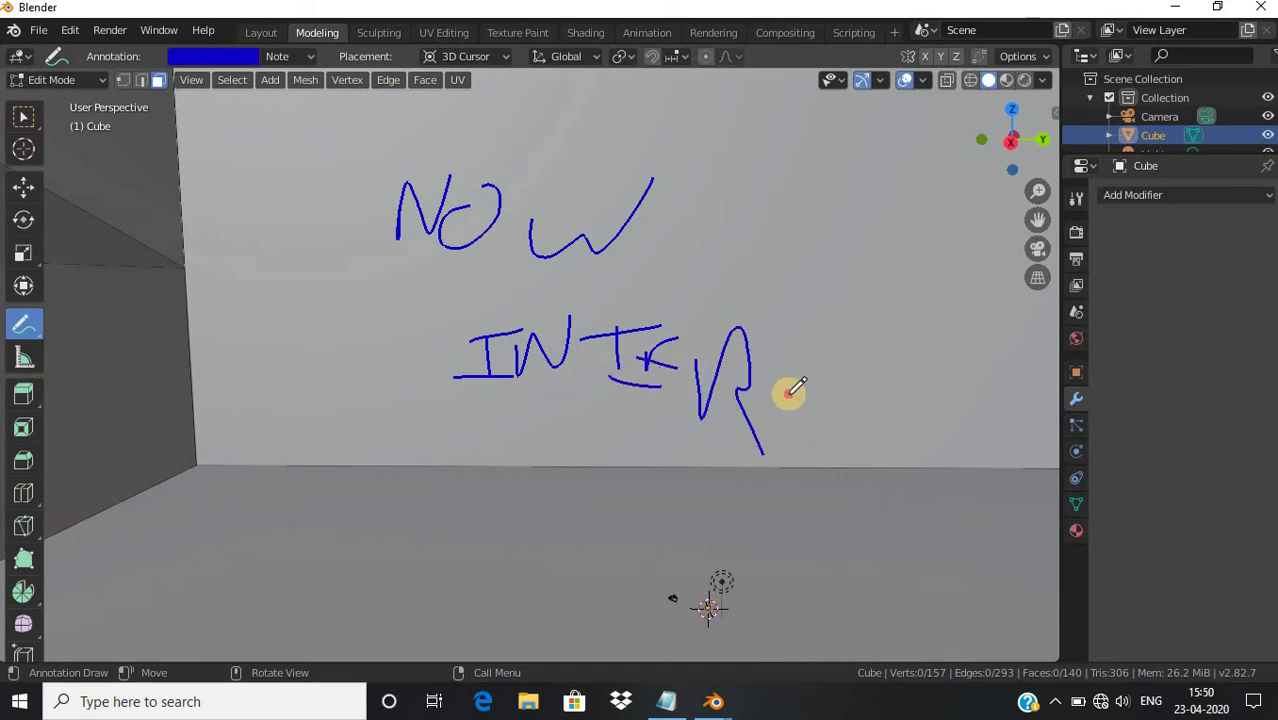
left_click_drag(830, 358, 832, 360)
mouse_move(873, 418)
left_mouse_down()
mouse_move(893, 414)
mouse_move(930, 452)
left_mouse_up()
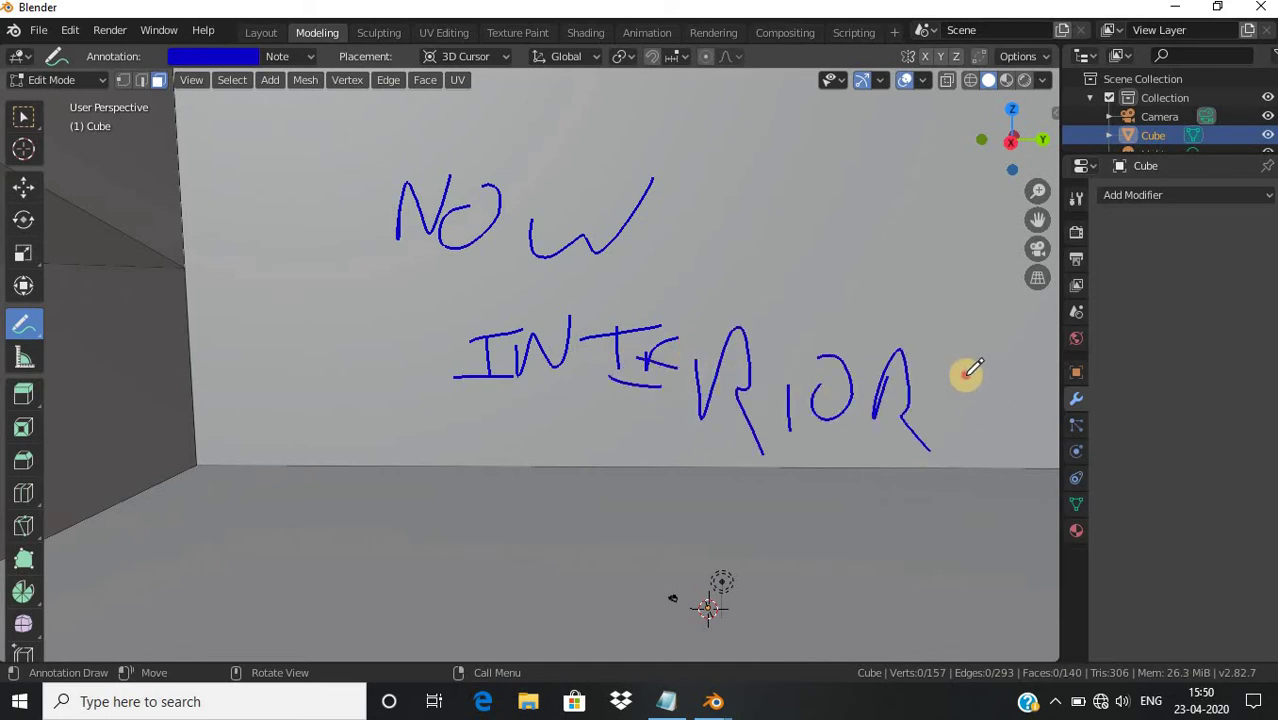
left_click_drag(990, 357, 970, 383)
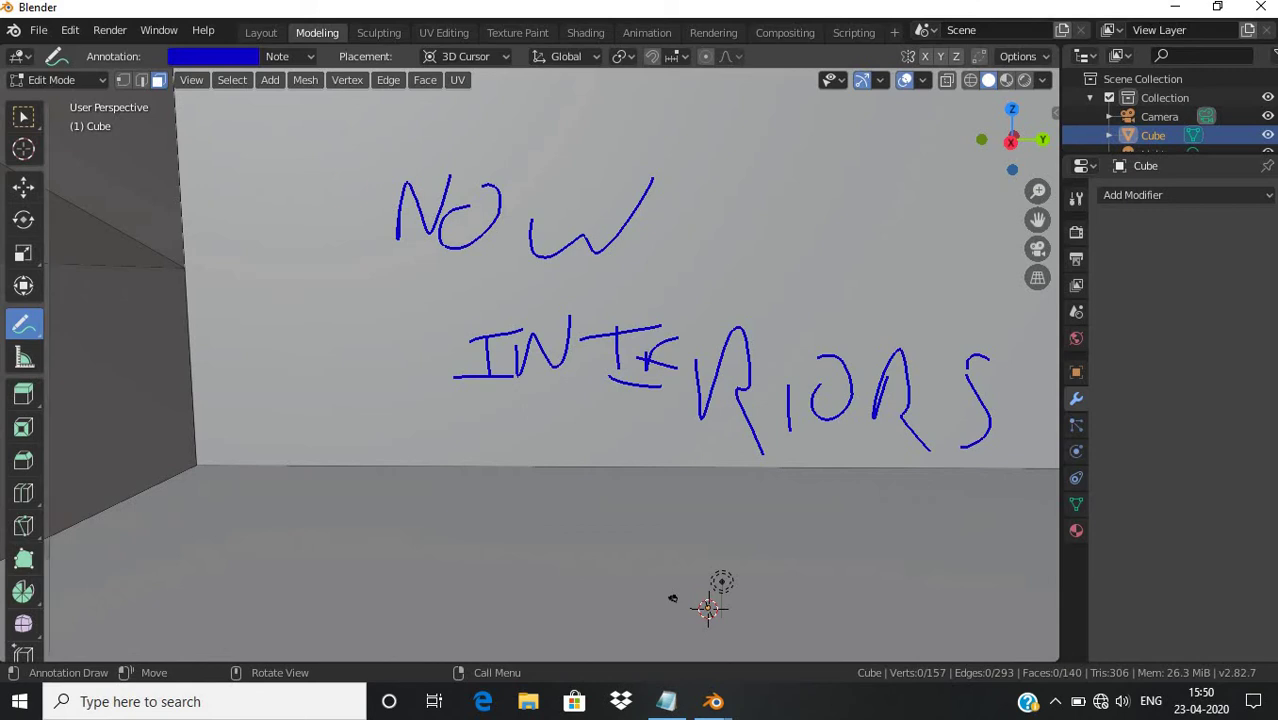
left_click_drag(23, 323, 130, 441)
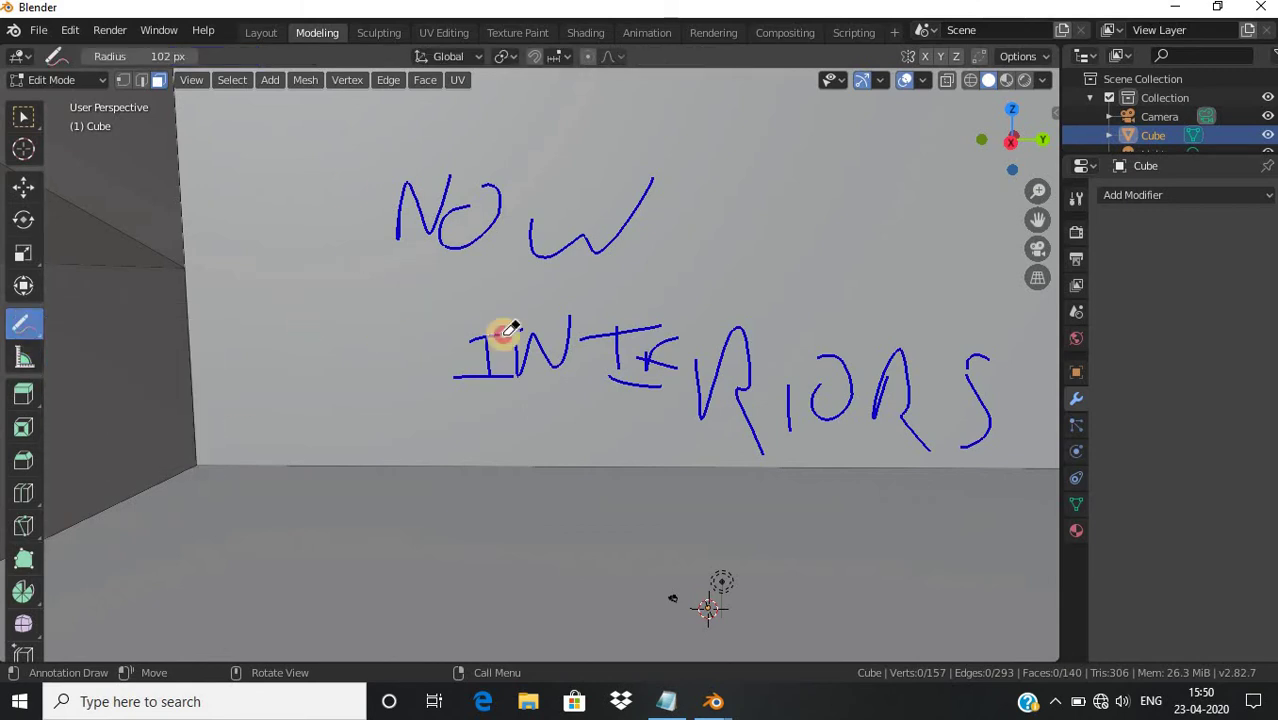
mouse_move(507, 333)
left_mouse_down()
mouse_move(727, 434)
mouse_move(862, 451)
mouse_move(781, 377)
left_mouse_up()
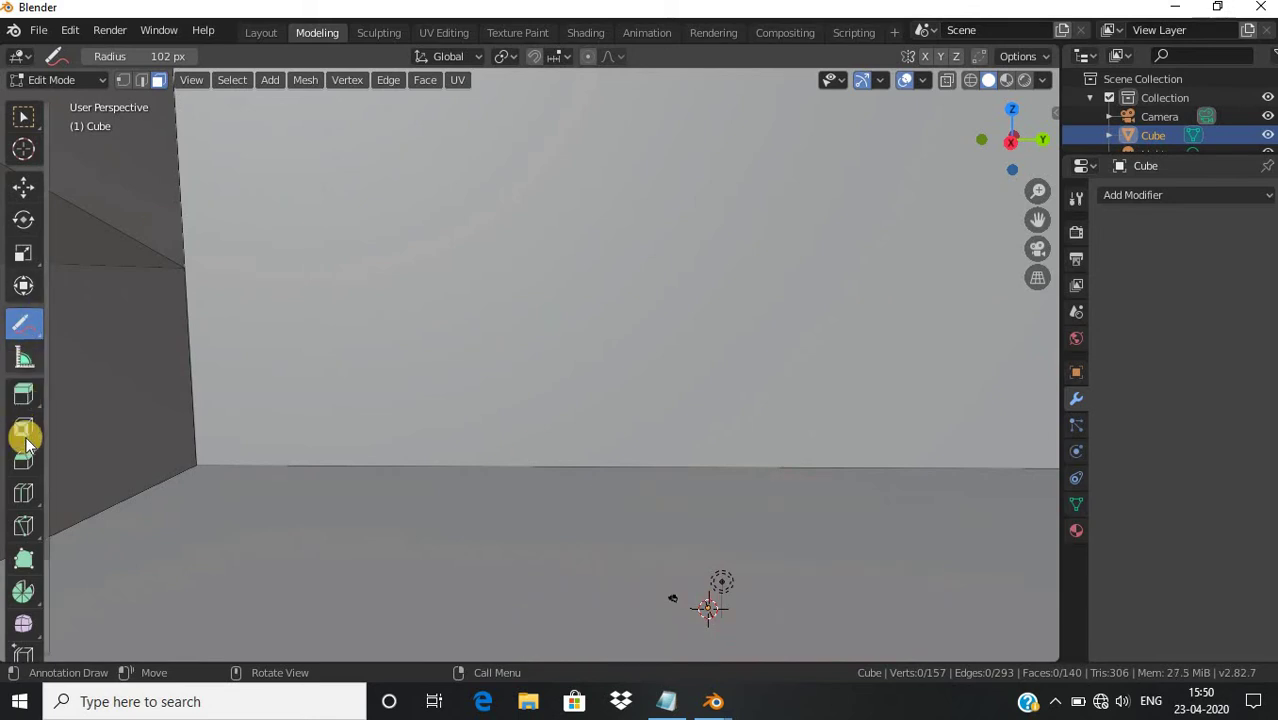
Knife-cut a low rectangle outline on the back wall just above the floor
left_click(493, 447)
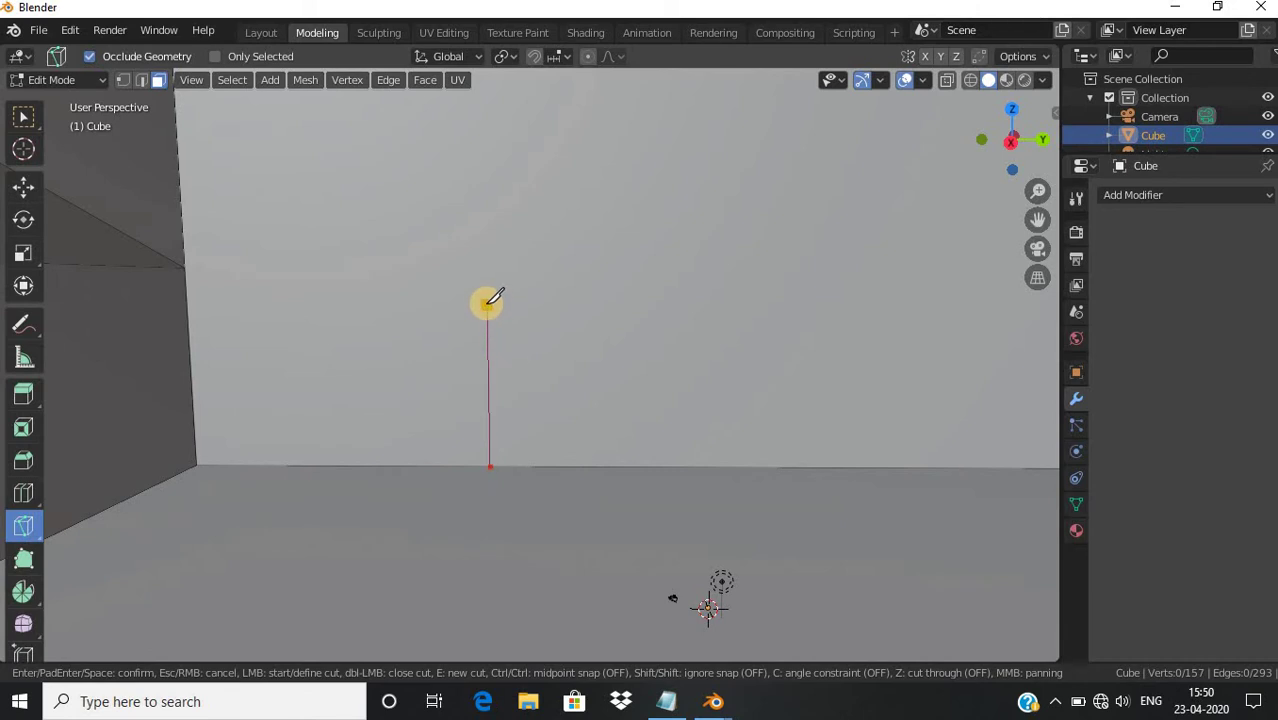
key("Return")
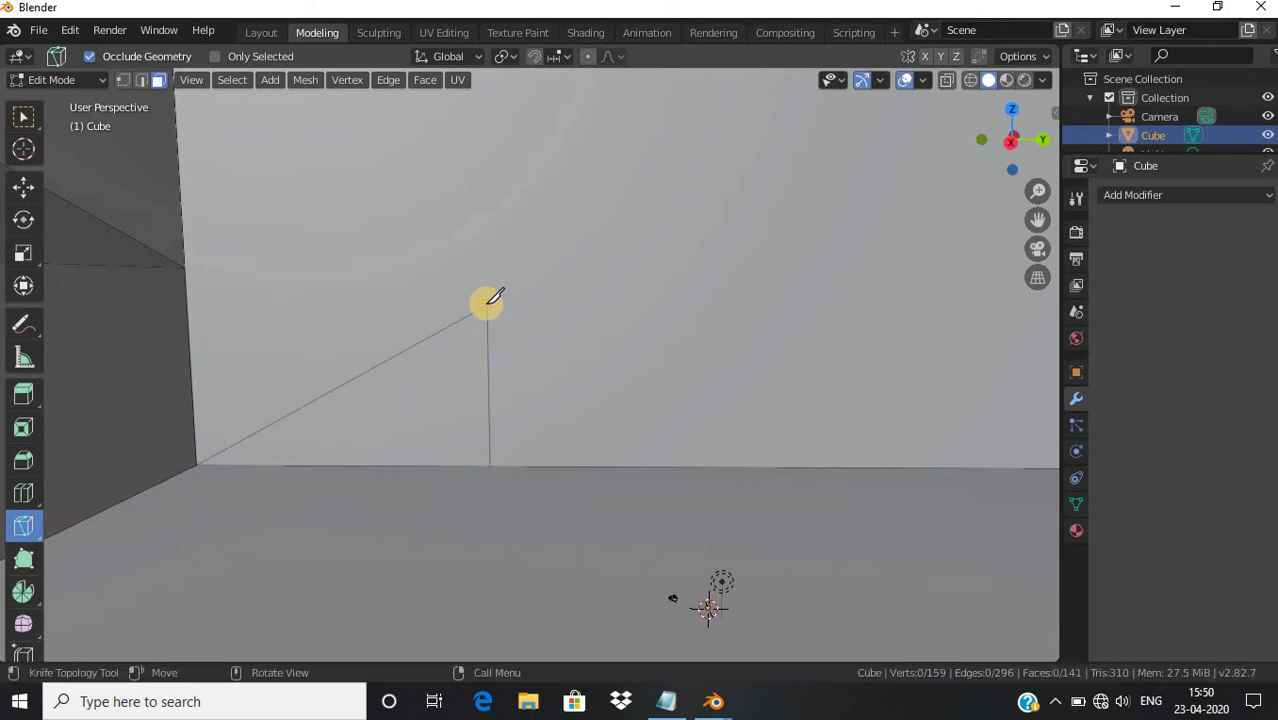
key("ctrl+z")
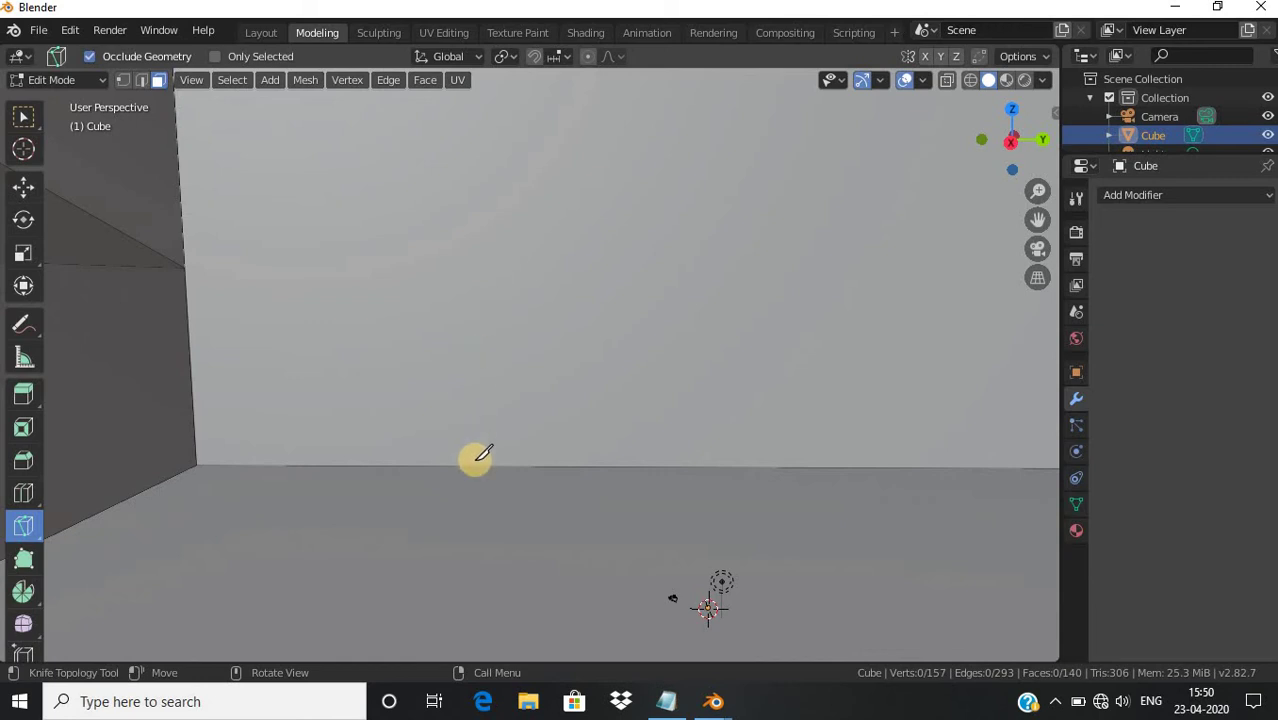
left_click(463, 444)
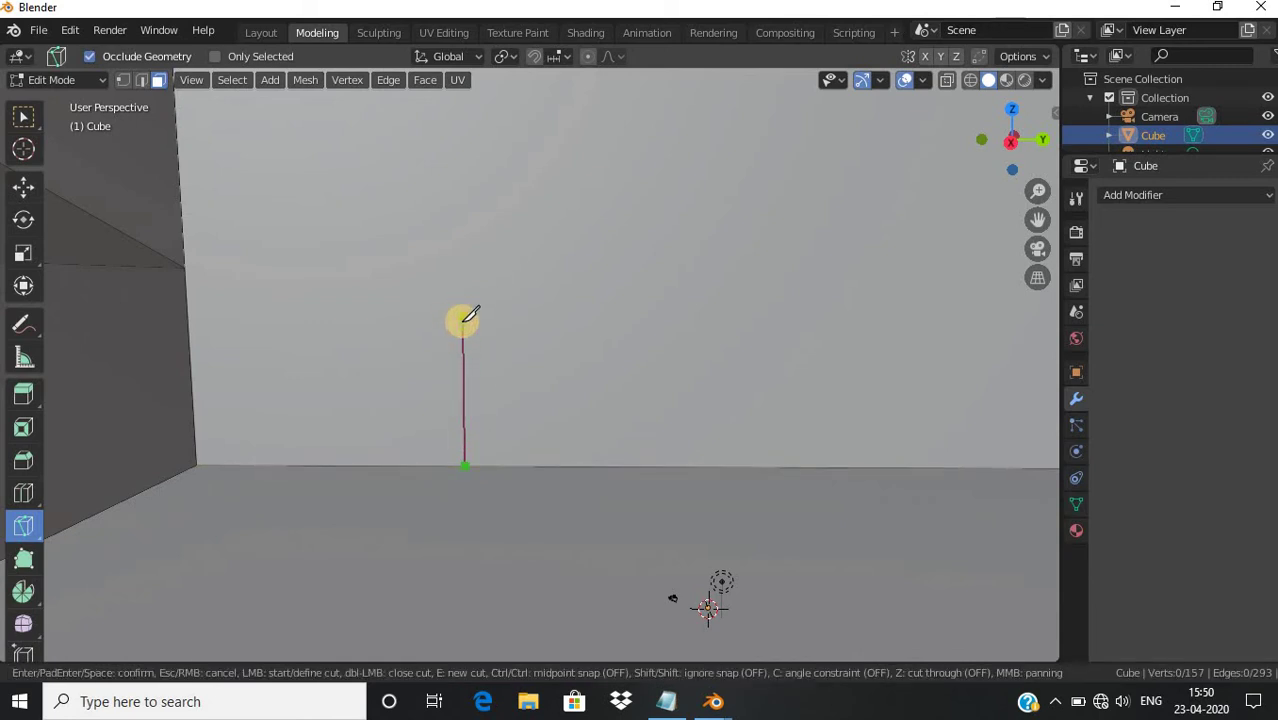
left_click(464, 381)
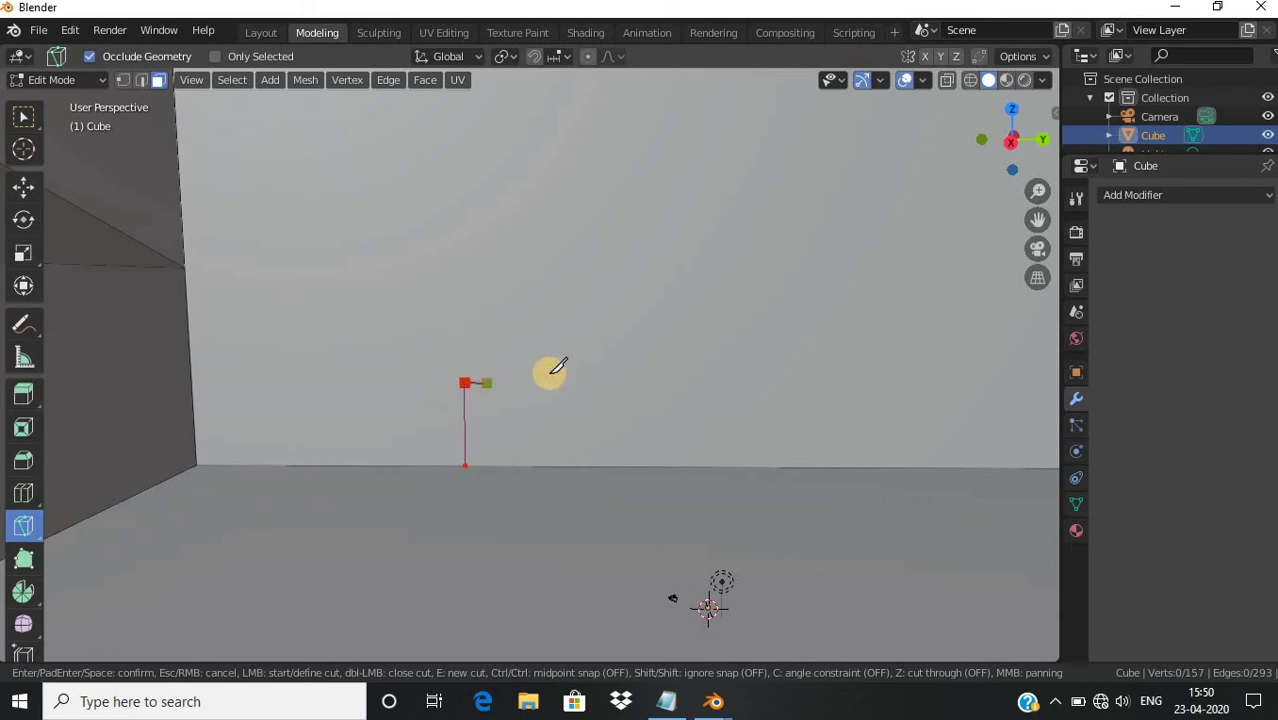
left_click(879, 381)
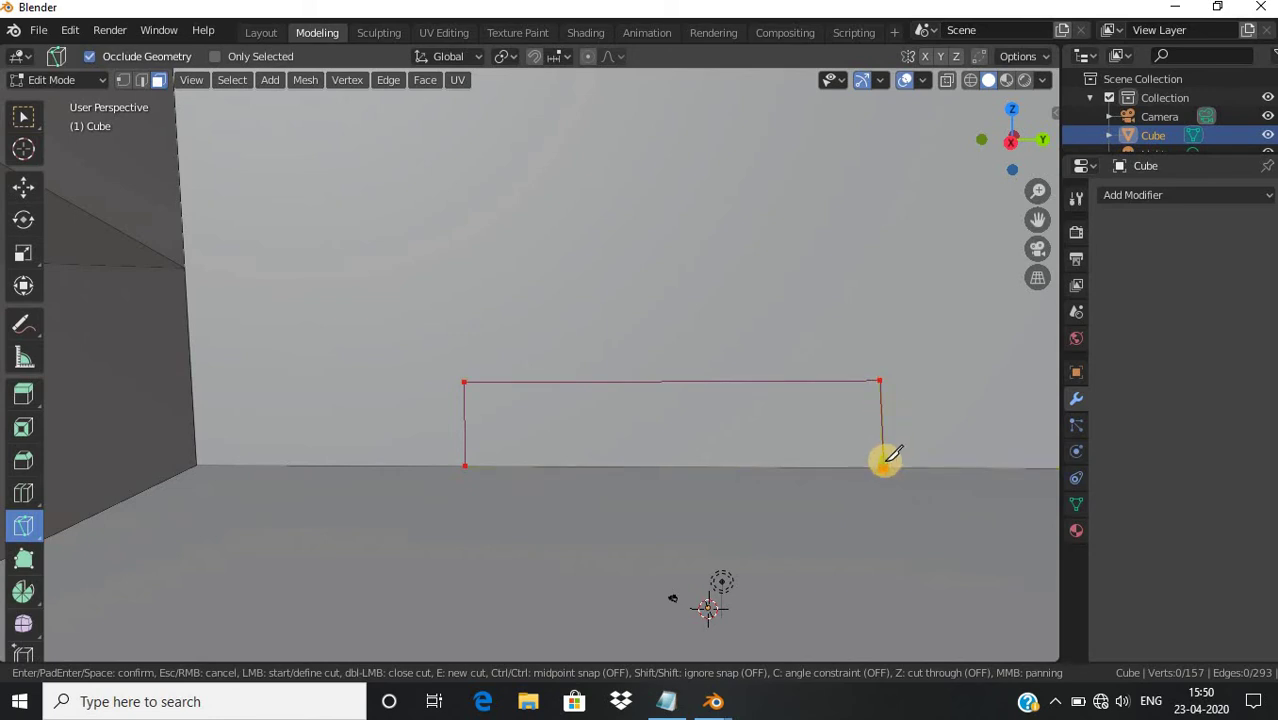
key("Return")
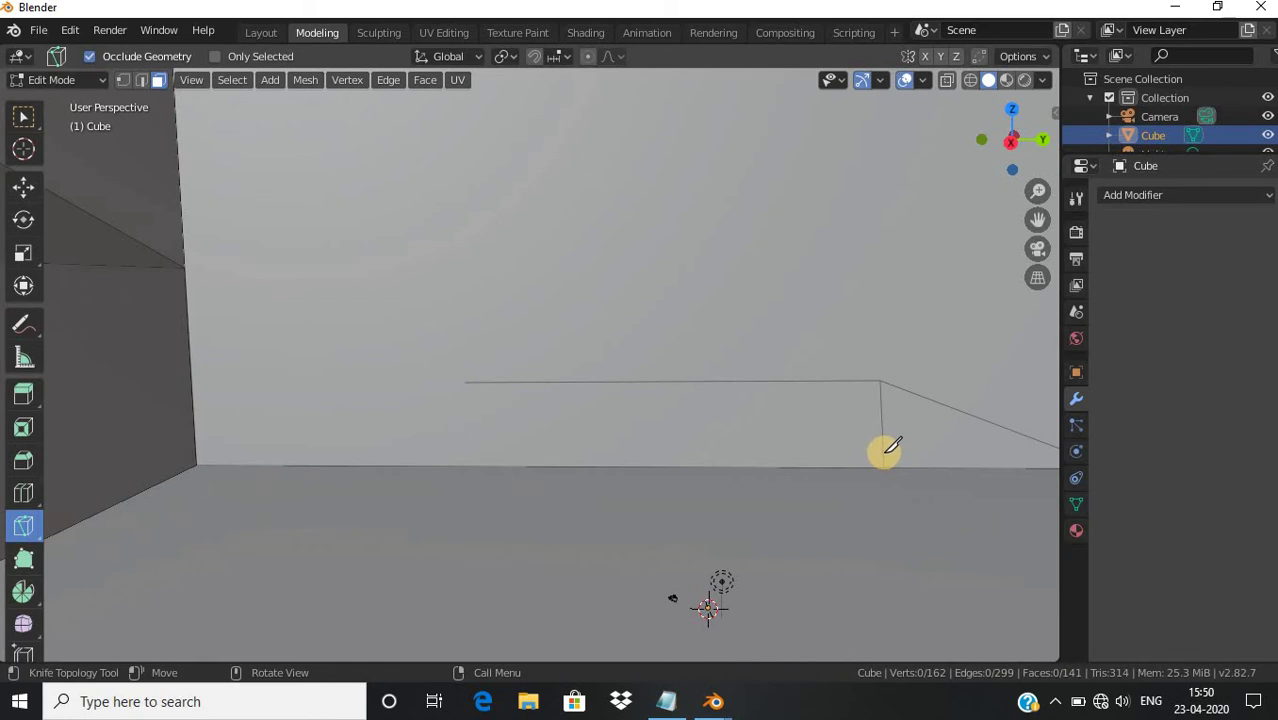
Cut a diagonal edge from the rectangle's top-left corner to the wall's corner
left_click_drag(465, 384, 461, 425)
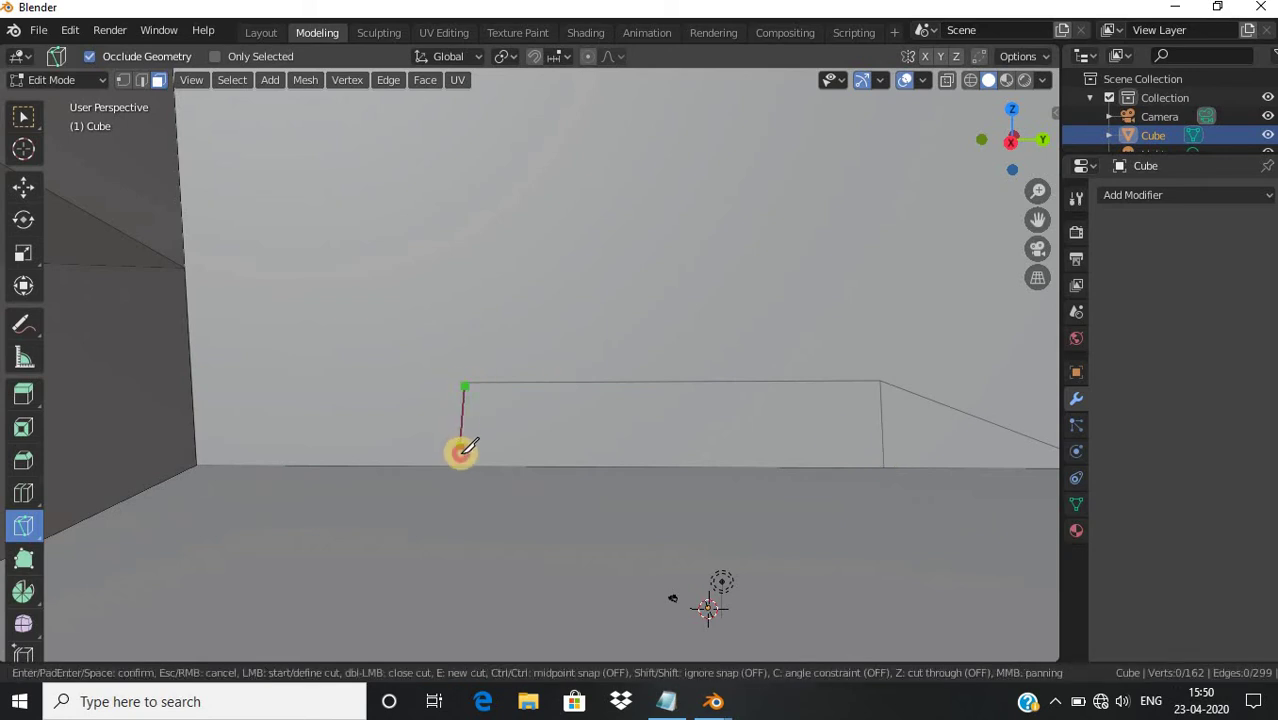
key("Return")
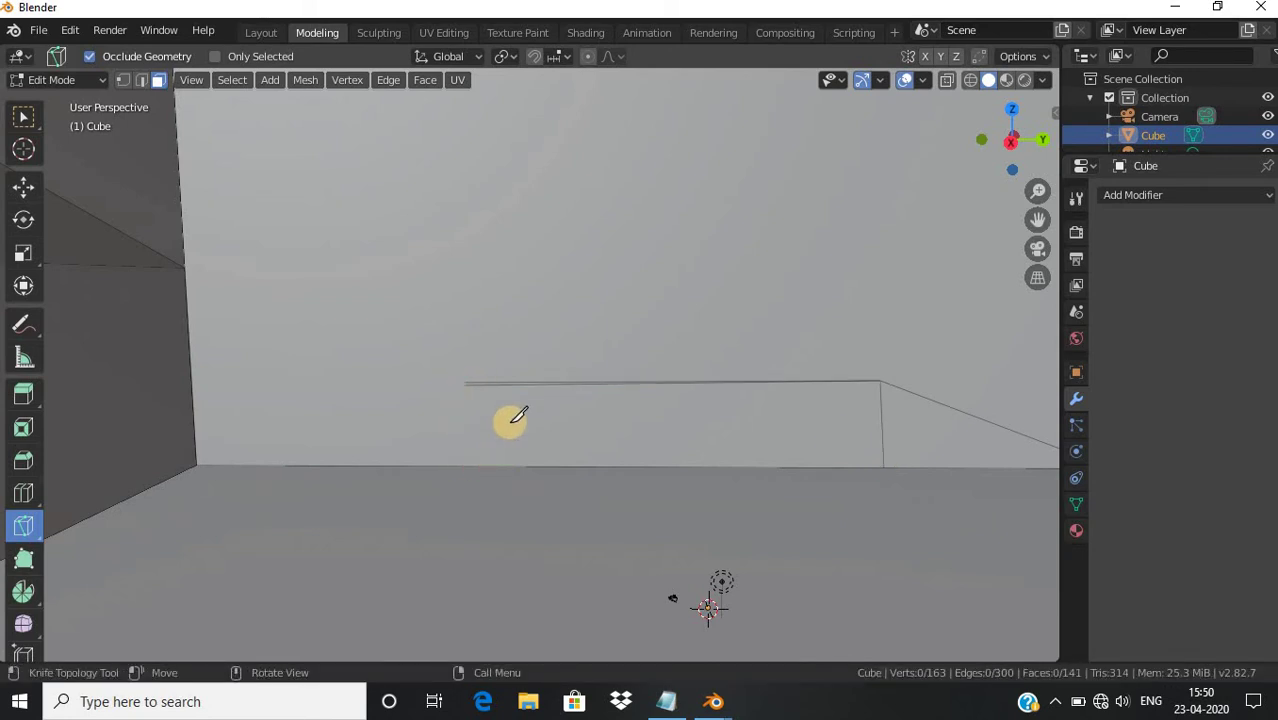
key("ctrl+z")
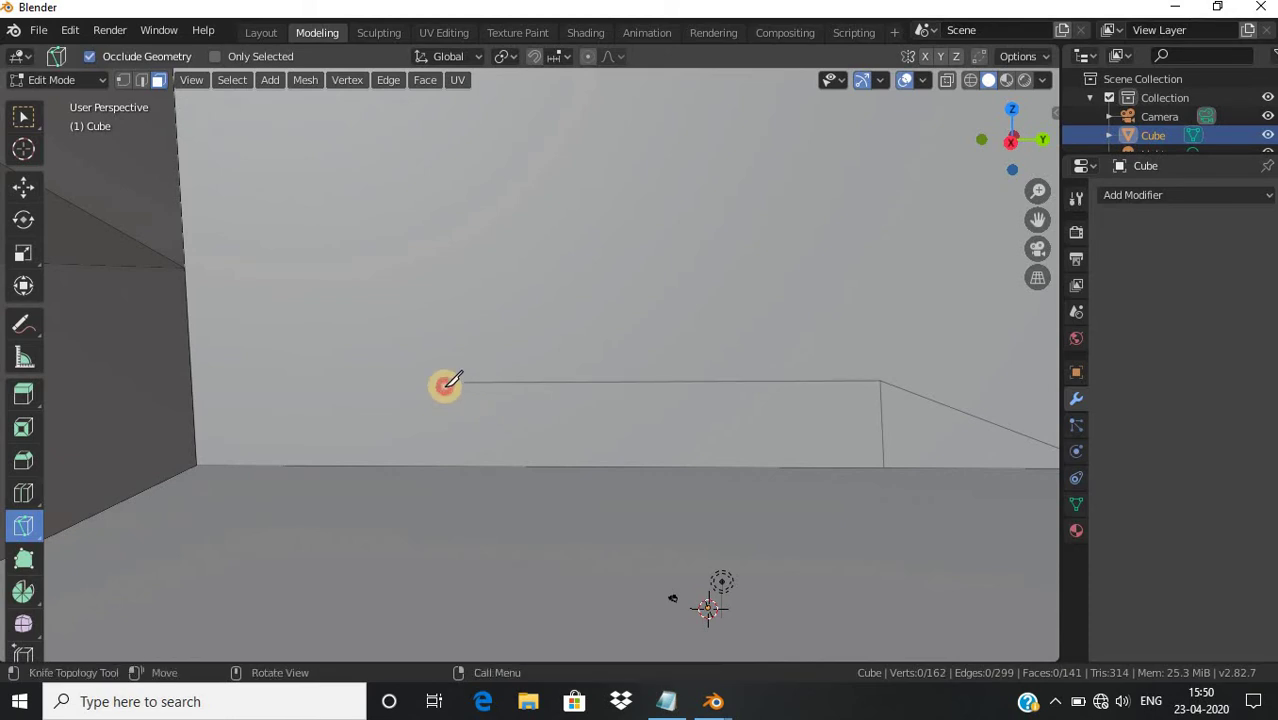
left_click(445, 386)
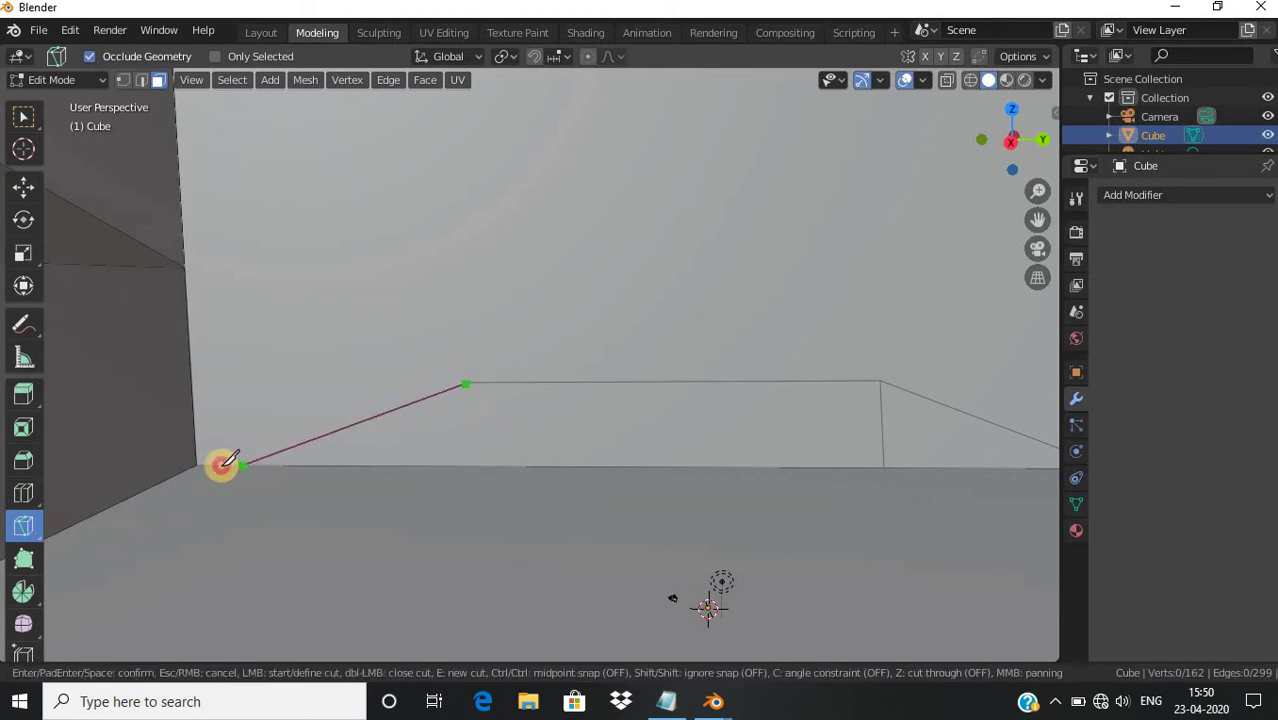
left_click(230, 462)
left_click(203, 459)
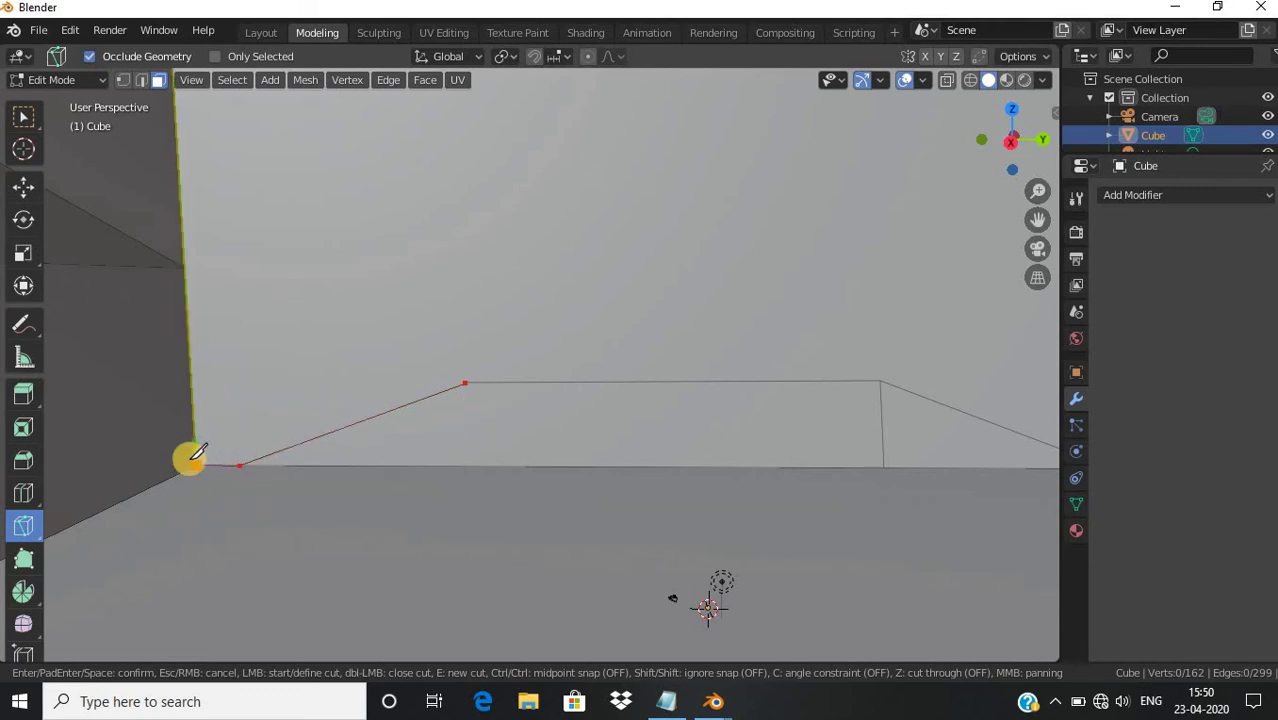
key("Return")
Cut the rectangle's left vertical edge down to the wall's bottom
left_click(462, 383)
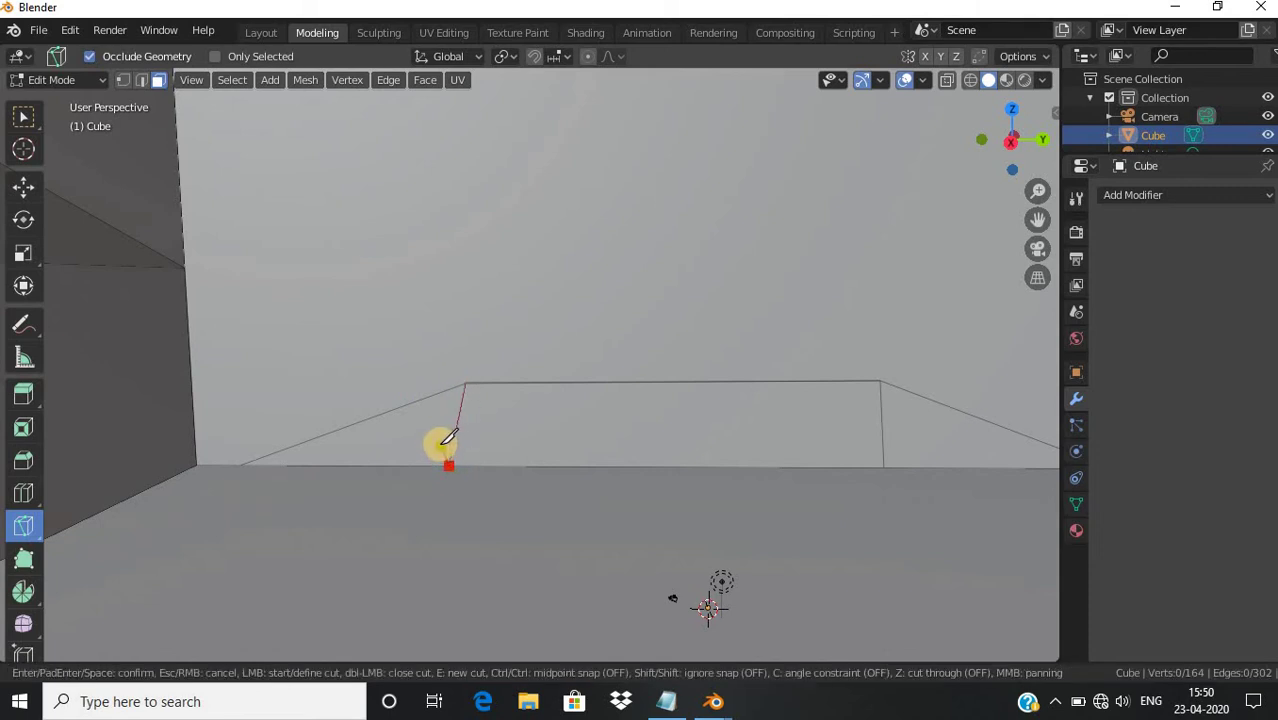
left_click(447, 437)
right_click(443, 420)
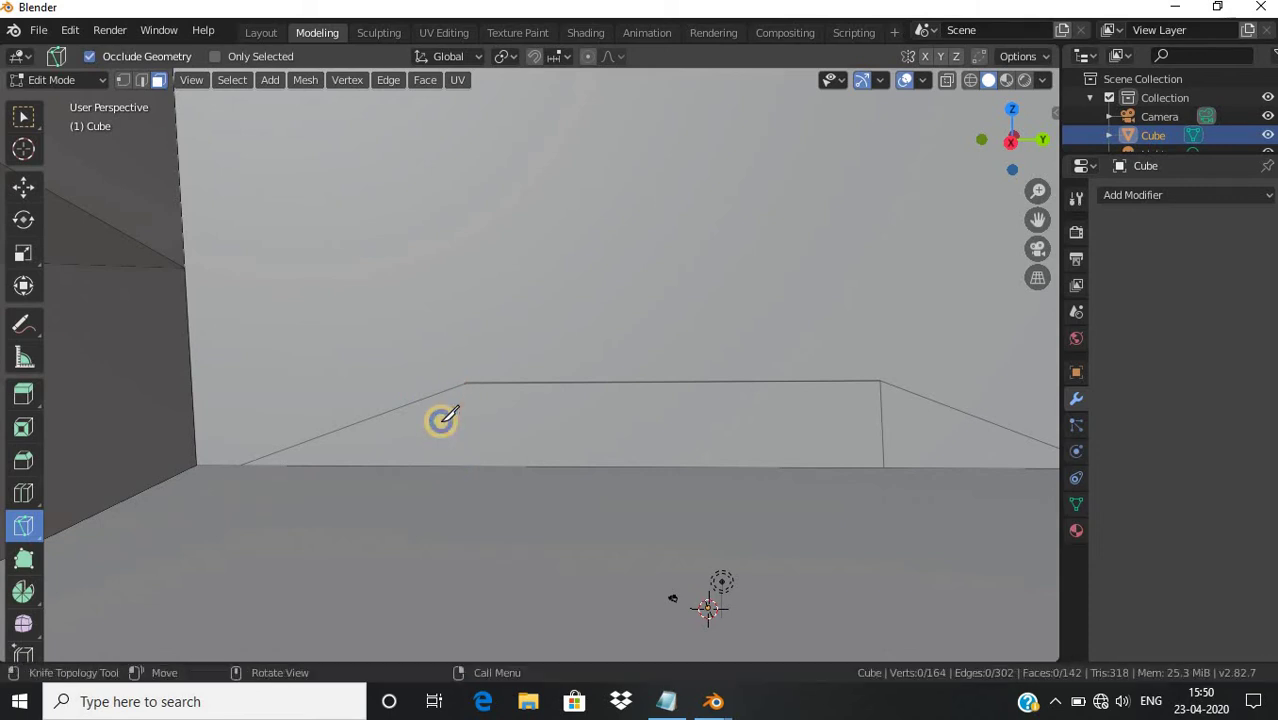
left_click(465, 383)
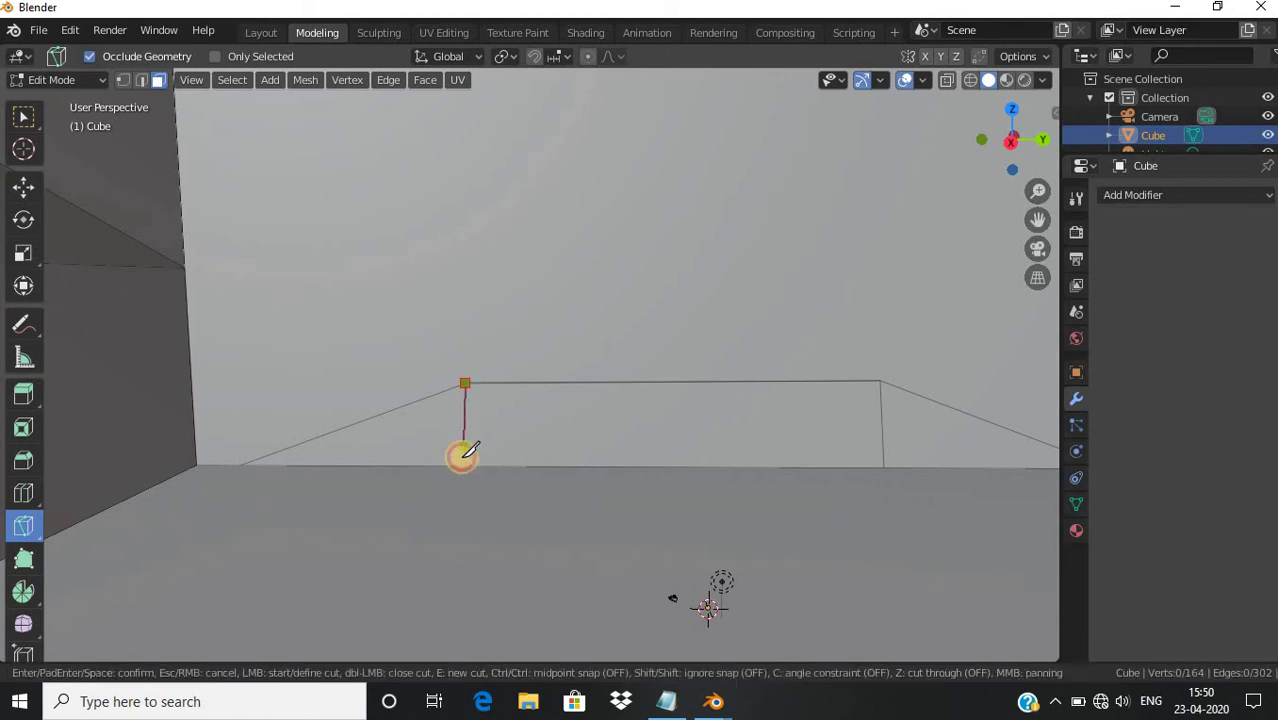
left_click(464, 464)
key("Return")
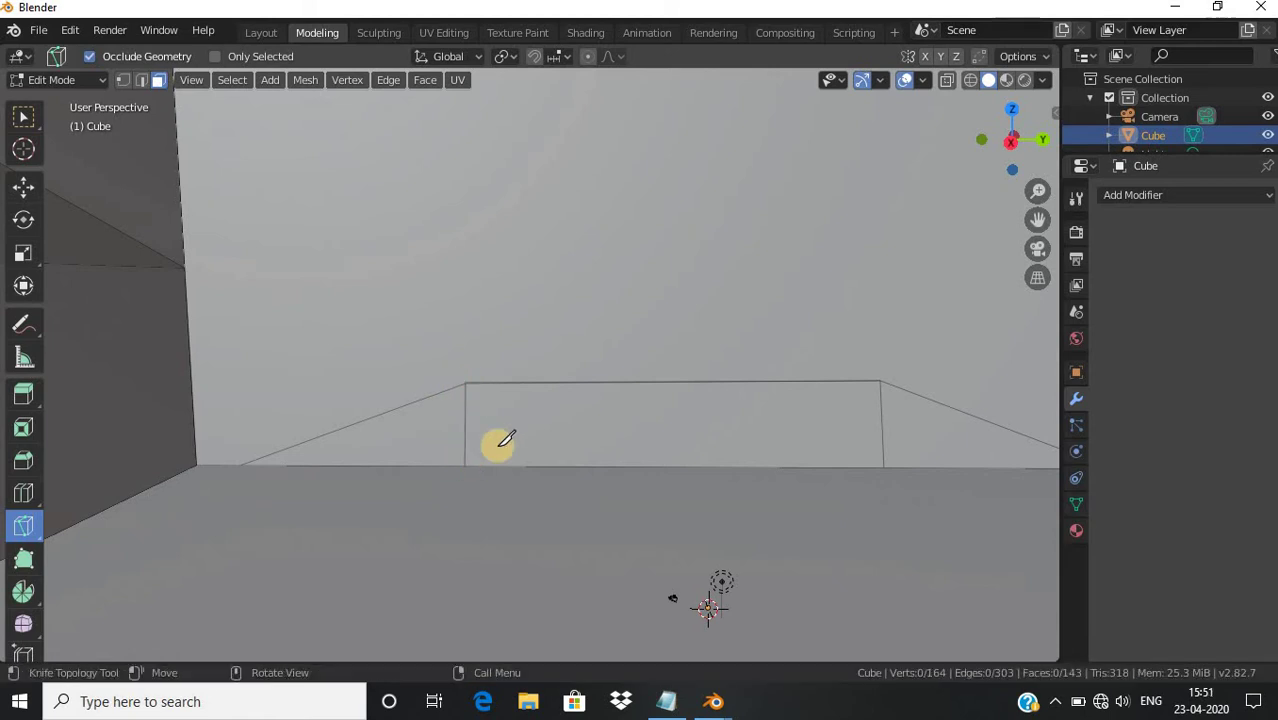
Extrude the wall's rectangle face outward into a low block along the floor
left_click(23, 394)
left_click(672, 438)
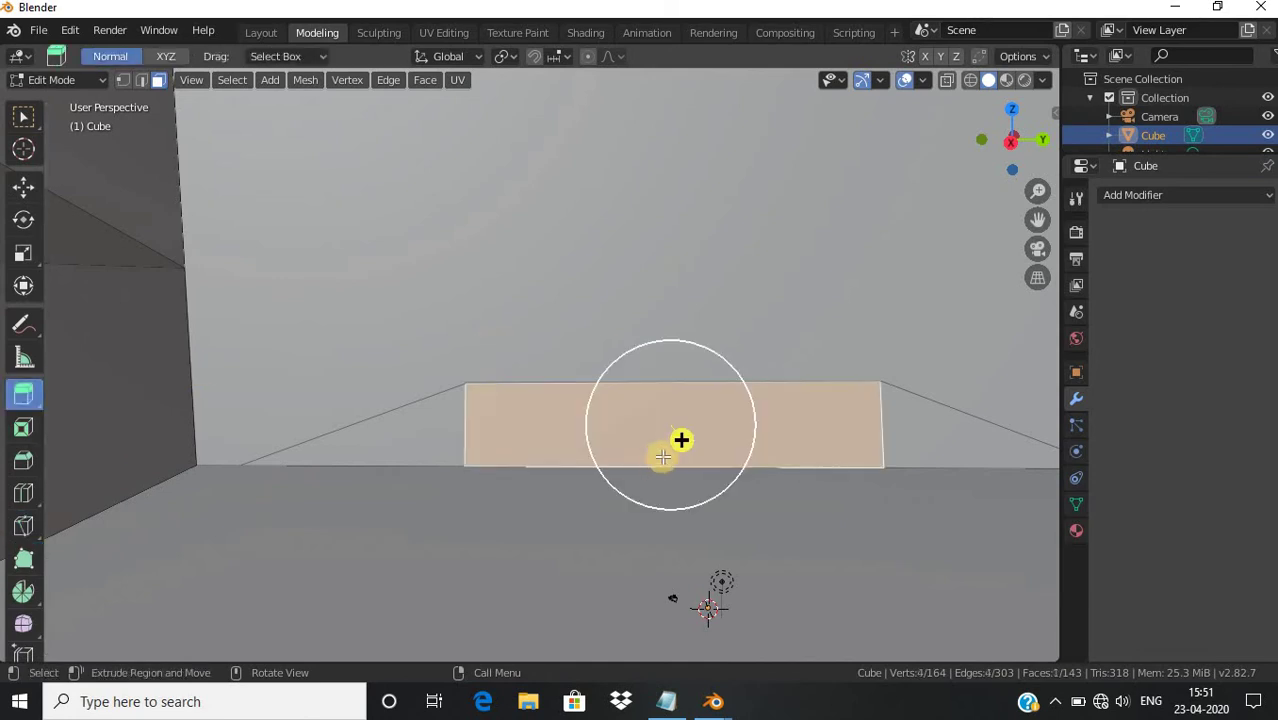
left_click_drag(676, 440, 684, 548)
middle_click_drag(660, 411, 348, 371)
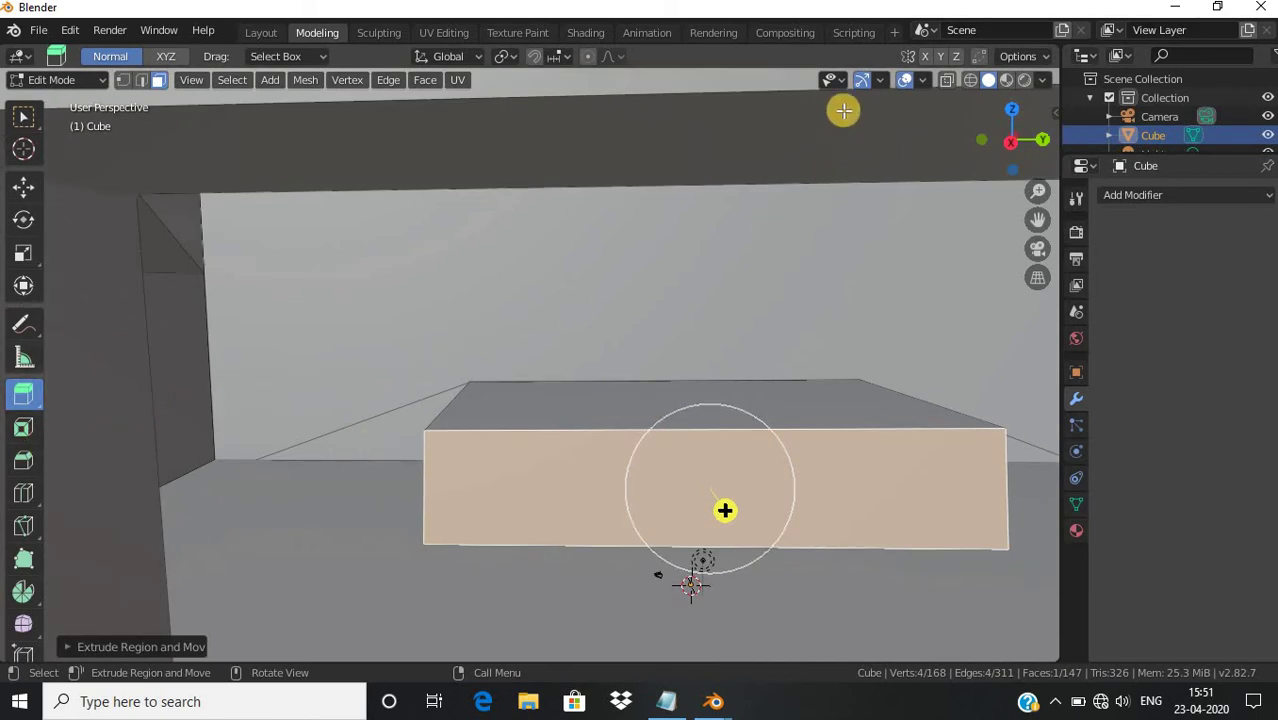
mouse_move(985, 130)
left_mouse_down()
mouse_move(932, 128)
mouse_move(990, 133)
left_mouse_up()
middle_click_drag(650, 320, 941, 161)
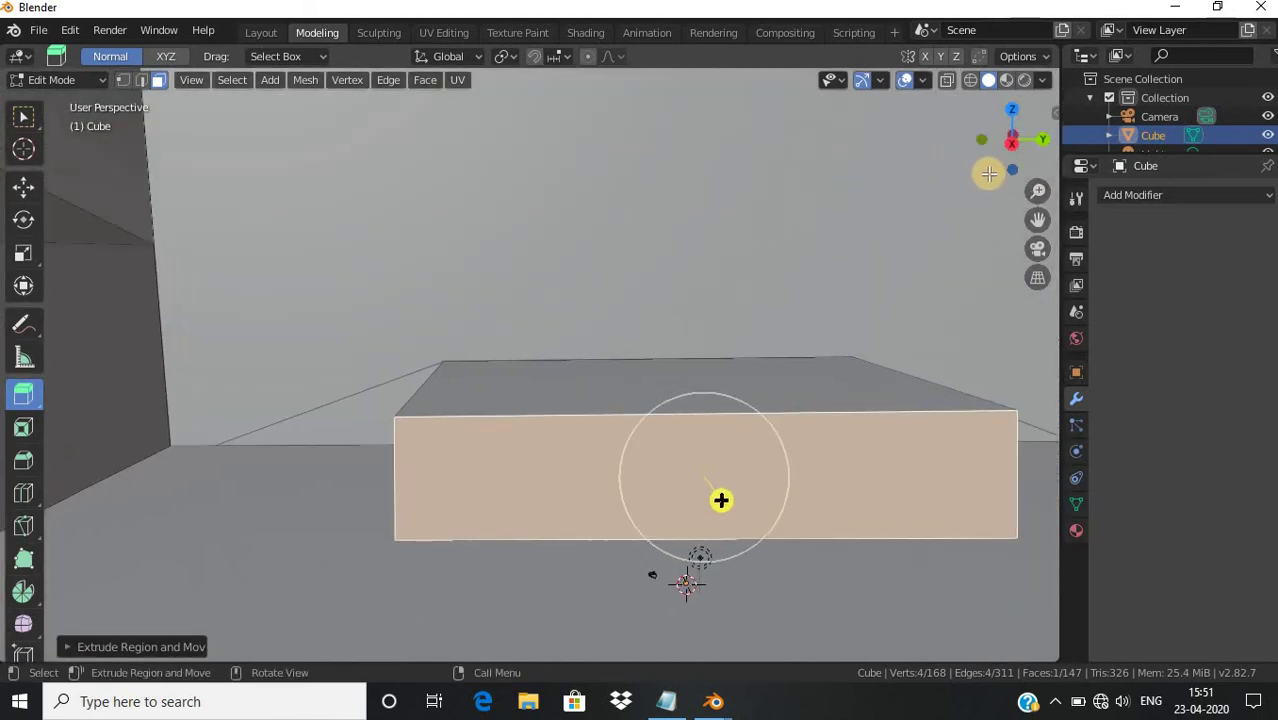
left_click_drag(1013, 135, 1050, 137)
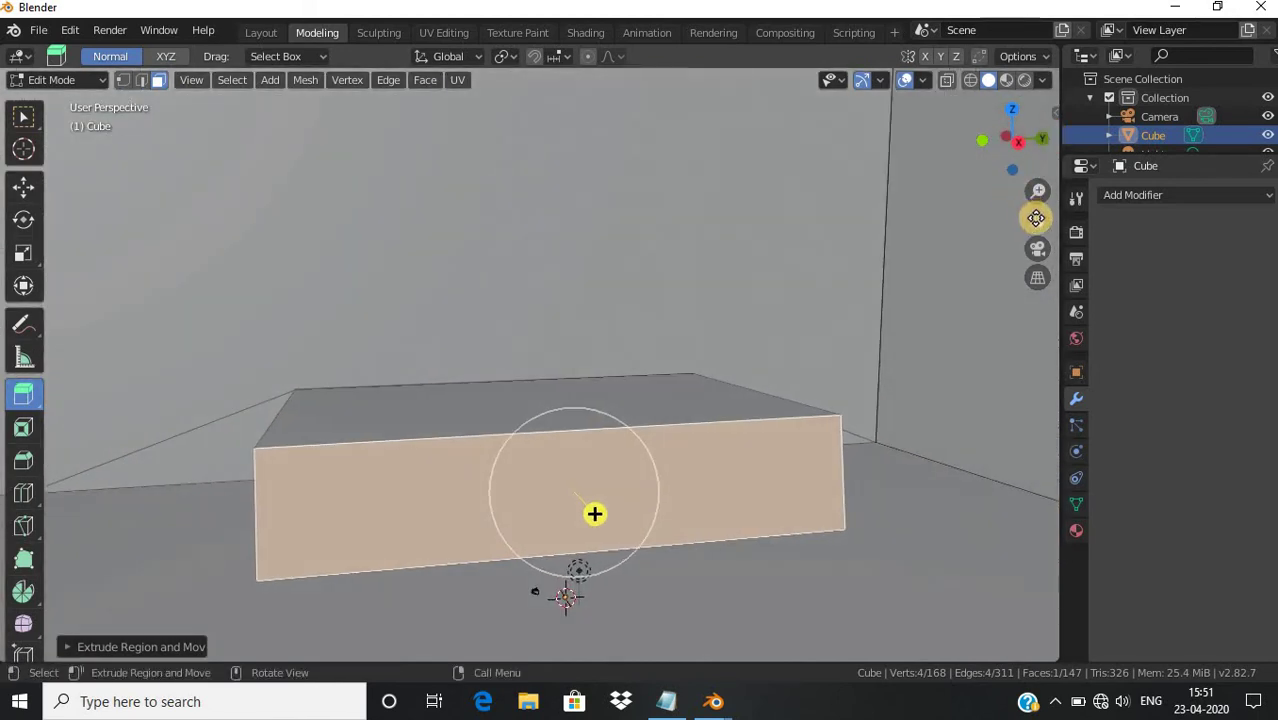
mouse_move(1036, 218)
left_mouse_down()
mouse_move(771, 227)
mouse_move(1040, 223)
mouse_move(234, 128)
left_mouse_up()
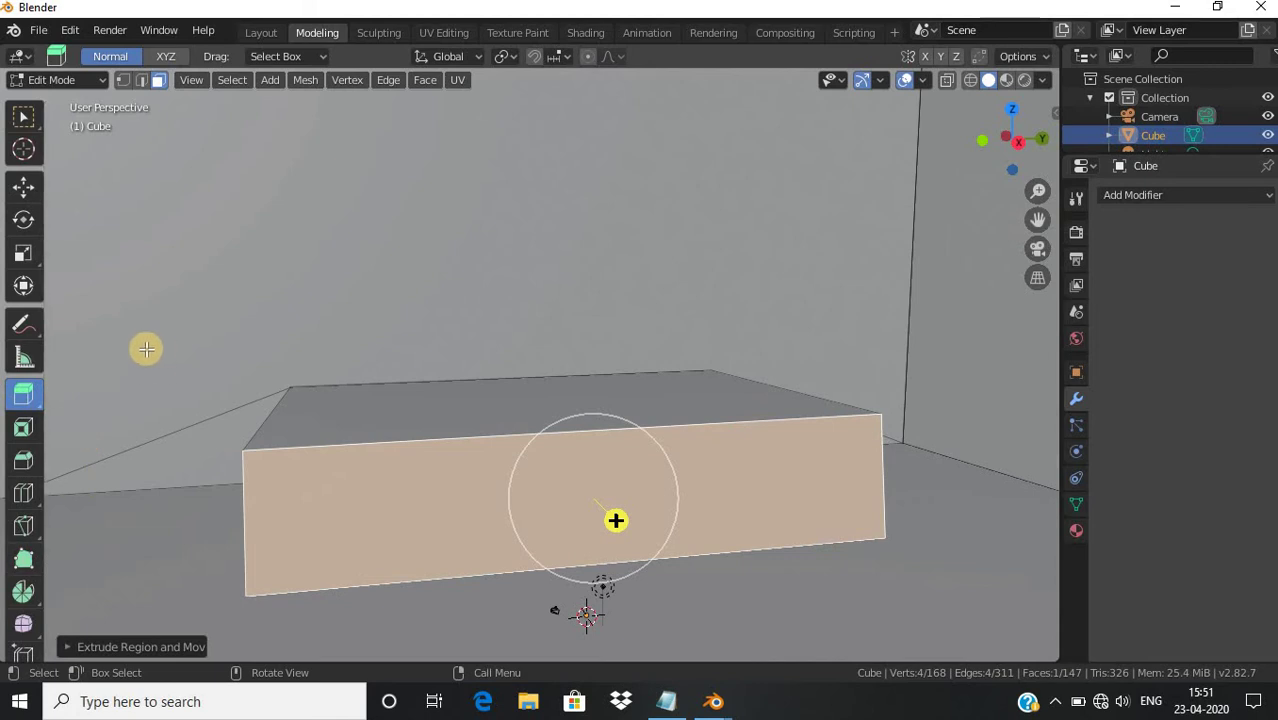
Knife-cut a floor line beside the box's left end
left_click(23, 525)
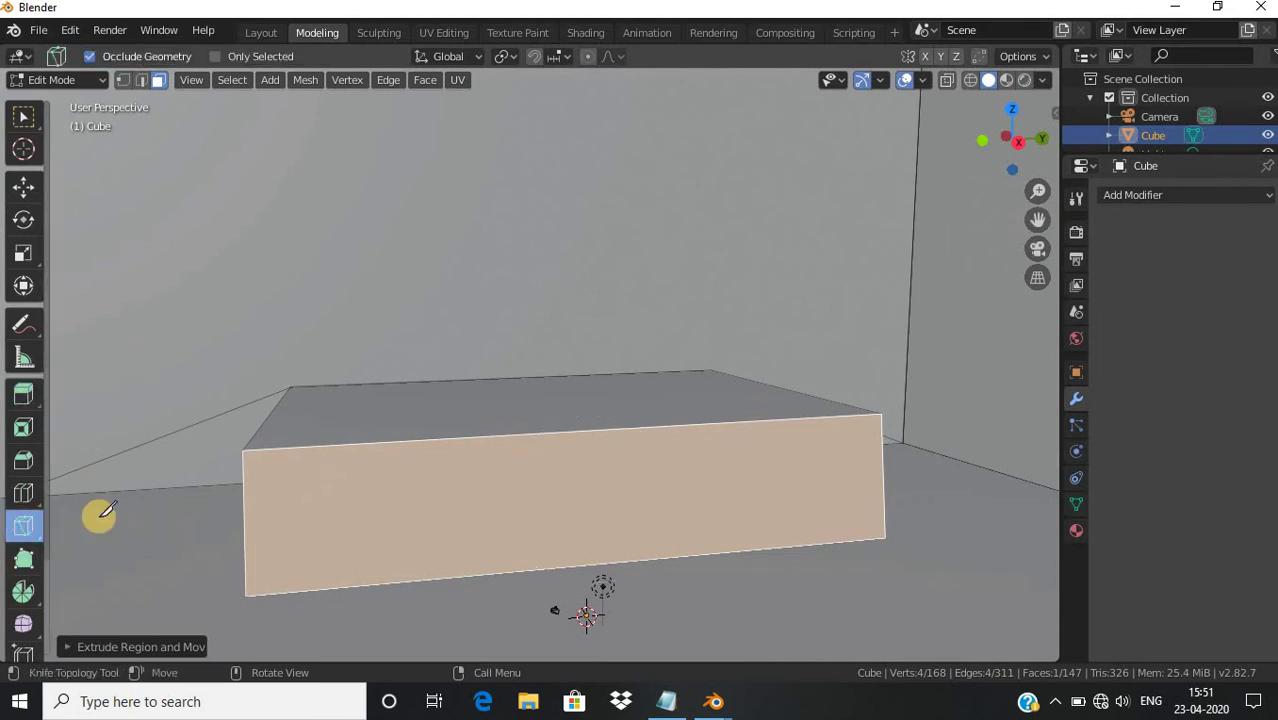
left_click(211, 487)
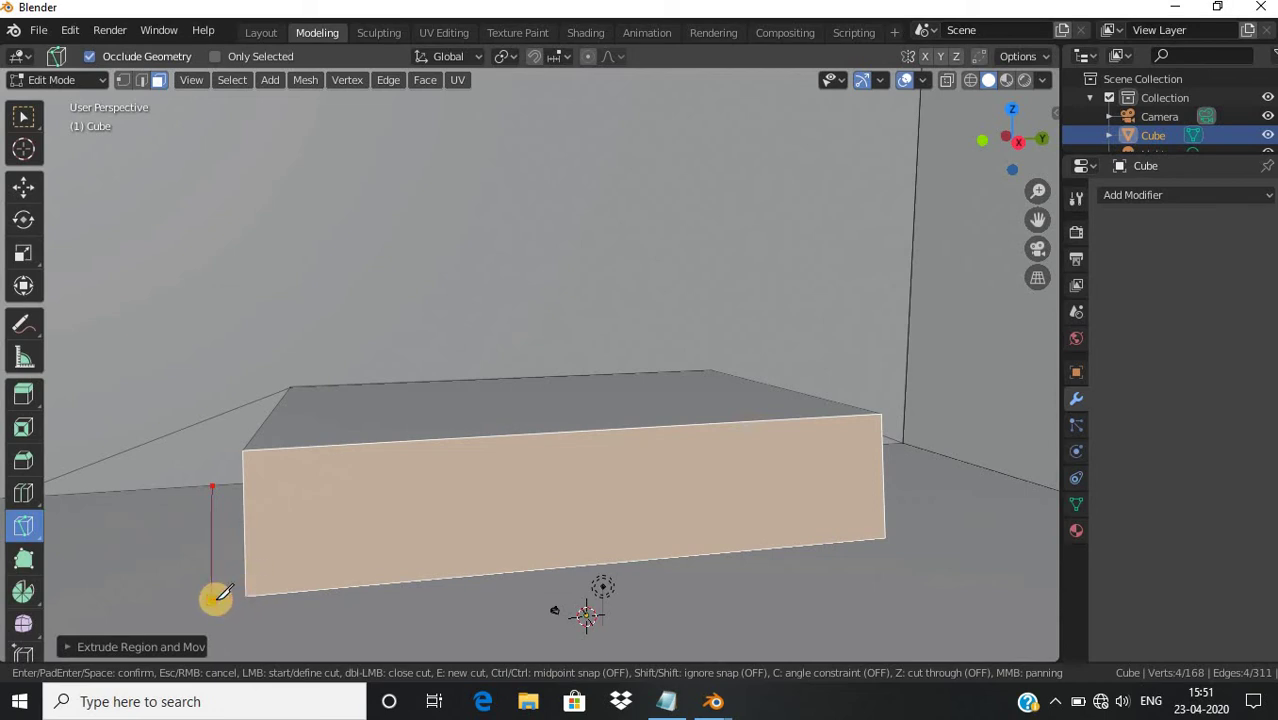
key("Return")
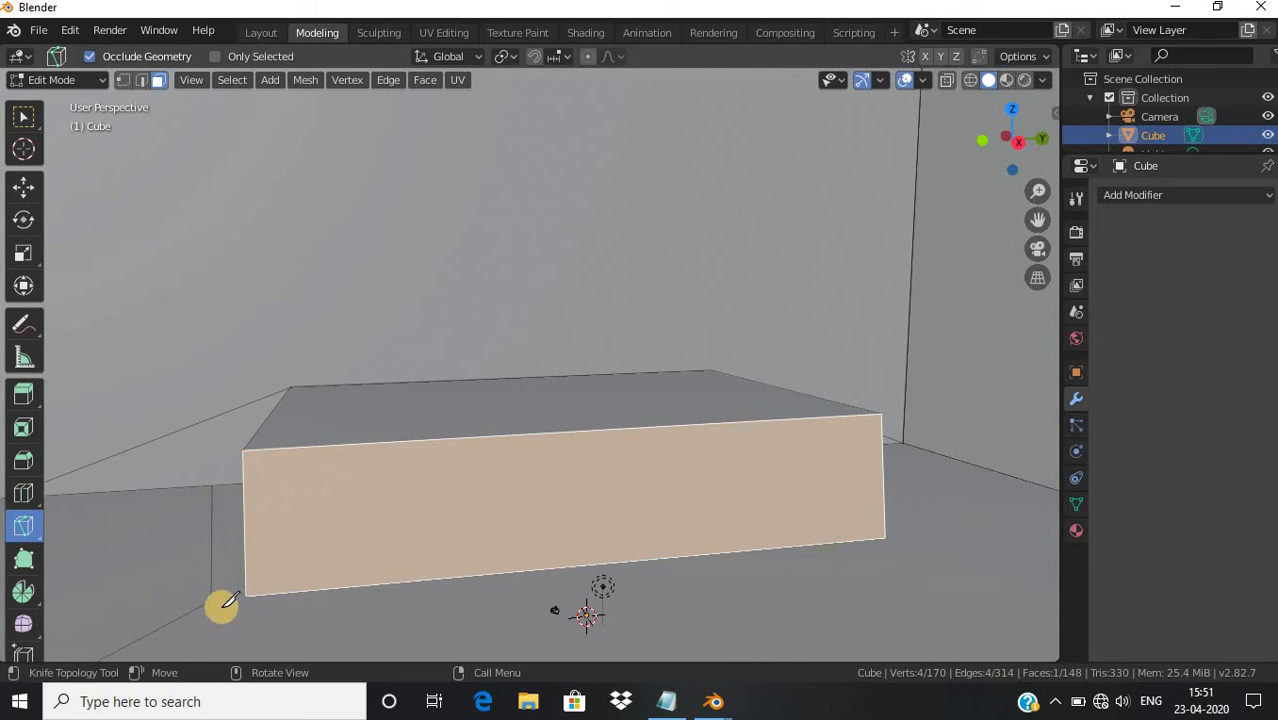
Cut the floor outline past the box's front corner and along its front edge
left_click(212, 599)
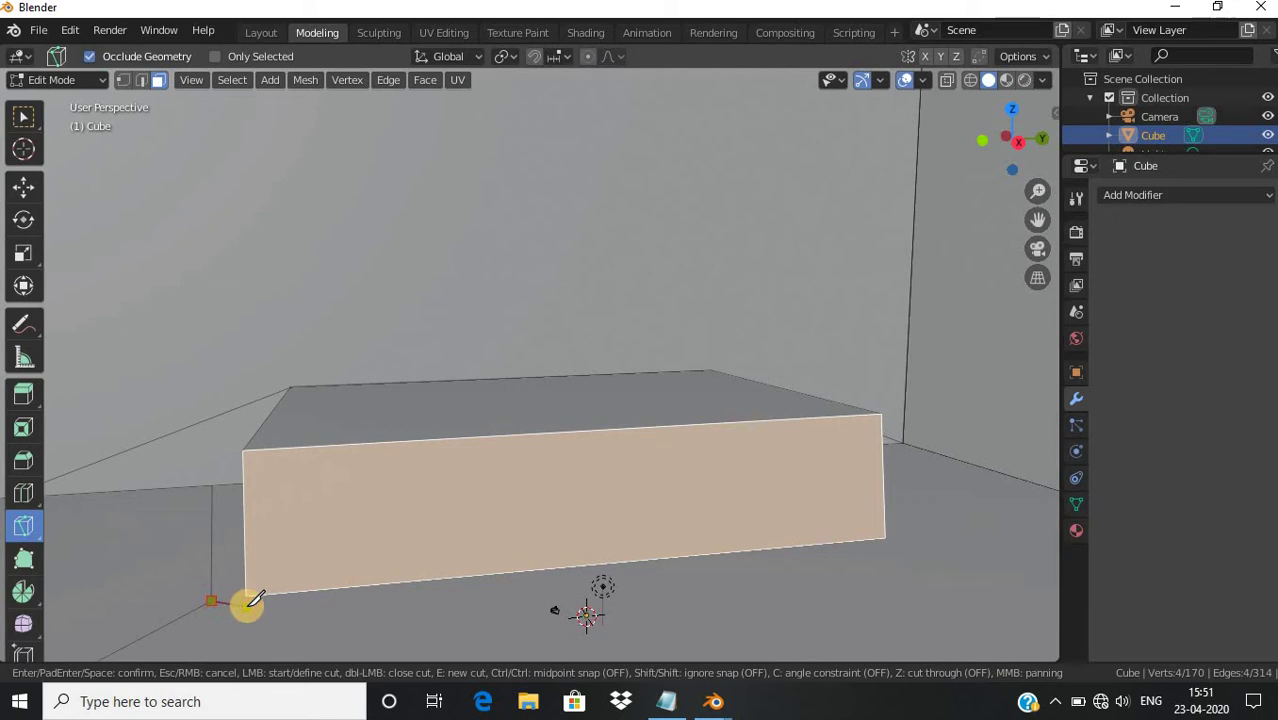
key("Escape")
left_click(212, 599)
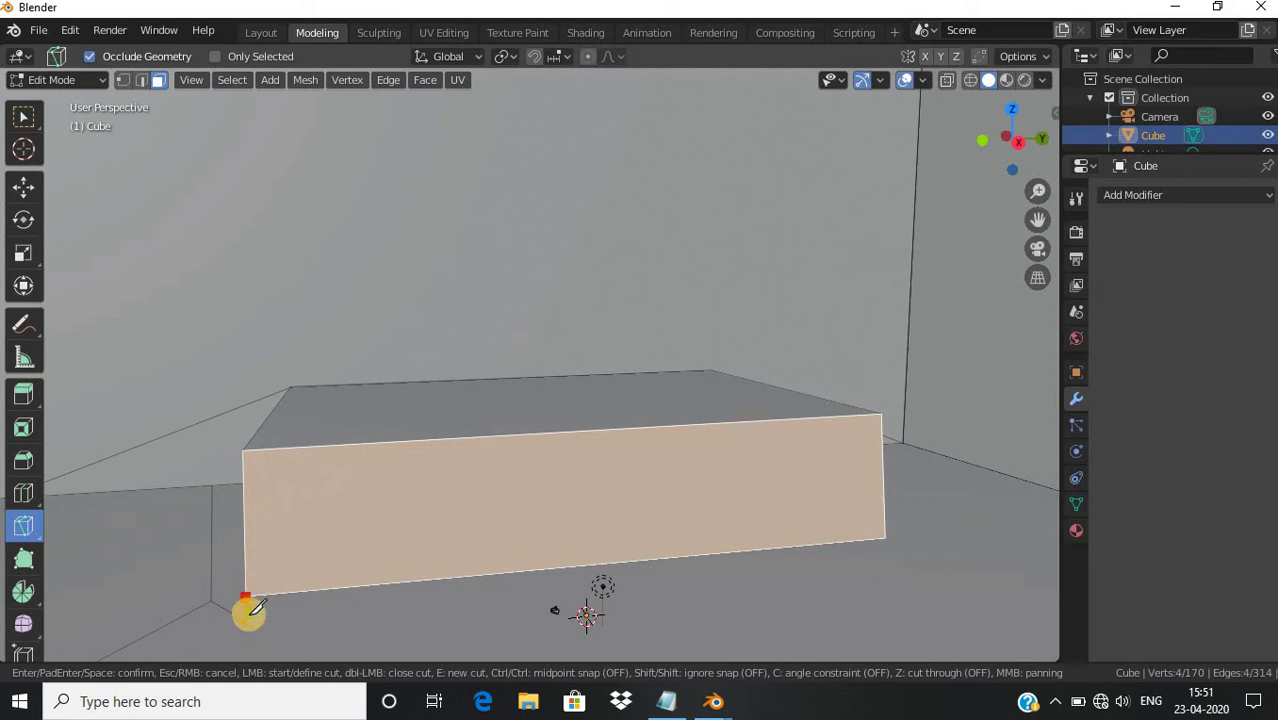
left_click(245, 618)
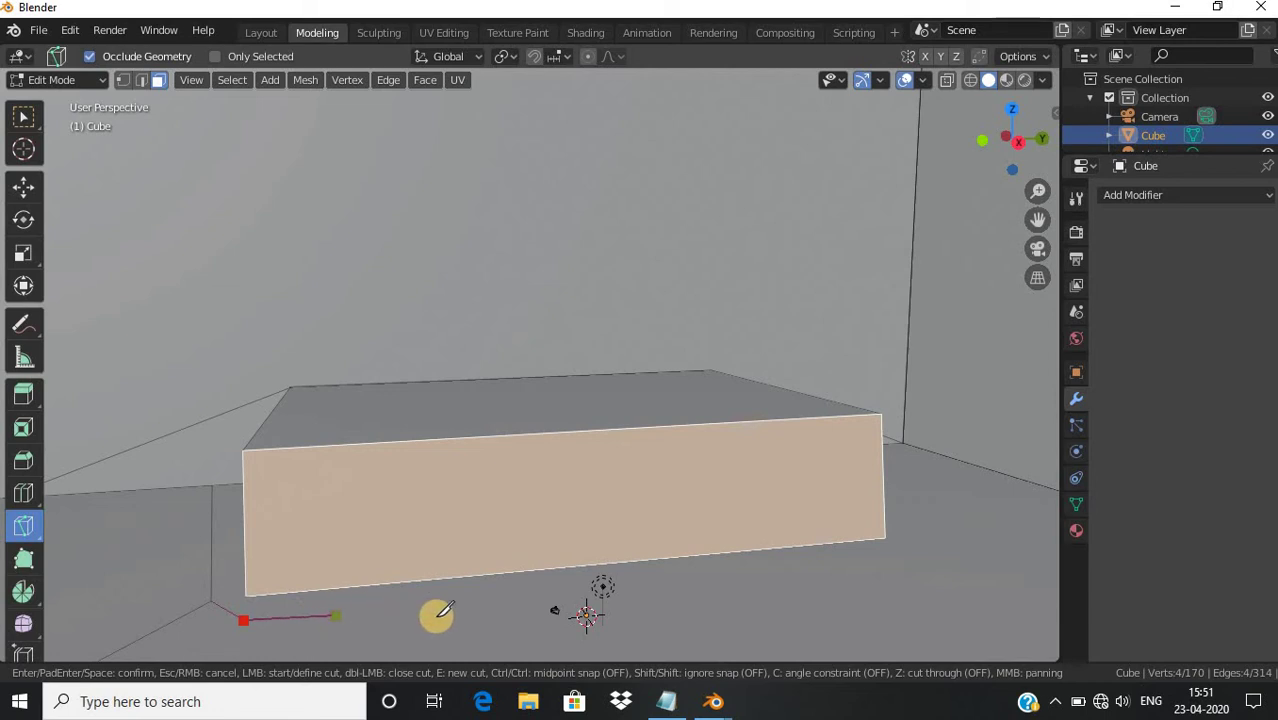
left_click(903, 557)
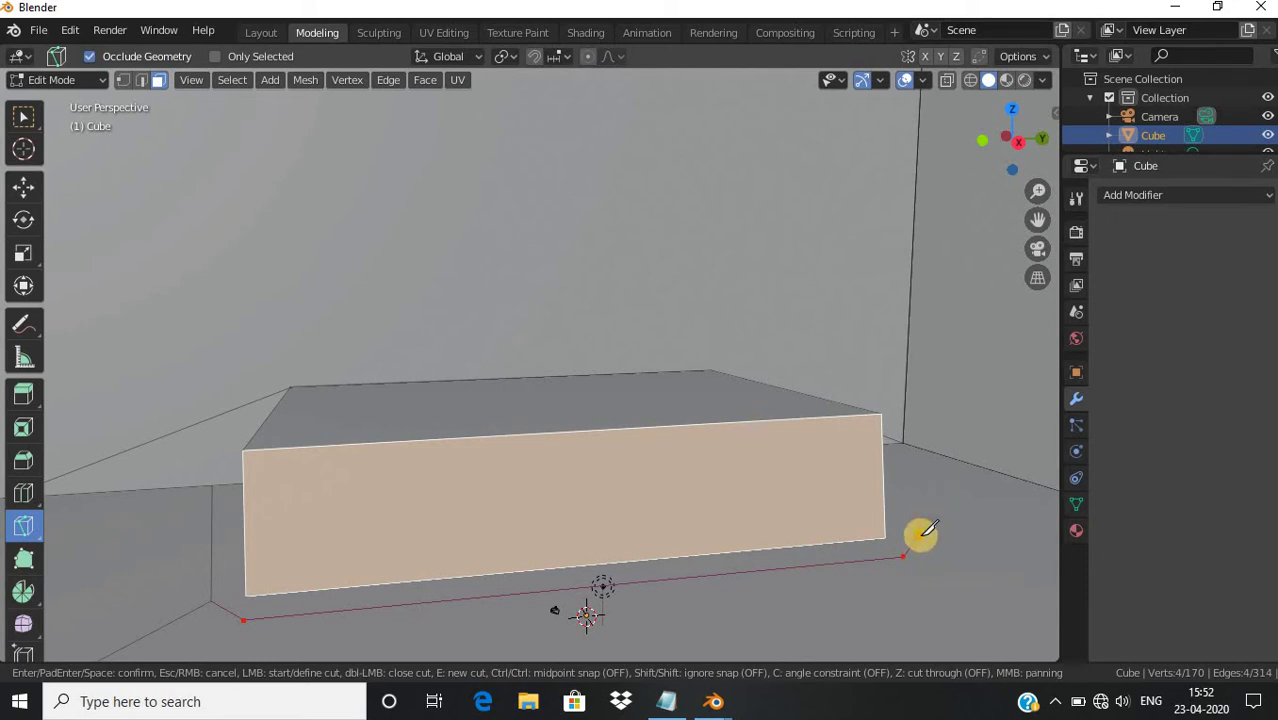
key("Return")
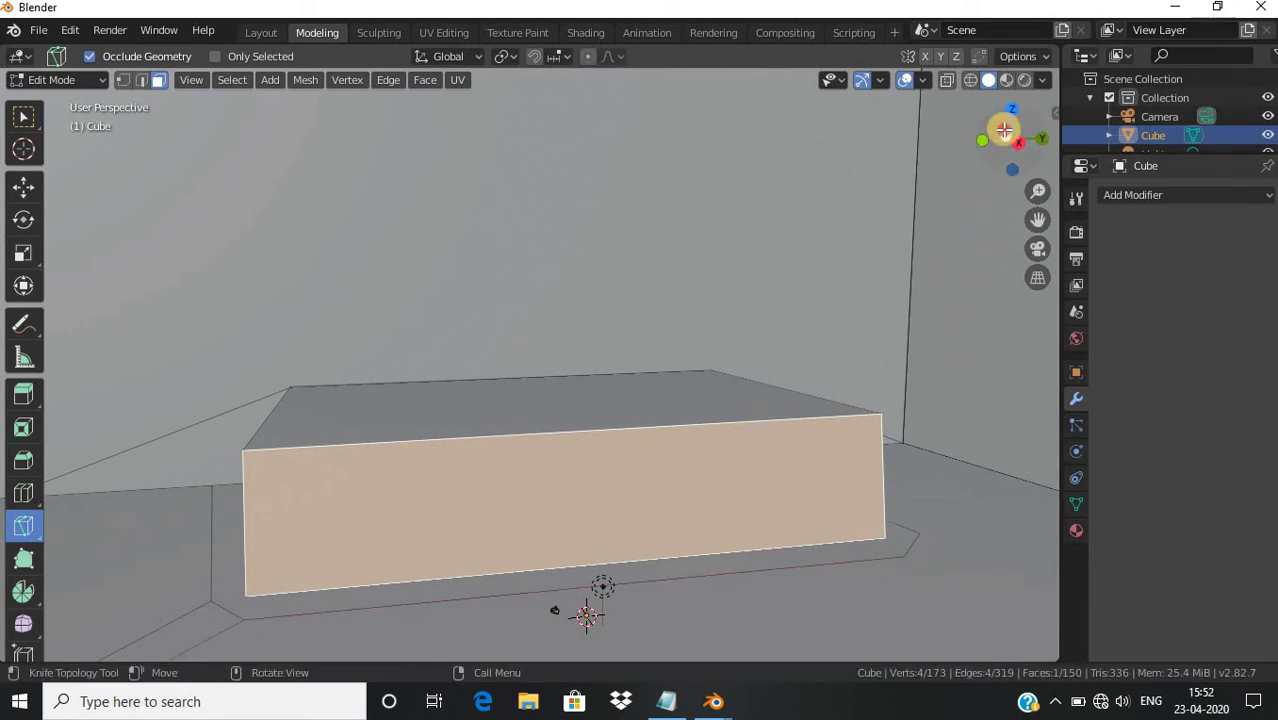
mouse_move(1004, 130)
left_mouse_down()
mouse_move(958, 137)
mouse_move(1006, 137)
left_mouse_up()
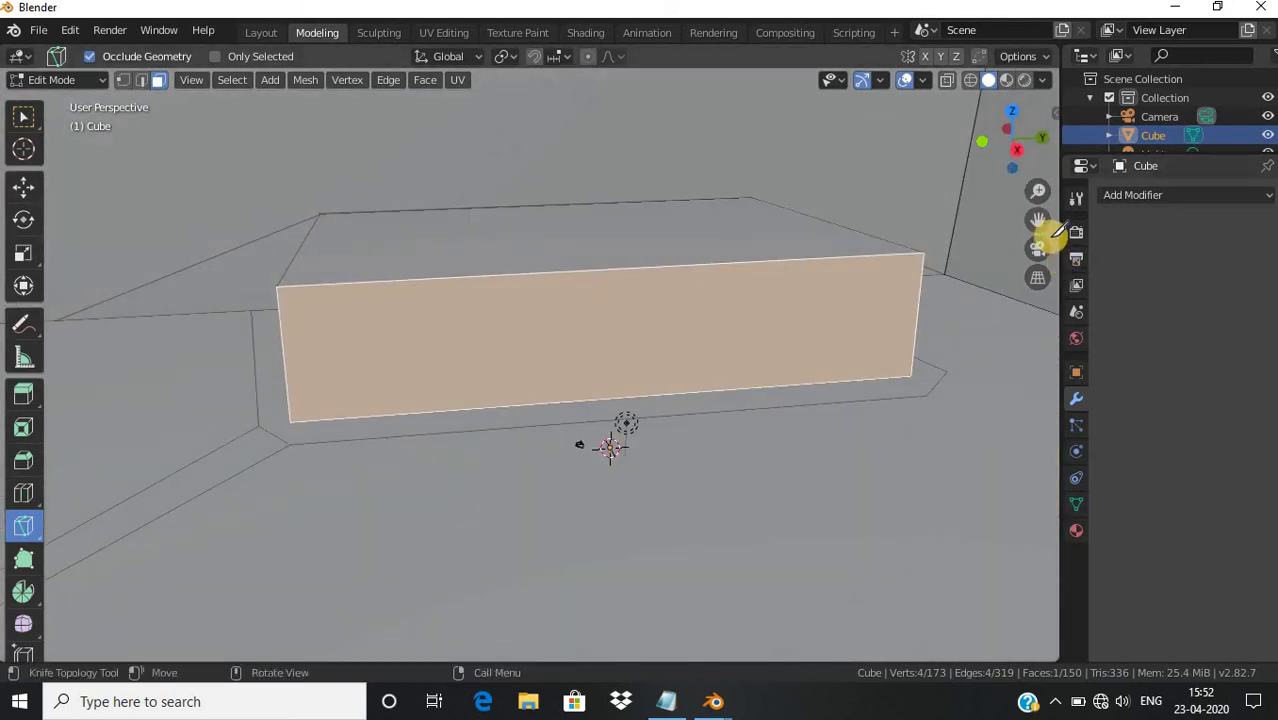
left_click_drag(1034, 223, 205, 437)
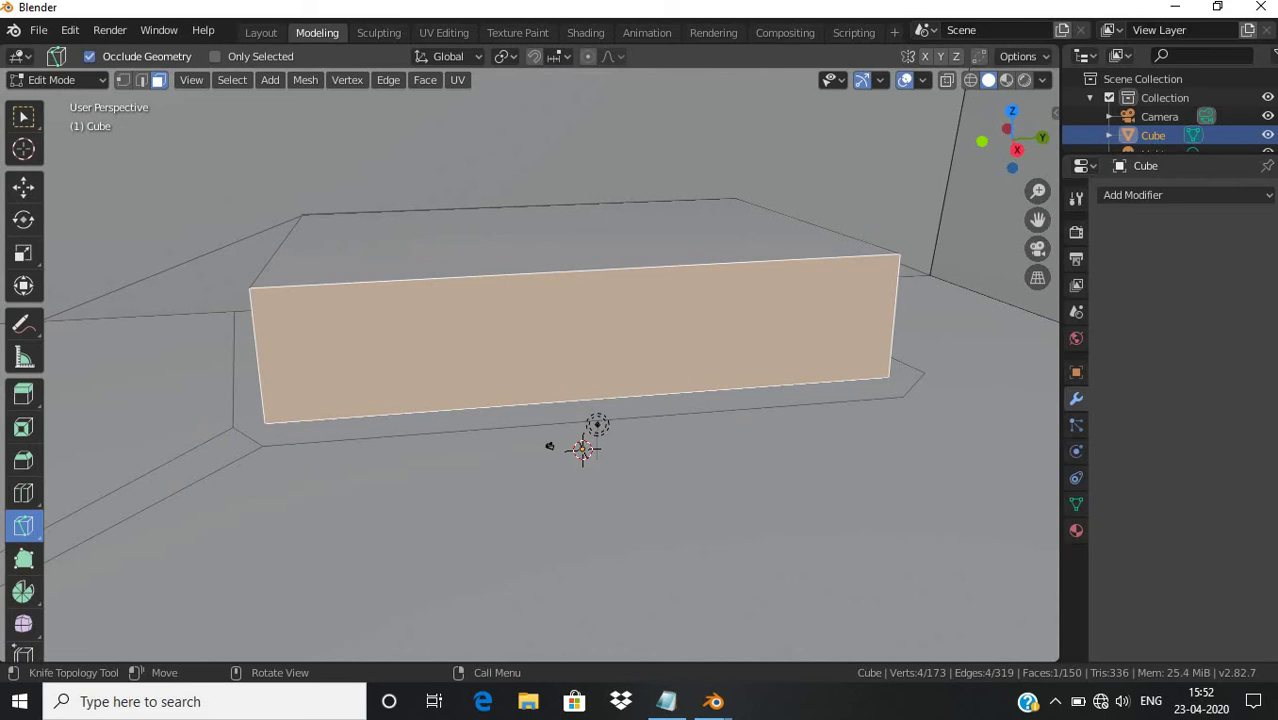
left_click(23, 393)
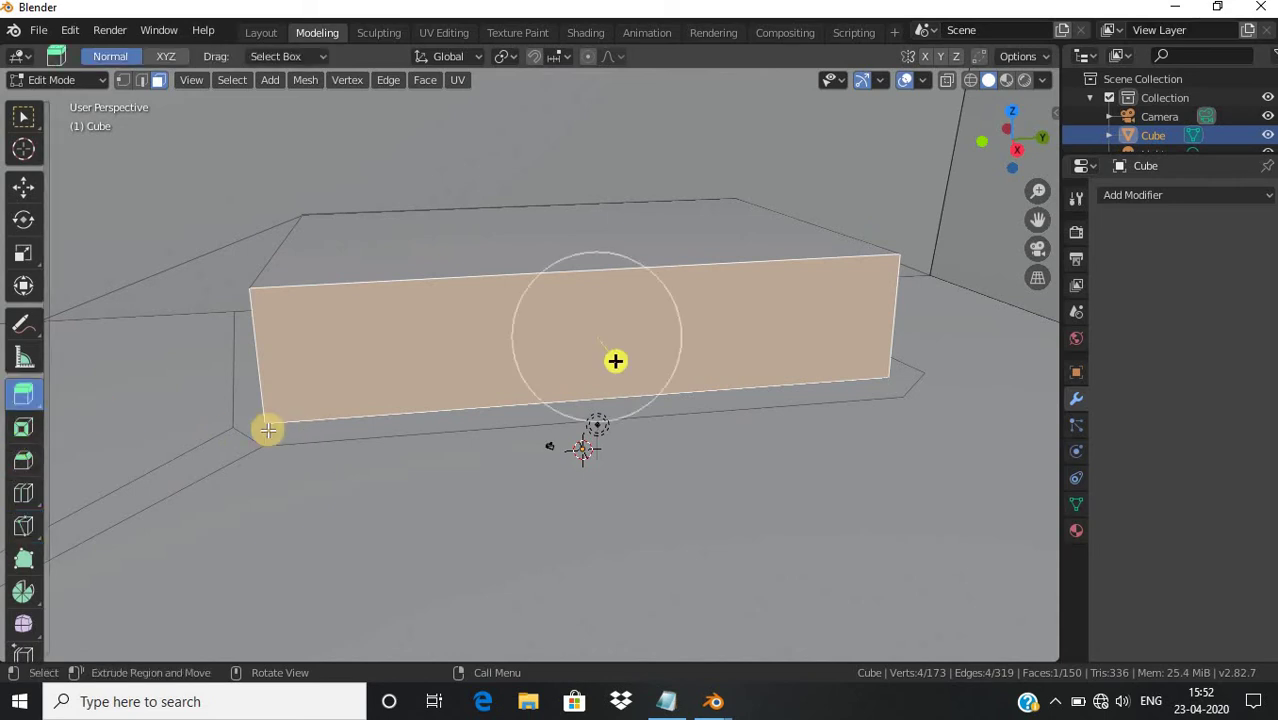
Extrude the floor ledge strip upward into a taller block
left_click(331, 427)
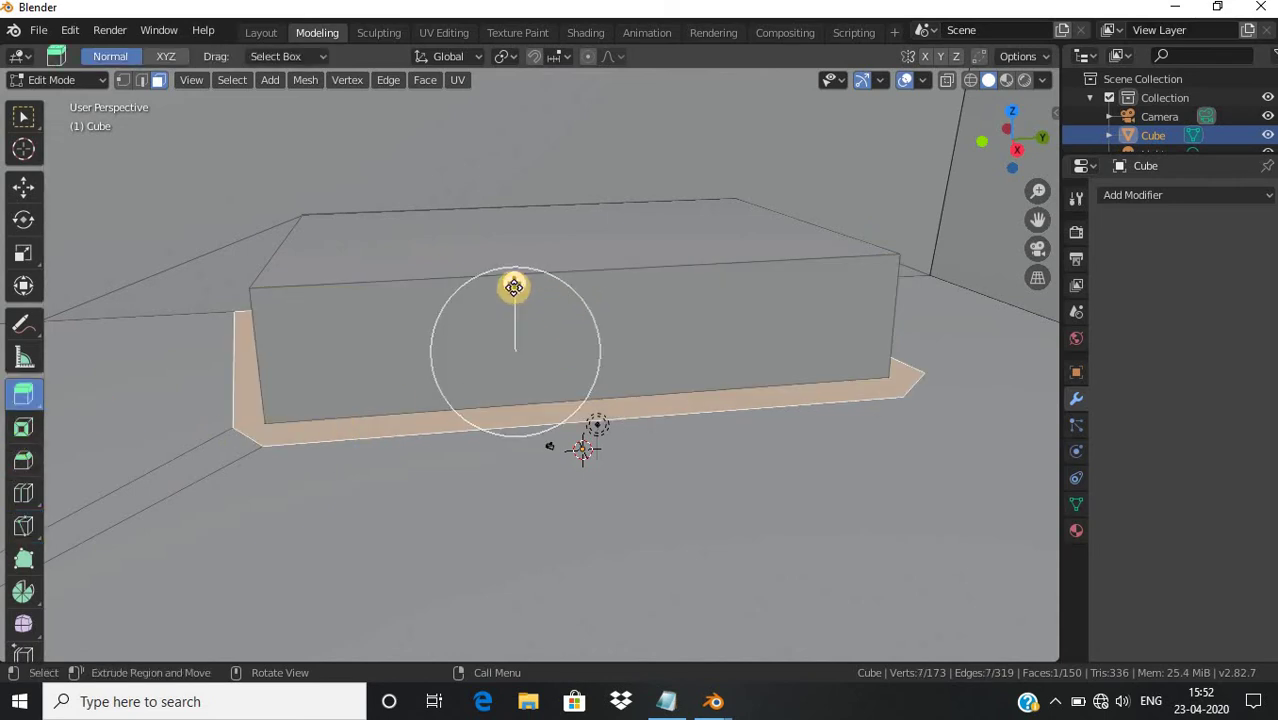
mouse_move(513, 287)
left_mouse_down()
mouse_move(491, 178)
mouse_move(487, 274)
mouse_move(489, 201)
left_mouse_up()
left_click_drag(608, 226, 608, 226)
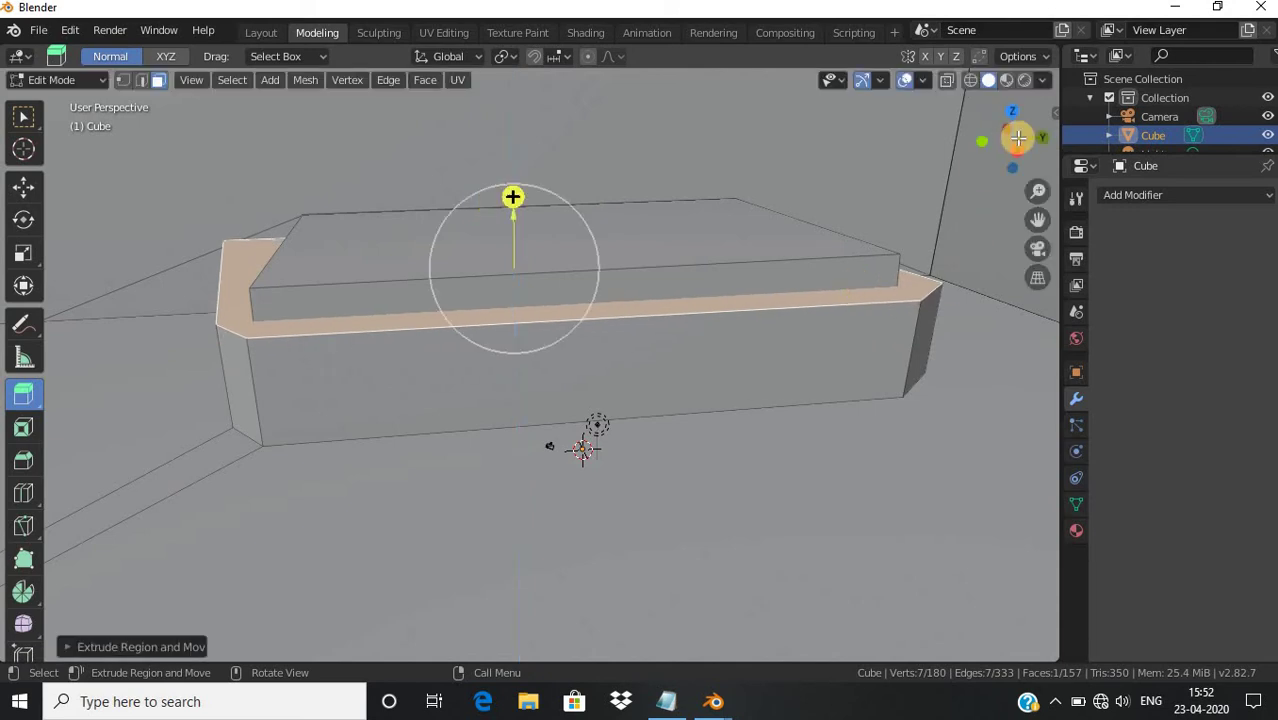
mouse_move(1010, 145)
left_mouse_down()
mouse_move(1013, 128)
mouse_move(964, 148)
mouse_move(1005, 146)
left_mouse_up()
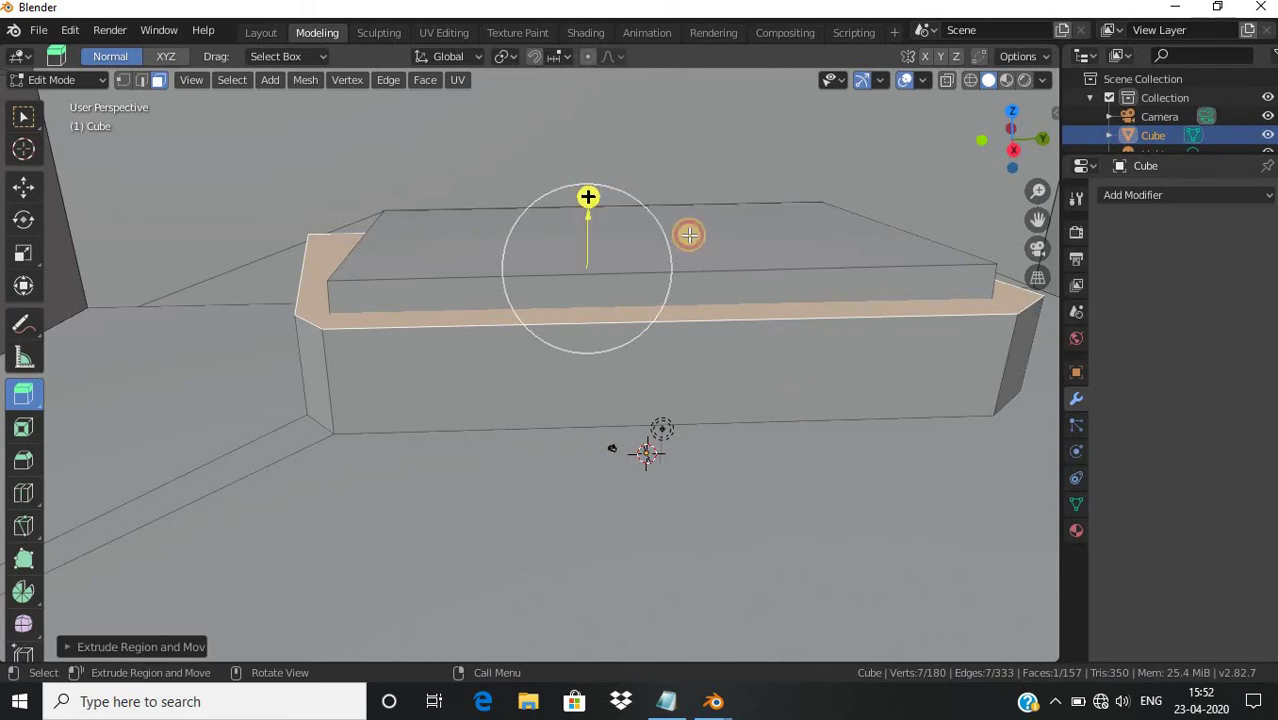
Extrude the box's top face downward to sink it inside a raised rim
left_click(682, 234)
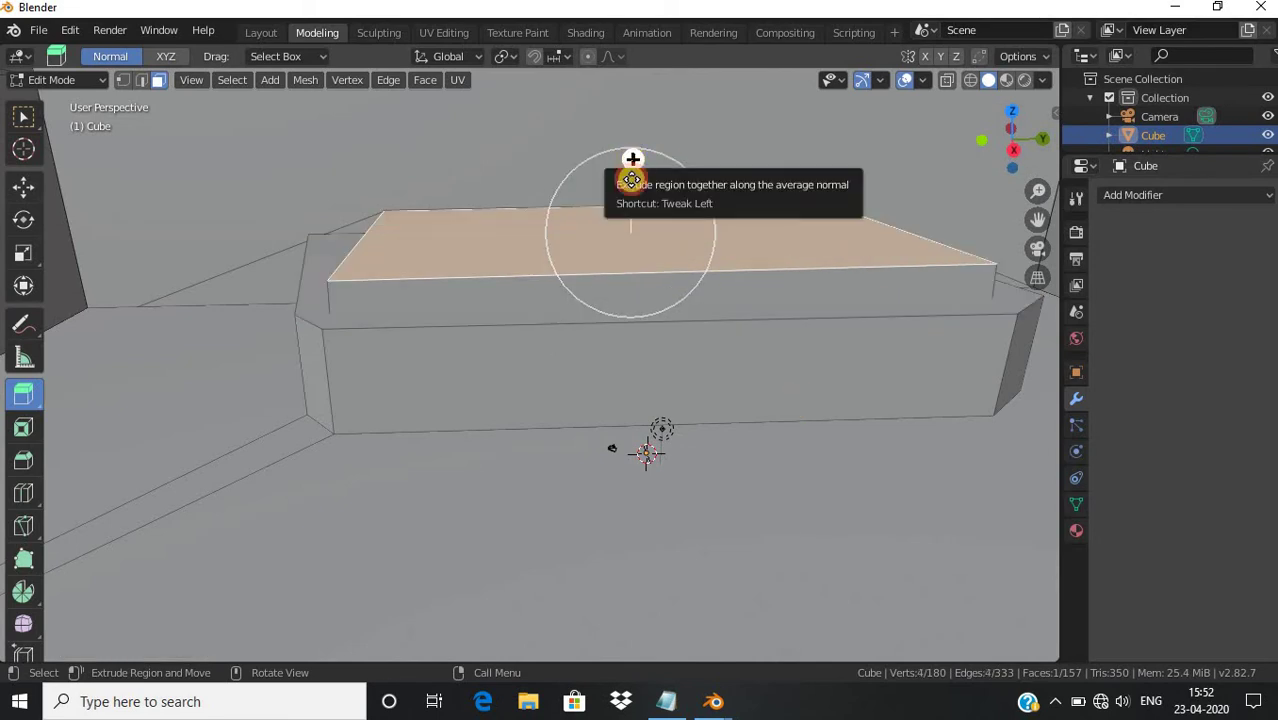
mouse_move(631, 162)
left_mouse_down()
mouse_move(638, 234)
mouse_move(819, 190)
left_mouse_up()
mouse_move(996, 143)
left_mouse_down()
mouse_move(988, 201)
mouse_move(1038, 190)
mouse_move(1025, 457)
mouse_move(1078, 91)
mouse_move(961, 479)
left_mouse_up()
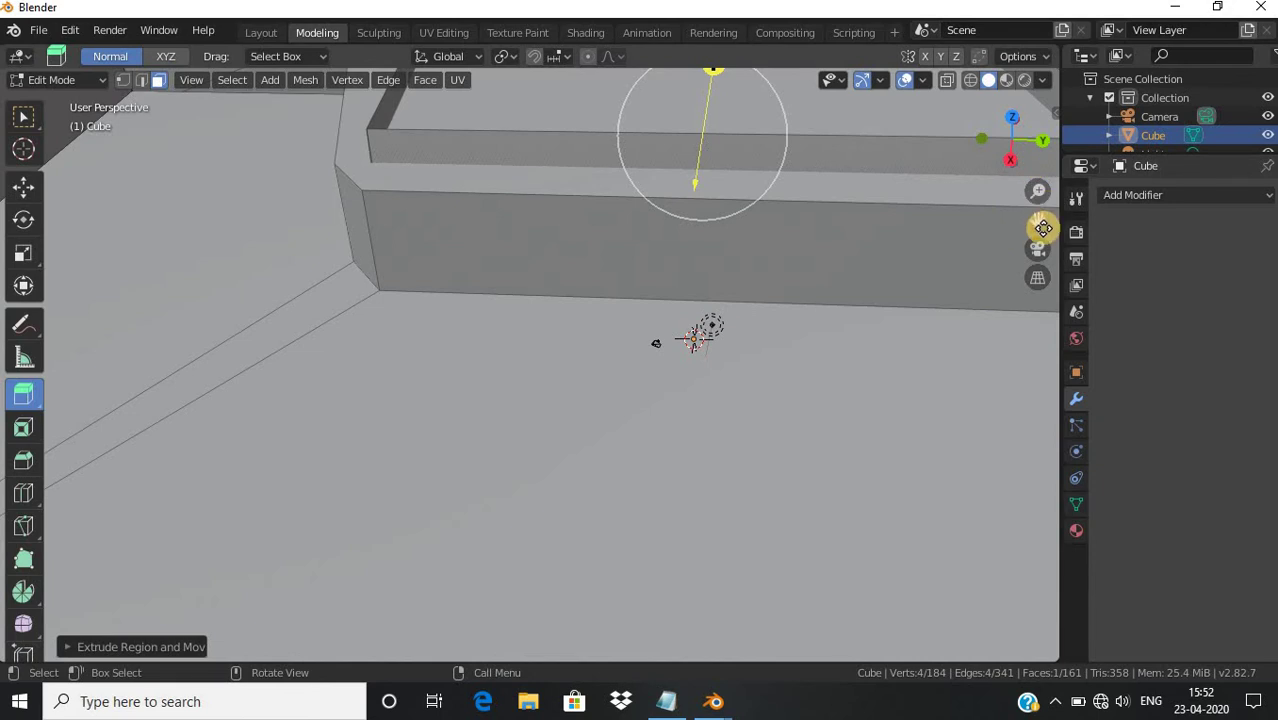
mouse_move(1038, 222)
left_mouse_down()
mouse_move(996, 457)
mouse_move(959, 248)
mouse_move(1098, 71)
left_mouse_up()
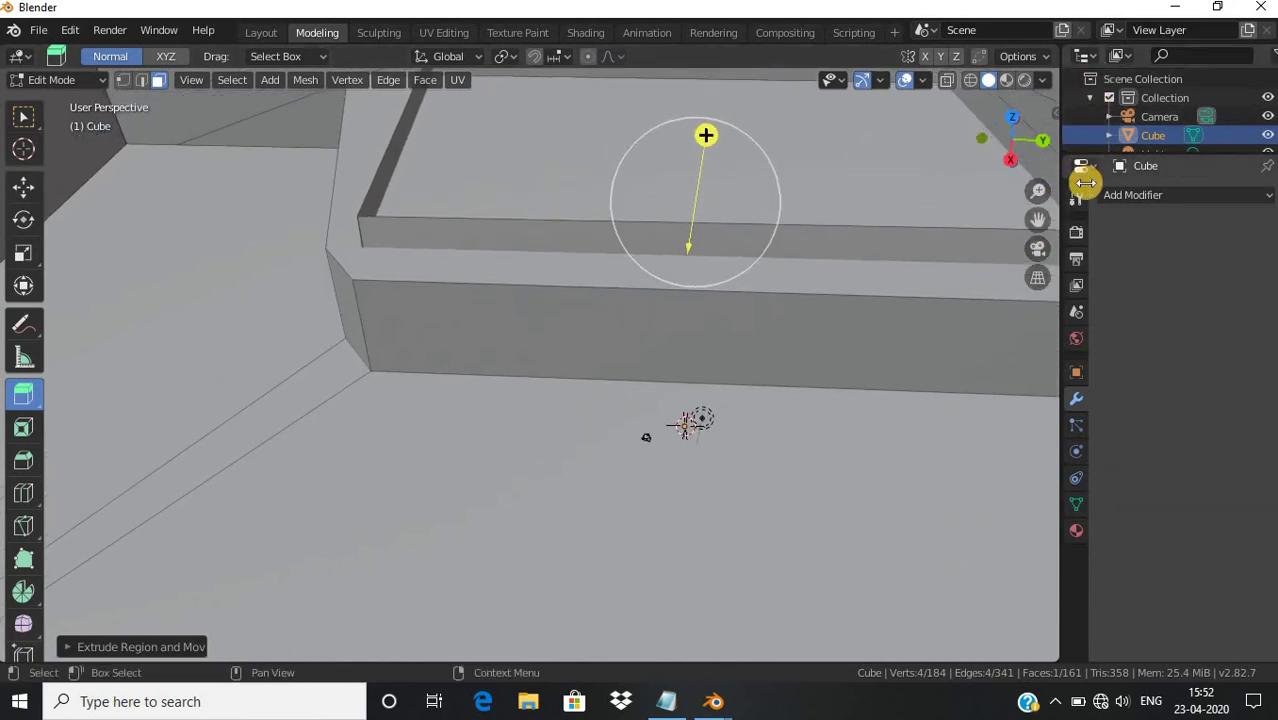
left_click_drag(1035, 255, 894, 406)
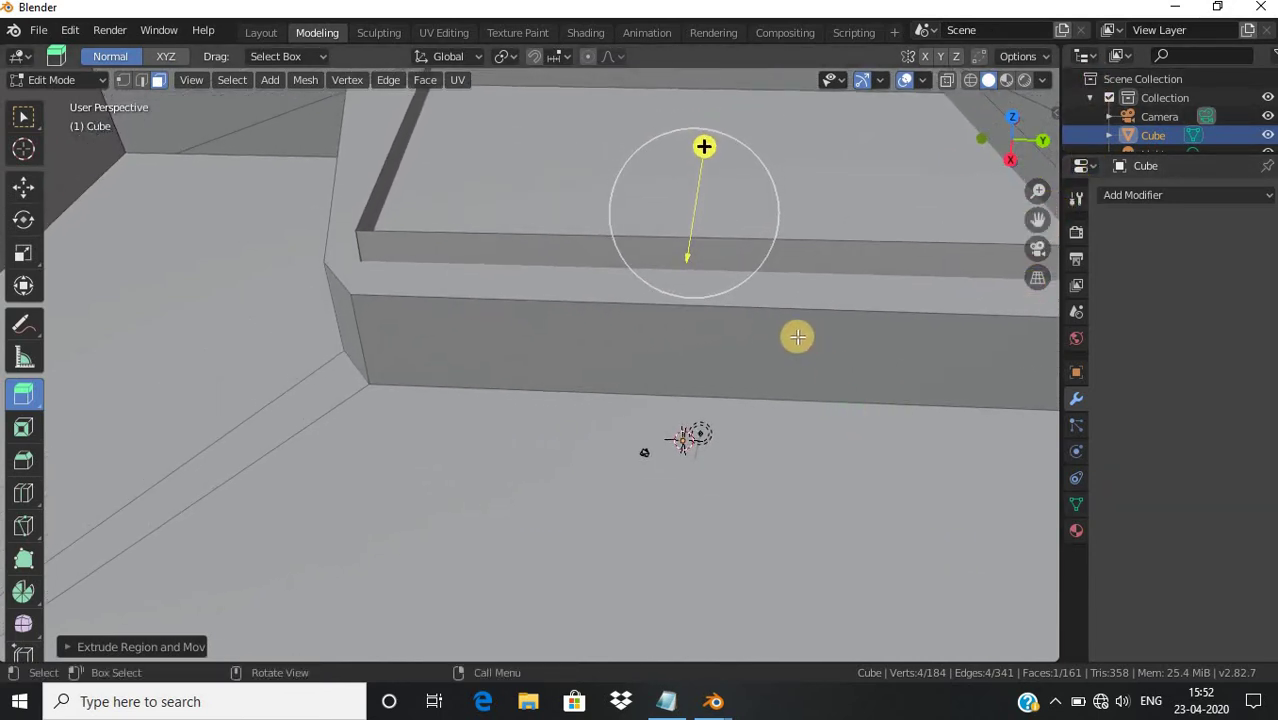
left_click(828, 180)
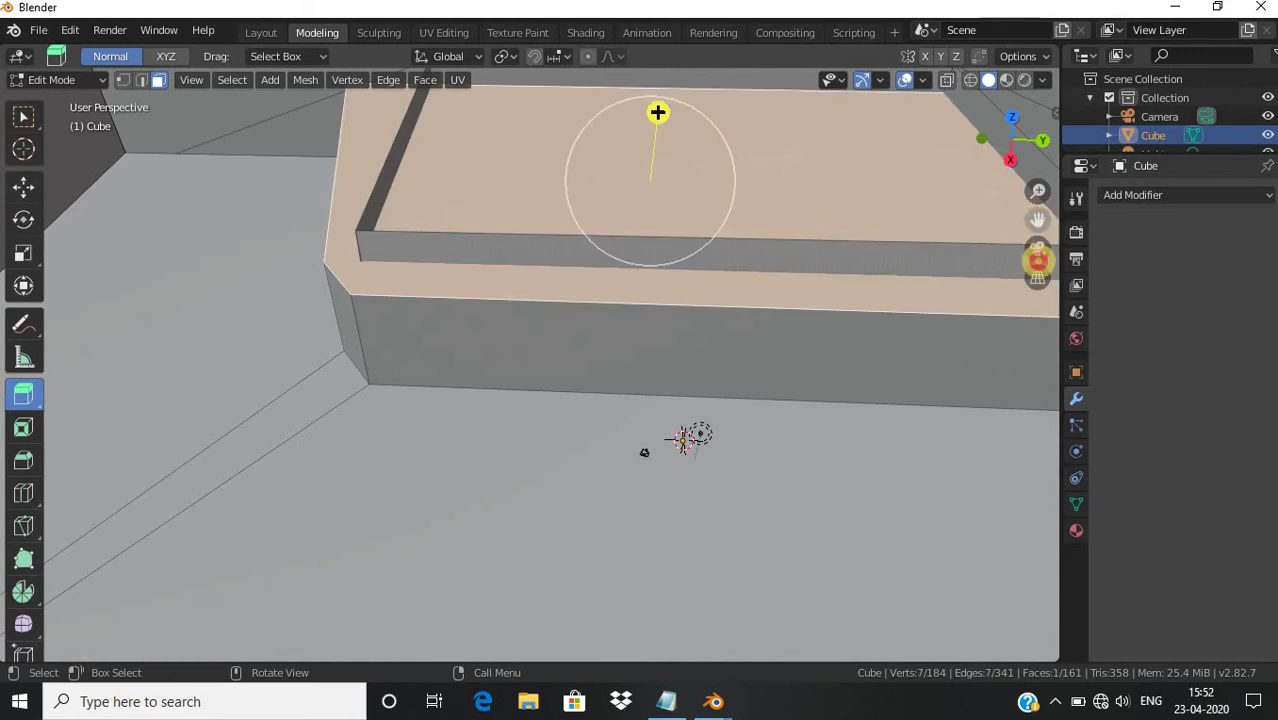
left_click_drag(1038, 258, 1027, 442)
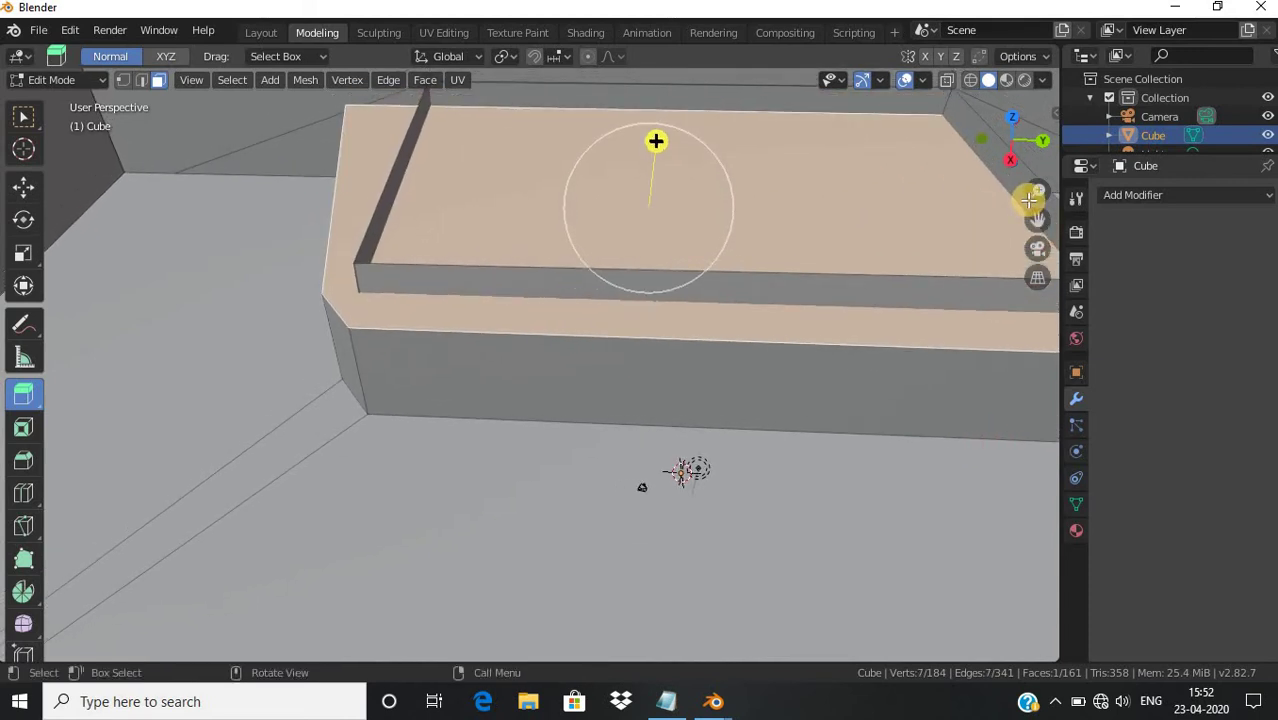
key("ctrl")
Undo the shallow recess and sink the top face much deeper to form the tub
key("alt+a")
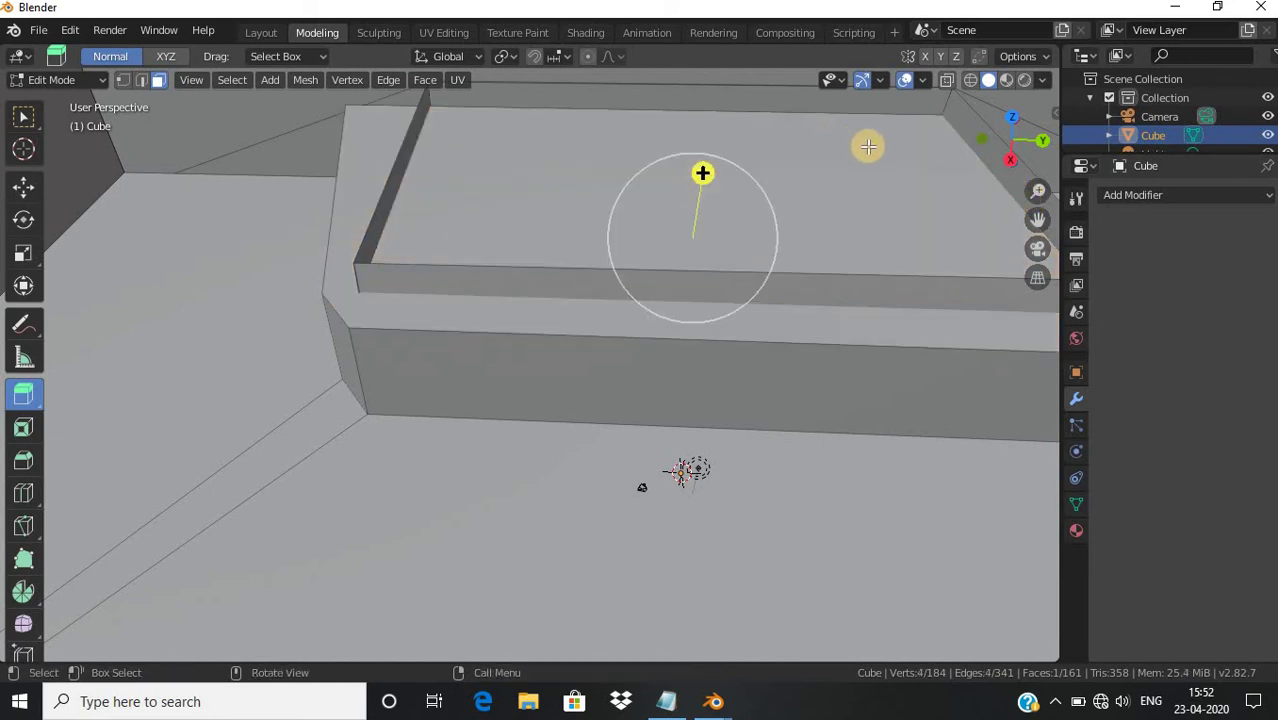
key("ctrl+z")
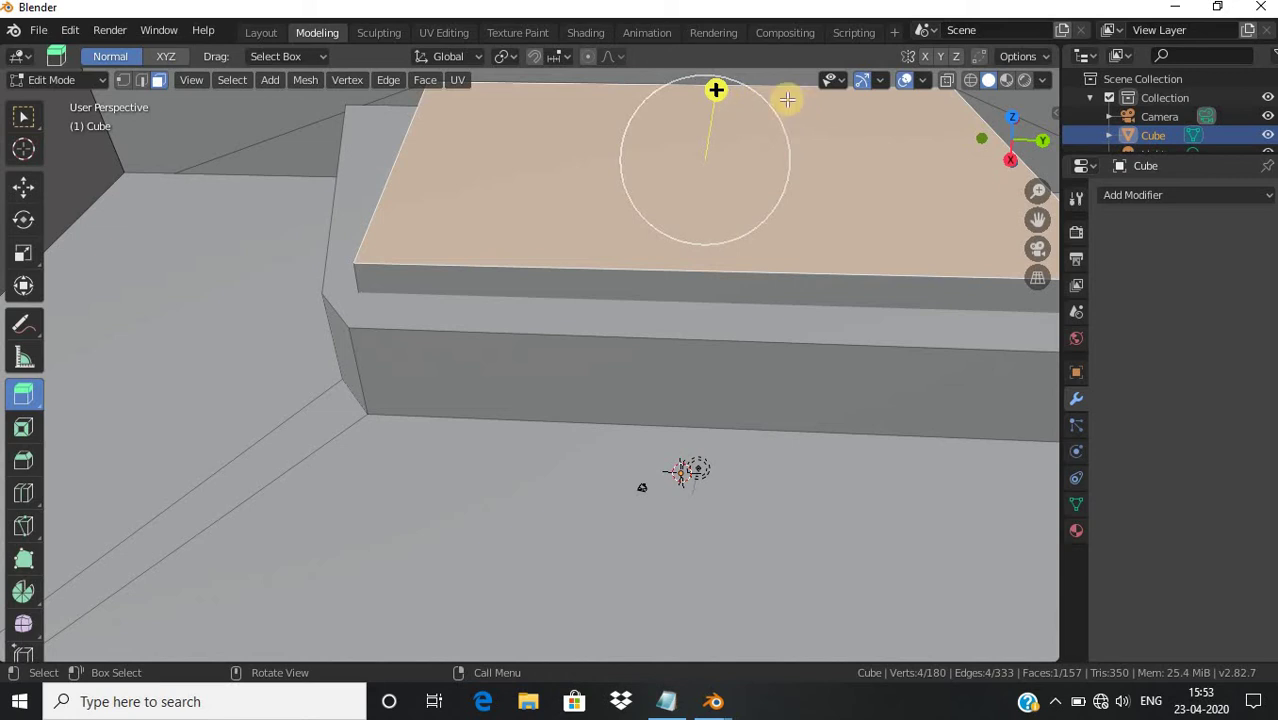
left_click_drag(709, 89, 701, 296)
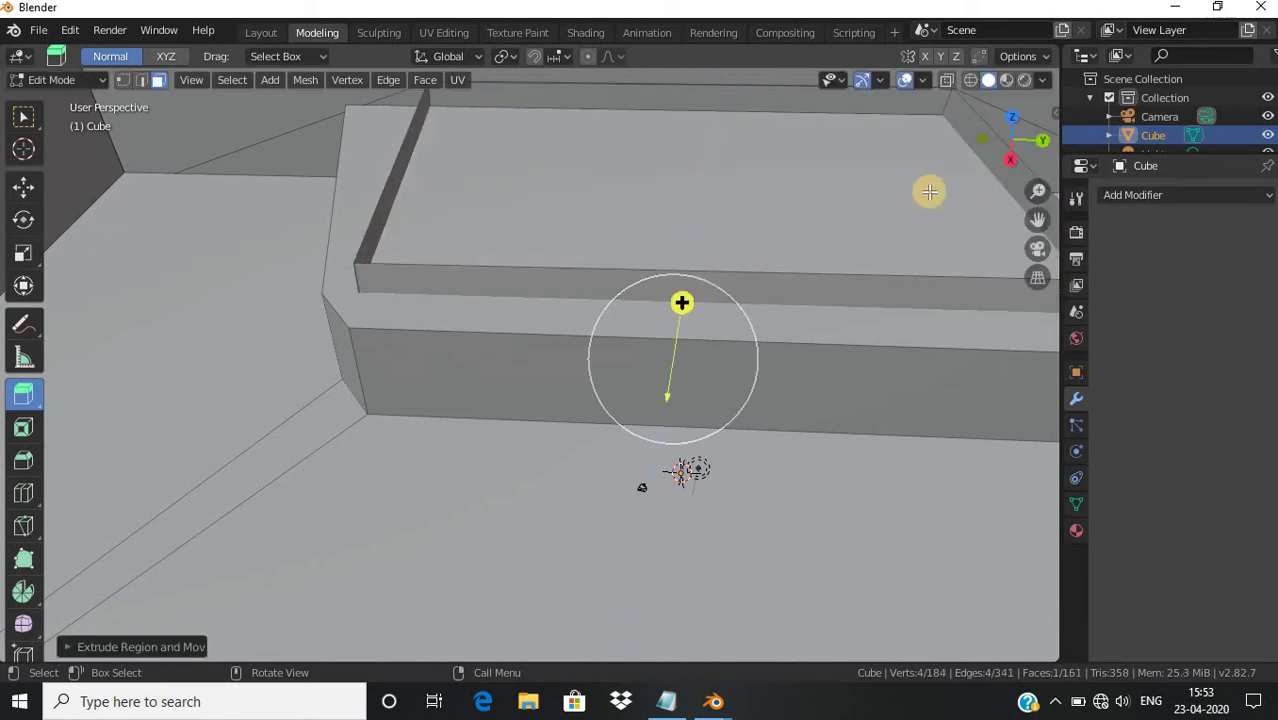
left_click_drag(1033, 222, 1030, 346)
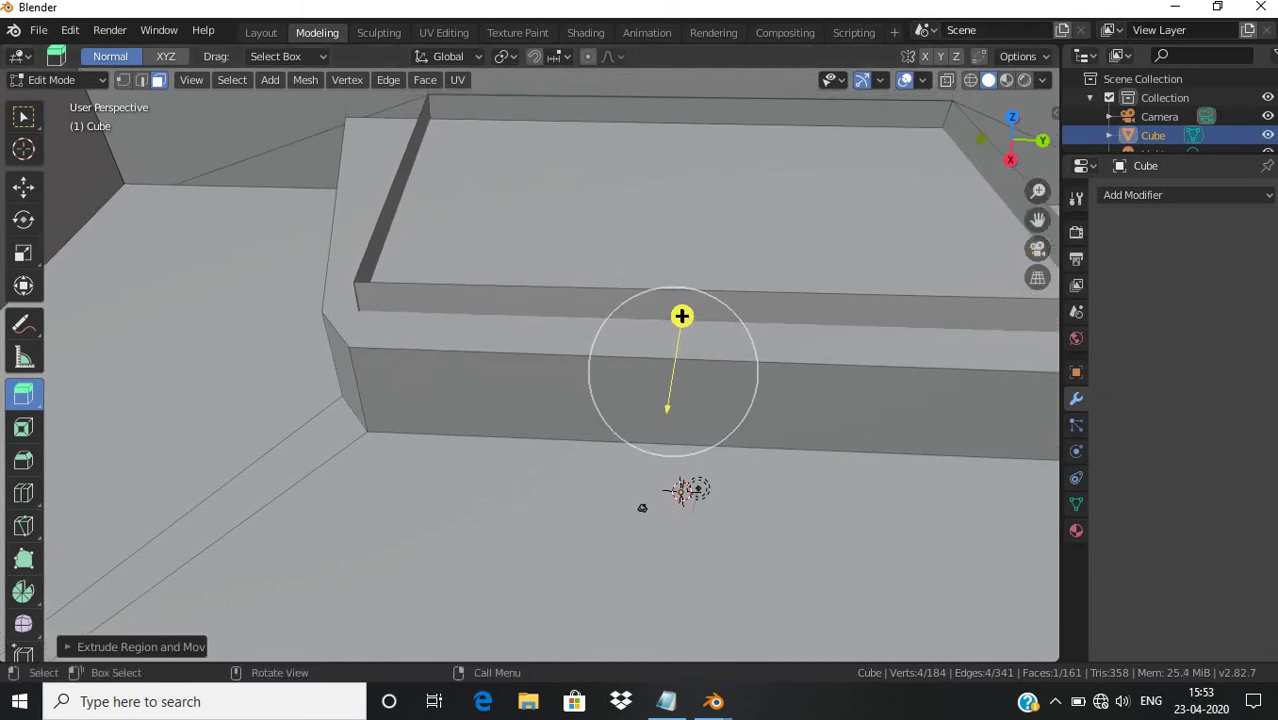
mouse_move(1007, 128)
left_mouse_down()
mouse_move(968, 137)
mouse_move(990, 140)
left_mouse_up()
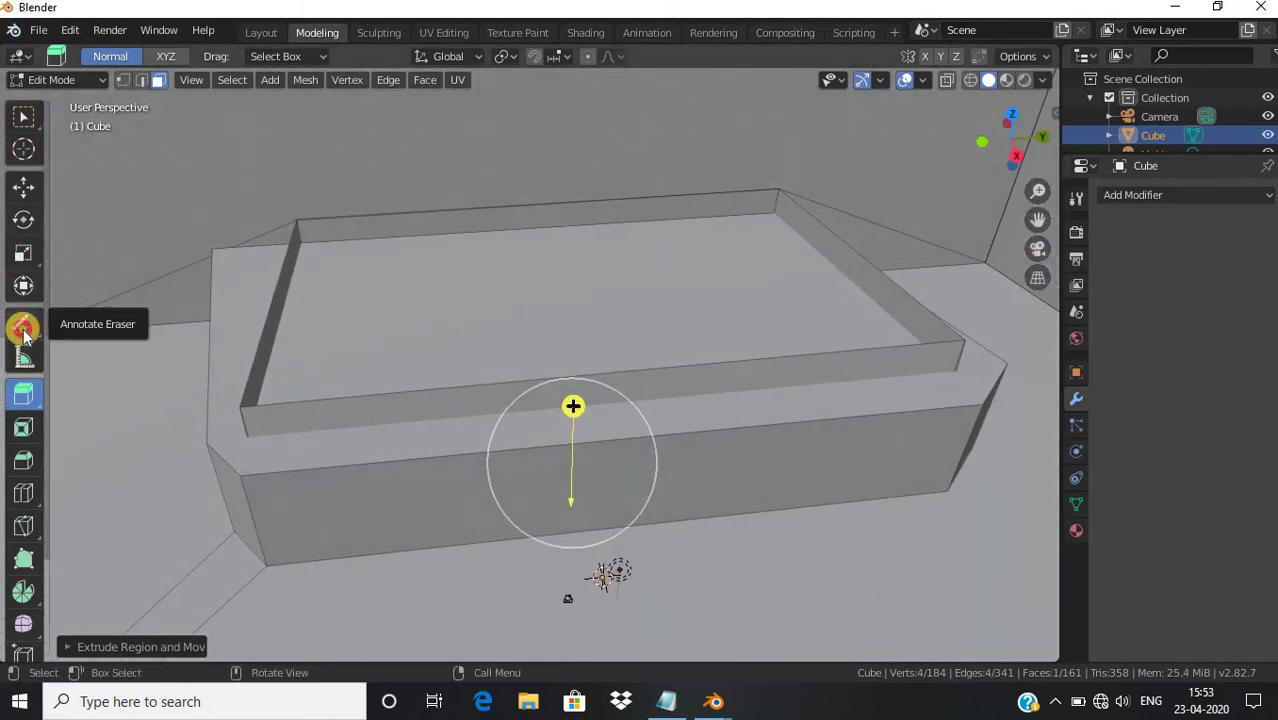
With freehand Annotate, write 'BATH' and 'TUB' beneath it over the recessed block
left_click(22, 325)
left_click_drag(24, 322, 77, 328)
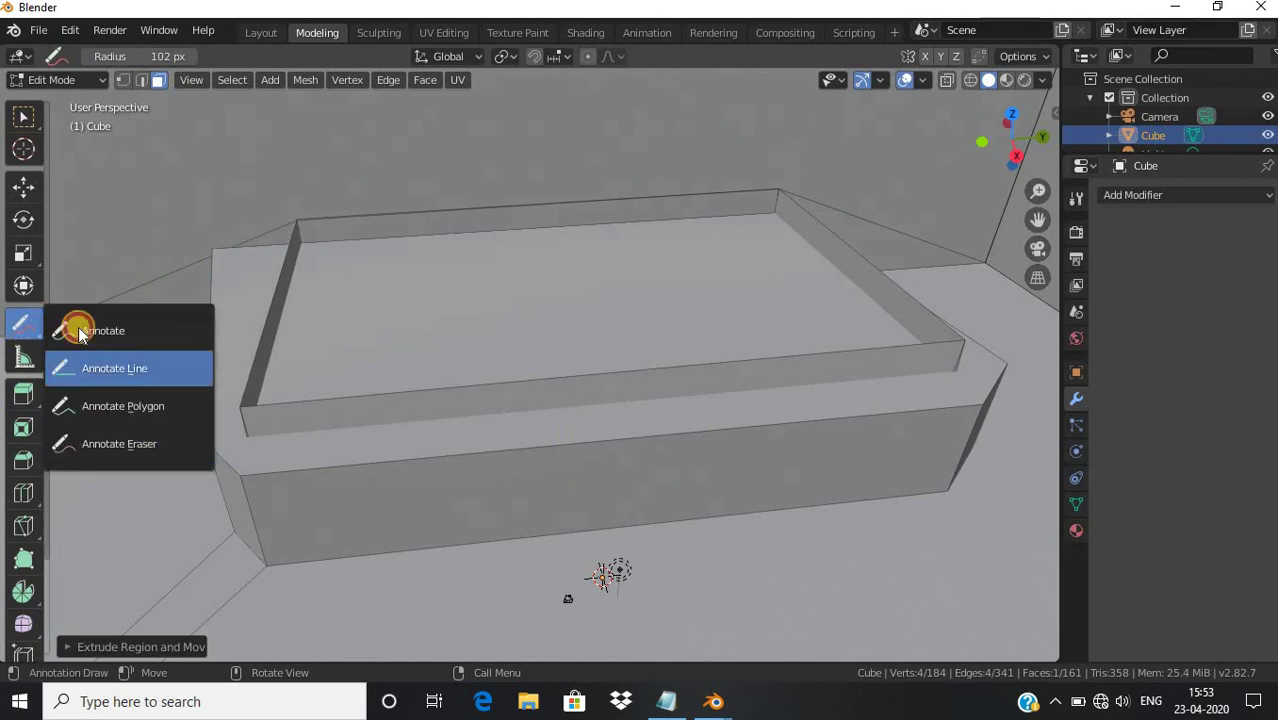
mouse_move(322, 262)
left_mouse_down()
mouse_move(328, 178)
mouse_move(316, 255)
mouse_move(420, 210)
mouse_move(428, 268)
left_mouse_up()
mouse_move(448, 176)
left_mouse_down()
mouse_move(515, 183)
mouse_move(500, 255)
mouse_move(563, 195)
mouse_move(578, 253)
left_mouse_up()
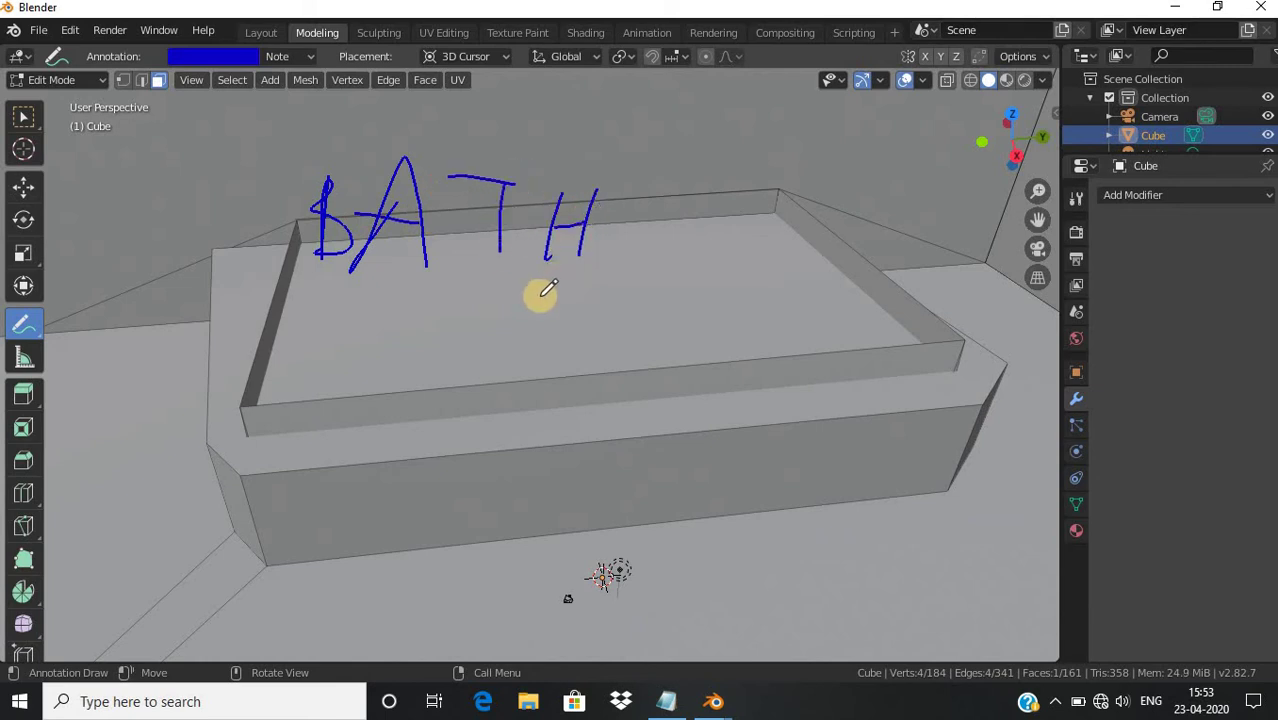
left_click_drag(536, 297, 602, 289)
left_click_drag(590, 357, 570, 370)
mouse_move(588, 318)
left_mouse_down()
mouse_move(648, 298)
mouse_move(678, 370)
left_mouse_up()
left_click_drag(678, 300, 675, 380)
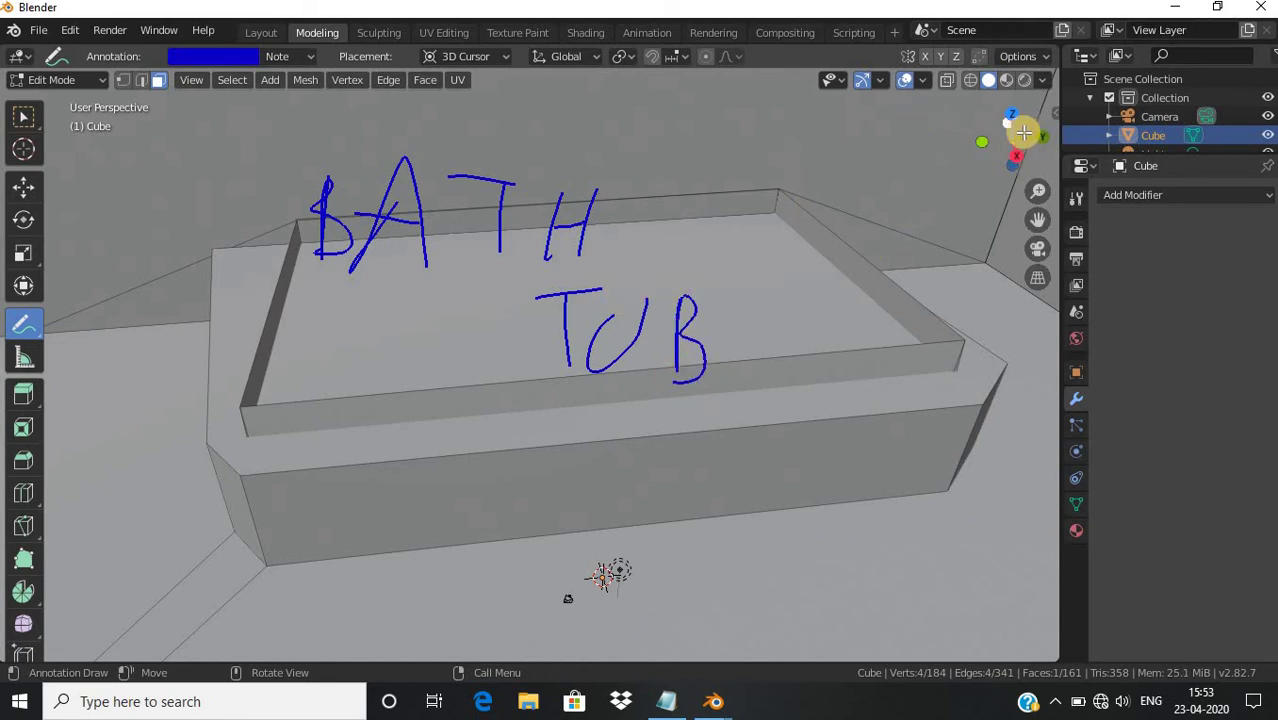
mouse_move(1023, 133)
left_mouse_down()
mouse_move(680, 119)
mouse_move(987, 105)
mouse_move(163, 100)
mouse_move(148, 649)
mouse_move(43, 623)
mouse_move(418, 93)
mouse_move(300, 633)
mouse_move(103, 622)
mouse_move(1004, 628)
mouse_move(862, 633)
mouse_move(1004, 653)
mouse_move(126, 656)
mouse_move(1014, 112)
mouse_move(753, 117)
mouse_move(993, 100)
mouse_move(5, 645)
mouse_move(996, 625)
mouse_move(154, 143)
left_mouse_up()
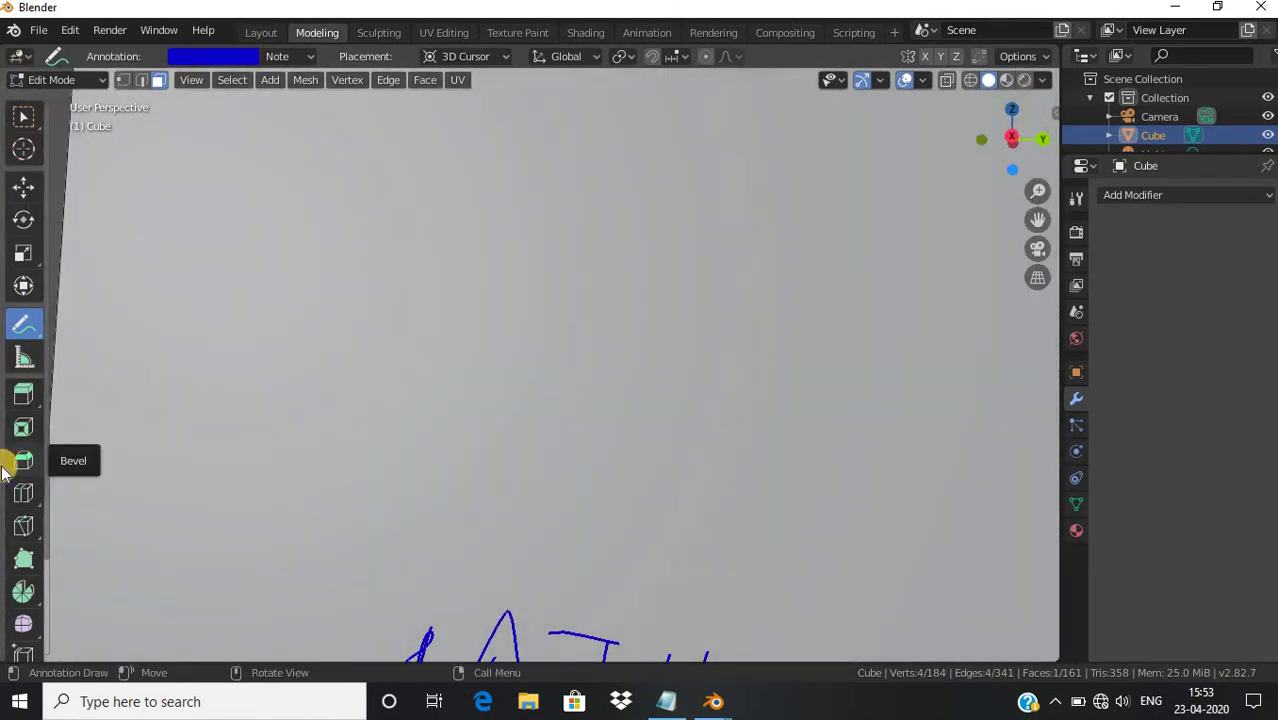
Knife-cut a closed square window outline on the flat wall face
left_click(24, 397)
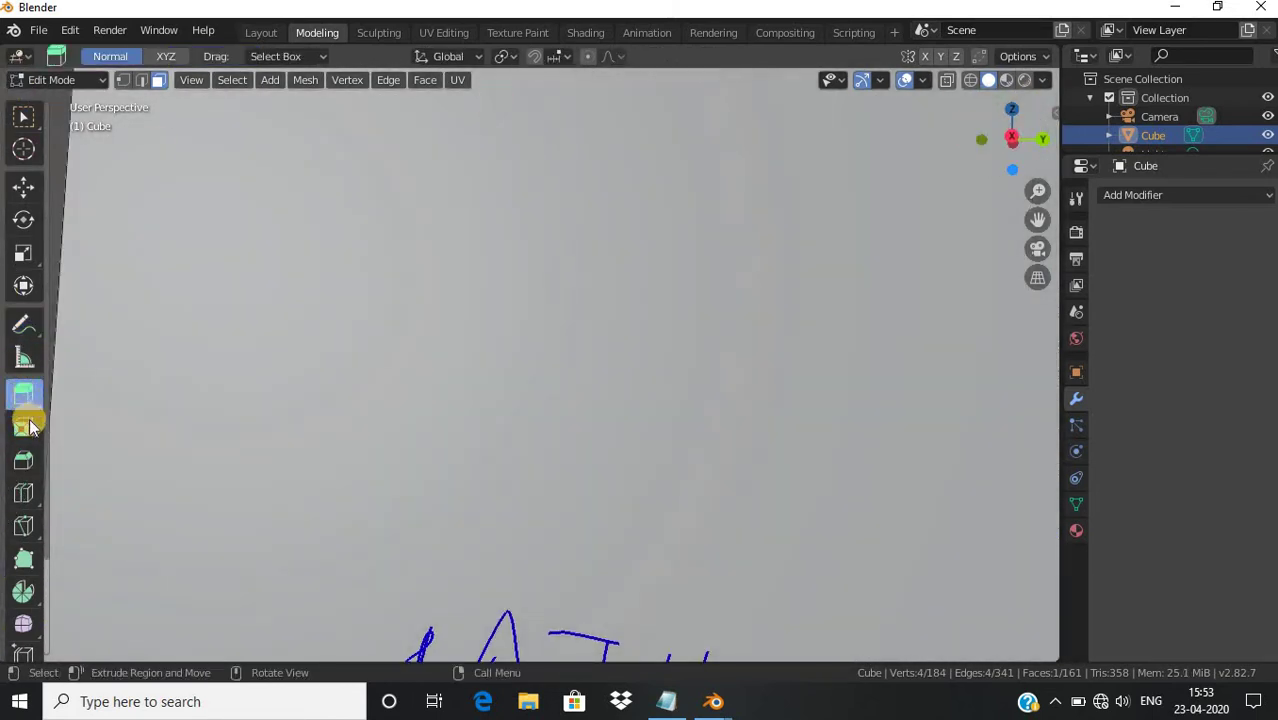
left_click(25, 530)
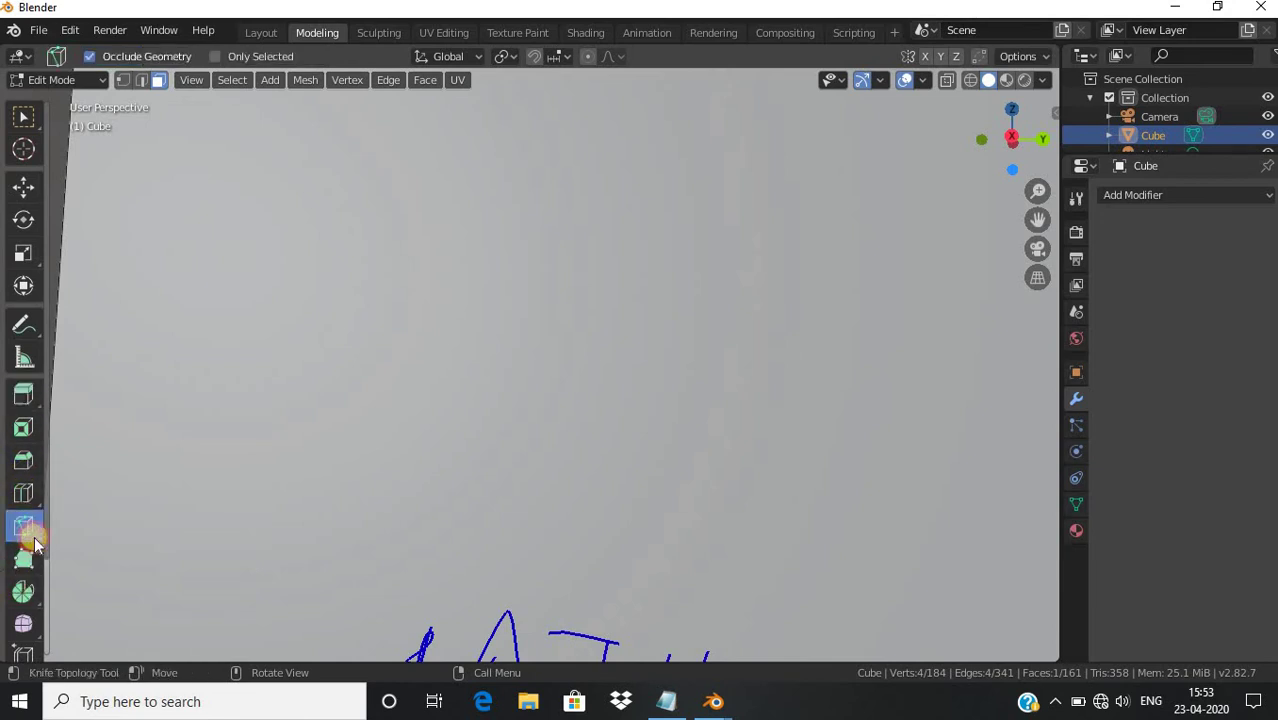
left_click(497, 262)
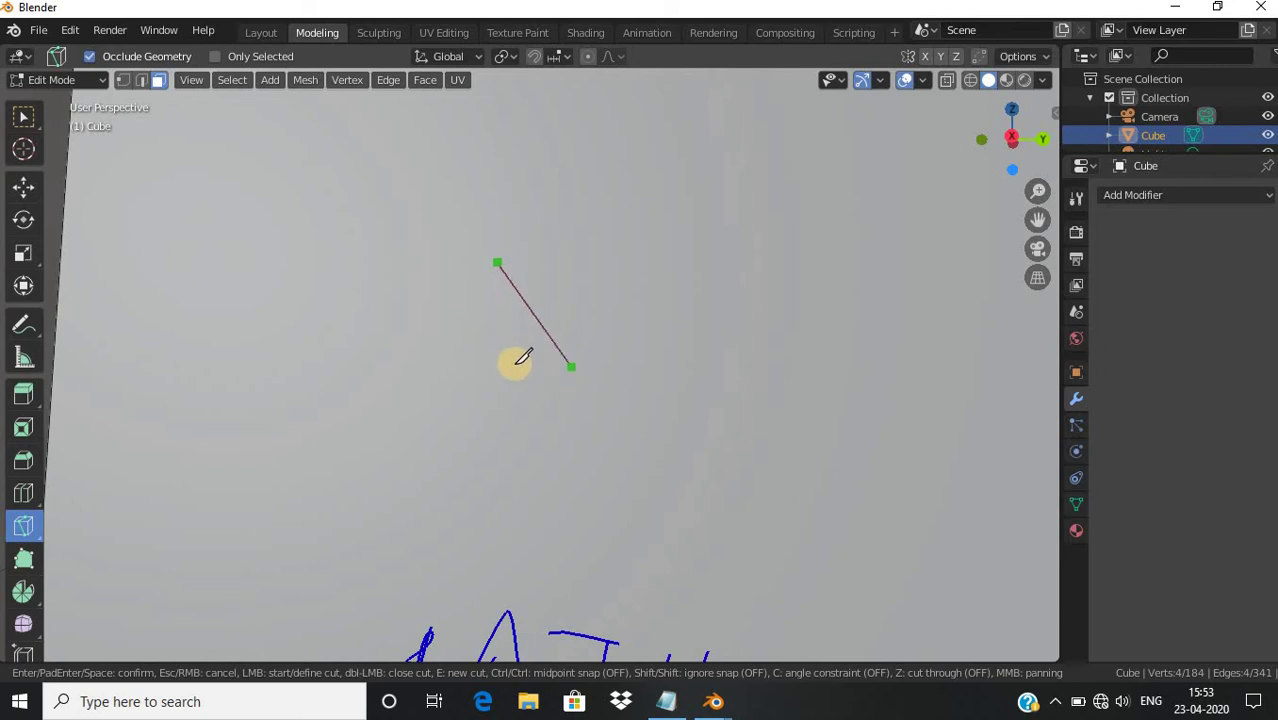
left_click(491, 352)
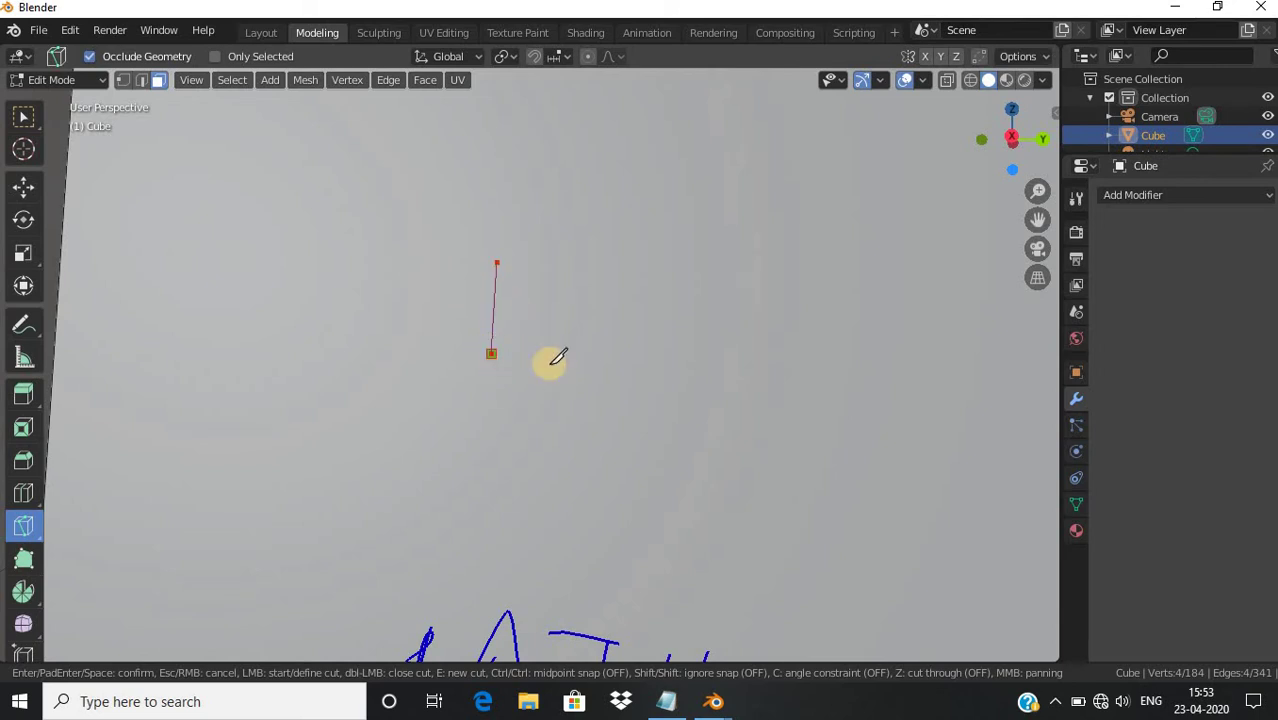
left_click(598, 351)
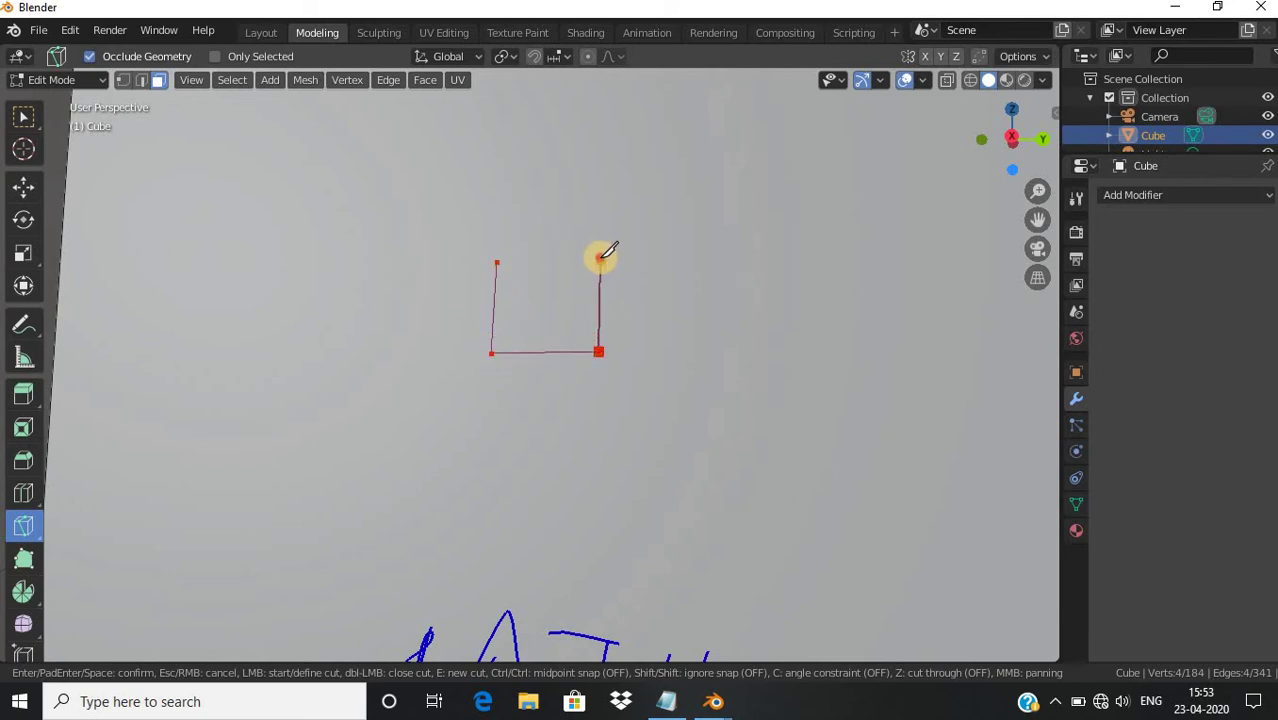
left_click(497, 260)
key("Return")
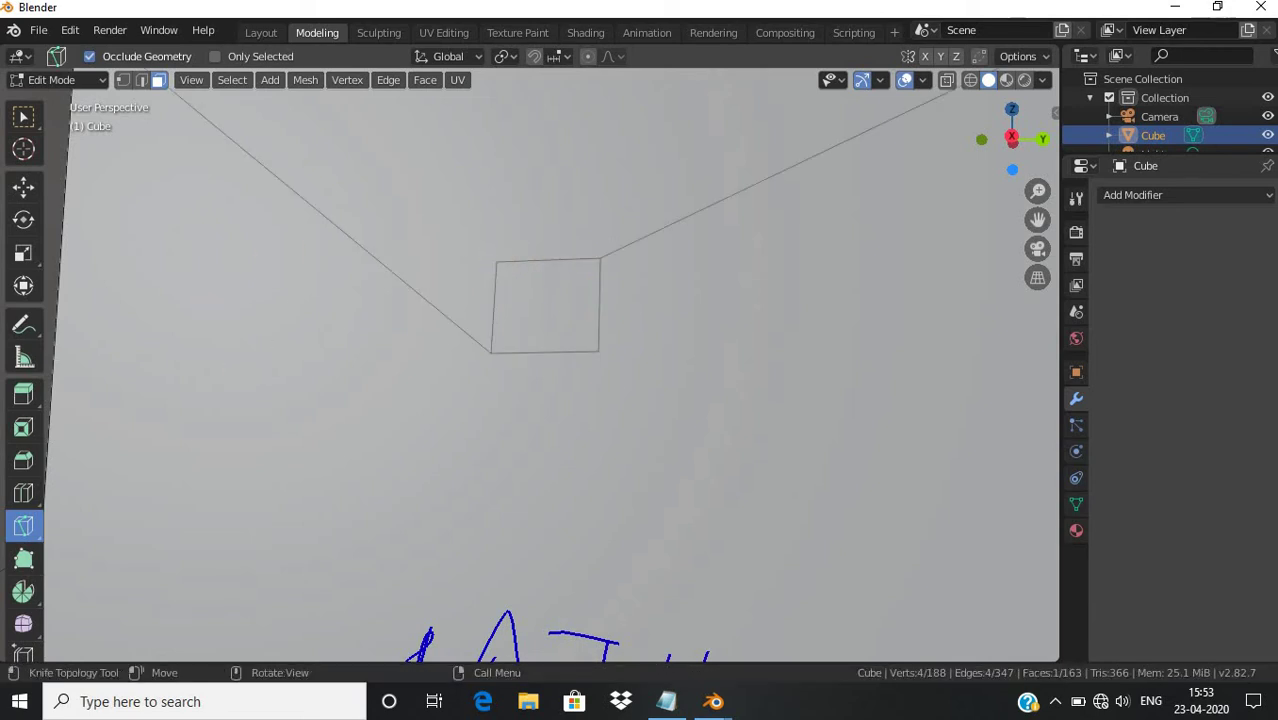
left_click(23, 393)
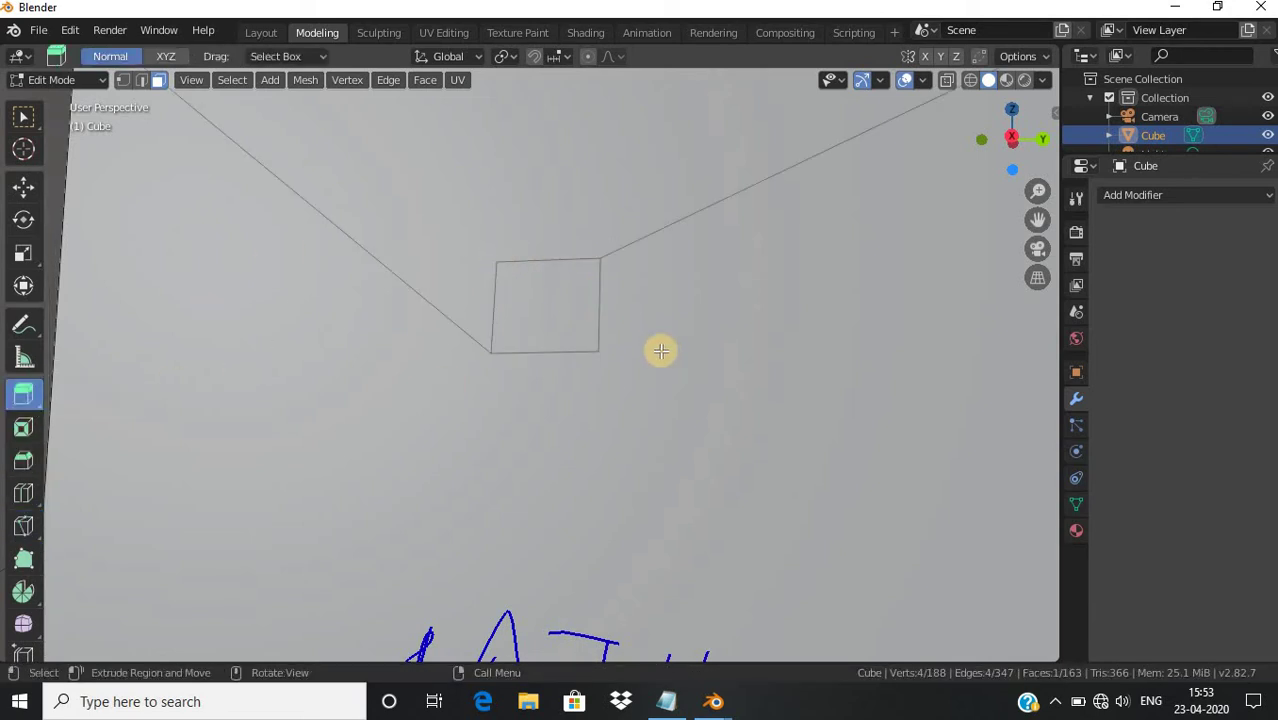
Extrude the square window face a short distance out from the wall
left_click(545, 307)
left_click_drag(524, 275, 510, 262)
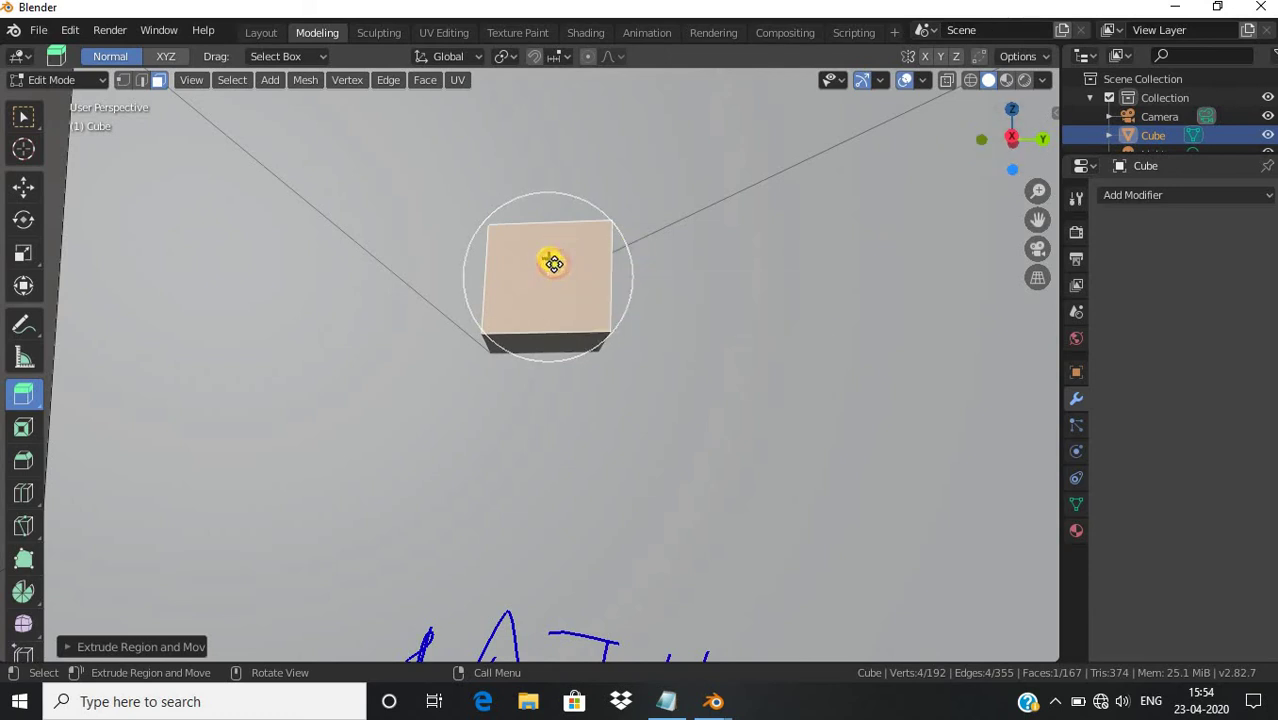
left_click_drag(553, 263, 600, 300)
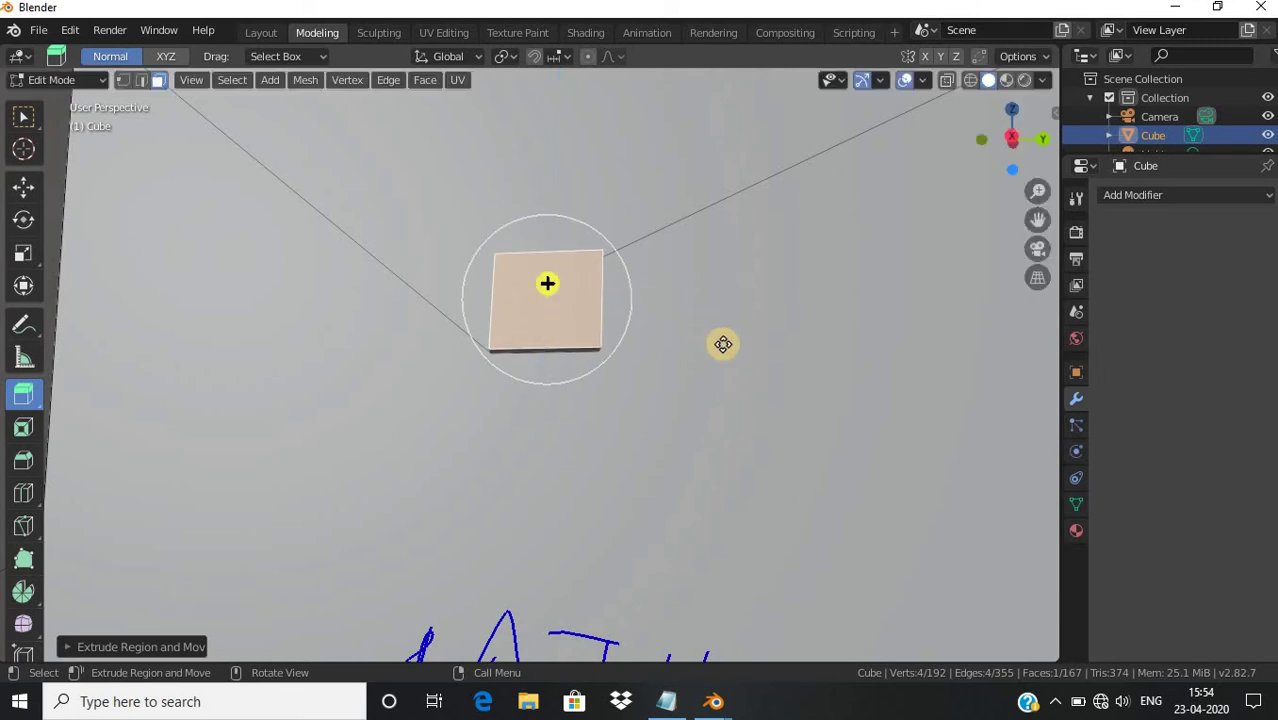
Select the large wall face and the faces surrounding the window
left_click(728, 329)
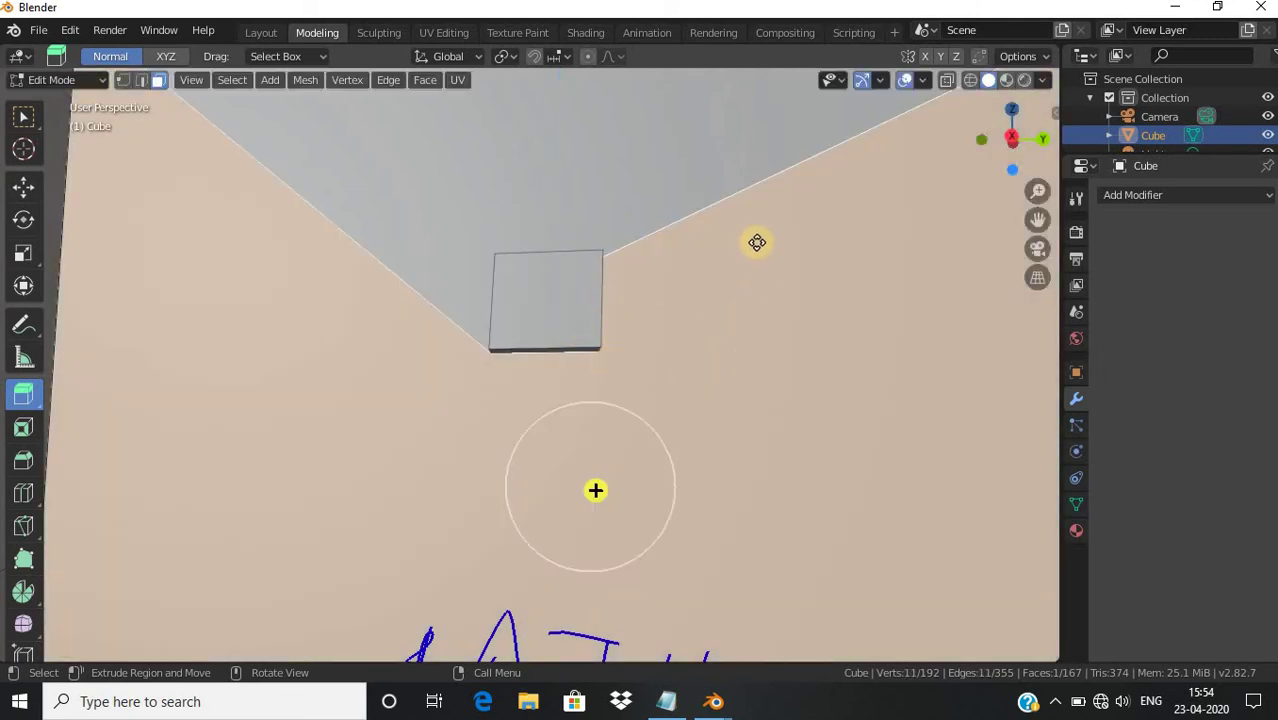
left_click(5, 322)
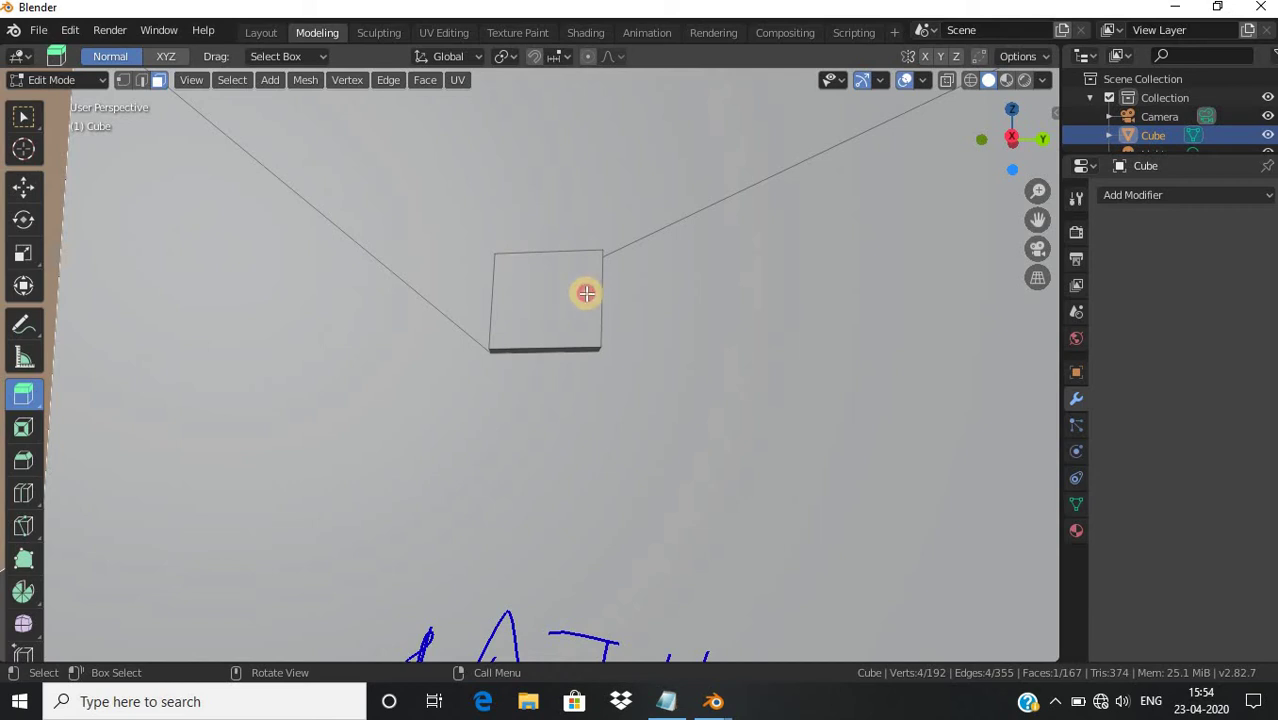
left_click_drag(545, 297, 619, 285)
left_click_drag(582, 435, 205, 300)
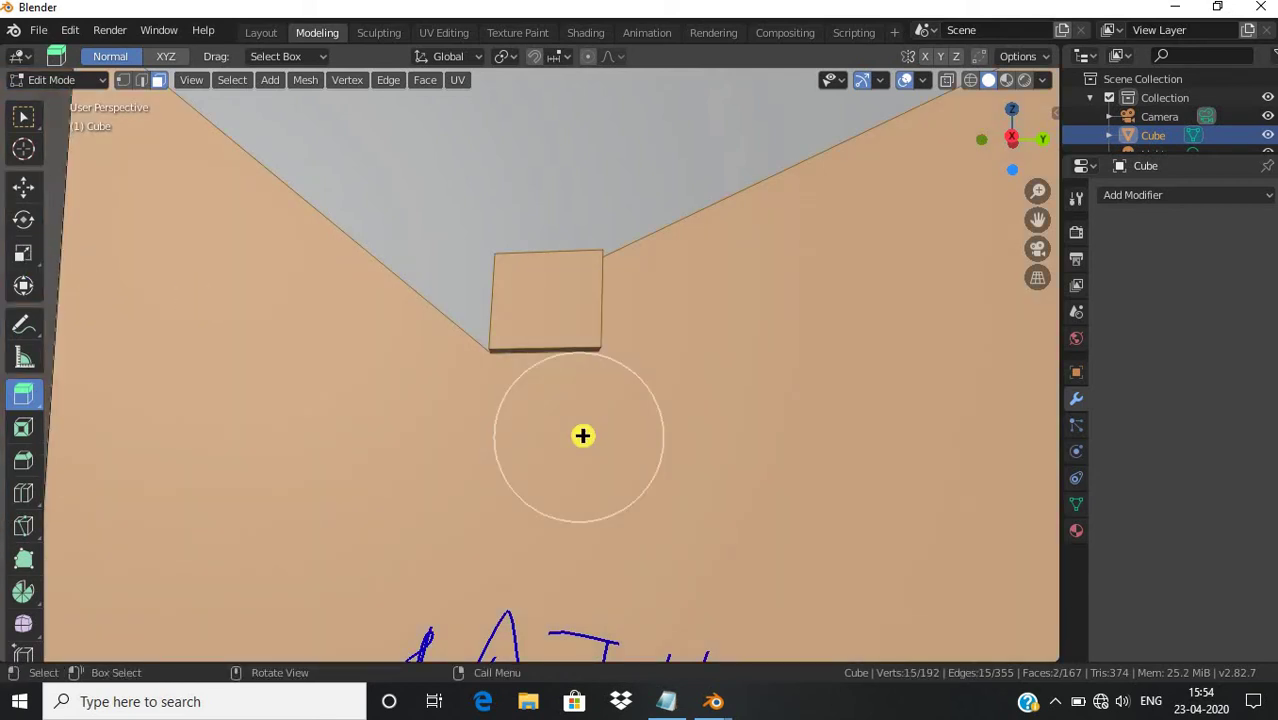
left_click(24, 324)
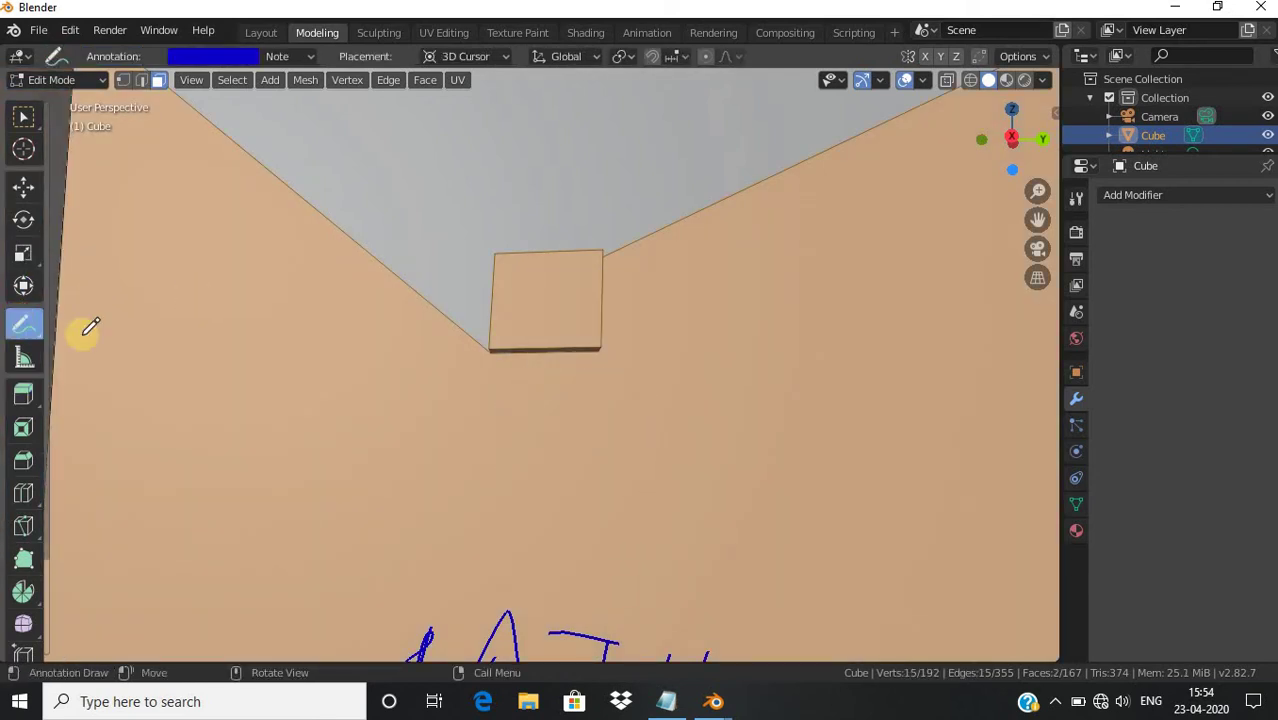
Undo the wall-face selection and set Annotate back to freehand drawing
right_click(440, 267)
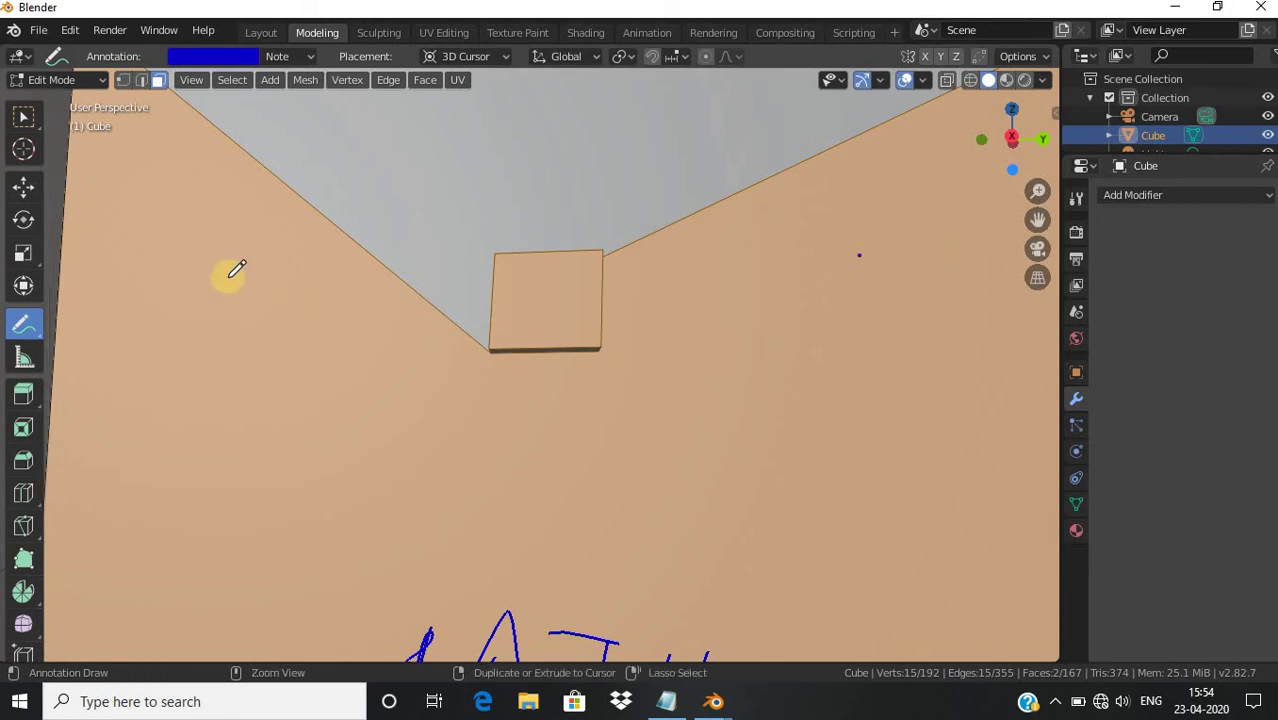
key("ctrl+z")
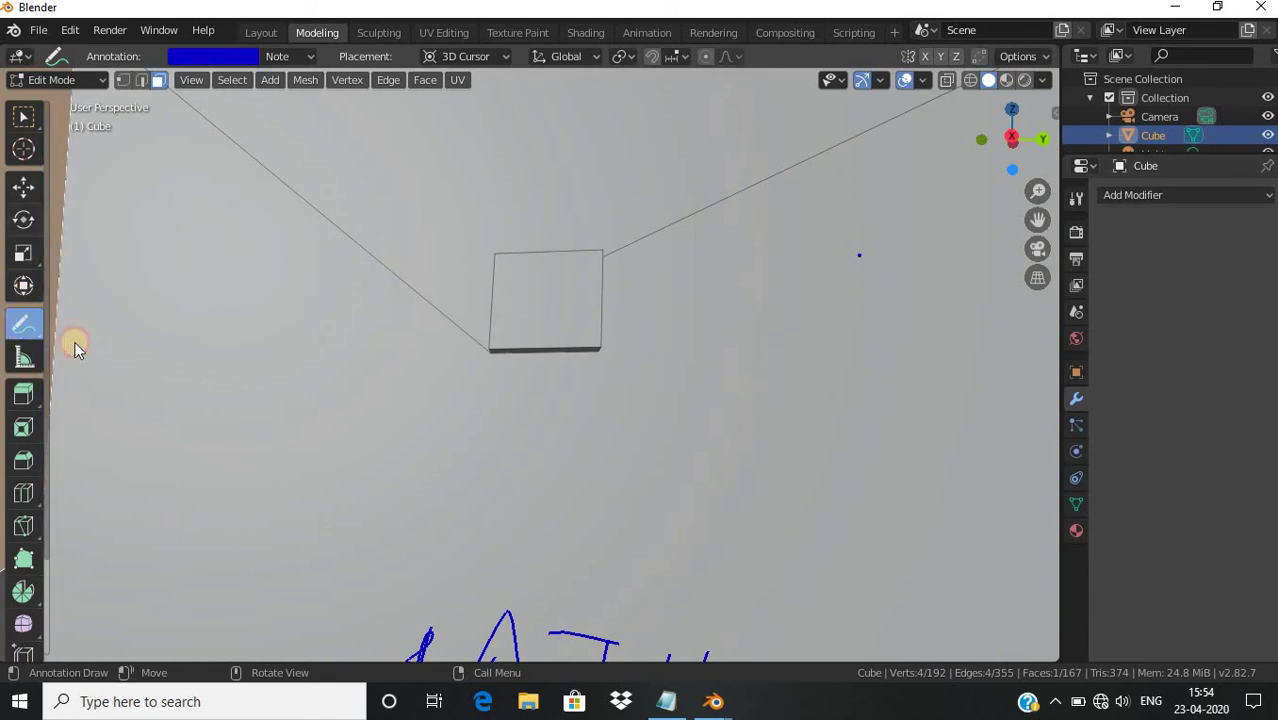
left_click_drag(28, 328, 108, 449)
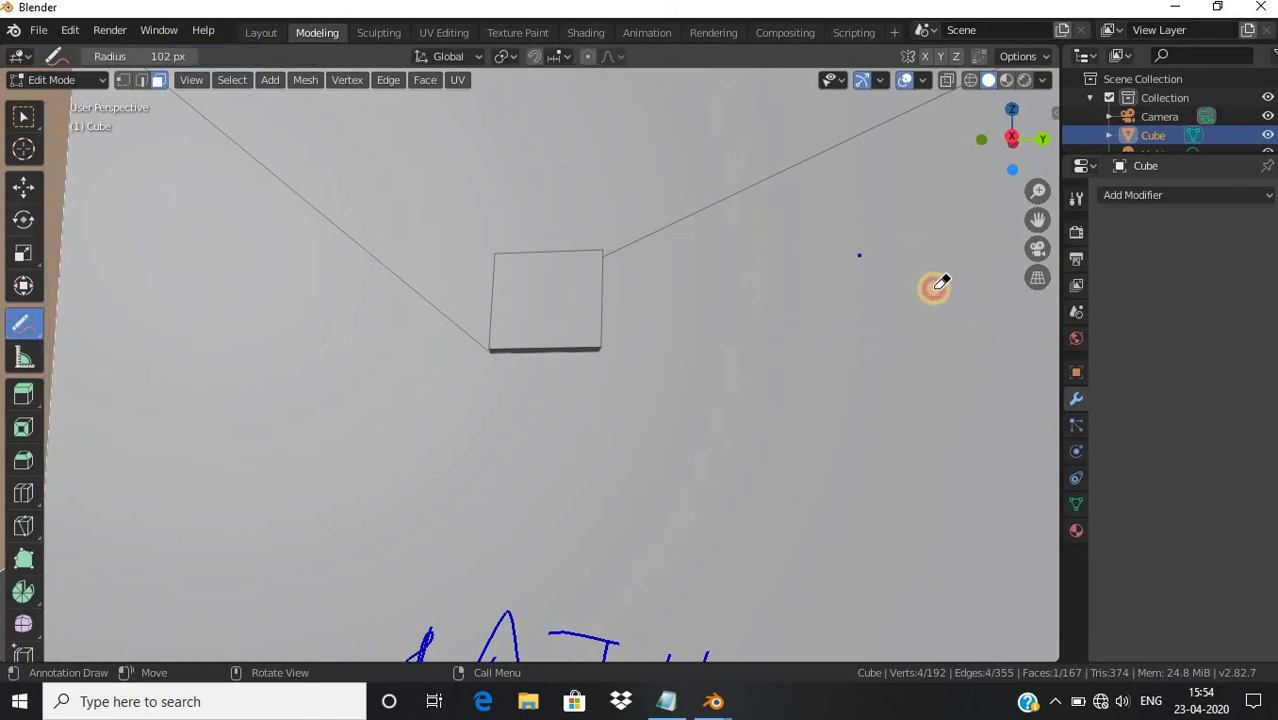
left_click(33, 330)
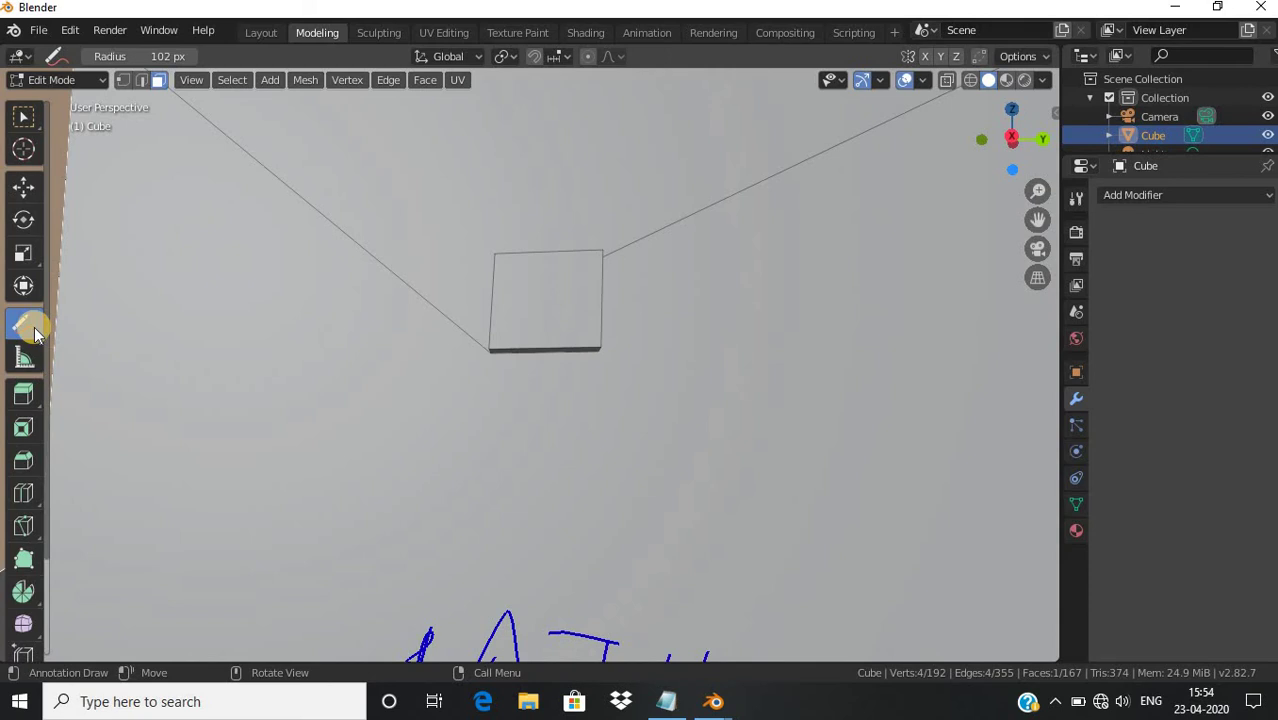
left_click(86, 334)
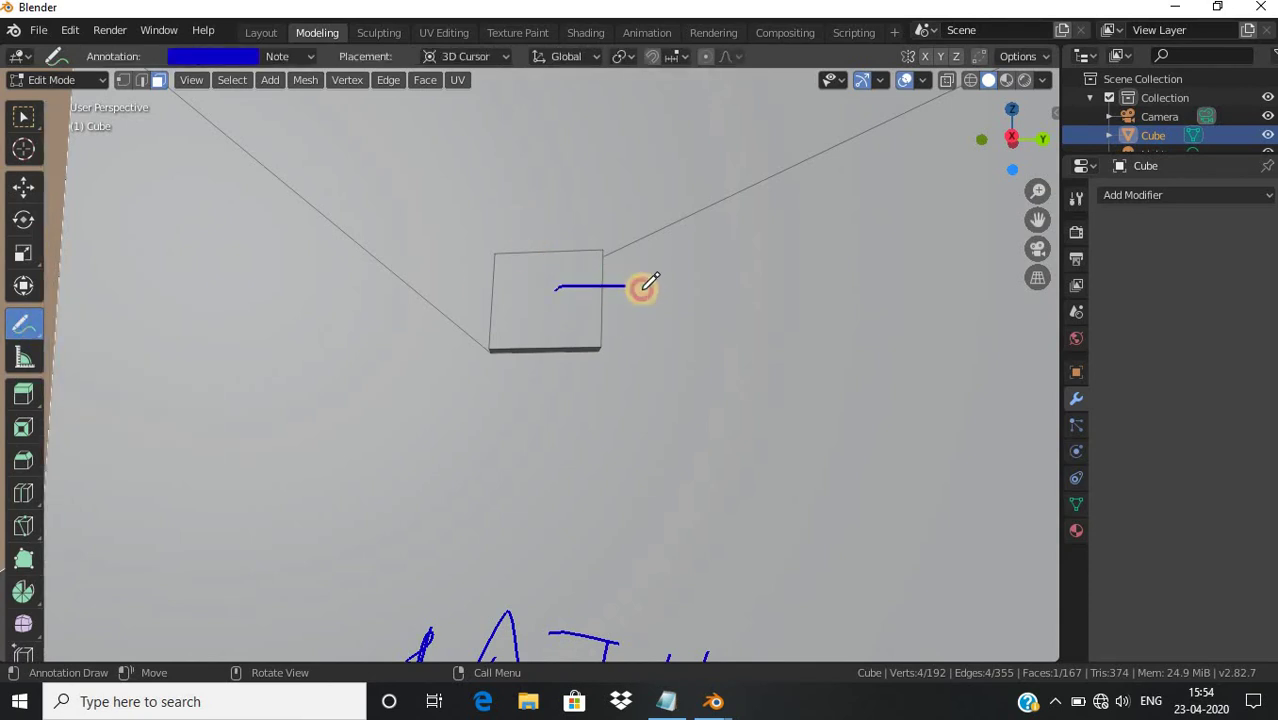
Write 'PHOTO FRAME' with an arrow pointing to the square wall panel
mouse_move(674, 314)
left_mouse_down()
mouse_move(676, 268)
mouse_move(701, 317)
mouse_move(726, 292)
mouse_move(736, 320)
mouse_move(760, 292)
left_mouse_up()
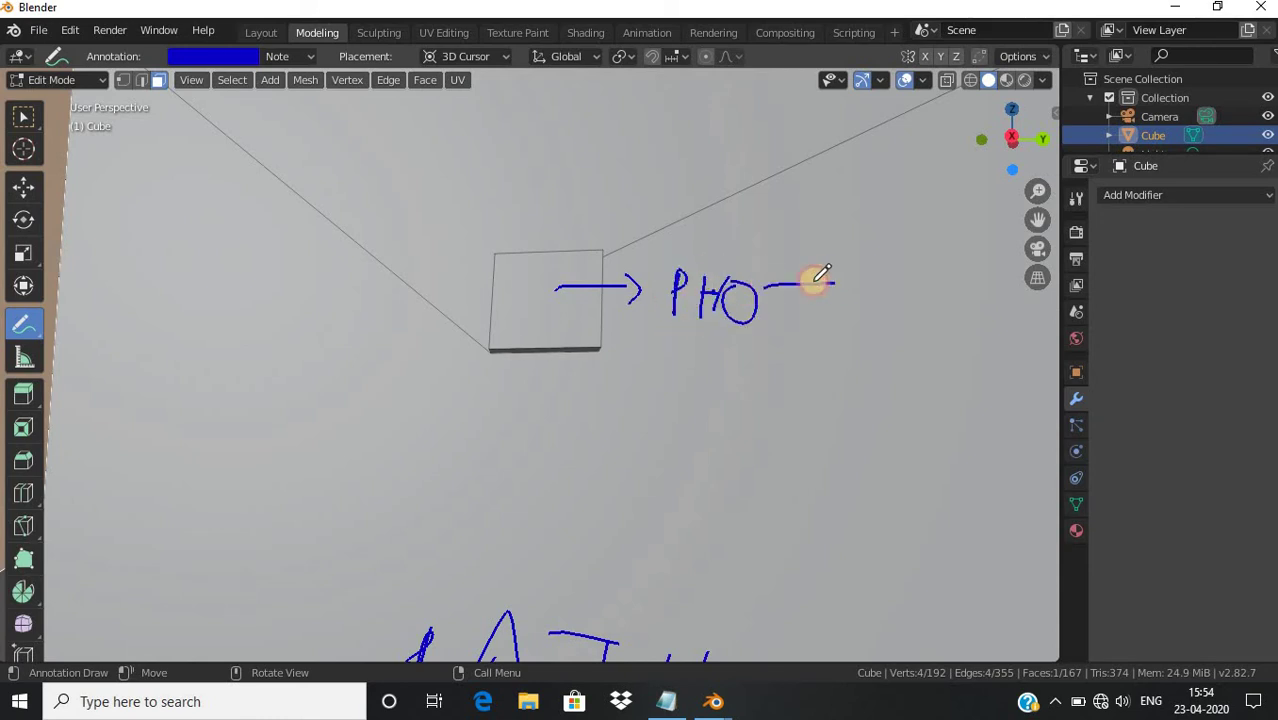
left_click_drag(852, 314, 848, 312)
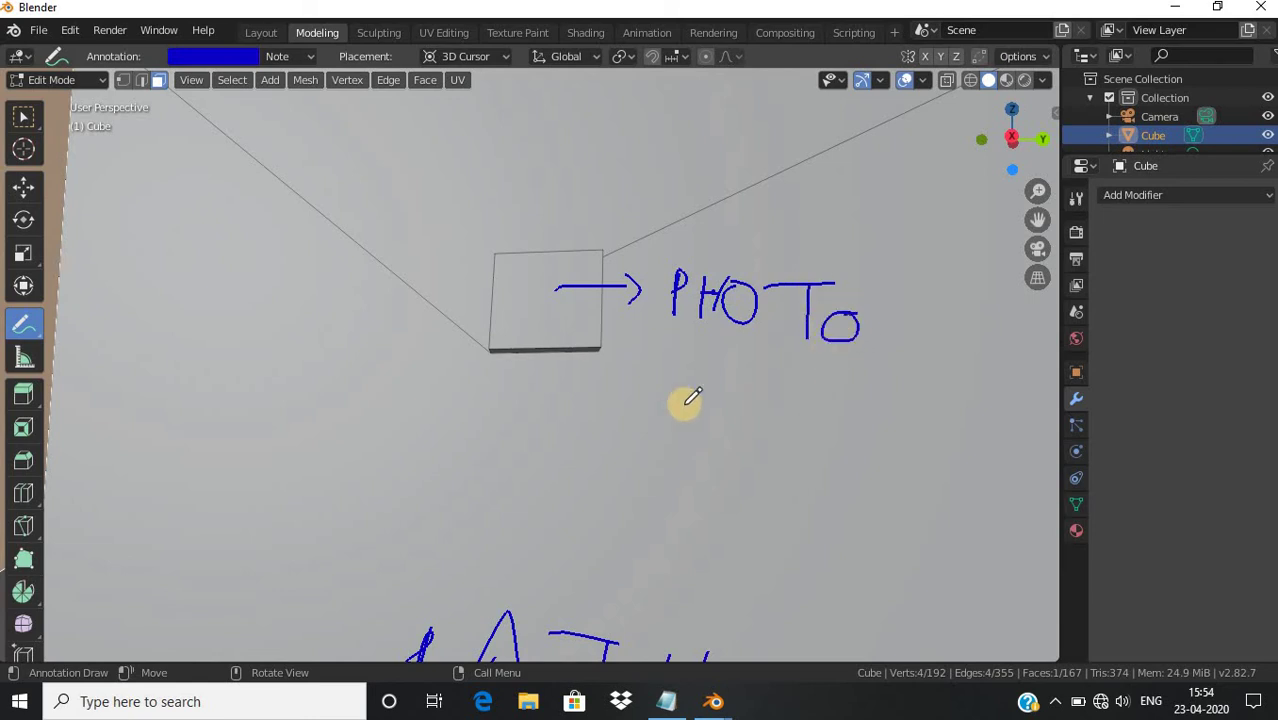
mouse_move(684, 362)
left_mouse_down()
mouse_move(716, 362)
mouse_move(714, 402)
mouse_move(798, 416)
mouse_move(790, 395)
mouse_move(930, 381)
mouse_move(906, 437)
left_mouse_up()
left_click_drag(888, 411, 914, 405)
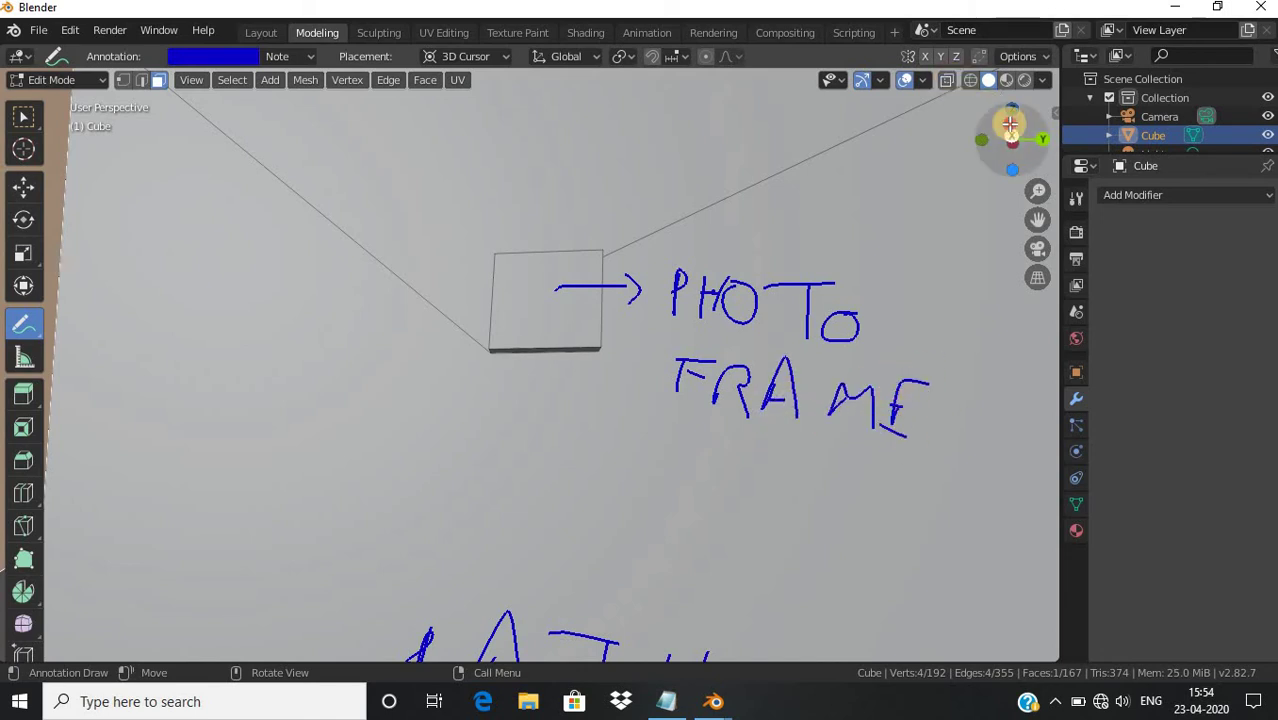
left_click_drag(1010, 123, 1004, 125)
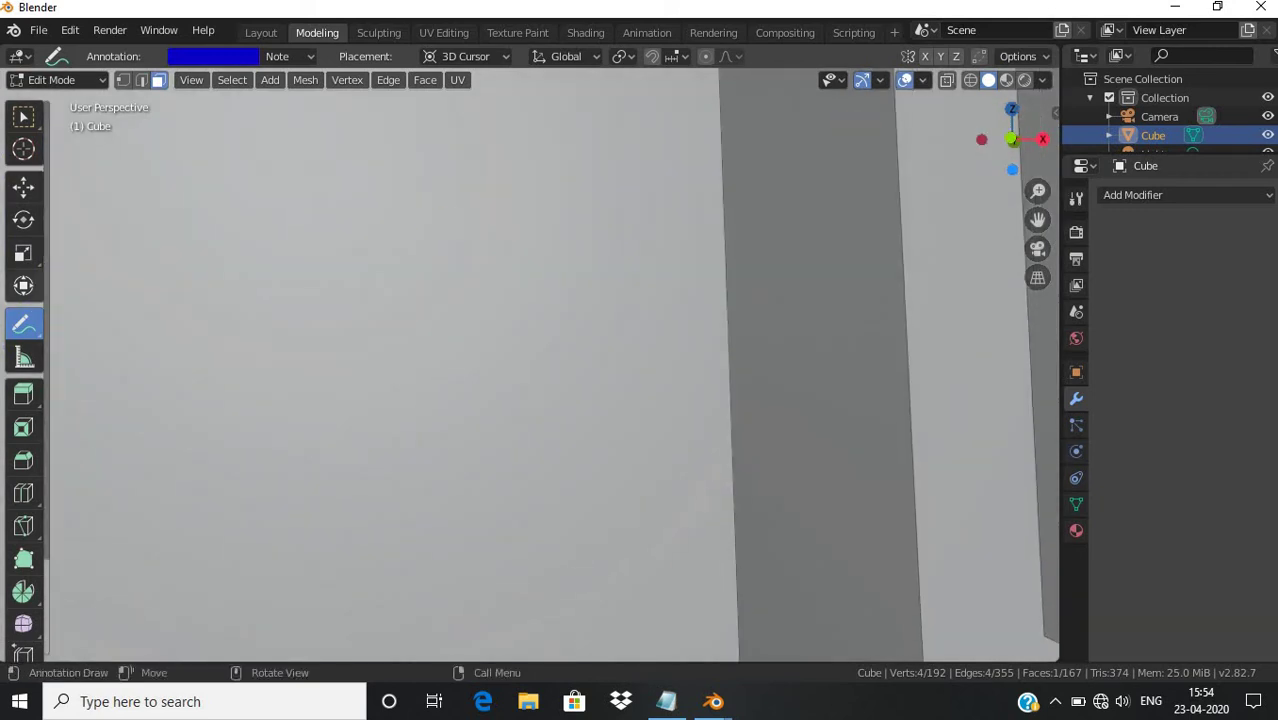
Knife-cut a U-shaped outline with an inner rim on the grey wall
left_click(23, 525)
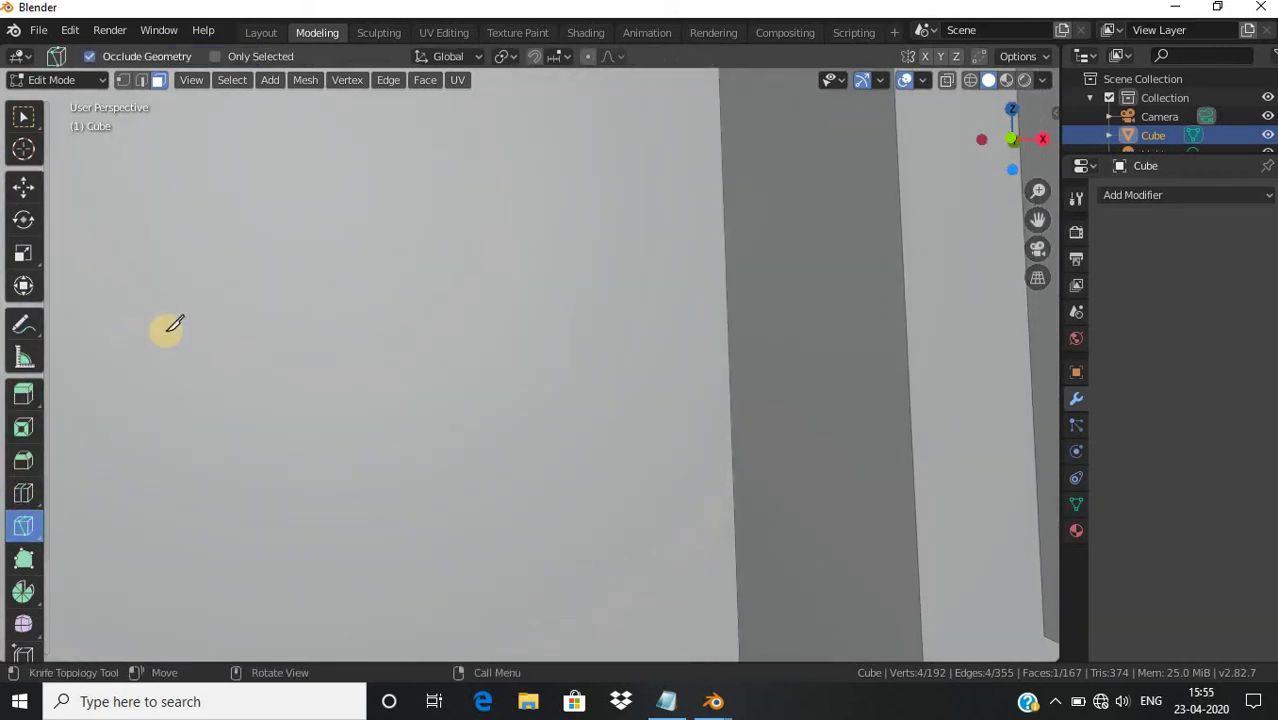
left_click(127, 270)
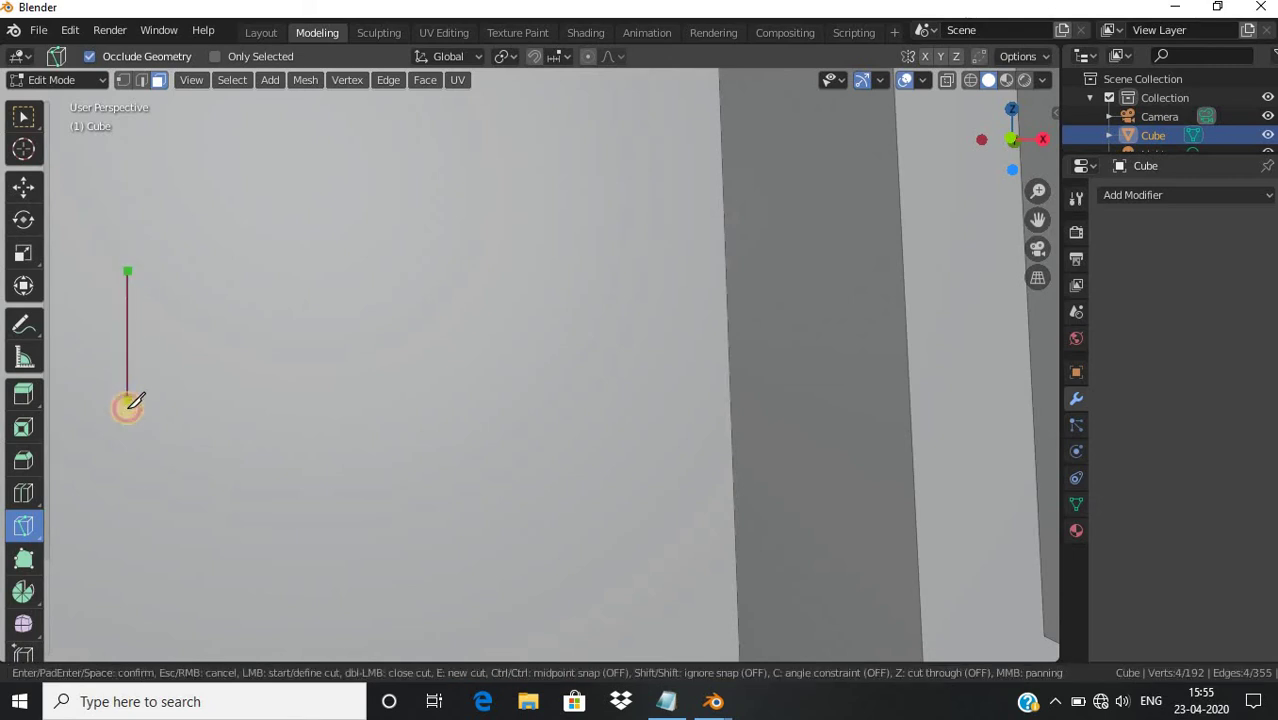
left_click(166, 405)
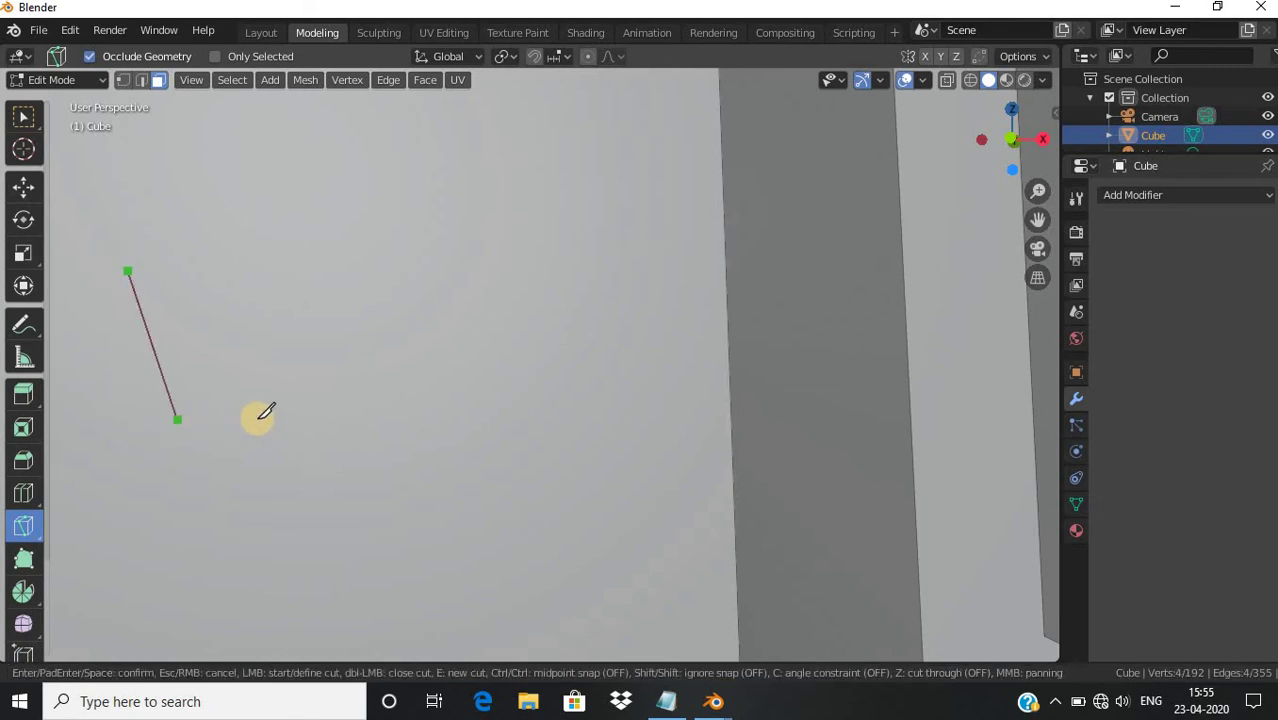
left_click(137, 402)
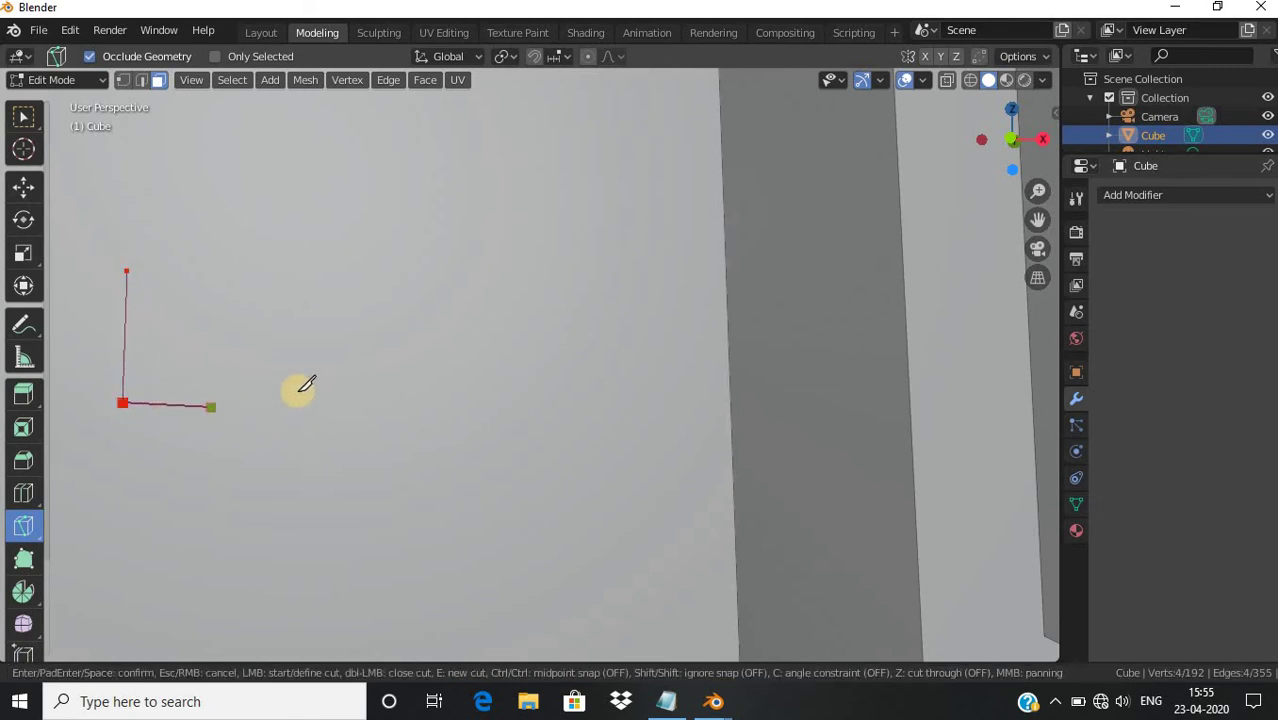
left_click(442, 404)
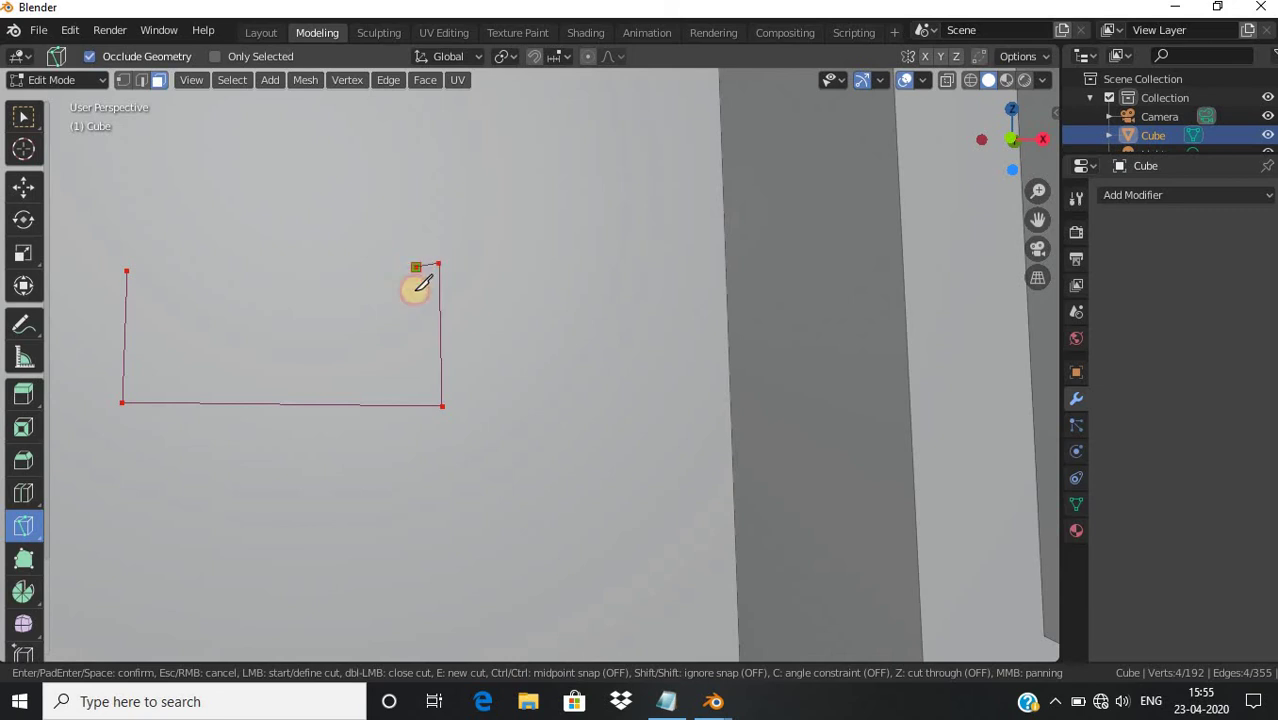
left_click(416, 270)
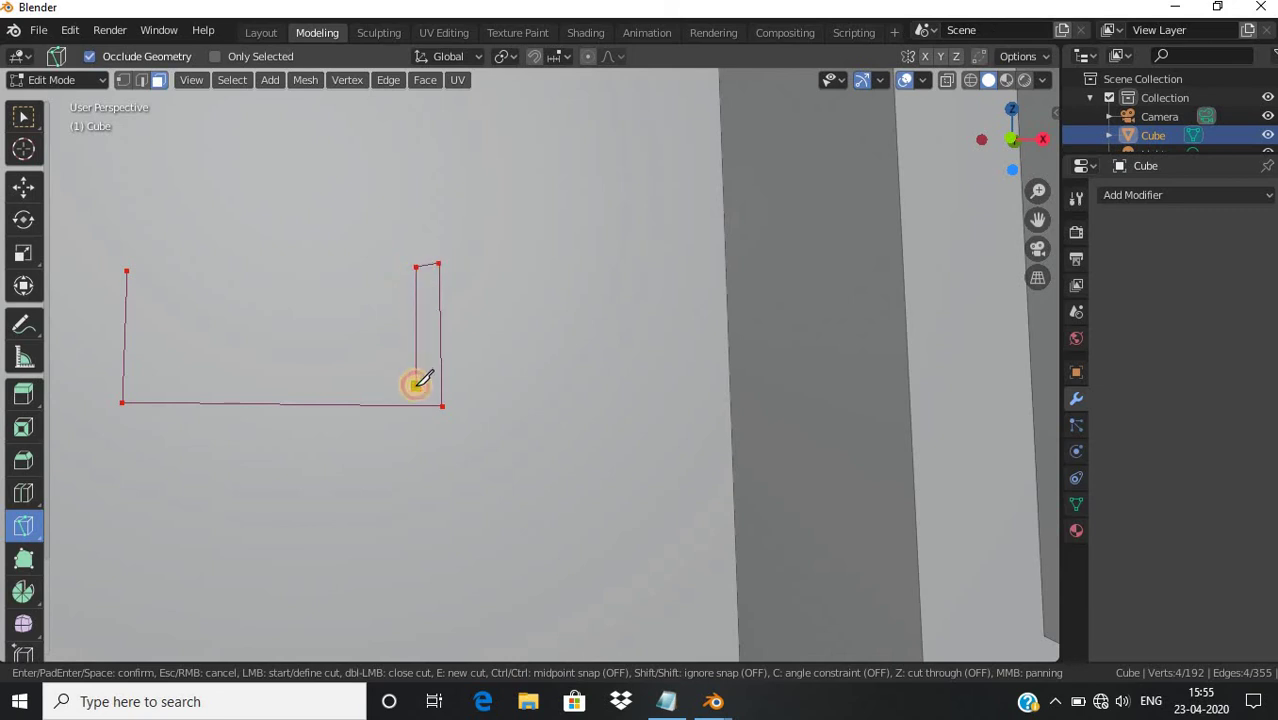
left_click(416, 384)
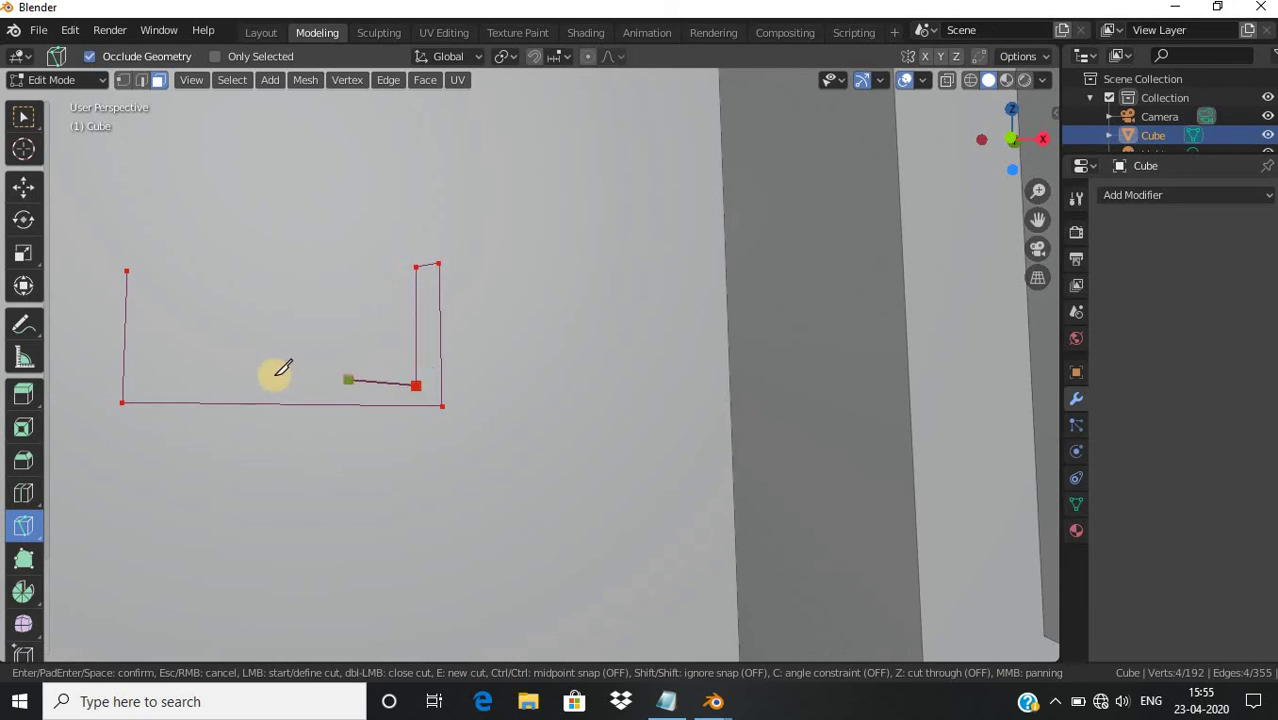
left_click(147, 386)
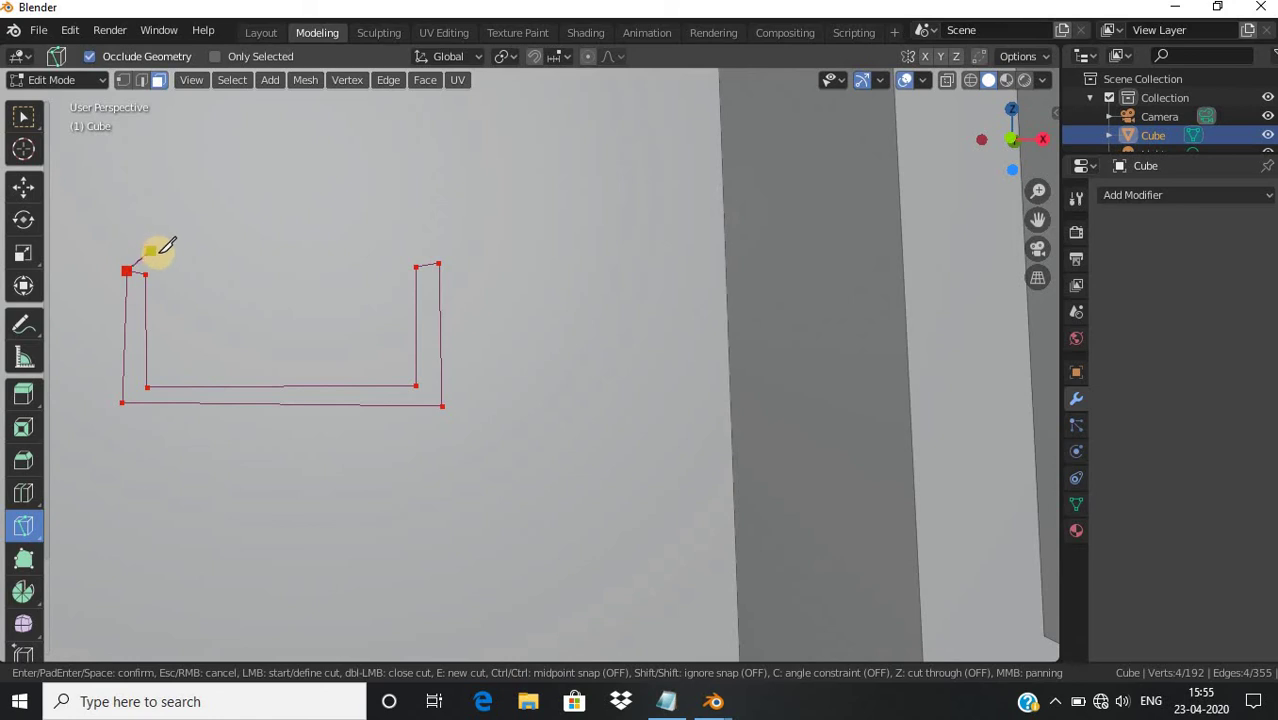
left_click(140, 253)
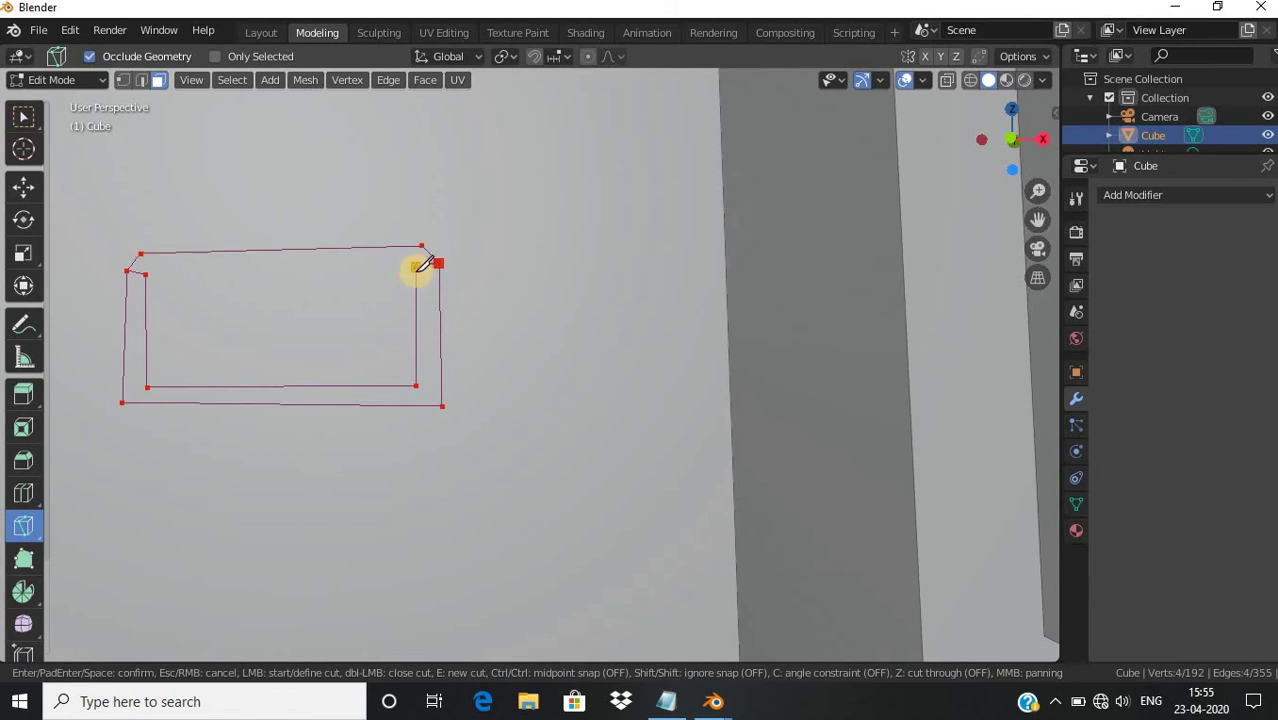
left_click(145, 267)
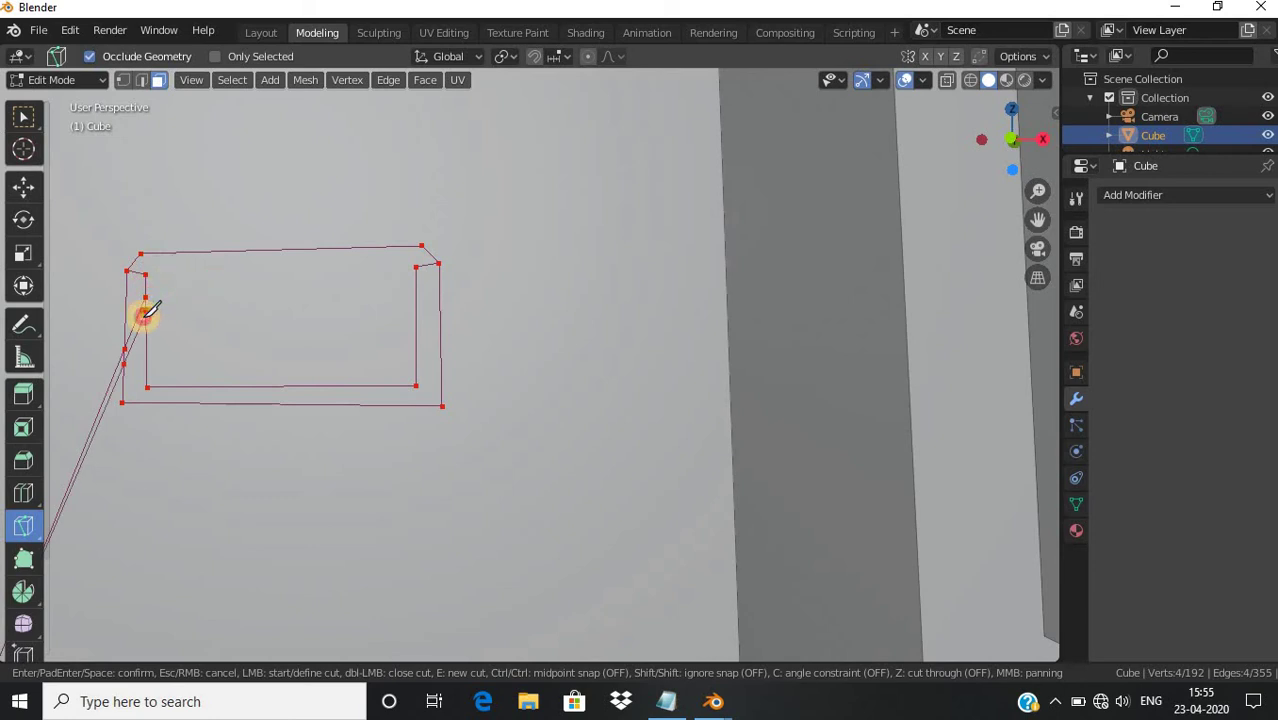
left_click(146, 307)
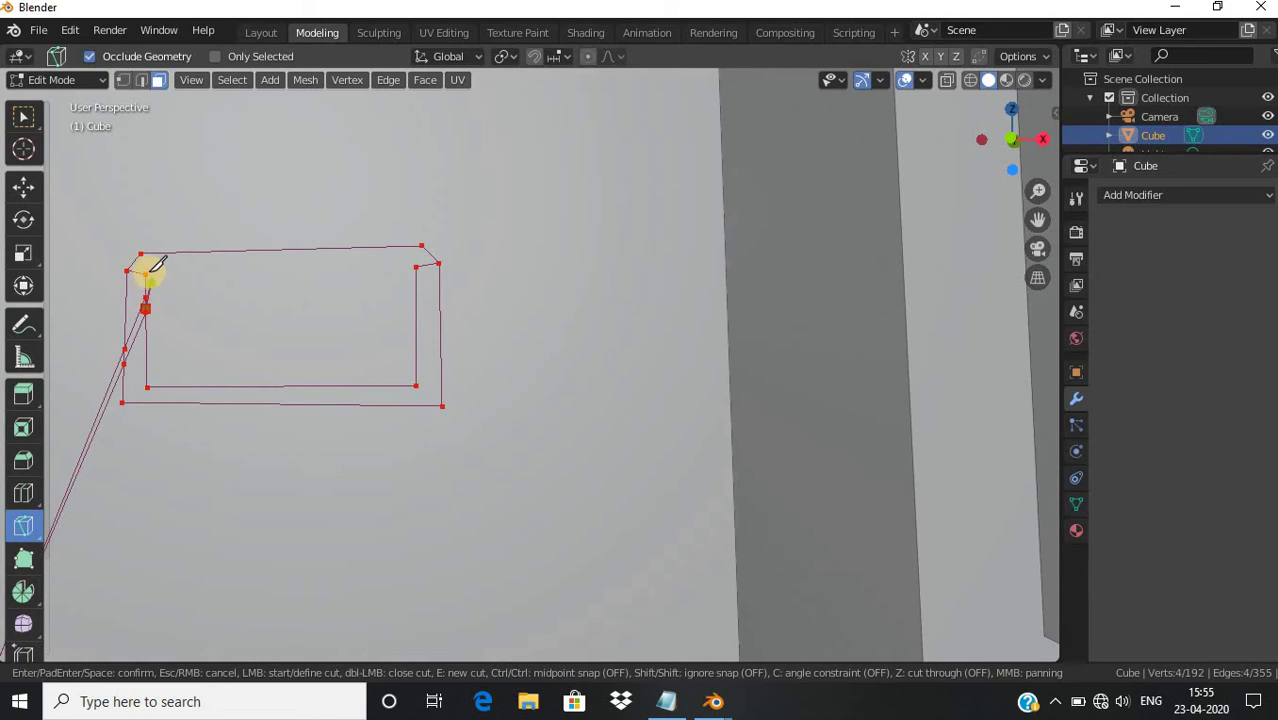
left_click(168, 277)
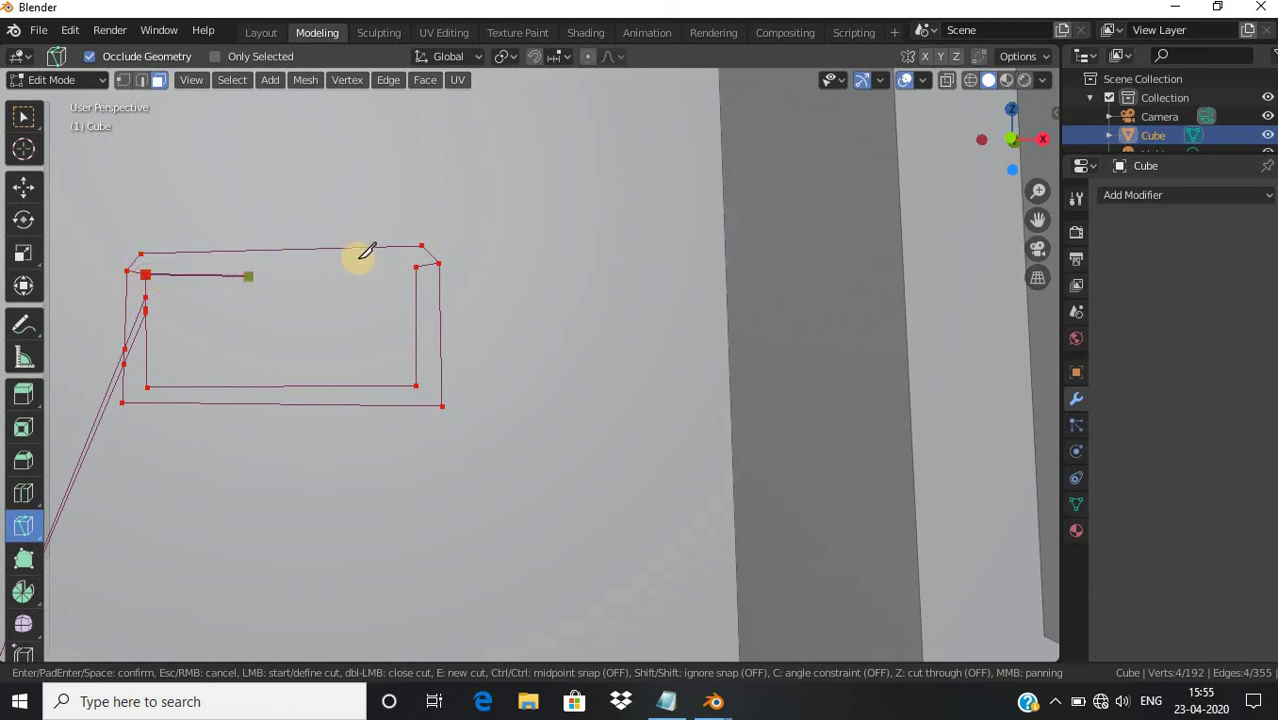
key("Return")
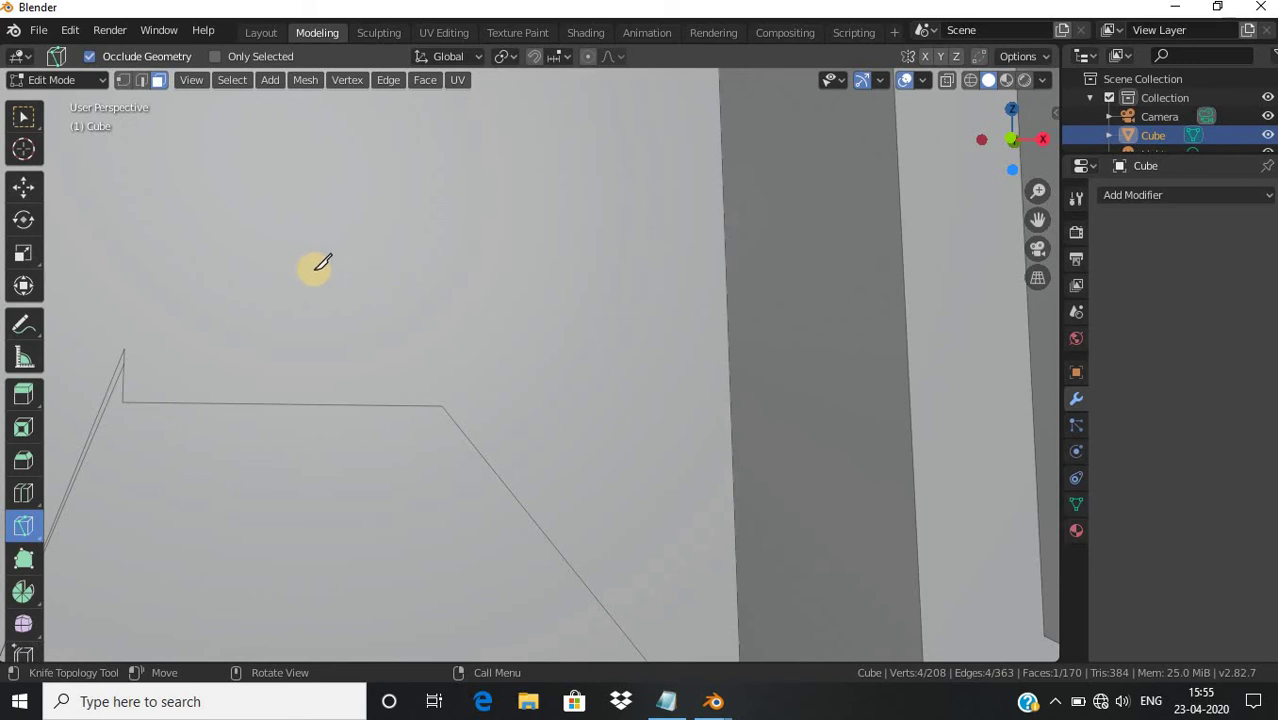
Undo the misplaced cut and recut the closed U-shaped rim outline
key("ctrl+z")
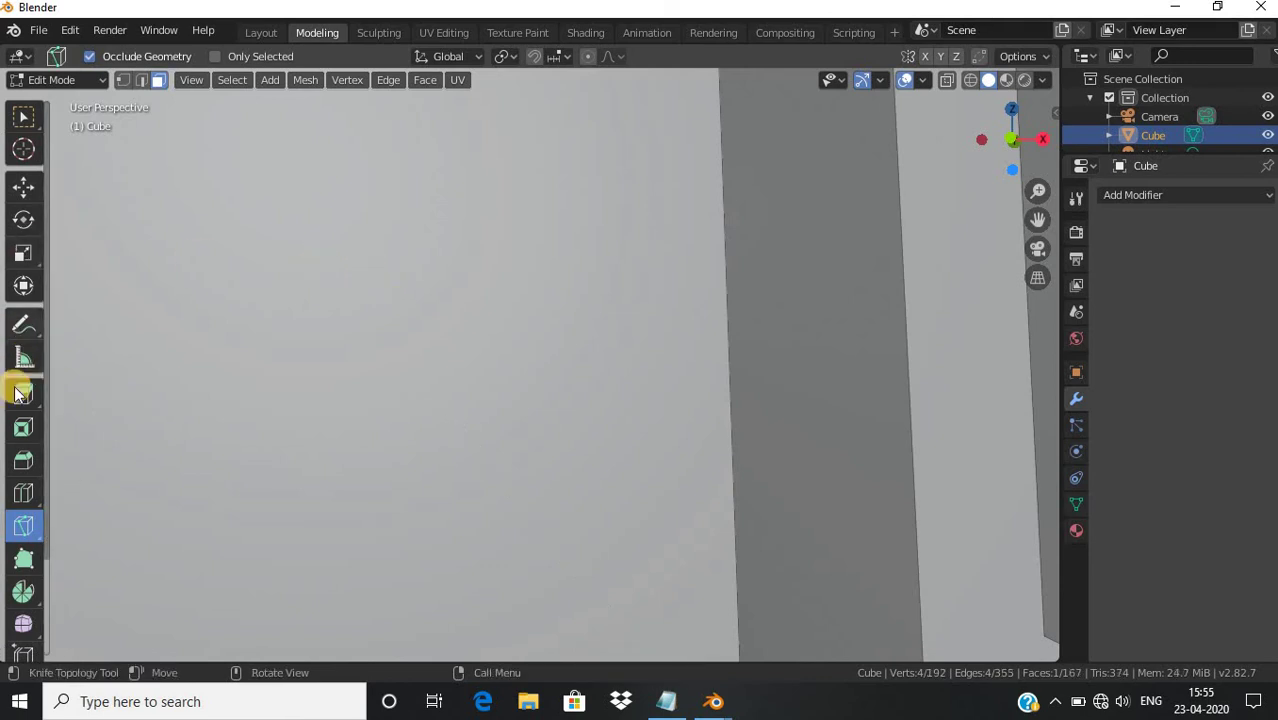
left_click(166, 289)
left_click(156, 332)
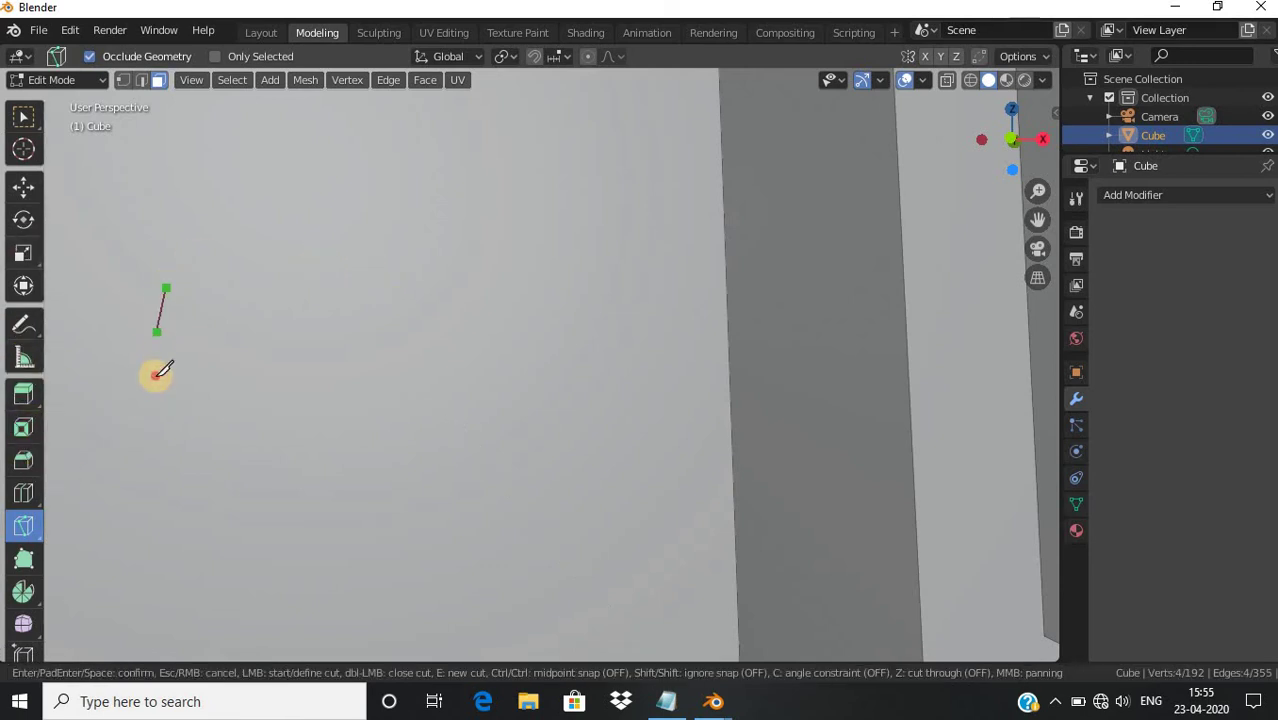
left_click_drag(160, 390, 197, 397)
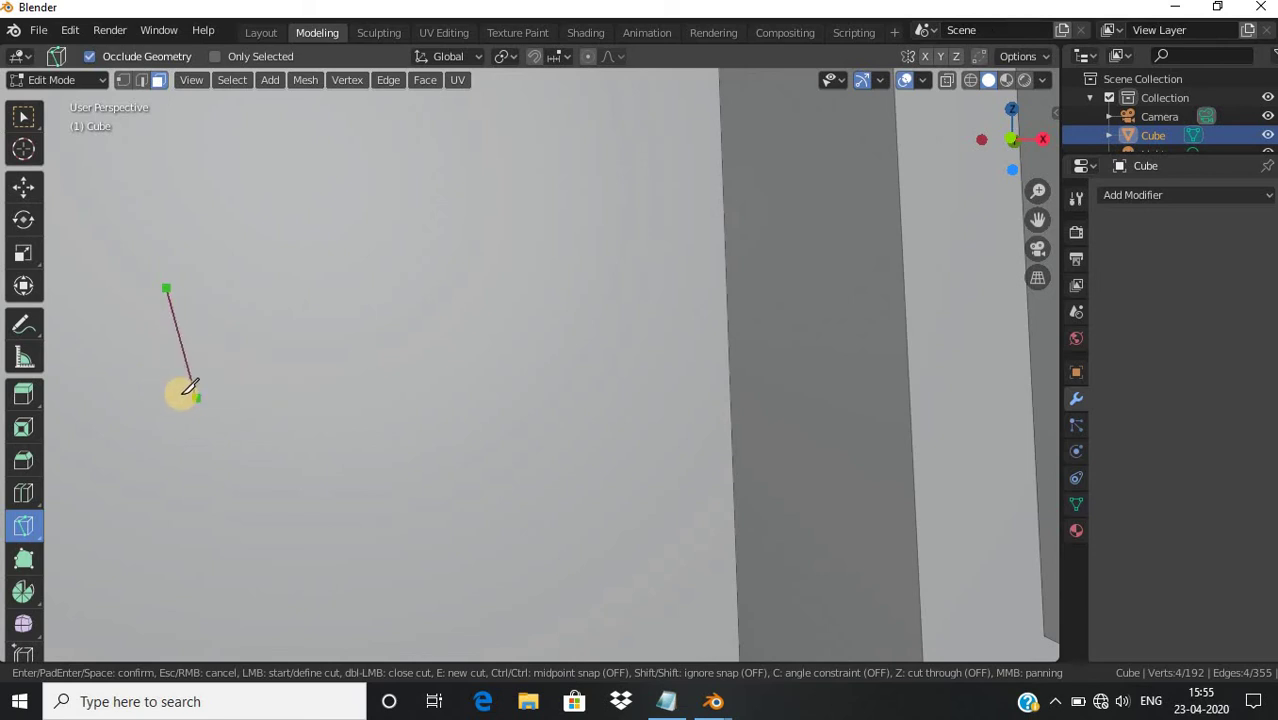
left_click(444, 390)
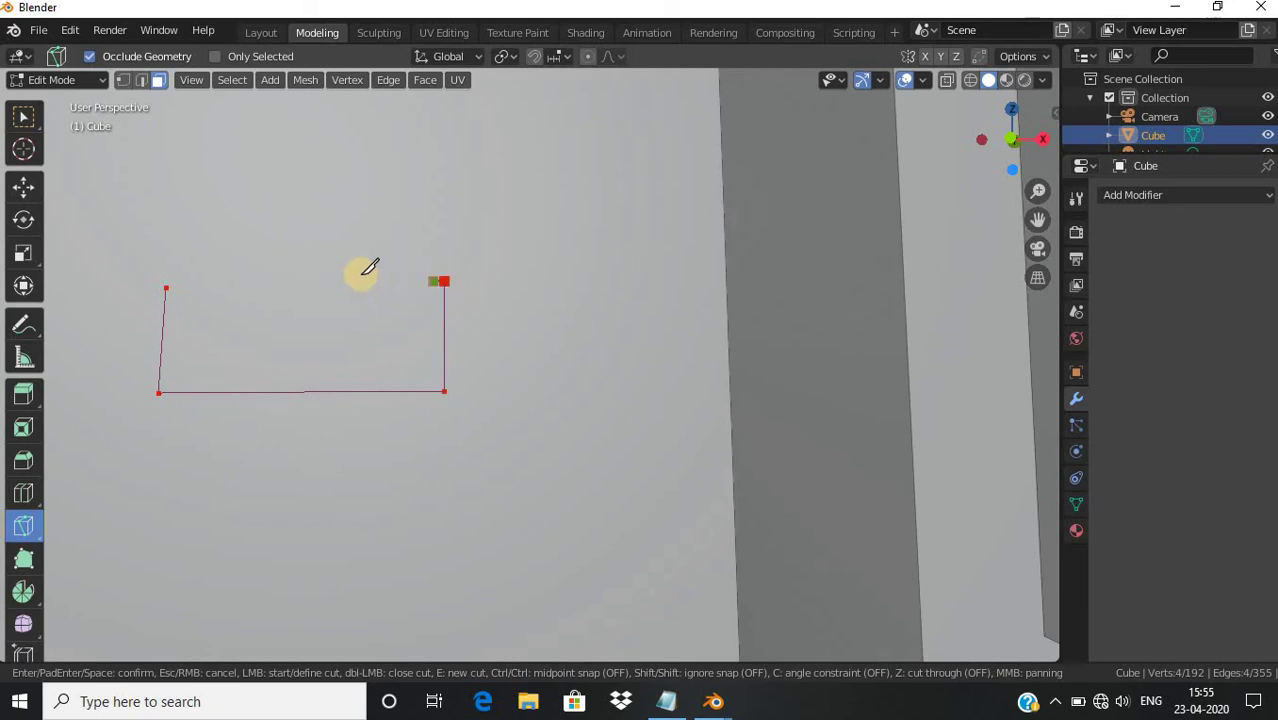
left_click_drag(362, 270, 410, 265)
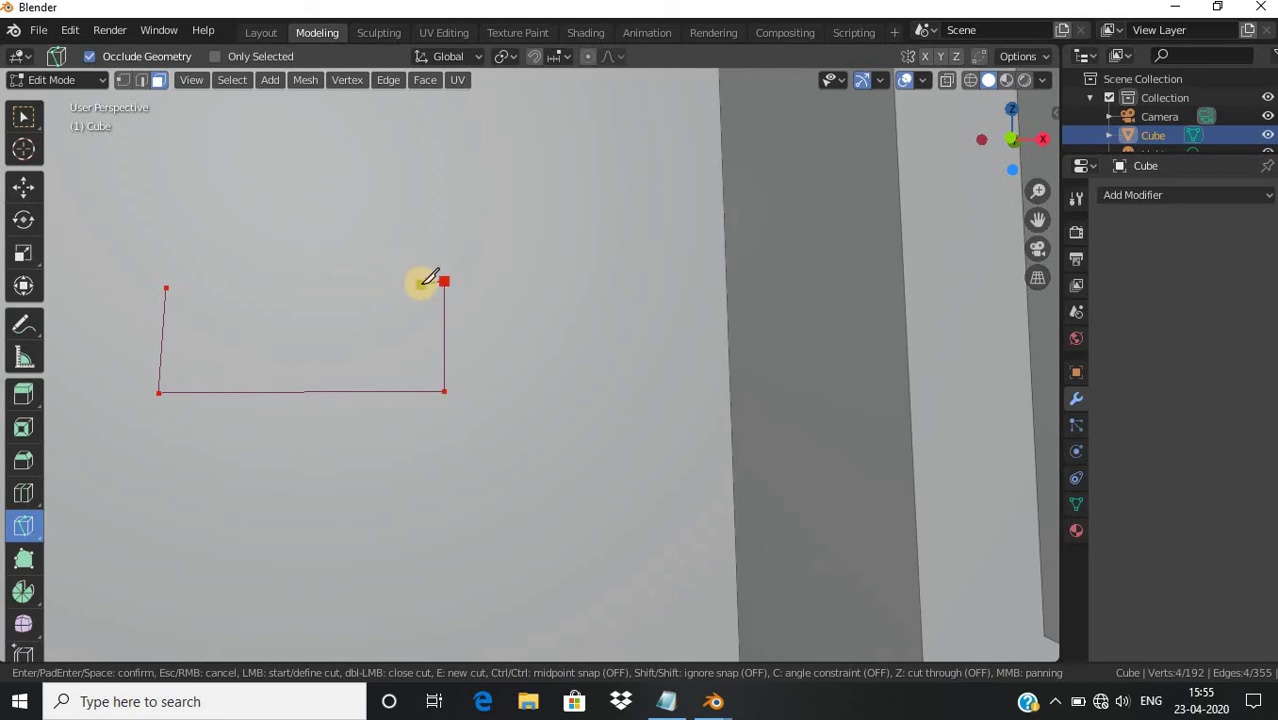
left_click(421, 370)
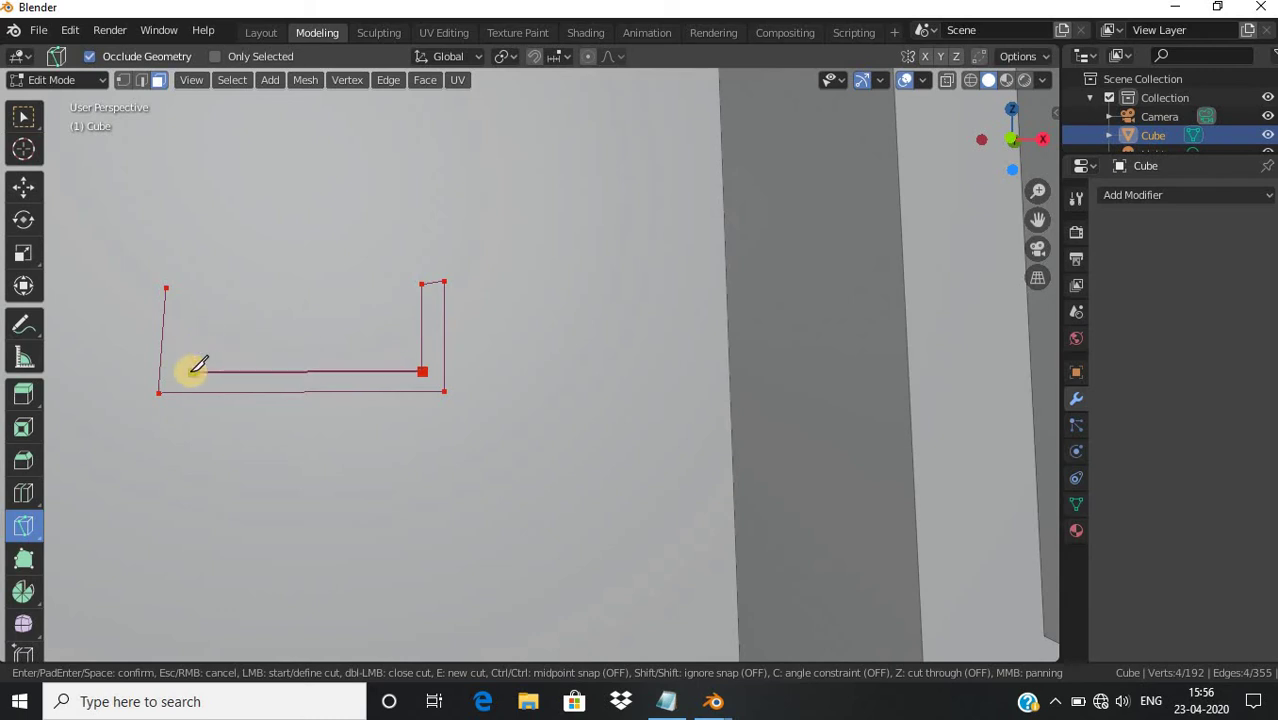
left_click(165, 283)
key("Return")
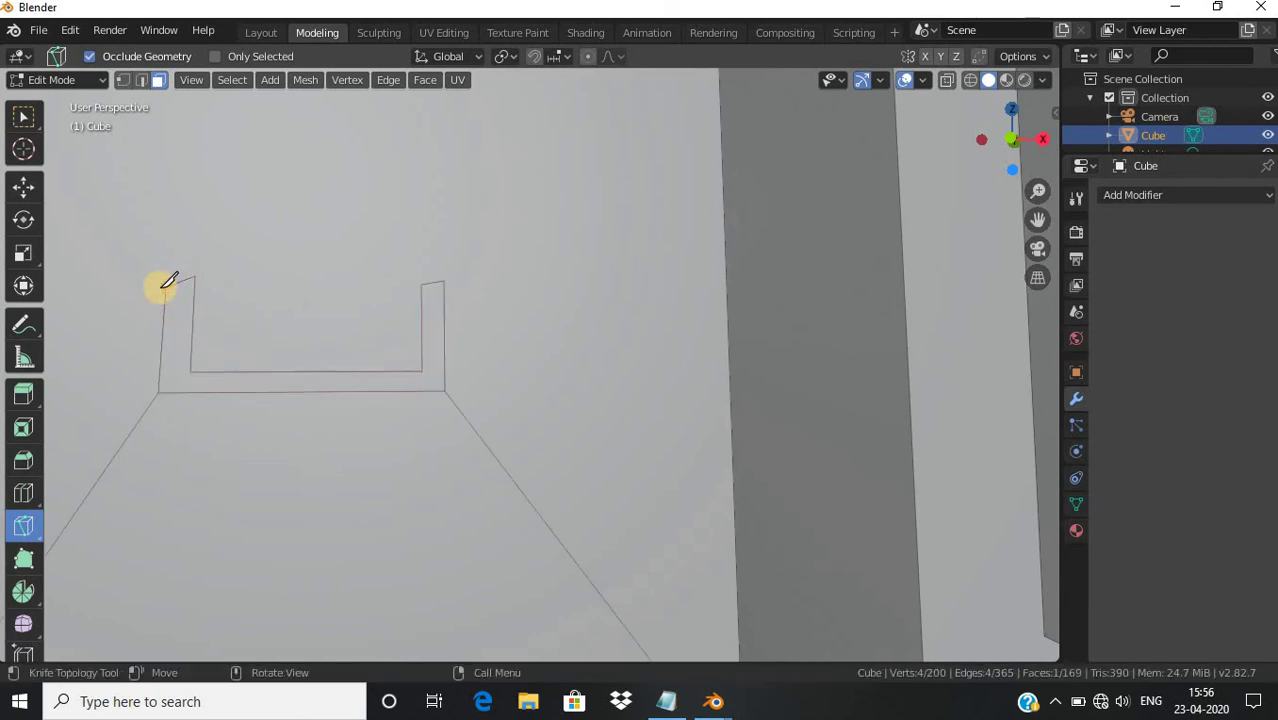
Extrude the U-shaped wall face outward into a thick shelf block
left_click(24, 395)
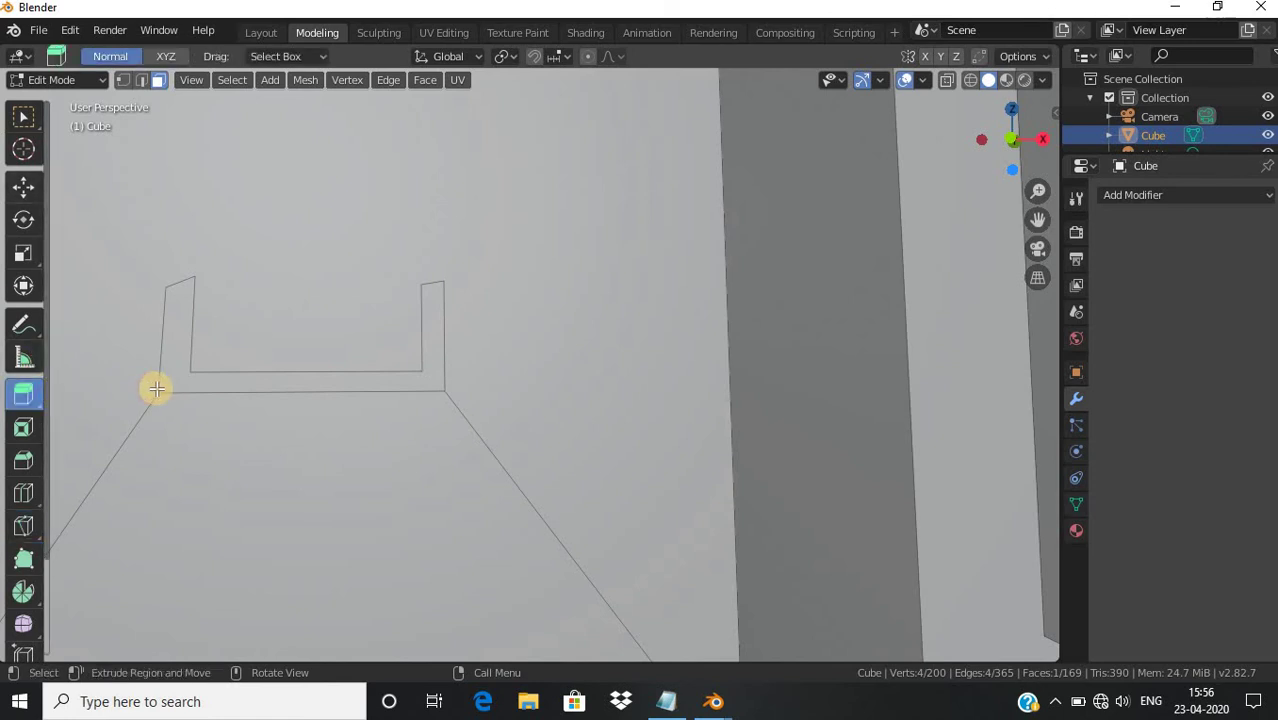
left_click(205, 384)
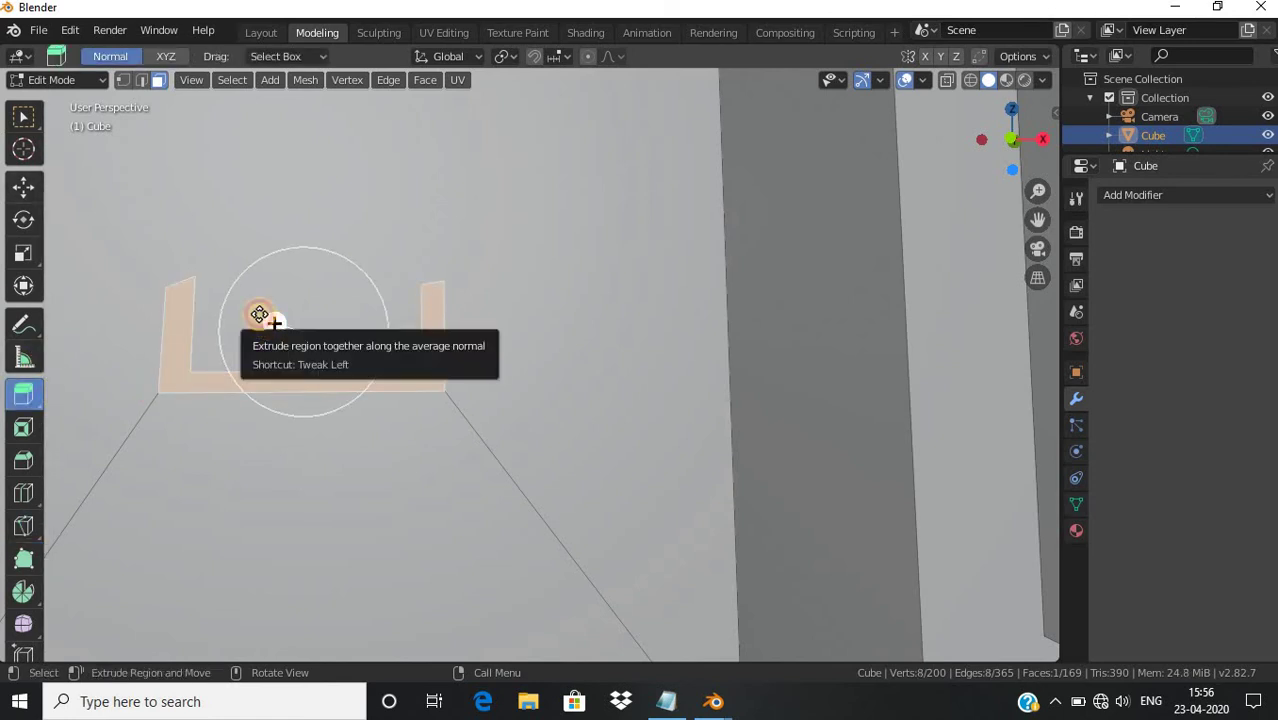
mouse_move(266, 316)
left_mouse_down()
mouse_move(250, 291)
mouse_move(243, 314)
left_mouse_up()
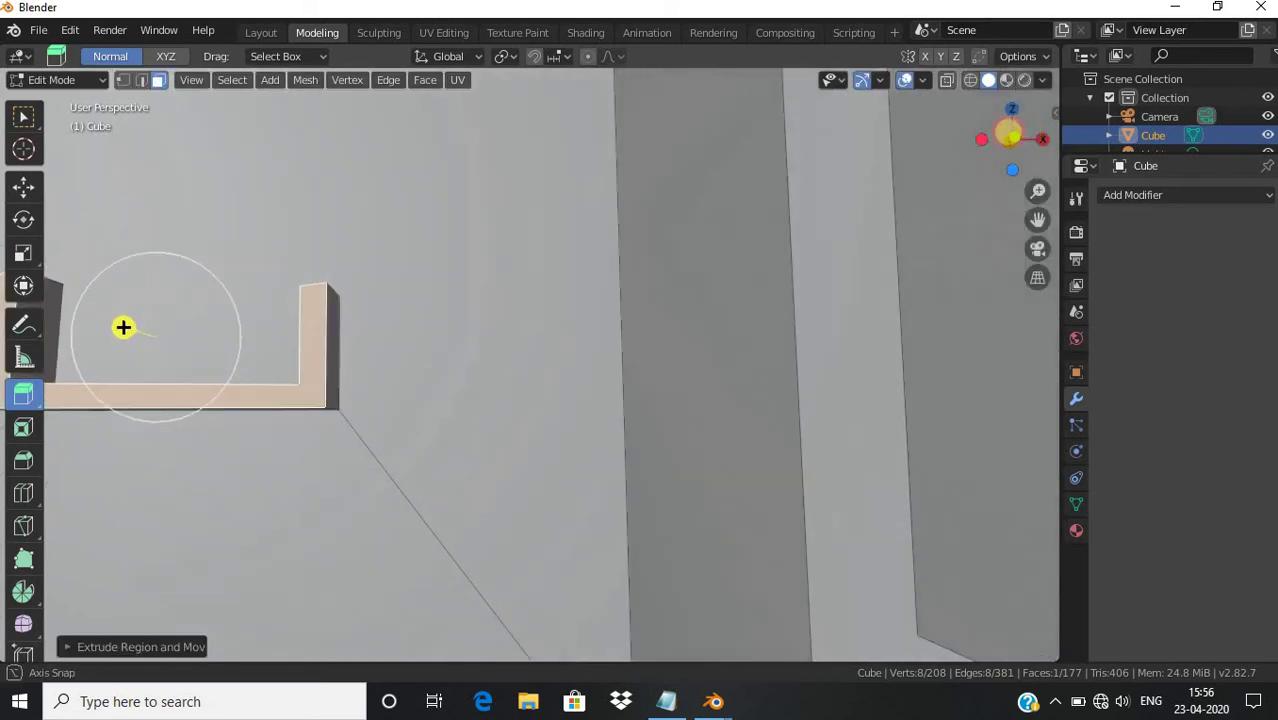
left_click_drag(1015, 135, 1047, 220)
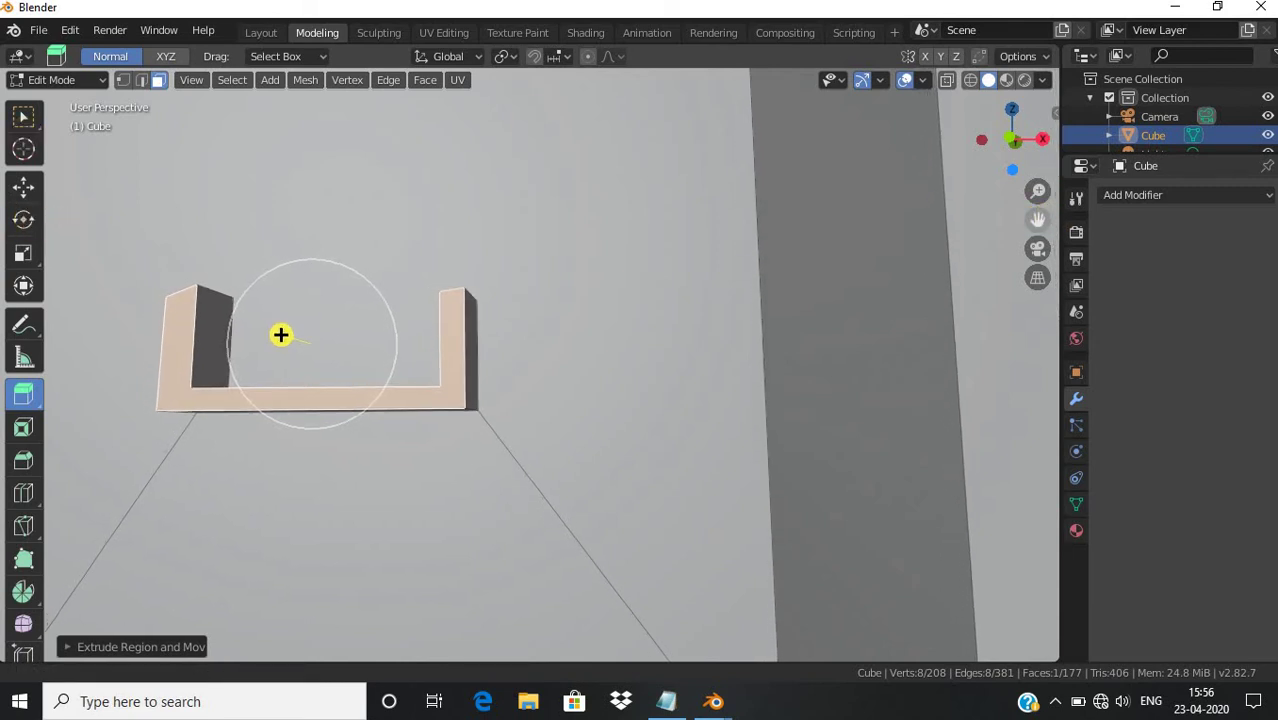
left_click(27, 327)
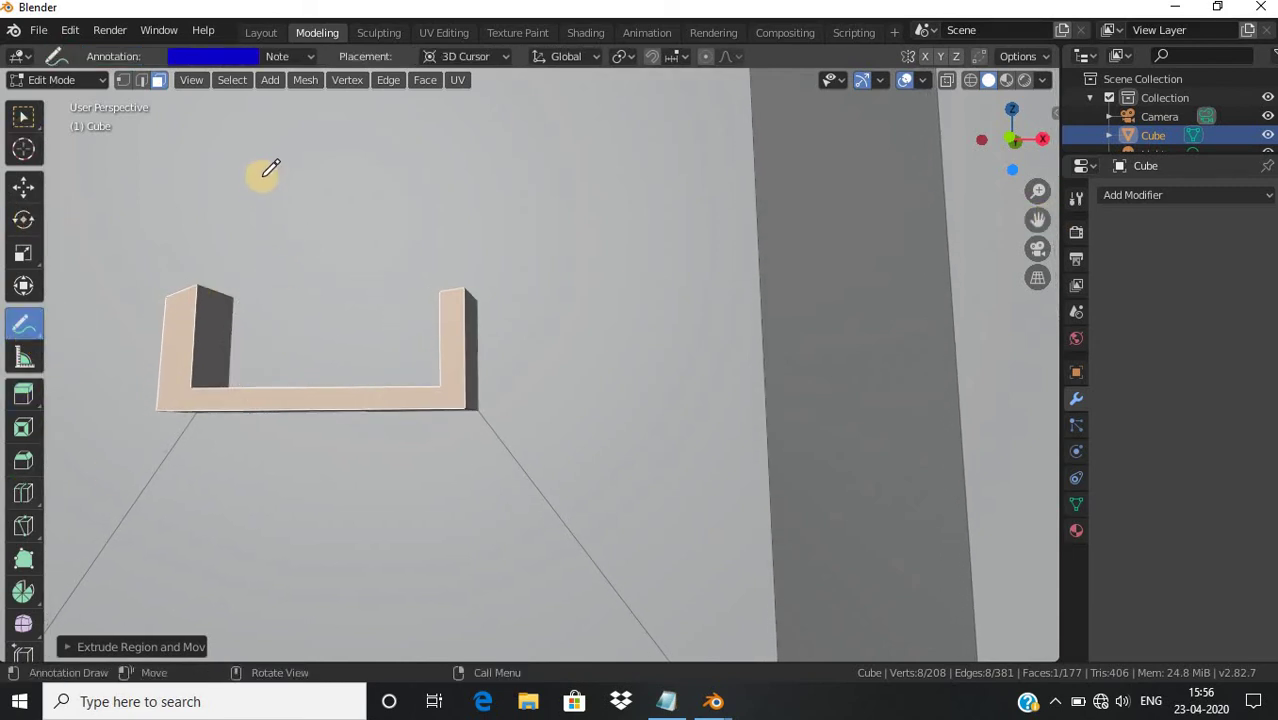
Write 'SHELVE' with a downward arrow above the U-shaped block
left_click_drag(284, 172, 261, 238)
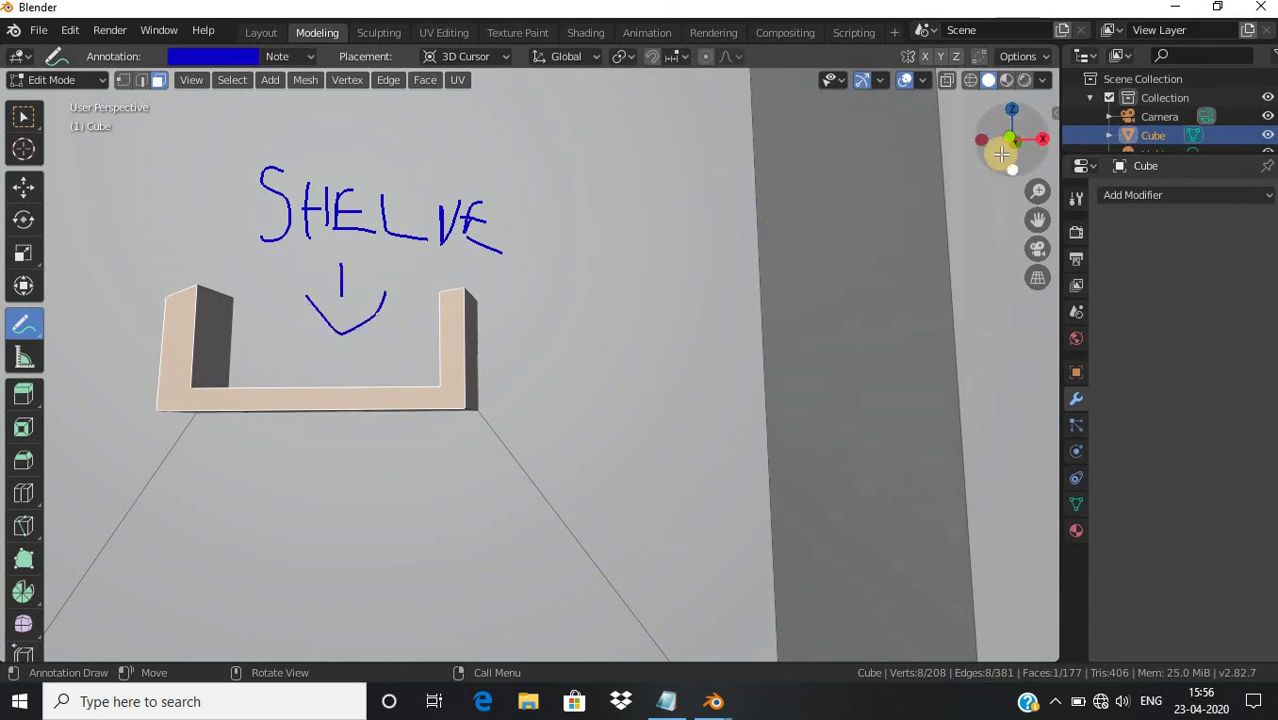
mouse_move(904, 148)
middle_mouse_down()
mouse_move(979, 193)
mouse_move(918, 166)
middle_mouse_up()
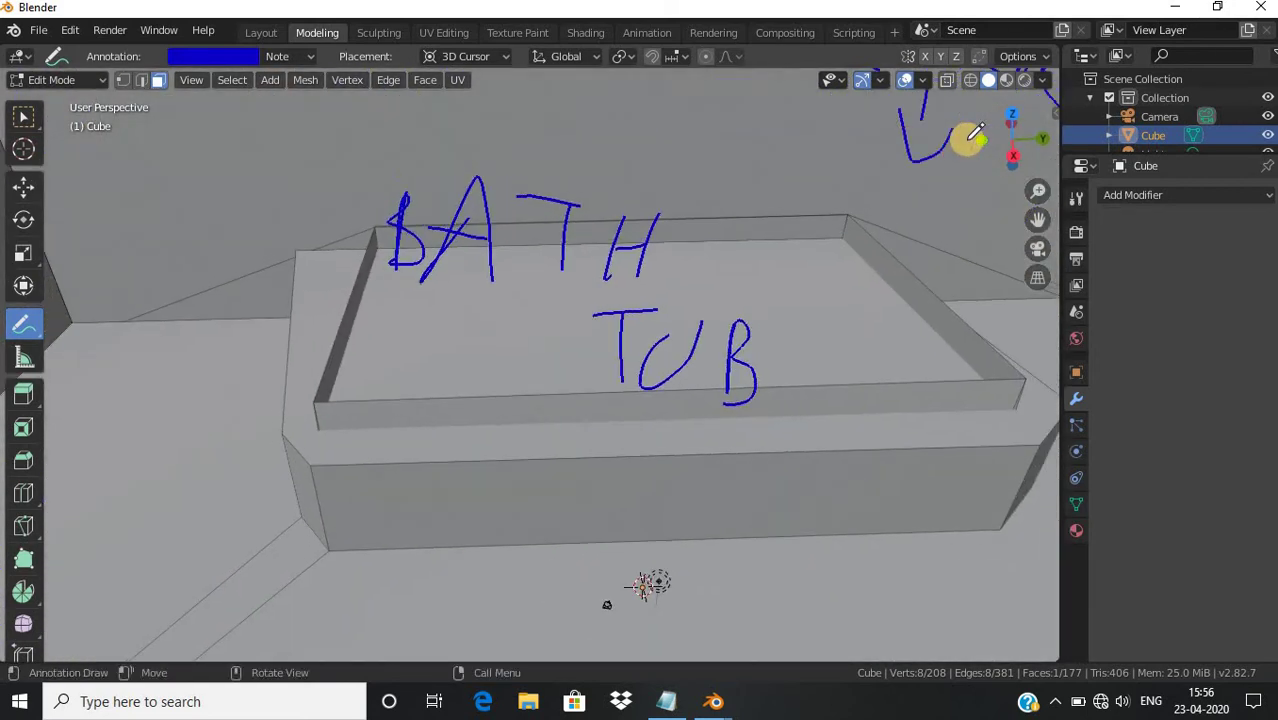
scroll(918, 166, "down", 3)
scroll(918, 166, "down", 5)
scroll(918, 166, "up", 2)
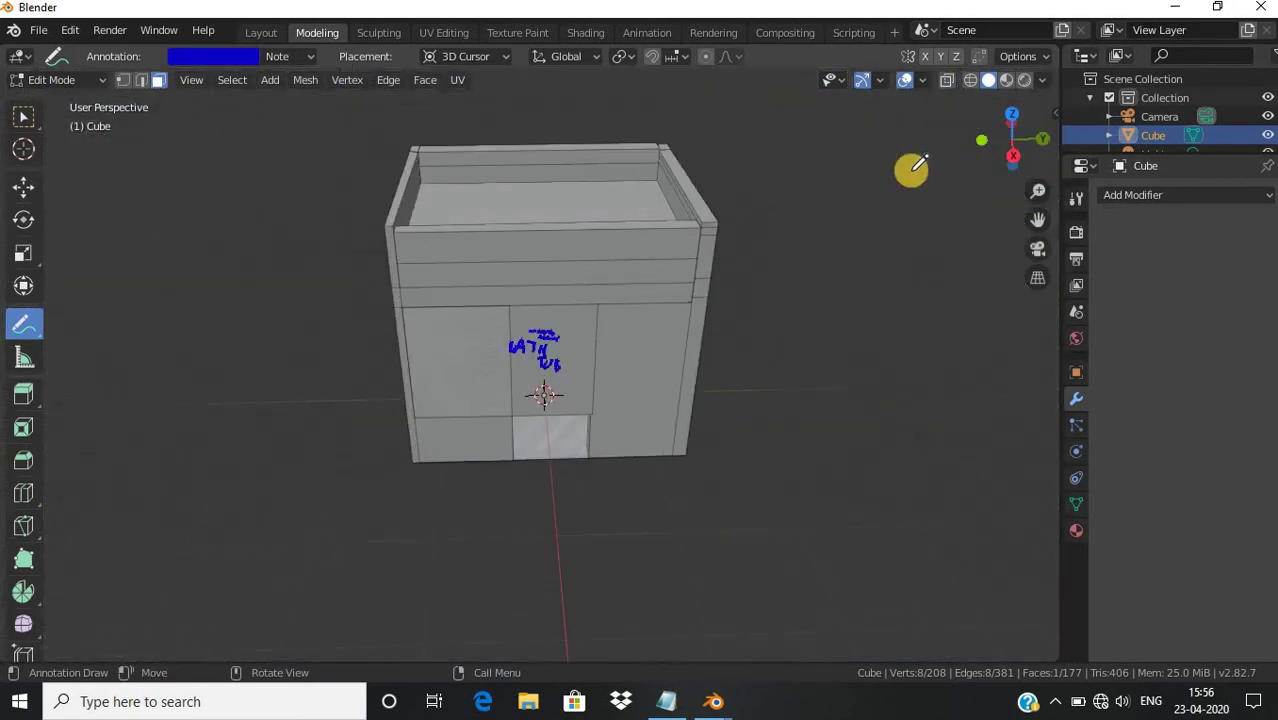
mouse_move(1012, 128)
left_mouse_down()
mouse_move(1004, 143)
mouse_move(807, 101)
left_mouse_up()
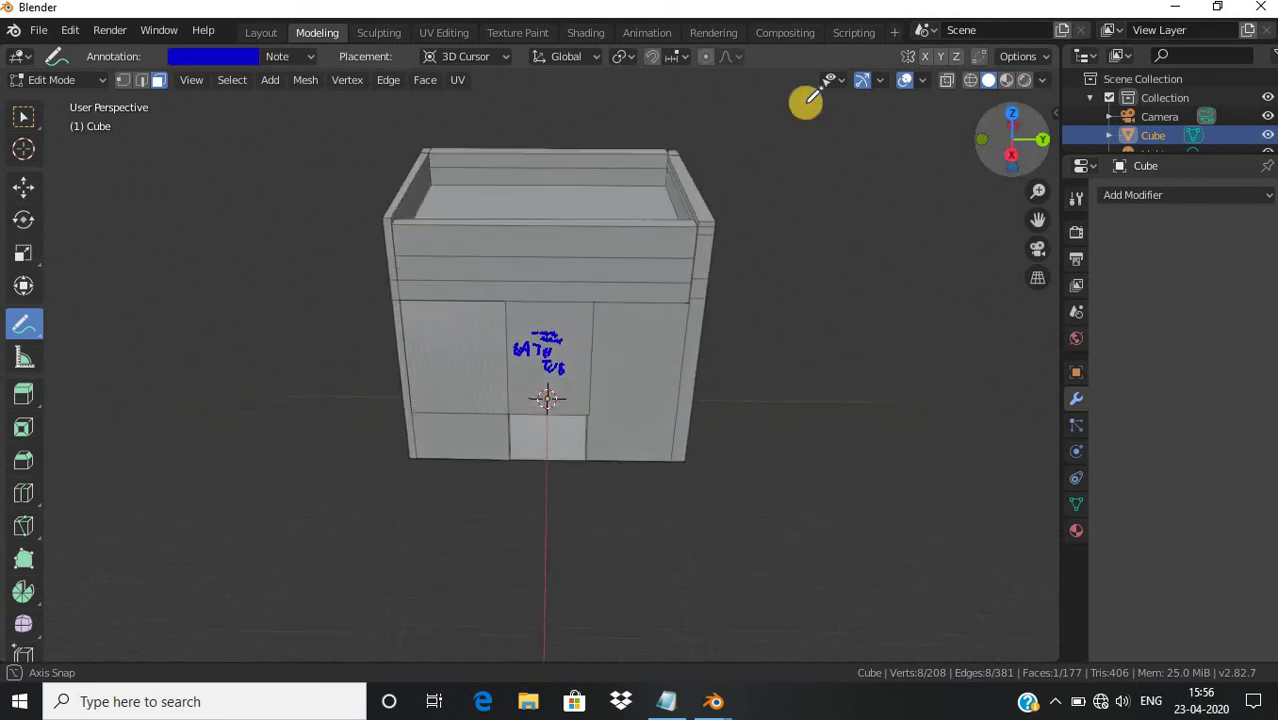
scroll(713, 152, "down", 3)
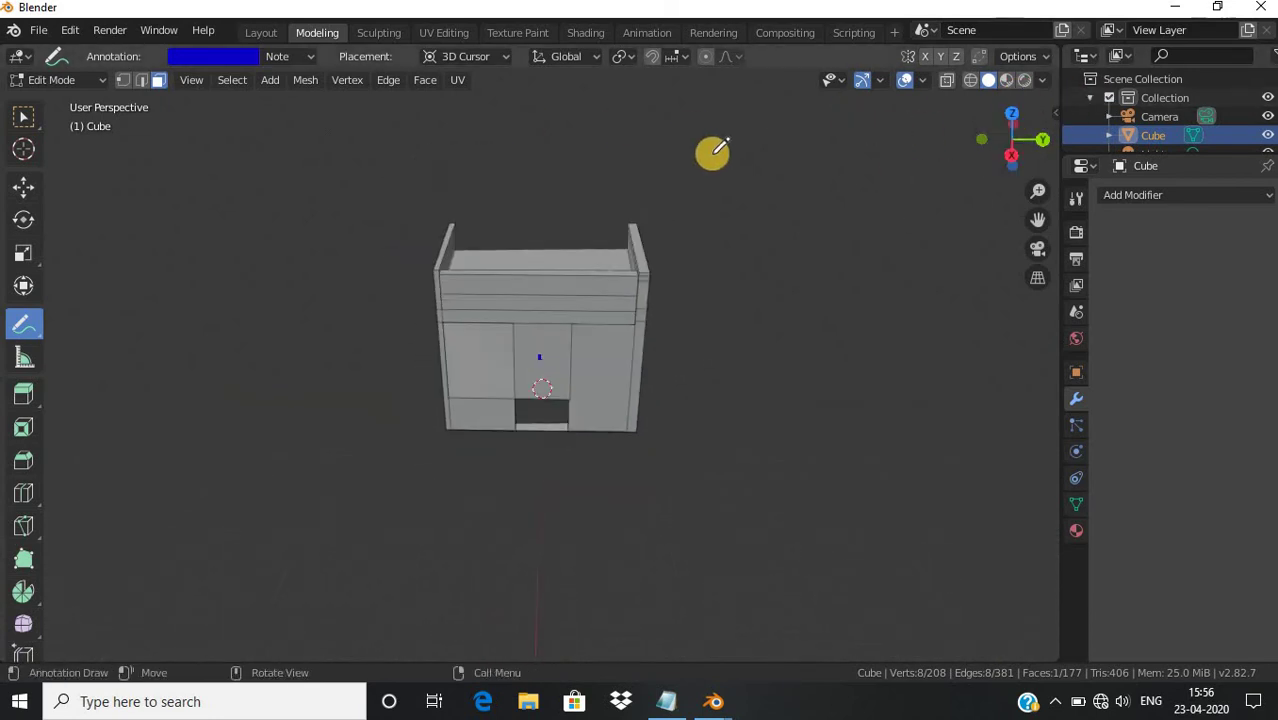
scroll(720, 148, "up", 3)
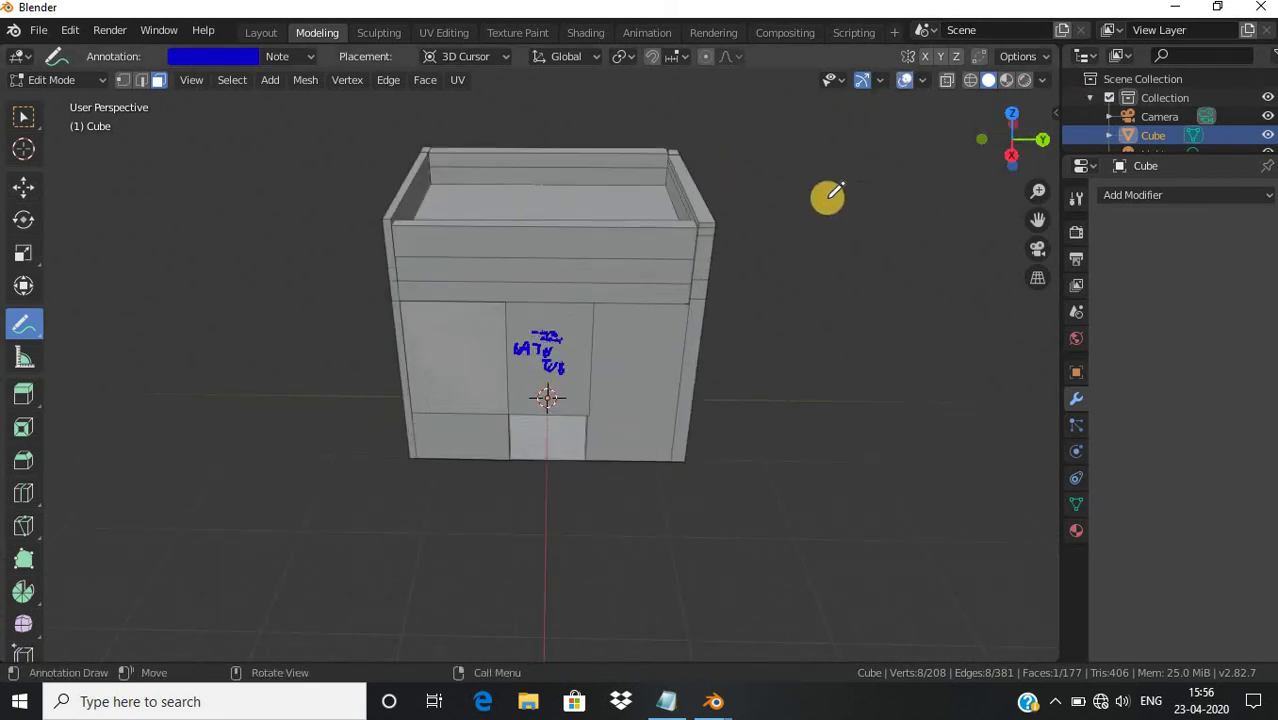
mouse_move(777, 322)
left_mouse_down()
mouse_move(808, 305)
mouse_move(823, 270)
mouse_move(858, 294)
left_mouse_up()
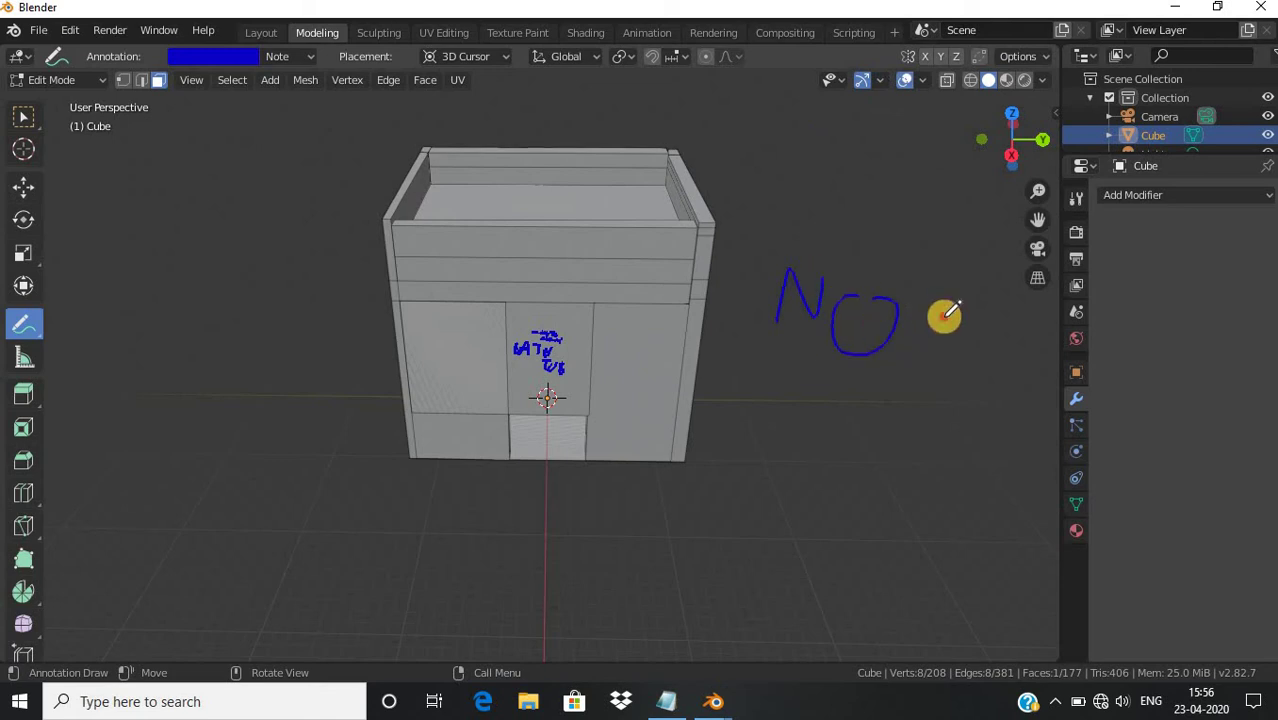
mouse_move(940, 318)
left_mouse_down()
mouse_move(1020, 404)
mouse_move(1056, 338)
left_mouse_up()
left_click_drag(812, 425, 830, 470)
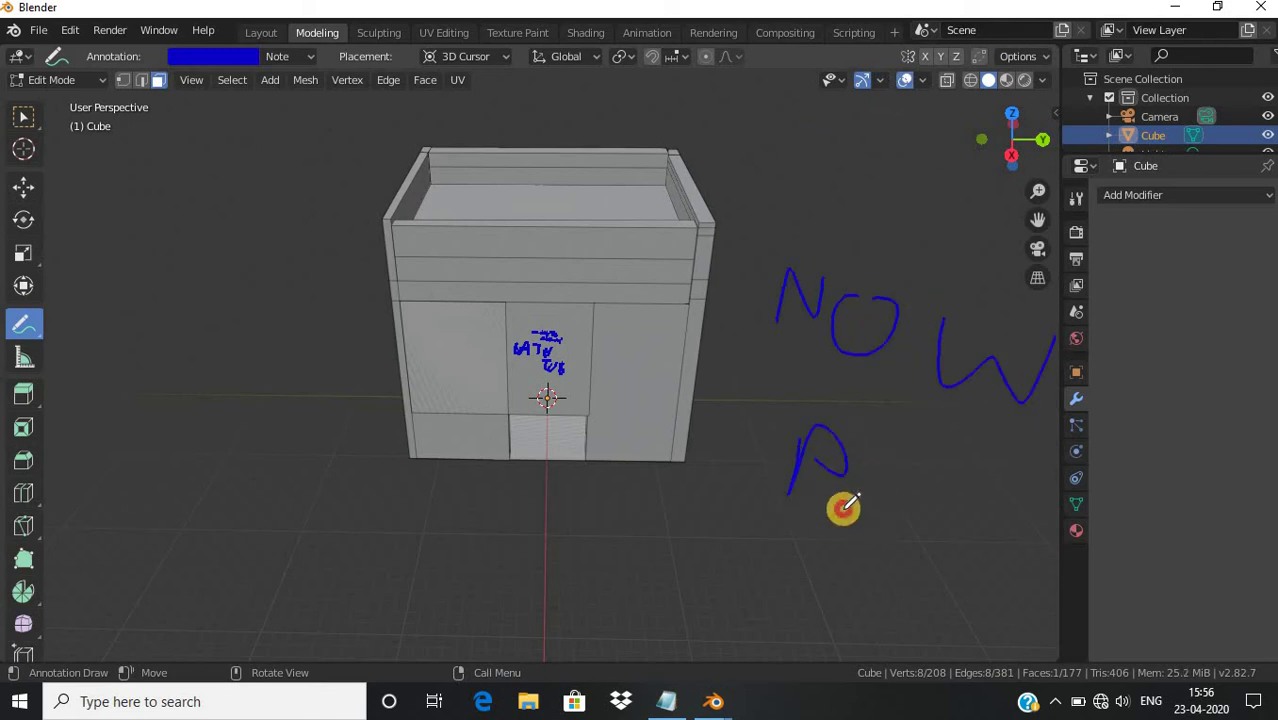
mouse_move(838, 515)
left_mouse_down()
mouse_move(910, 520)
mouse_move(935, 490)
mouse_move(955, 520)
mouse_move(985, 518)
mouse_move(1030, 486)
left_mouse_up()
left_click_drag(1020, 490, 1025, 528)
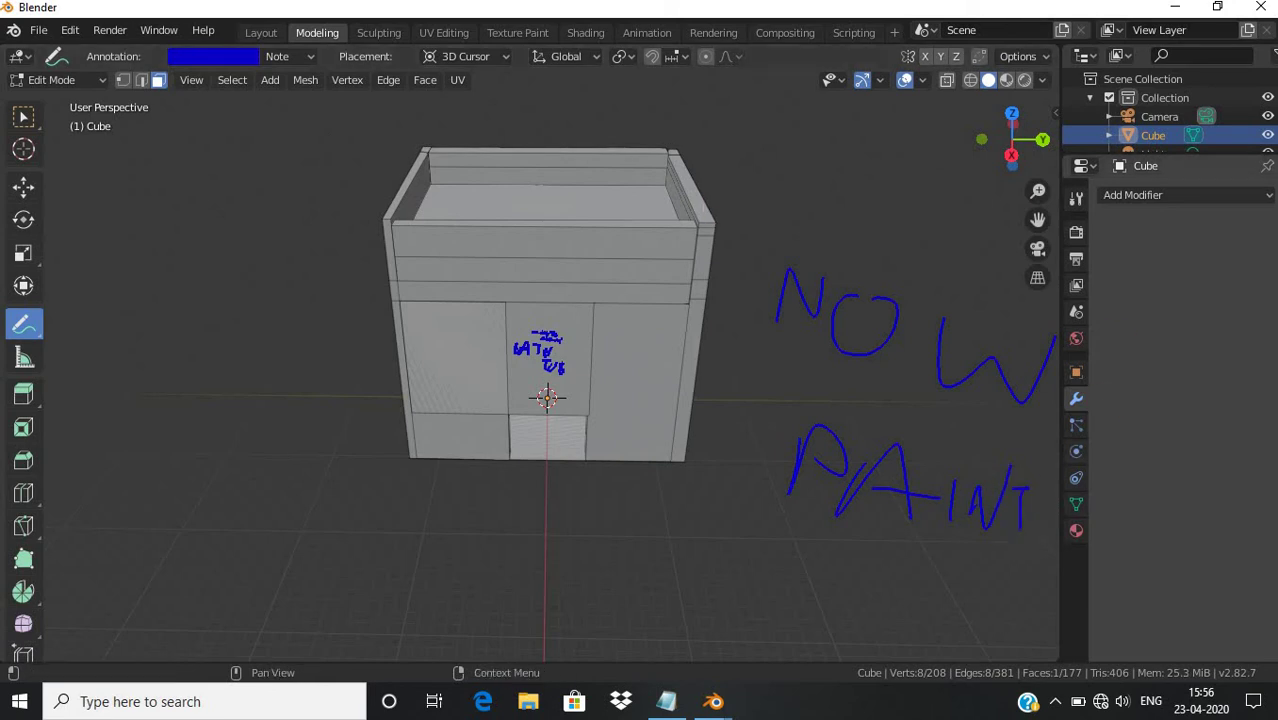
left_click_drag(23, 320, 114, 443)
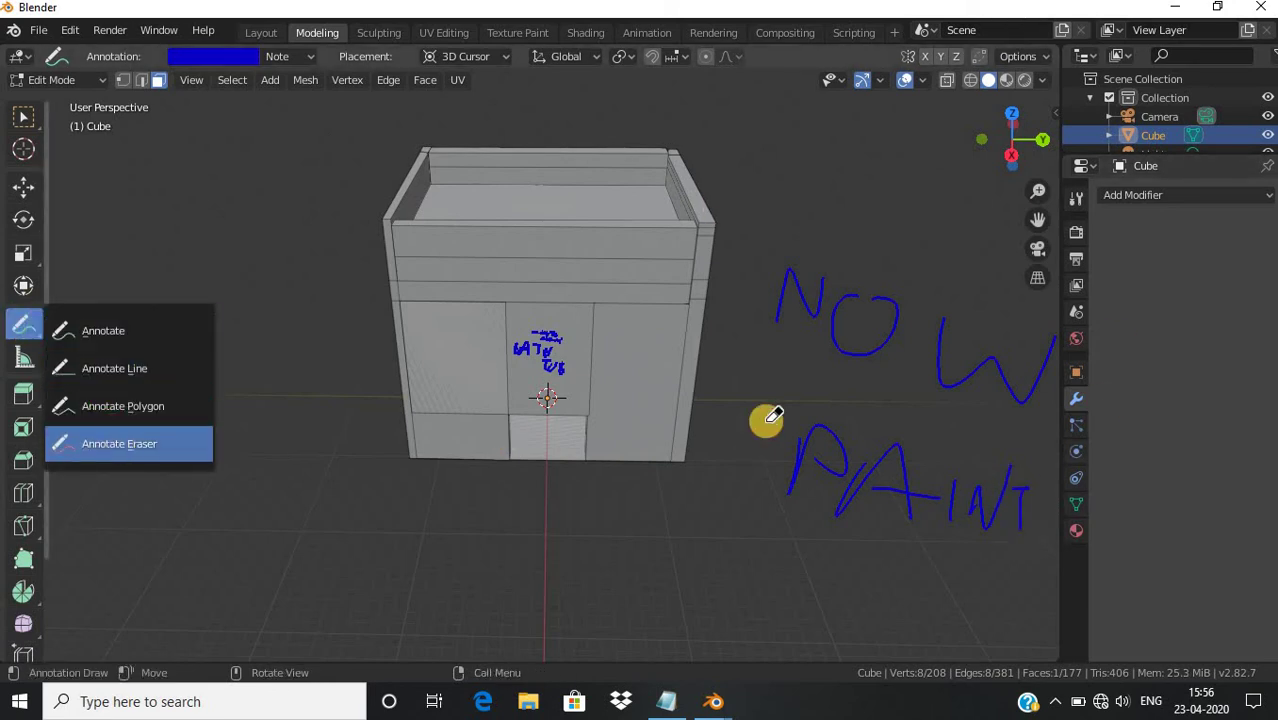
mouse_move(762, 614)
left_mouse_down()
mouse_move(882, 493)
mouse_move(1003, 442)
left_mouse_up()
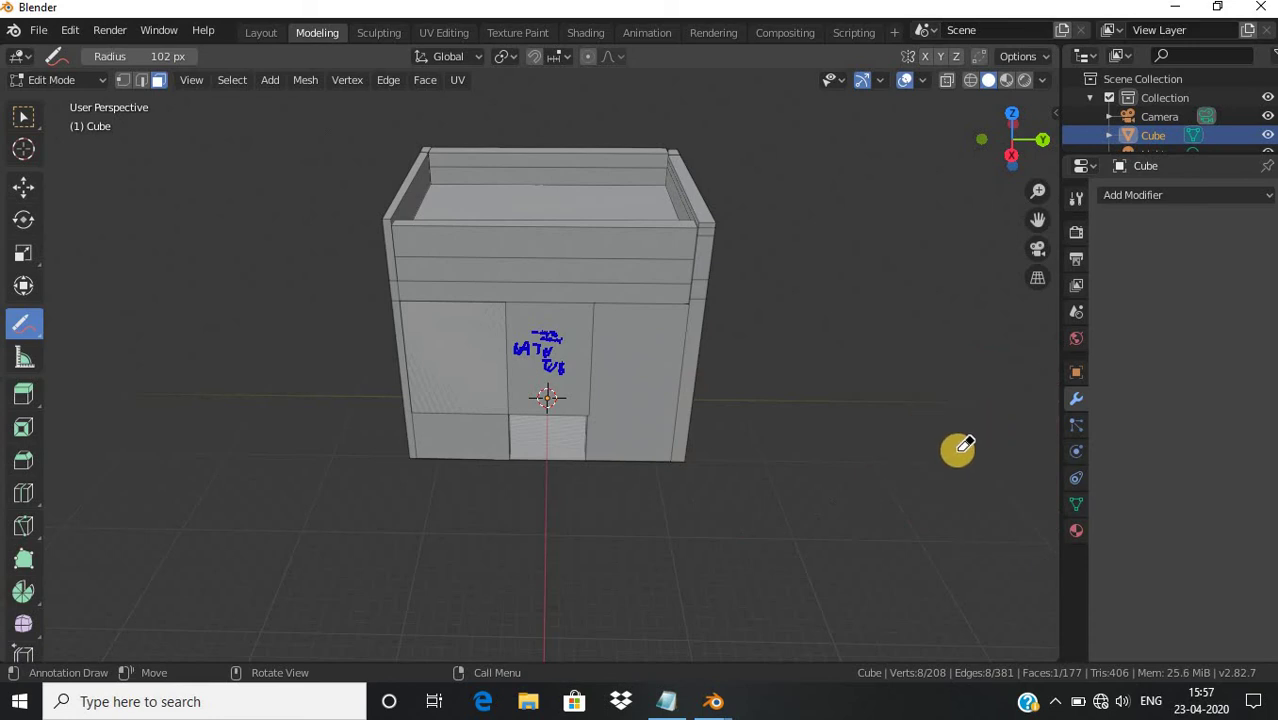
scroll(940, 440, "up", 1)
scroll(945, 425, "up", 1)
scroll(942, 425, "up", 2)
scroll(942, 425, "up", 1)
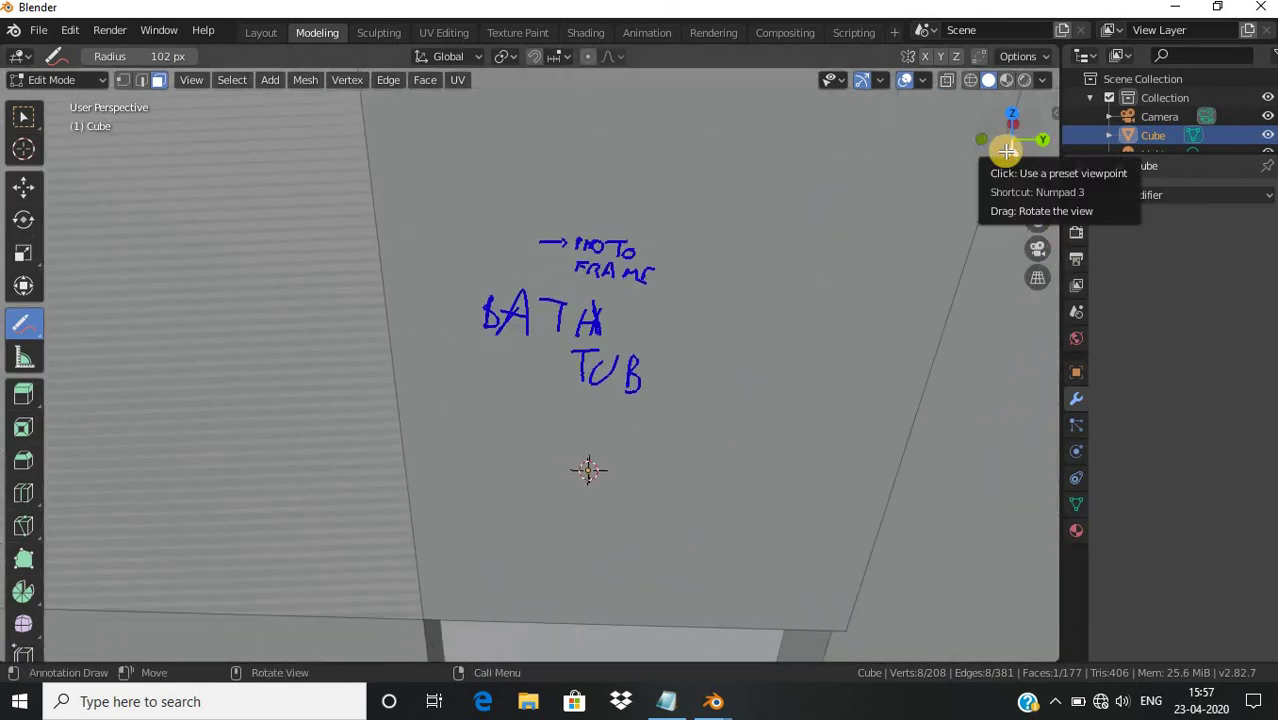
mouse_move(1005, 145)
left_mouse_down()
mouse_move(130, 132)
mouse_move(933, 243)
left_mouse_up()
scroll(913, 271, "down", 2)
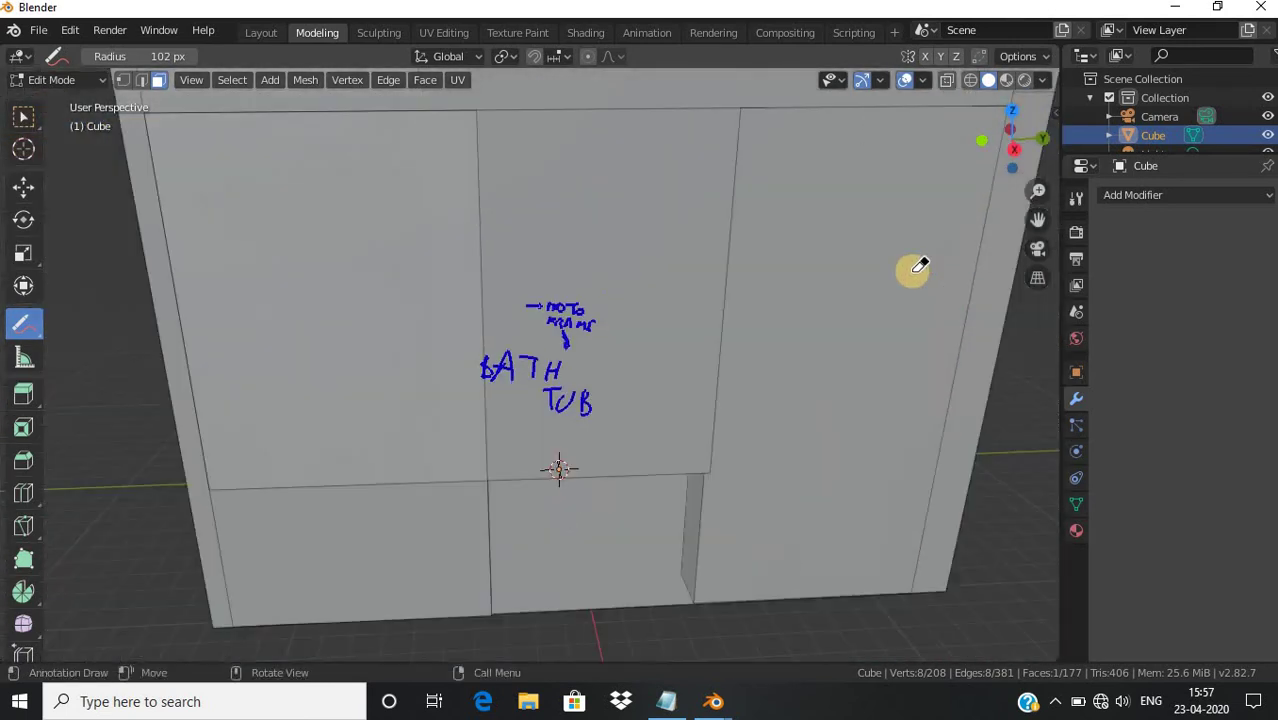
scroll(912, 272, "down", 3)
scroll(912, 270, "up", 2)
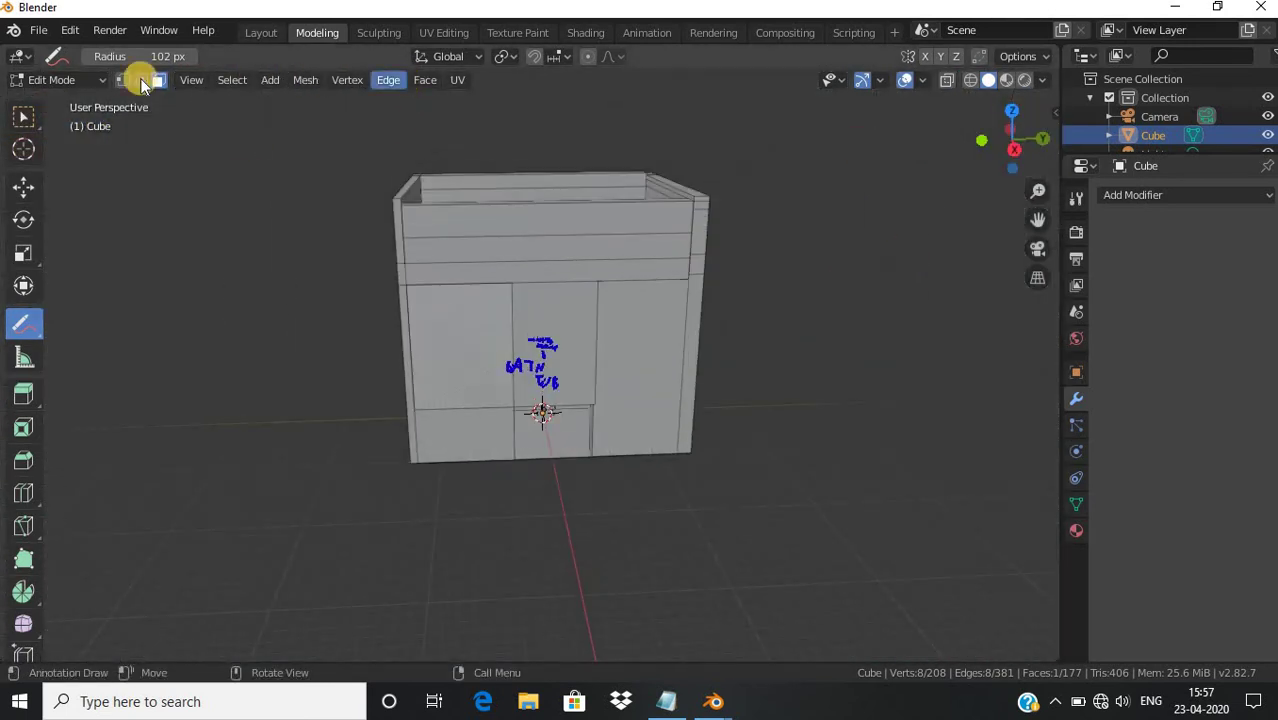
left_click(512, 32)
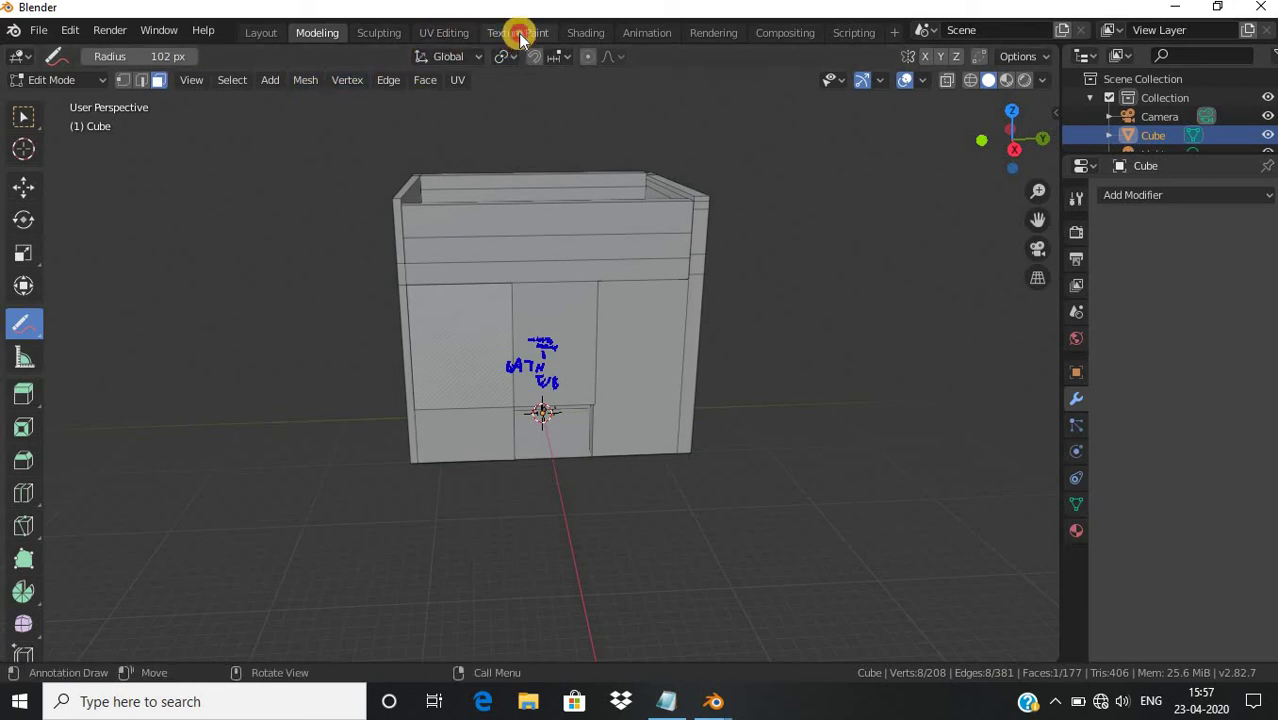
Orbit the cube front-on and widen the 3D viewport by shrinking the image editor
scroll(634, 278, "down", 1)
scroll(634, 278, "down", 1)
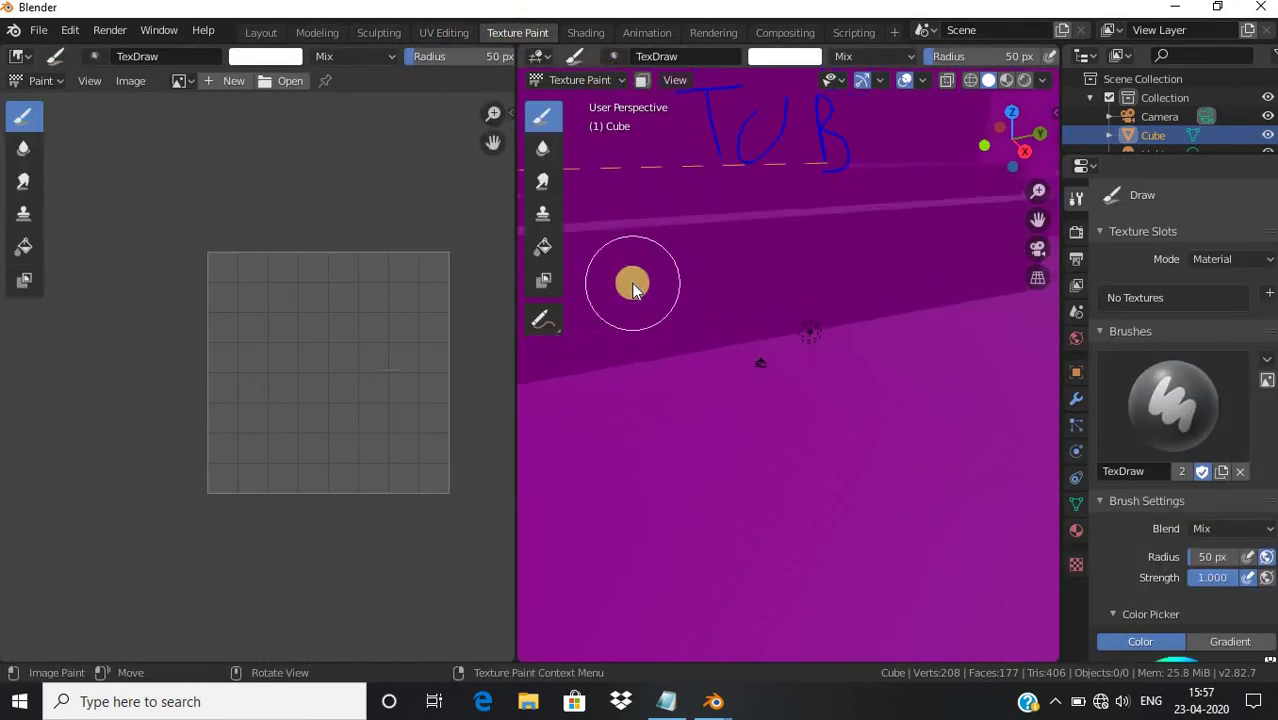
scroll(634, 278, "down", 2)
scroll(633, 285, "down", 2)
middle_click_drag(632, 287, 742, 228)
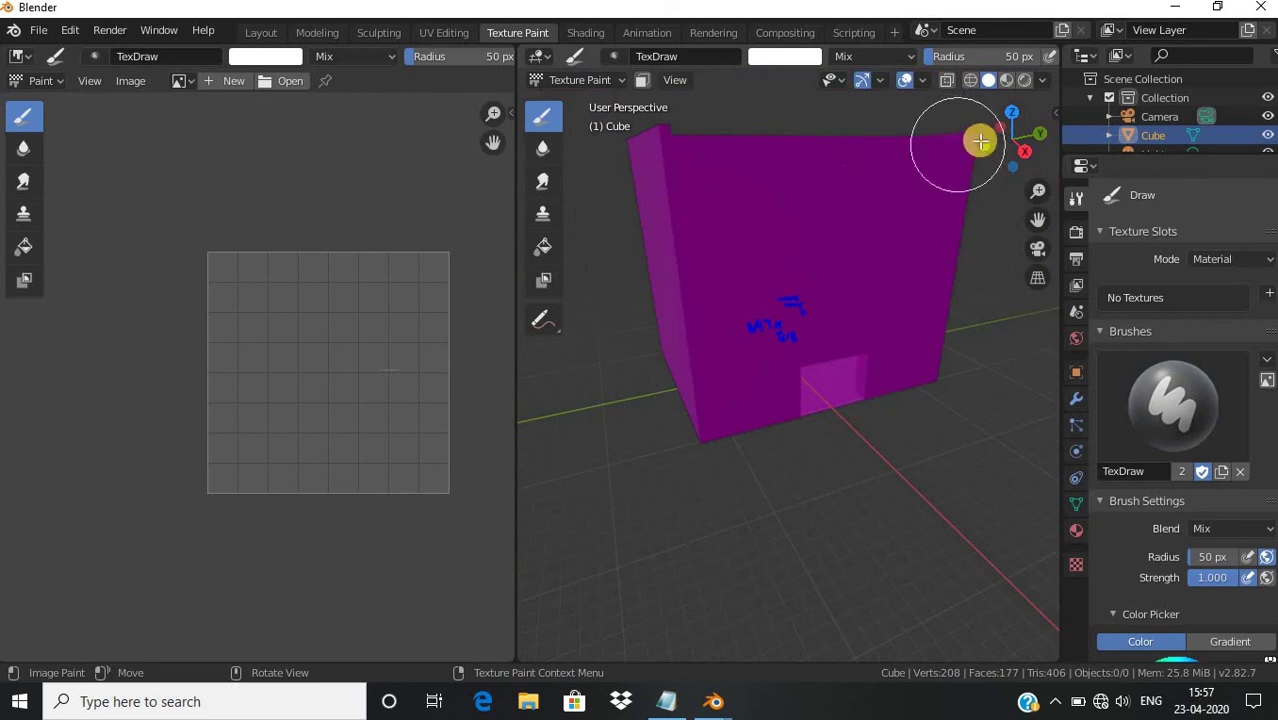
left_click_drag(993, 137, 425, 390)
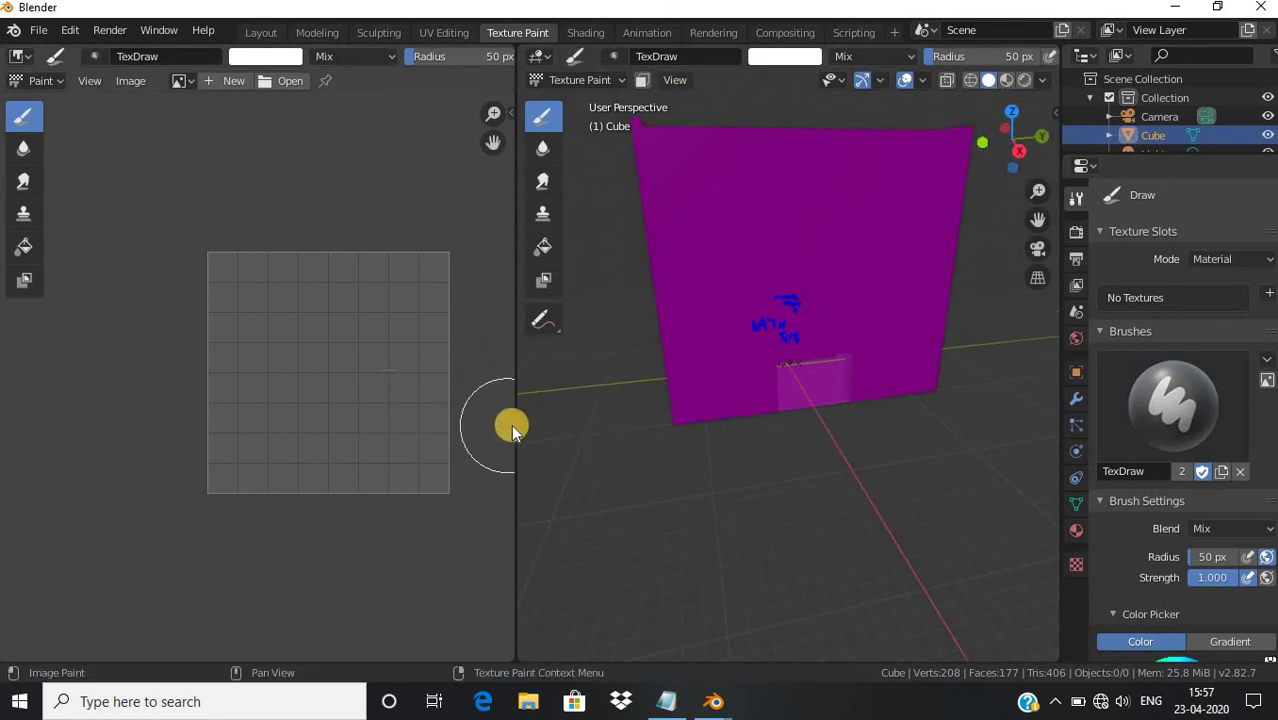
left_click_drag(517, 422, 5, 337)
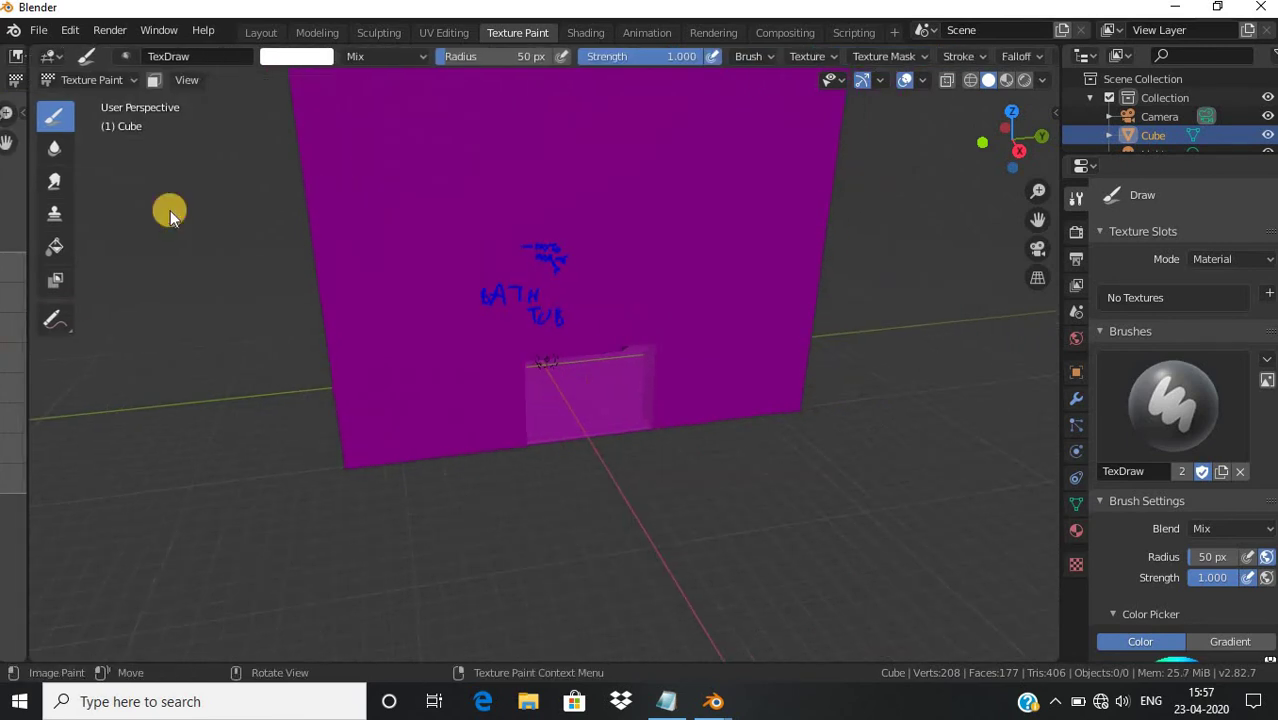
Switch the cube to Vertex Paint mode with a red brush colour (H 0.028, S 0.989, V 1.0)
left_click(305, 57)
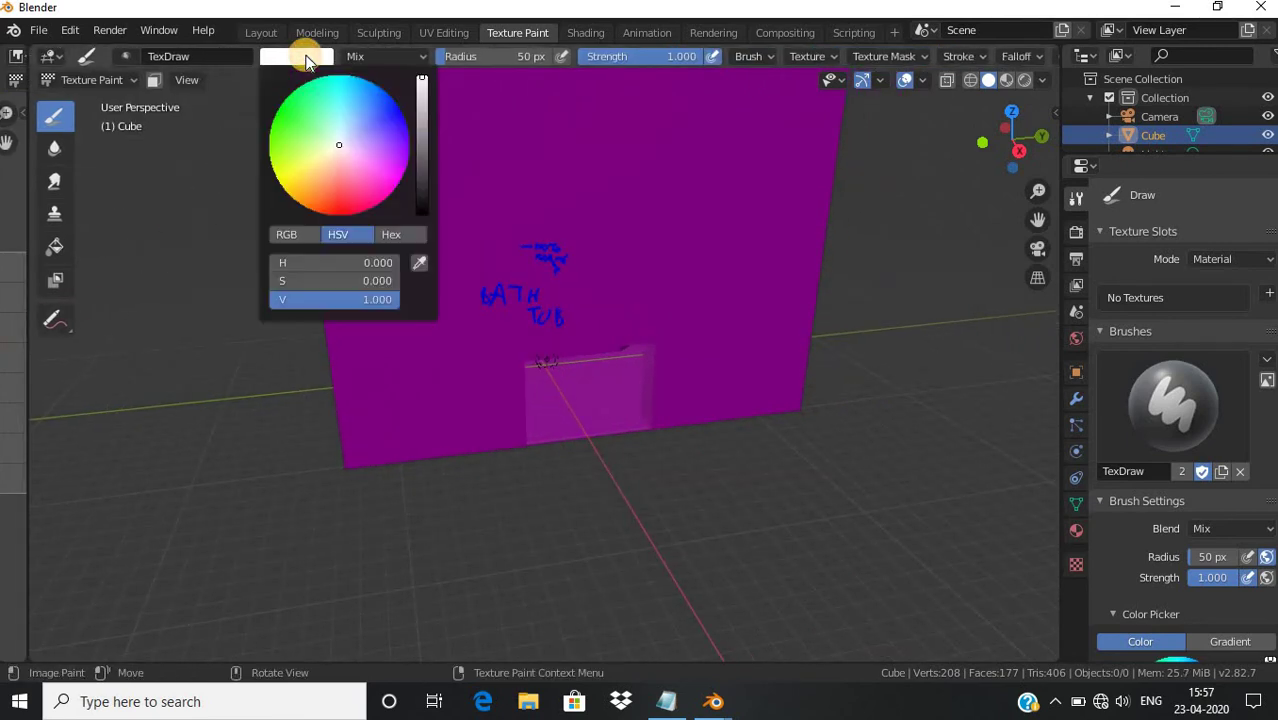
left_click(129, 82)
left_click(105, 168)
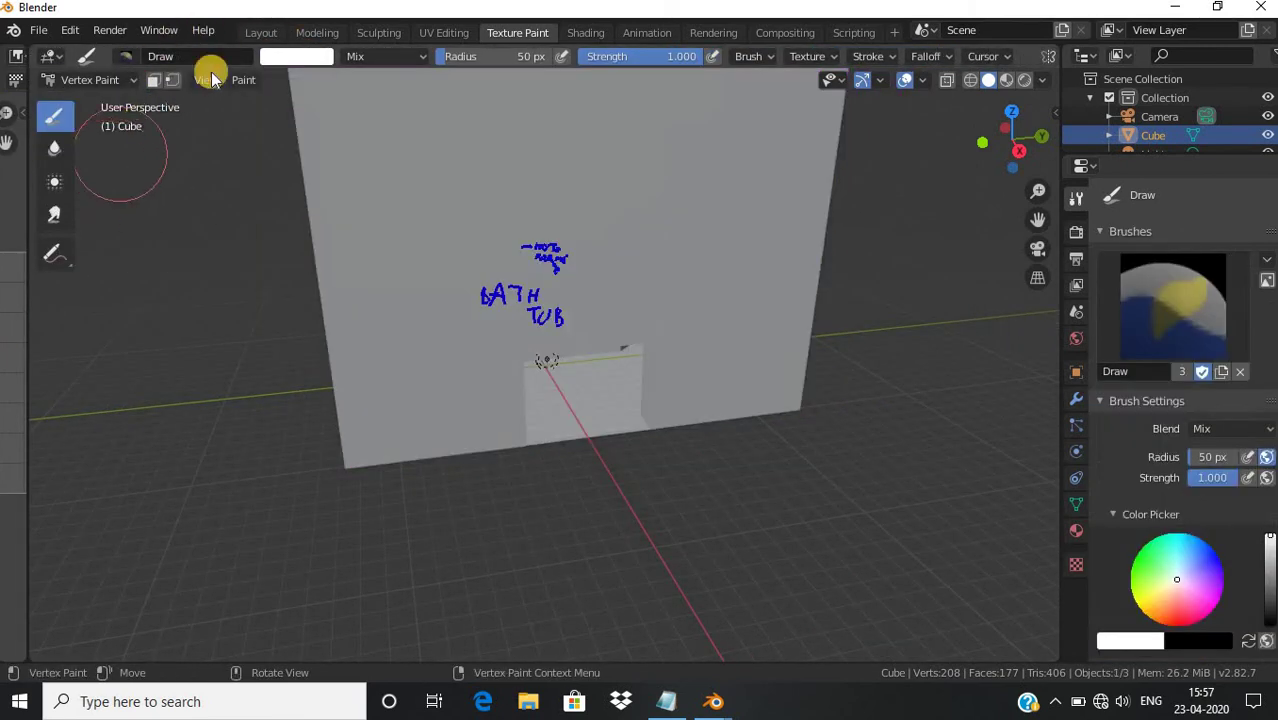
left_click(296, 58)
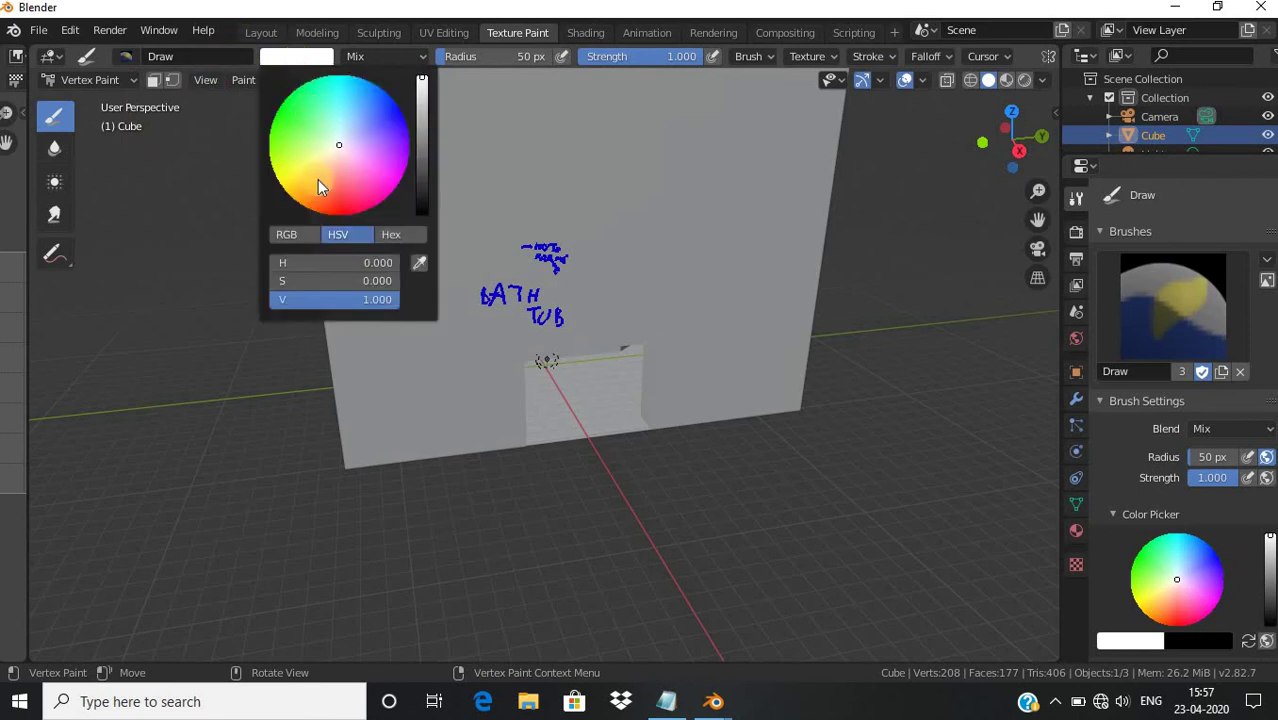
left_click(331, 214)
left_click_drag(339, 209, 326, 212)
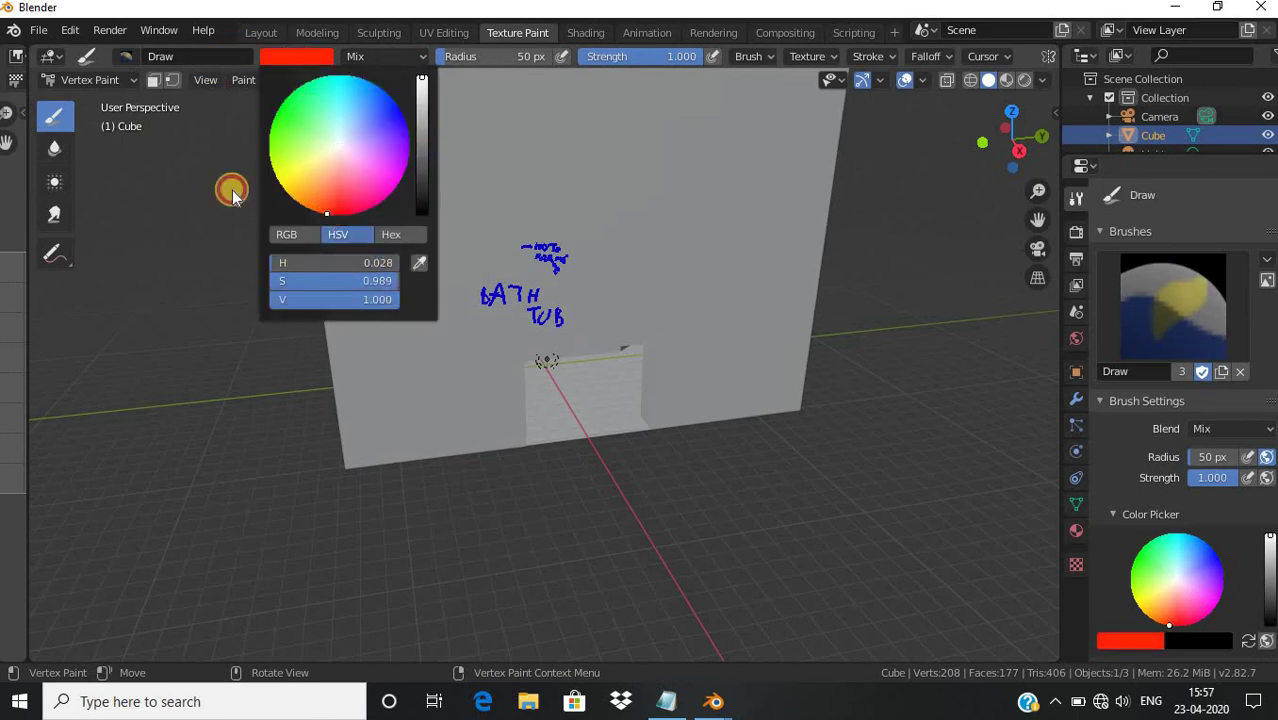
Paint red around the notch at the cube's bottom
middle_click_drag(767, 284, 702, 230)
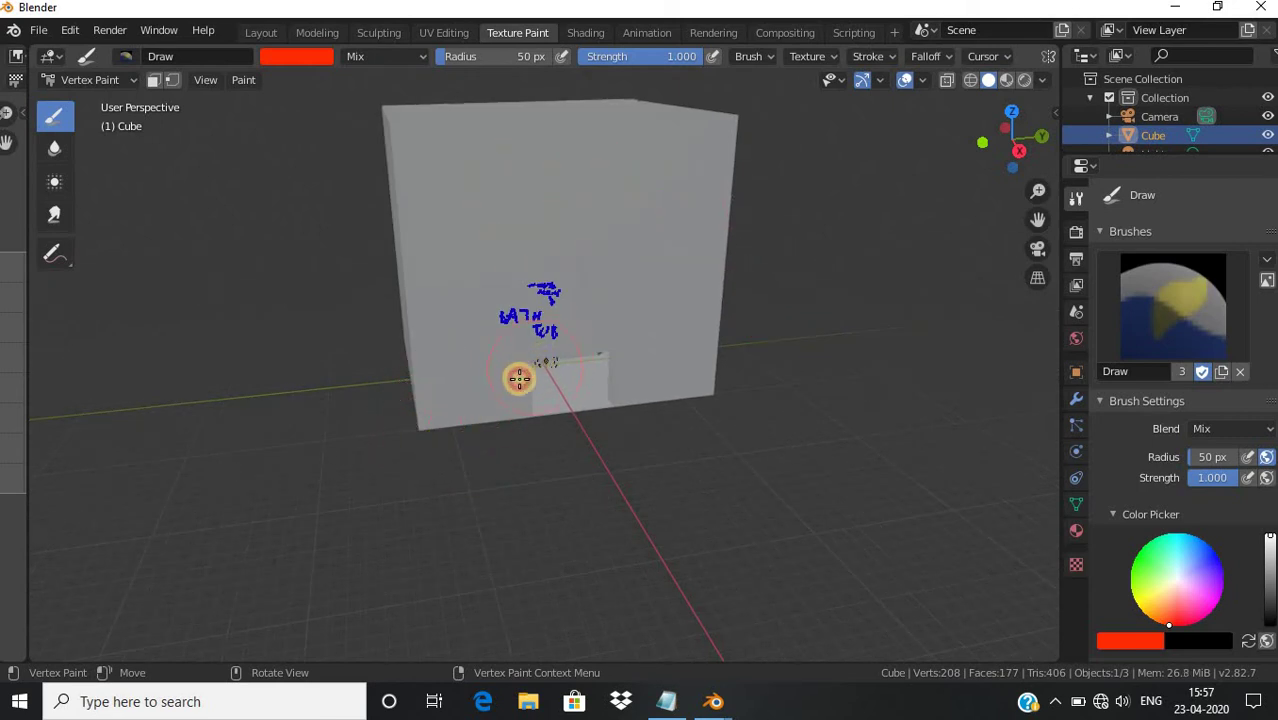
mouse_move(685, 379)
left_mouse_down()
mouse_move(552, 404)
mouse_move(490, 380)
left_mouse_up()
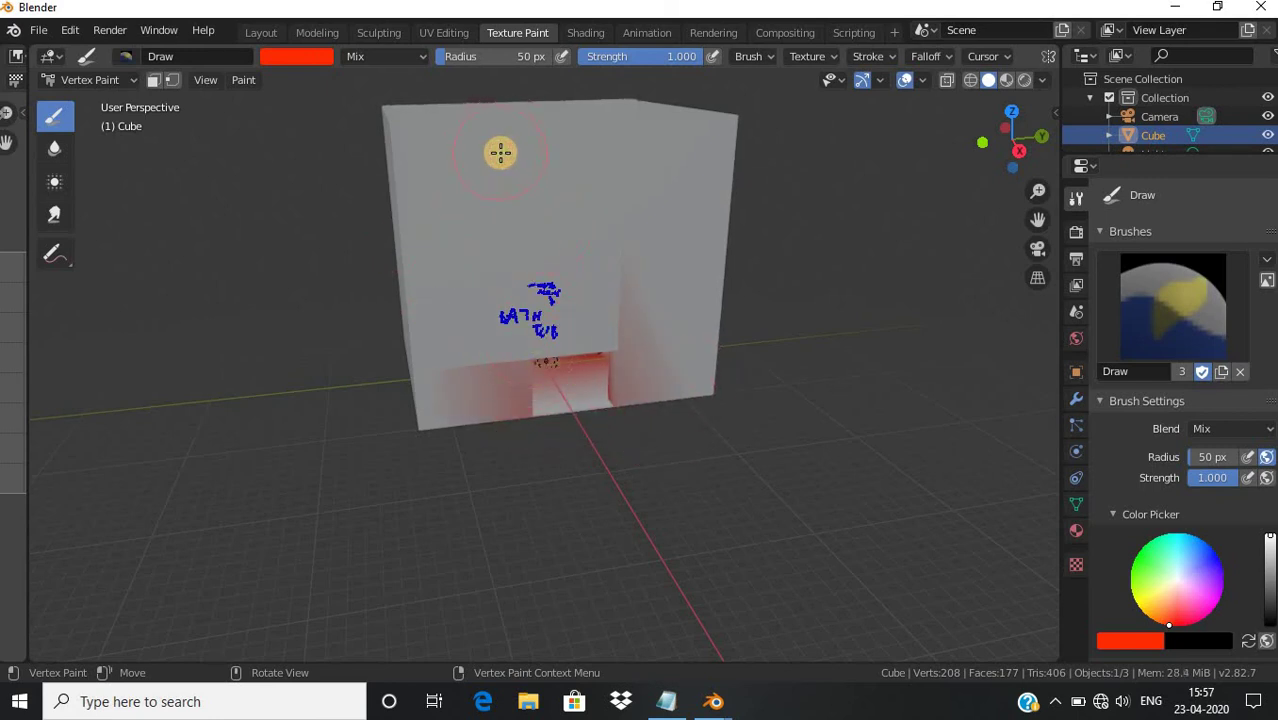
scroll(501, 152, "up", 2)
scroll(501, 152, "down", 3)
scroll(510, 170, "down", 1)
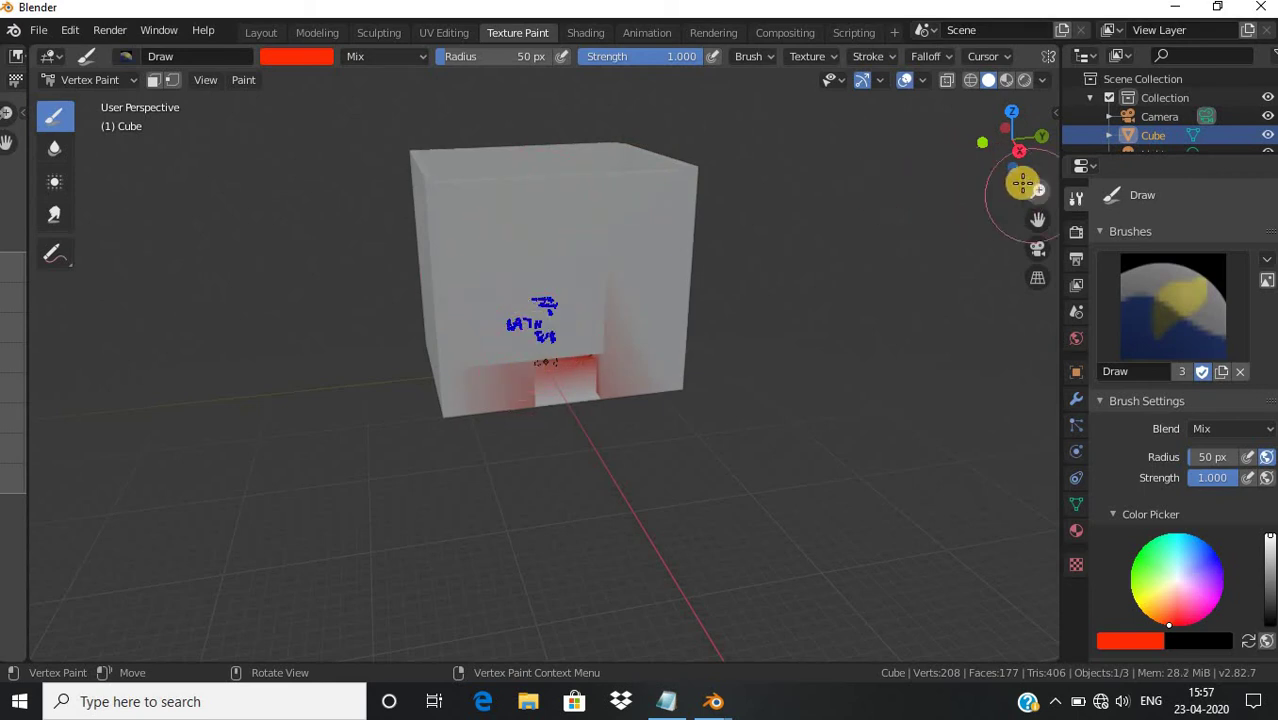
mouse_move(1016, 137)
left_mouse_down()
mouse_move(163, 169)
mouse_move(599, 161)
left_mouse_up()
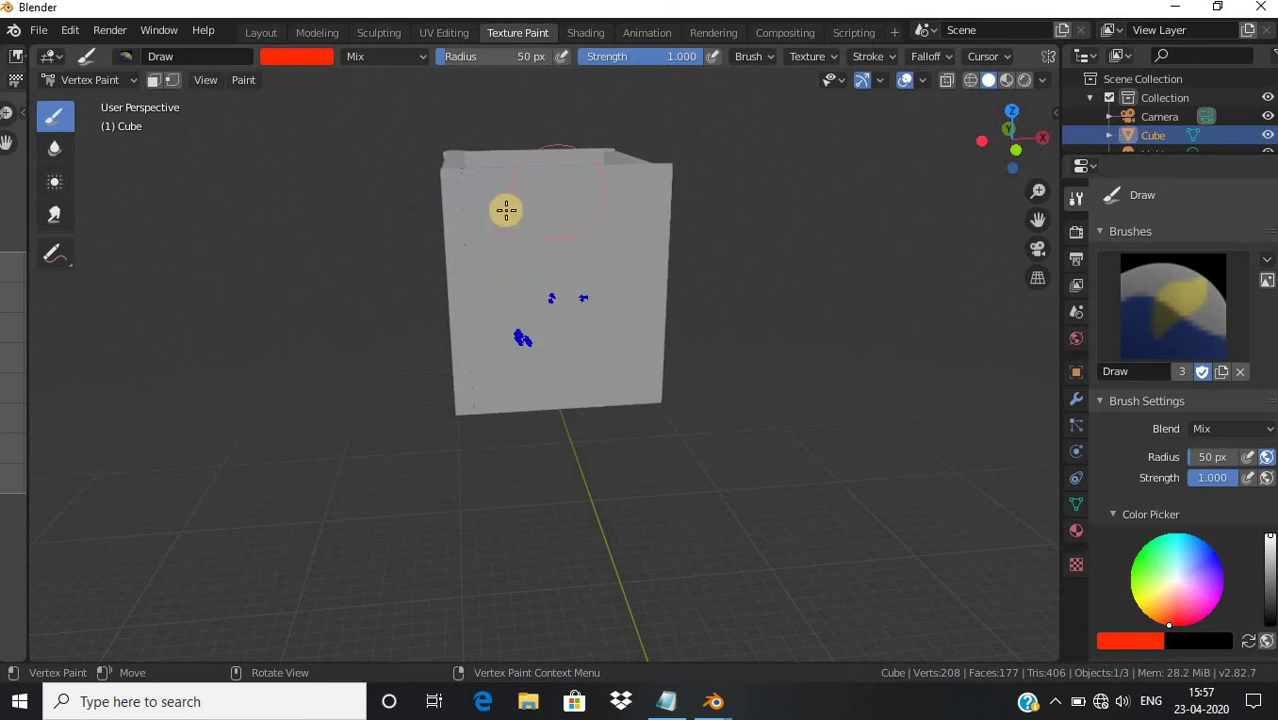
Raise the brush strength to 10 and paint a red stroke toward the top-right corner
left_click(690, 57)
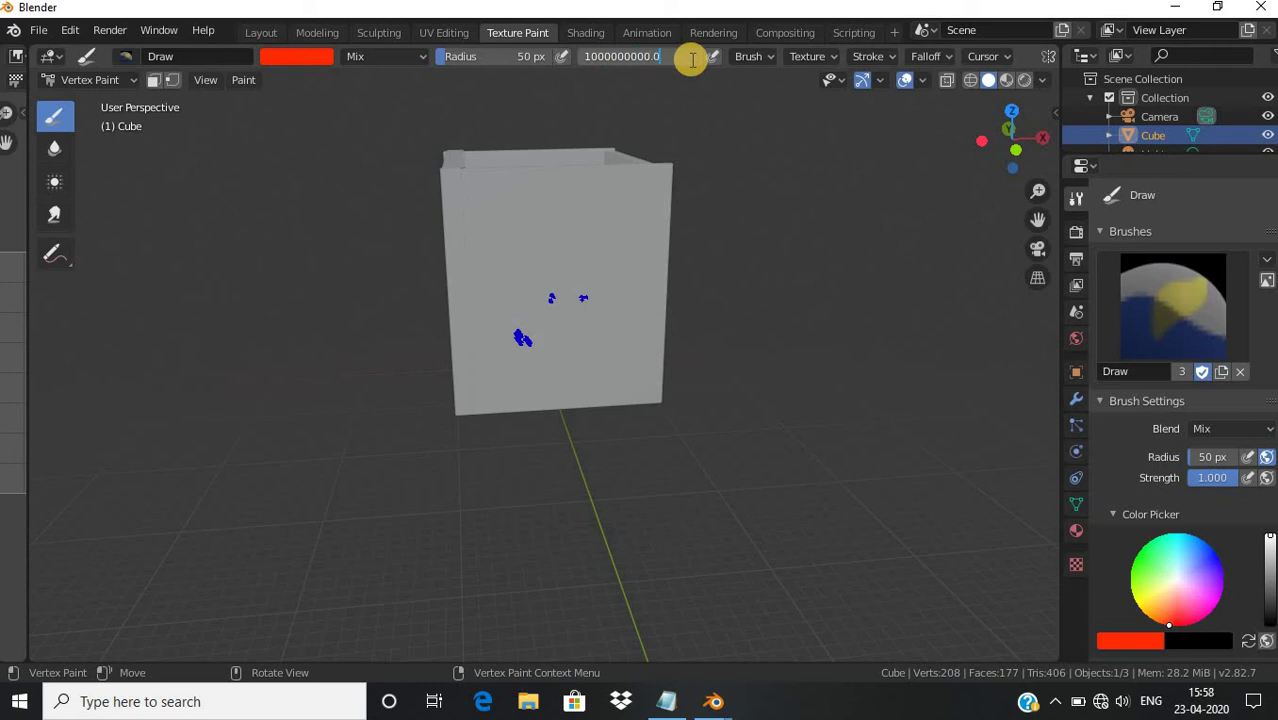
key("Return")
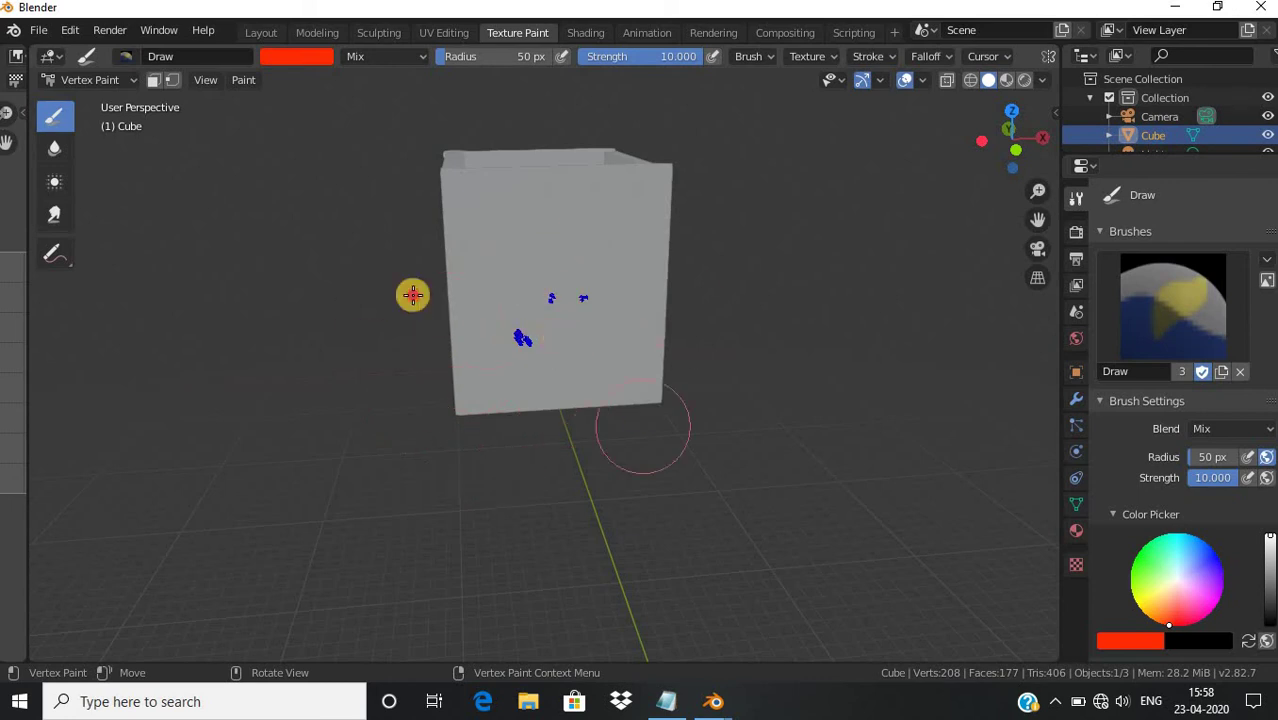
mouse_move(971, 153)
left_mouse_down()
mouse_move(770, 114)
mouse_move(699, 385)
left_mouse_up()
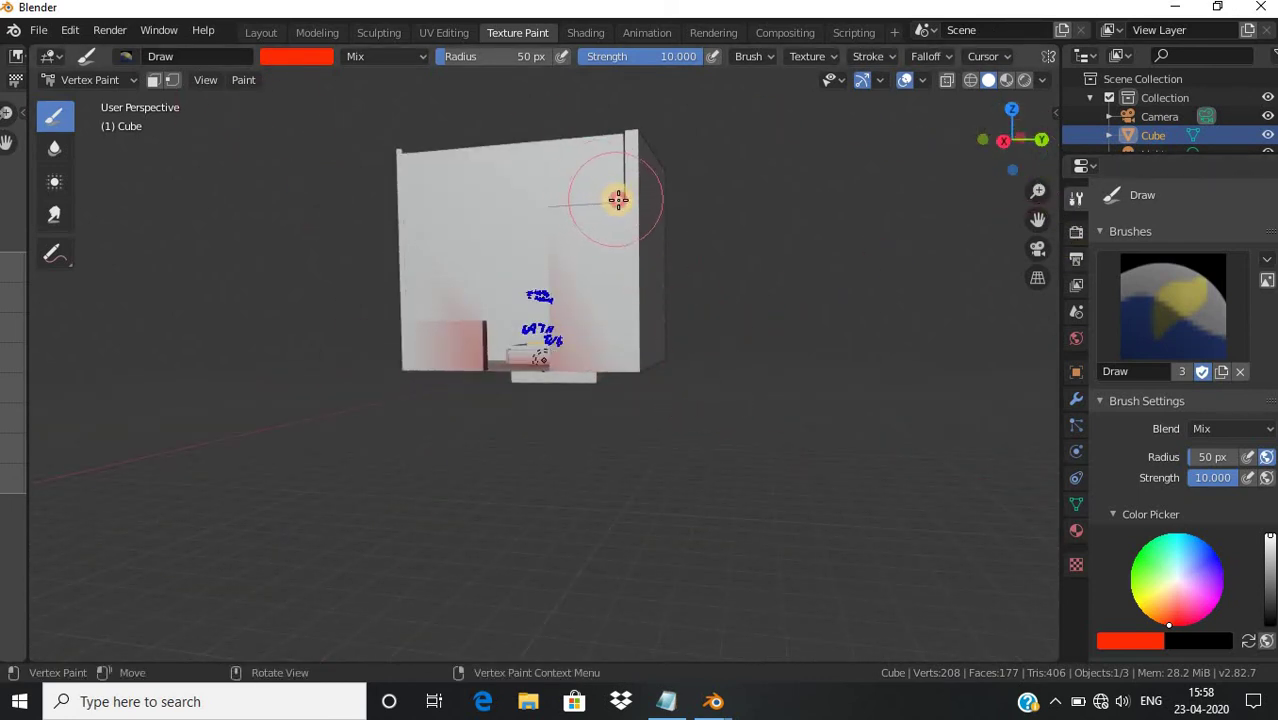
left_click_drag(621, 202, 619, 143)
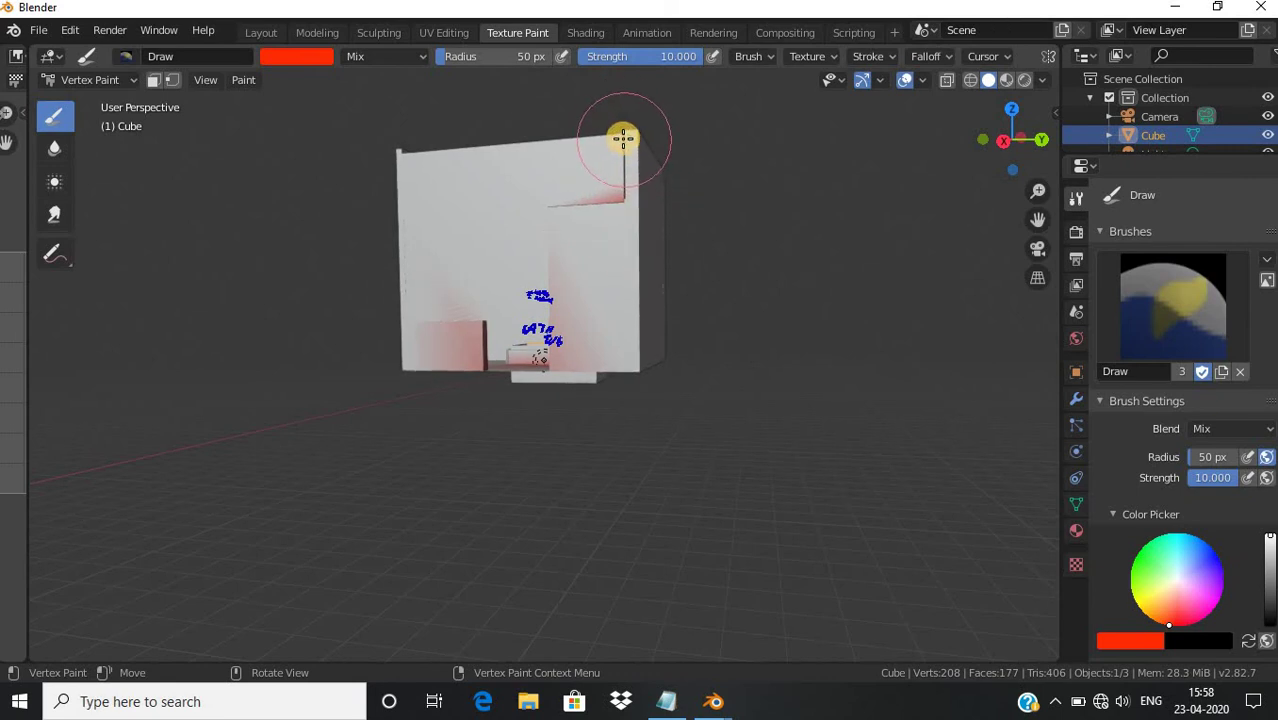
scroll(621, 137, "up", 5)
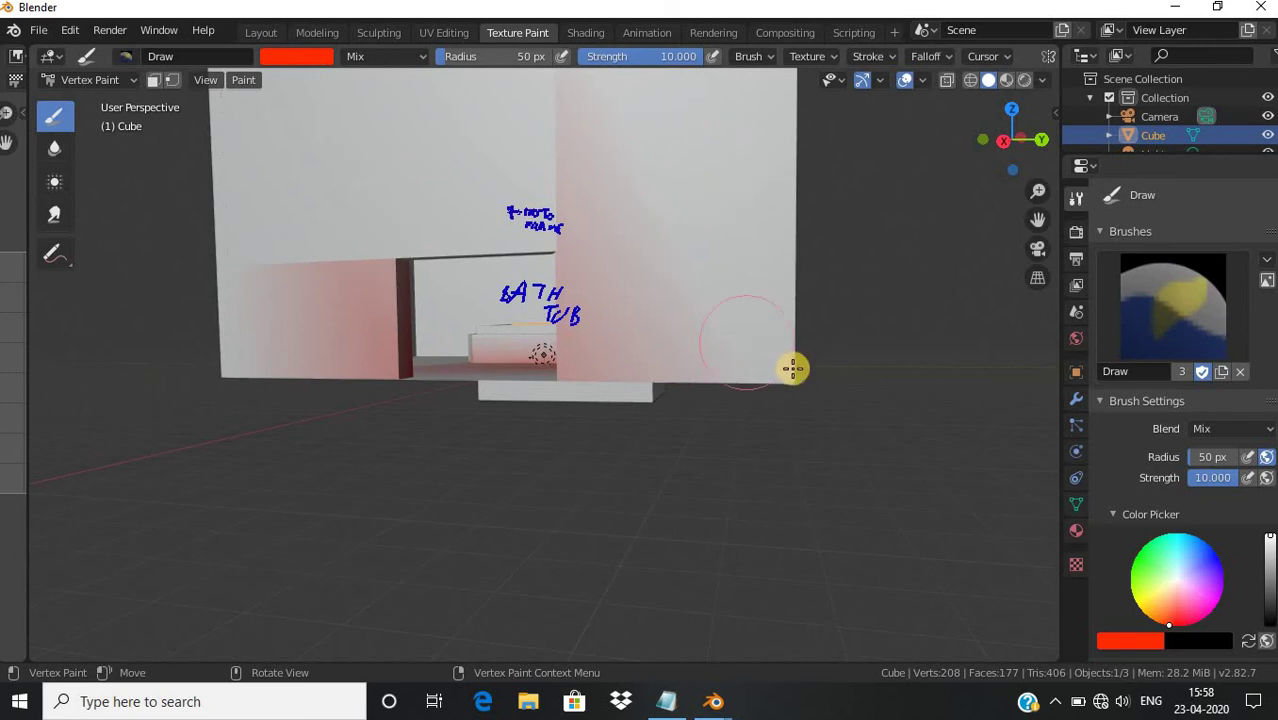
scroll(752, 377, "up", 2)
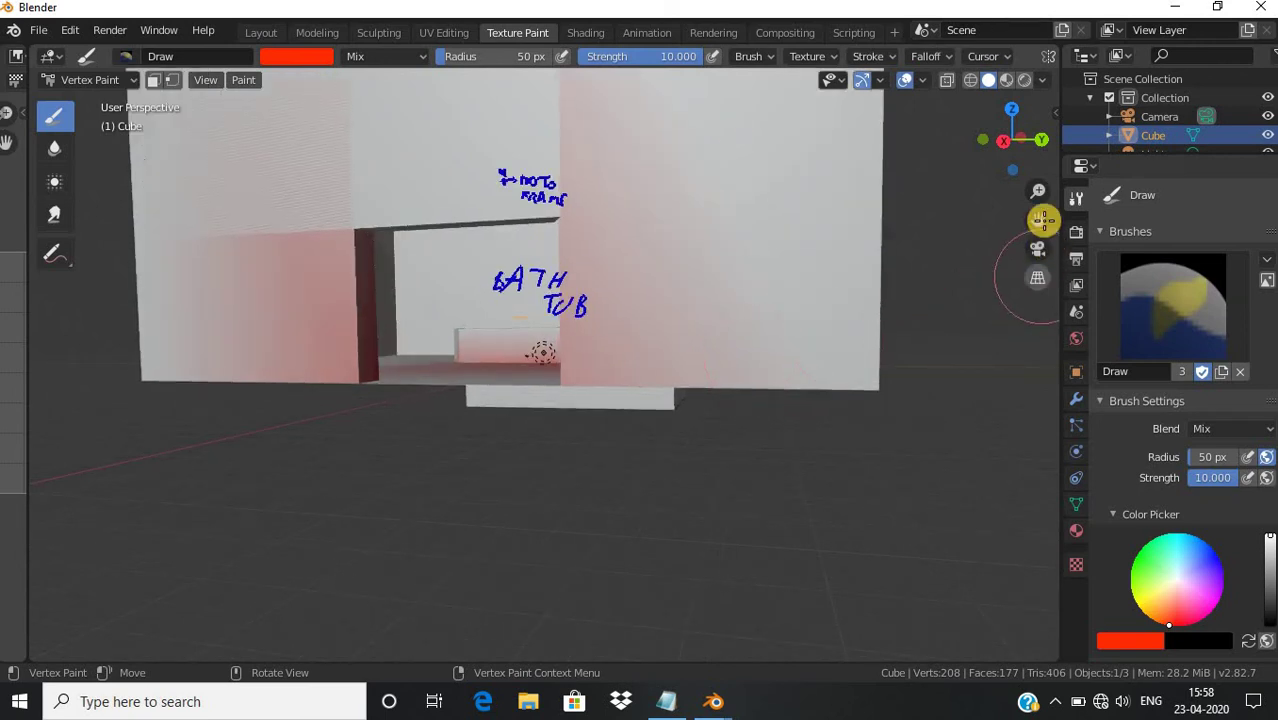
Paint a faint red stroke across the wall viewed from above
left_click_drag(1015, 130, 870, 400)
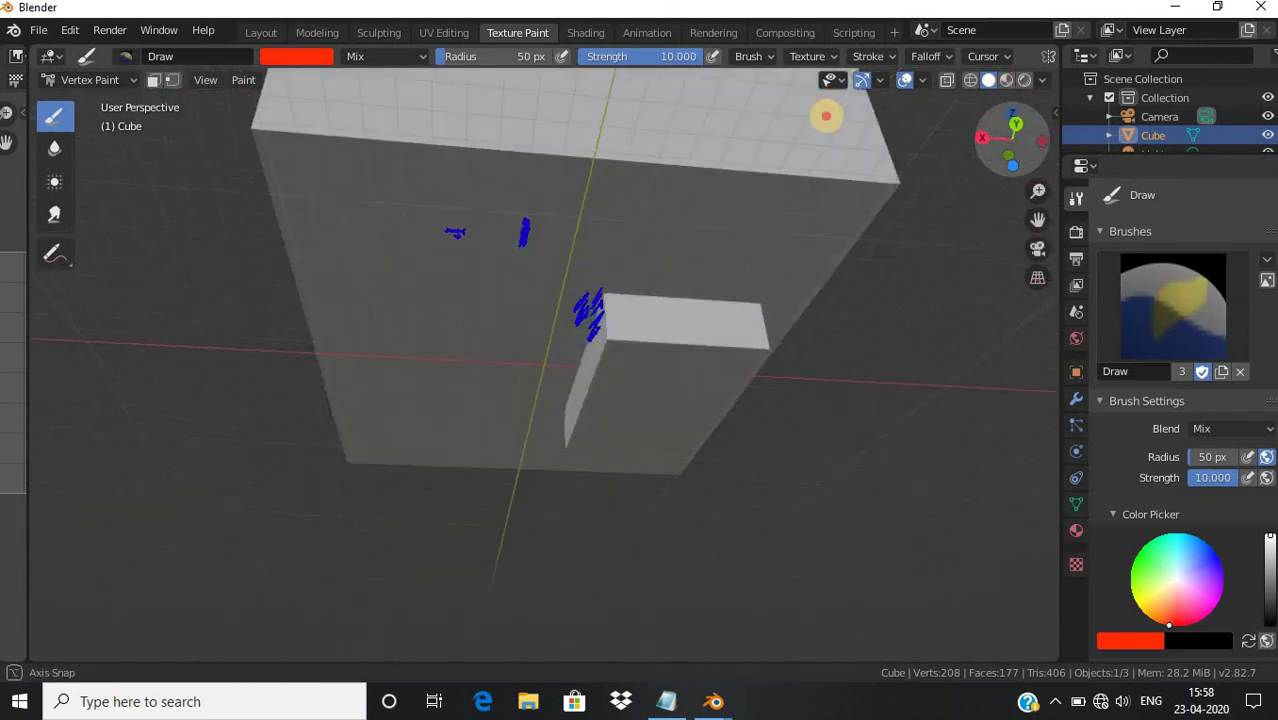
mouse_move(848, 346)
left_mouse_down()
mouse_move(850, 320)
mouse_move(485, 216)
left_mouse_up()
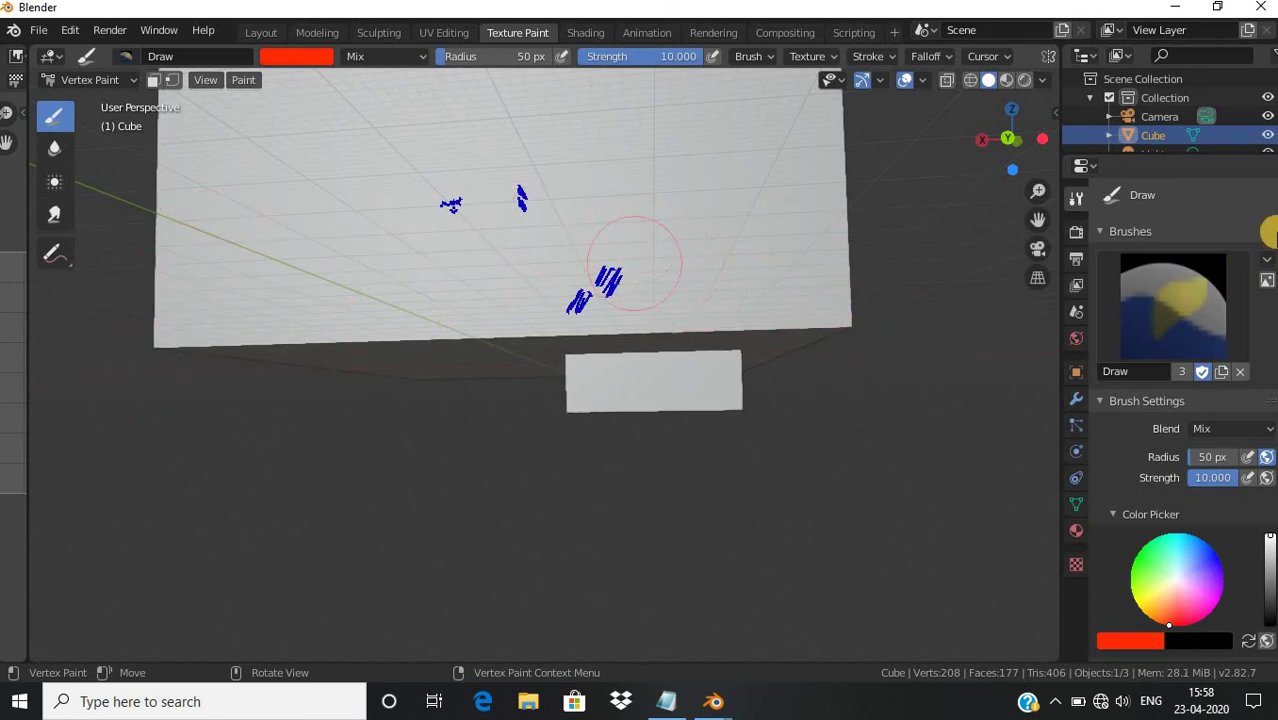
mouse_move(1015, 150)
left_mouse_down()
mouse_move(935, 165)
mouse_move(847, 211)
left_mouse_up()
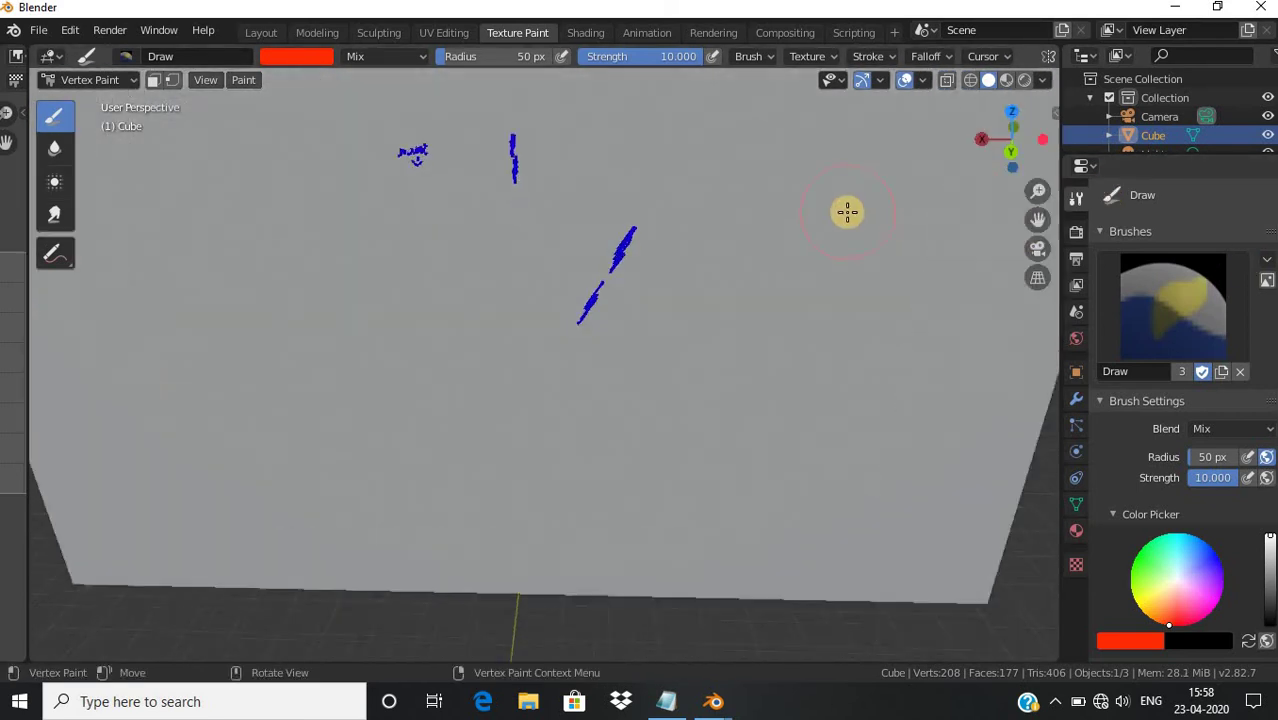
scroll(847, 211, "down", 2)
scroll(736, 171, "down", 3)
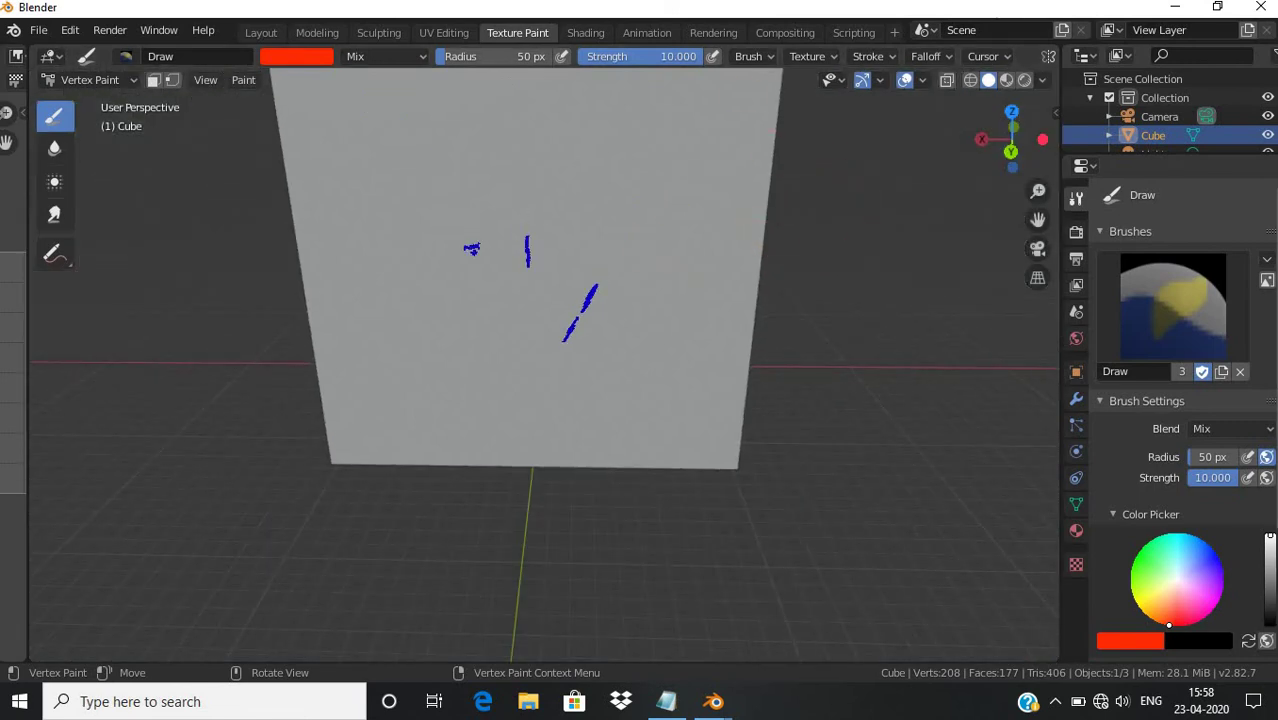
Apply Paint > Dirty Vertex Colors to the mesh and review it from several angles
left_click(238, 84)
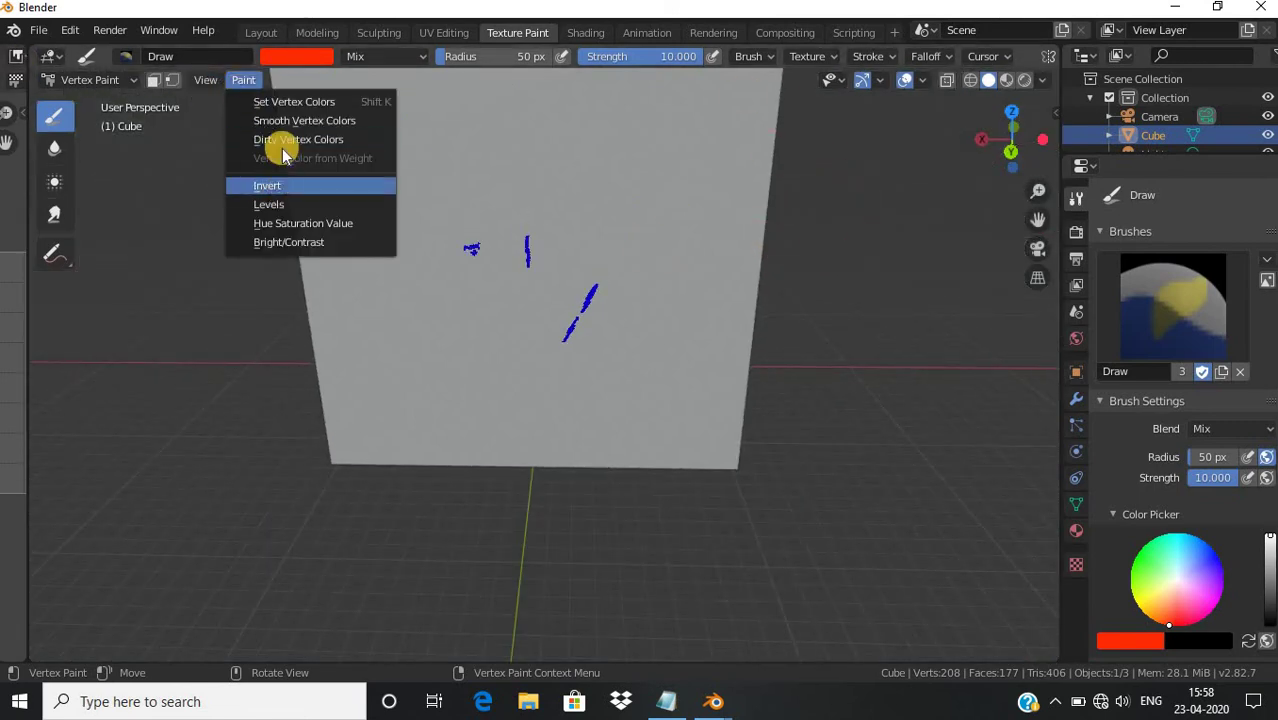
left_click(281, 135)
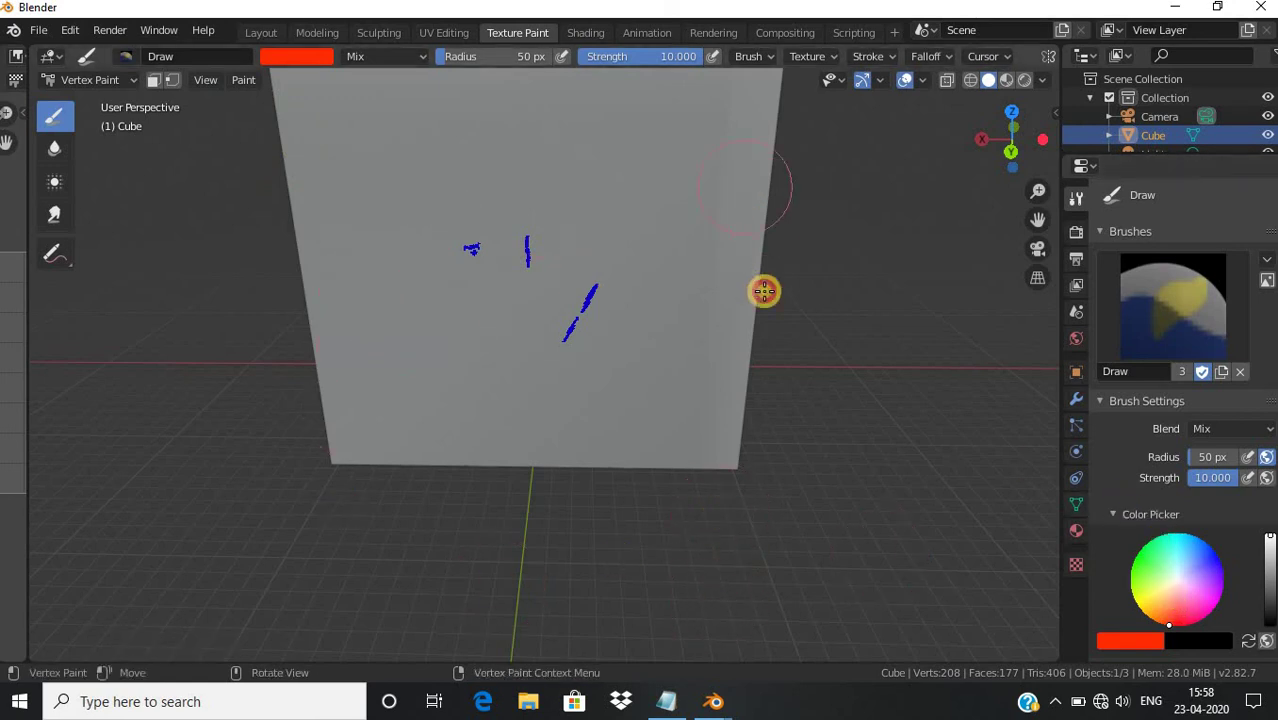
left_click_drag(997, 150, 693, 233)
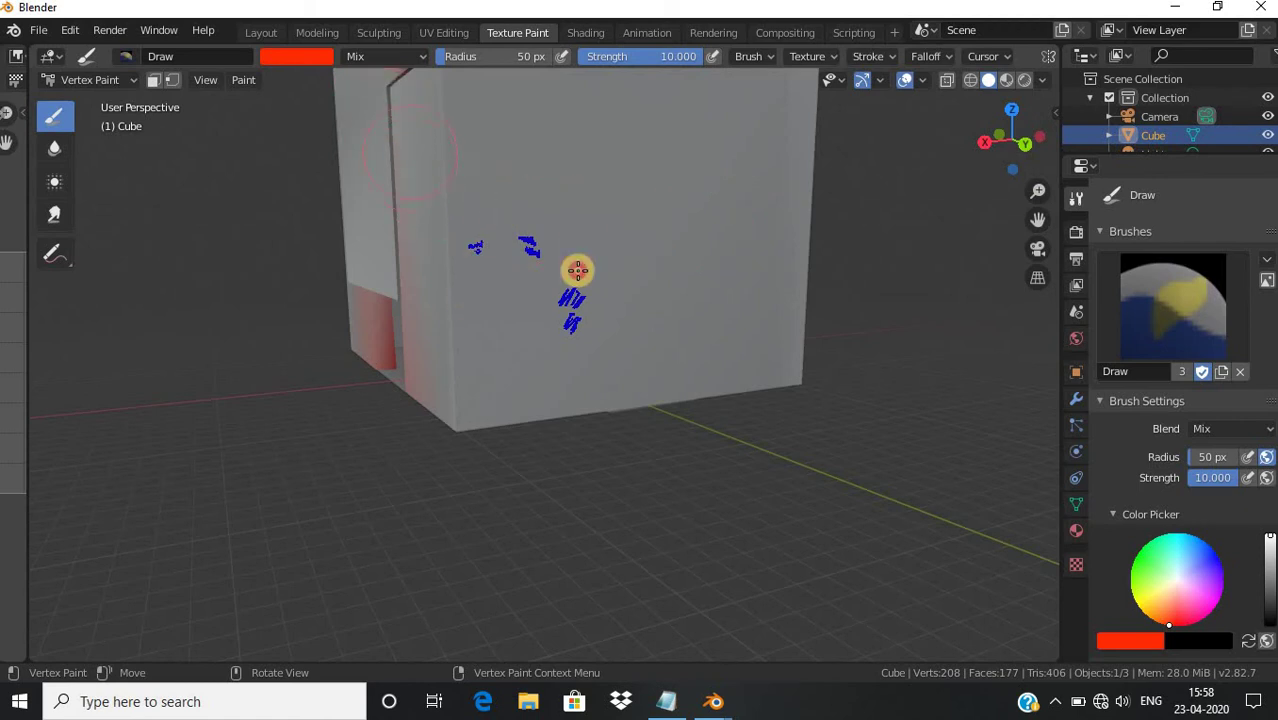
left_click_drag(1004, 137, 925, 186)
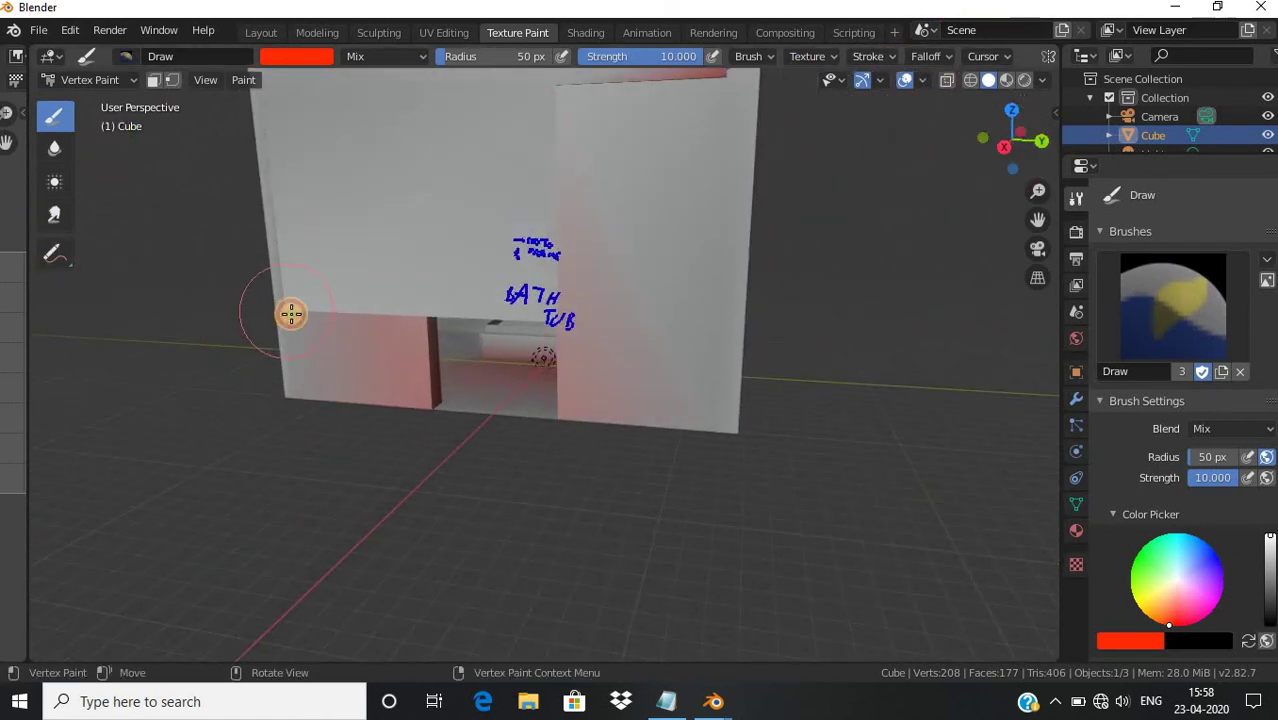
scroll(553, 180, "down", 4)
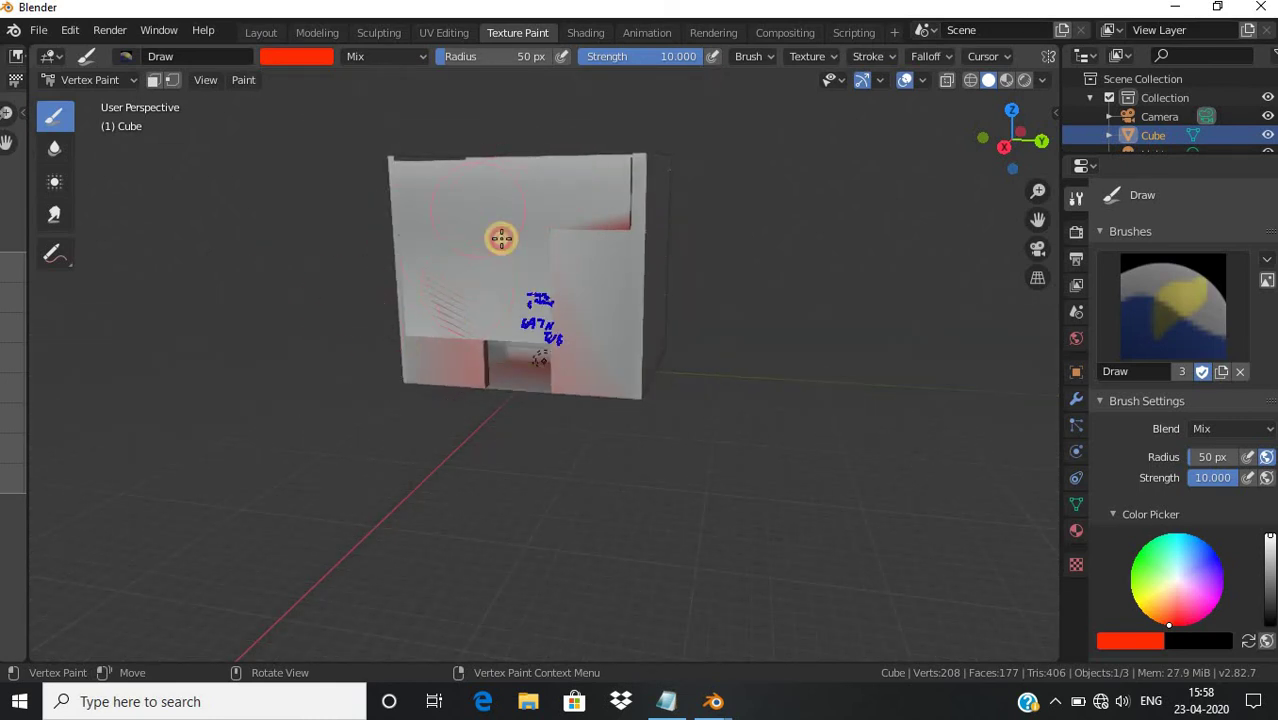
mouse_move(1004, 137)
left_mouse_down()
mouse_move(591, 256)
mouse_move(998, 137)
left_mouse_up()
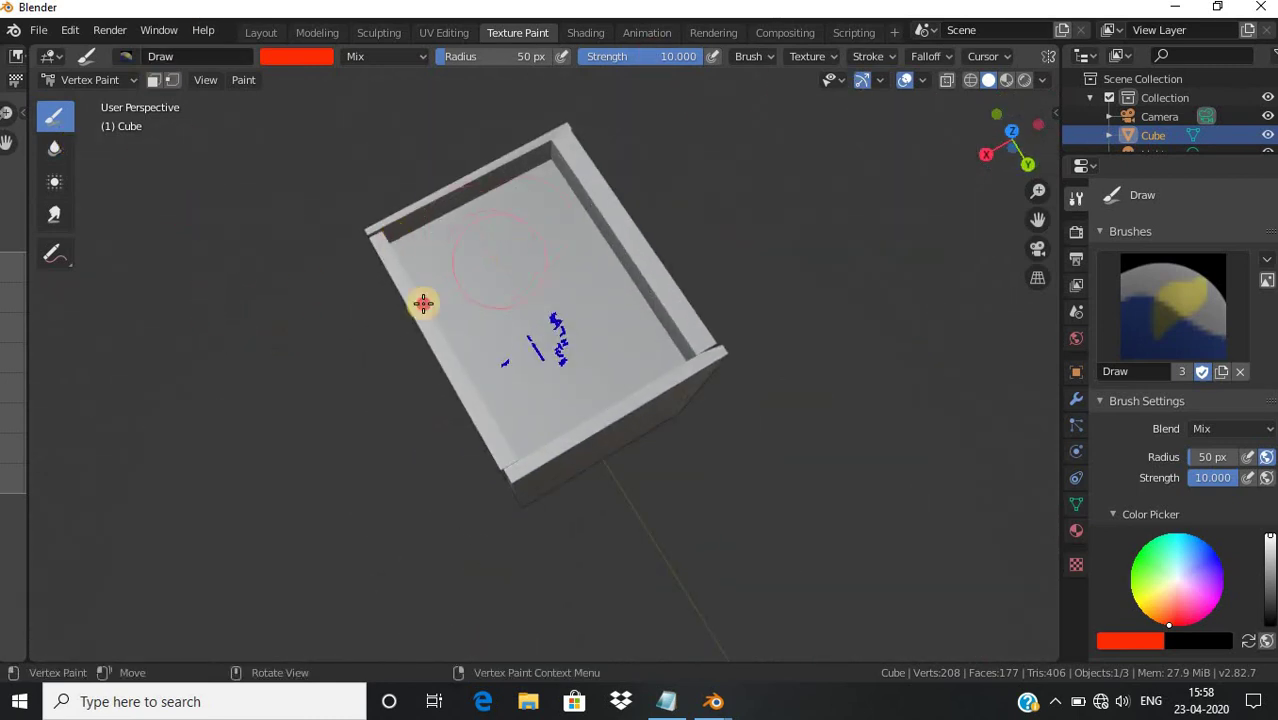
Paint the box's inner floor and inner walls solid red
left_click_drag(423, 303, 590, 364)
left_click_drag(544, 406, 557, 384)
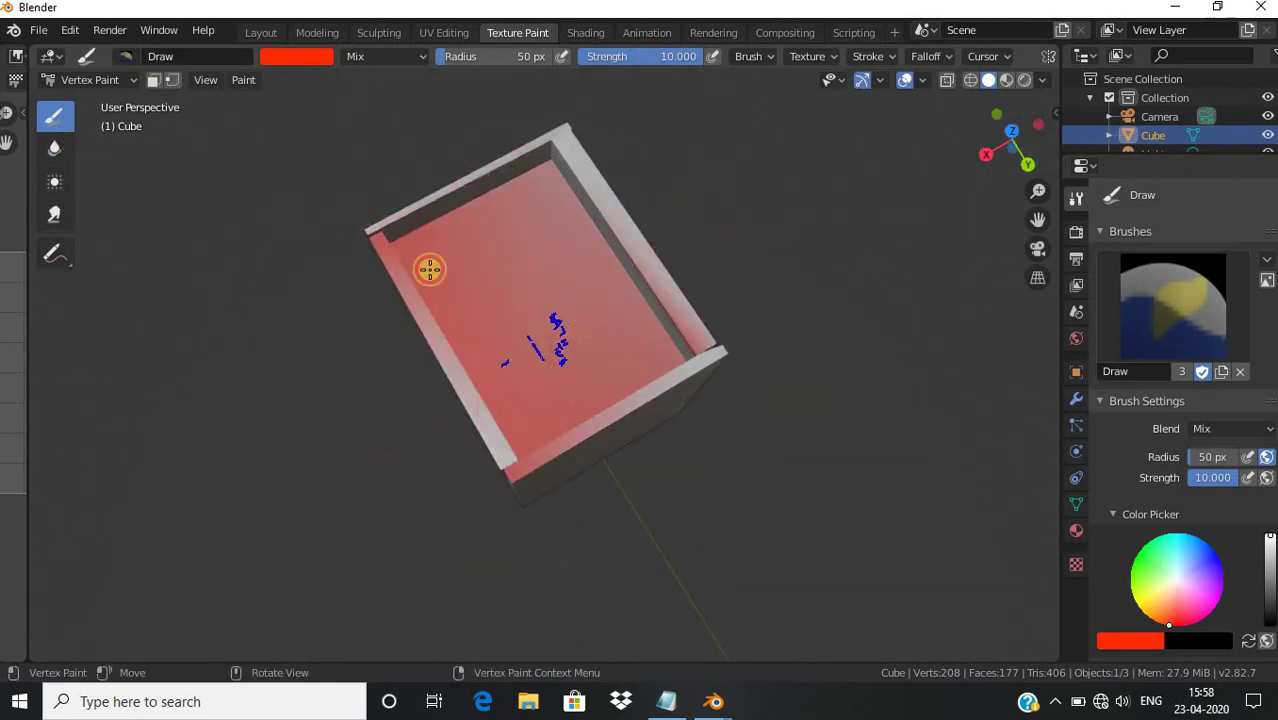
mouse_move(429, 269)
left_mouse_down()
mouse_move(582, 271)
mouse_move(456, 180)
mouse_move(593, 143)
mouse_move(576, 134)
mouse_move(553, 129)
mouse_move(642, 194)
mouse_move(679, 365)
mouse_move(716, 354)
left_mouse_up()
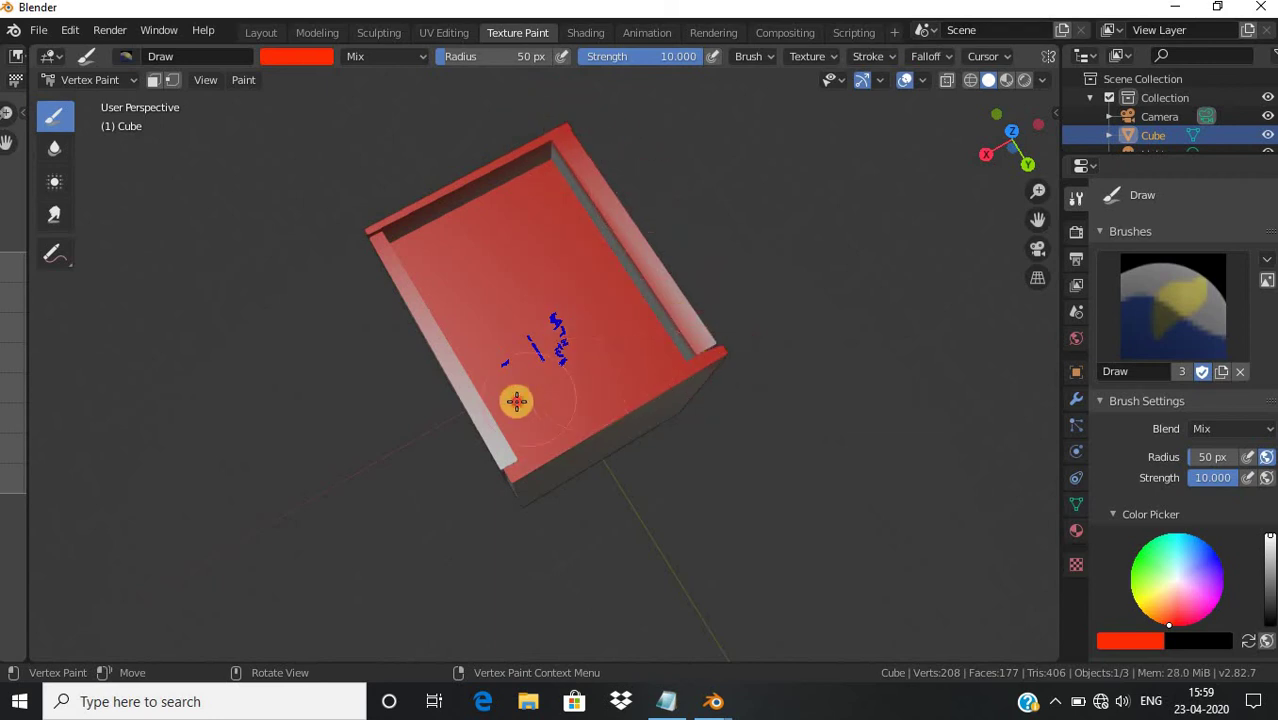
mouse_move(516, 401)
left_mouse_down()
mouse_move(485, 408)
mouse_move(591, 222)
mouse_move(670, 314)
mouse_move(693, 320)
mouse_move(655, 322)
mouse_move(640, 287)
left_mouse_up()
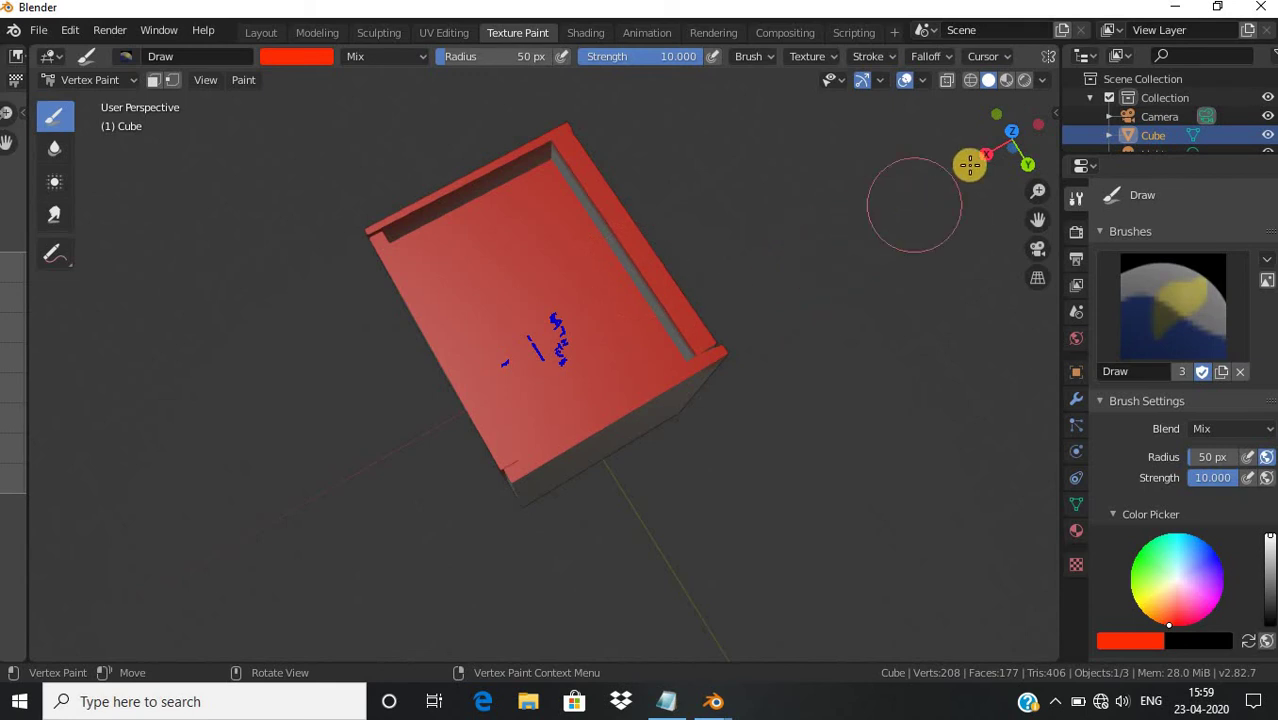
Check the red top from above, then spread a red tint over the side wall face
mouse_move(1016, 143)
left_mouse_down()
mouse_move(106, 66)
mouse_move(329, 338)
left_mouse_up()
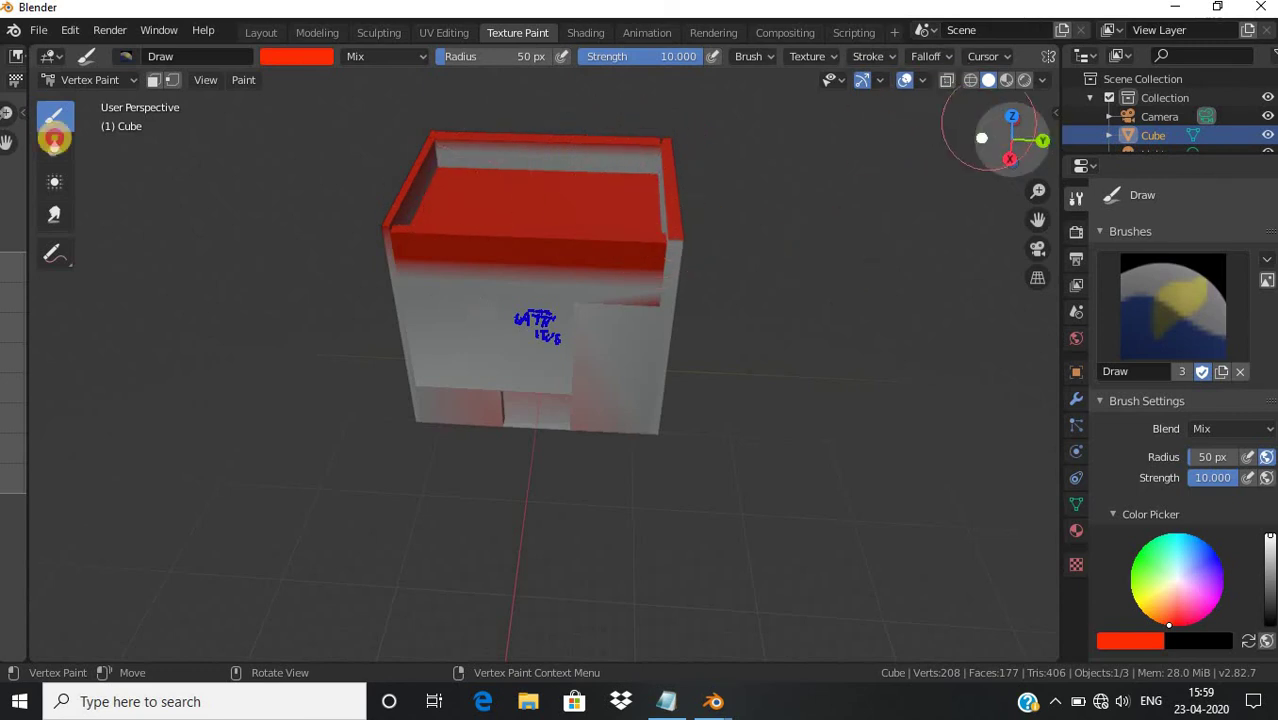
mouse_move(984, 125)
left_mouse_down()
mouse_move(790, 74)
mouse_move(500, 162)
left_mouse_up()
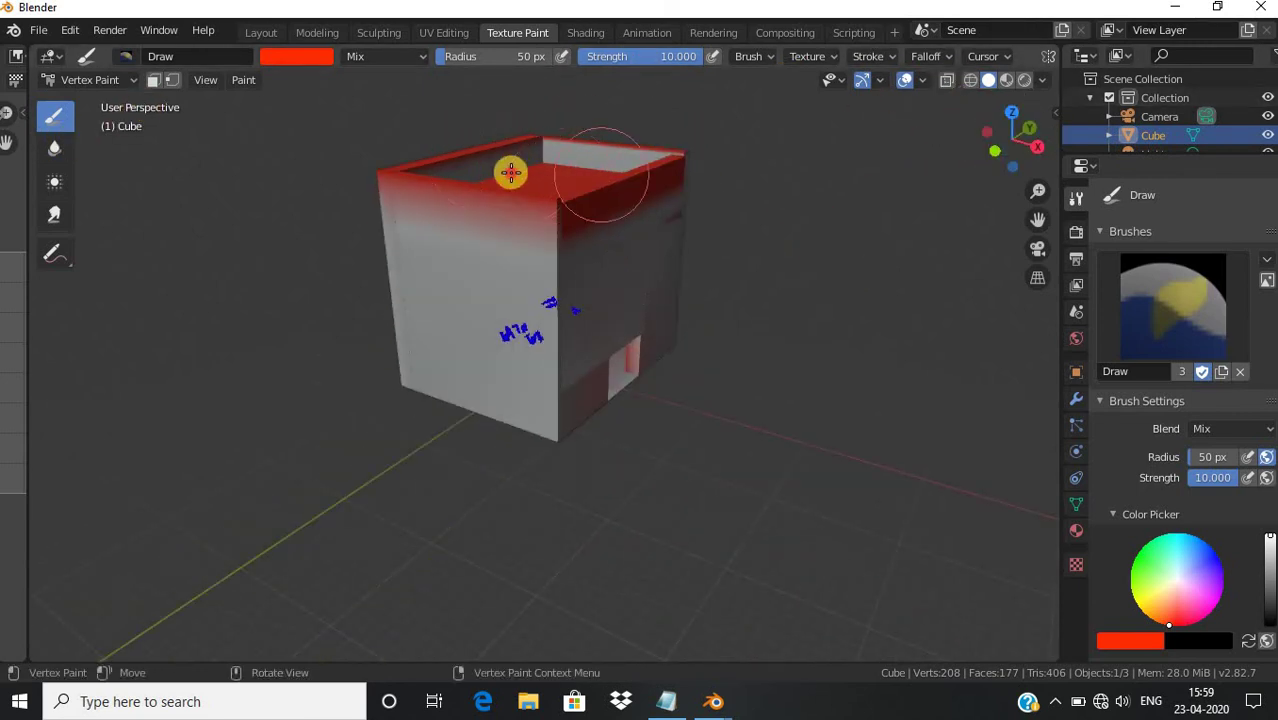
scroll(497, 228, "up", 2)
scroll(497, 228, "up", 2)
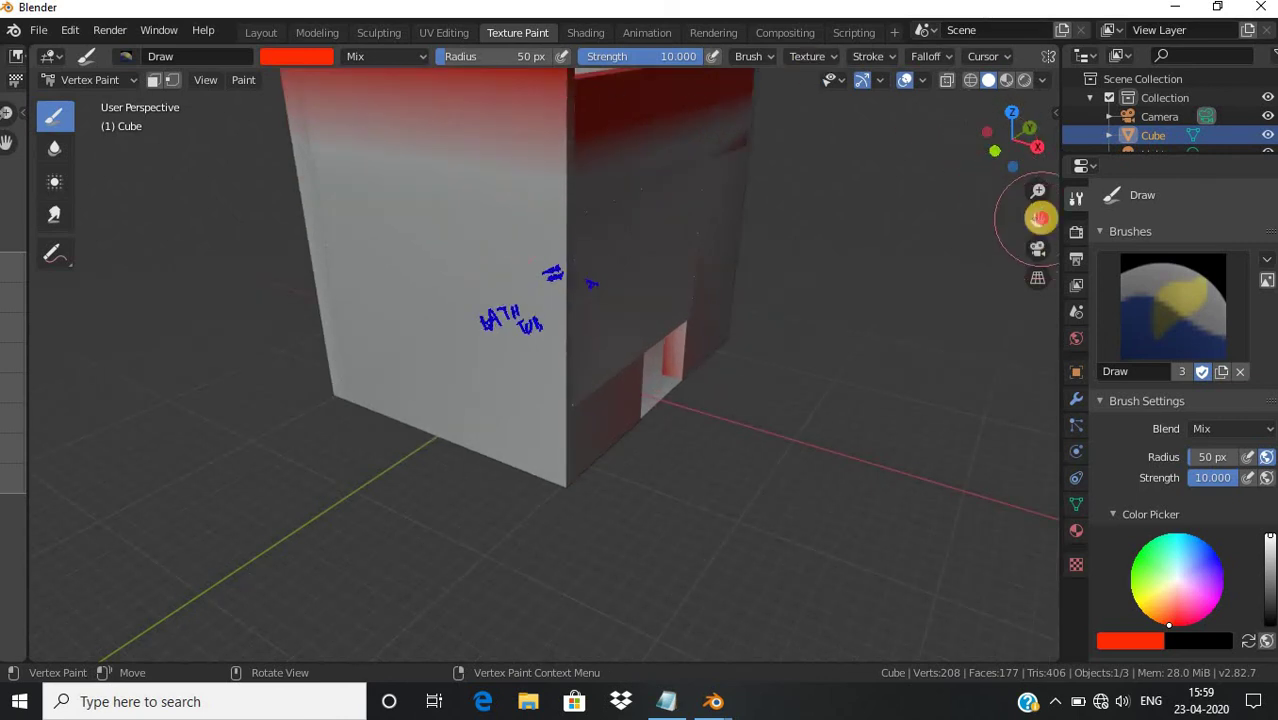
mouse_move(1036, 214)
left_mouse_down()
mouse_move(1007, 185)
mouse_move(710, 119)
left_mouse_up()
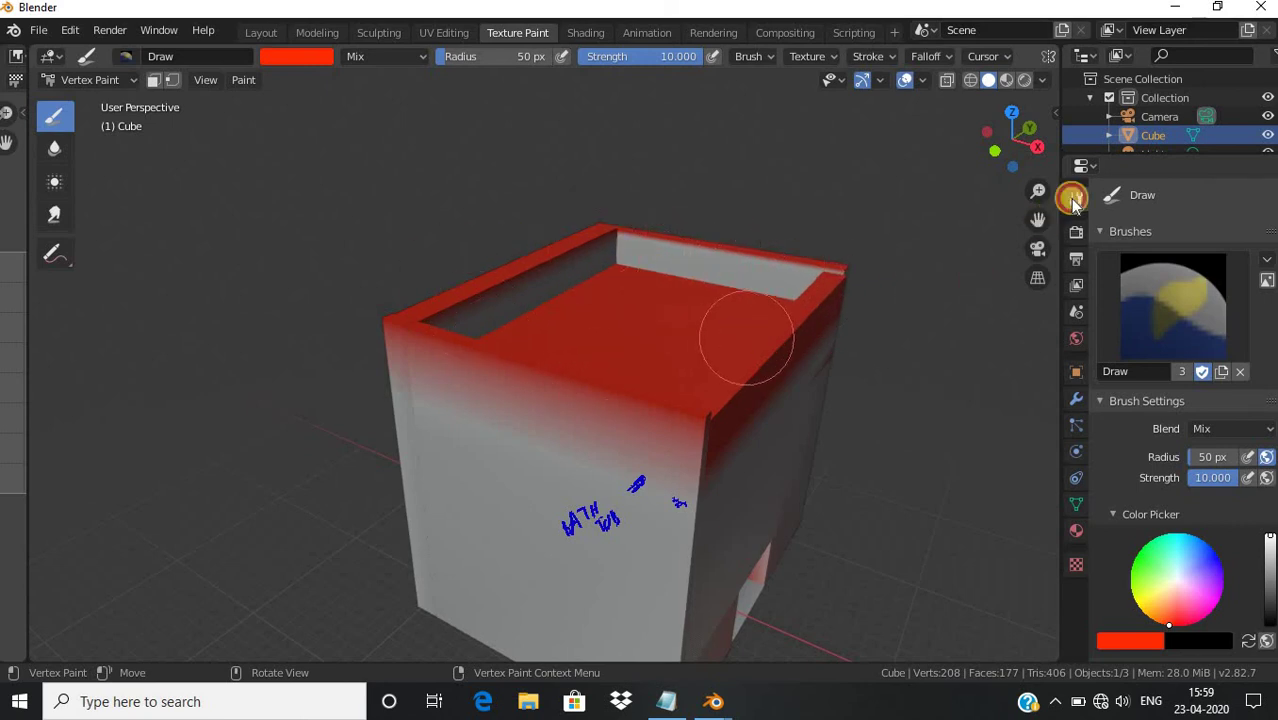
middle_click_drag(911, 166, 394, 320)
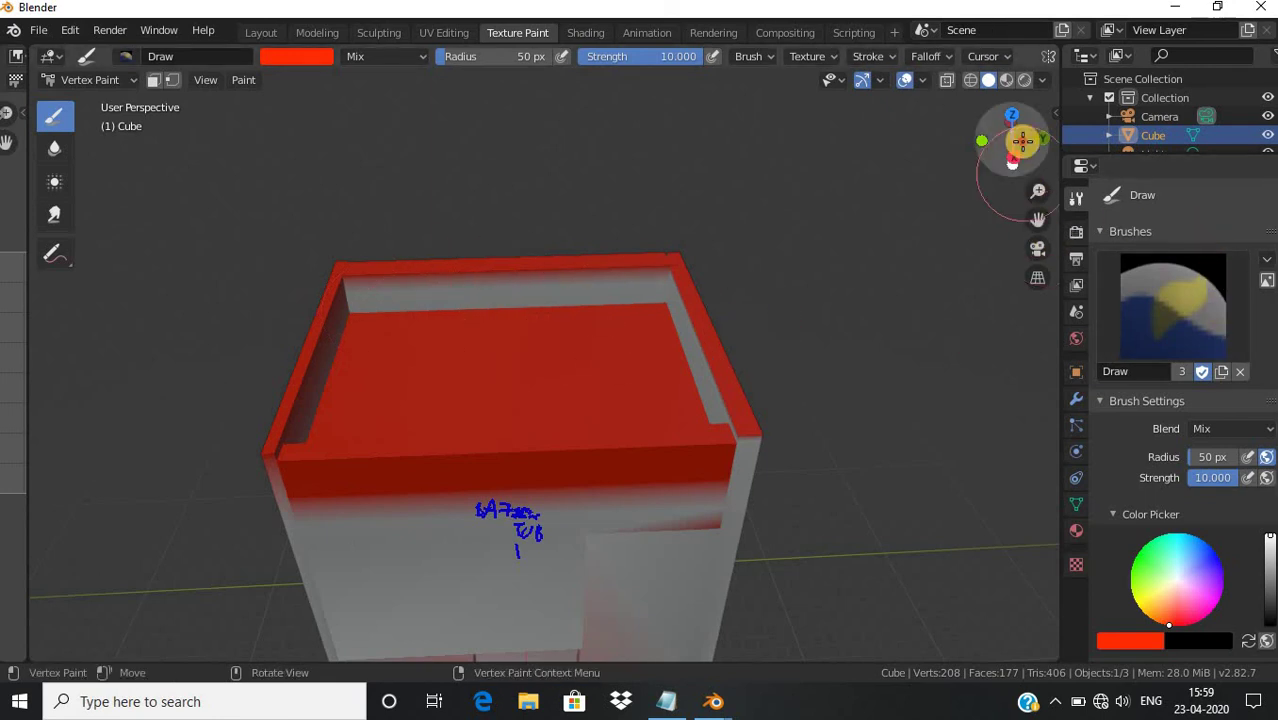
mouse_move(1021, 143)
left_mouse_down()
mouse_move(745, 251)
mouse_move(452, 322)
left_mouse_up()
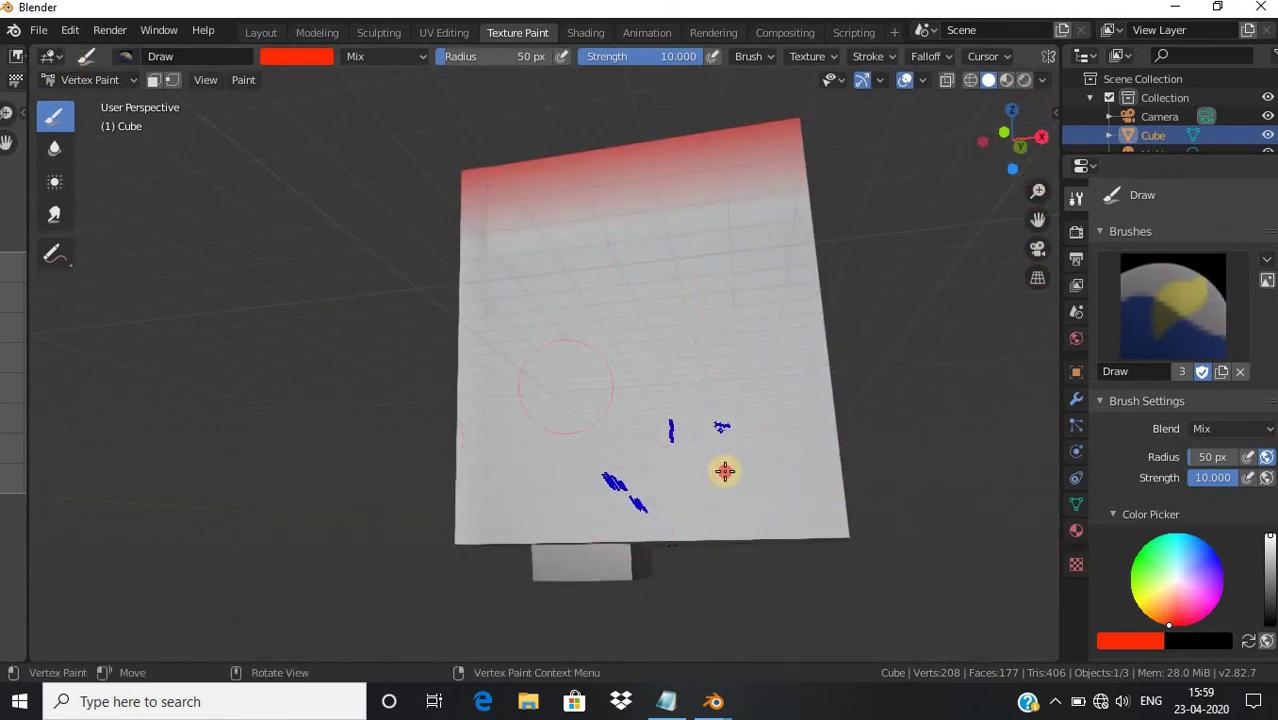
left_click_drag(724, 467, 805, 520)
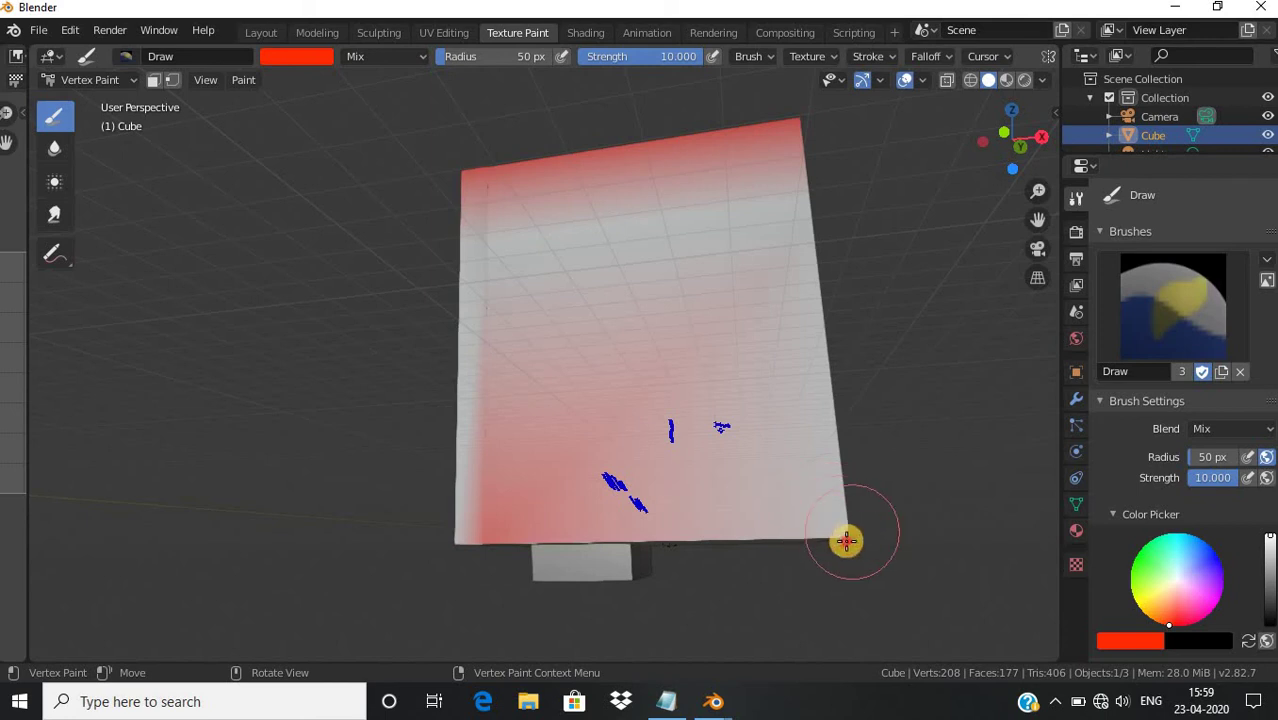
right_click_drag(695, 500, 640, 358, "shift")
type("10000000")
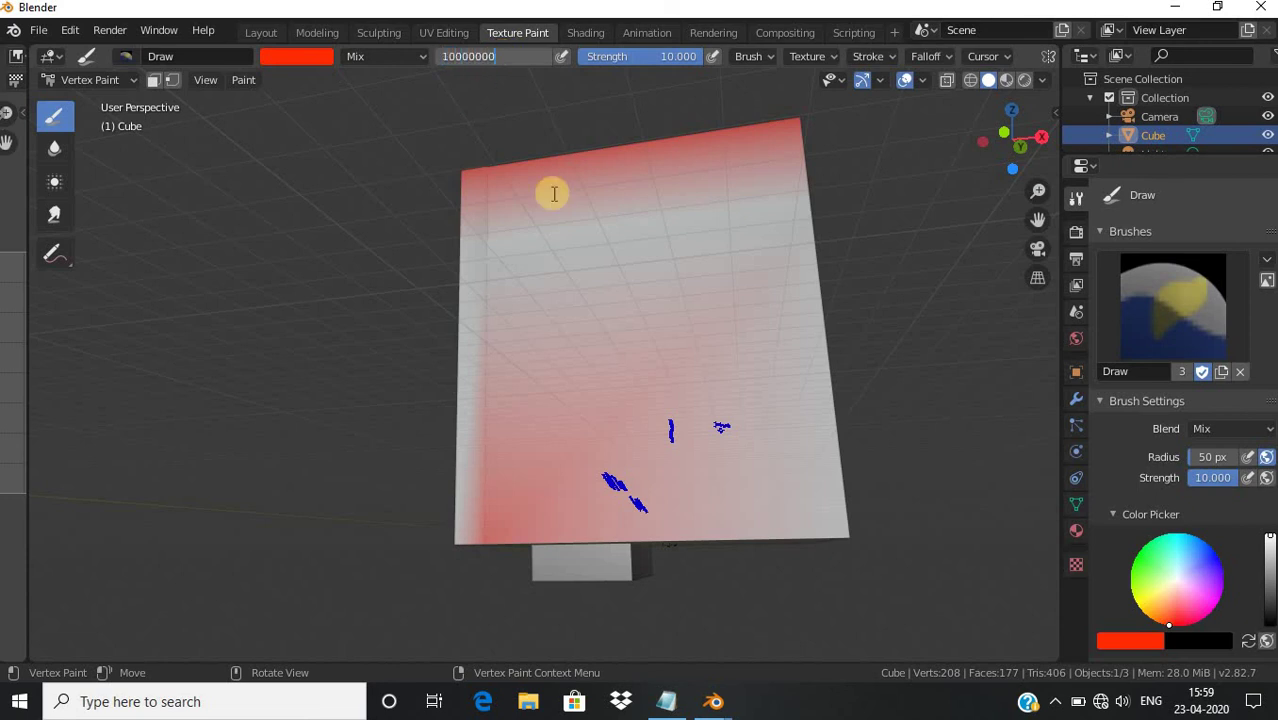
Enlarge the brush radius and paint the inner top back wall red
key("Return")
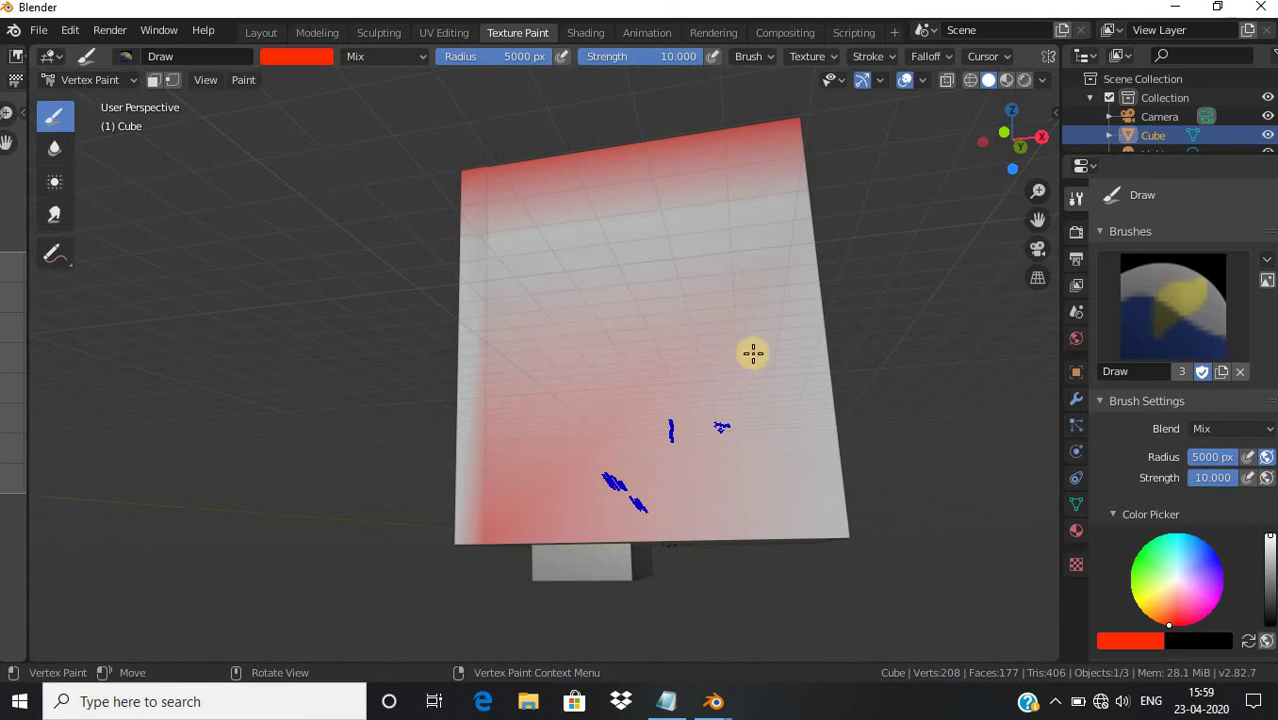
mouse_move(753, 352)
middle_mouse_down()
mouse_move(773, 329)
mouse_move(670, 226)
middle_mouse_up()
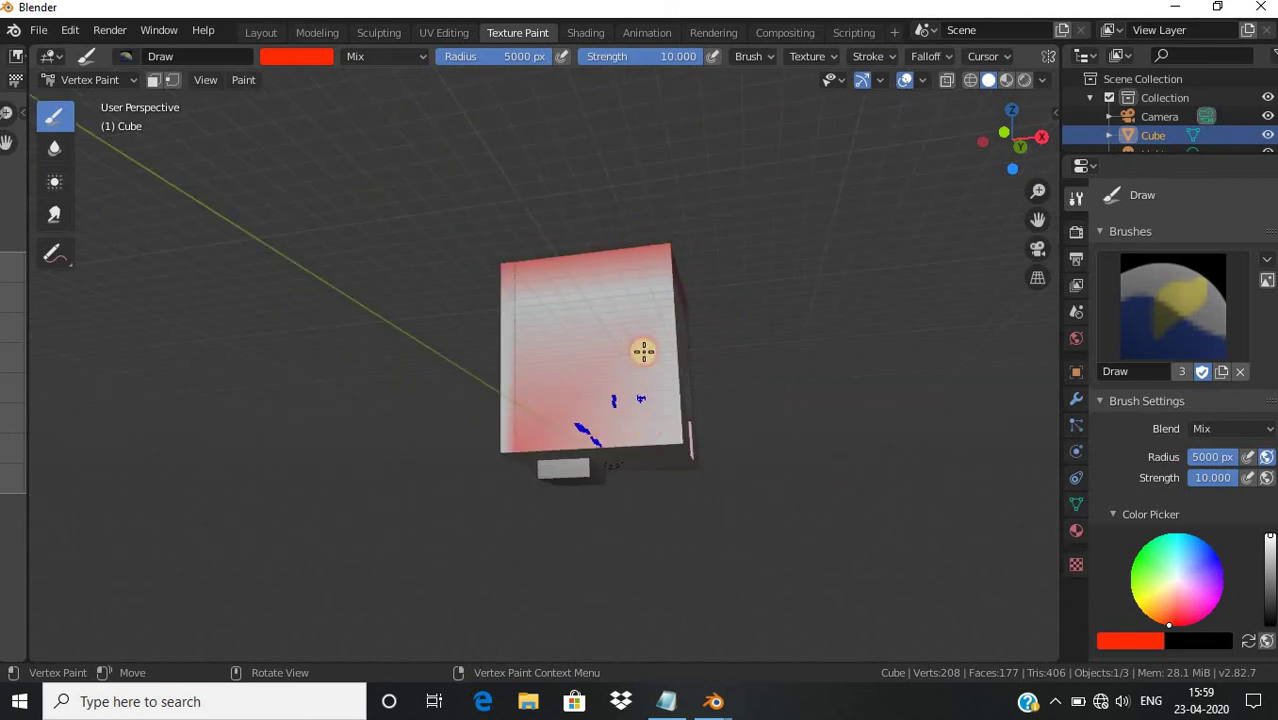
scroll(827, 220, "up", 5)
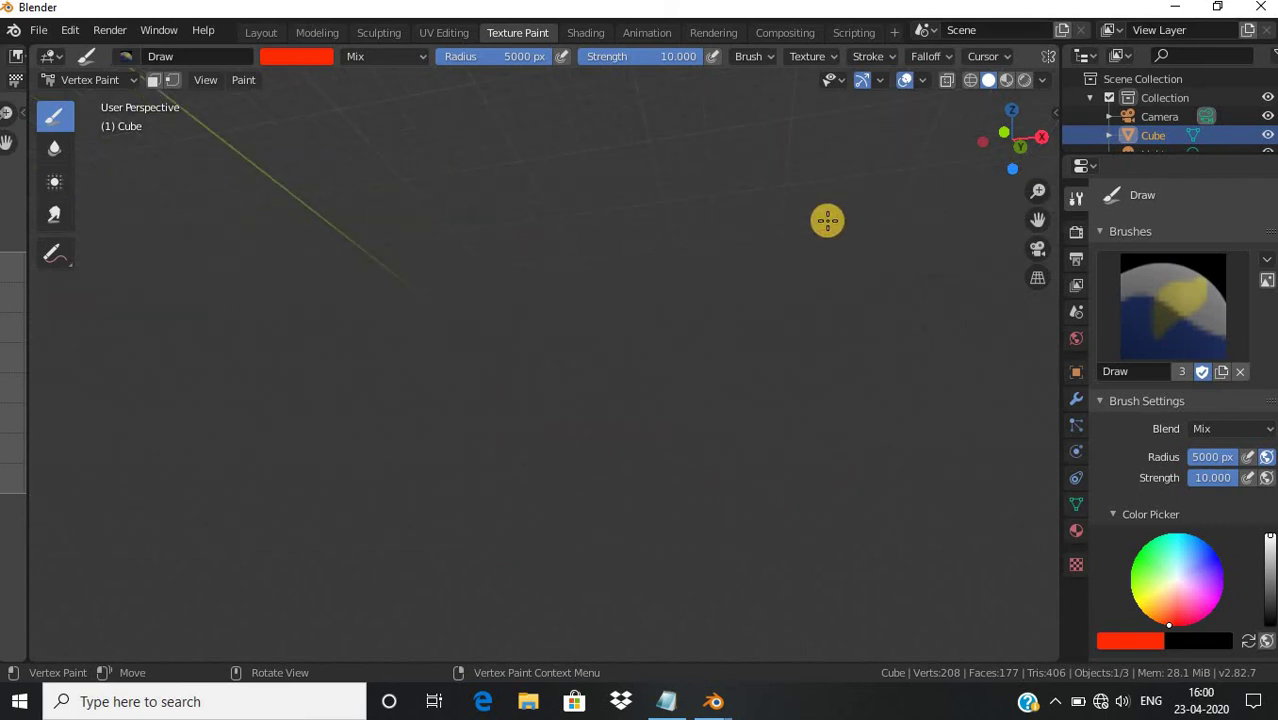
scroll(827, 220, "down", 5)
mouse_move(921, 197)
middle_mouse_down()
mouse_move(642, 177)
mouse_move(467, 380)
middle_mouse_up()
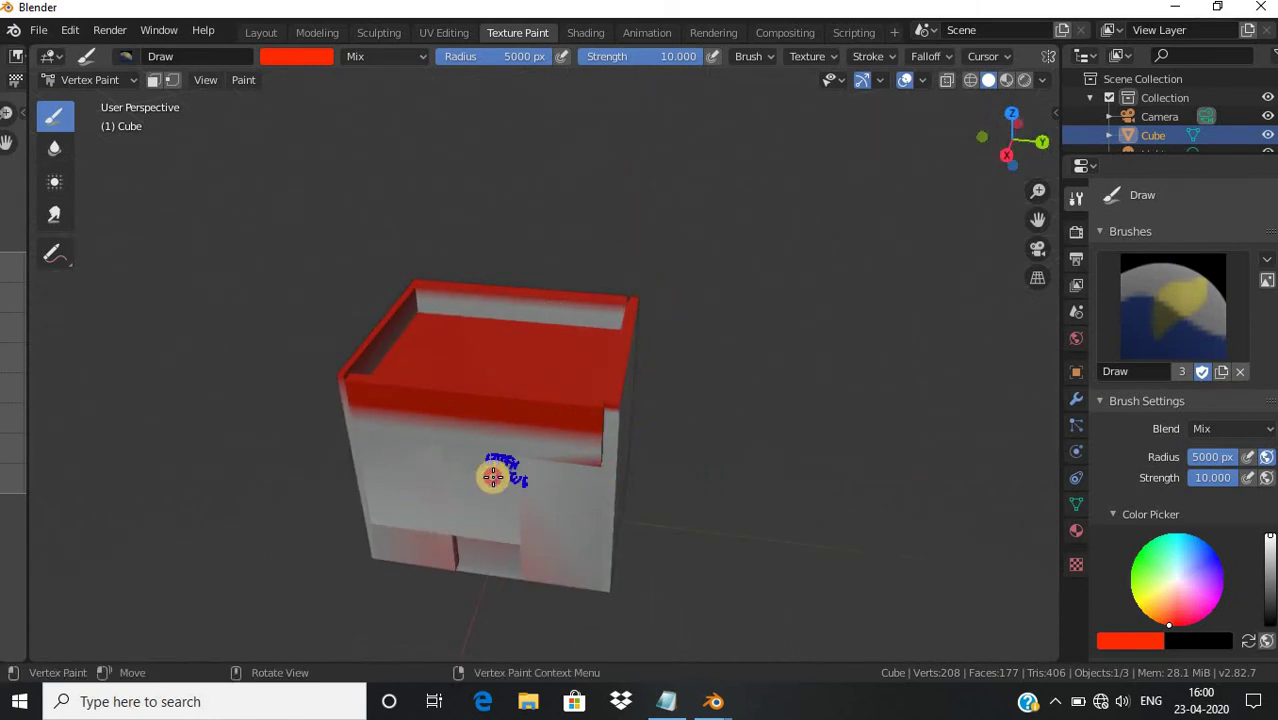
left_click_drag(570, 416, 611, 427)
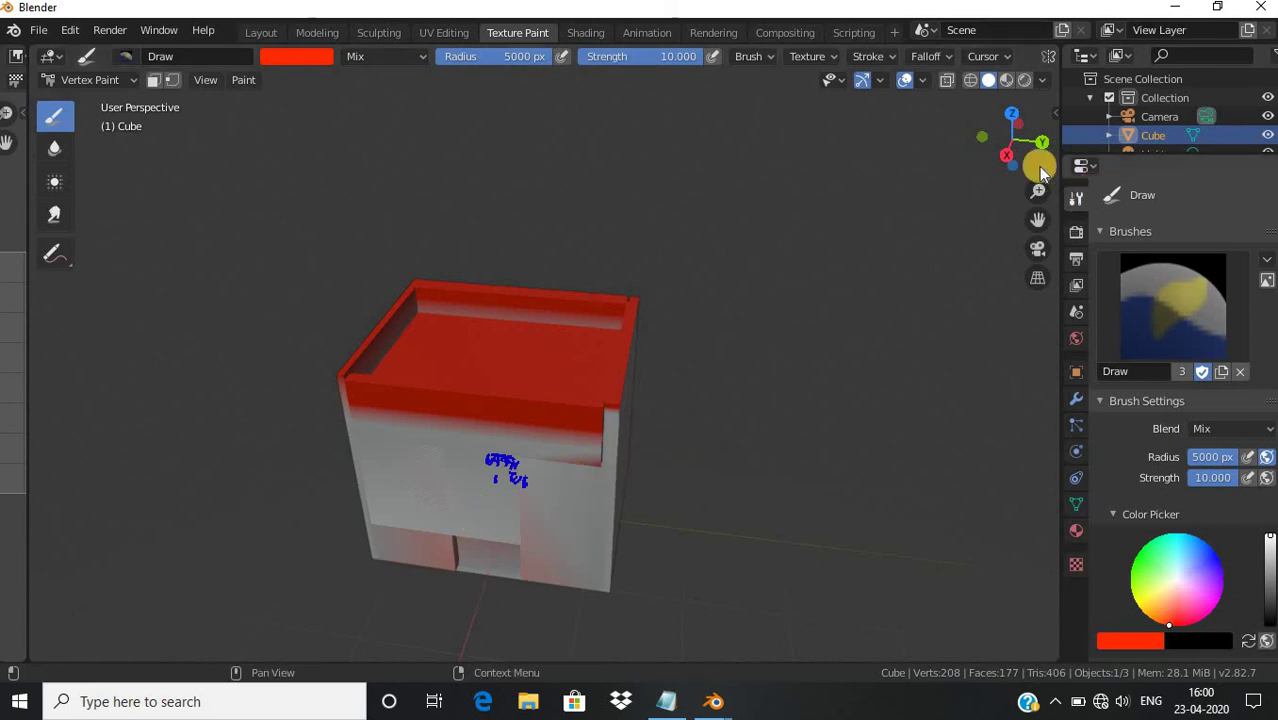
Orbit and zoom around the cube to review its red front, top and underside
left_click_drag(1004, 137, 619, 386)
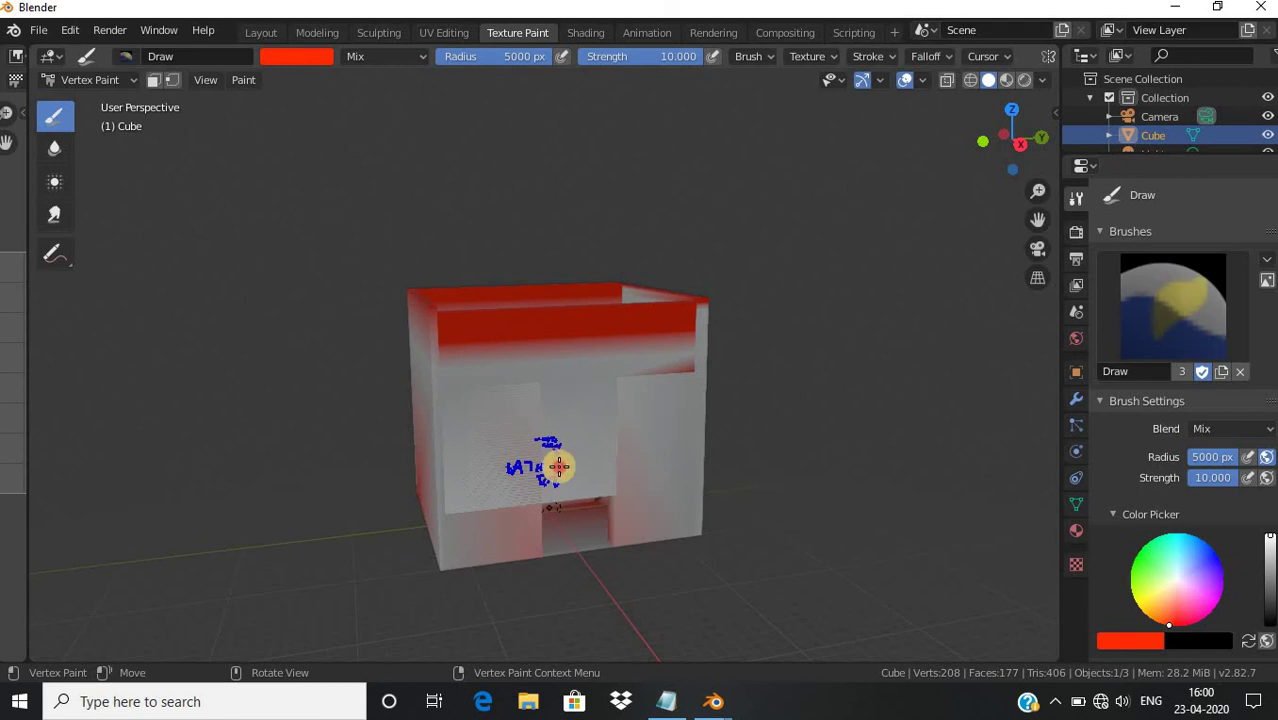
scroll(640, 393, "up", 4)
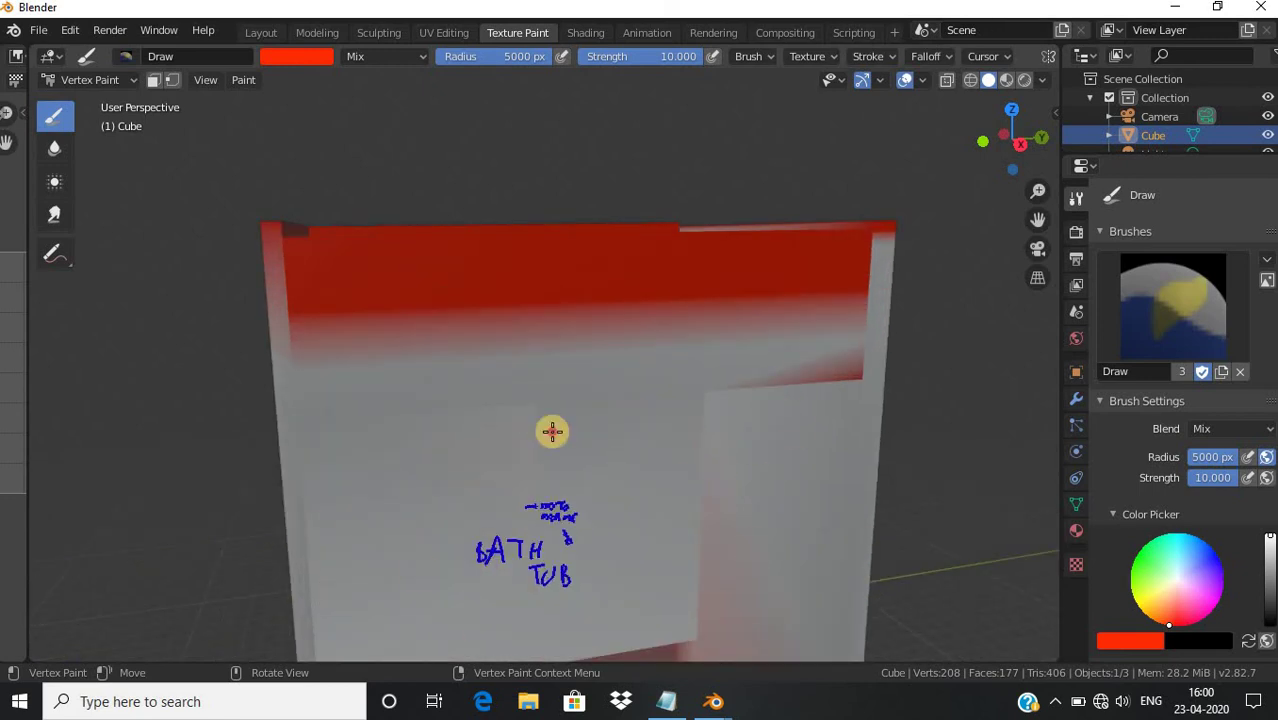
scroll(705, 567, "down", 2)
scroll(767, 397, "down", 2)
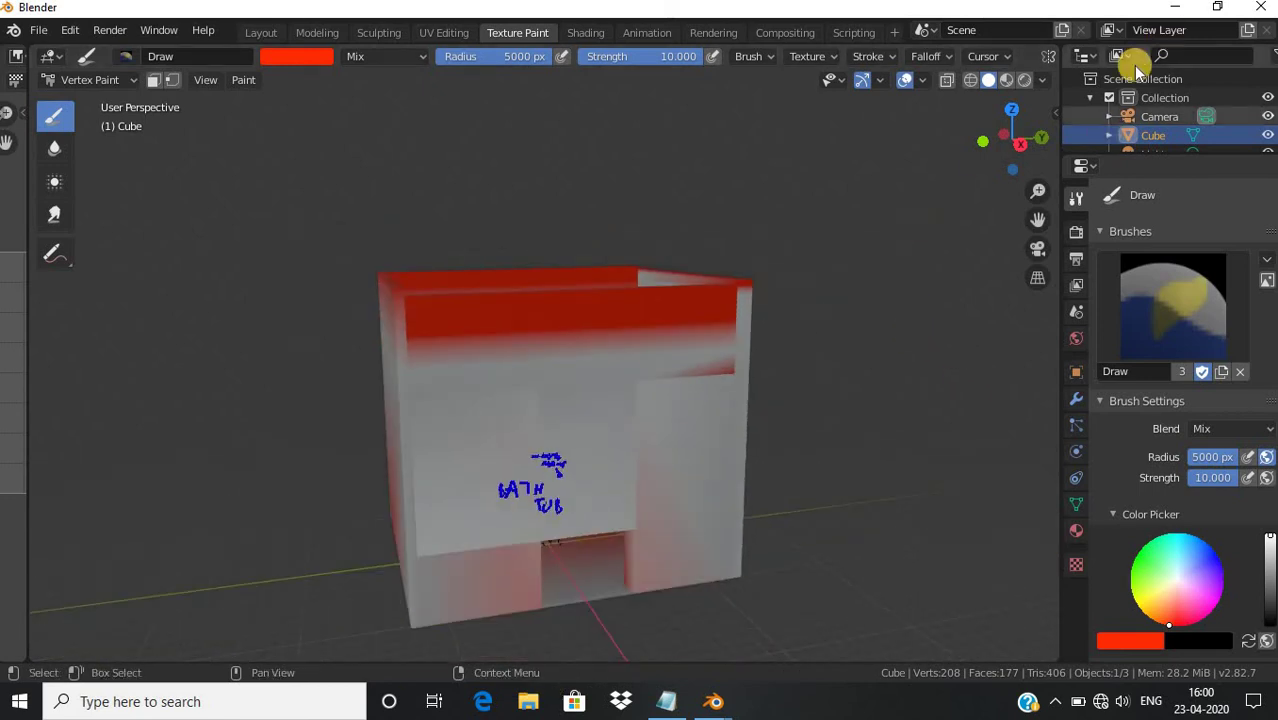
left_click_drag(1027, 125, 599, 391)
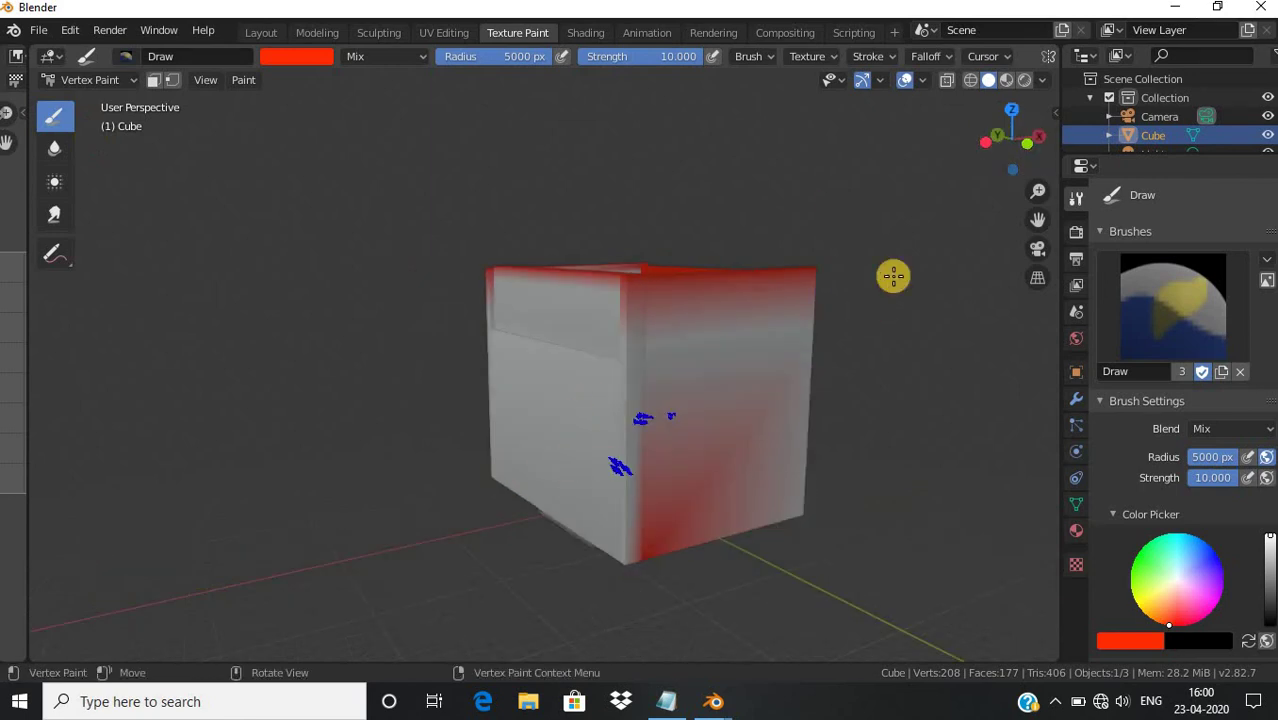
mouse_move(1011, 143)
left_mouse_down()
mouse_move(157, 151)
mouse_move(428, 428)
left_mouse_up()
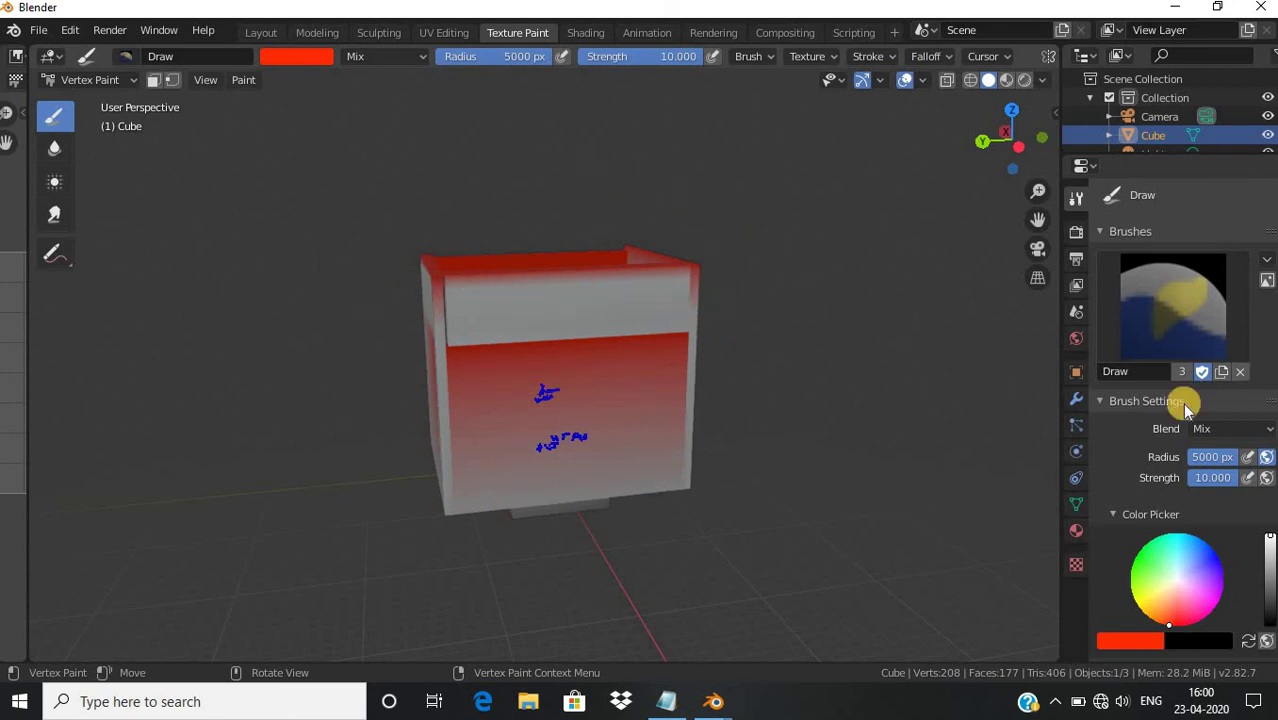
mouse_move(990, 137)
left_mouse_down()
mouse_move(203, 157)
mouse_move(312, 352)
left_mouse_up()
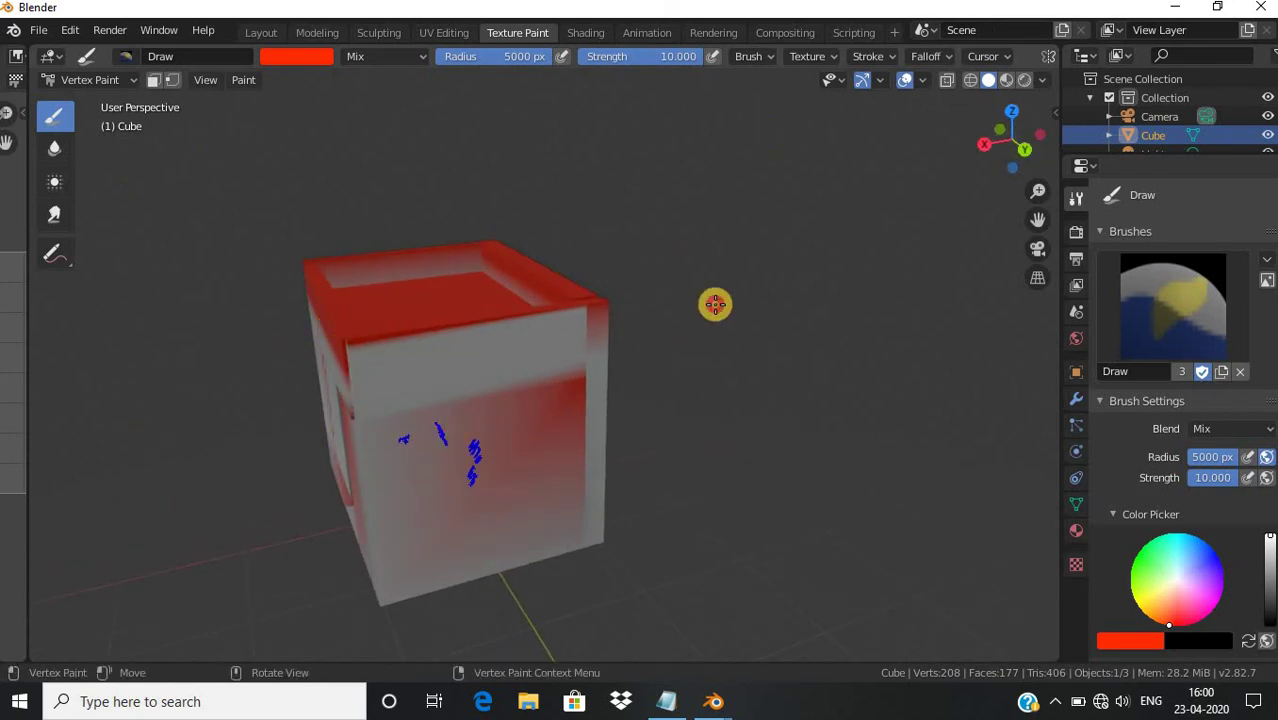
mouse_move(1013, 137)
left_mouse_down()
mouse_move(620, 88)
mouse_move(491, 347)
left_mouse_up()
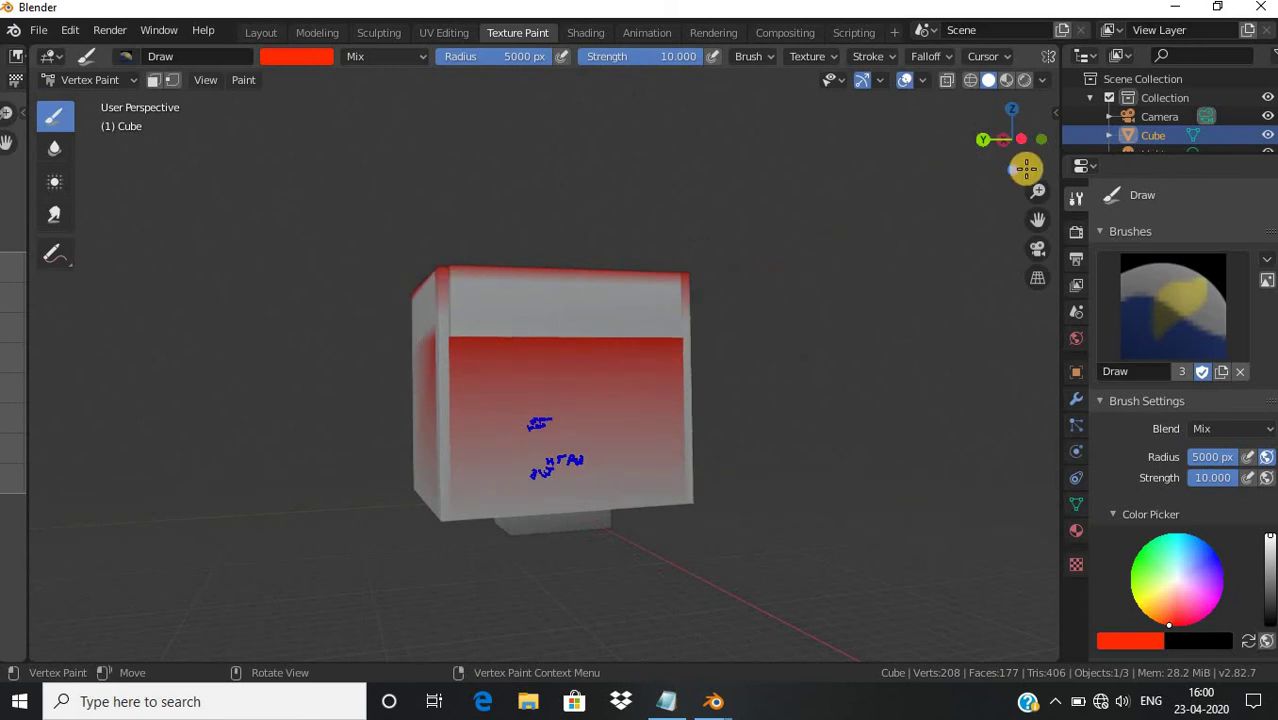
mouse_move(1026, 168)
left_mouse_down()
mouse_move(1007, 77)
mouse_move(990, 585)
mouse_move(531, 530)
left_mouse_up()
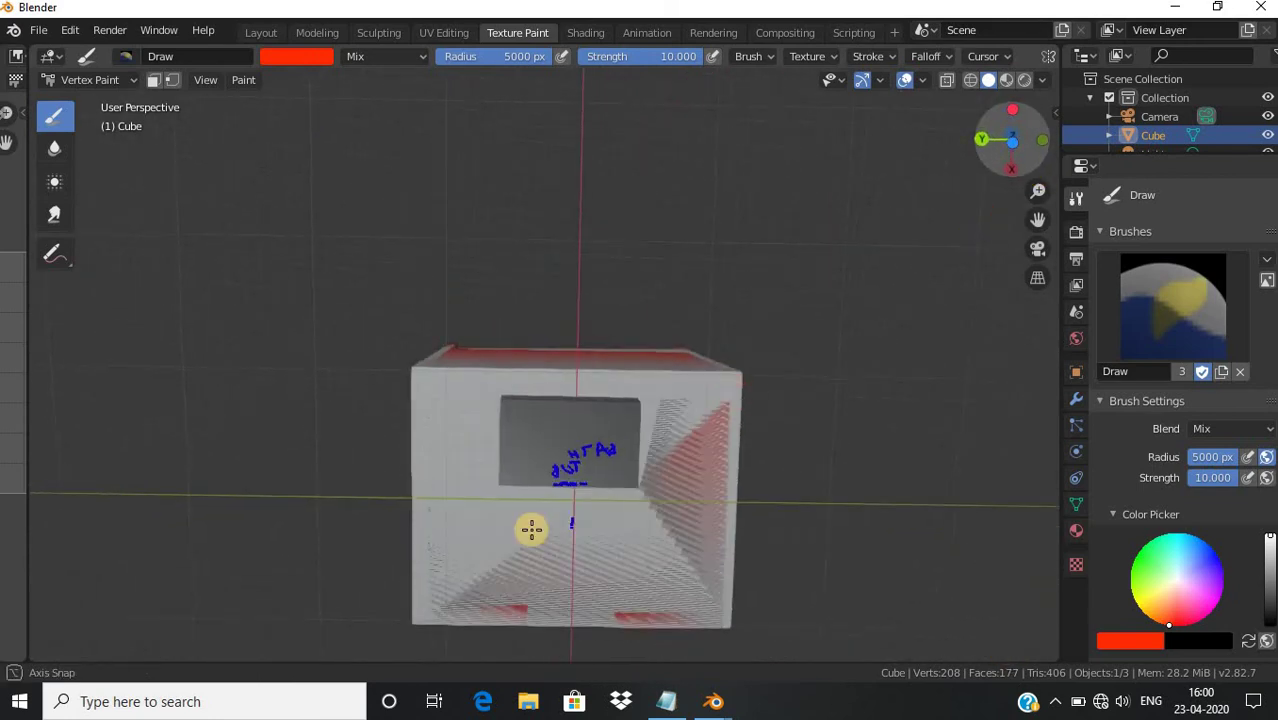
Paint the cube's underside red and its grey recessed panel solid blue
left_click(573, 531)
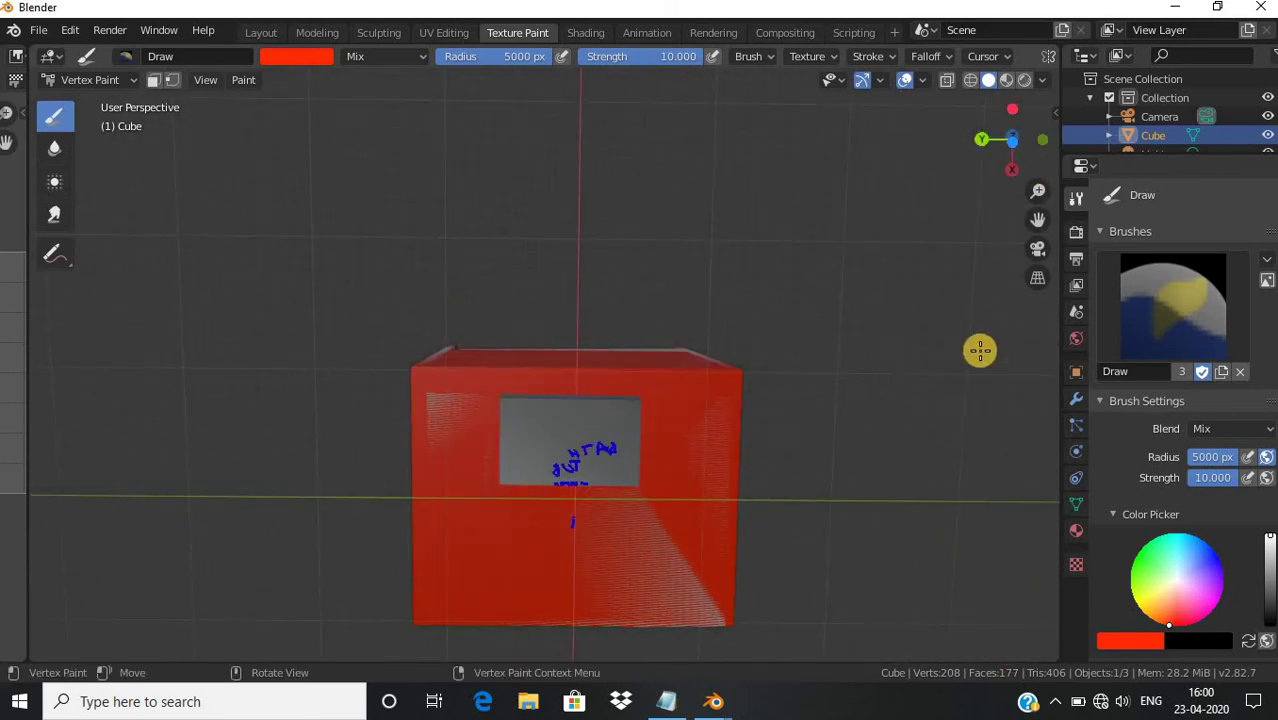
left_click_drag(1013, 142, 354, 343)
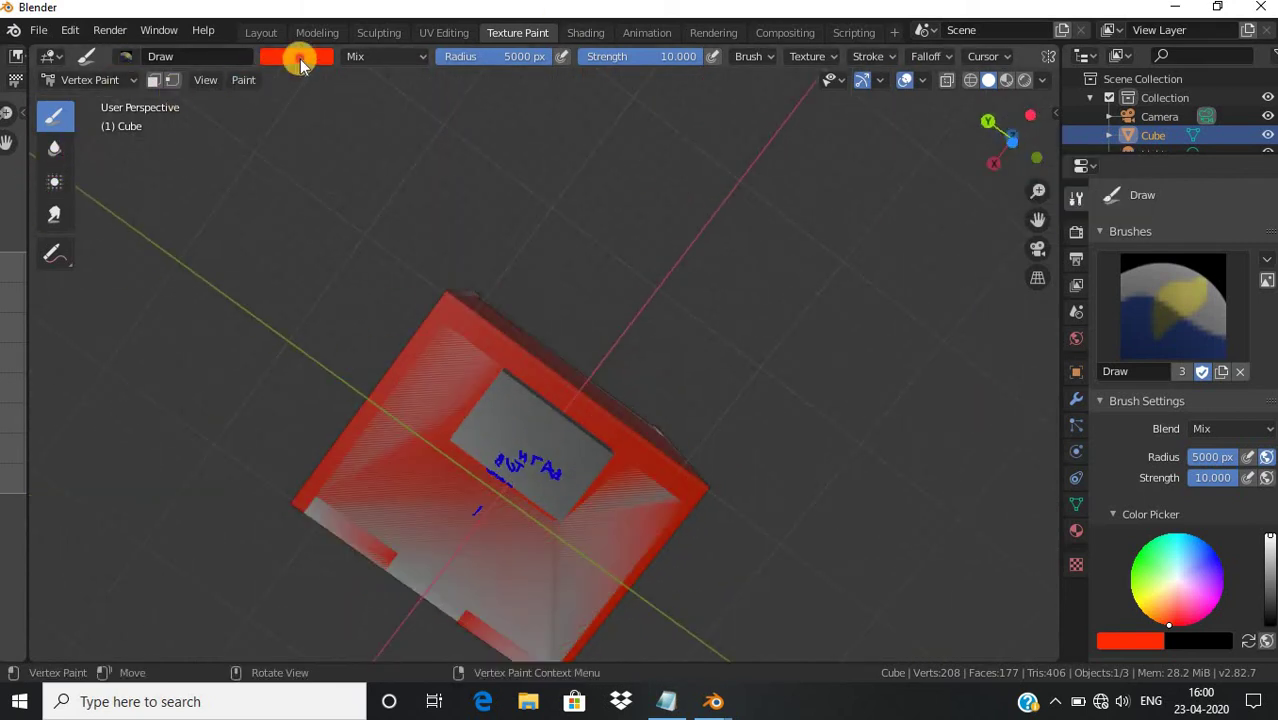
left_click(300, 58)
left_click_drag(400, 140, 413, 106)
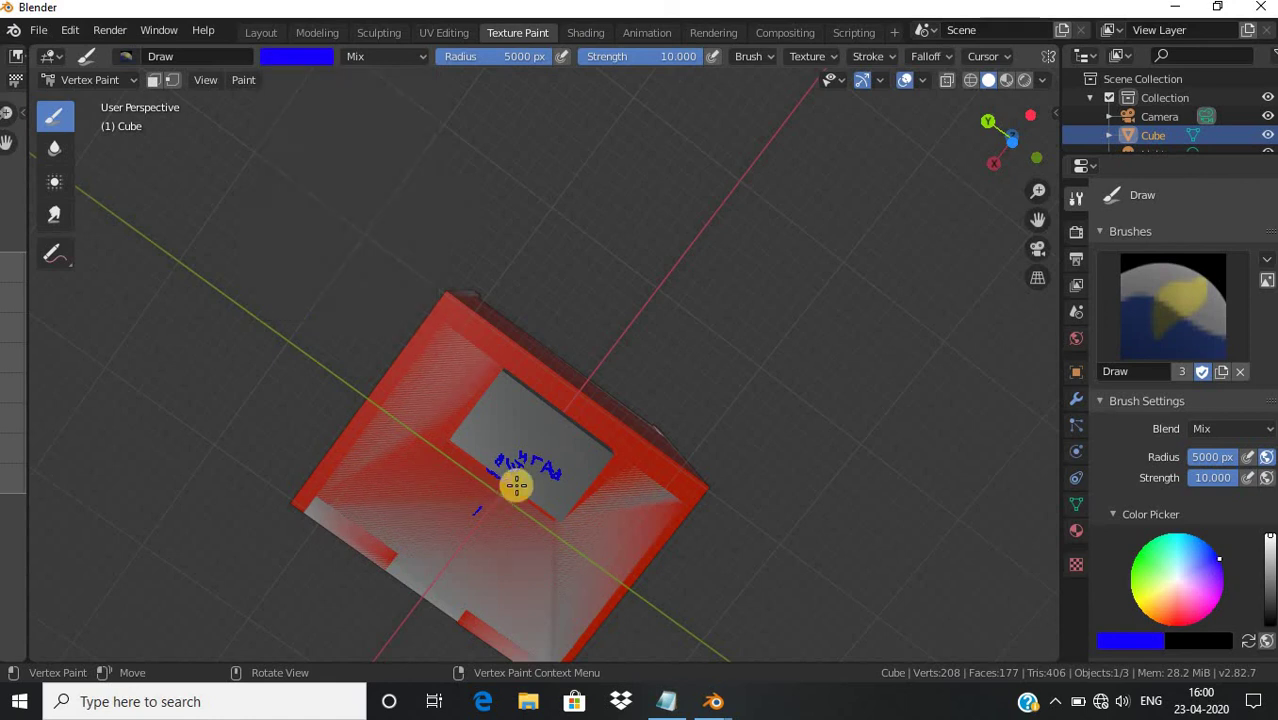
left_click(529, 447)
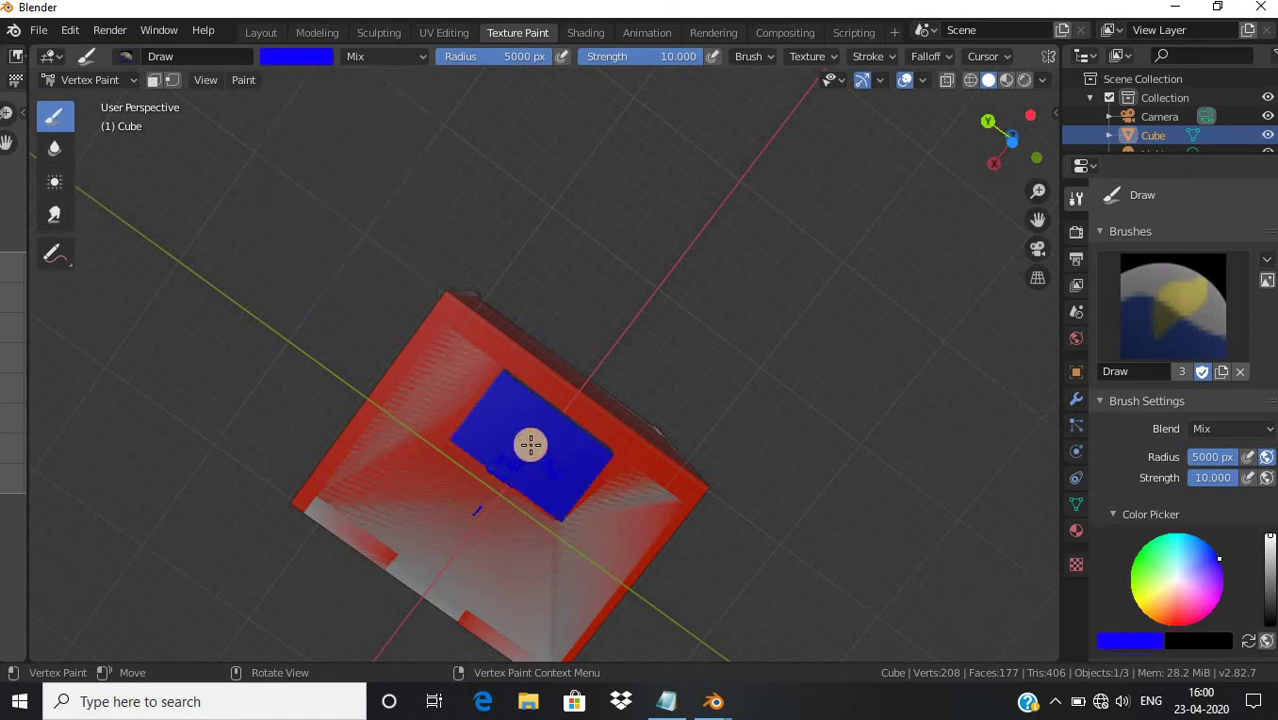
Set the brush colour back to red
left_click(320, 60)
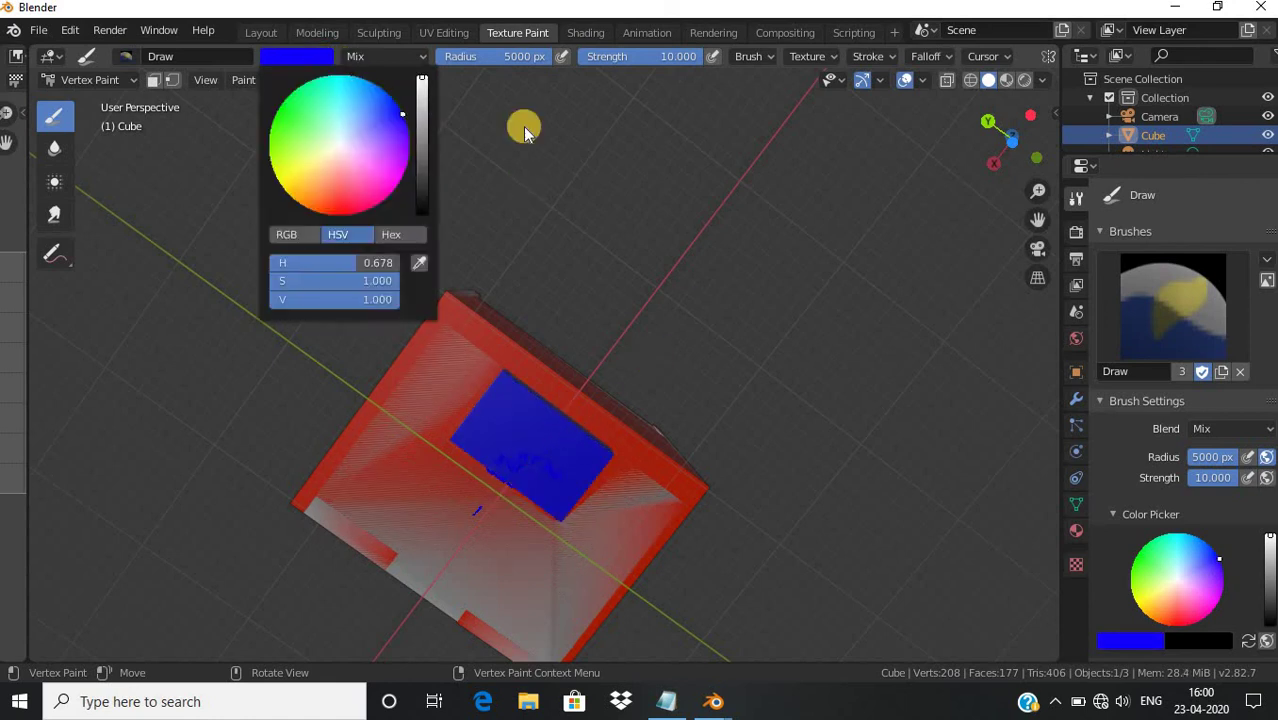
left_click(316, 66)
left_click(340, 212)
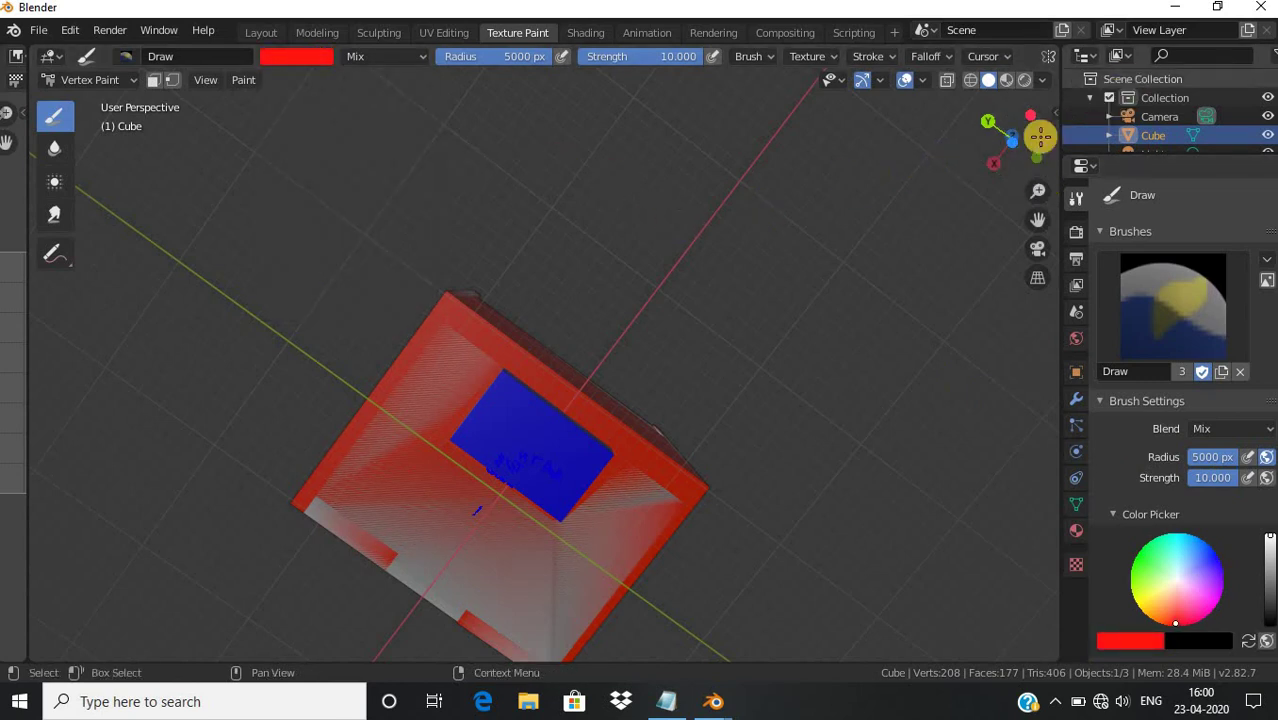
mouse_move(1036, 135)
left_mouse_down()
mouse_move(292, 278)
mouse_move(679, 174)
left_mouse_up()
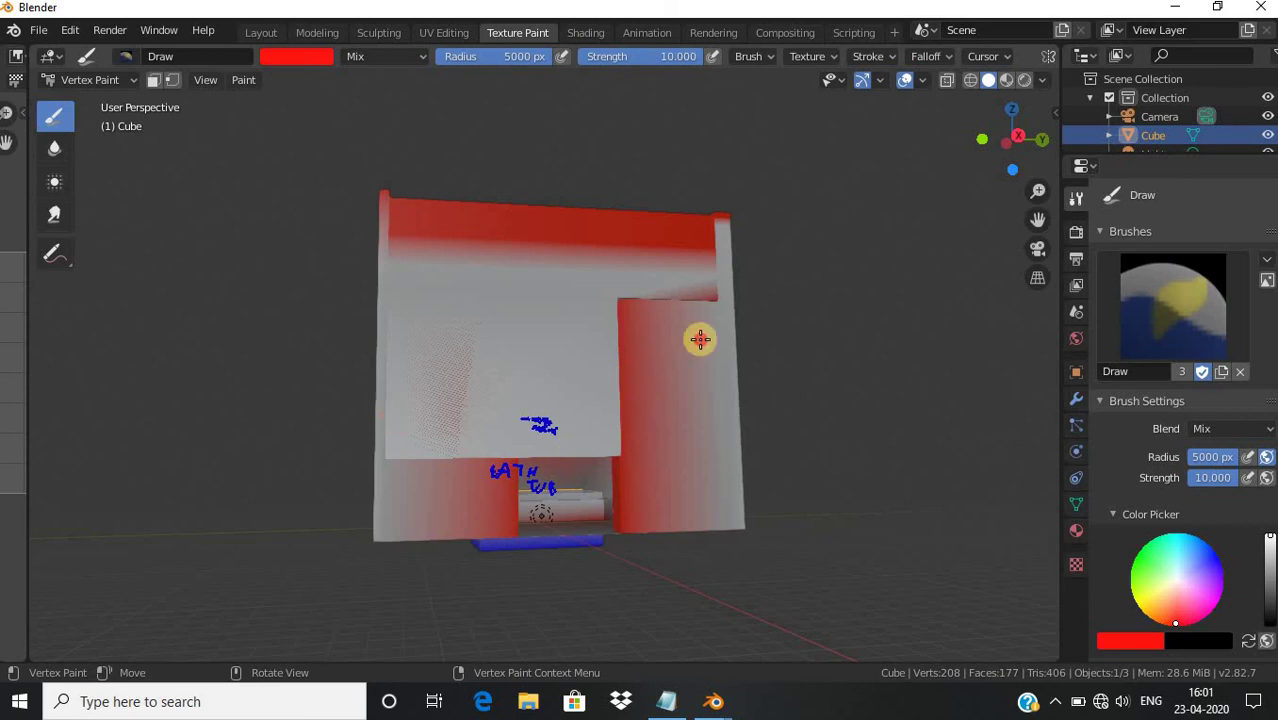
Brush a red tint over the cube's front face and review it from another angle
scroll(491, 211, "down", 3)
left_click_drag(456, 379, 539, 315)
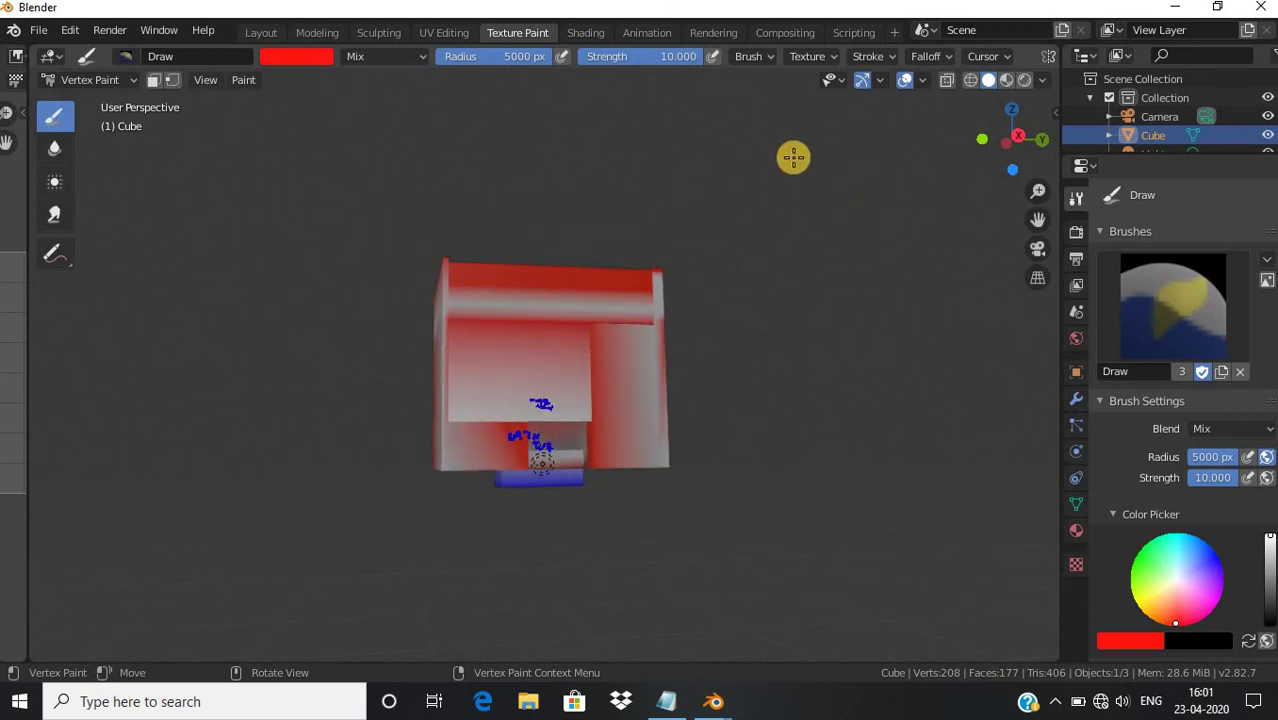
middle_click_drag(180, 180, 667, 349)
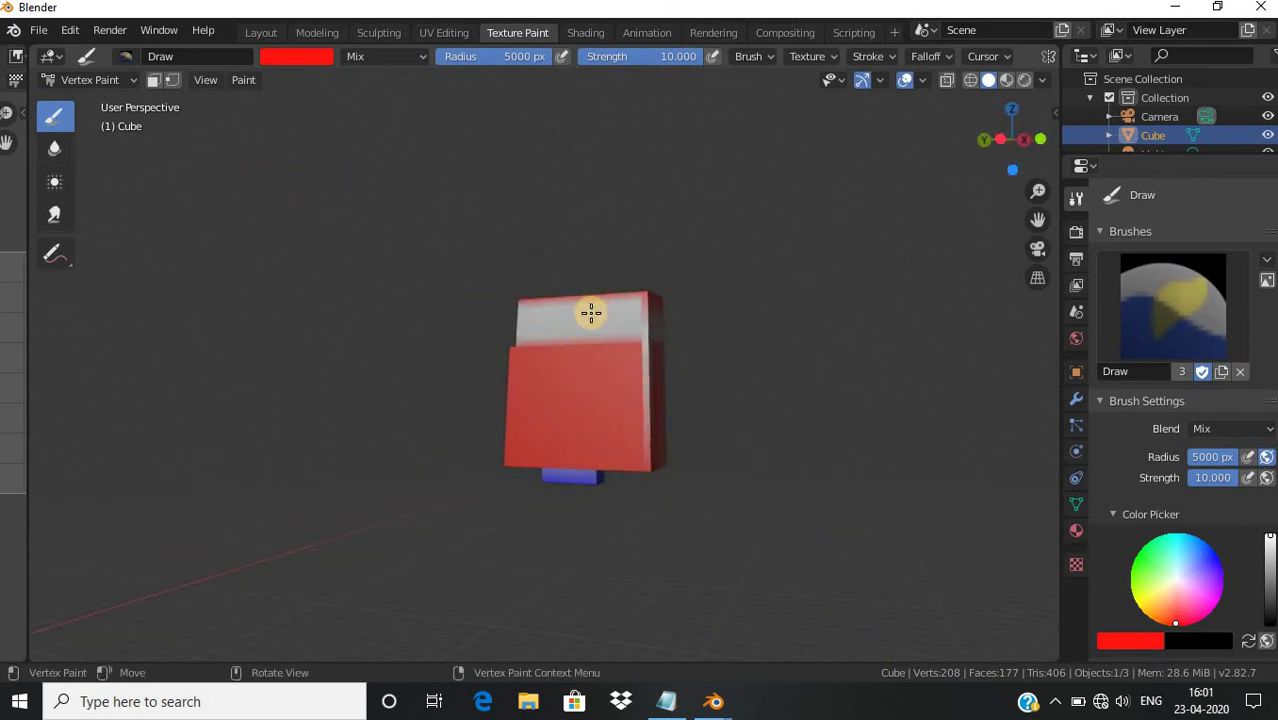
scroll(591, 313, "up", 5)
scroll(591, 313, "down", 4)
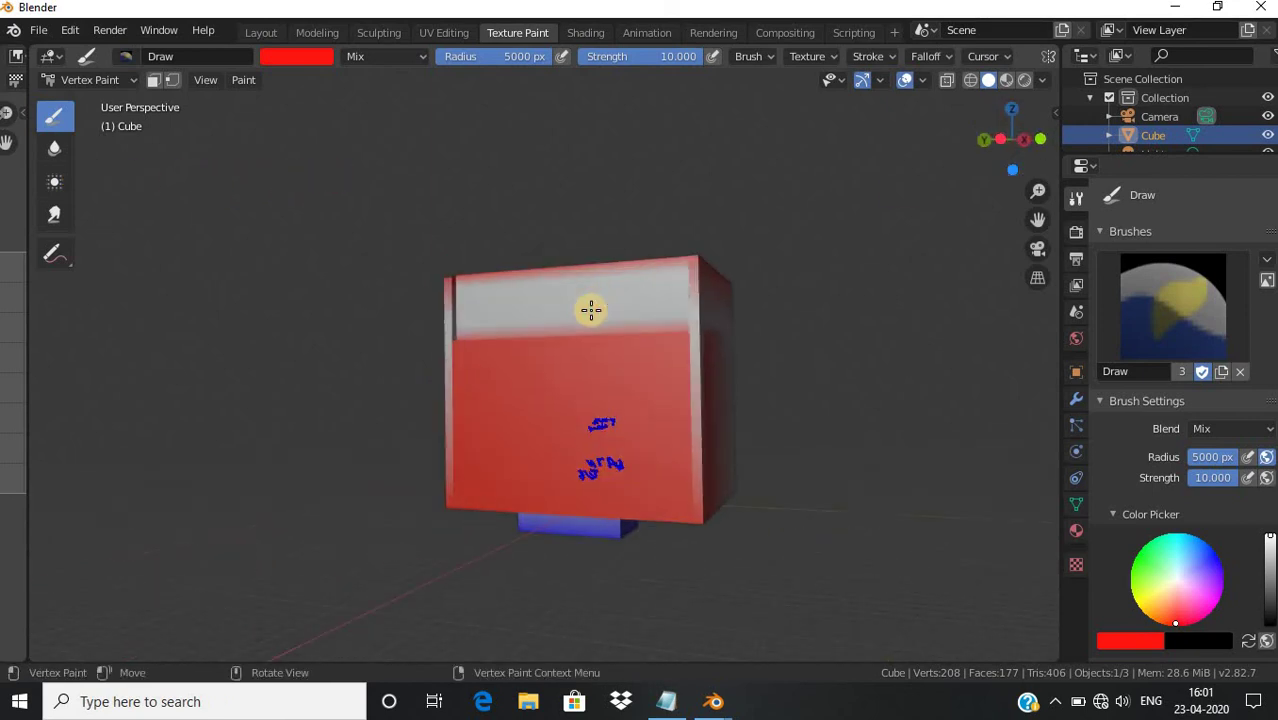
scroll(514, 313, "down", 1)
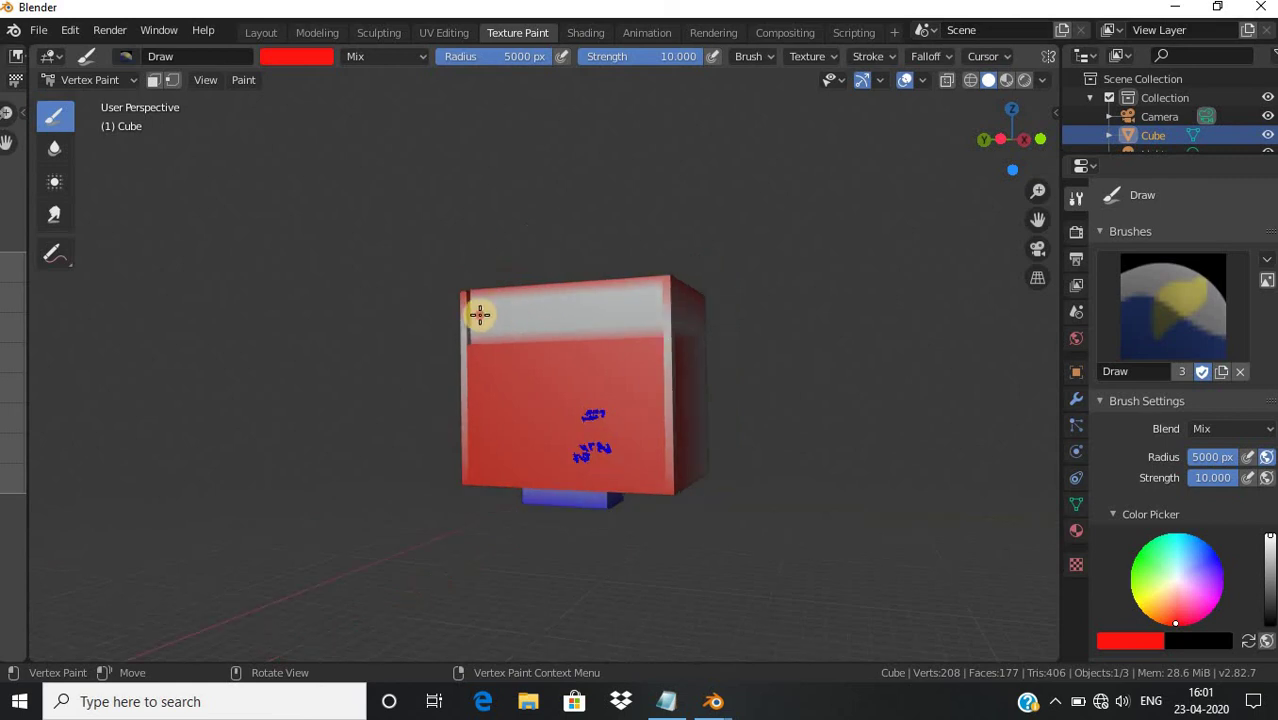
mouse_move(1003, 147)
left_mouse_down()
mouse_move(608, 237)
mouse_move(642, 143)
mouse_move(736, 146)
mouse_move(661, 144)
mouse_move(611, 356)
left_mouse_up()
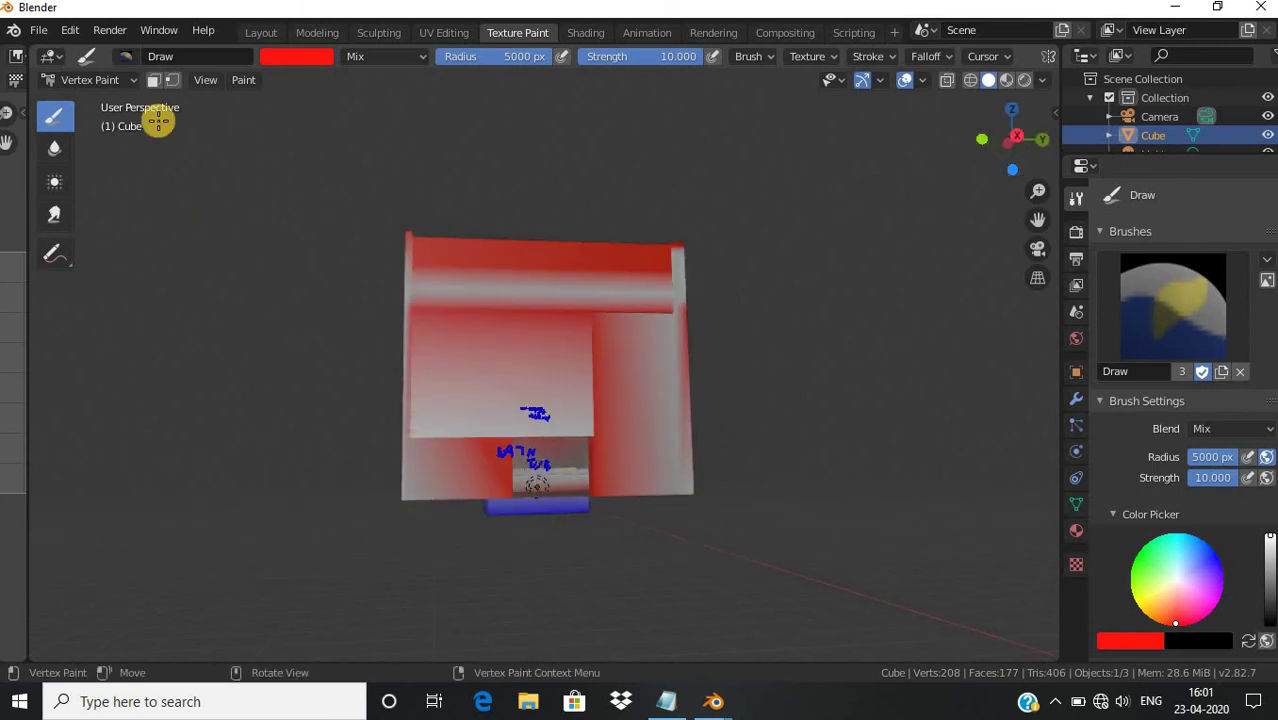
scroll(744, 279, "up", 2)
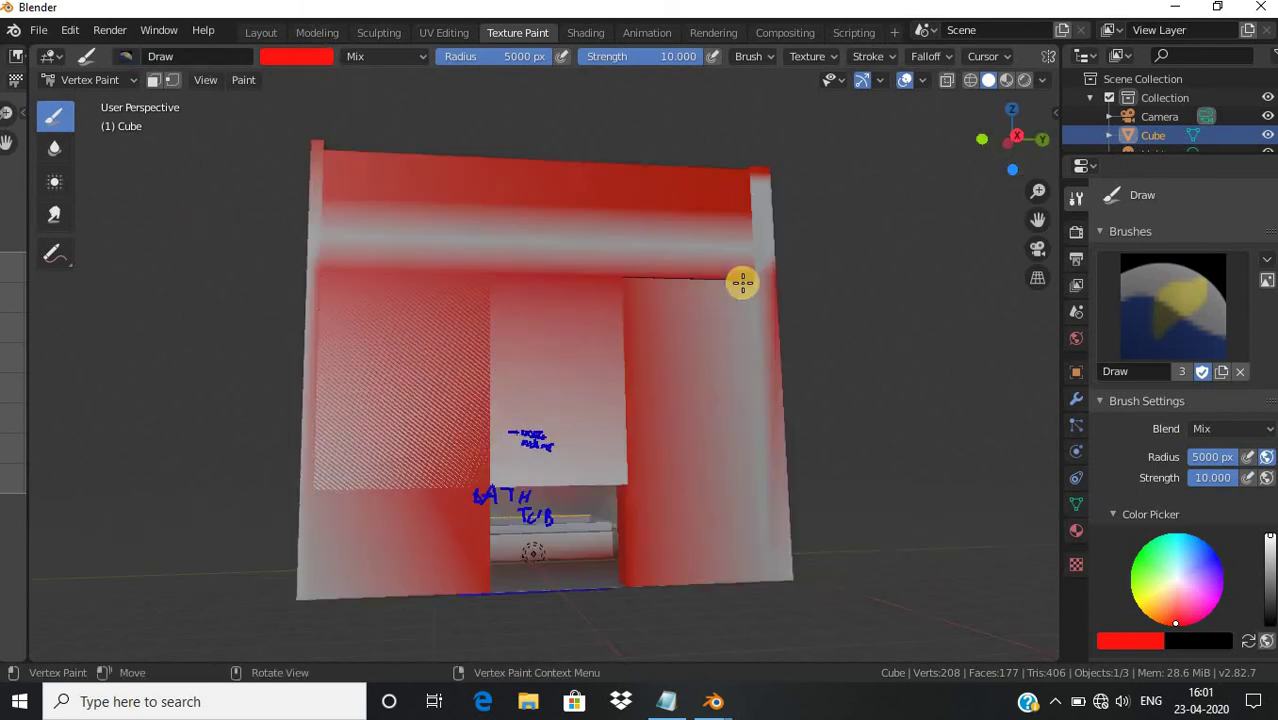
scroll(744, 279, "up", 2)
scroll(742, 280, "up", 2)
scroll(740, 280, "up", 2)
scroll(740, 280, "up", 1)
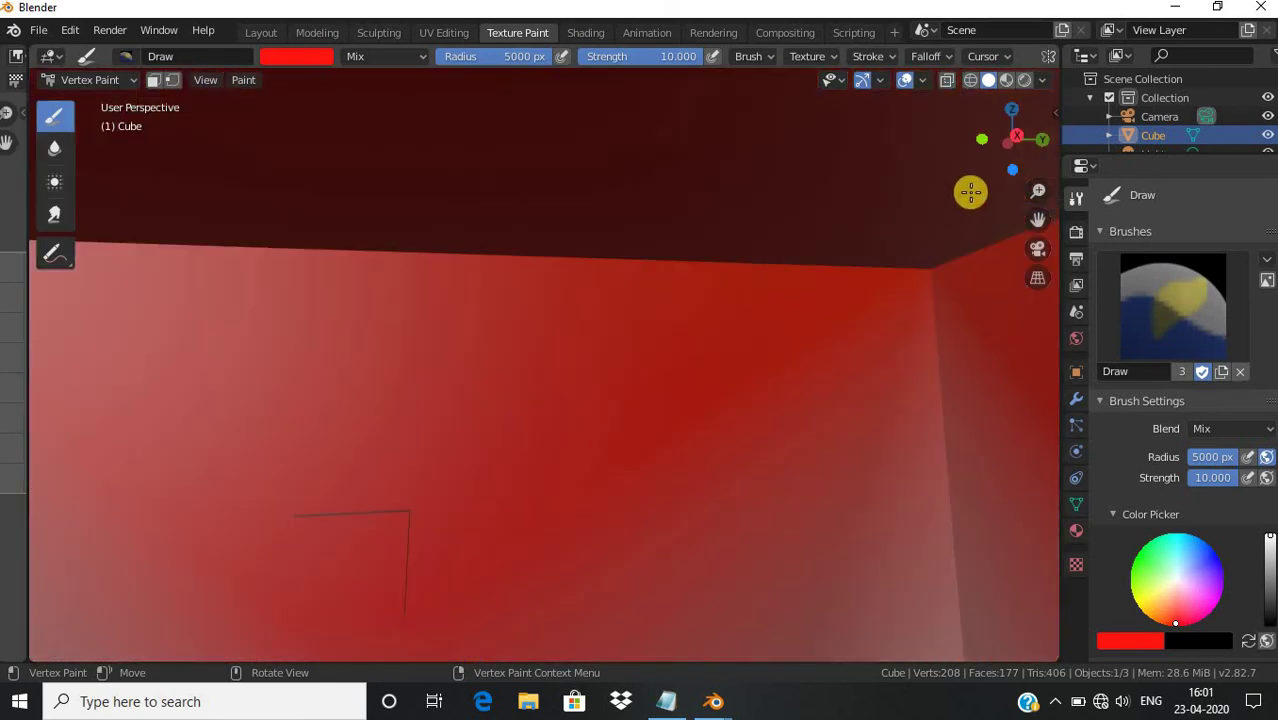
mouse_move(1012, 136)
left_mouse_down()
mouse_move(845, 214)
mouse_move(914, 204)
mouse_move(1004, 143)
mouse_move(984, 157)
left_mouse_up()
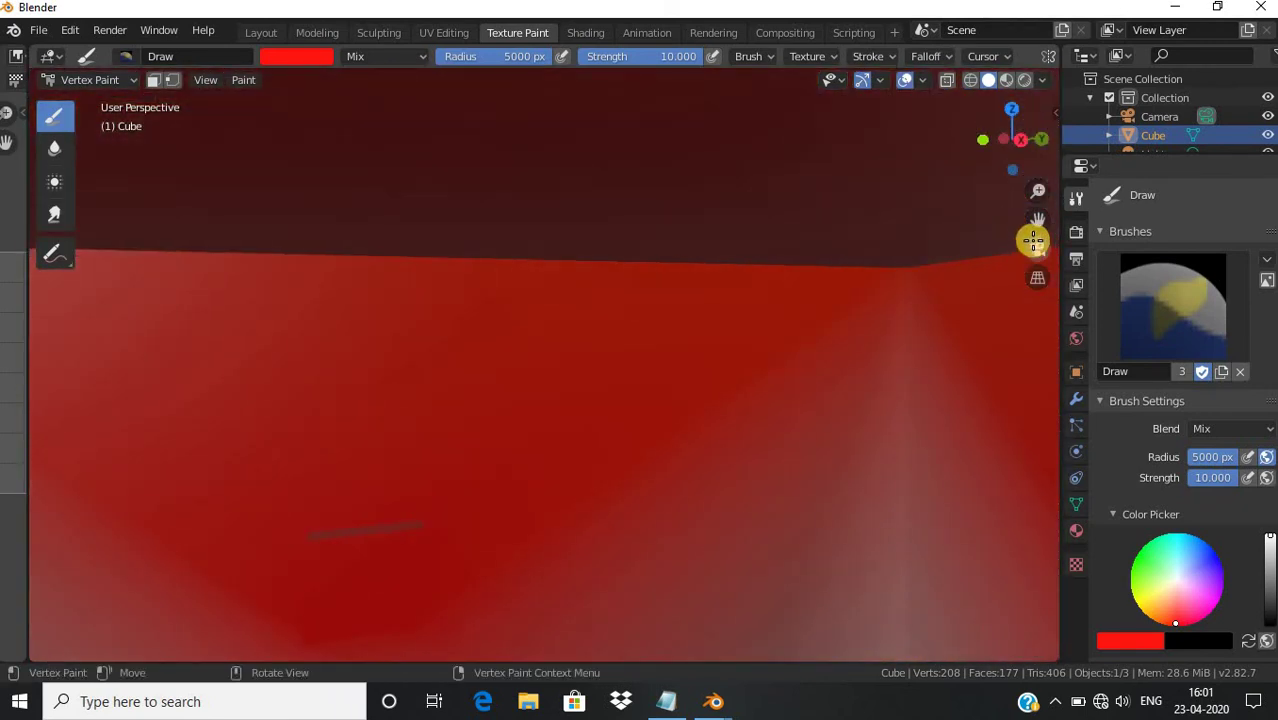
left_click(322, 58)
left_click(346, 114)
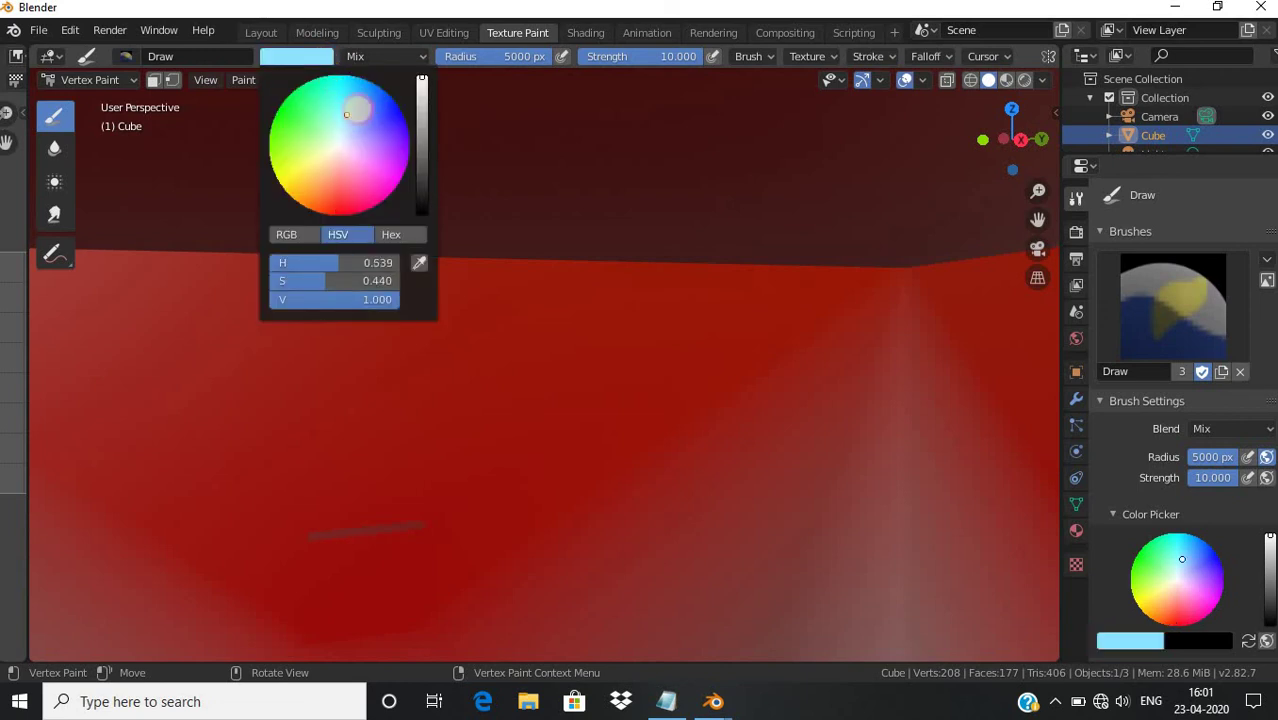
left_click_drag(357, 110, 273, 126)
type("45")
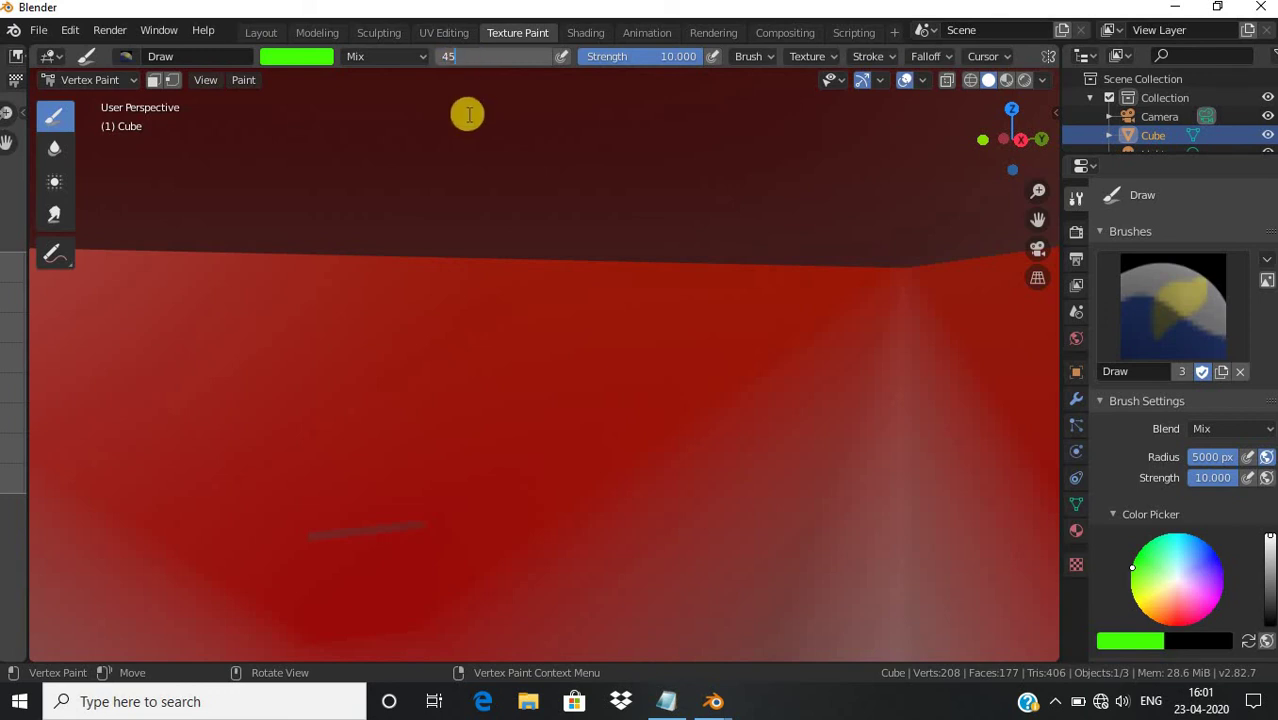
key("Return")
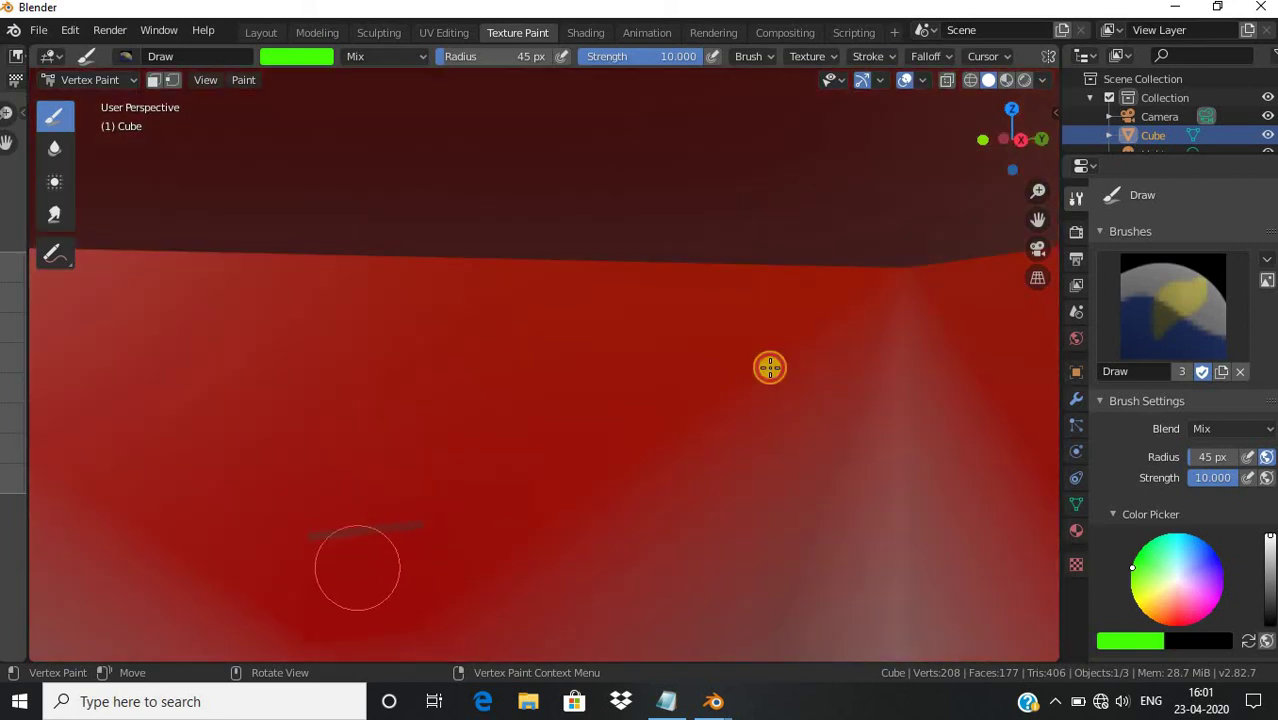
mouse_move(1038, 218)
left_mouse_down()
mouse_move(139, 88)
mouse_move(937, 265)
left_mouse_up()
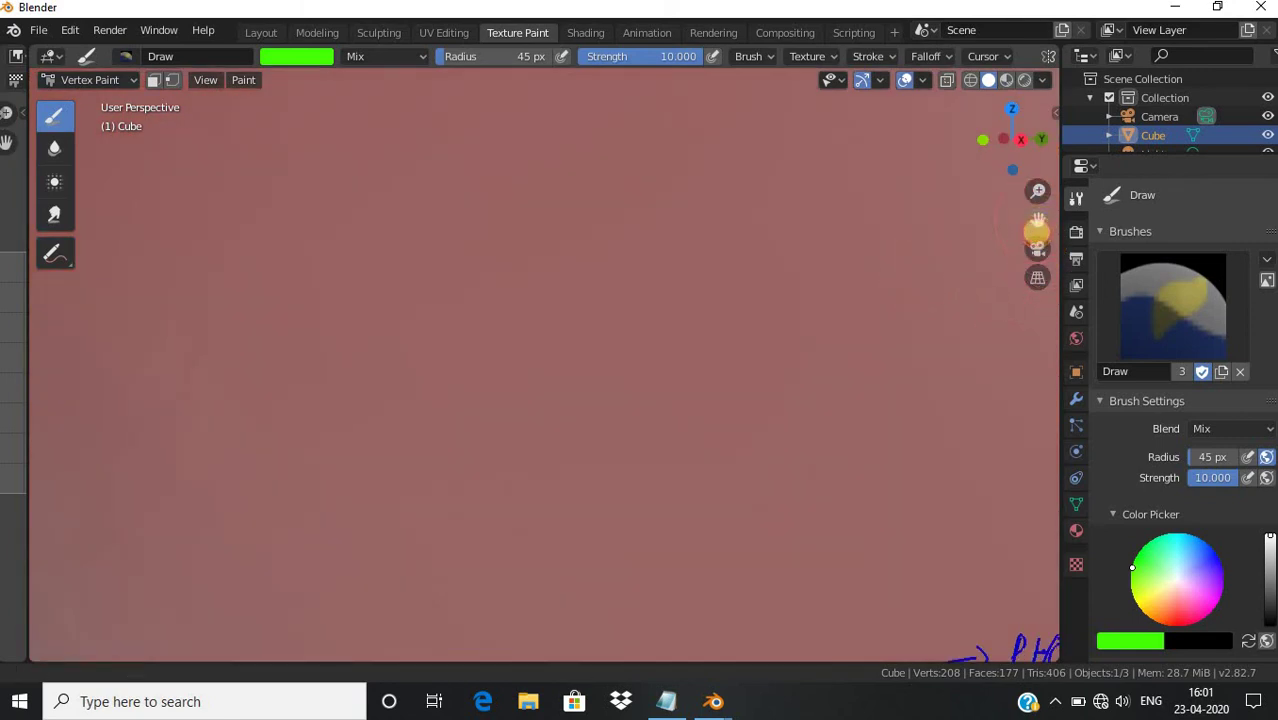
middle_click_drag(755, 348, 642, 439)
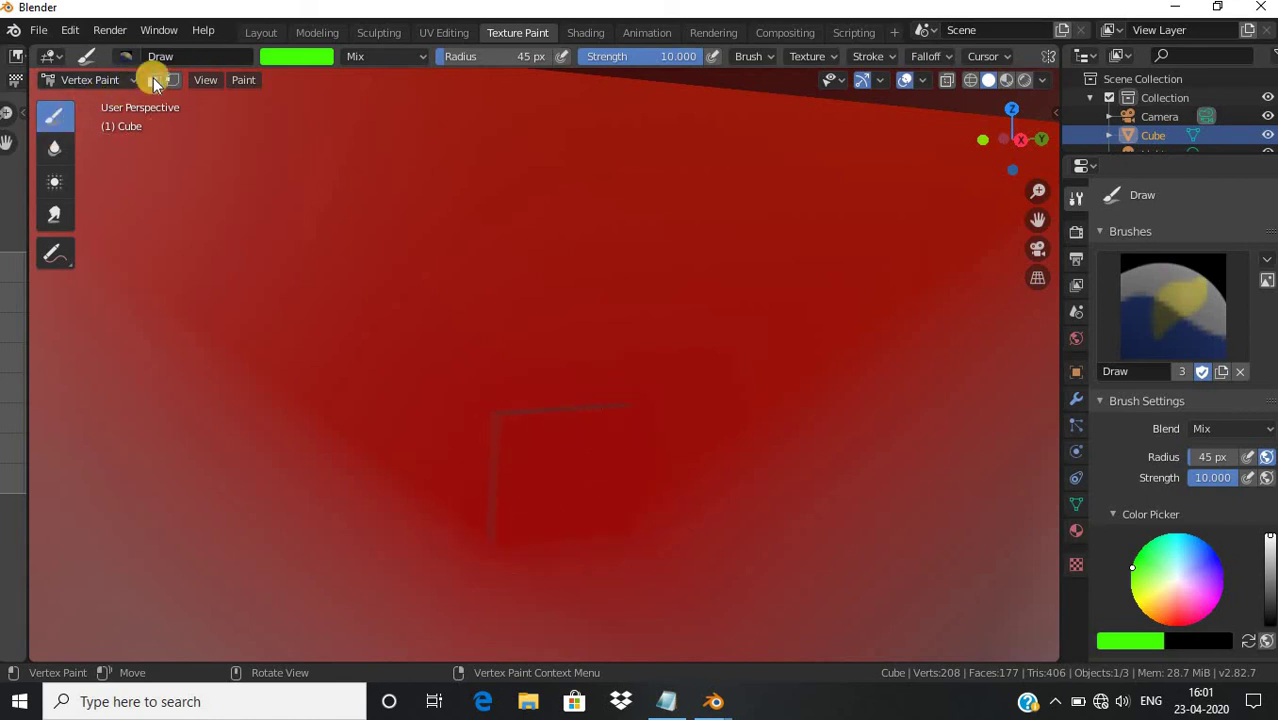
Enable face selection masking and try a box selection, then cancel it
left_click(159, 85)
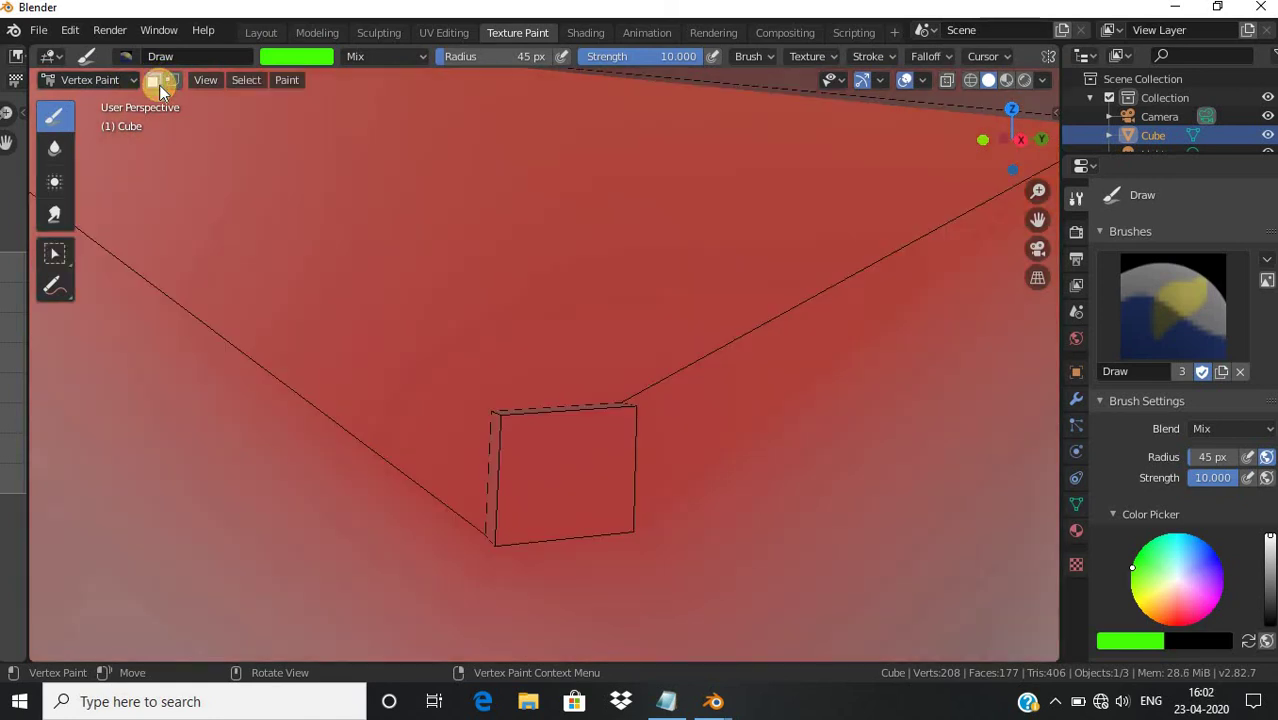
left_click(245, 82)
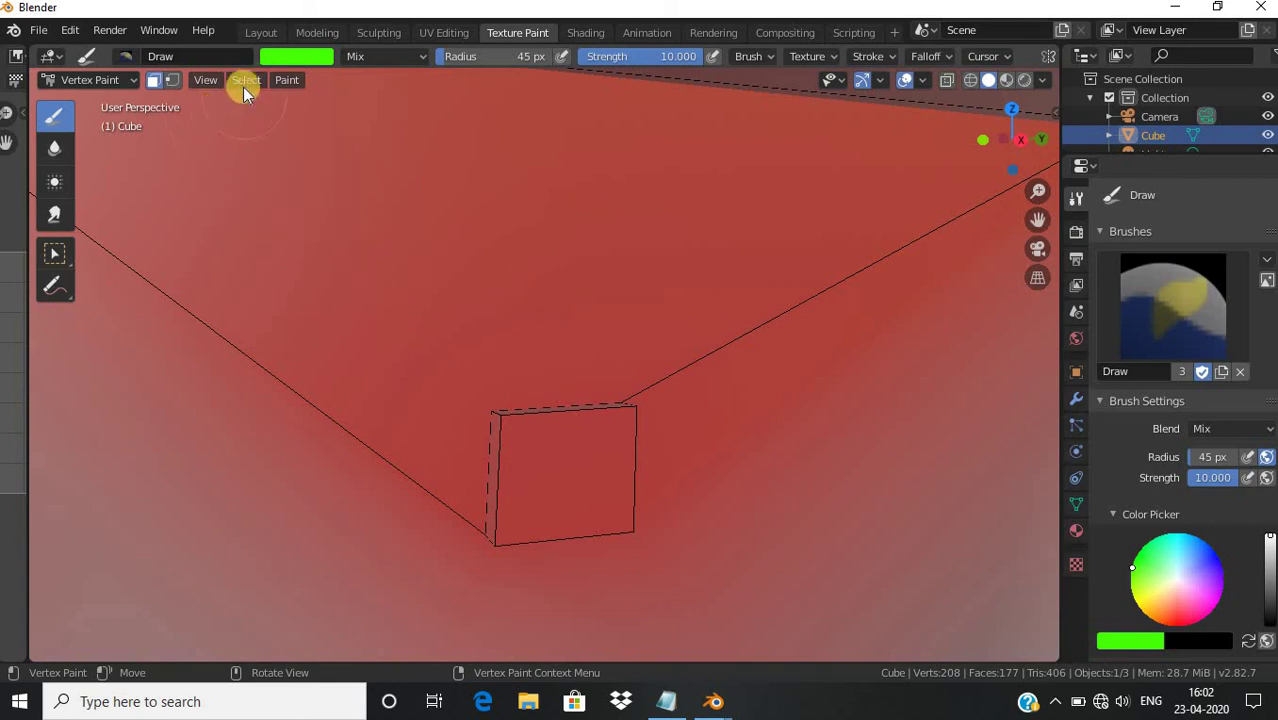
left_click(245, 82)
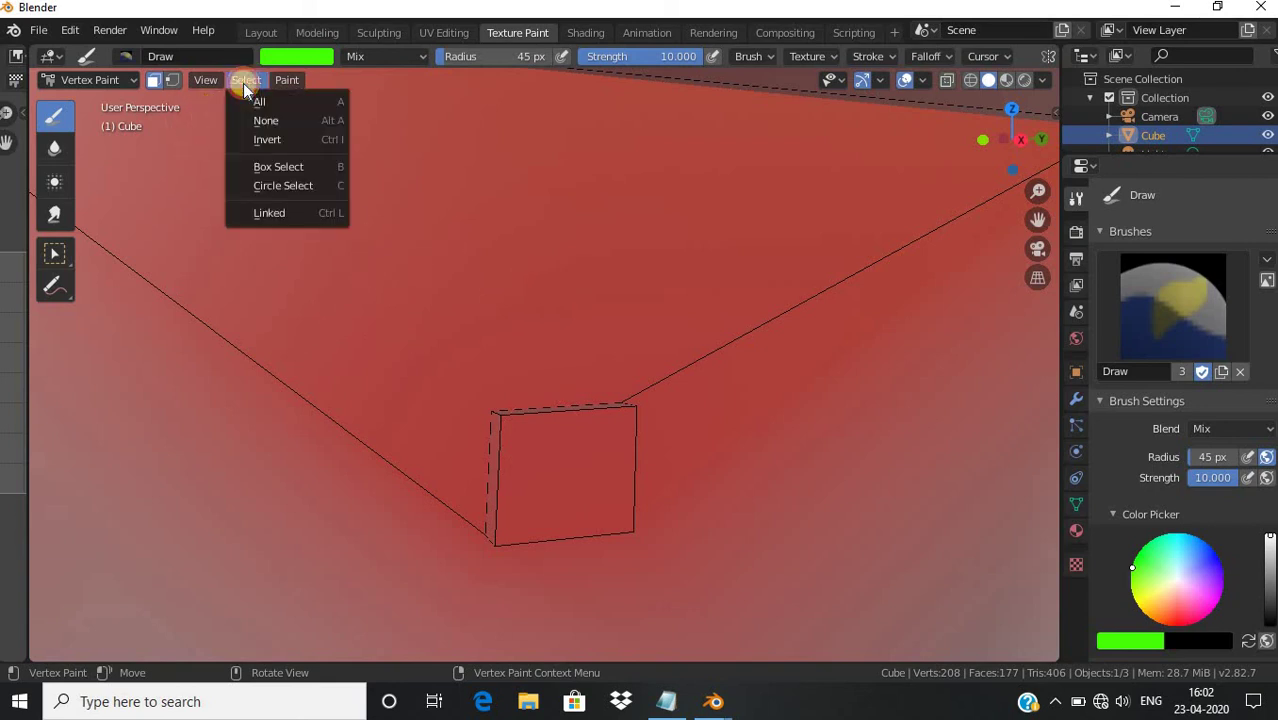
left_click(268, 165)
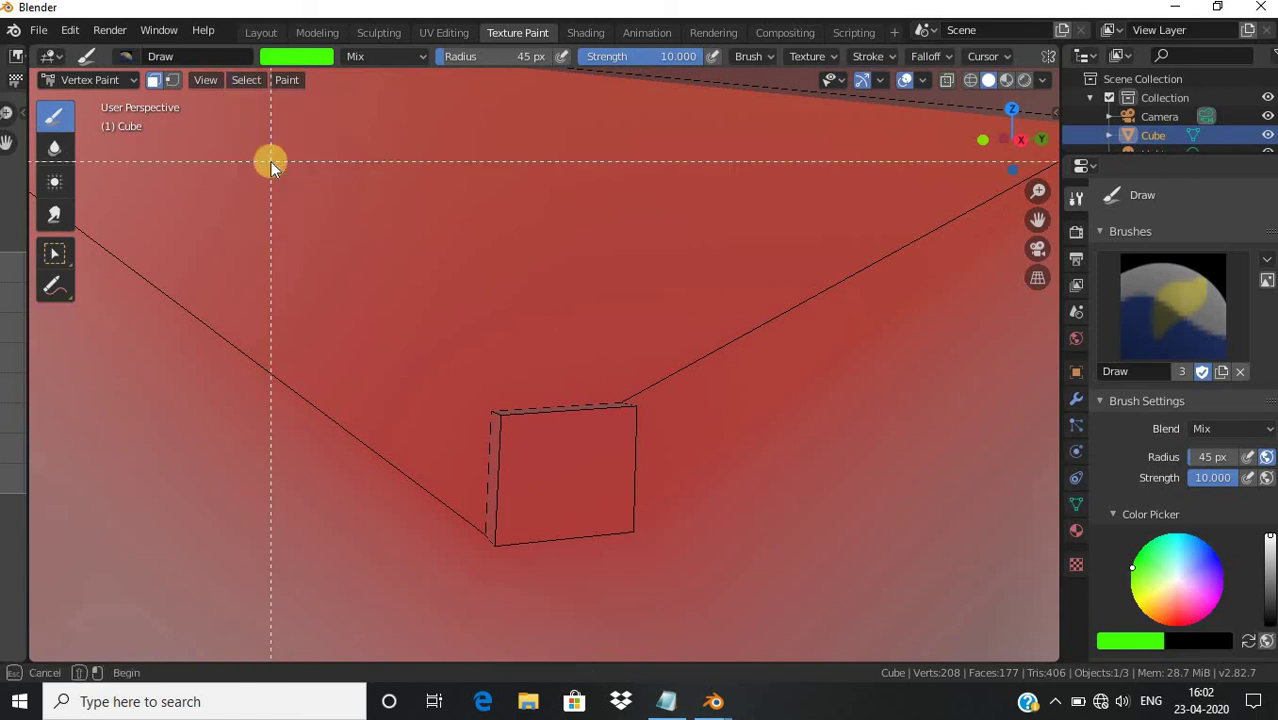
left_click(590, 465)
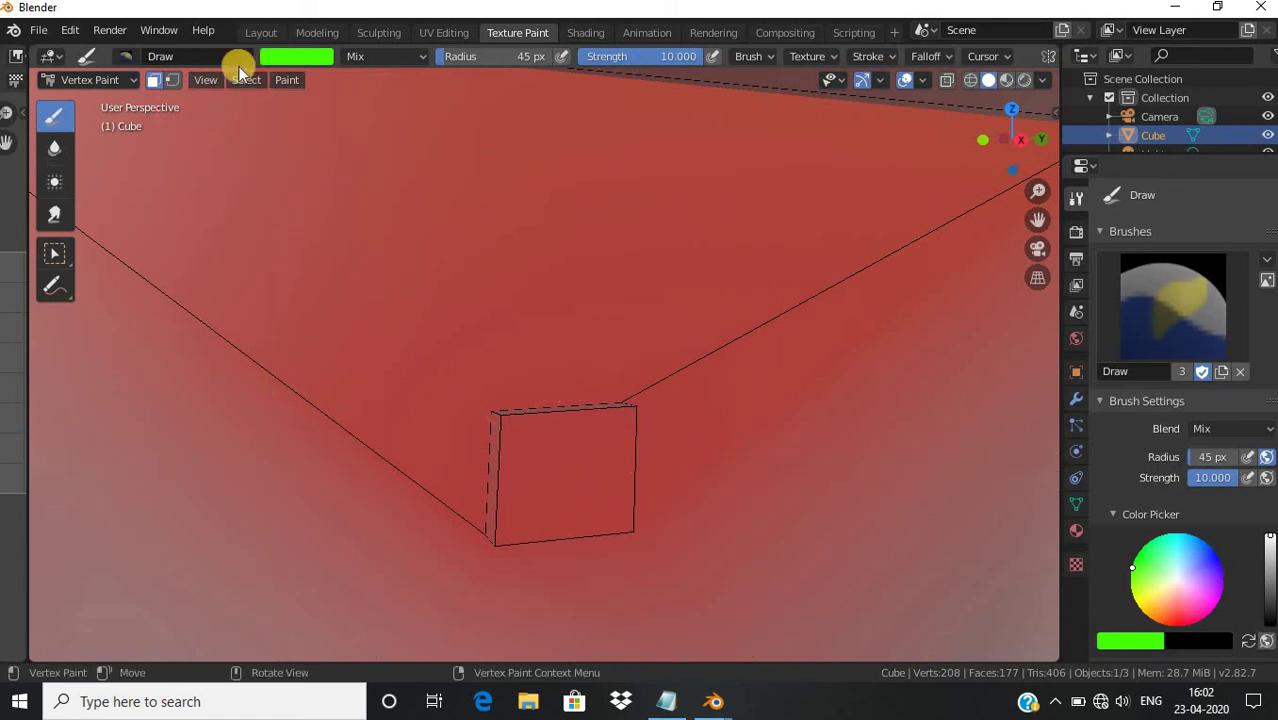
Switch to vertex selection masking and view the whole house with its vertex points
left_click(170, 80)
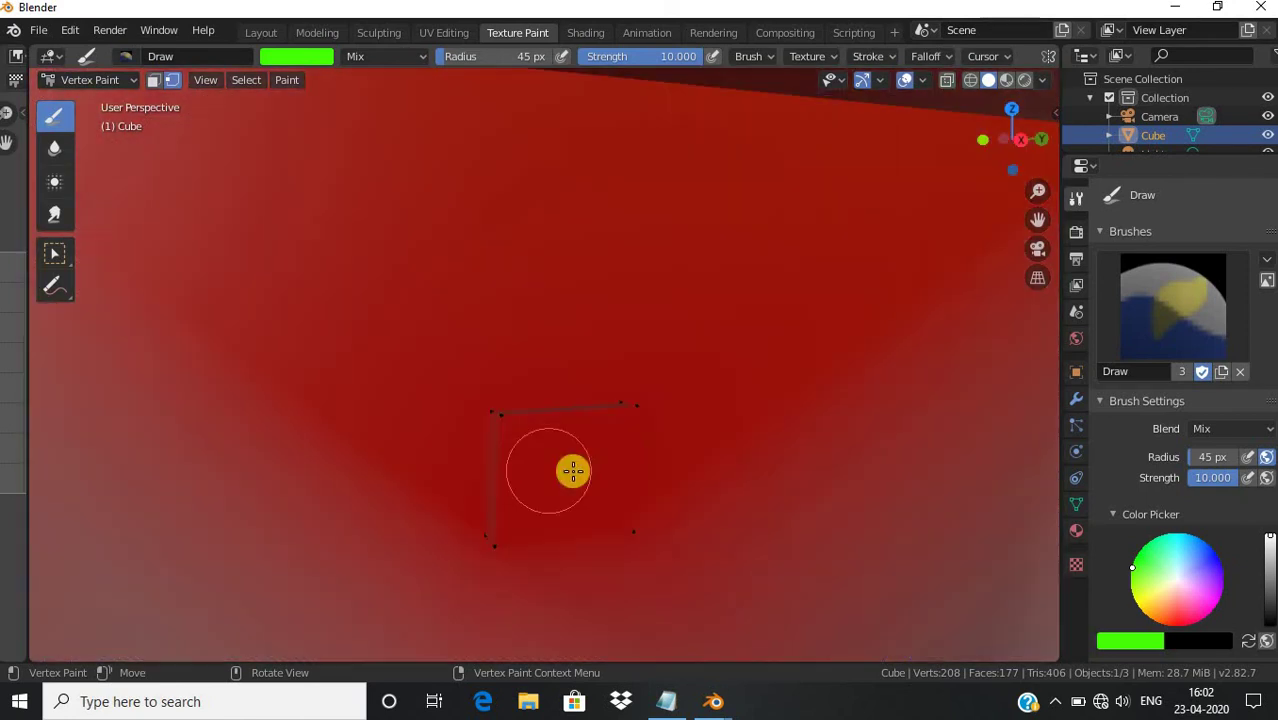
mouse_move(1014, 138)
left_mouse_down()
mouse_move(82, 216)
mouse_move(1001, 197)
mouse_move(915, 142)
left_mouse_up()
mouse_move(823, 133)
middle_mouse_down()
mouse_move(815, 185)
mouse_move(1055, 242)
mouse_move(231, 256)
mouse_move(57, 178)
mouse_move(48, 150)
mouse_move(1036, 133)
mouse_move(998, 132)
middle_mouse_up()
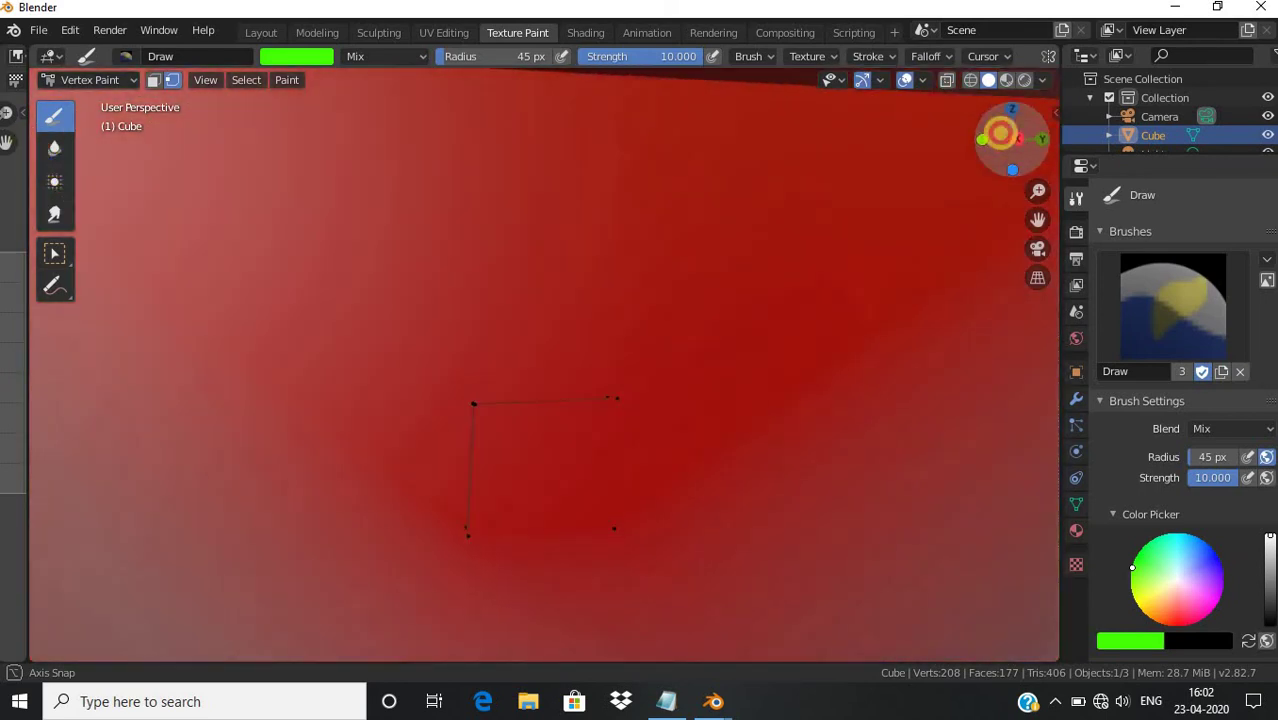
mouse_move(1003, 140)
left_mouse_down()
mouse_move(919, 146)
mouse_move(1018, 210)
mouse_move(633, 337)
left_mouse_up()
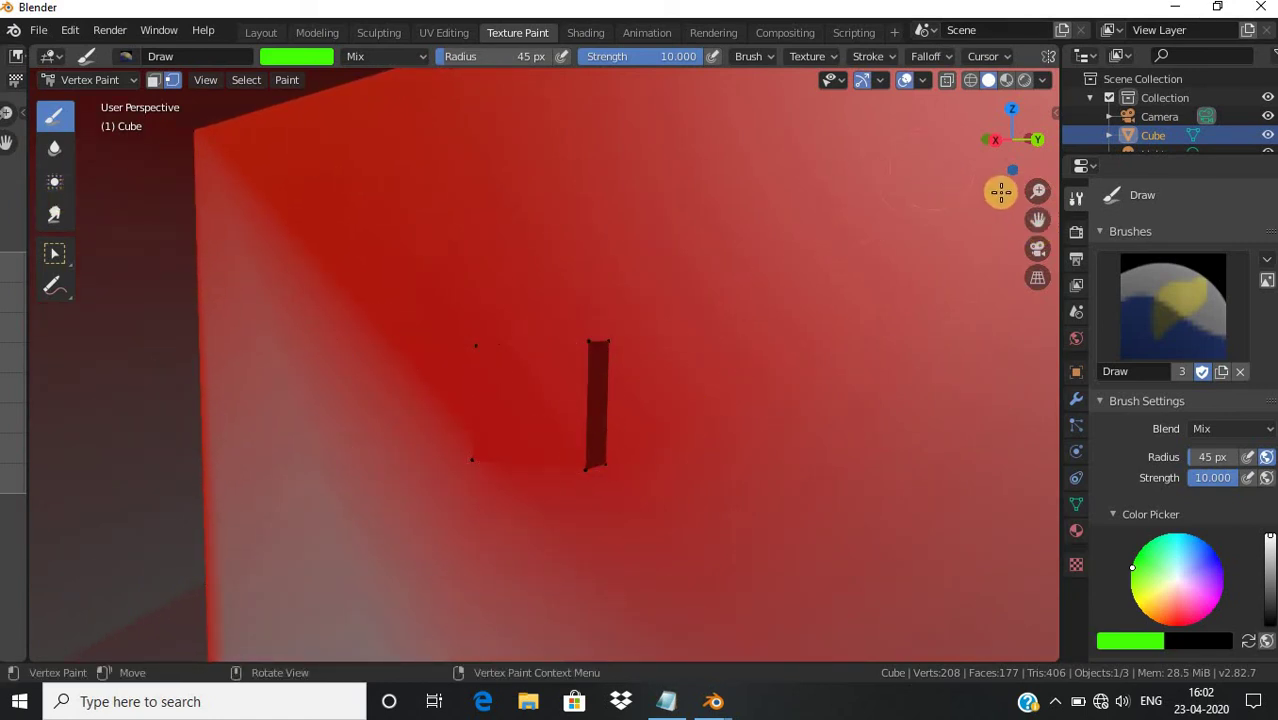
mouse_move(1005, 140)
left_mouse_down()
mouse_move(916, 131)
mouse_move(10, 292)
left_mouse_up()
mouse_move(242, 664)
middle_mouse_down("shift")
mouse_move(679, 371)
mouse_move(517, 294)
middle_mouse_up("shift")
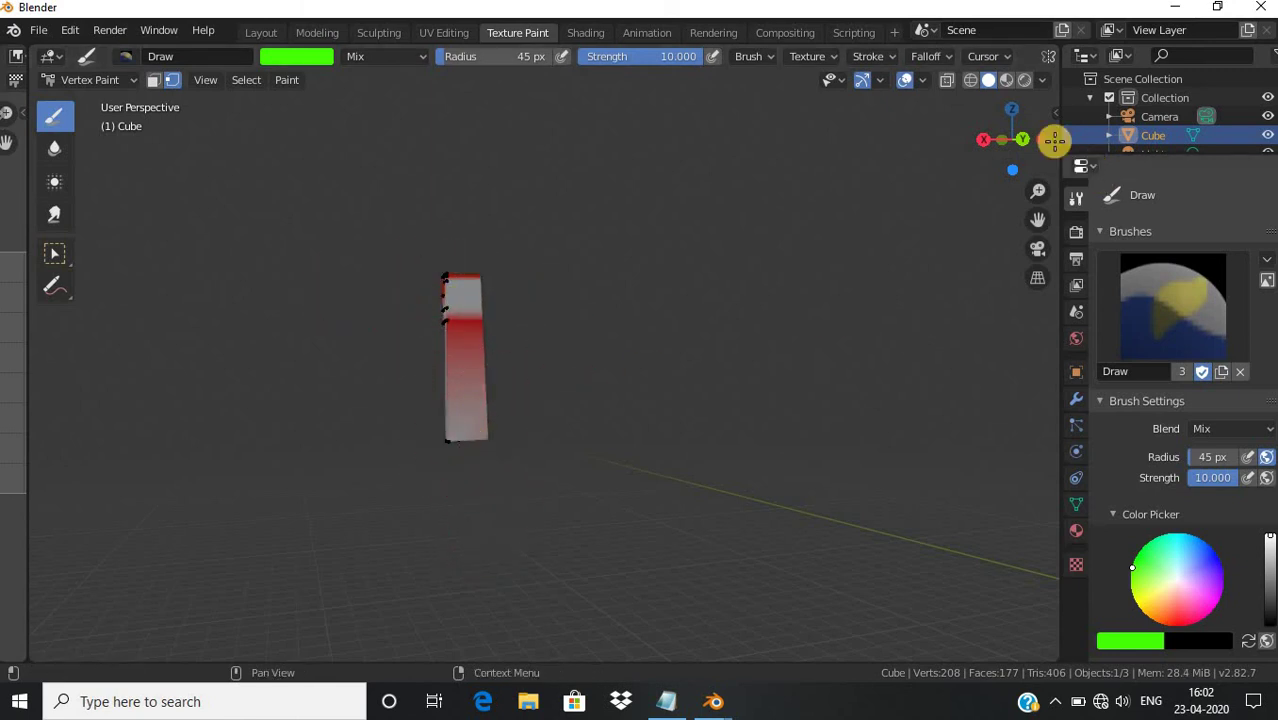
mouse_move(1015, 140)
left_mouse_down()
mouse_move(68, 180)
mouse_move(161, 222)
mouse_move(148, 182)
left_mouse_up()
scroll(740, 320, "up", 3)
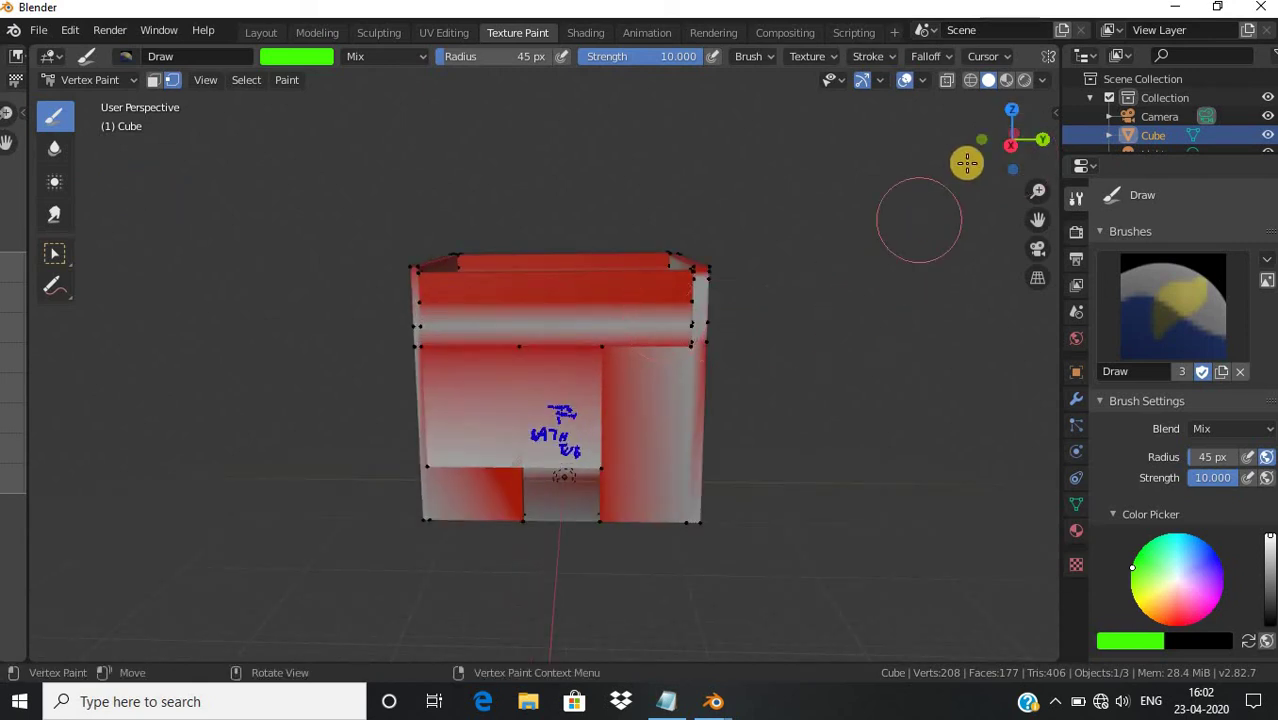
mouse_move(1013, 134)
left_mouse_down()
mouse_move(137, 134)
mouse_move(887, 106)
mouse_move(762, 77)
mouse_move(976, 77)
mouse_move(1044, 662)
mouse_move(1007, 134)
mouse_move(924, 77)
mouse_move(907, 494)
mouse_move(919, 431)
mouse_move(759, 511)
mouse_move(839, 621)
mouse_move(921, 237)
mouse_move(979, 442)
mouse_move(1038, 391)
mouse_move(1025, 389)
left_mouse_up()
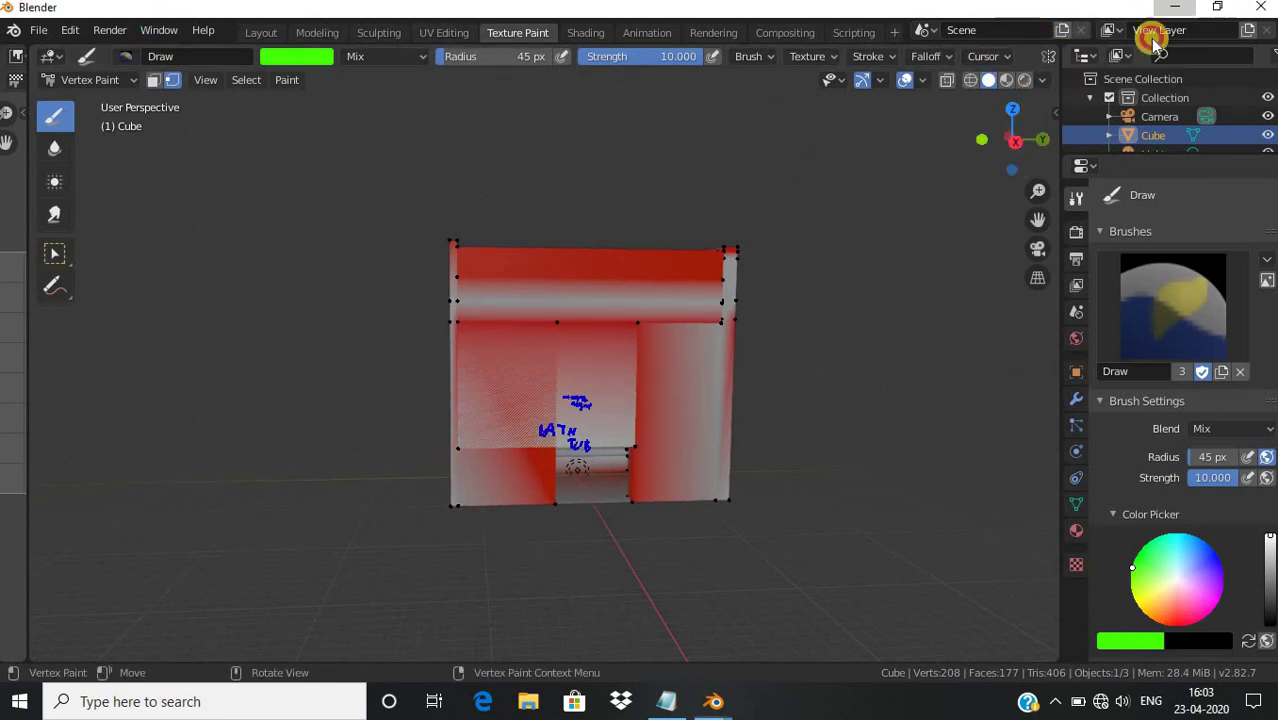
left_click(1175, 7)
Change THANT'S to THAT'S in the Intro notes' closing line, save, and minimise Notepad
left_click(666, 701)
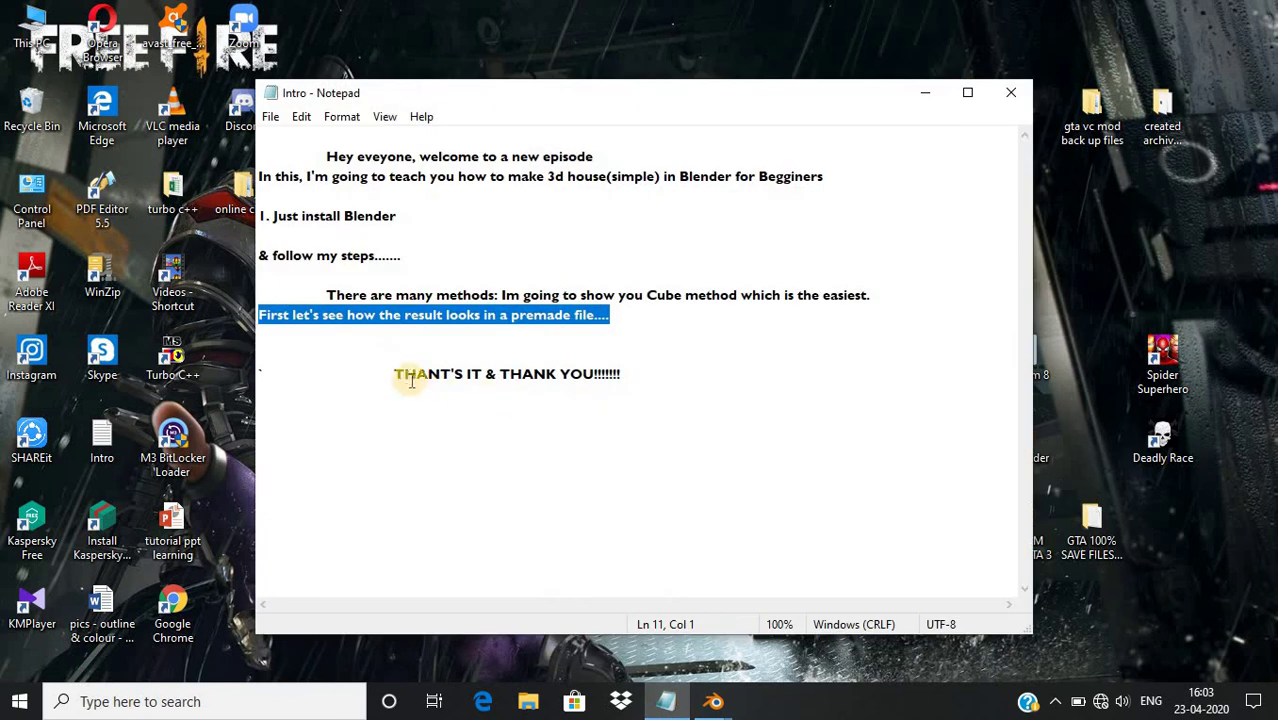
left_click_drag(389, 365, 717, 401)
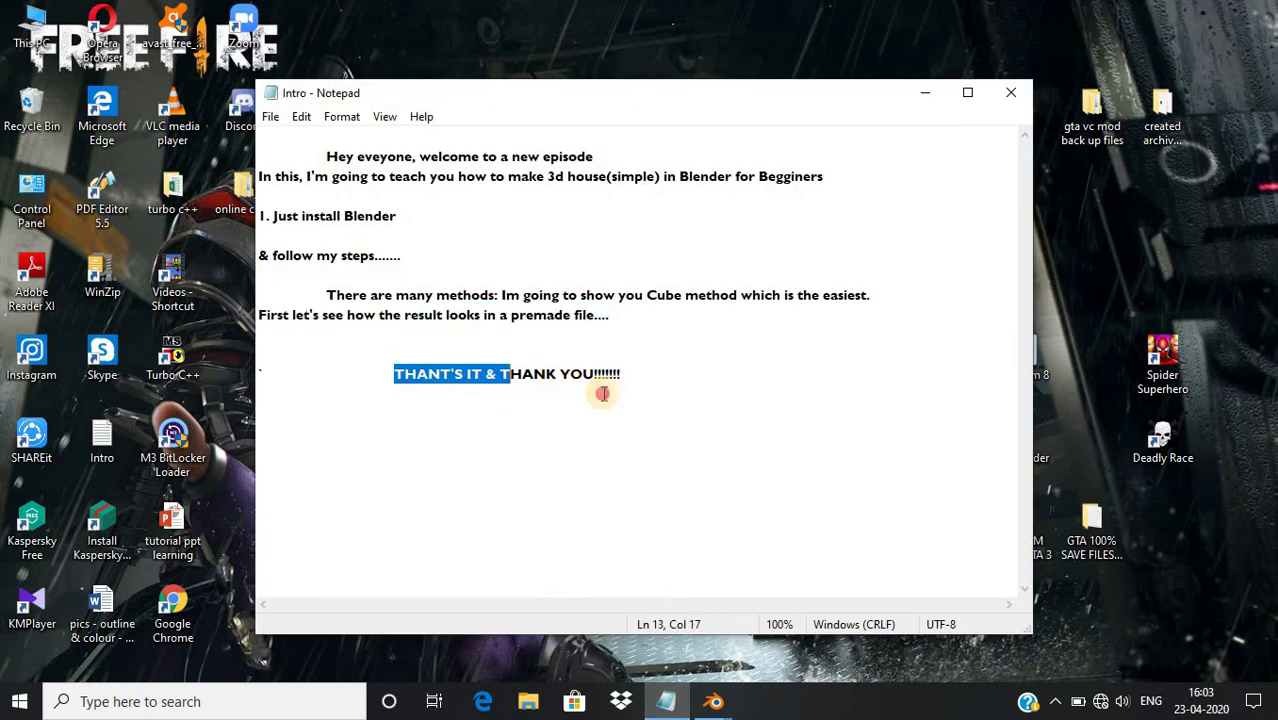
left_click(710, 400)
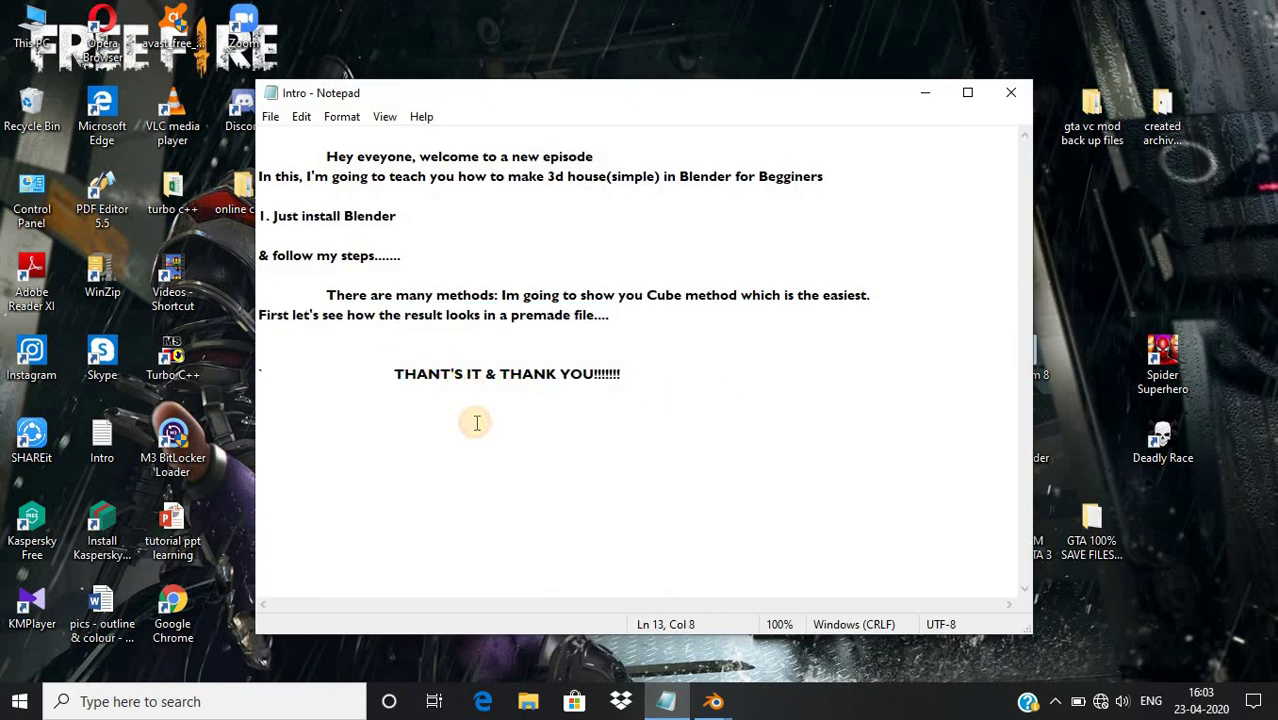
key("BackSpace")
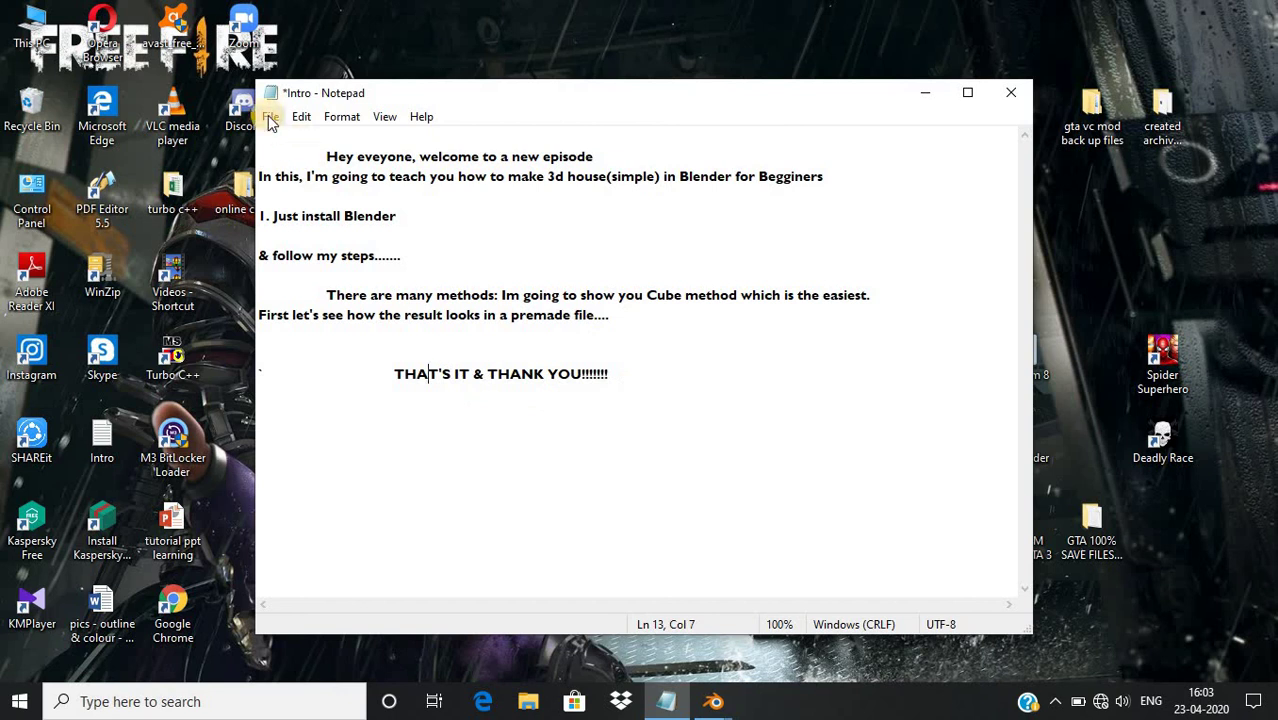
left_click(270, 117)
left_click(300, 198)
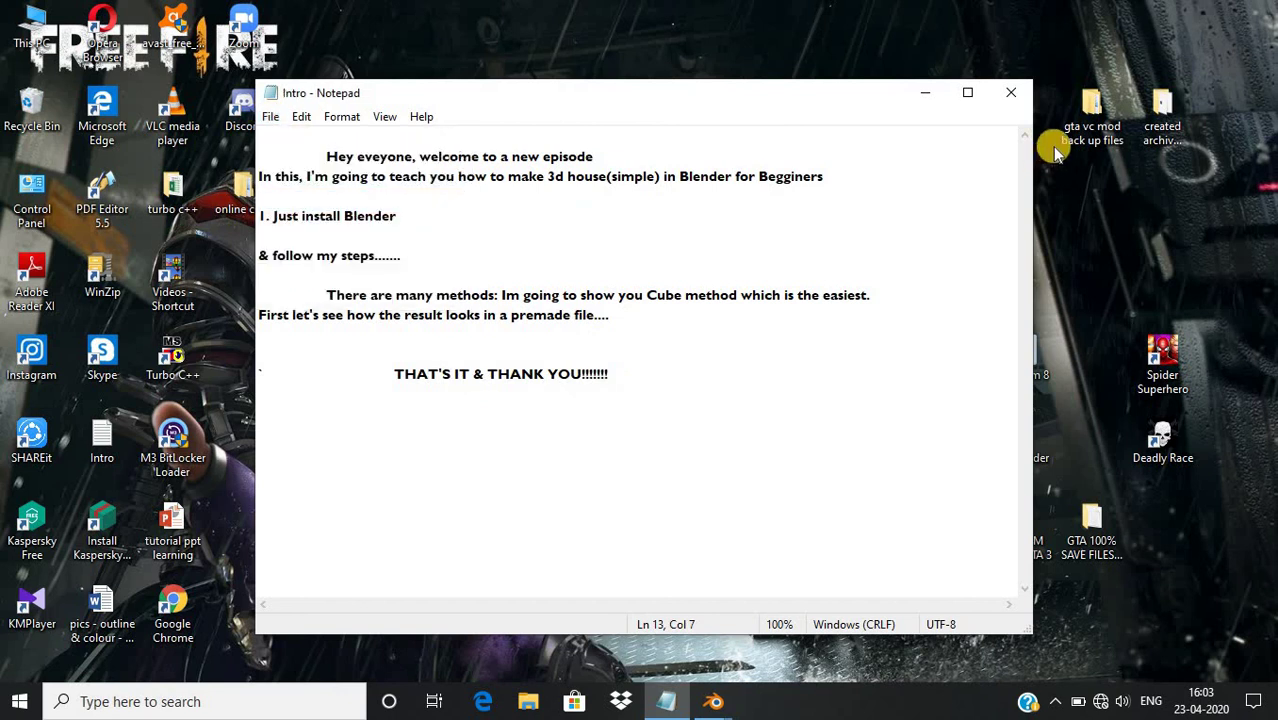
left_click(933, 102)
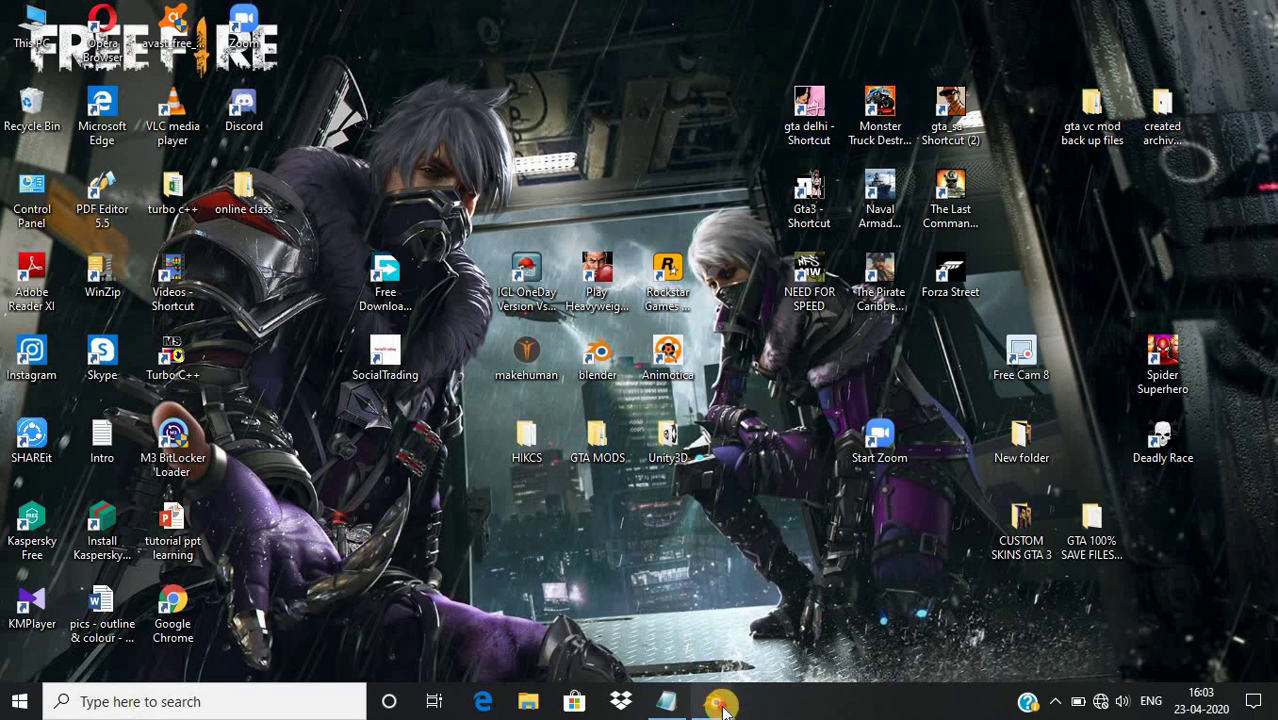
mouse_move(713, 701)
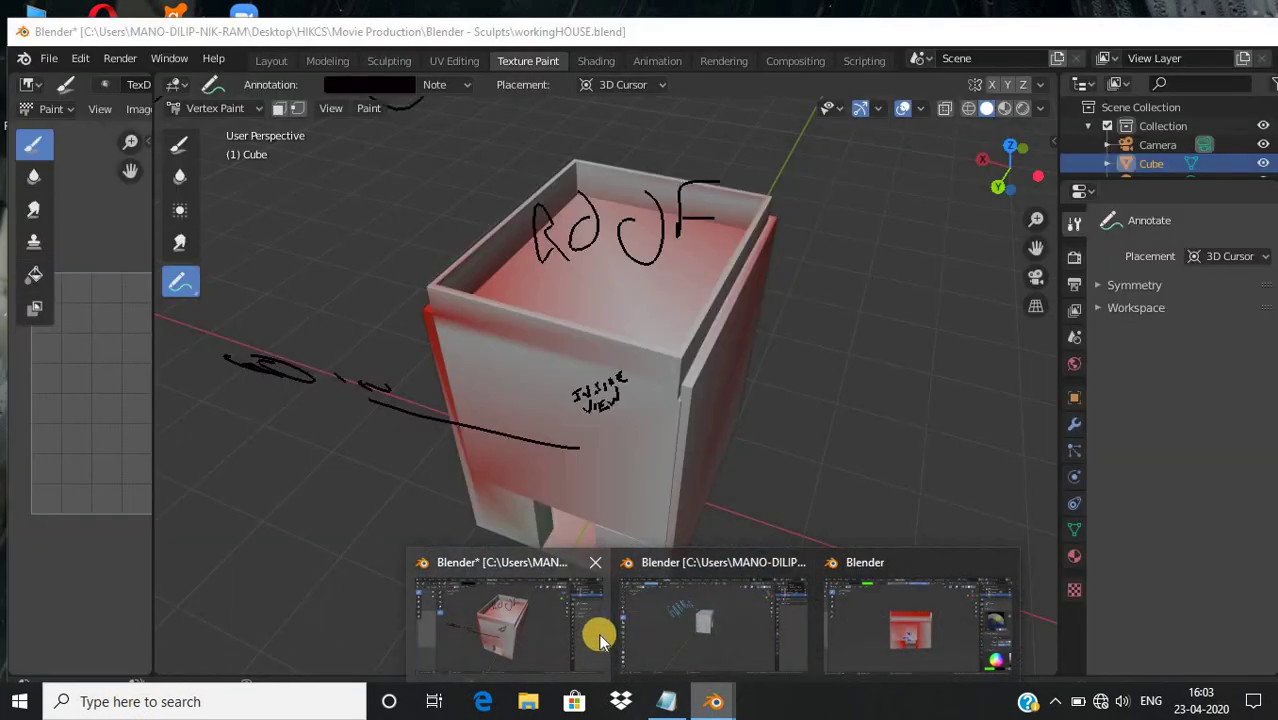
Bring the premade workingHOUSE Blender window forward, maximise, restore and resize it
left_click(593, 634)
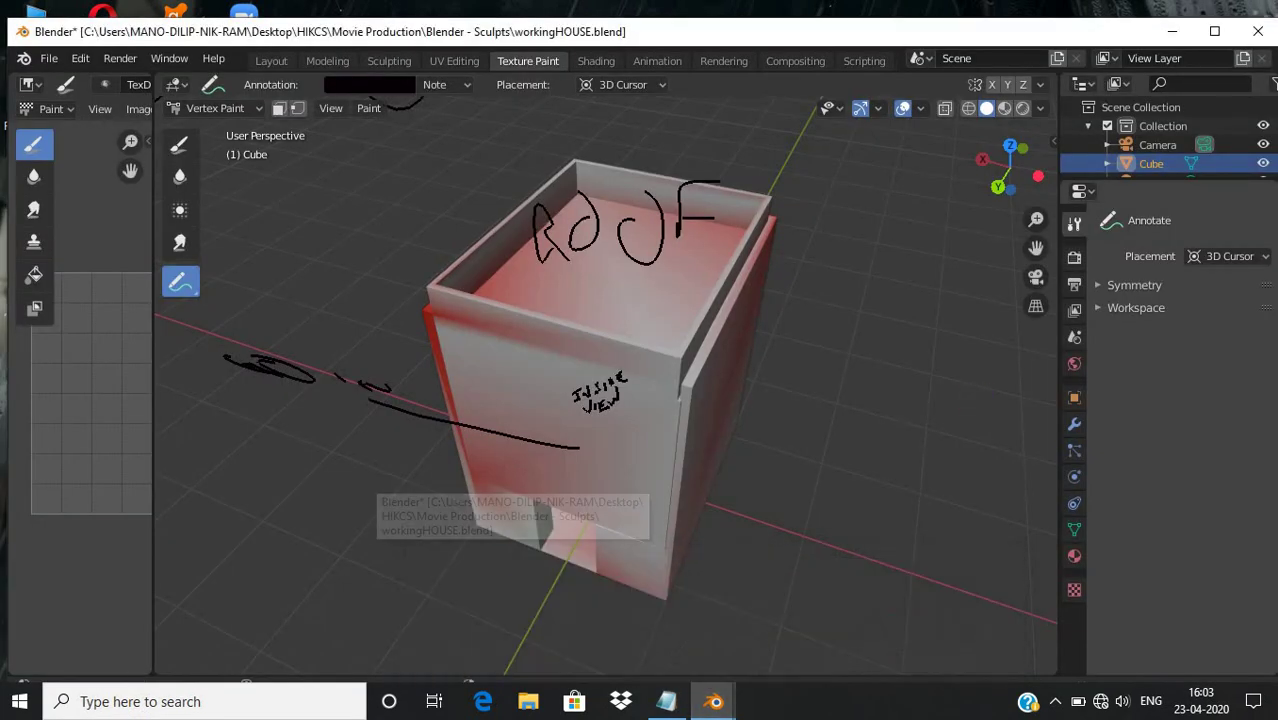
left_click(1217, 32)
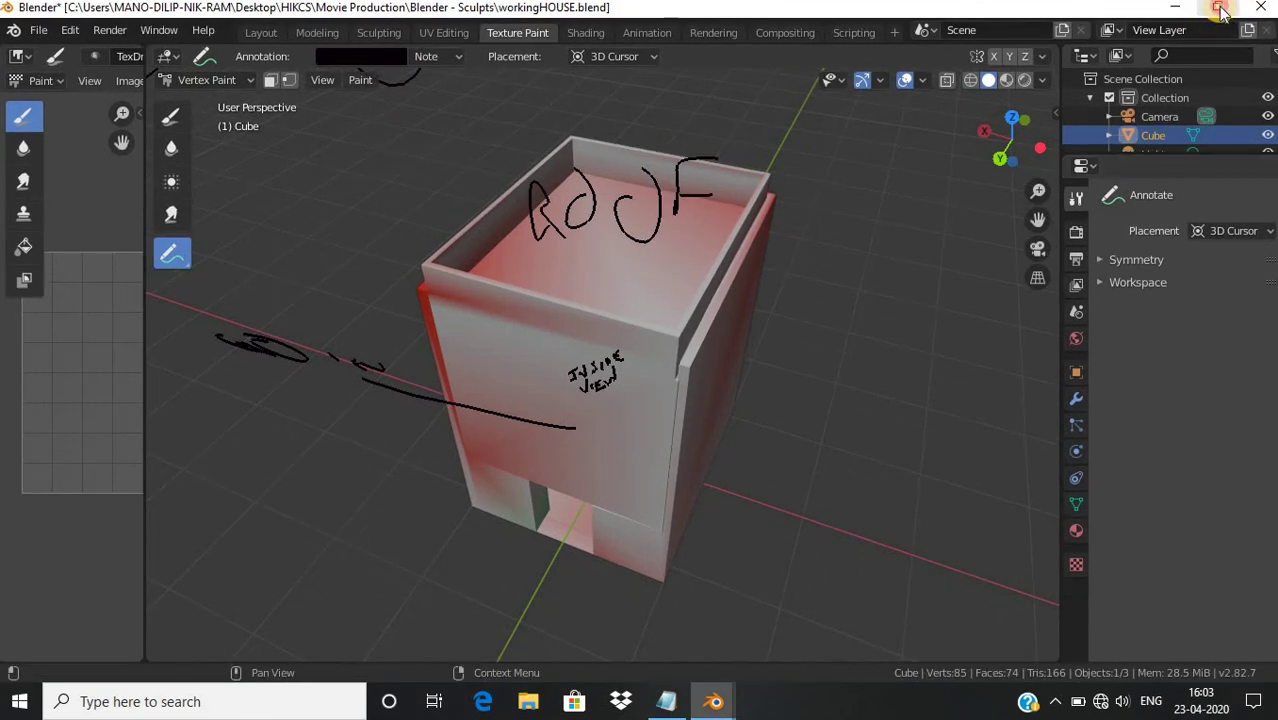
left_click(1219, 8)
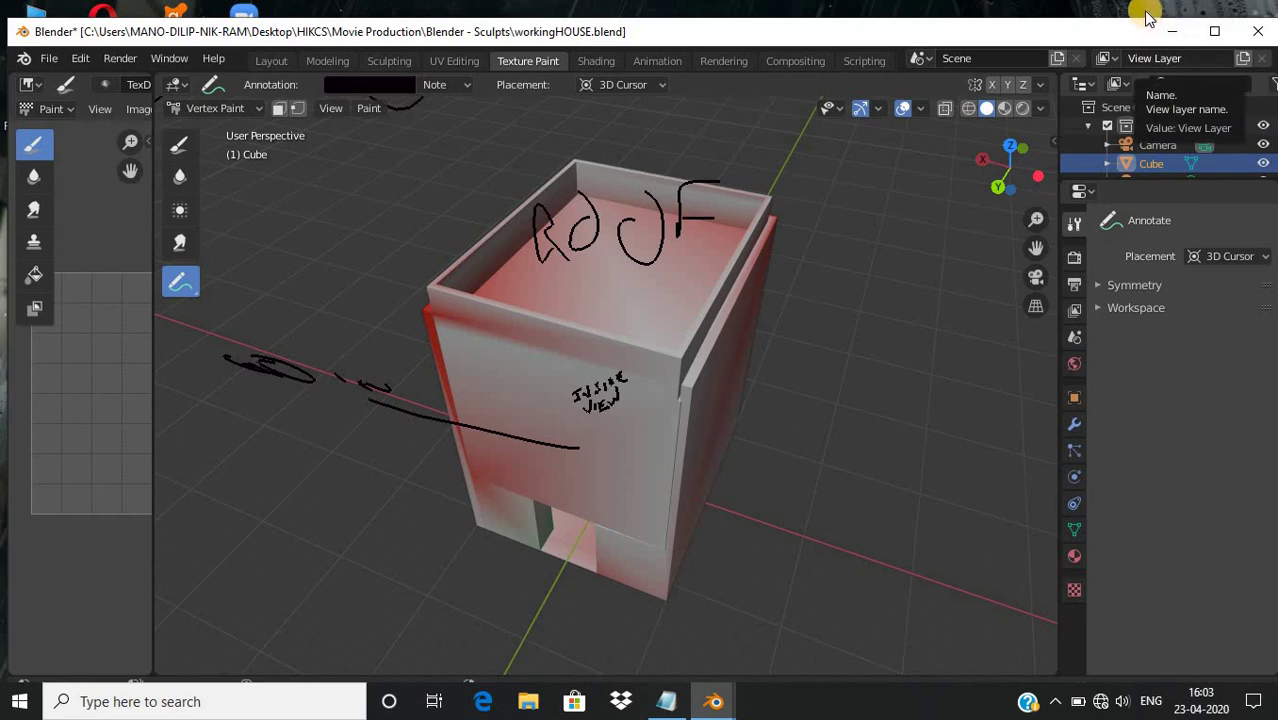
mouse_move(1140, 165)
left_mouse_down()
mouse_move(1105, 262)
mouse_move(1105, 150)
left_mouse_up()
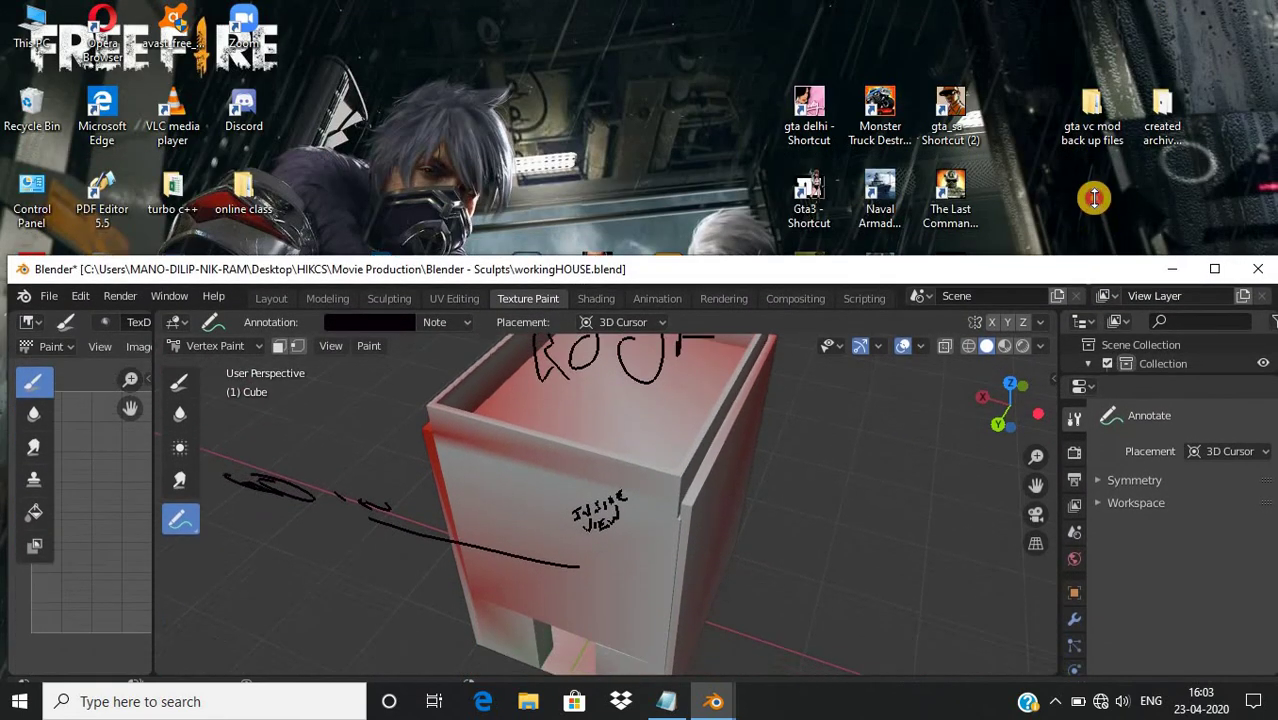
Show the open Blender windows from the taskbar to choose the in-progress house
left_click(716, 701)
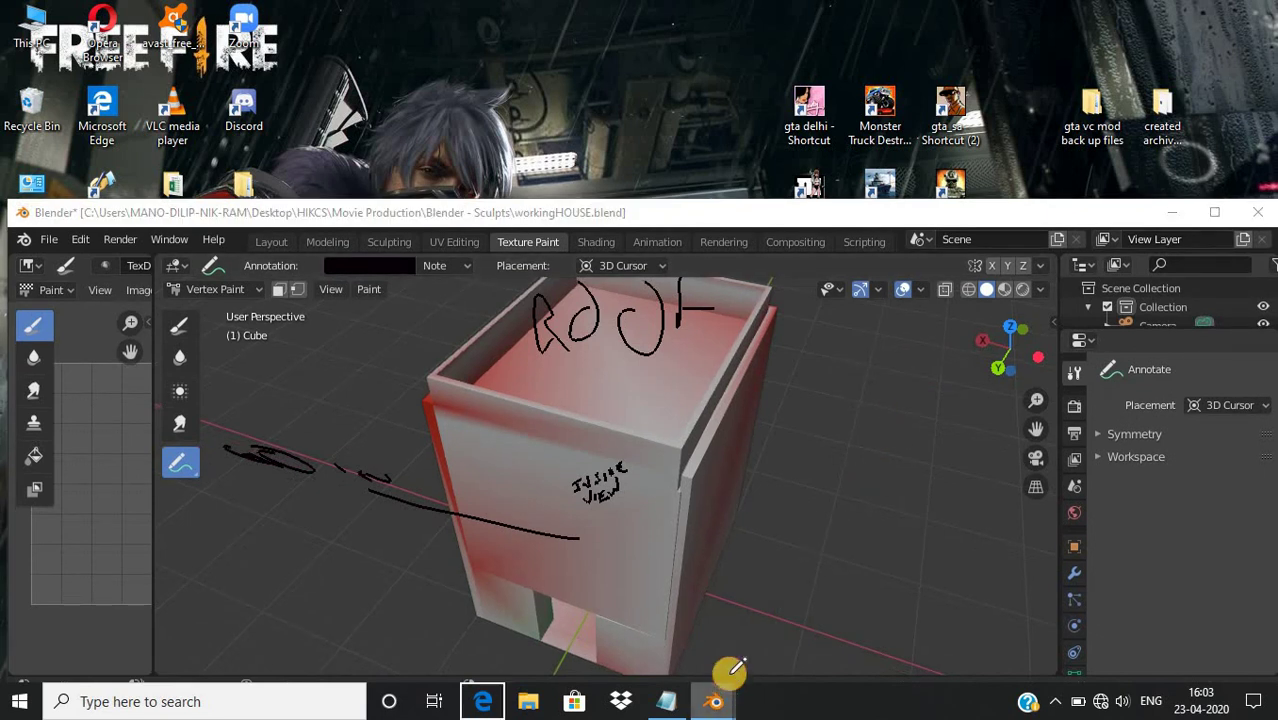
right_click(716, 701)
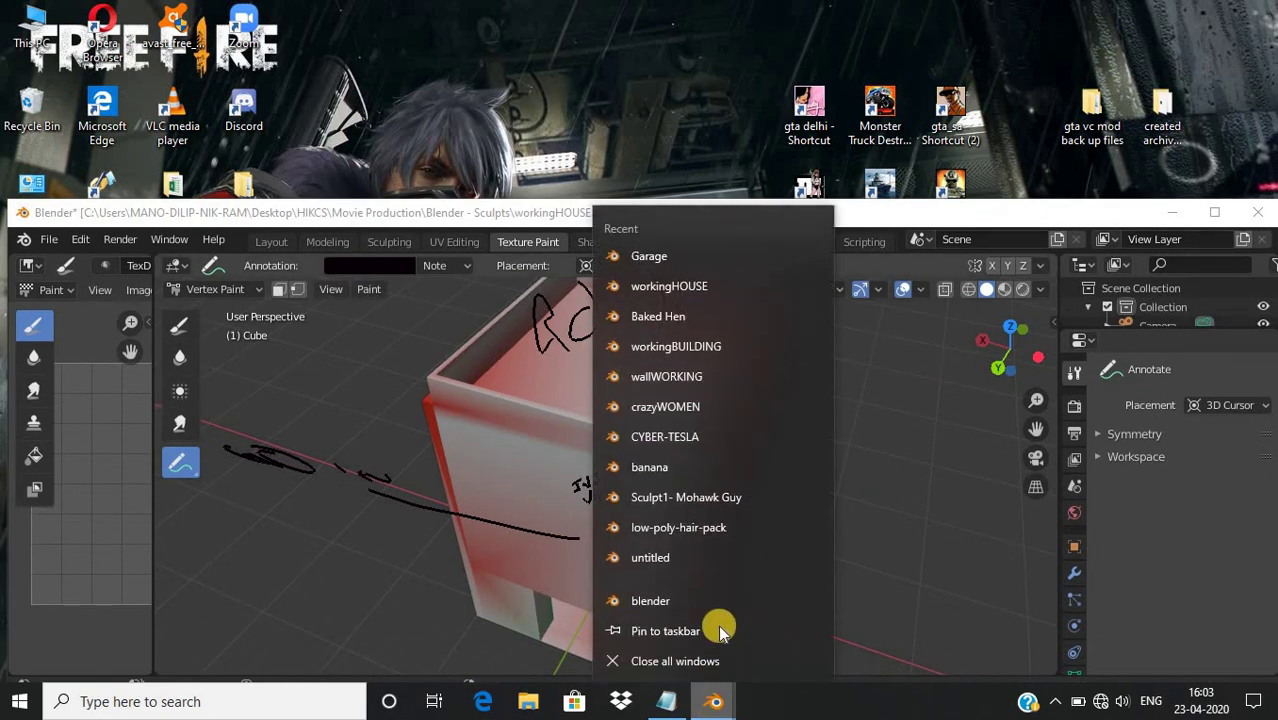
left_click(716, 700)
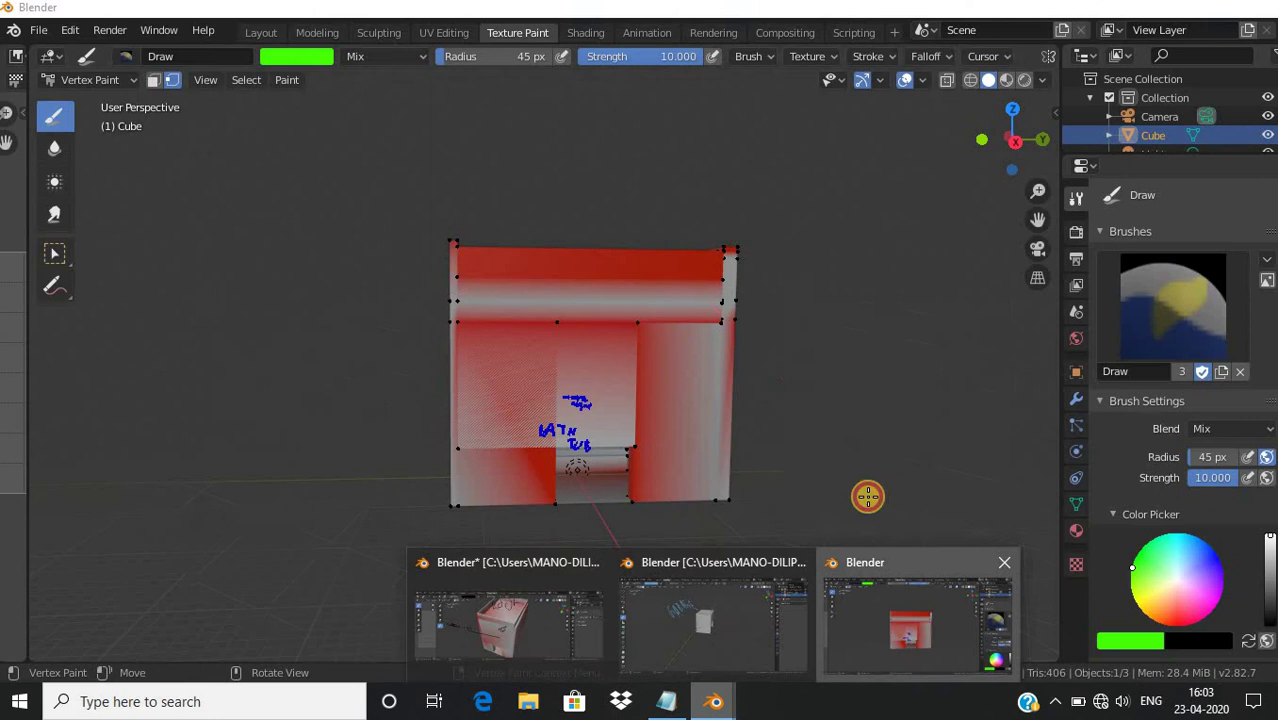
Restore down the in-progress house window and move it up-left over the workingHOUSE window
left_click(857, 622)
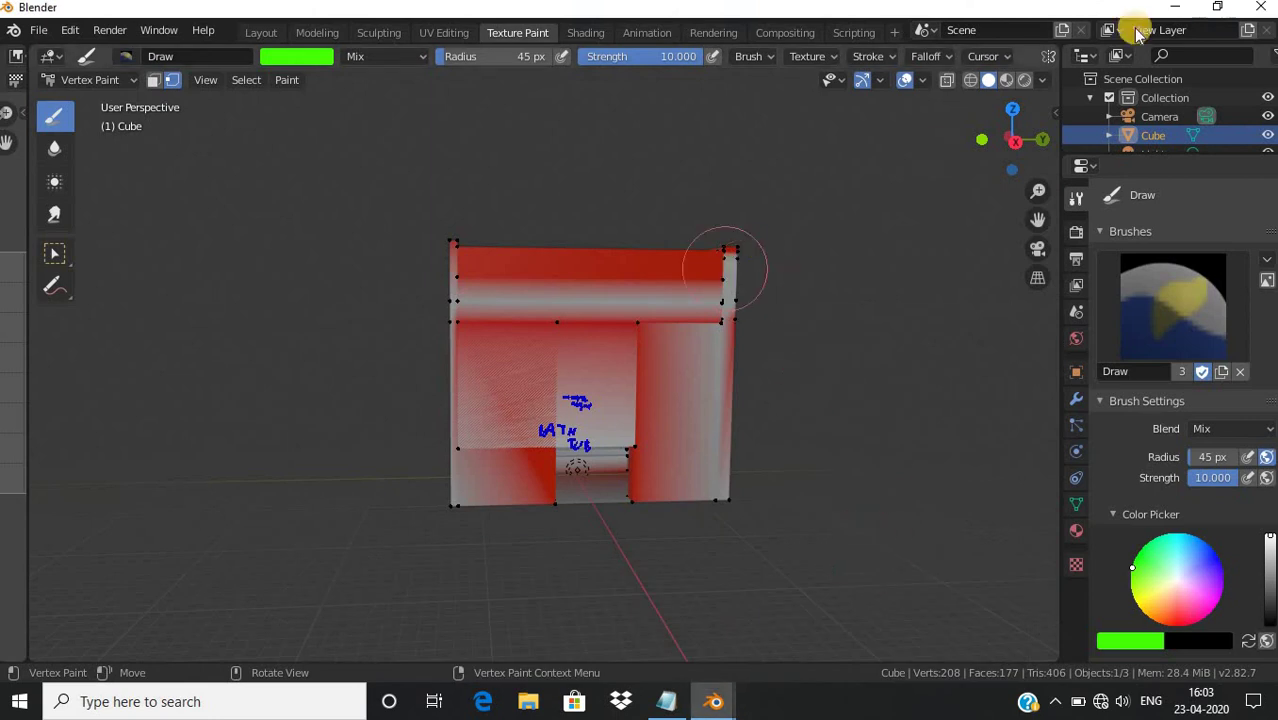
left_click(1215, 8)
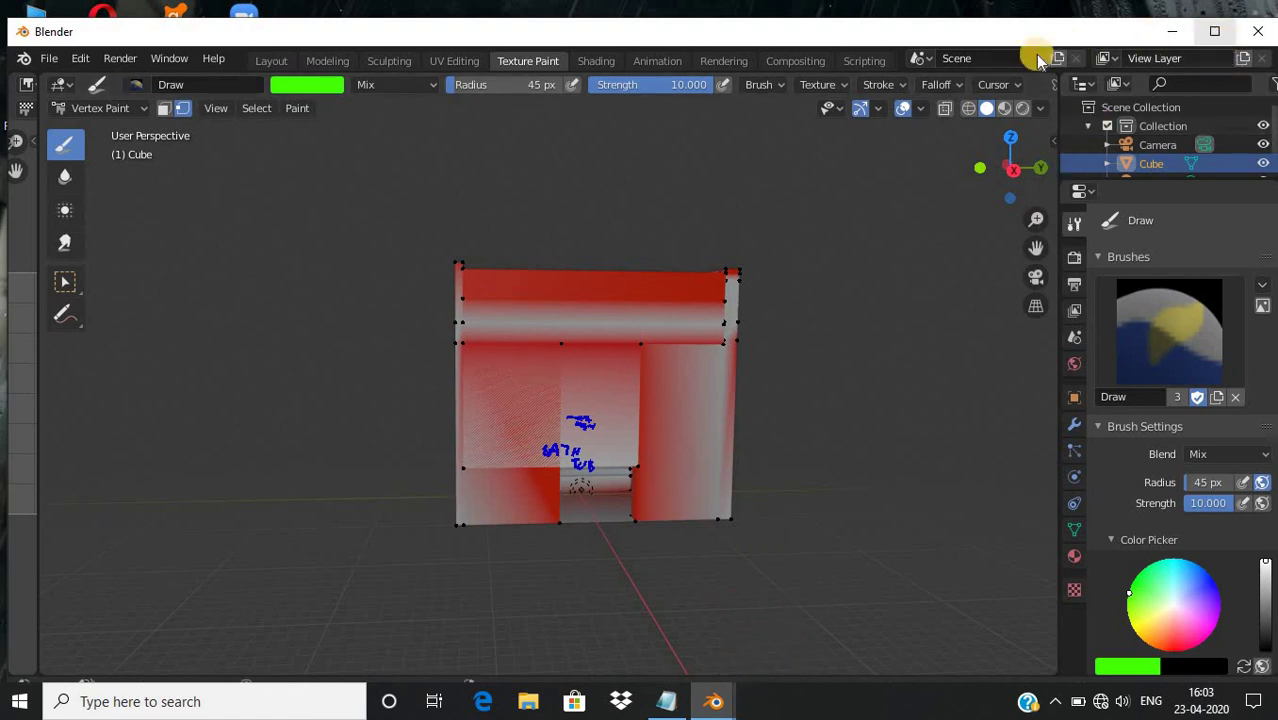
mouse_move(1027, 23)
left_mouse_down()
mouse_move(704, 13)
mouse_move(1095, 78)
left_mouse_up()
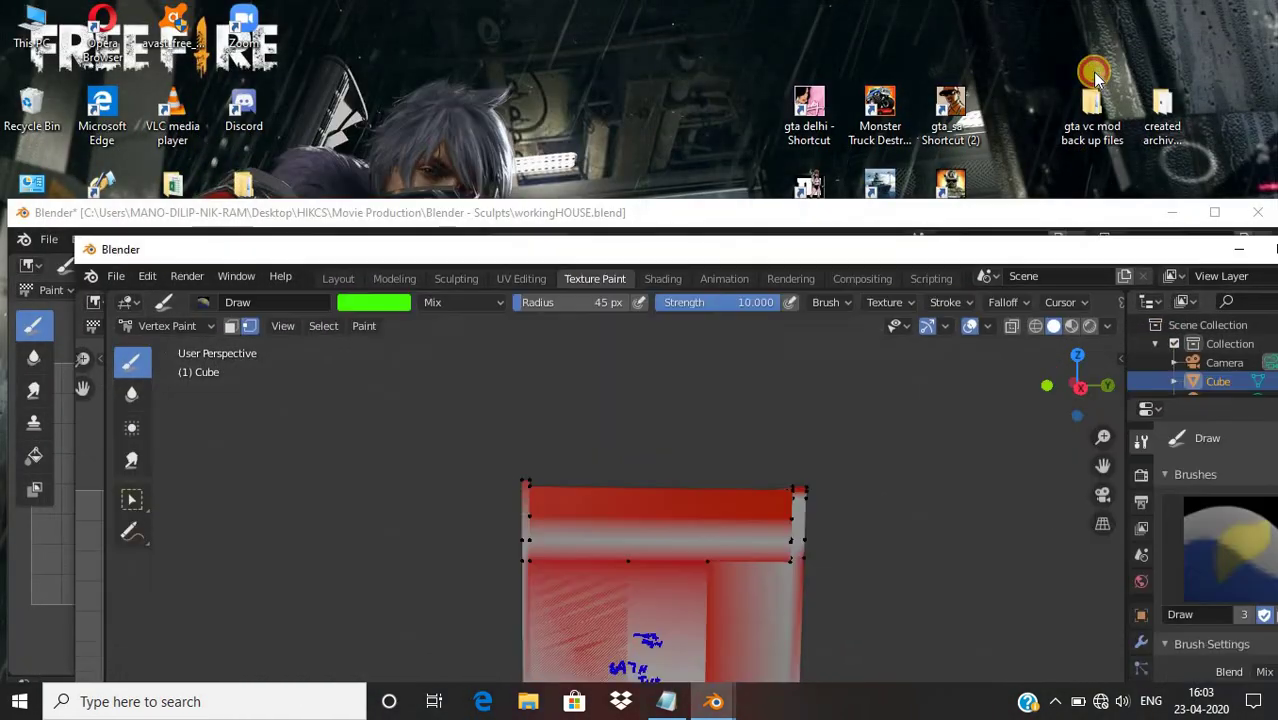
left_click_drag(1095, 78, 1057, 200)
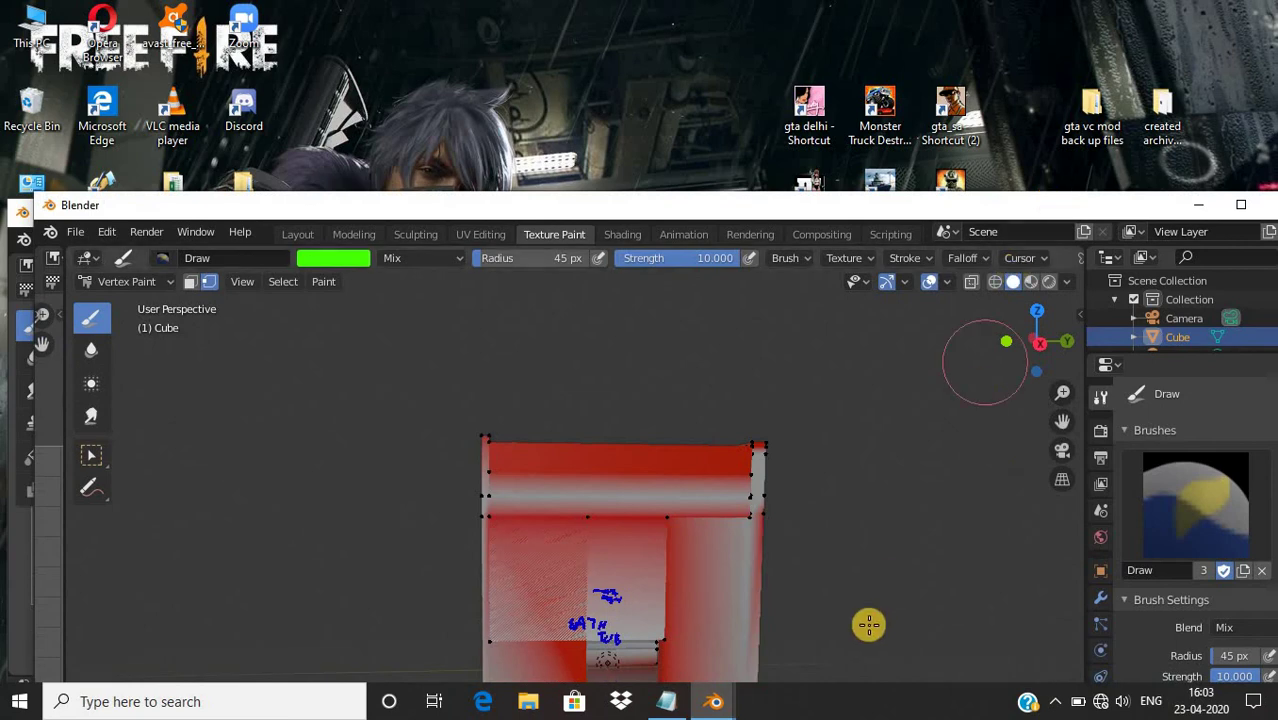